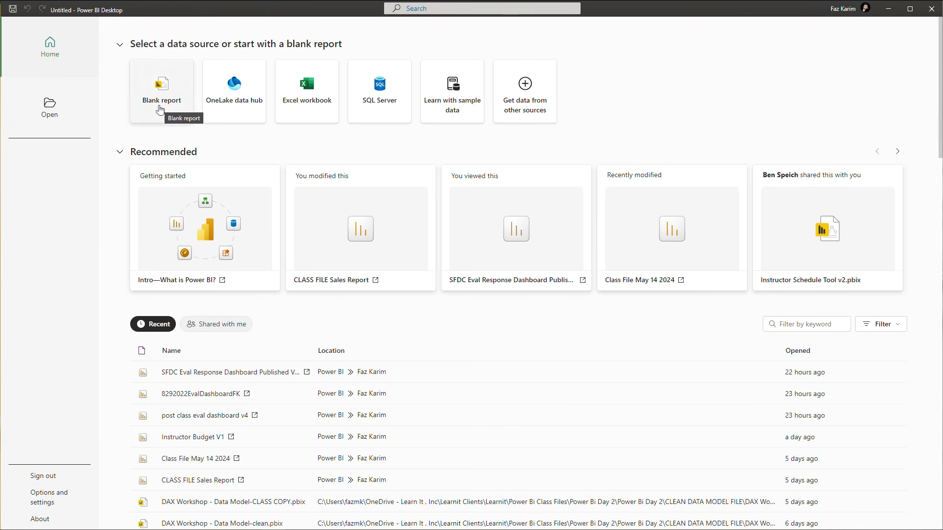
Start a blank report and look through its Table, Model and DAX Query views, ending back in Report view.
{"action": "left_click", "coordinate": [159, 110]}
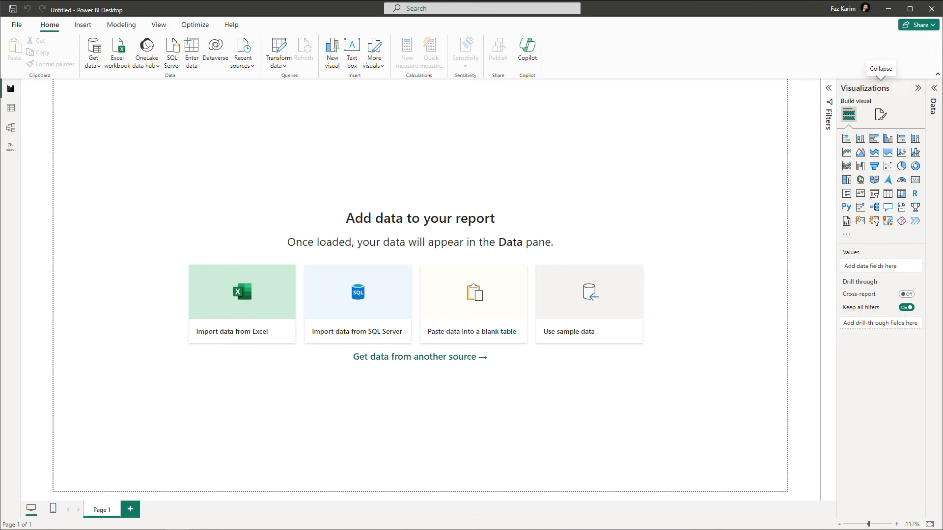
{"action": "left_click", "coordinate": [12, 109]}
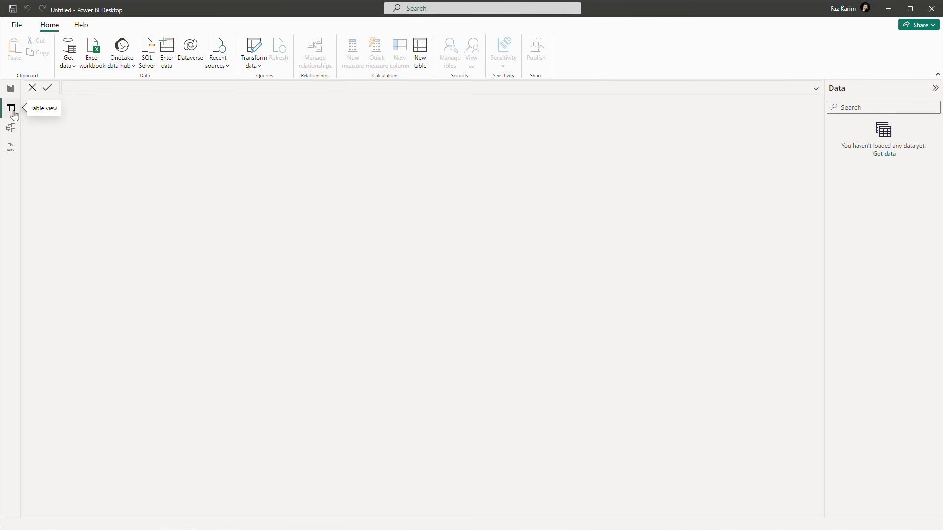
{"action": "left_click", "coordinate": [11, 128]}
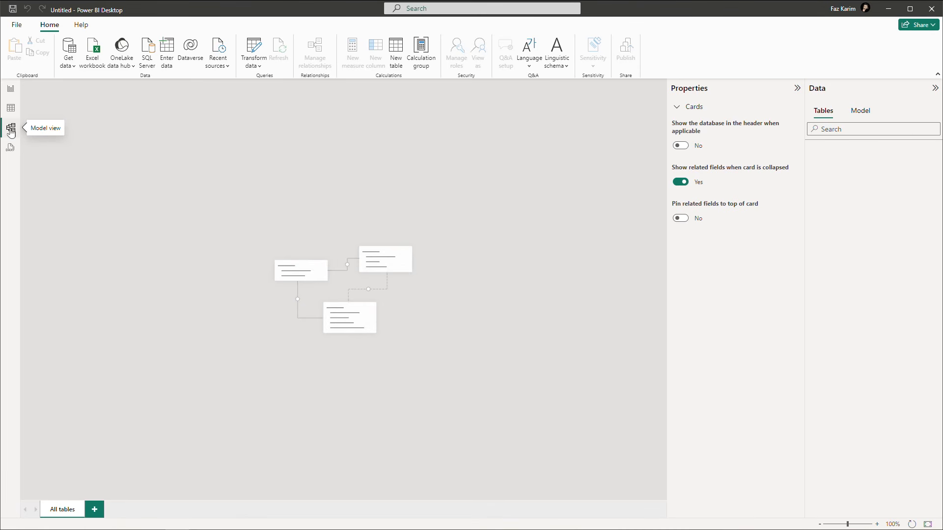
{"action": "left_click", "coordinate": [10, 148]}
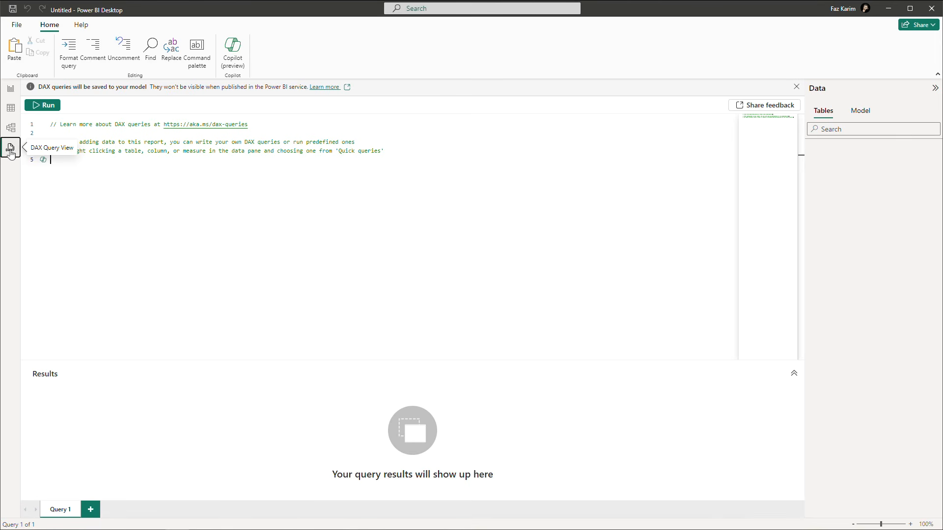
{"action": "left_click", "coordinate": [11, 91]}
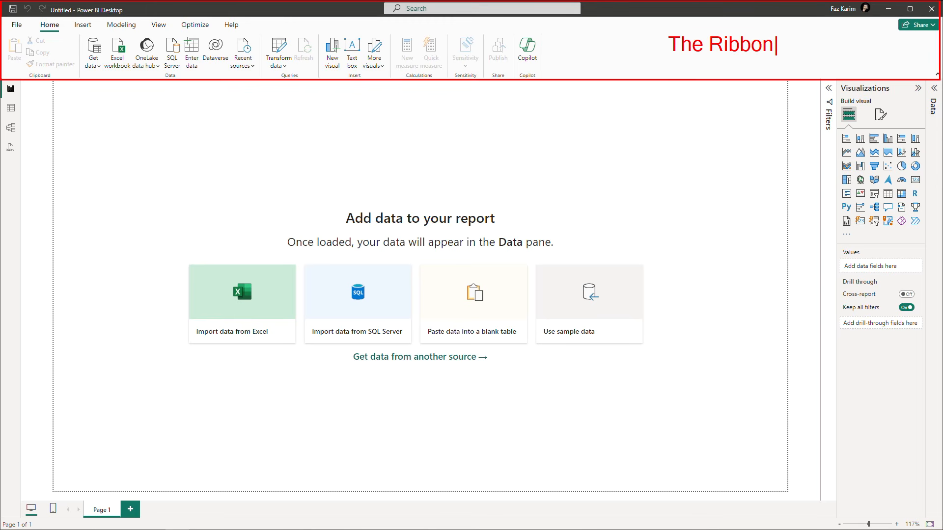
Review the ribbon commands available for inserting, modeling, viewing, optimizing and getting help.
{"action": "left_click", "coordinate": [82, 28]}
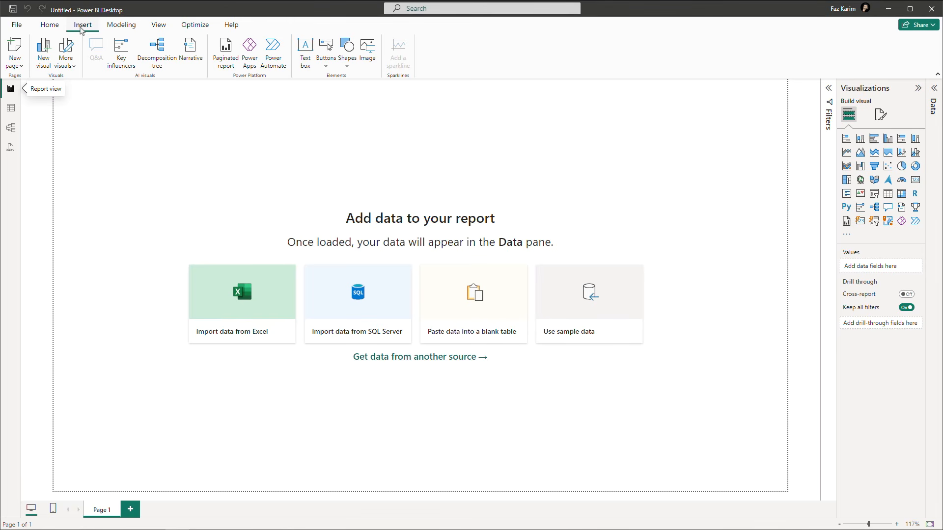
{"action": "left_click", "coordinate": [117, 27]}
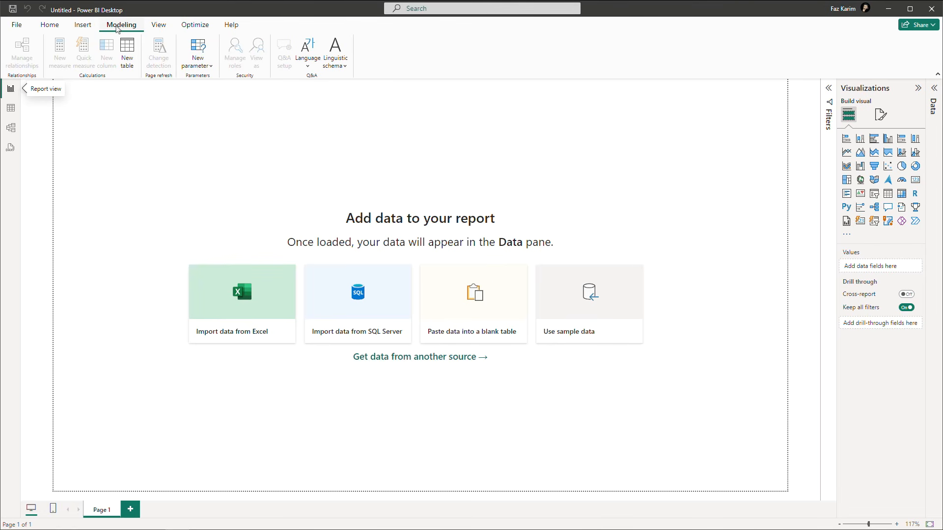
{"action": "left_click", "coordinate": [161, 26]}
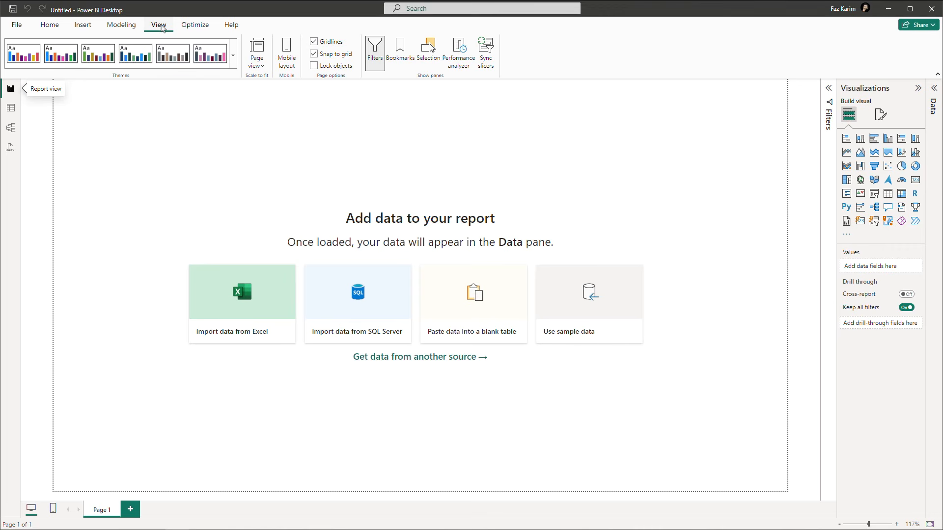
{"action": "left_click", "coordinate": [197, 29]}
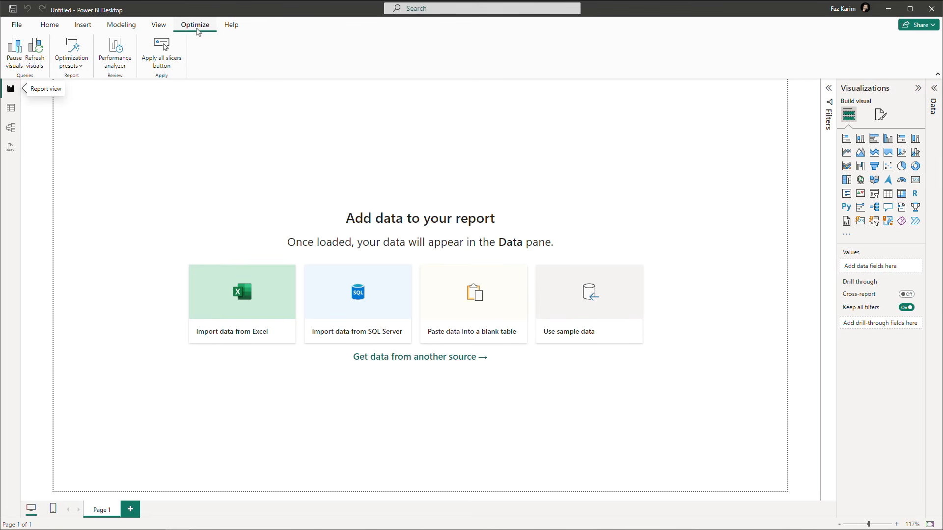
{"action": "left_click", "coordinate": [235, 35]}
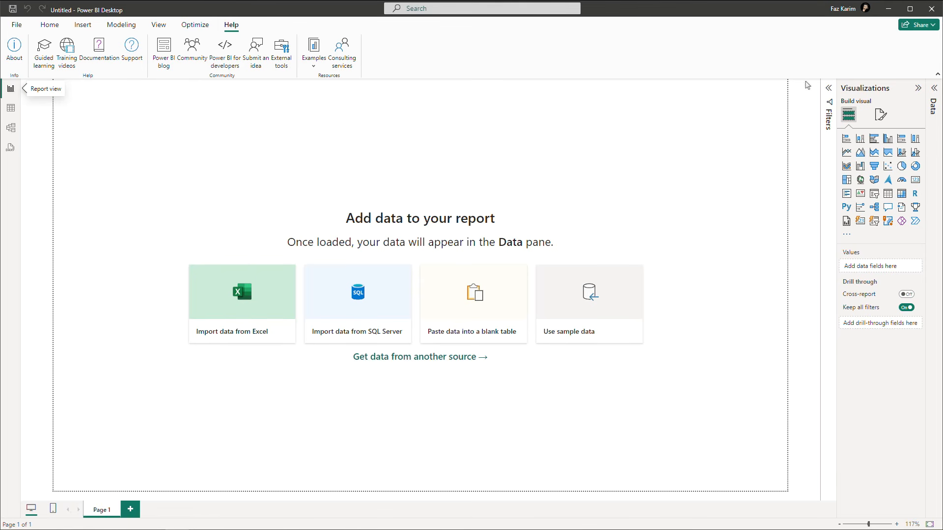
Expand the collapsed Filters and Data panes beside the report canvas.
{"action": "left_click", "coordinate": [830, 90]}
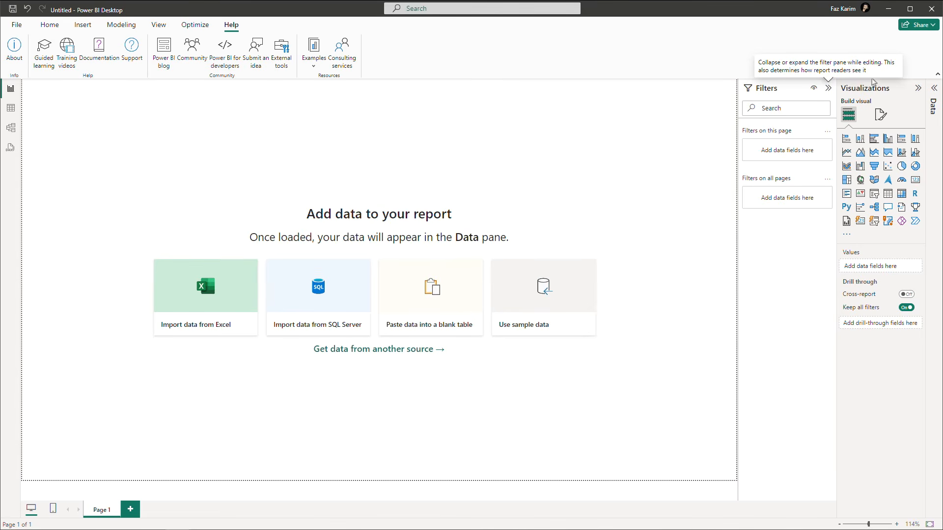
{"action": "left_click", "coordinate": [932, 89]}
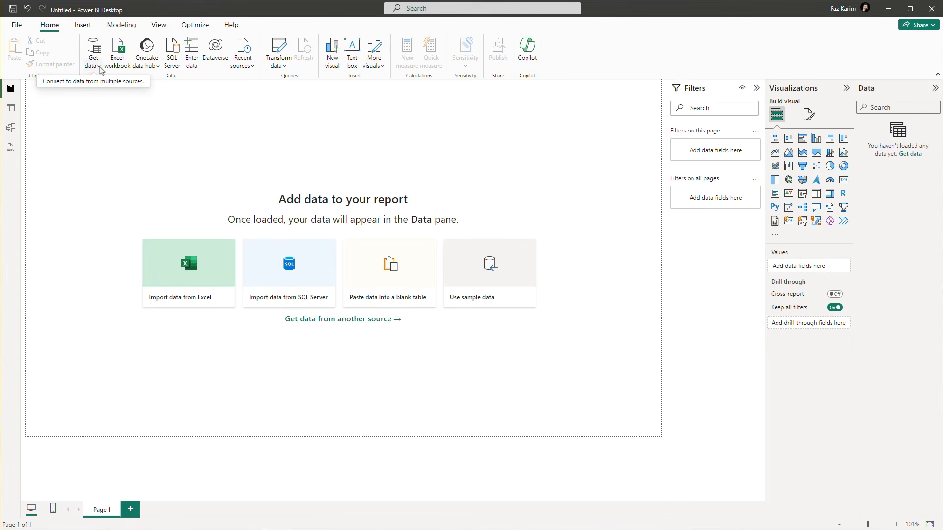
Connect to the Excel workbook Power Bi Sample Data Part 1.xlsx in the Power Bi Intro To Data Part 1 folder.
{"action": "left_click", "coordinate": [100, 69]}
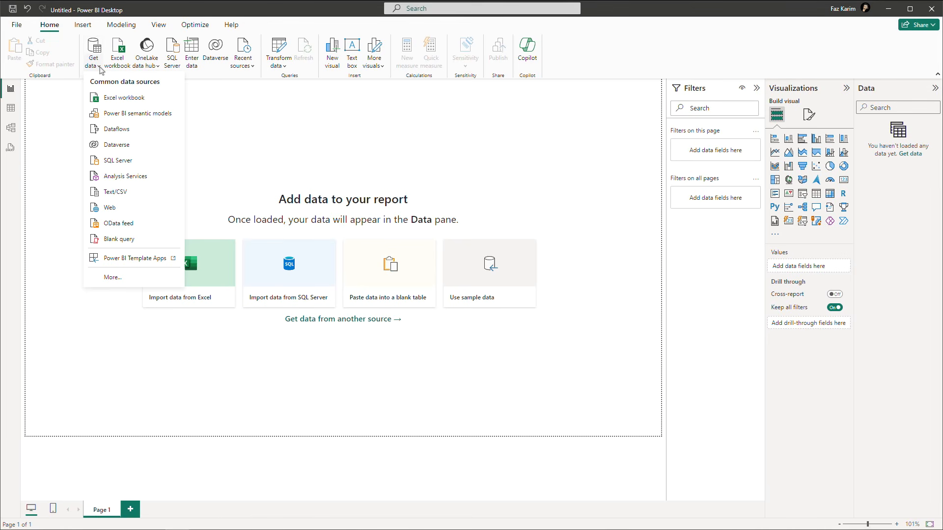
{"action": "left_click", "coordinate": [107, 97]}
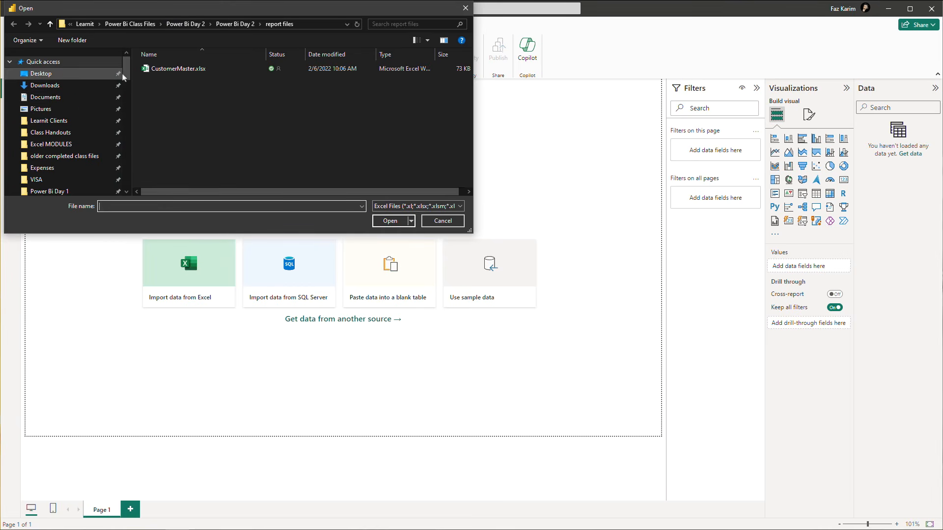
{"action": "scroll", "coordinate": [80, 130], "scroll_direction": "down", "scroll_amount": 3}
{"action": "left_click", "coordinate": [80, 127]}
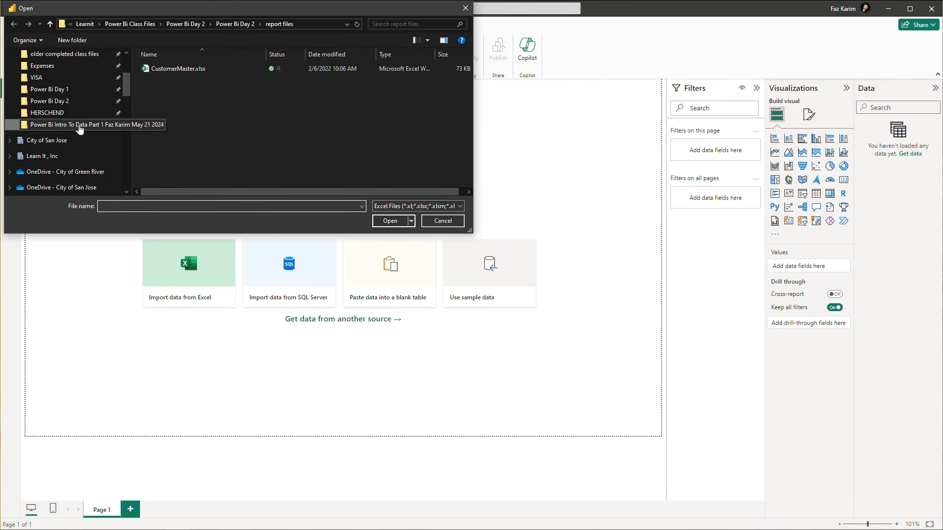
{"action": "left_click", "coordinate": [176, 71]}
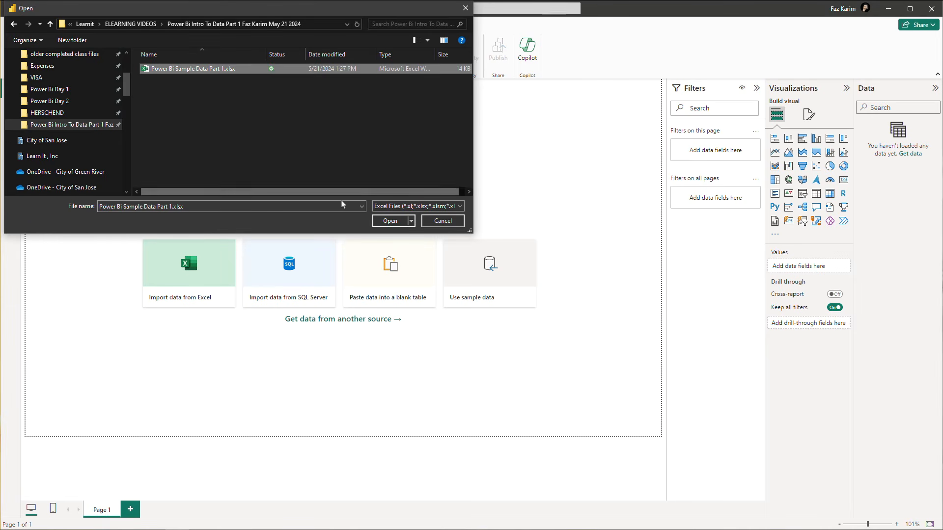
{"action": "left_click", "coordinate": [386, 222]}
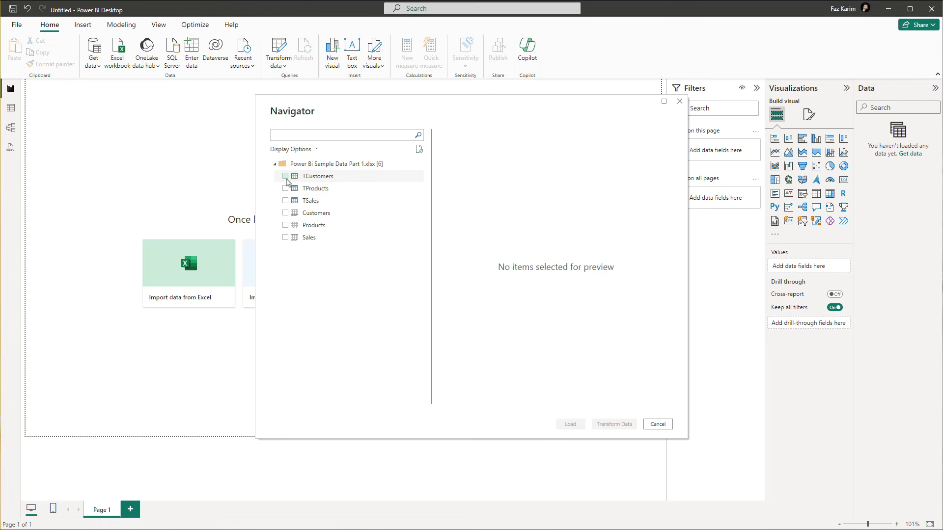
Preview the contents of the TCustomers, TProducts and TSales tables in the workbook, leaving them all unselected.
{"action": "left_click", "coordinate": [285, 176]}
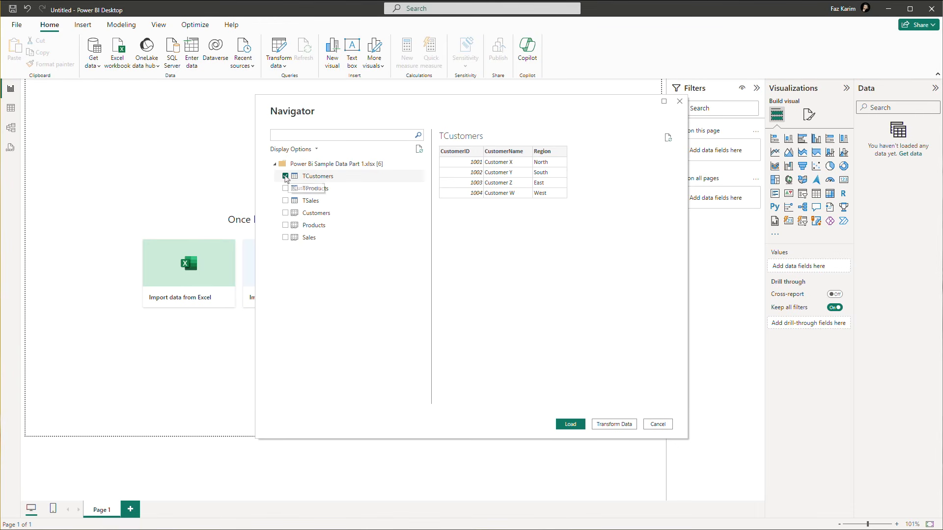
{"action": "left_click", "coordinate": [285, 176]}
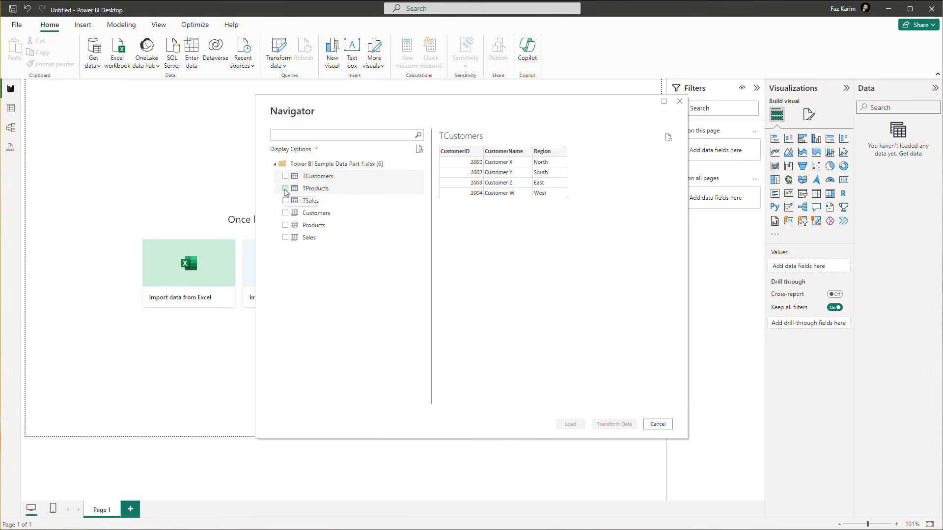
{"action": "left_click", "coordinate": [286, 189]}
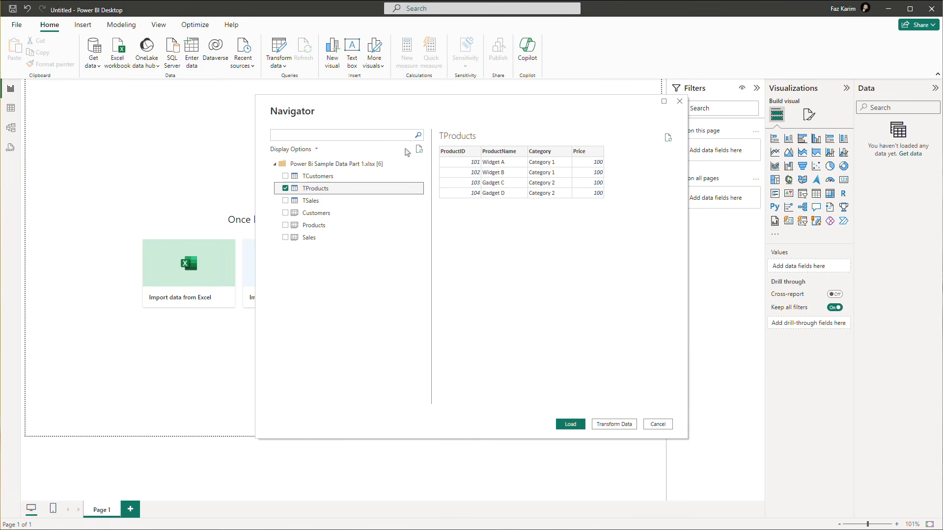
{"action": "left_click", "coordinate": [285, 188]}
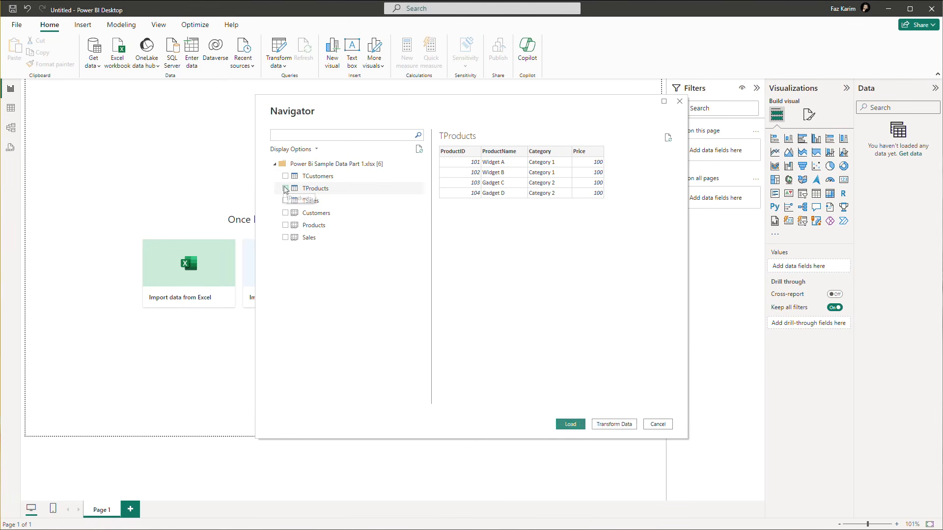
{"action": "left_click", "coordinate": [295, 203]}
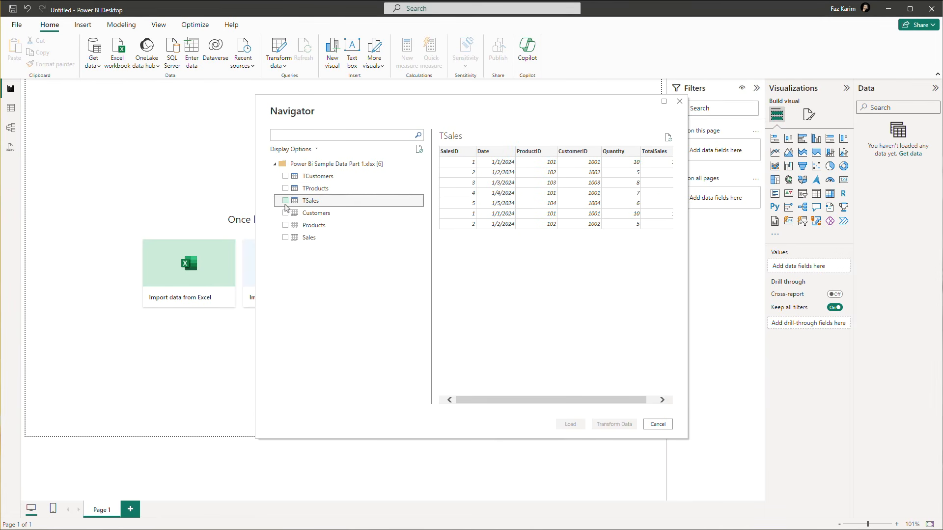
Load the TSales, TProducts and TCustomers tables from the workbook into the report.
{"action": "left_click", "coordinate": [285, 200]}
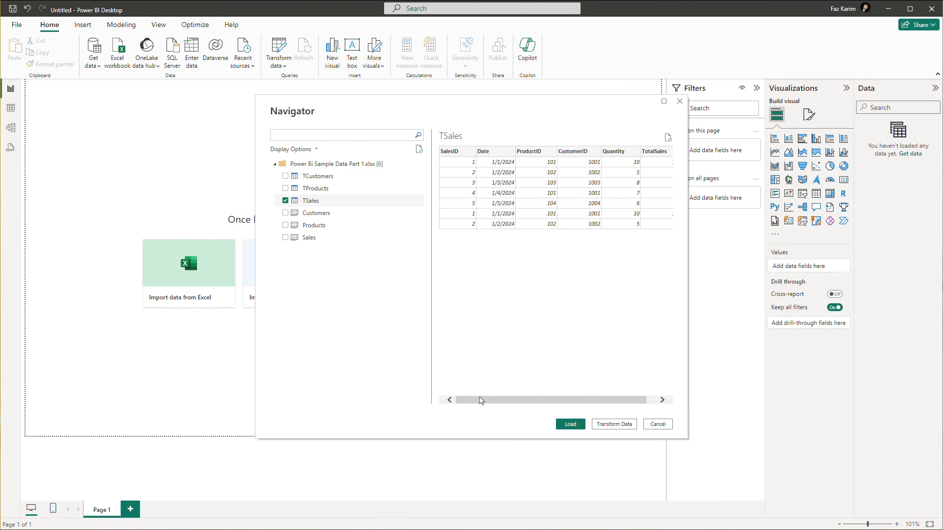
{"action": "mouse_move", "coordinate": [480, 400]}
{"action": "left_mouse_down"}
{"action": "mouse_move", "coordinate": [496, 396]}
{"action": "mouse_move", "coordinate": [487, 397]}
{"action": "left_mouse_up"}
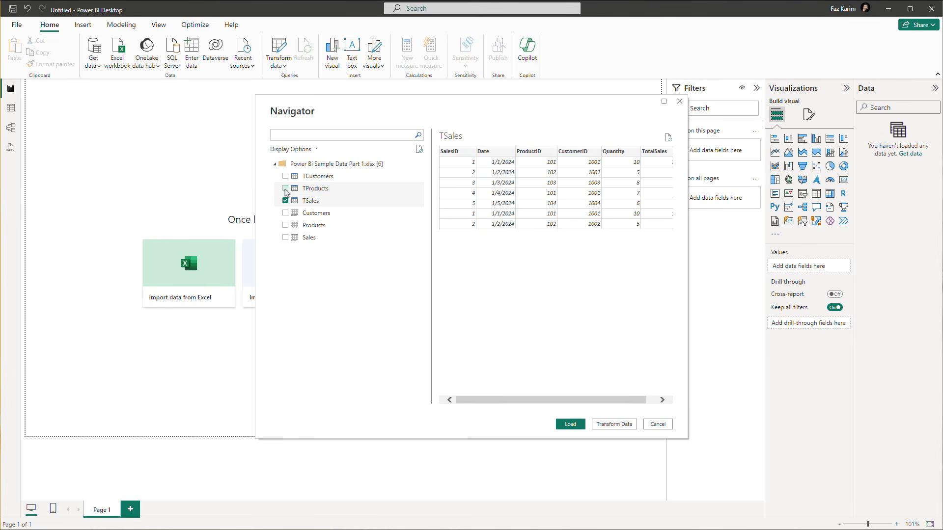
{"action": "left_click", "coordinate": [286, 189]}
{"action": "left_click", "coordinate": [285, 176]}
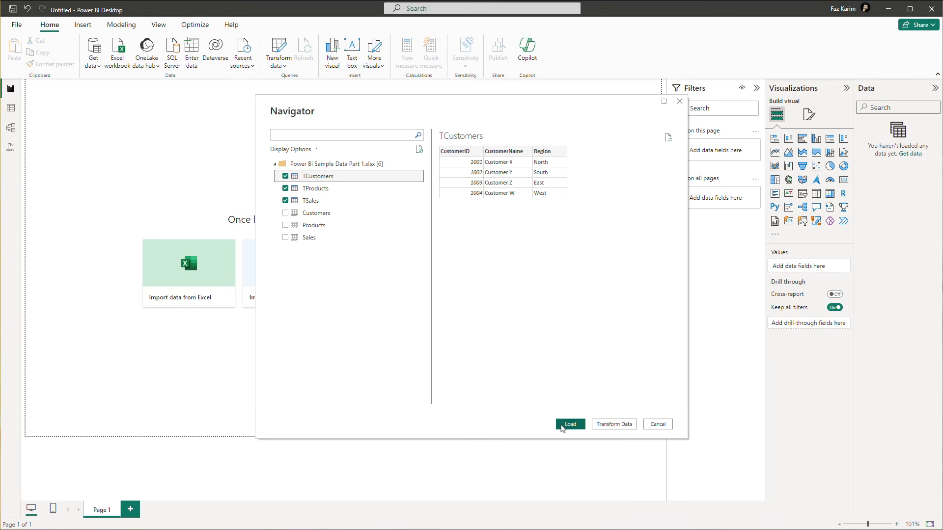
{"action": "left_click", "coordinate": [569, 424]}
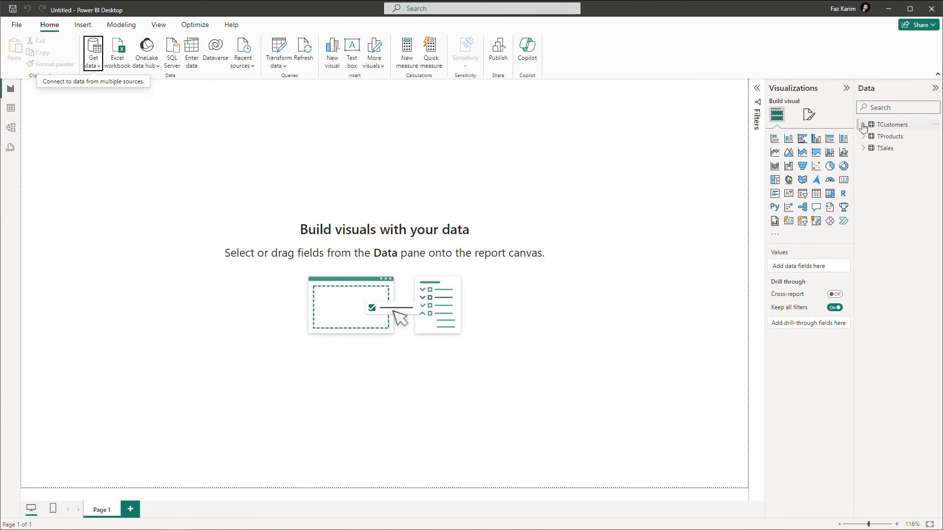
Examine the fields of the loaded TCustomers, TProducts and TSales tables, collapsing each table's field list again.
{"action": "left_click", "coordinate": [936, 91]}
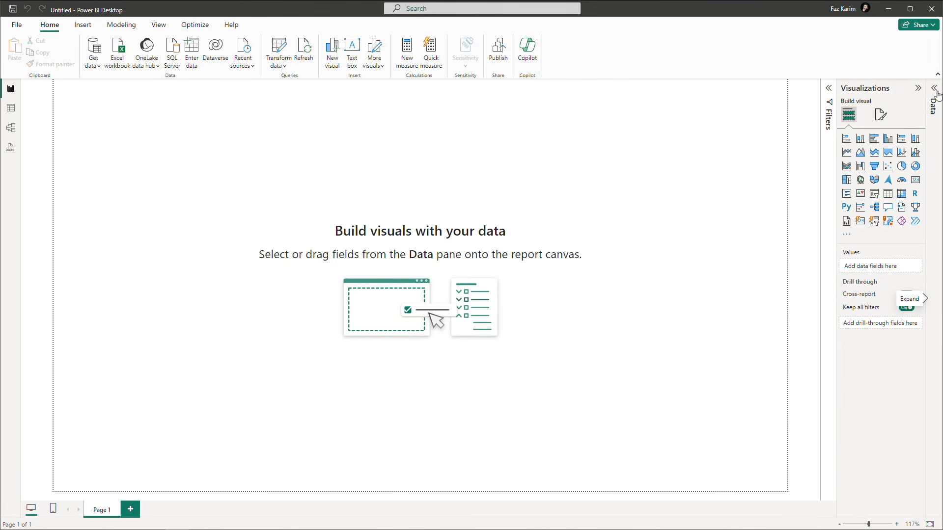
{"action": "left_click", "coordinate": [937, 95]}
{"action": "left_click", "coordinate": [864, 125]}
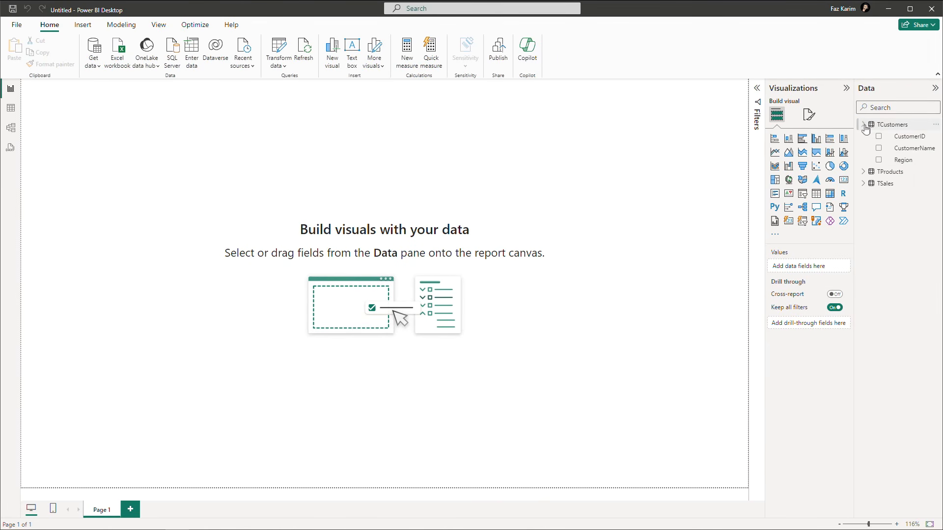
{"action": "left_click", "coordinate": [864, 126]}
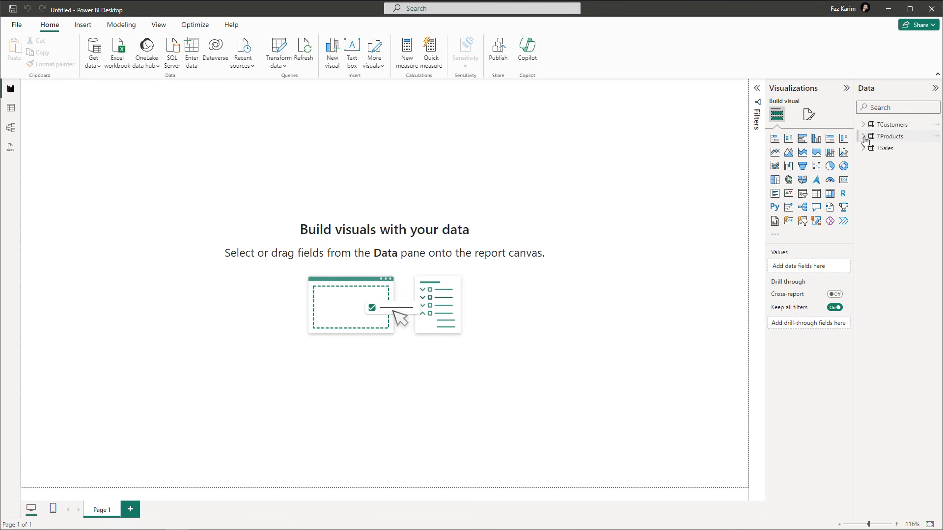
{"action": "left_click", "coordinate": [864, 138]}
{"action": "left_click", "coordinate": [865, 138]}
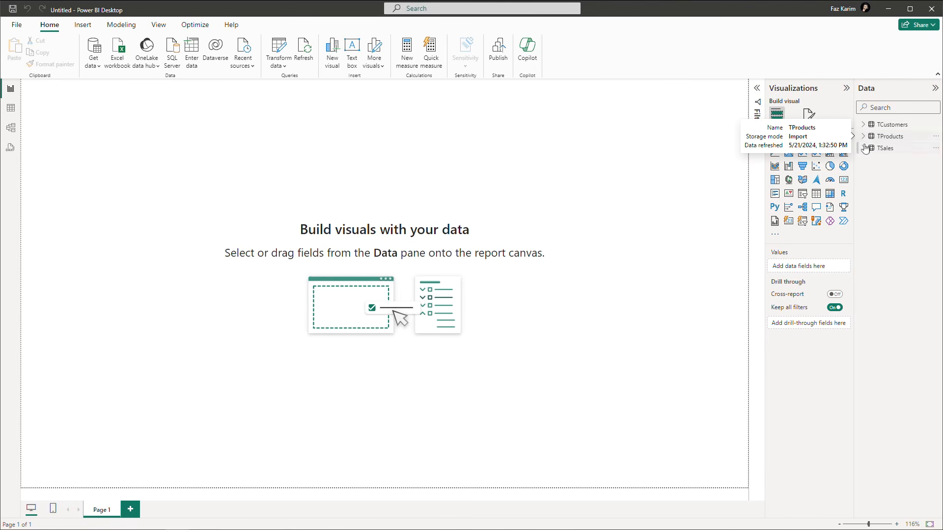
{"action": "left_click", "coordinate": [865, 149]}
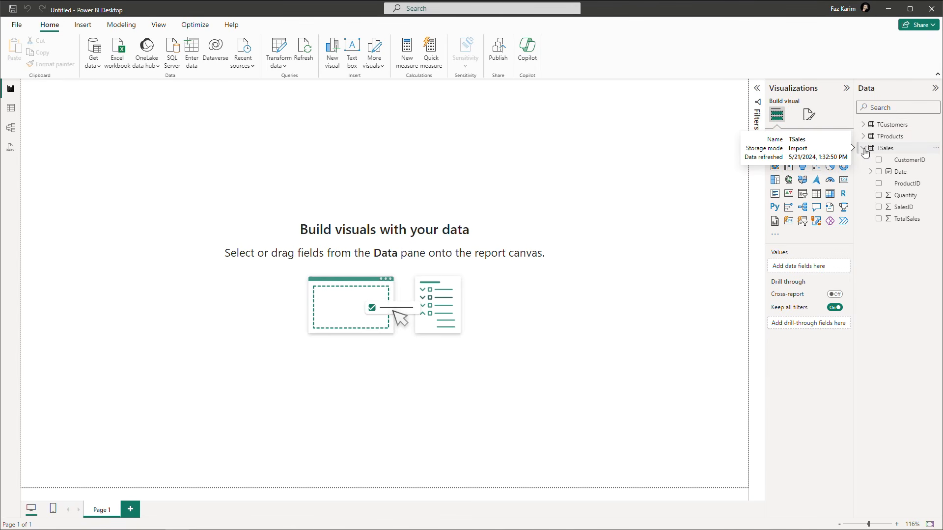
{"action": "left_click", "coordinate": [864, 149]}
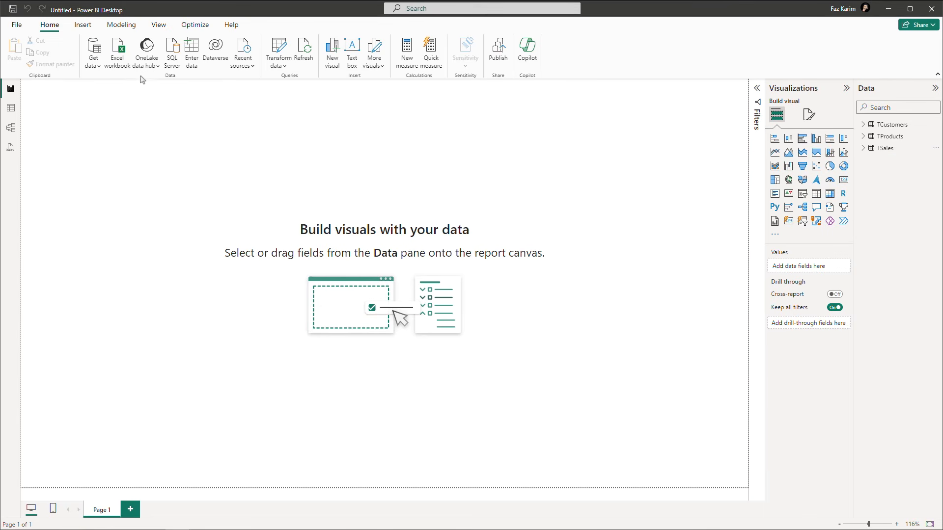
{"action": "left_click", "coordinate": [101, 67]}
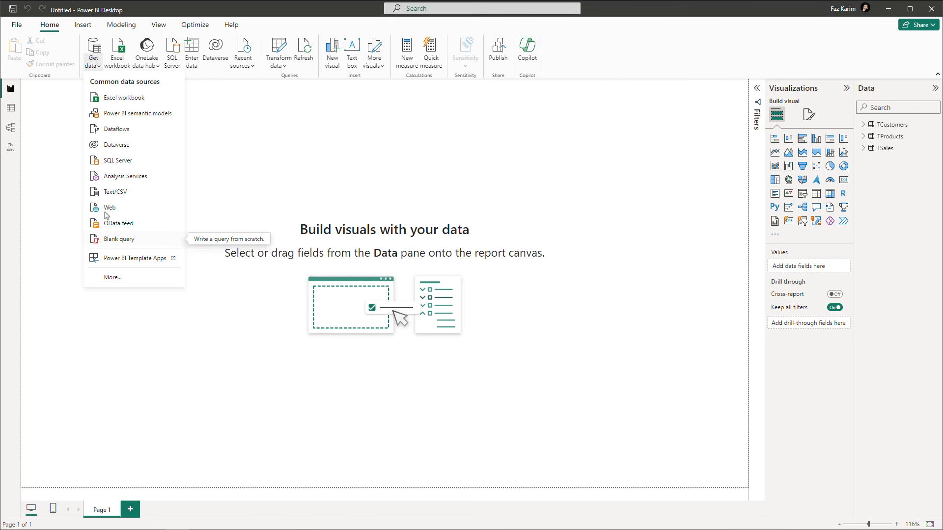
{"action": "left_click", "coordinate": [94, 70]}
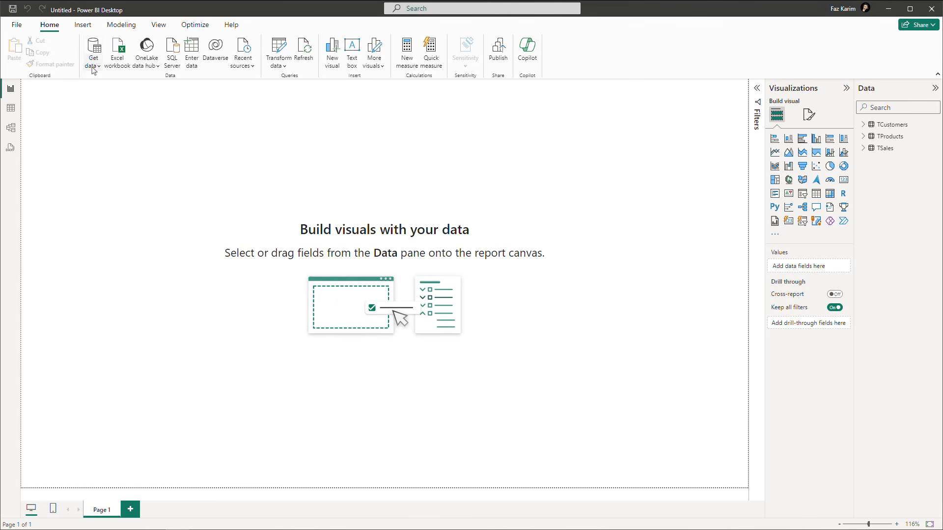
Inspect the loaded rows of the TCustomers, TProducts and TSales tables in Table view.
{"action": "left_click", "coordinate": [13, 114]}
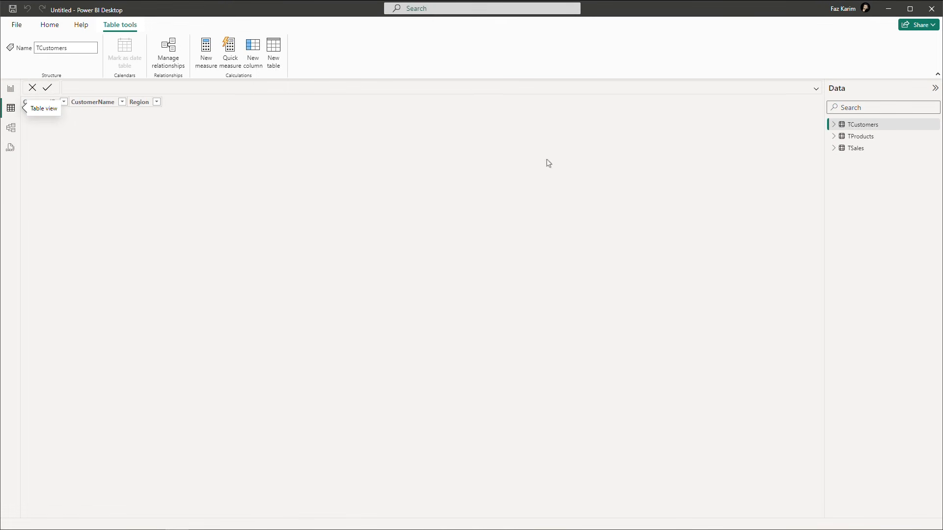
{"action": "left_click", "coordinate": [867, 139]}
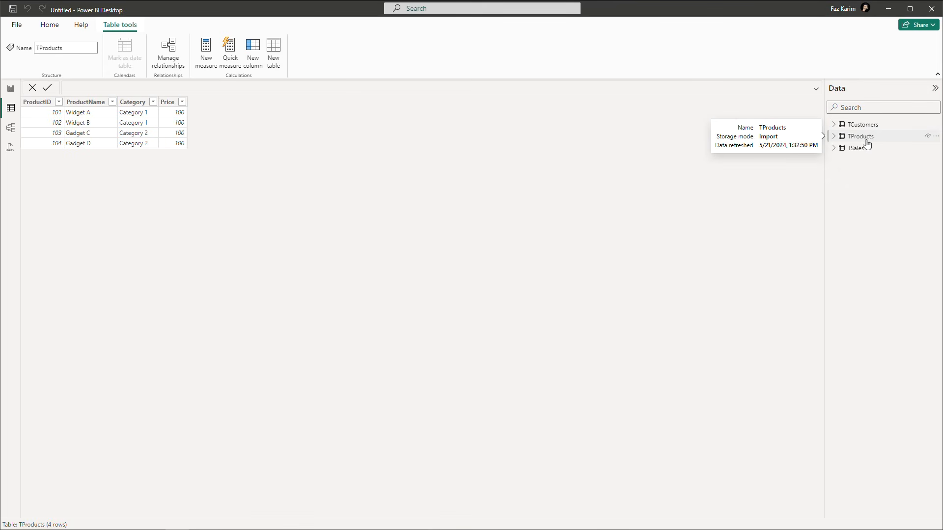
{"action": "left_click", "coordinate": [868, 150]}
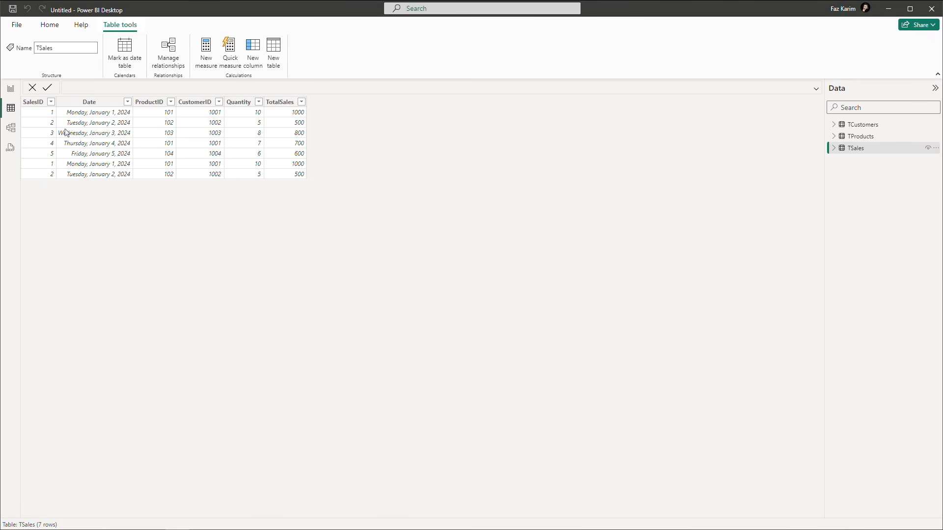
Spread out the TCustomers and TSales cards in the model diagram so the relationships between the tables are easy to see.
{"action": "left_click", "coordinate": [12, 131]}
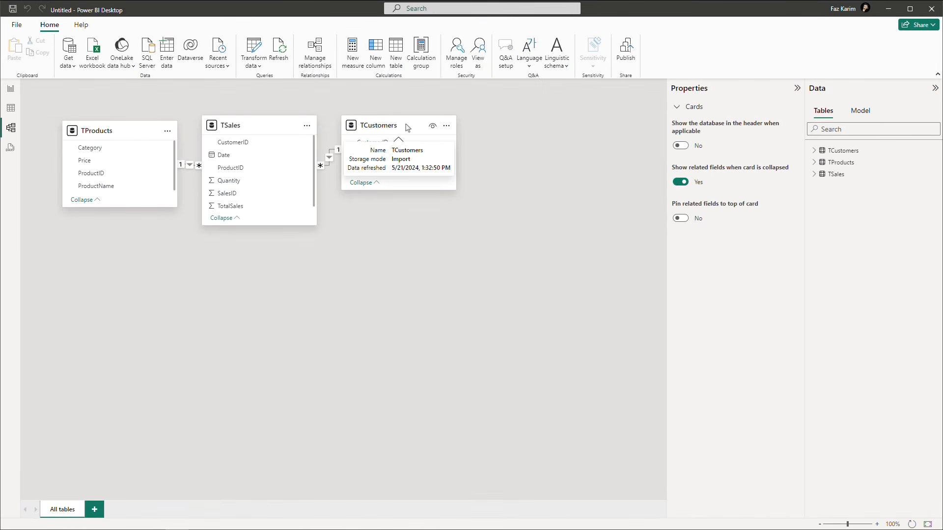
{"action": "left_click_drag", "start_coordinate": [407, 131], "coordinate": [575, 194]}
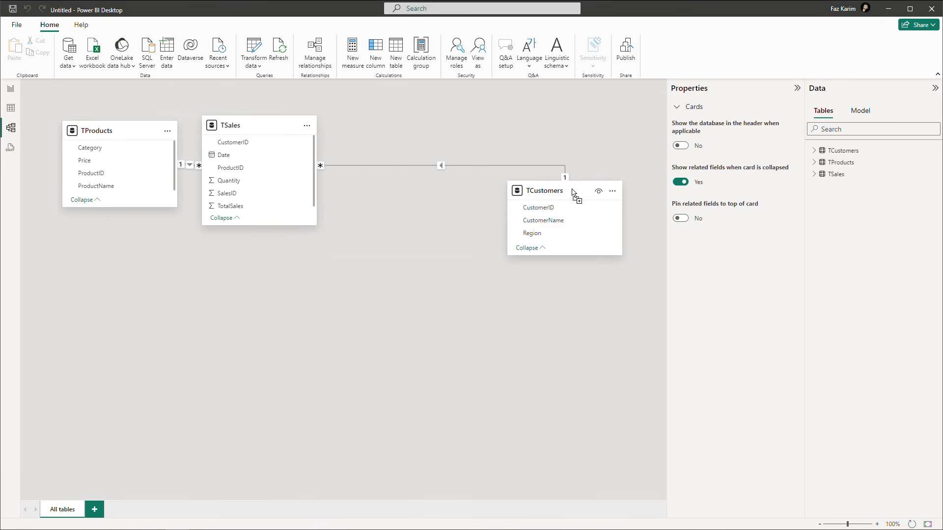
{"action": "left_click_drag", "start_coordinate": [266, 125], "coordinate": [346, 188]}
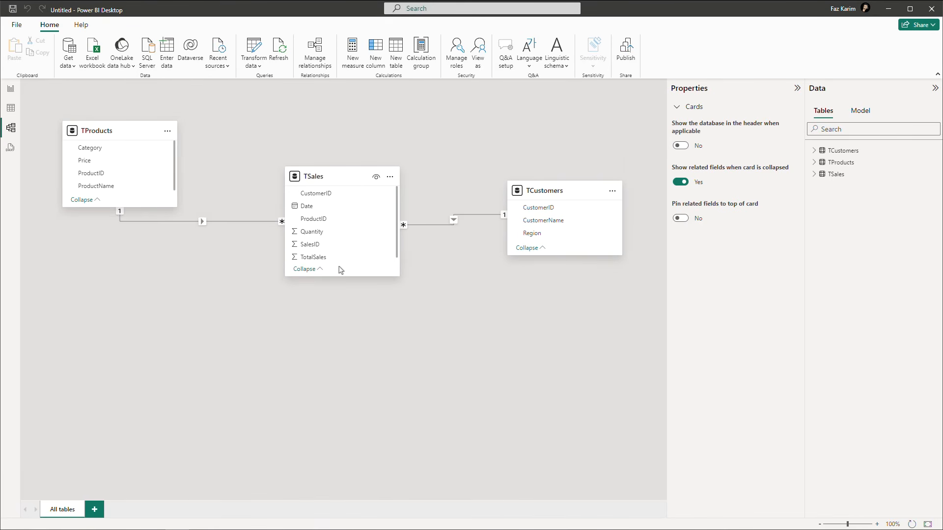
Lengthen the TSales, TProducts and TCustomers cards in the model diagram so that every field fits.
{"action": "left_click_drag", "start_coordinate": [338, 277], "coordinate": [333, 424]}
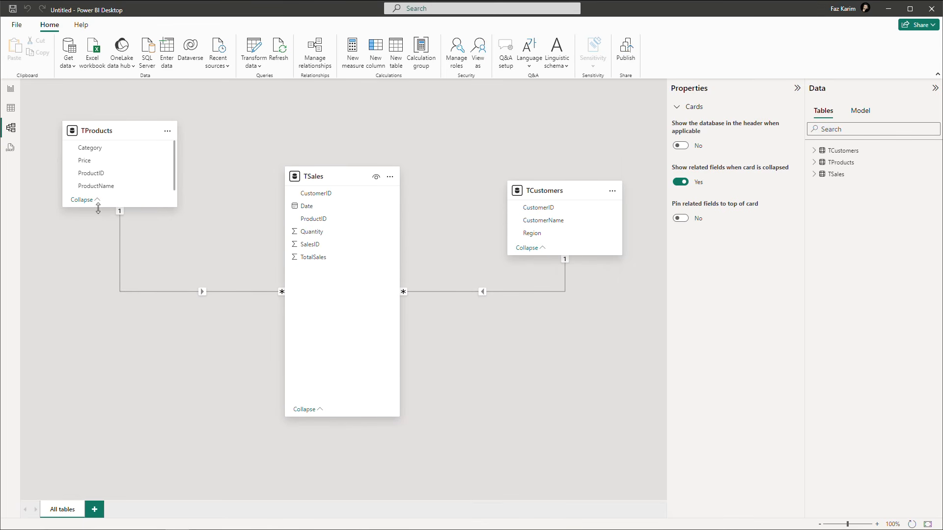
{"action": "left_click_drag", "start_coordinate": [97, 207], "coordinate": [88, 253]}
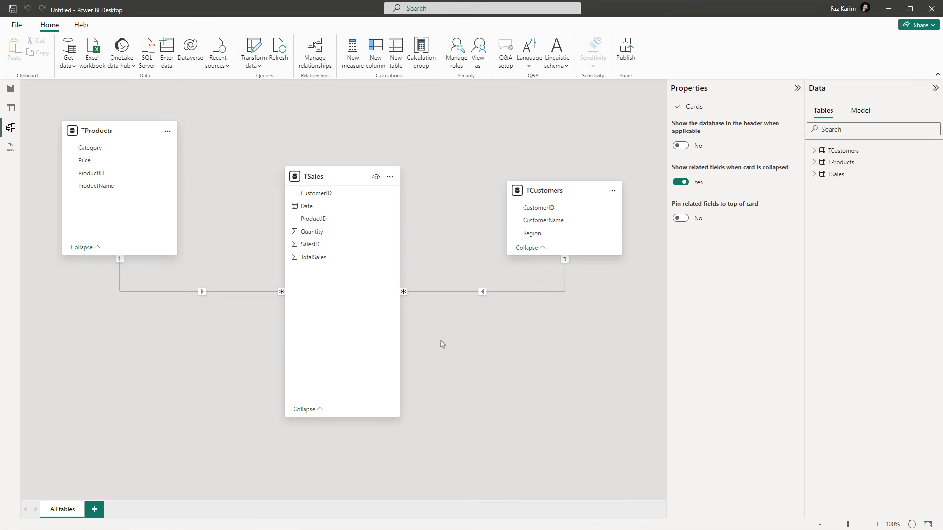
{"action": "left_click_drag", "start_coordinate": [599, 256], "coordinate": [596, 282]}
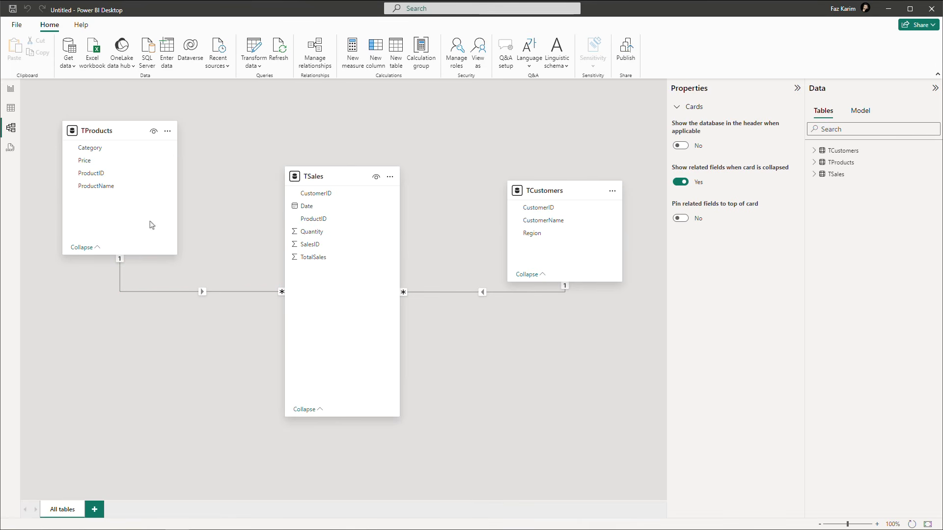
Return to the report canvas and slightly widen the area listing the data tables.
{"action": "left_click", "coordinate": [15, 94]}
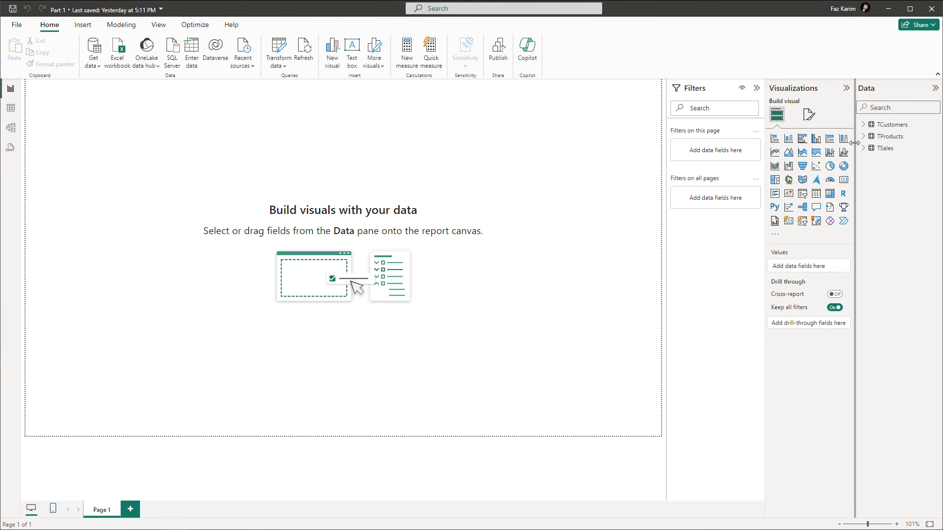
{"action": "left_click_drag", "start_coordinate": [854, 143], "coordinate": [850, 142]}
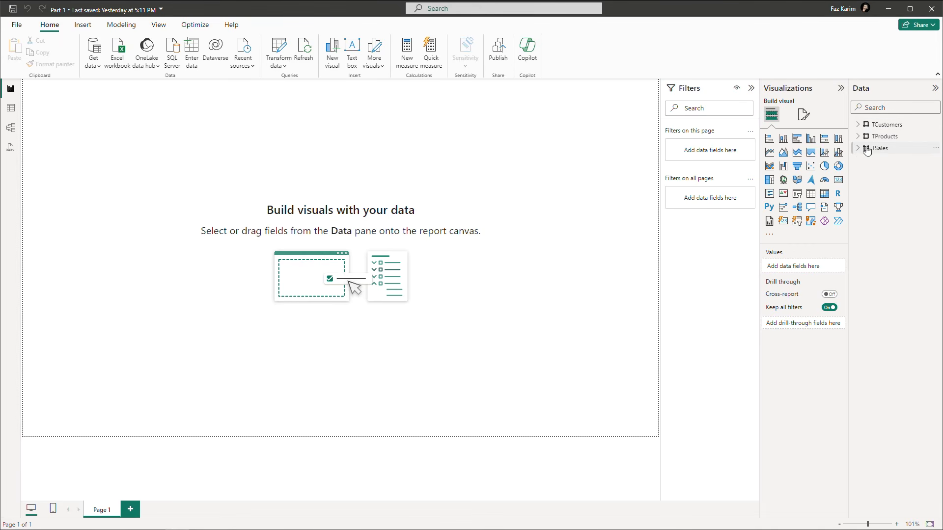
{"action": "mouse_move", "coordinate": [868, 151]}
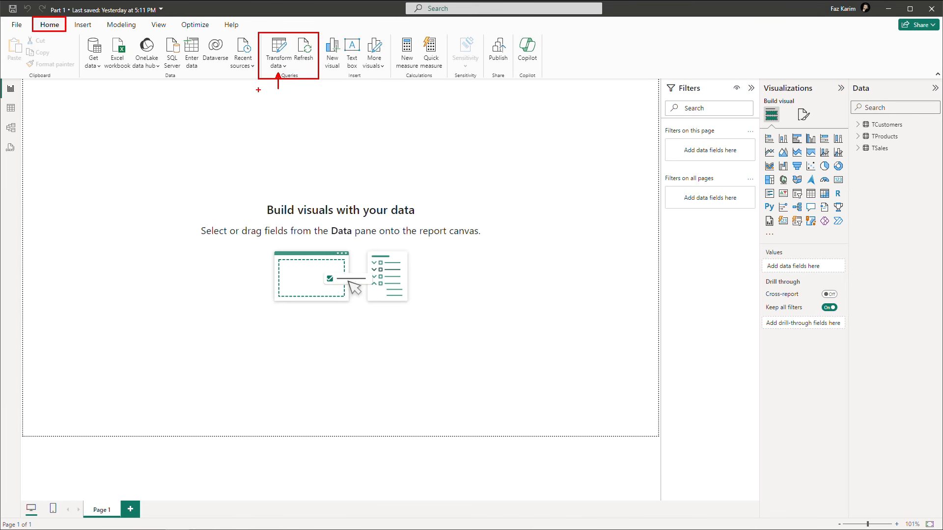
Open the loaded tables for transformation in Power Query Editor and dismiss the outdated-preview notice on TSales.
{"action": "left_click", "coordinate": [286, 69]}
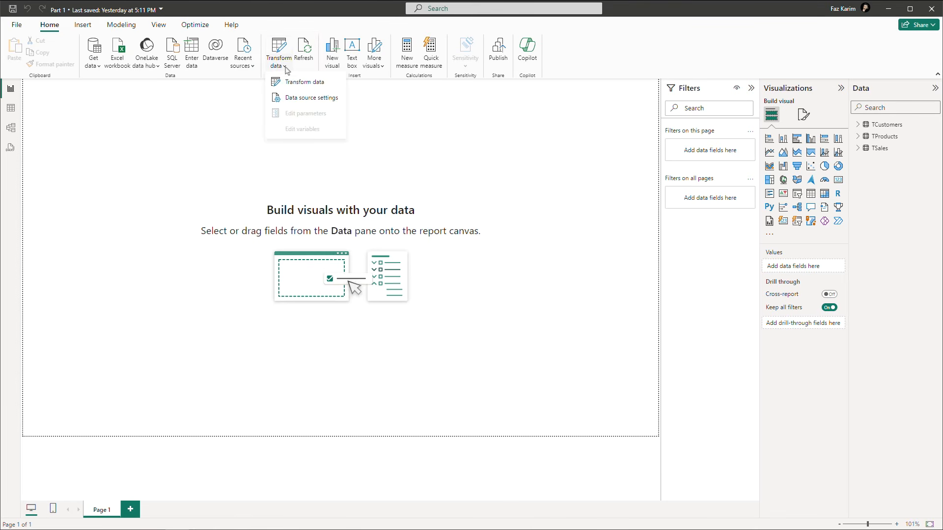
{"action": "left_click", "coordinate": [306, 82]}
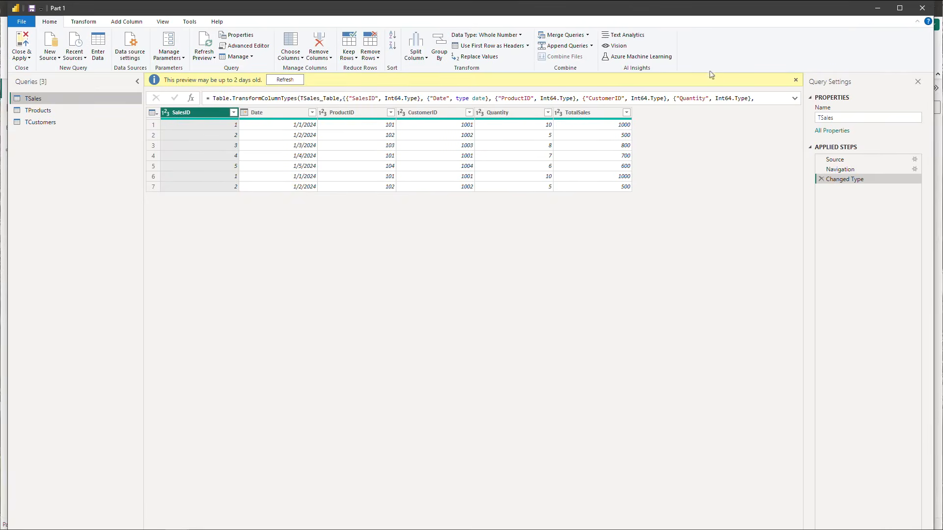
{"action": "left_click", "coordinate": [797, 80]}
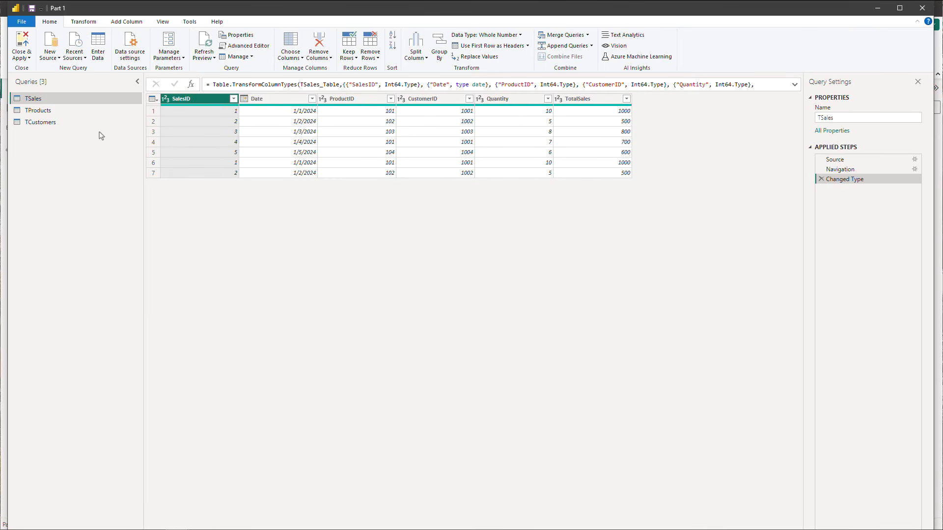
{"action": "mouse_move", "coordinate": [275, 13]}
{"action": "left_mouse_down"}
{"action": "mouse_move", "coordinate": [270, 155]}
{"action": "mouse_move", "coordinate": [283, 17]}
{"action": "mouse_move", "coordinate": [270, 14]}
{"action": "left_mouse_up"}
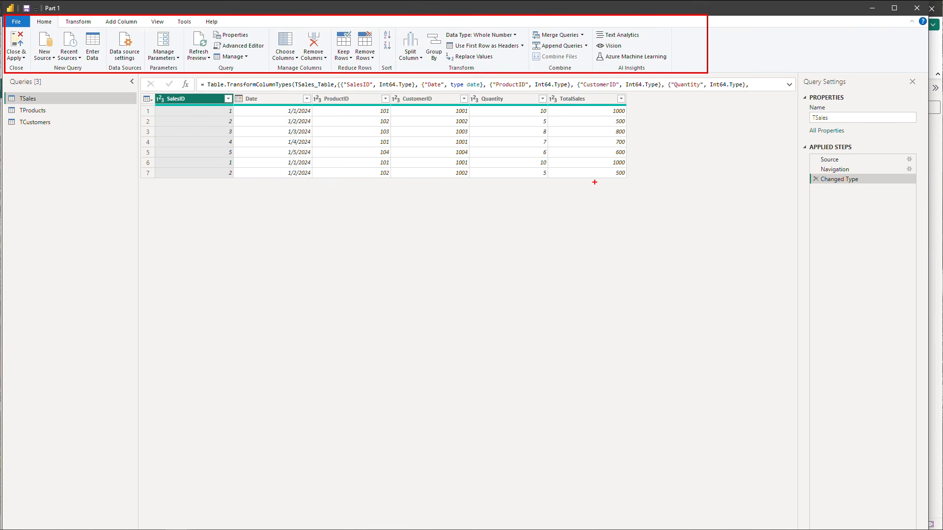
{"action": "left_click_drag", "start_coordinate": [6, 76], "coordinate": [109, 311]}
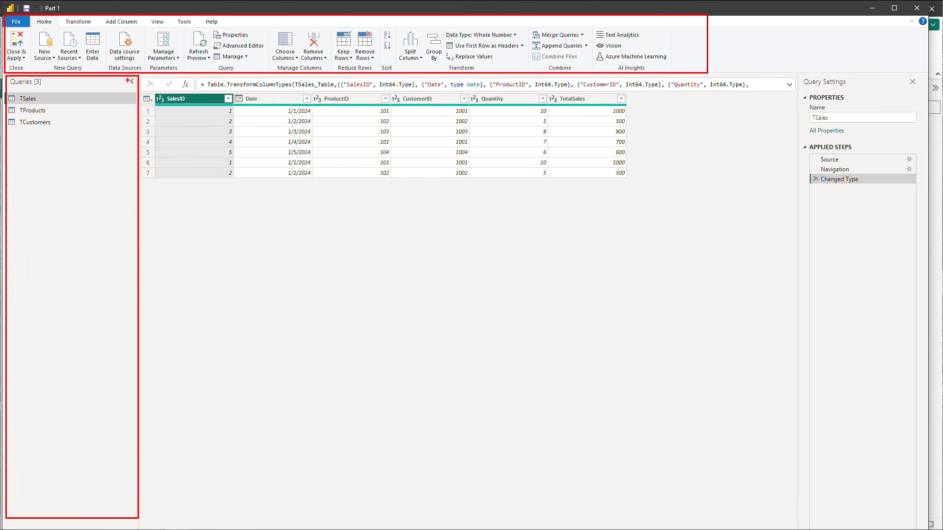
{"action": "left_click_drag", "start_coordinate": [129, 81], "coordinate": [124, 80]}
{"action": "left_click_drag", "start_coordinate": [798, 72], "coordinate": [926, 529]}
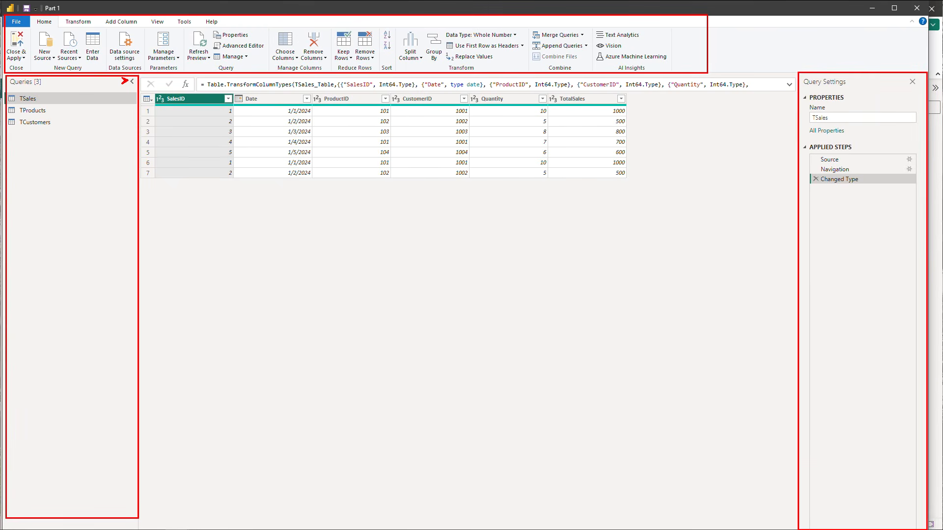
{"action": "left_click_drag", "start_coordinate": [910, 72], "coordinate": [912, 51]}
{"action": "key", "text": "Escape"}
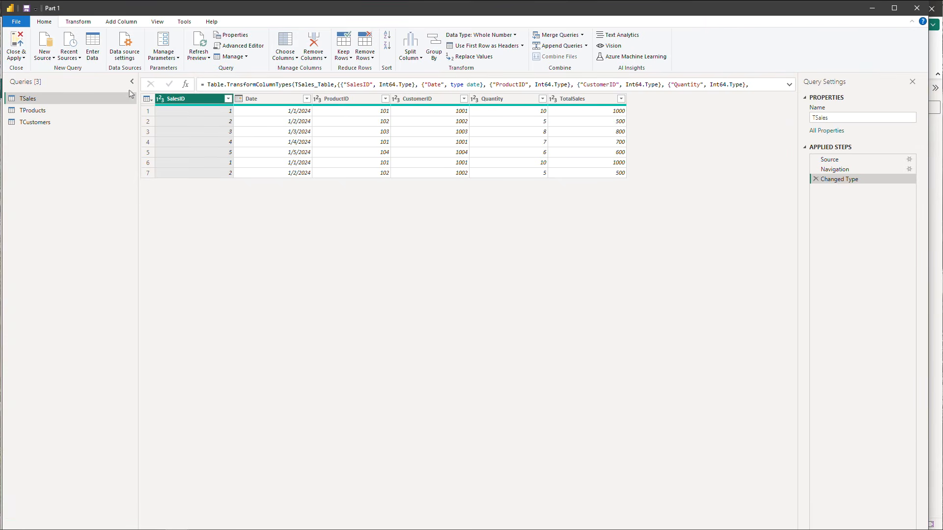
Refresh the outdated data previews of the TProducts and TCustomers queries.
{"action": "left_click", "coordinate": [109, 111]}
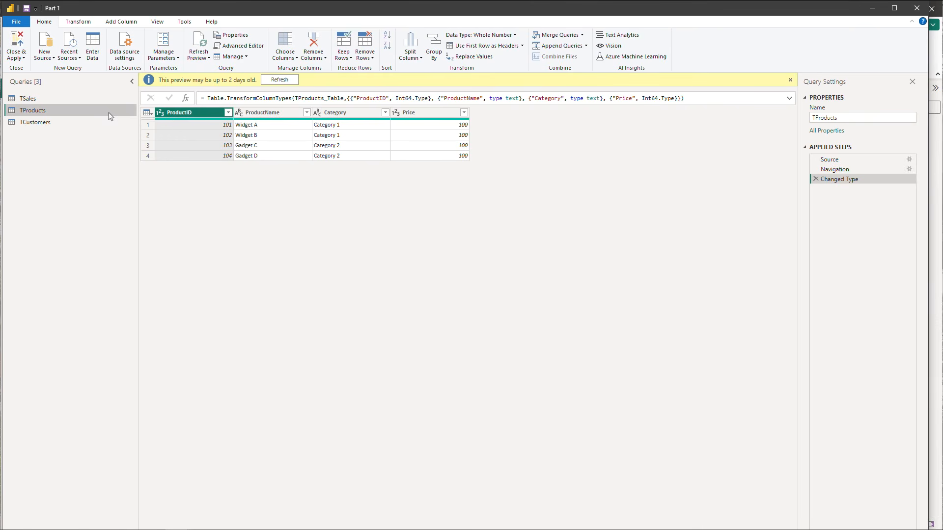
{"action": "left_click", "coordinate": [279, 84]}
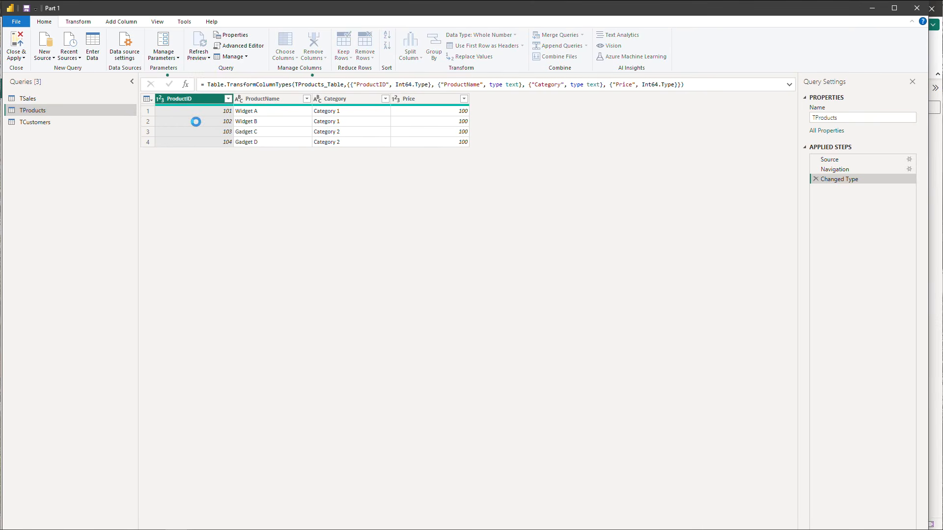
{"action": "left_click", "coordinate": [44, 124]}
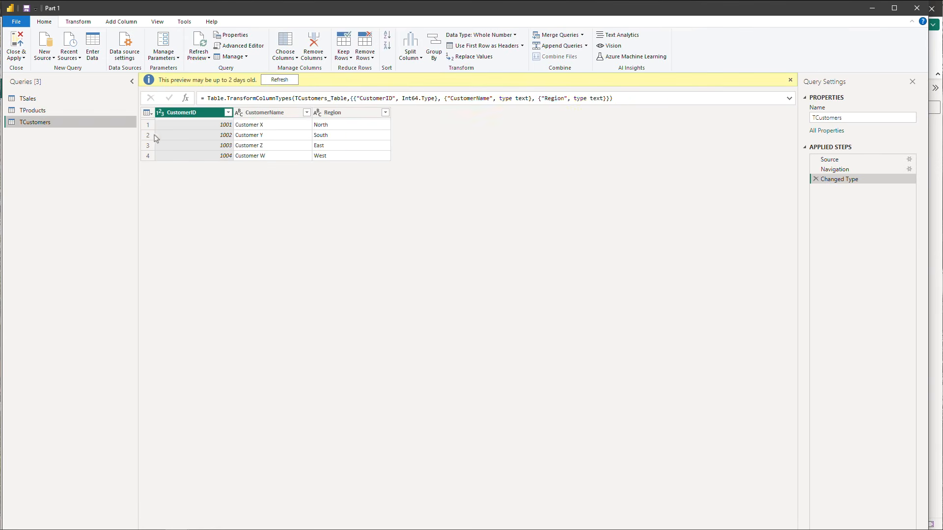
{"action": "left_click", "coordinate": [284, 83]}
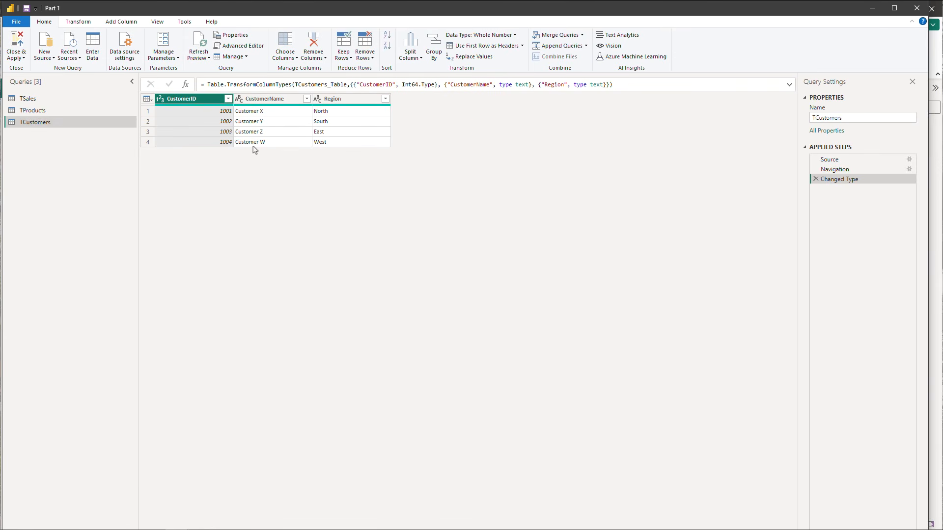
Examine the data type options of the CustomerID, CustomerName and Region columns in TCustomers without changing them.
{"action": "left_click", "coordinate": [161, 98]}
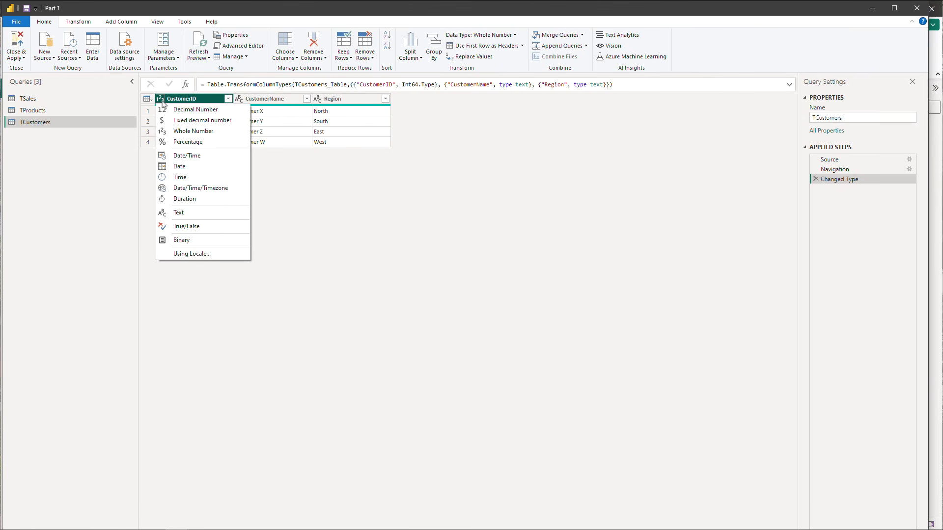
{"action": "left_click", "coordinate": [240, 100]}
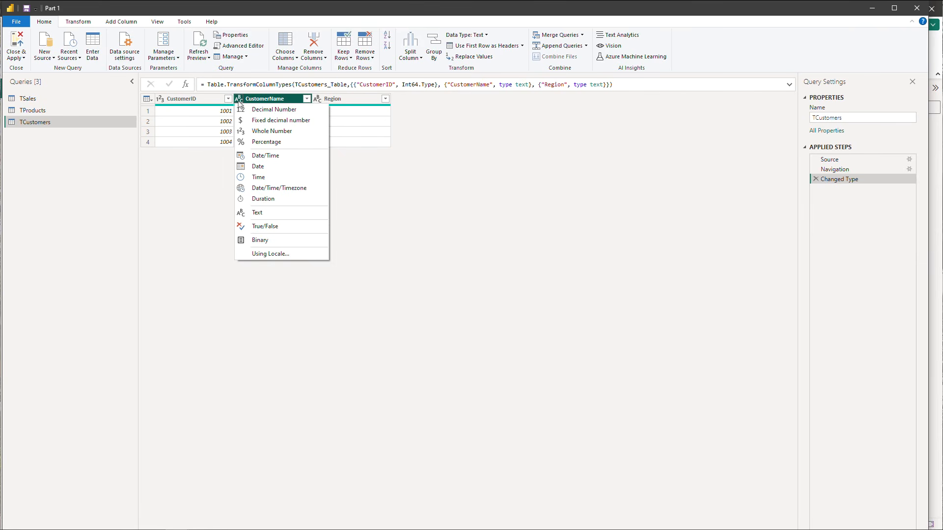
{"action": "left_click", "coordinate": [240, 102]}
{"action": "left_click", "coordinate": [240, 101]}
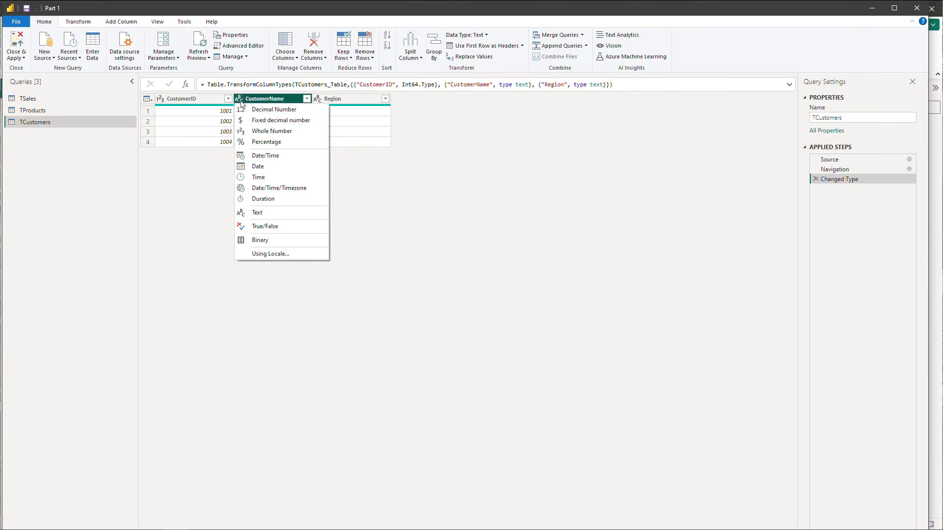
{"action": "left_click", "coordinate": [318, 101]}
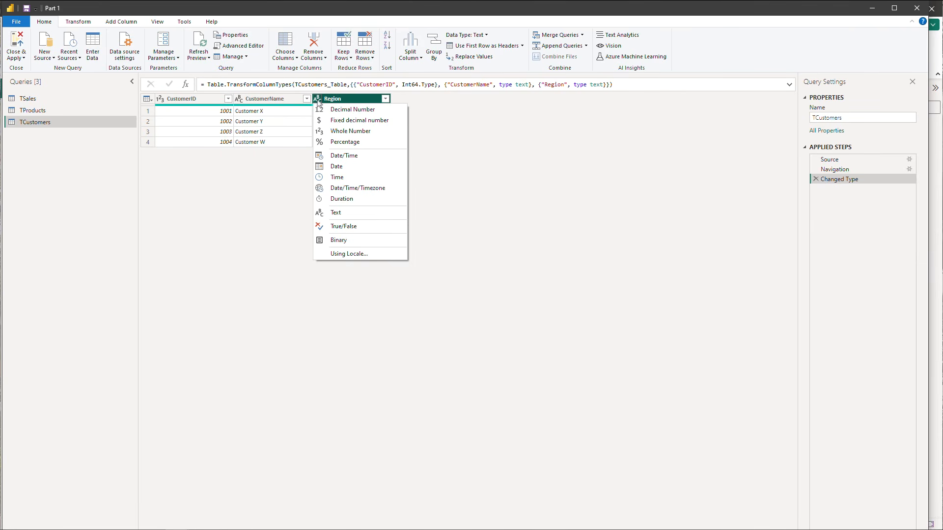
{"action": "left_click", "coordinate": [317, 100]}
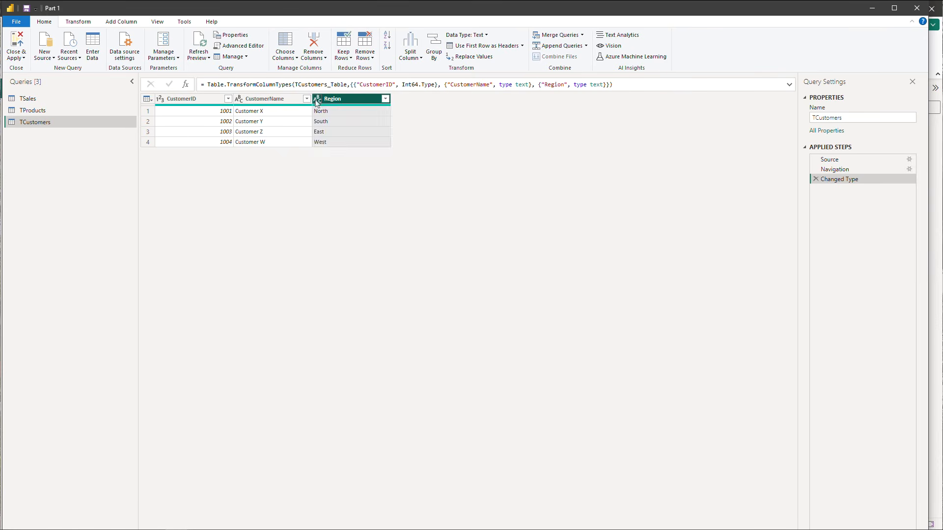
{"action": "left_click", "coordinate": [318, 101]}
{"action": "left_click", "coordinate": [240, 102]}
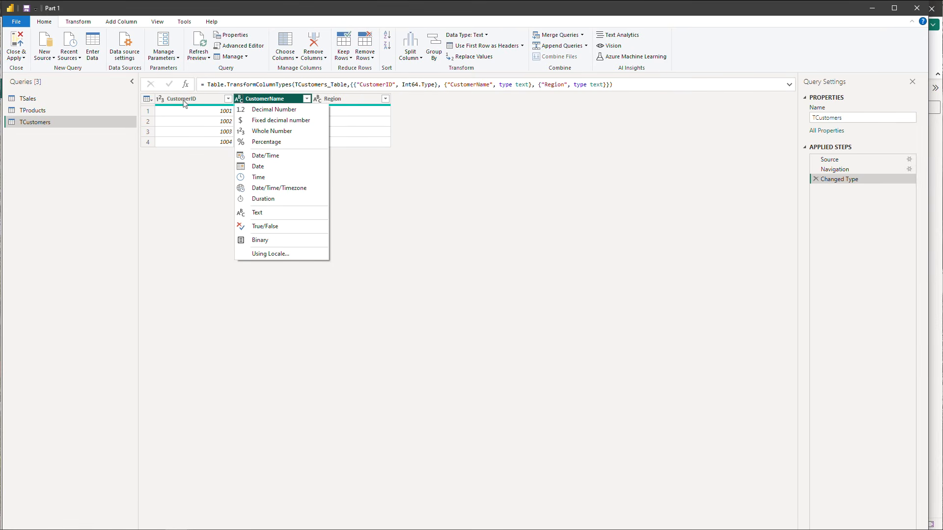
{"action": "left_click", "coordinate": [161, 101]}
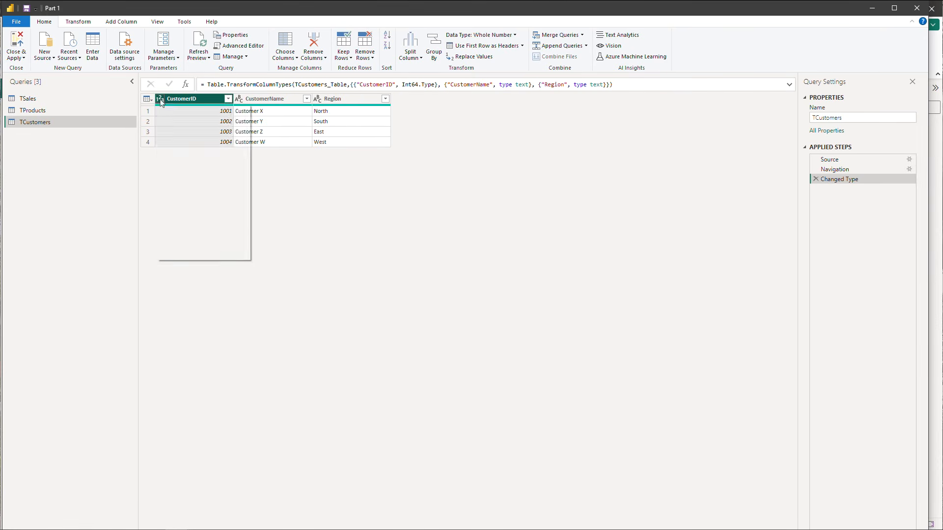
Review the TProducts query, and check the data type options of the SalesID and Date columns in TSales without changing them.
{"action": "left_click", "coordinate": [27, 112]}
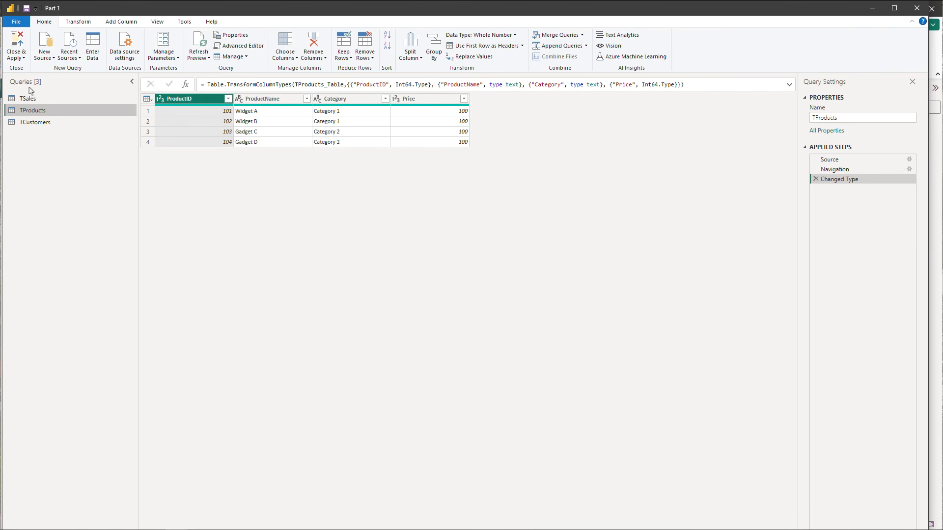
{"action": "left_click", "coordinate": [24, 100]}
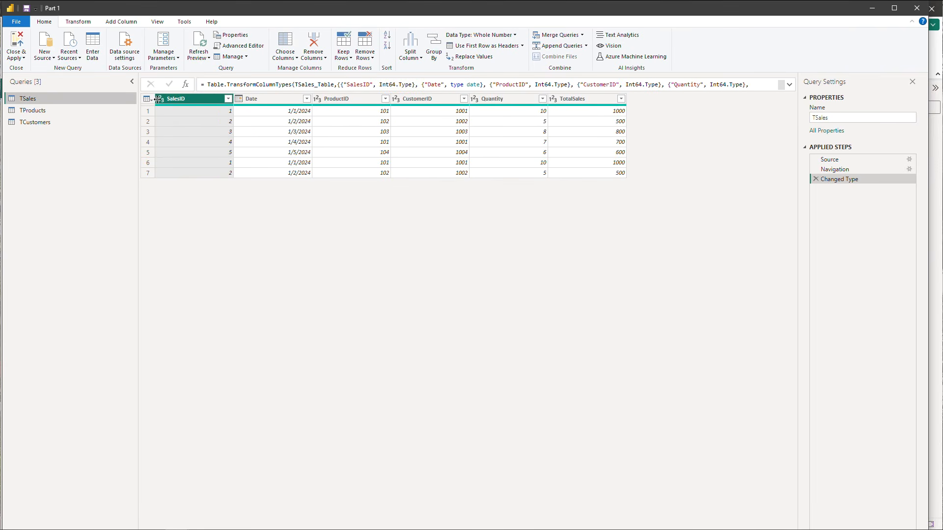
{"action": "left_click", "coordinate": [162, 100]}
{"action": "left_click", "coordinate": [161, 101]}
{"action": "left_click", "coordinate": [162, 100]}
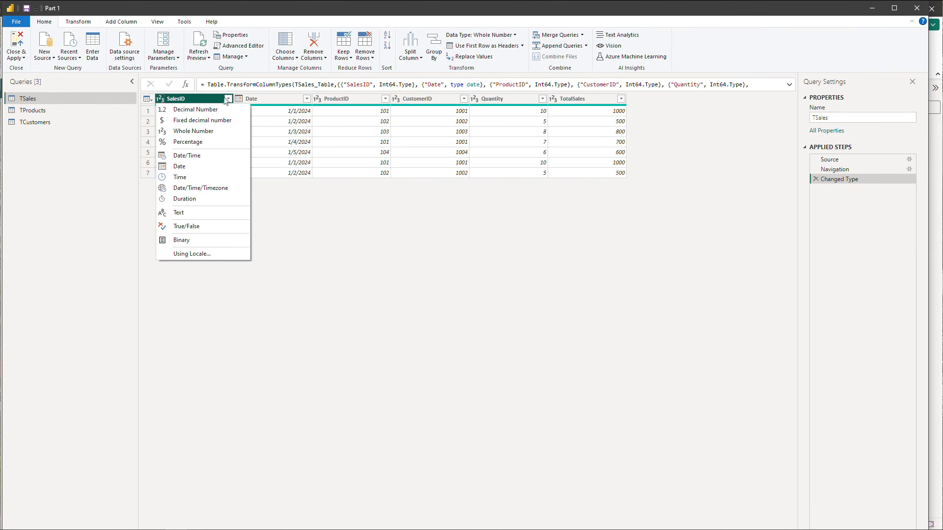
{"action": "left_click", "coordinate": [239, 99]}
{"action": "left_click", "coordinate": [240, 98]}
{"action": "left_click", "coordinate": [240, 98]}
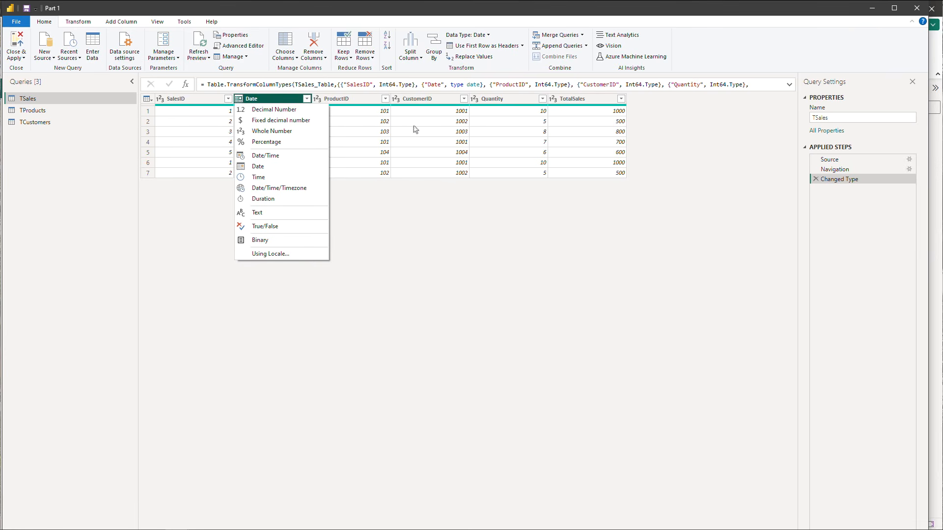
{"action": "left_click", "coordinate": [567, 228]}
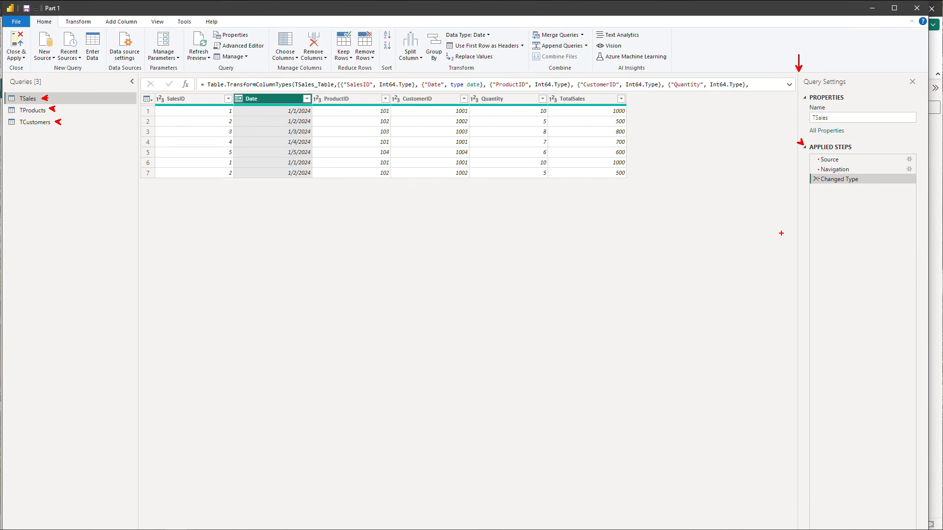
Review the TProducts and TCustomers queries and return to the TSales query.
{"action": "key", "text": "Escape"}
{"action": "left_click", "coordinate": [44, 116]}
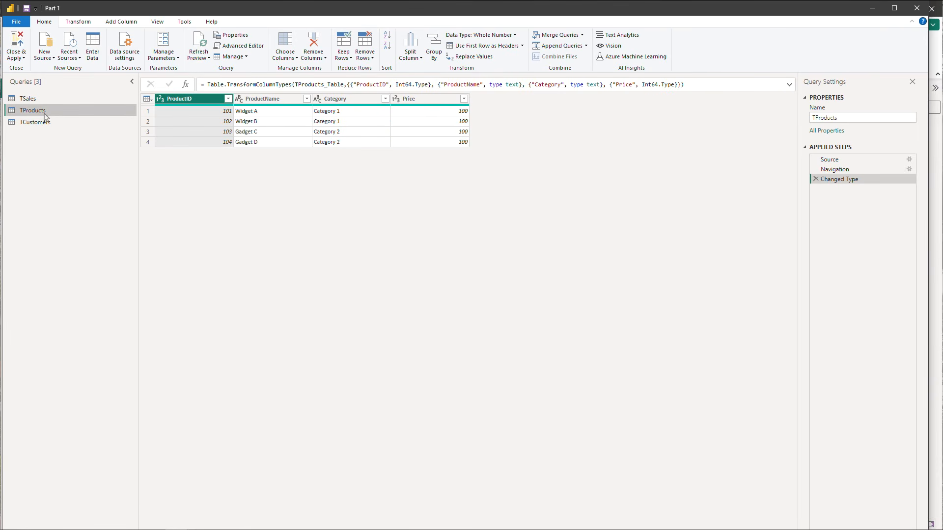
{"action": "left_click", "coordinate": [41, 127]}
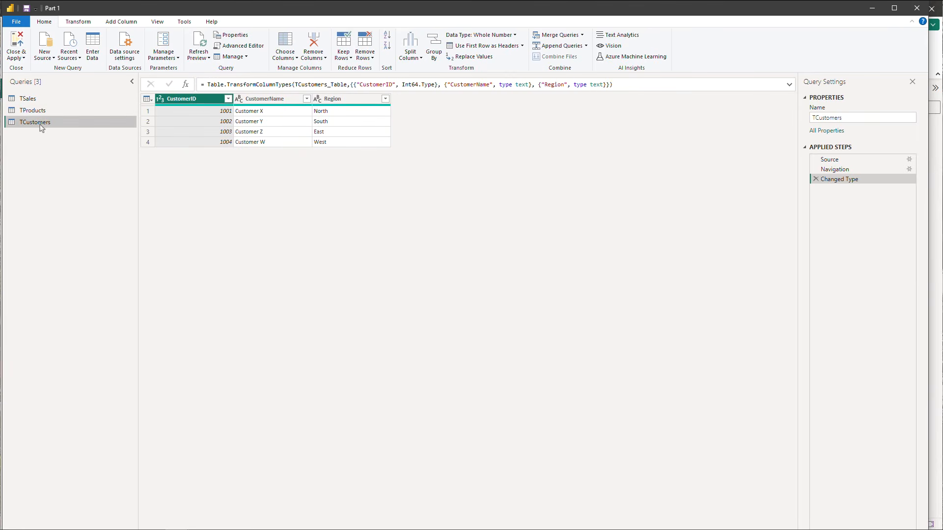
{"action": "left_click", "coordinate": [36, 98]}
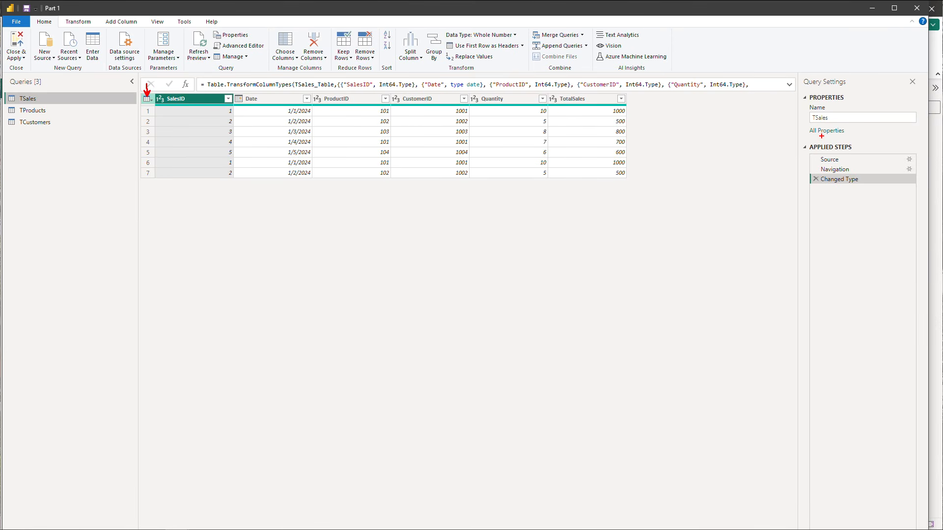
{"action": "left_click_drag", "start_coordinate": [822, 137], "coordinate": [822, 125]}
{"action": "mouse_move", "coordinate": [3, 29]}
{"action": "left_mouse_down"}
{"action": "mouse_move", "coordinate": [34, 71]}
{"action": "mouse_move", "coordinate": [47, 58]}
{"action": "left_mouse_up"}
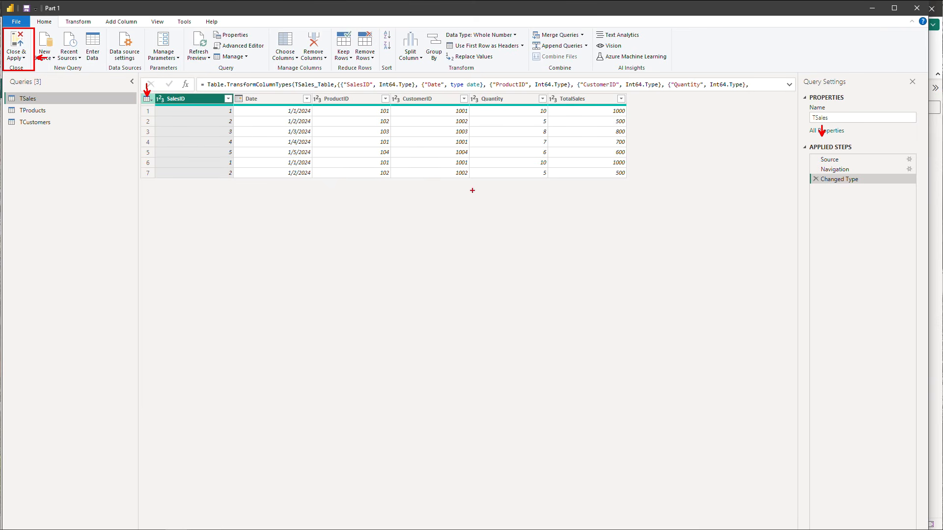
{"action": "key", "text": "Escape"}
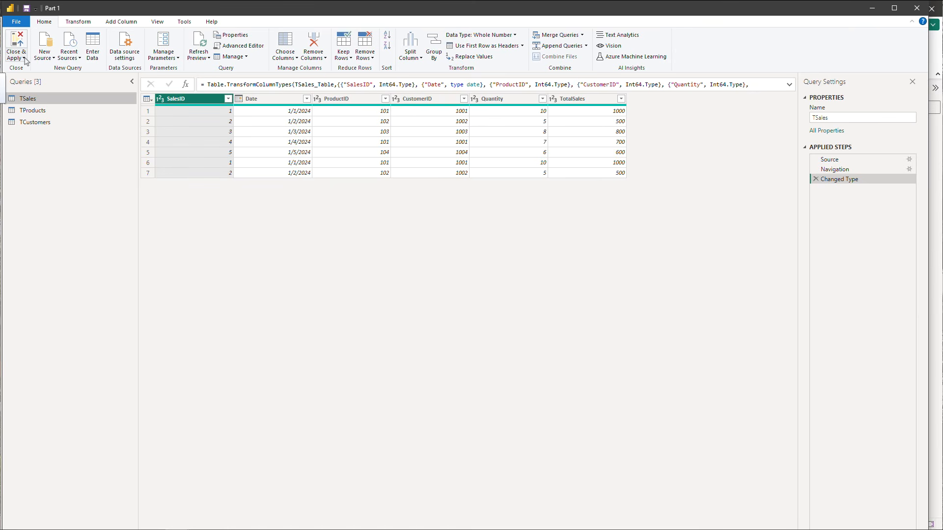
Check which source types can be added as a new source, without choosing one, and return to the main query commands.
{"action": "left_click", "coordinate": [50, 58]}
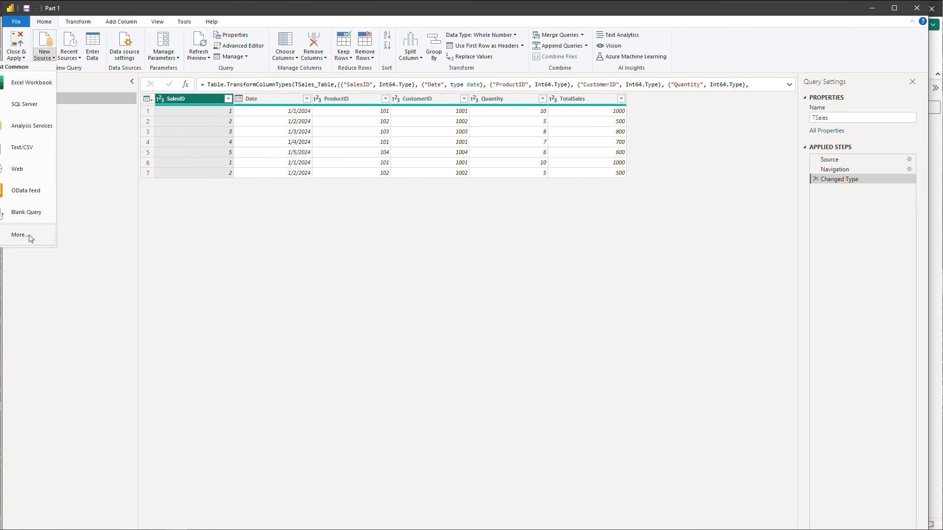
{"action": "left_click", "coordinate": [110, 22]}
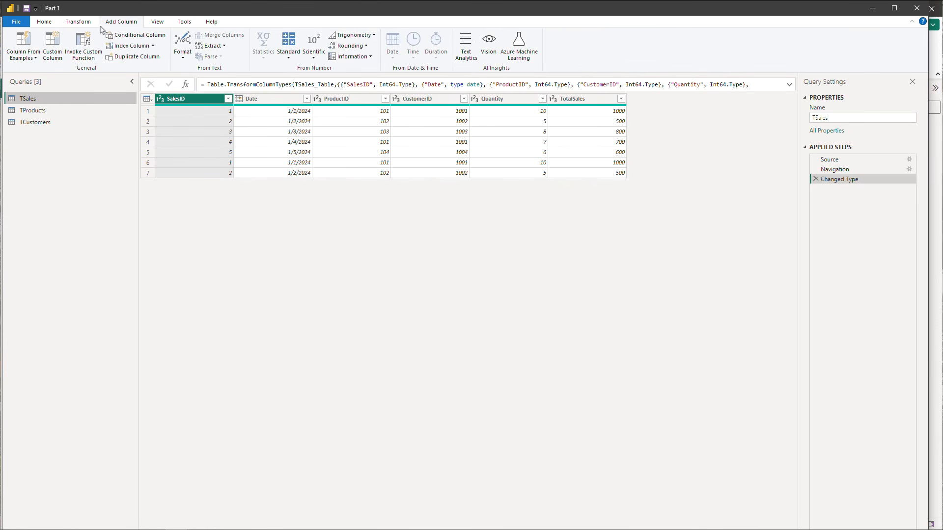
{"action": "left_click", "coordinate": [55, 24]}
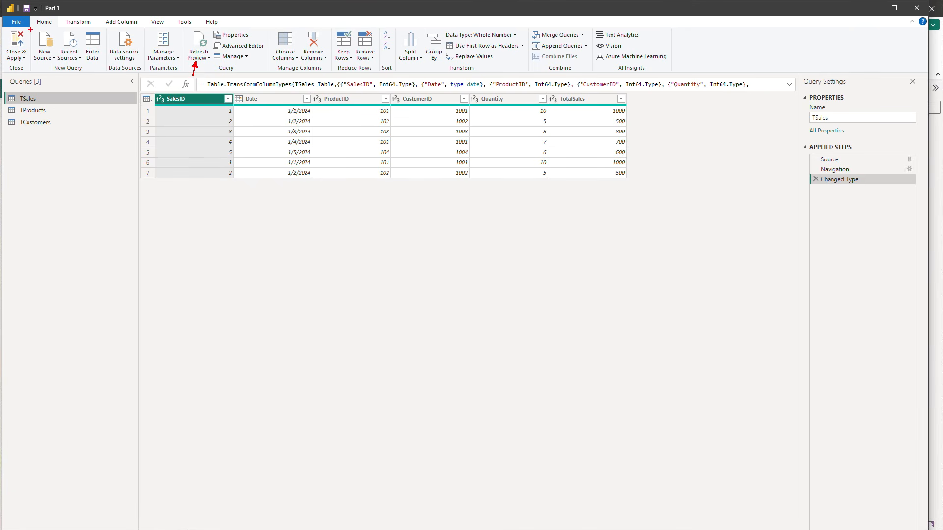
{"action": "left_click_drag", "start_coordinate": [30, 30], "coordinate": [62, 66]}
{"action": "key", "text": "Escape"}
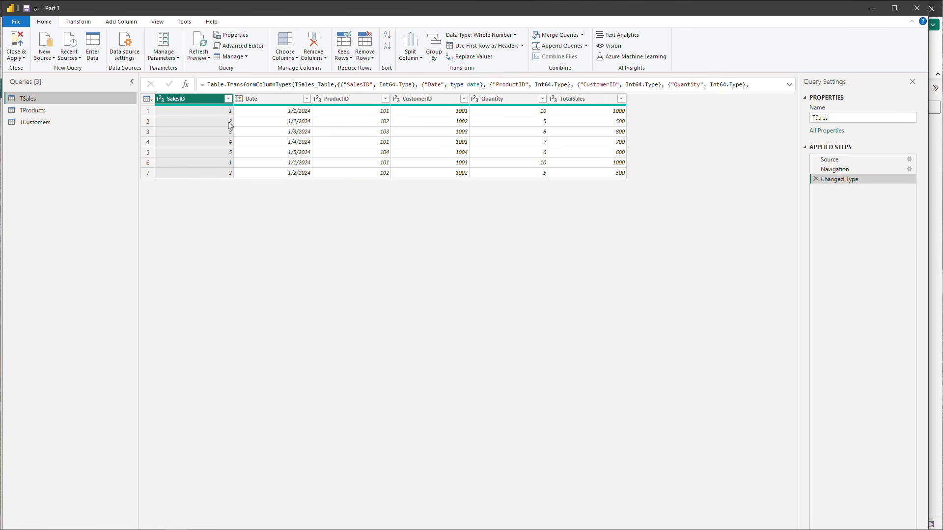
Examine the Source and Changed Type lines of the TSales code in a widened Advanced Editor, and close it without editing.
{"action": "left_click", "coordinate": [245, 48]}
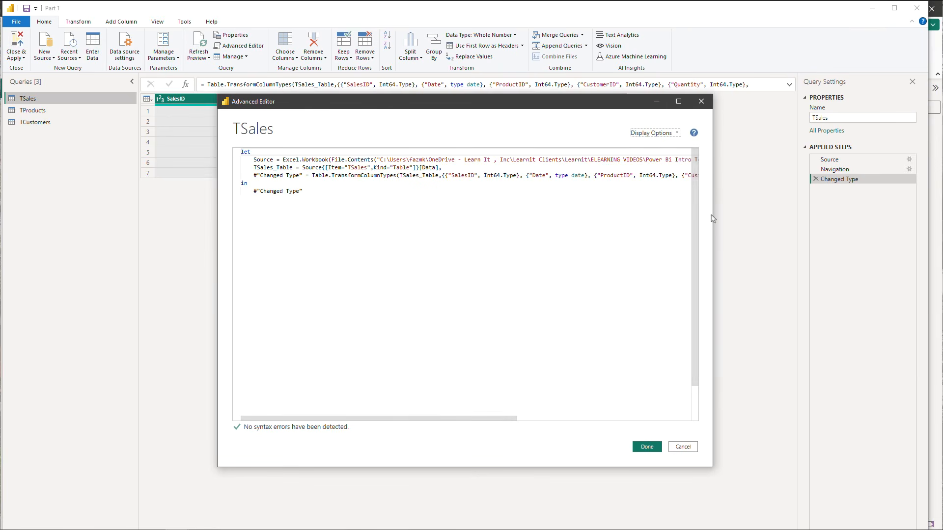
{"action": "left_click_drag", "start_coordinate": [712, 218], "coordinate": [902, 220]}
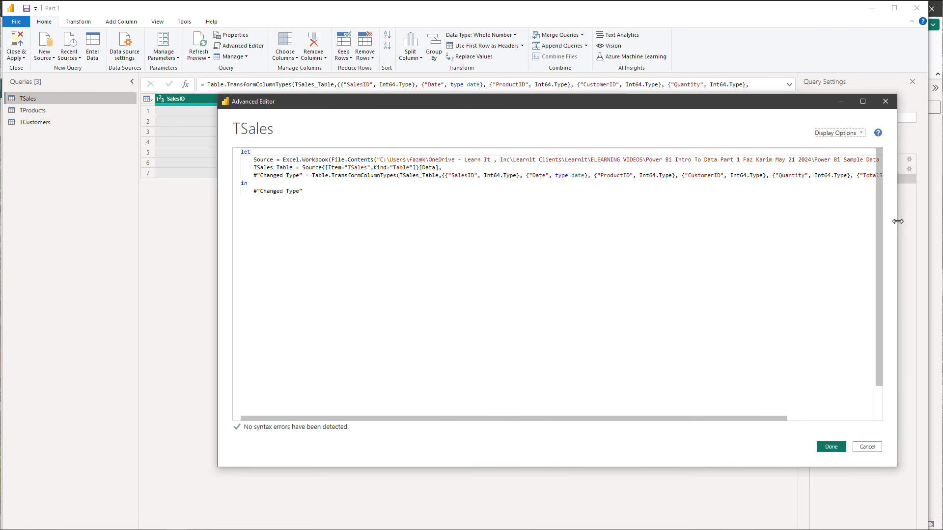
{"action": "left_click", "coordinate": [251, 161]}
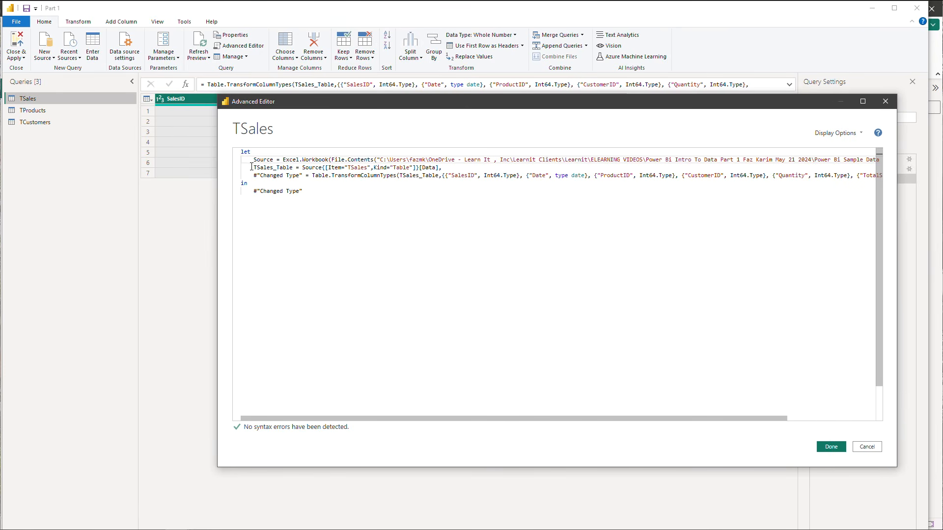
{"action": "left_click", "coordinate": [252, 176]}
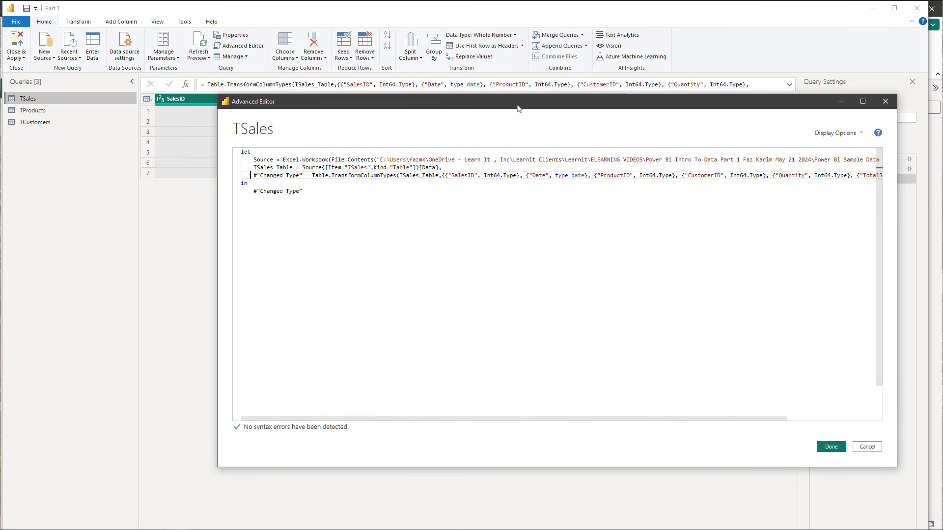
{"action": "left_click_drag", "start_coordinate": [519, 108], "coordinate": [414, 106]}
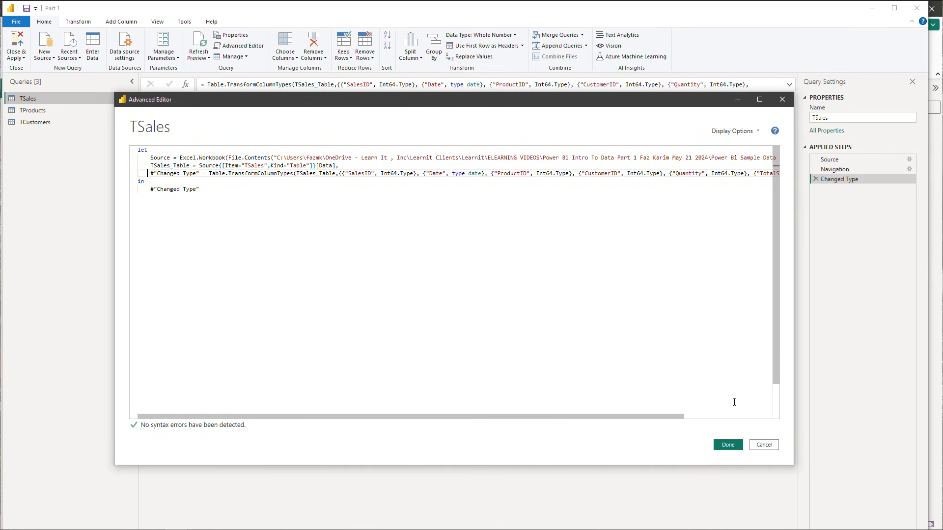
{"action": "left_click", "coordinate": [727, 445]}
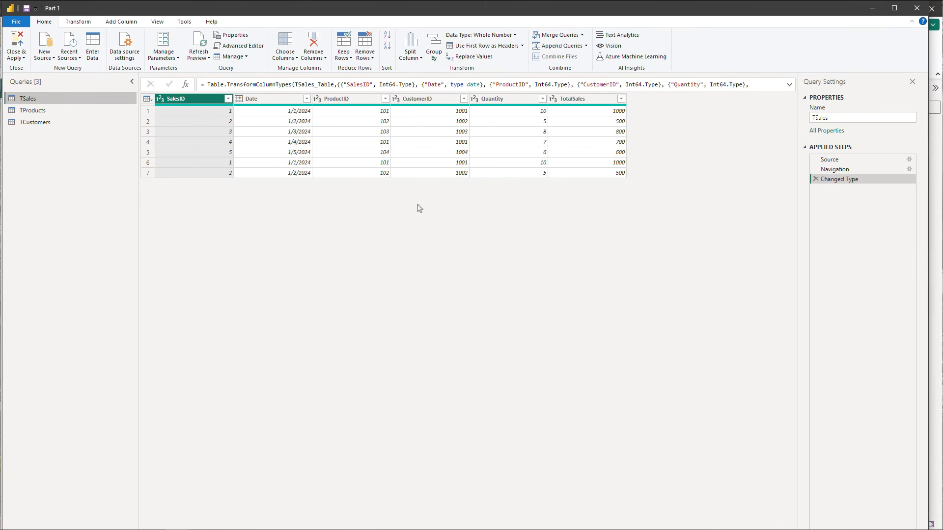
Examine the Move, Format, Extract and Statistics transformation options for the SalesID column without applying any.
{"action": "left_click", "coordinate": [75, 24]}
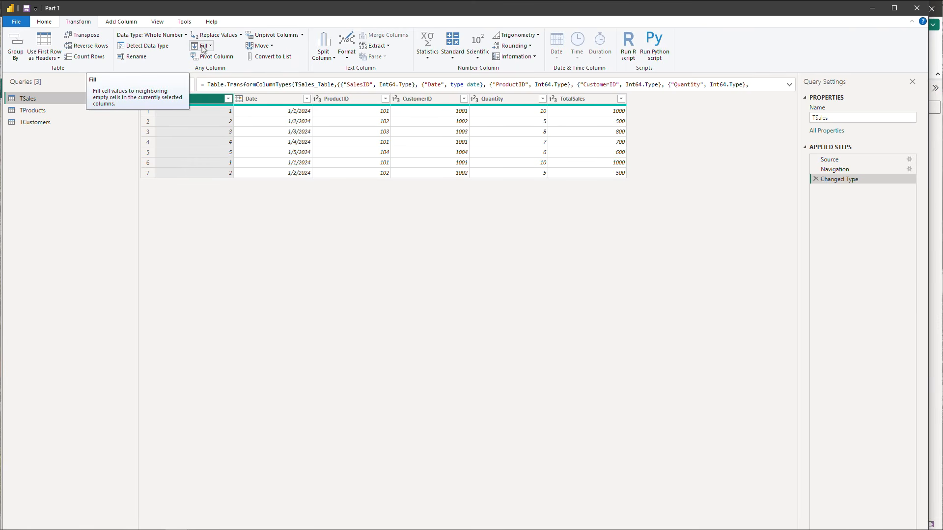
{"action": "left_click", "coordinate": [271, 46]}
{"action": "left_click", "coordinate": [270, 46]}
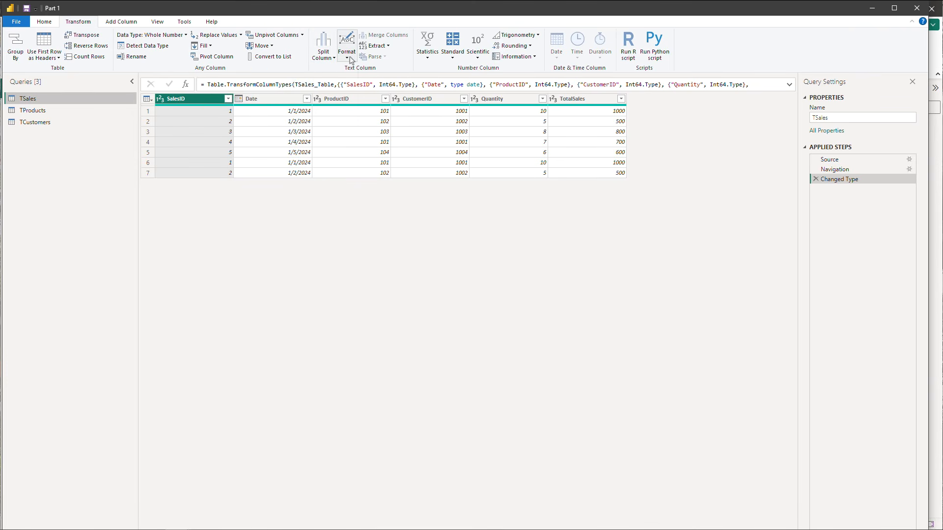
{"action": "left_click", "coordinate": [351, 58]}
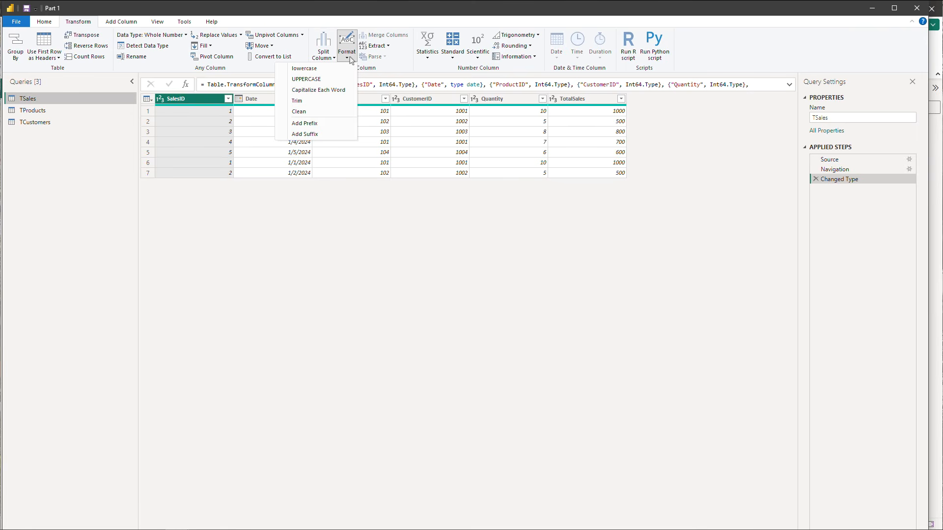
{"action": "left_click", "coordinate": [389, 49]}
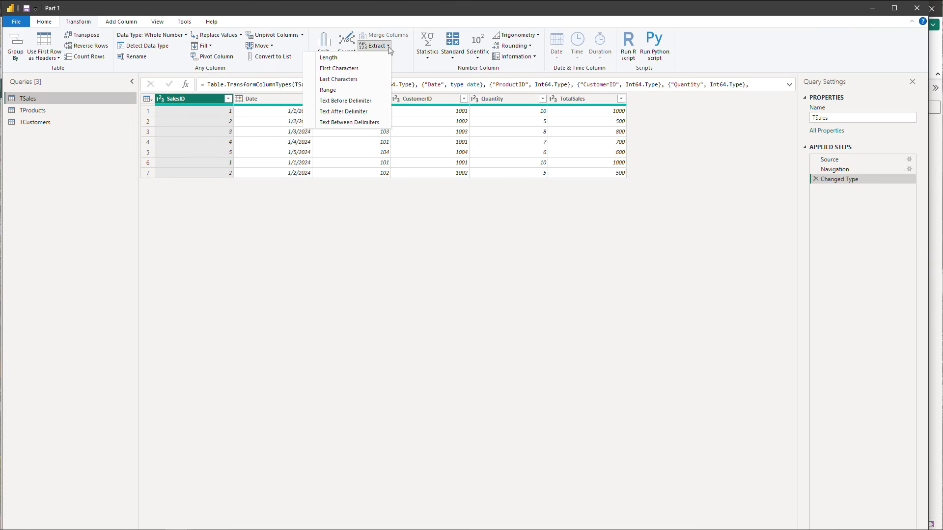
{"action": "left_click", "coordinate": [389, 47]}
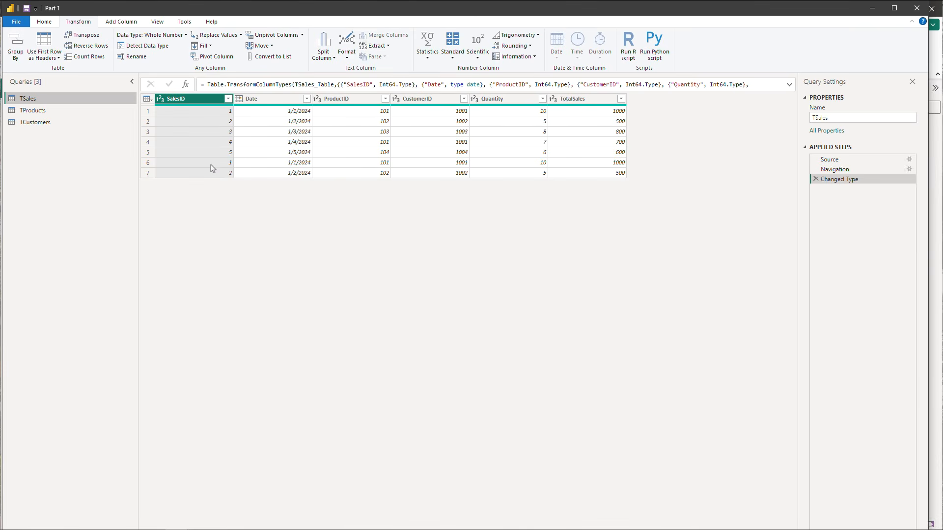
{"action": "left_click", "coordinate": [428, 56]}
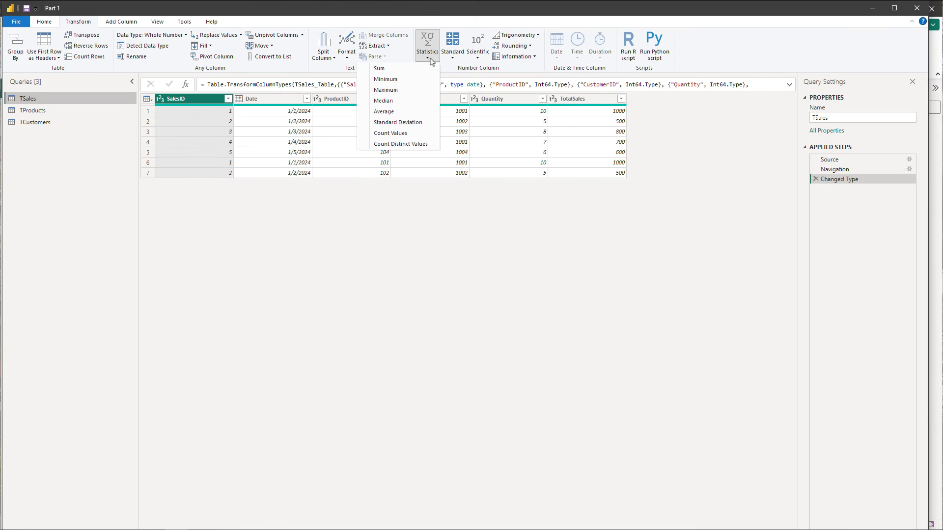
{"action": "left_click", "coordinate": [431, 60]}
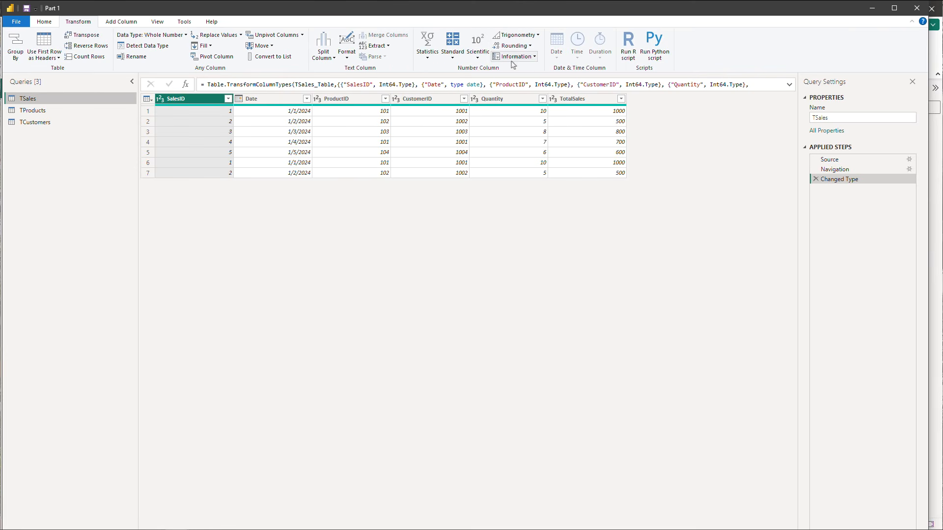
Examine the date transformation options for the Date column in TSales without applying any.
{"action": "left_click", "coordinate": [279, 100]}
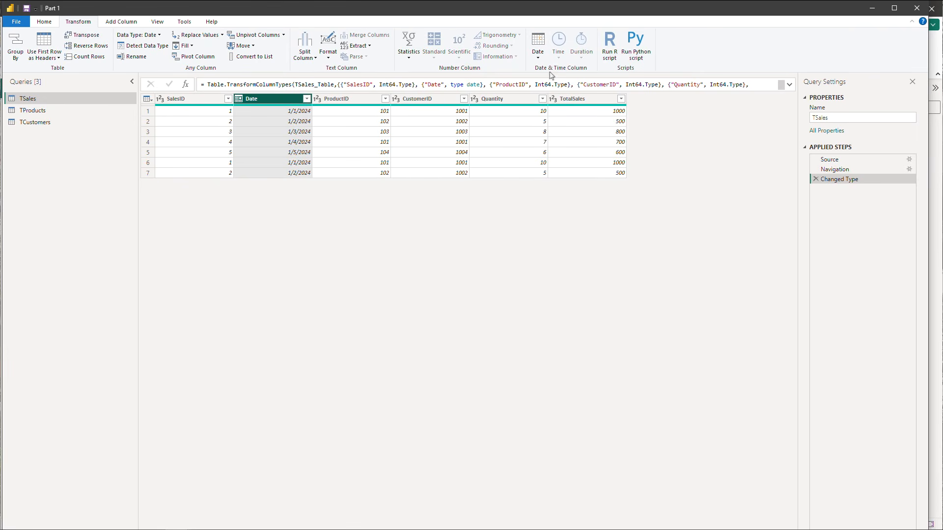
{"action": "left_click", "coordinate": [539, 54]}
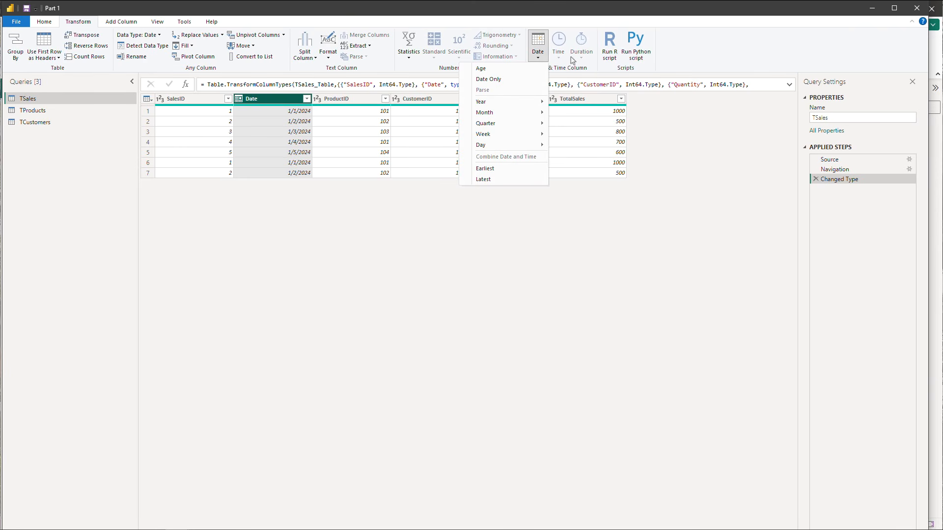
{"action": "left_click", "coordinate": [652, 69]}
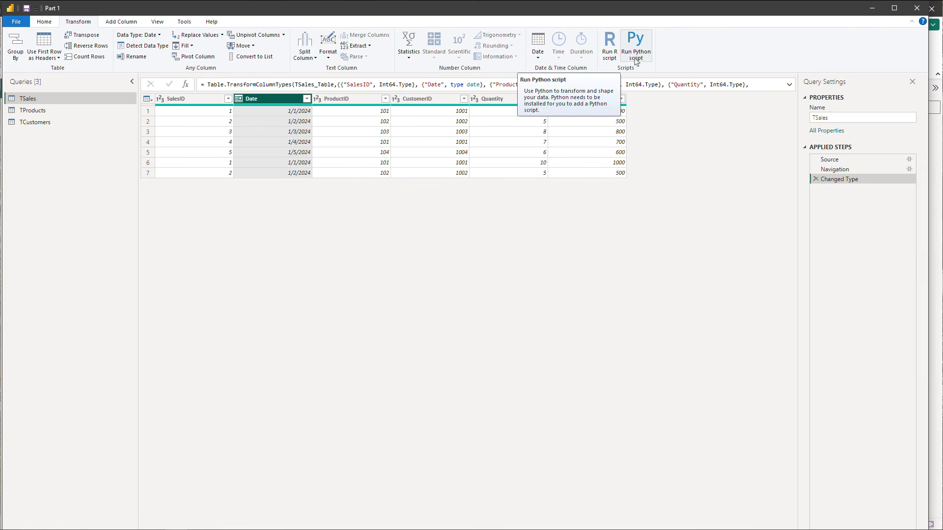
Review the commands for adding columns and check the Index Column starting options without adding a column.
{"action": "left_click", "coordinate": [134, 25]}
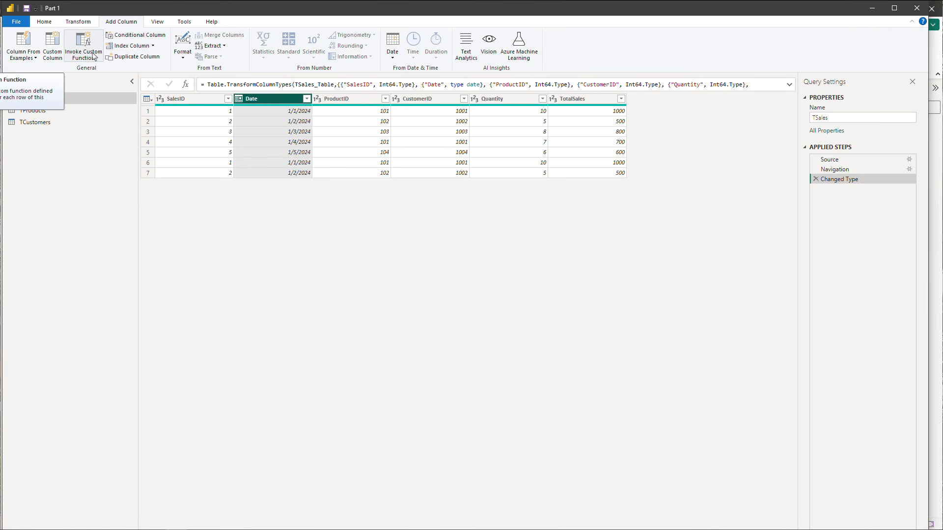
{"action": "left_click", "coordinate": [154, 45]}
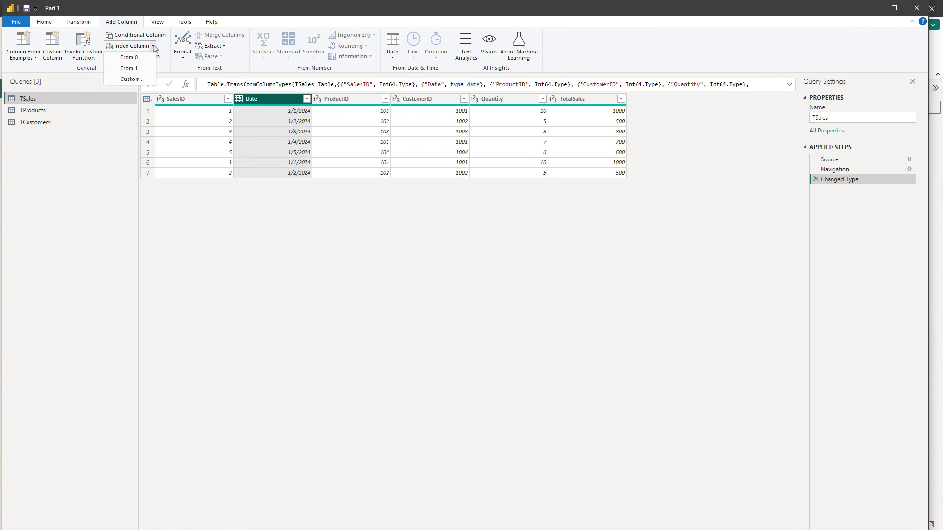
{"action": "left_click", "coordinate": [153, 46]}
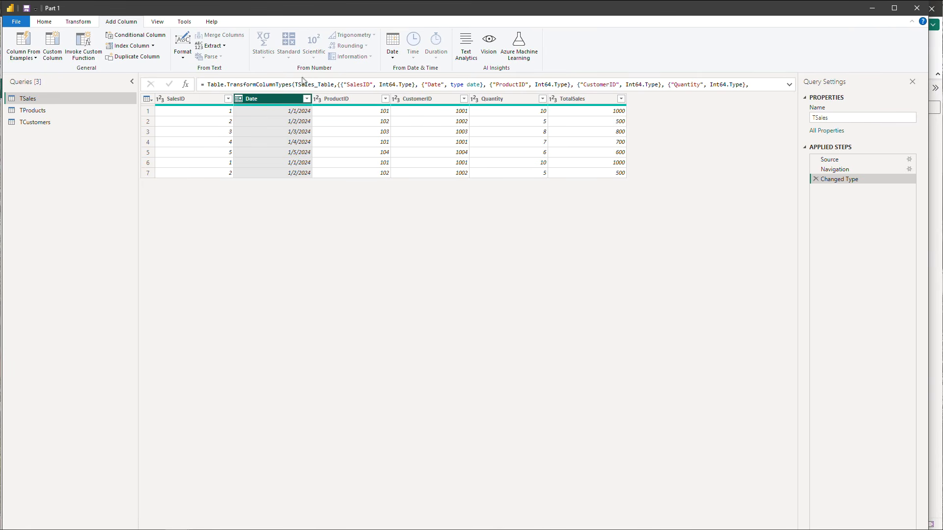
Hide and restore the formula bar and the Query Settings pane.
{"action": "left_click", "coordinate": [158, 23]}
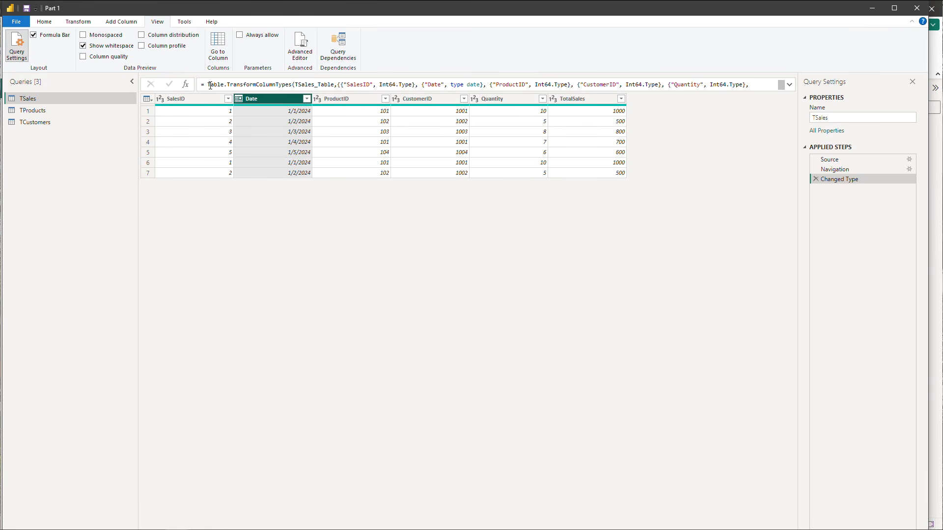
{"action": "left_click", "coordinate": [34, 35]}
{"action": "left_click", "coordinate": [33, 35]}
{"action": "left_click", "coordinate": [28, 50]}
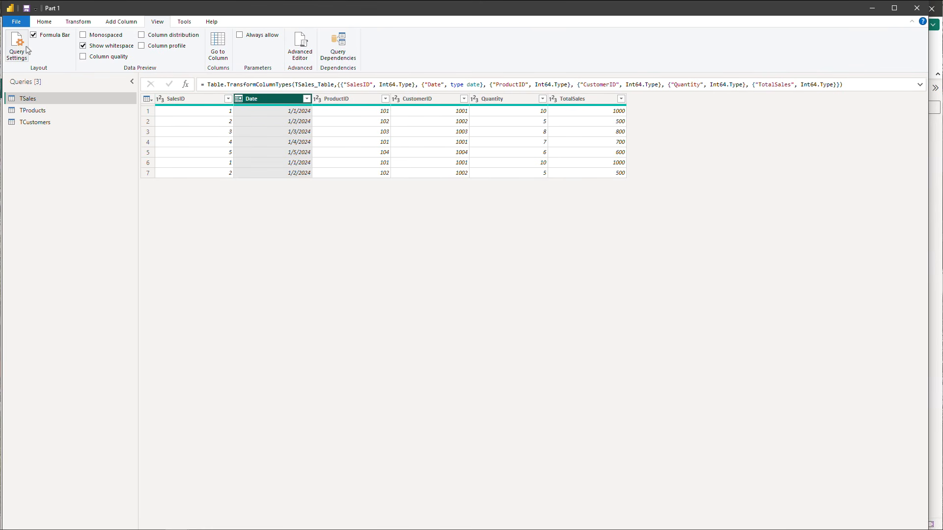
{"action": "left_click", "coordinate": [27, 50]}
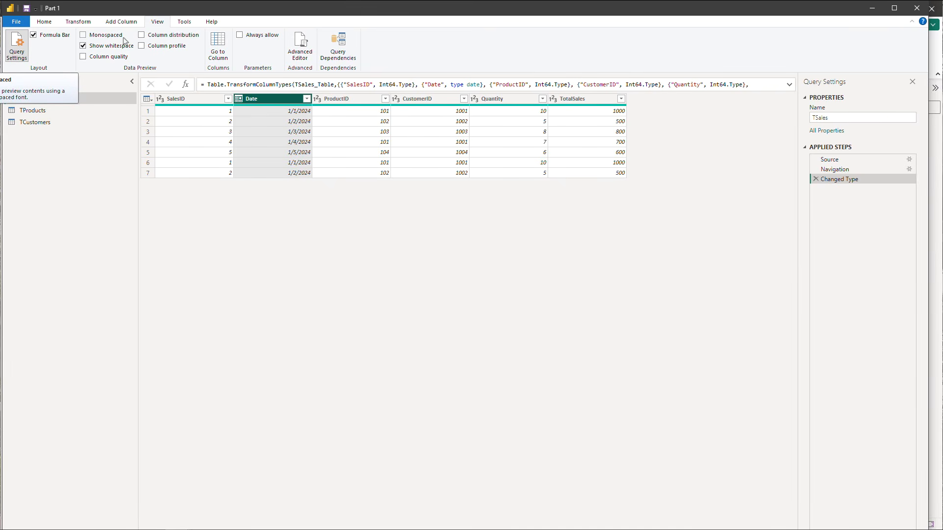
Turn on the monospaced font and column profile for the TSales data preview, checking the column distribution briefly in between.
{"action": "left_click", "coordinate": [86, 36]}
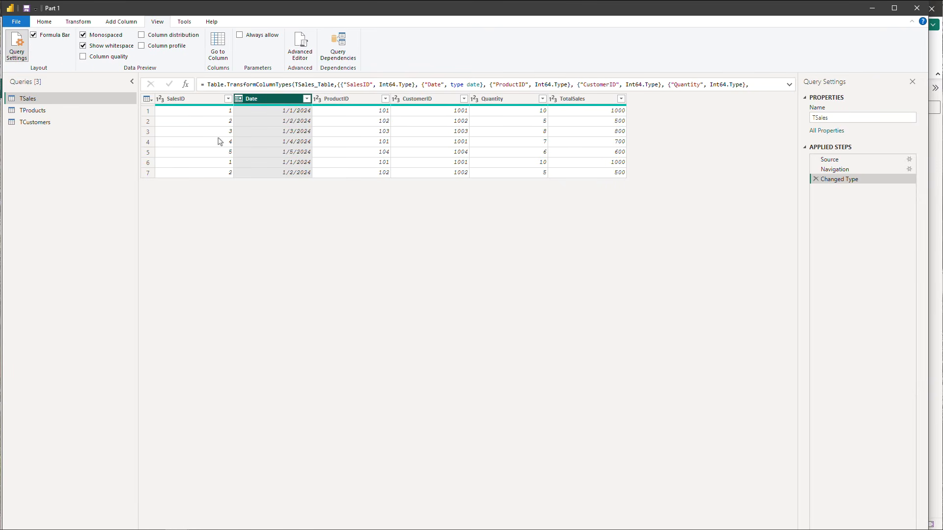
{"action": "left_click", "coordinate": [143, 37]}
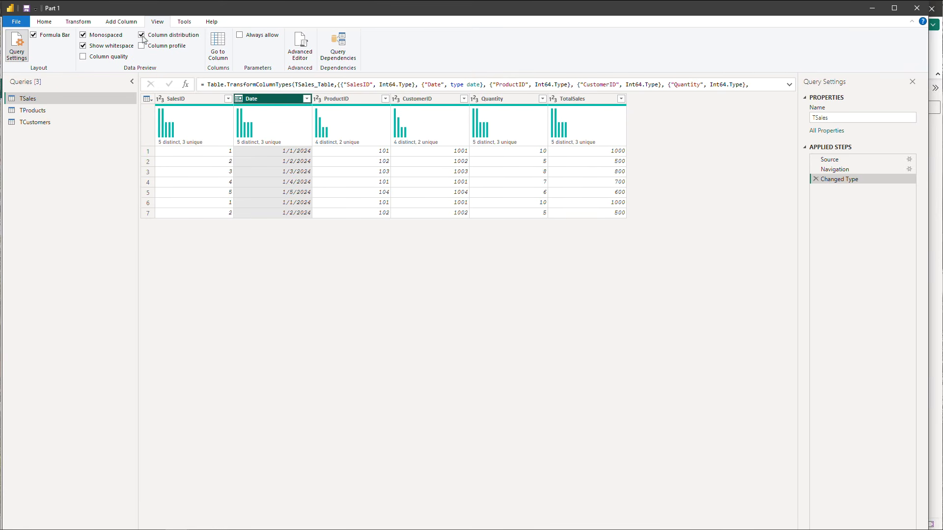
{"action": "left_click", "coordinate": [142, 36]}
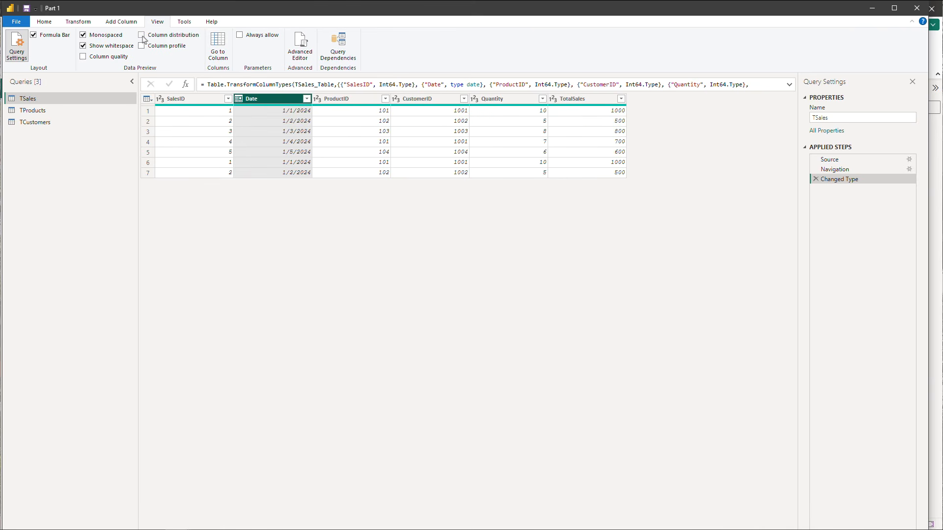
{"action": "left_click", "coordinate": [143, 47]}
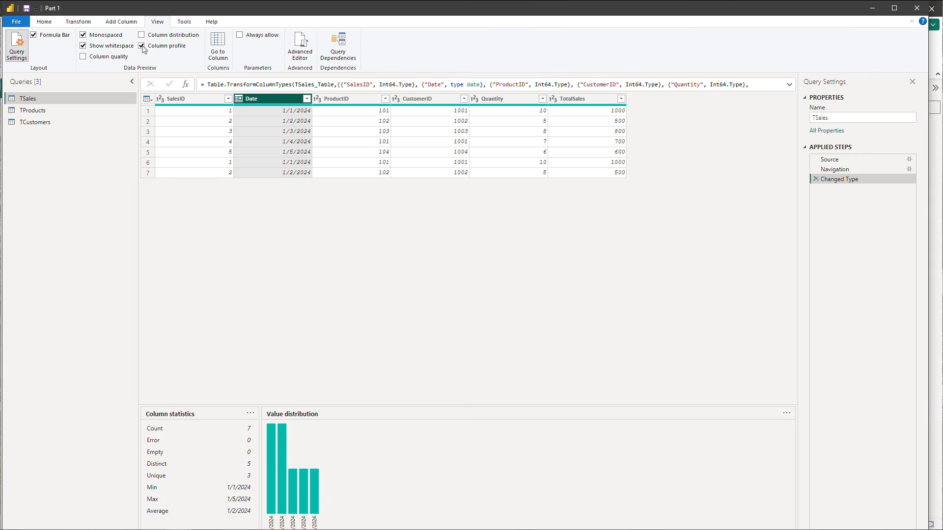
Turn off the column profile and the monospaced font in the data preview, briefly checking the column distribution in between.
{"action": "left_click", "coordinate": [143, 46]}
{"action": "left_click", "coordinate": [143, 35]}
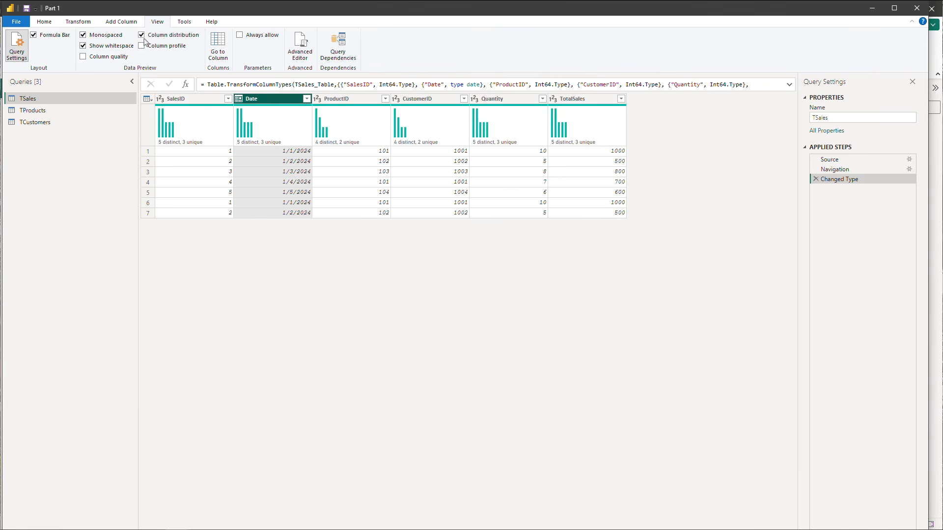
{"action": "left_click", "coordinate": [141, 35]}
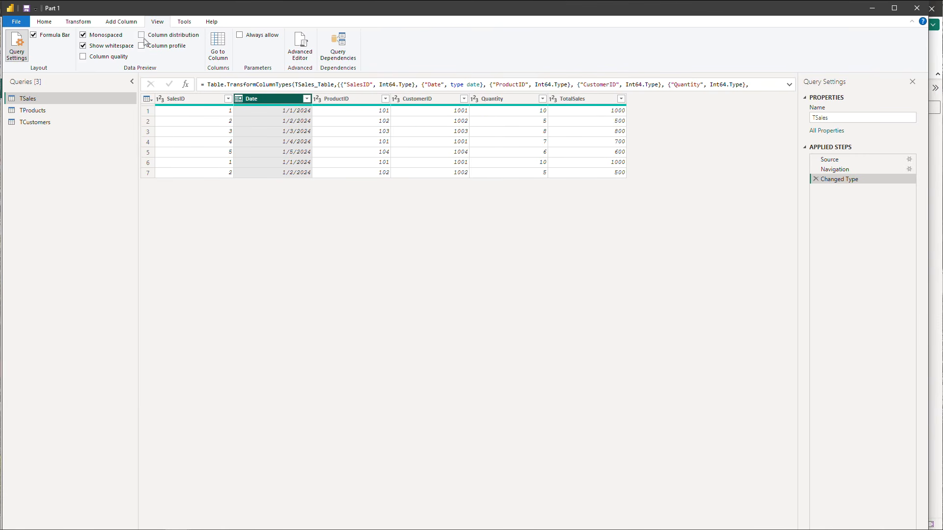
{"action": "left_click", "coordinate": [83, 35]}
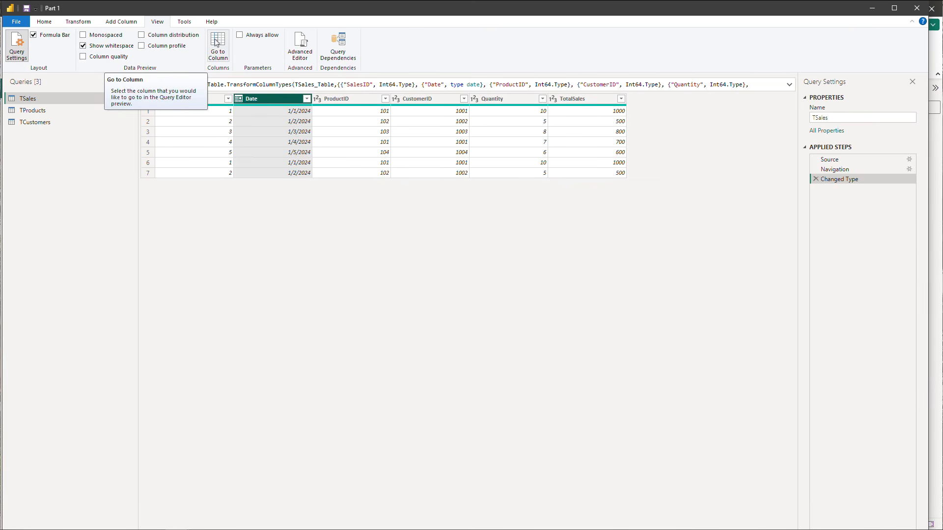
Select the ProductID column, view the query dependencies diagram for the three tables and close it.
{"action": "left_click", "coordinate": [216, 101]}
{"action": "left_click", "coordinate": [286, 102]}
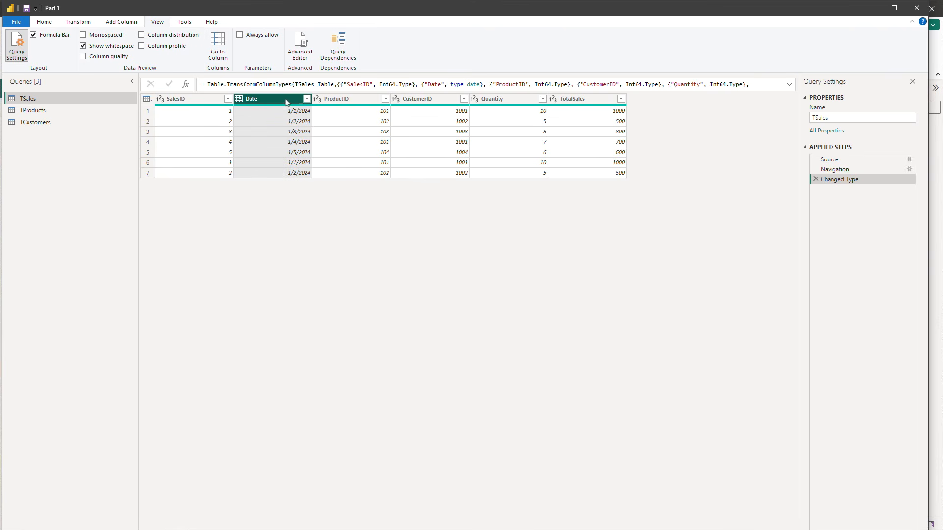
{"action": "left_click", "coordinate": [342, 104]}
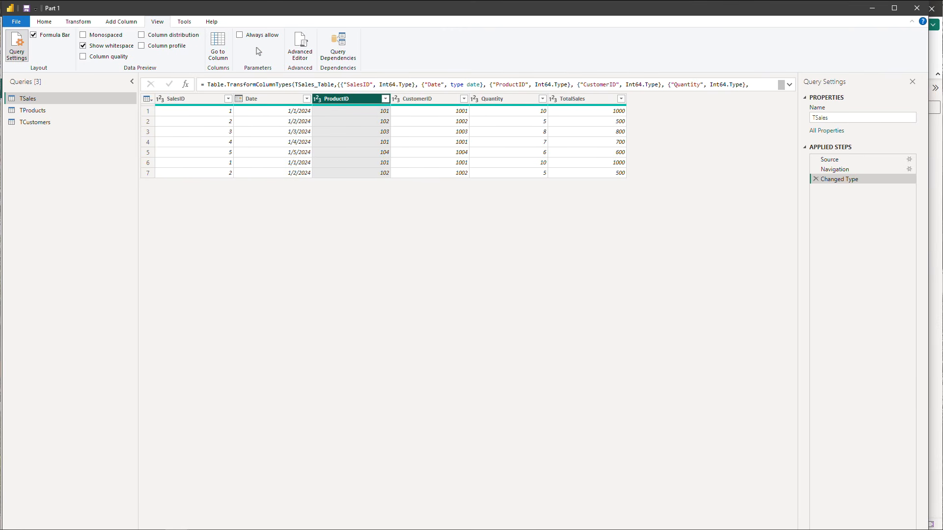
{"action": "left_click", "coordinate": [336, 56]}
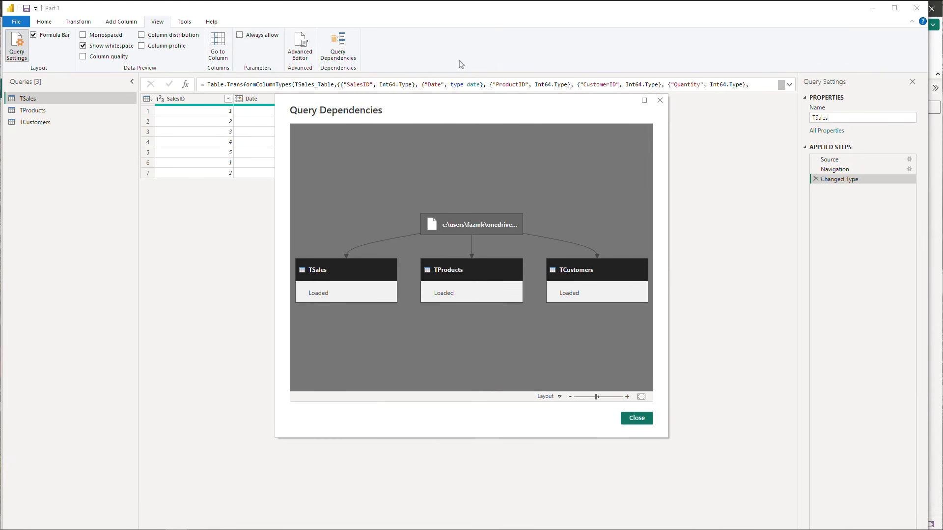
{"action": "left_click", "coordinate": [641, 421]}
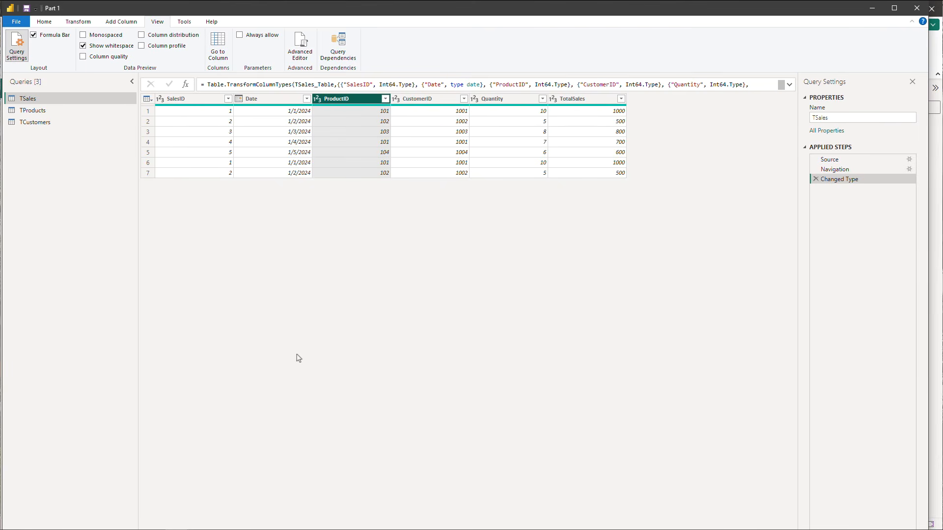
Review the query diagnostics options without changing them, look over the help resources and return to the main query commands.
{"action": "left_click", "coordinate": [191, 26]}
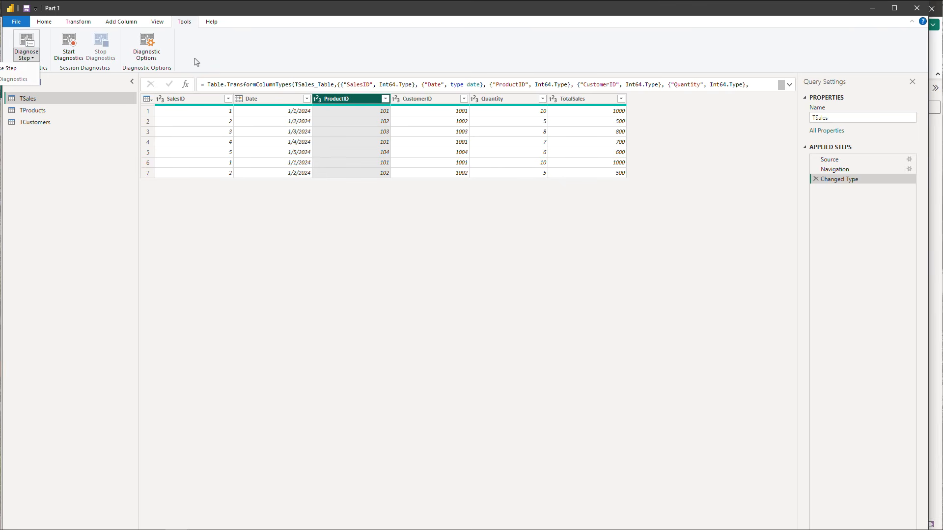
{"action": "left_click", "coordinate": [148, 49]}
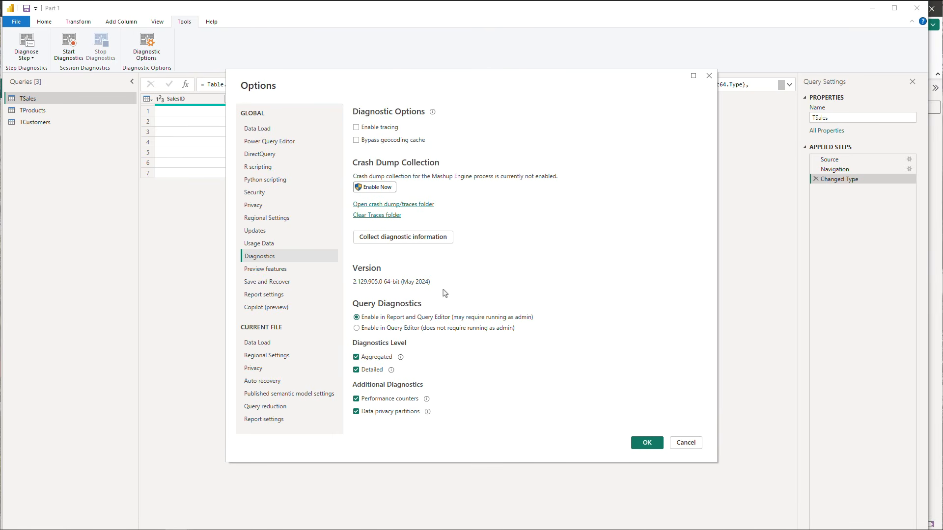
{"action": "left_click", "coordinate": [709, 75]}
{"action": "left_click", "coordinate": [212, 23]}
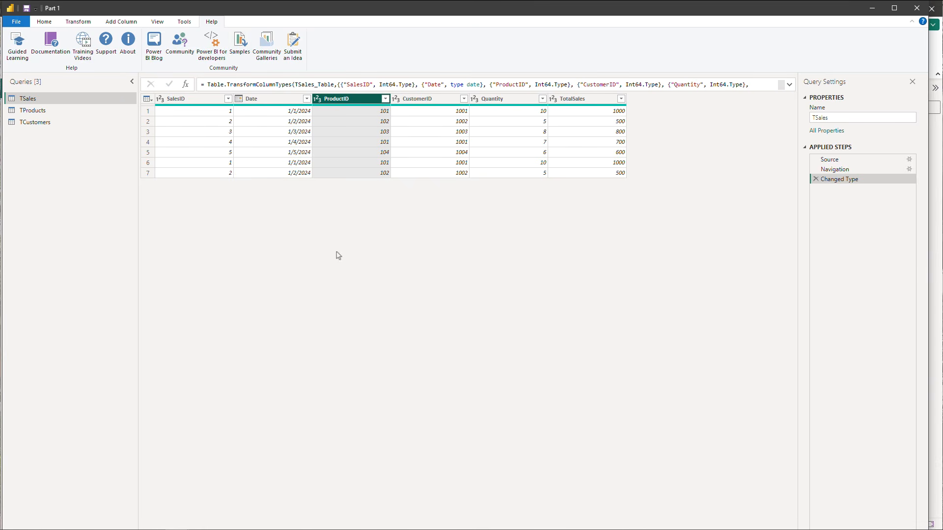
{"action": "left_click", "coordinate": [44, 24]}
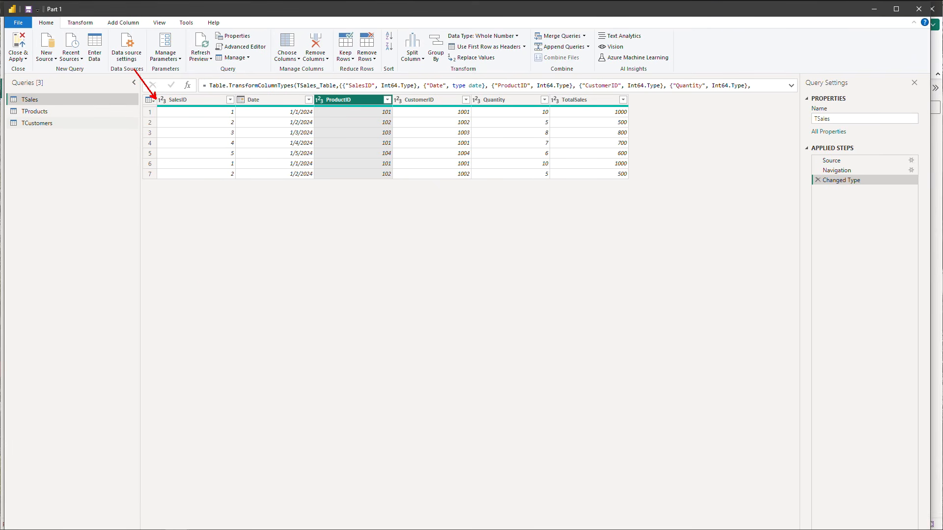
{"action": "left_click_drag", "start_coordinate": [141, 108], "coordinate": [142, 169]}
{"action": "left_click_drag", "start_coordinate": [222, 112], "coordinate": [228, 111]}
{"action": "left_click_drag", "start_coordinate": [216, 177], "coordinate": [224, 174]}
{"action": "left_click_drag", "start_coordinate": [218, 124], "coordinate": [224, 123]}
{"action": "key", "text": "Escape"}
Examine the commands that act on the whole TSales table, including those for duplicates, without applying any.
{"action": "left_click", "coordinate": [201, 100]}
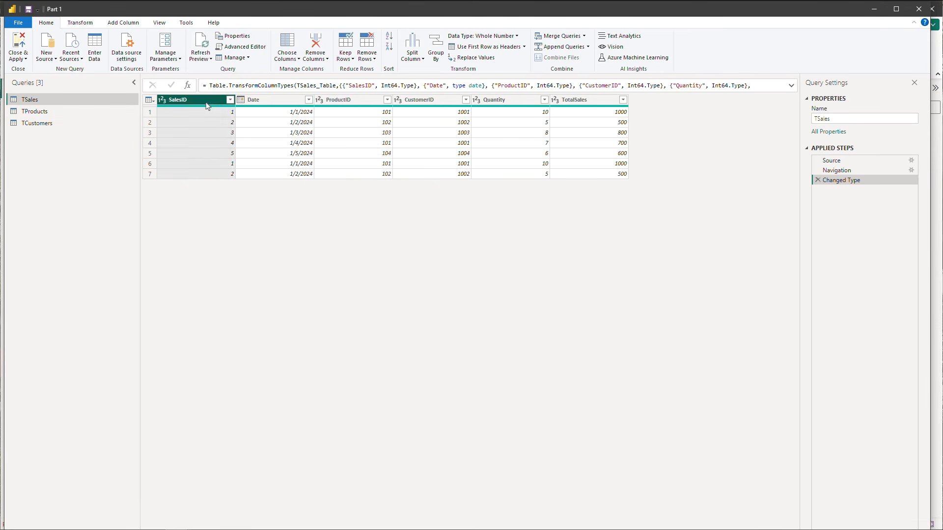
{"action": "left_click", "coordinate": [148, 101]}
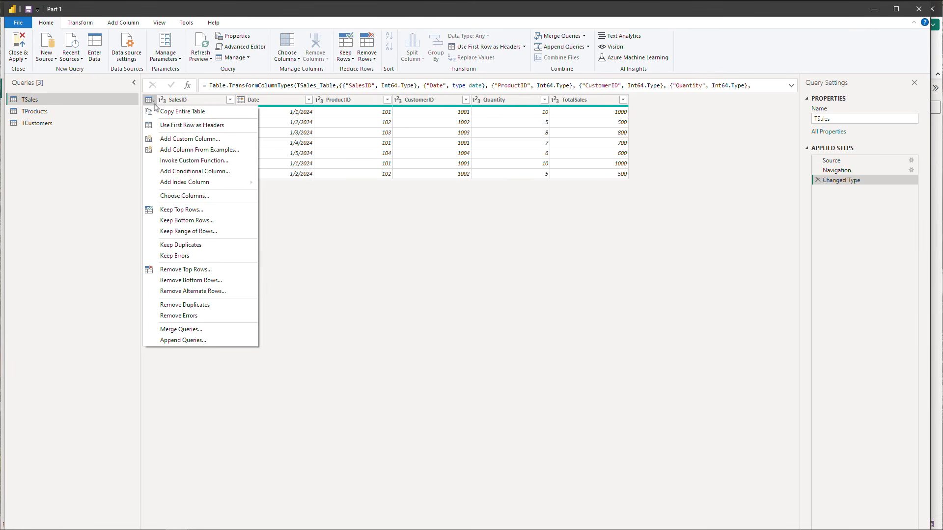
{"action": "left_click", "coordinate": [151, 101]}
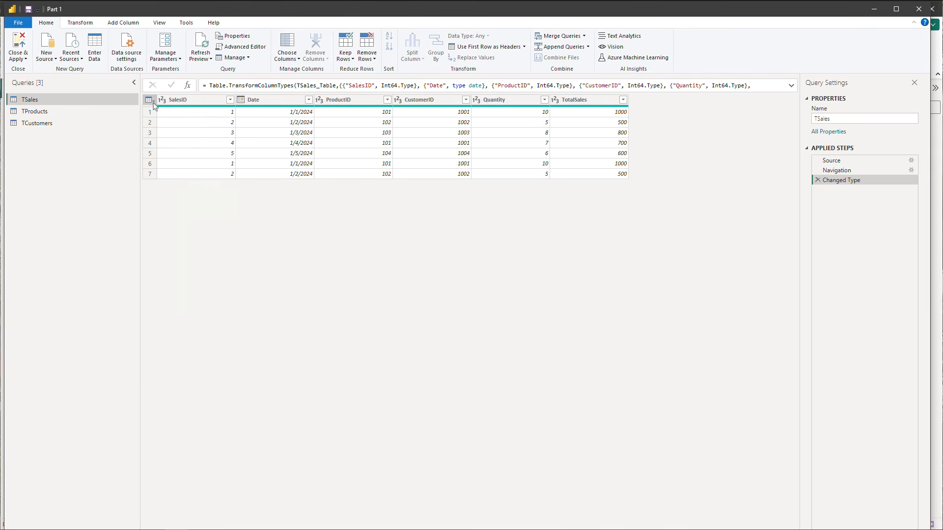
{"action": "left_click", "coordinate": [151, 101]}
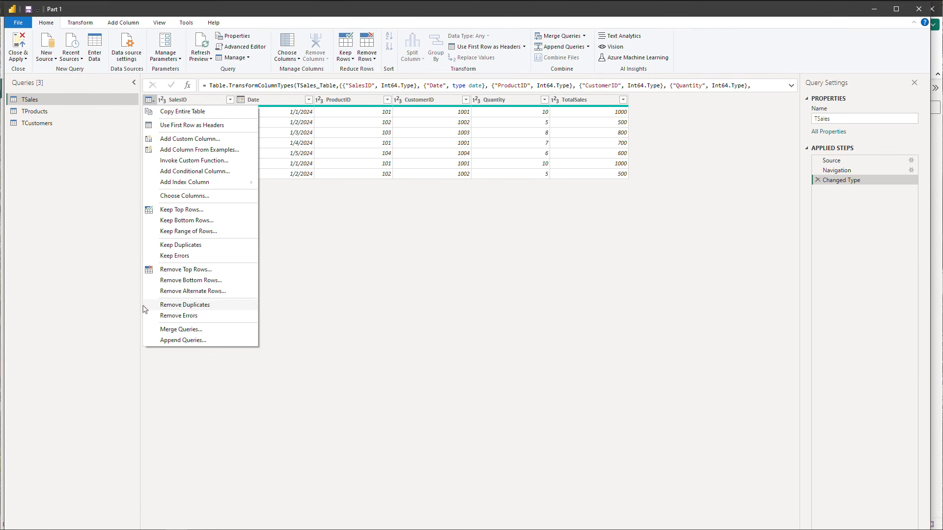
{"action": "left_click", "coordinate": [67, 27]}
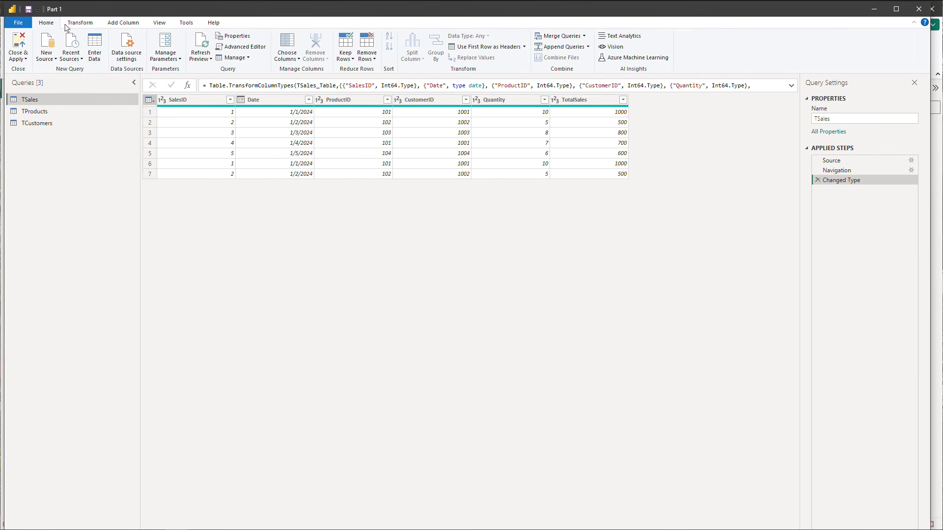
{"action": "left_click", "coordinate": [66, 27]}
{"action": "left_click", "coordinate": [44, 23]}
Select the SalesID column and compare the Remove Rows and Keep Rows options without applying any.
{"action": "left_click", "coordinate": [170, 101]}
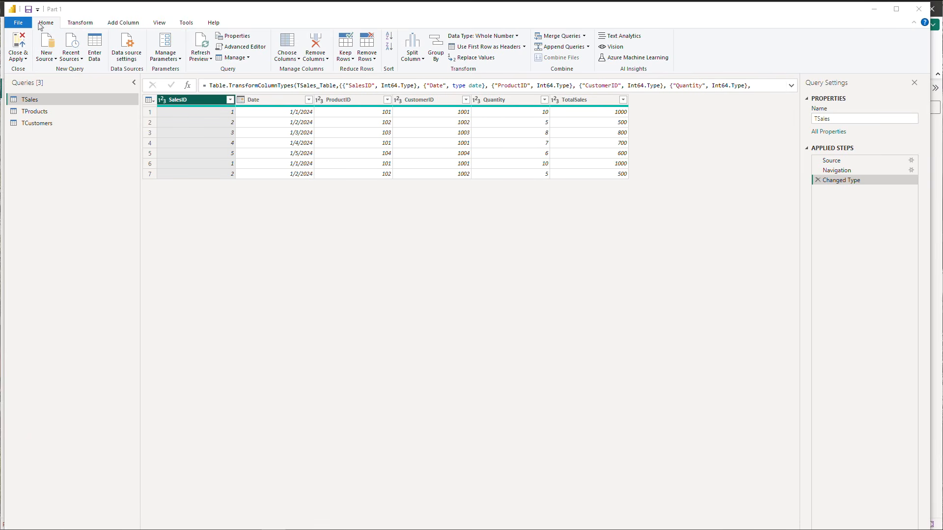
{"action": "left_click", "coordinate": [374, 60]}
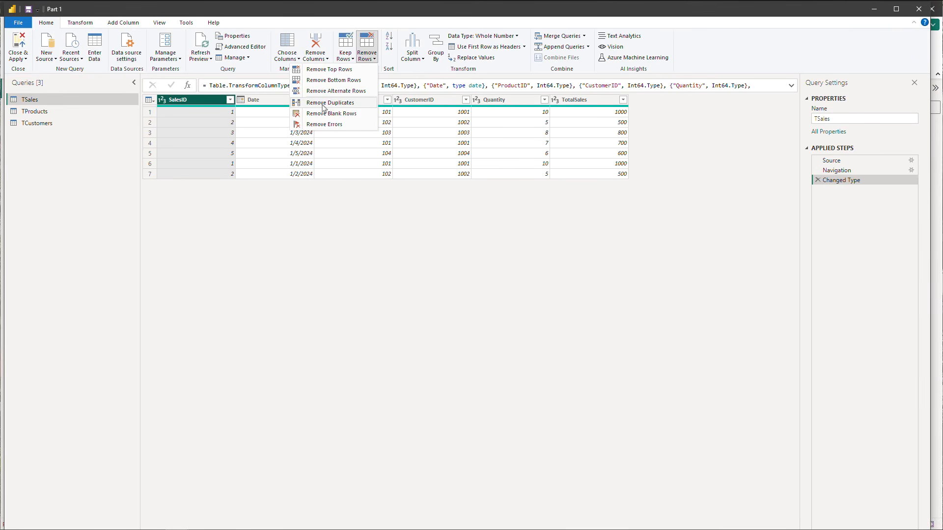
{"action": "left_click", "coordinate": [340, 24]}
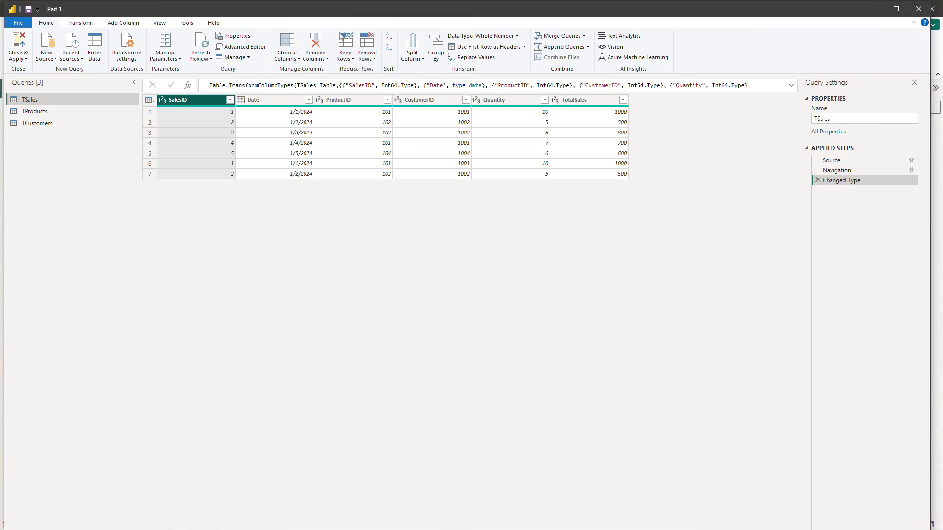
{"action": "left_click", "coordinate": [351, 63]}
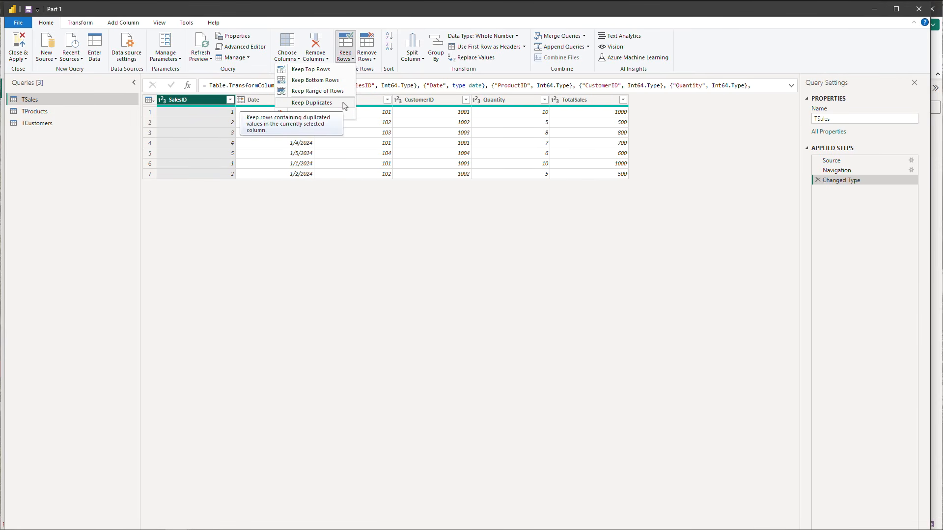
{"action": "left_click", "coordinate": [364, 58]}
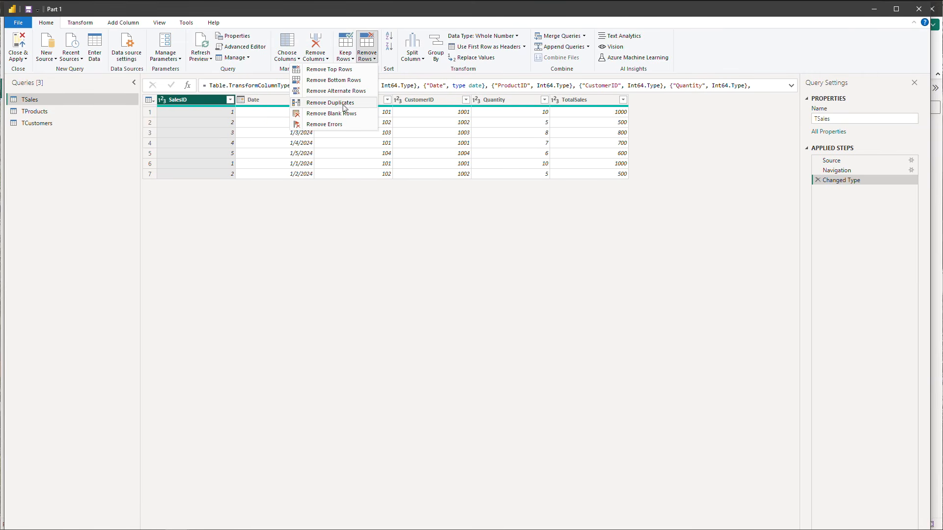
Select the entire TSales table and remove its duplicate rows.
{"action": "left_click", "coordinate": [150, 102]}
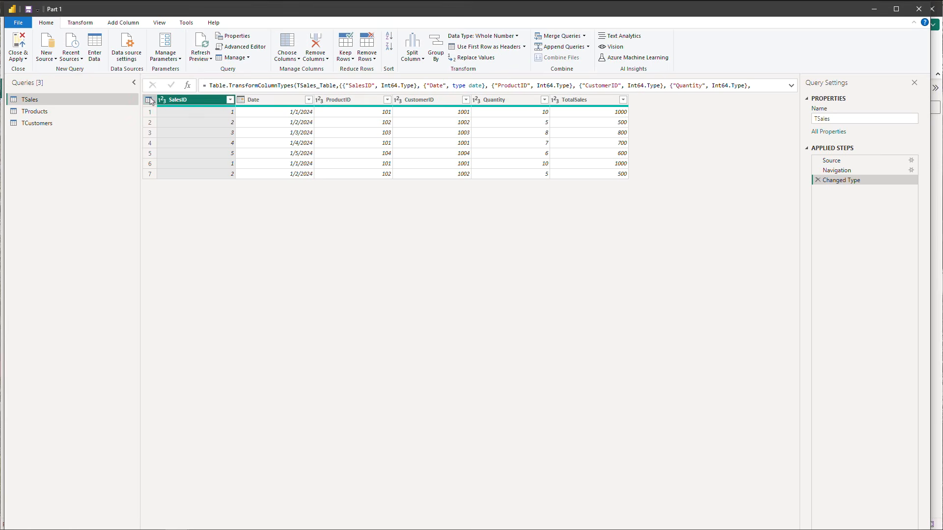
{"action": "left_click", "coordinate": [151, 101]}
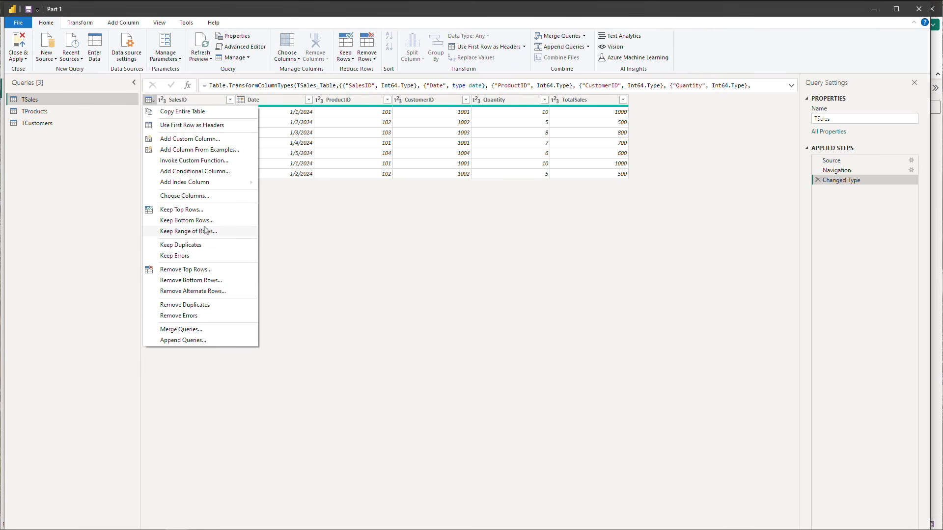
{"action": "left_click", "coordinate": [373, 58]}
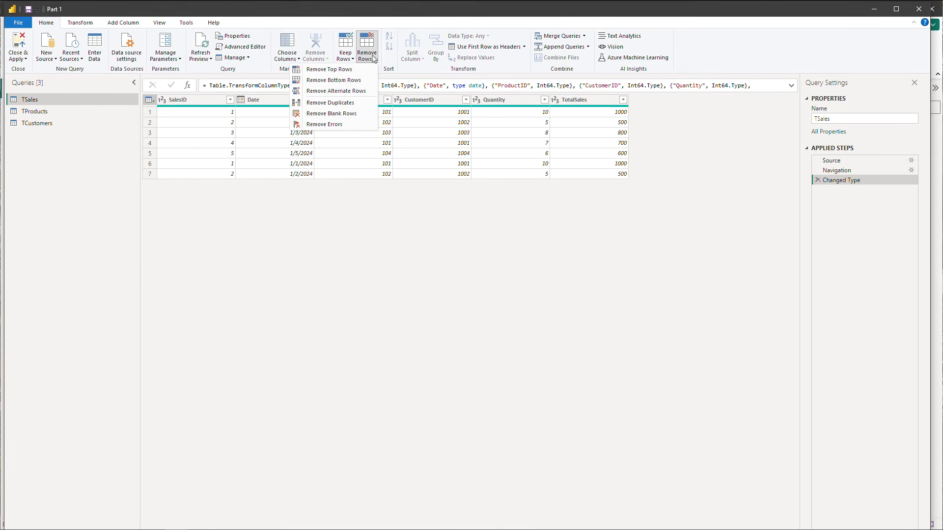
{"action": "left_click", "coordinate": [351, 104]}
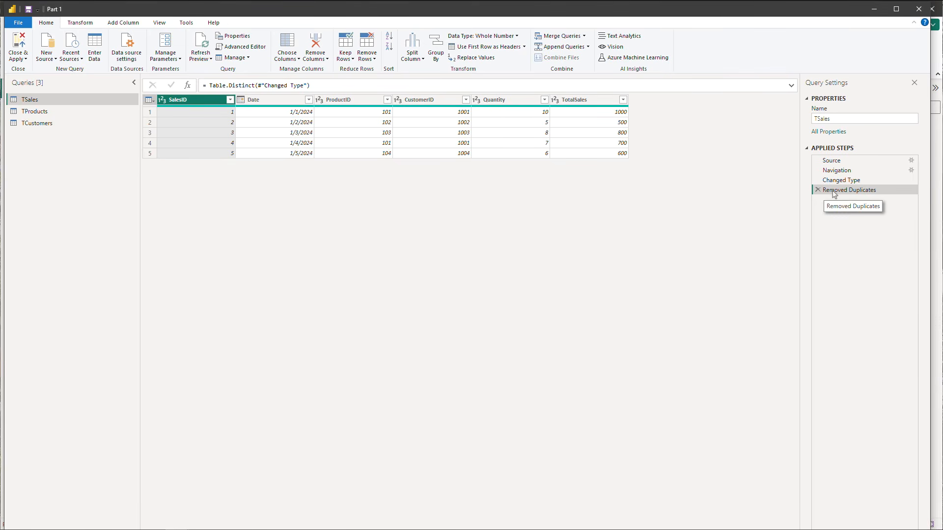
Collapse and expand the applied steps list, then review the Removed Duplicates line of the TSales code in the Advanced Editor.
{"action": "left_click", "coordinate": [807, 149]}
{"action": "left_click", "coordinate": [808, 149]}
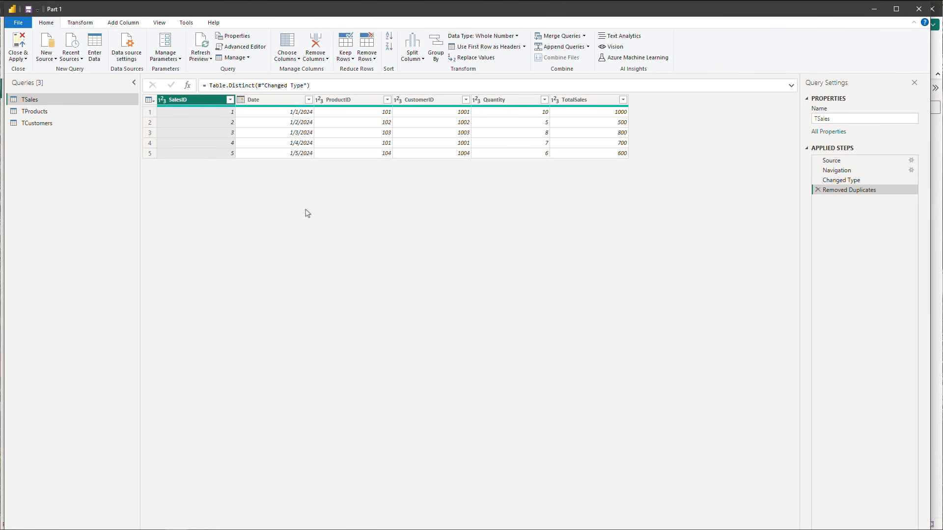
{"action": "left_click", "coordinate": [241, 46]}
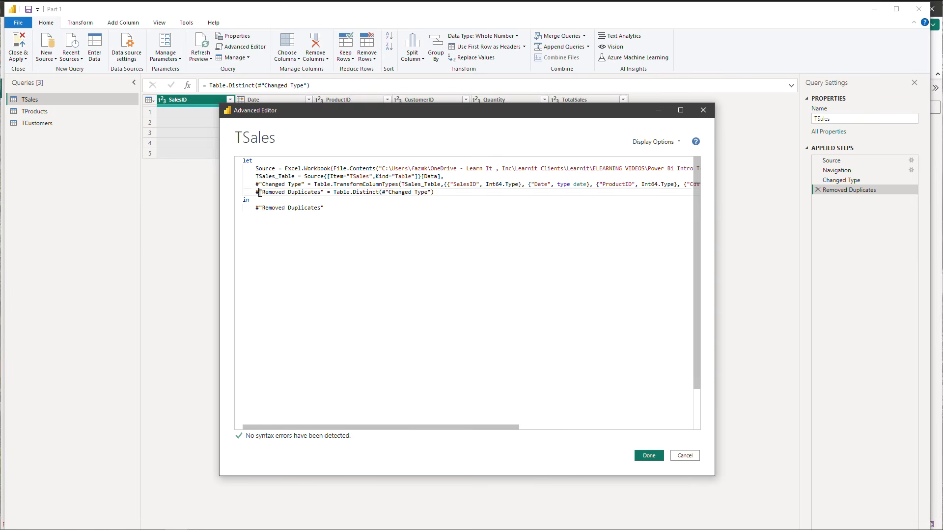
{"action": "left_click_drag", "start_coordinate": [259, 192], "coordinate": [439, 190]}
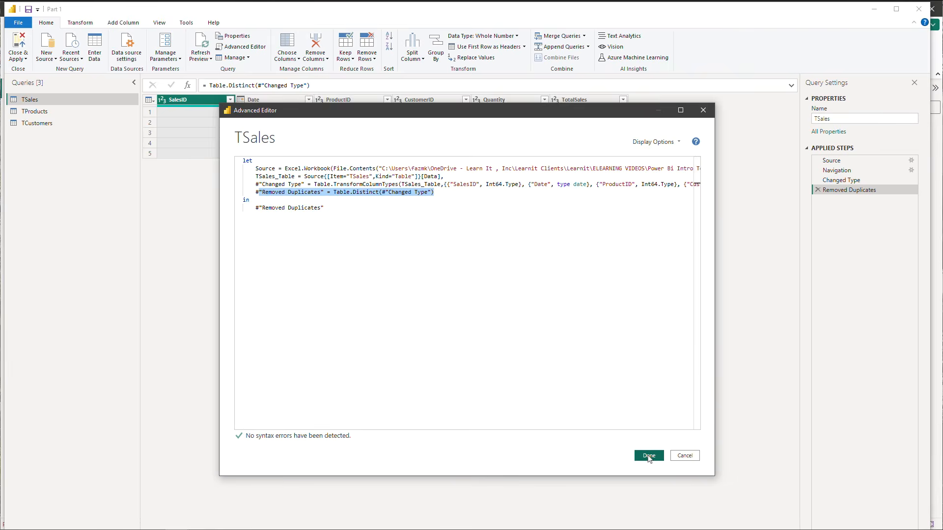
{"action": "left_click", "coordinate": [648, 456]}
Change the data type of the TotalSales column to Fixed decimal number.
{"action": "key", "text": "alt+a"}
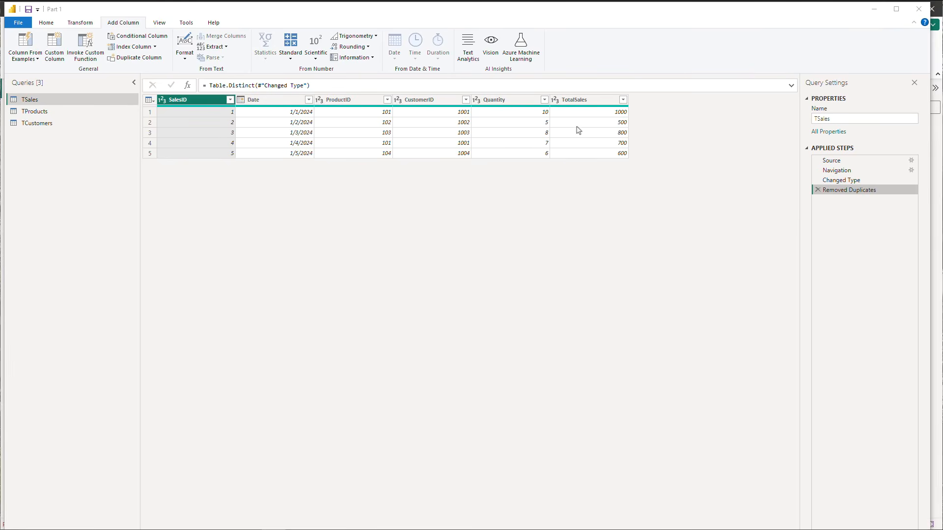
{"action": "left_click", "coordinate": [555, 100]}
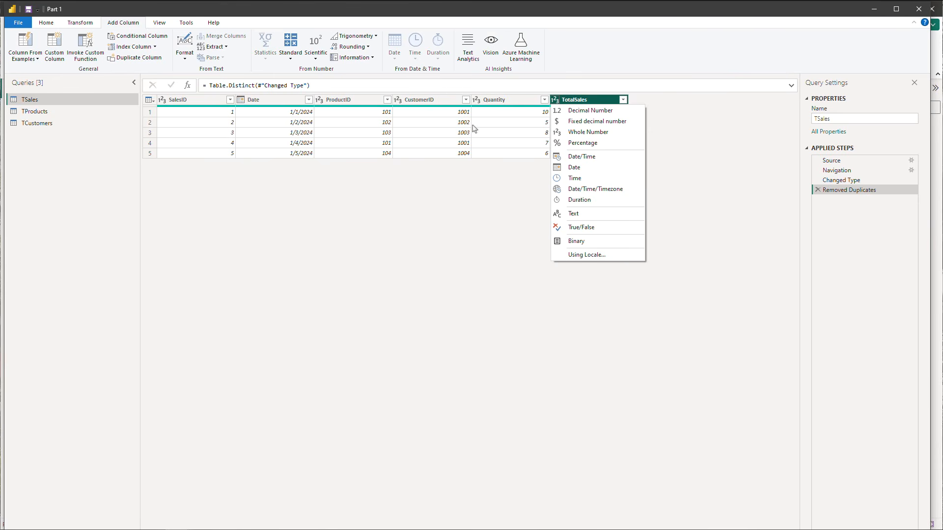
{"action": "left_click", "coordinate": [621, 126]}
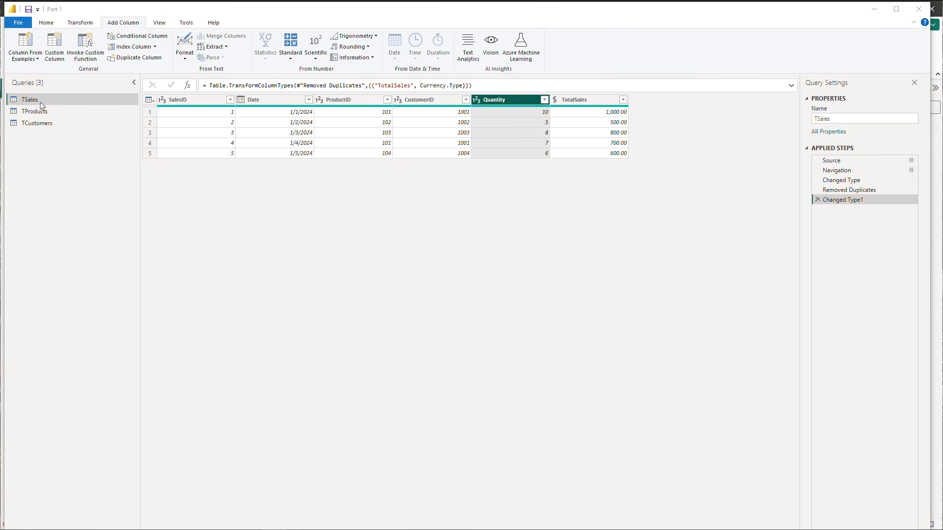
Filter the TSales rows to keep only those where Quantity is greater than 5.
{"action": "left_click", "coordinate": [544, 101]}
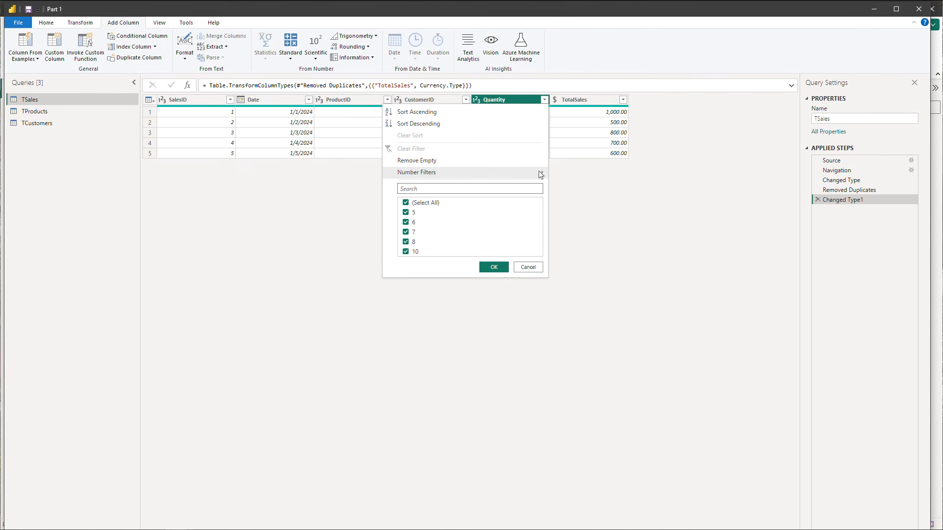
{"action": "mouse_move", "coordinate": [540, 174]}
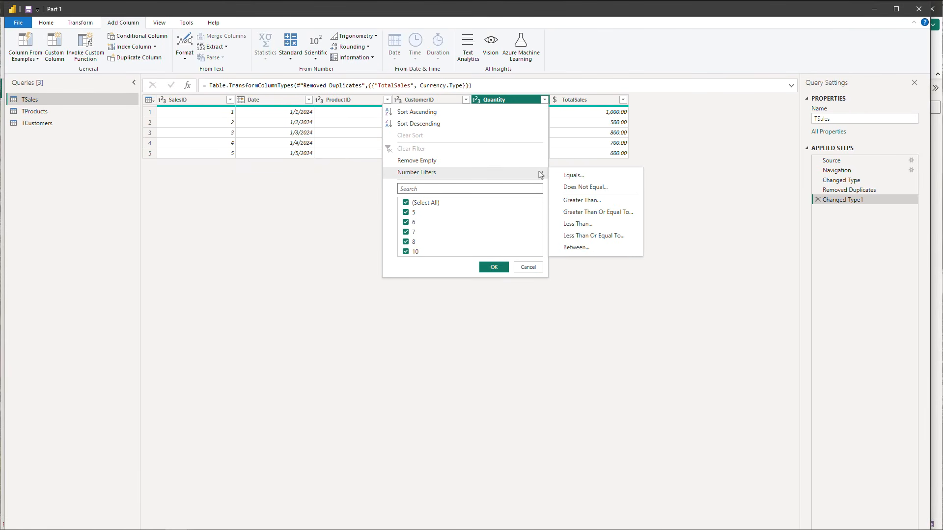
{"action": "left_click", "coordinate": [558, 200]}
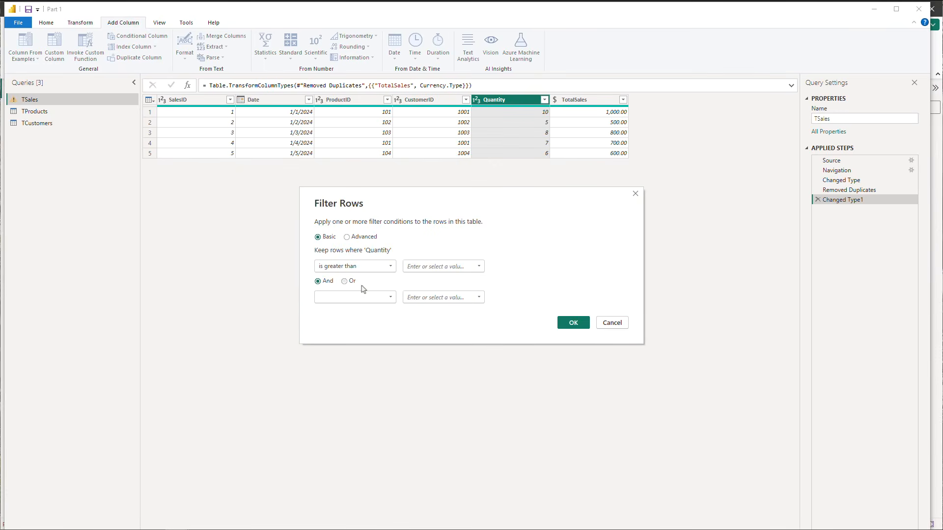
{"action": "left_click", "coordinate": [444, 265]}
{"action": "left_click", "coordinate": [573, 323]}
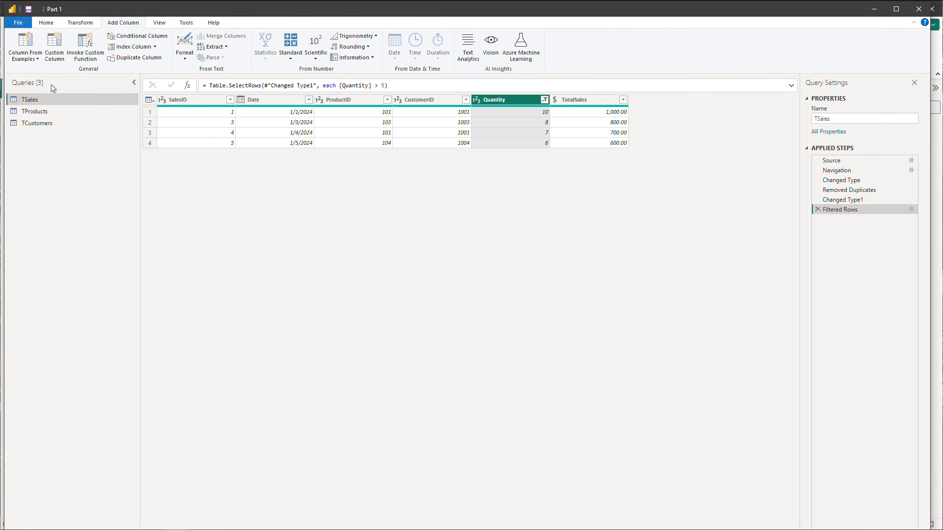
Close the Power Query Editor applying the changes, then check the filtered TSales rows in Table view and return to Report view.
{"action": "left_click", "coordinate": [47, 23]}
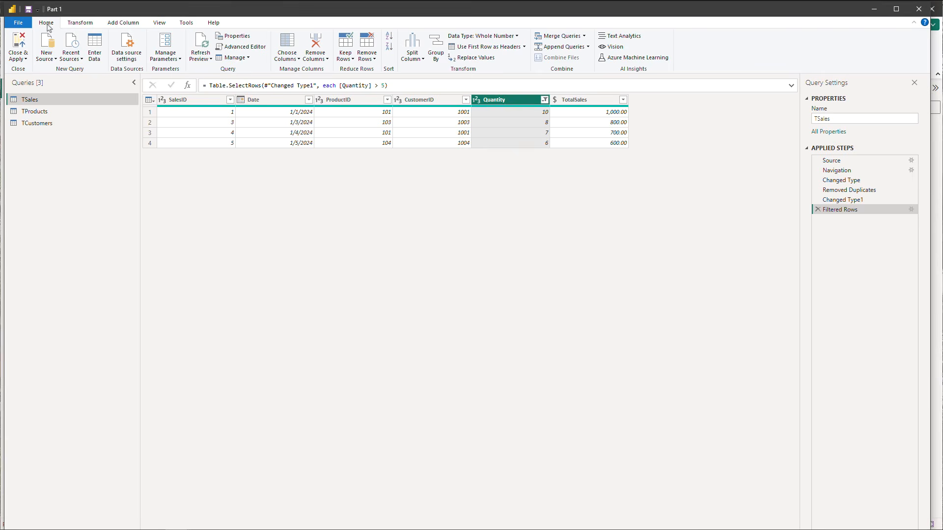
{"action": "left_click", "coordinate": [20, 47]}
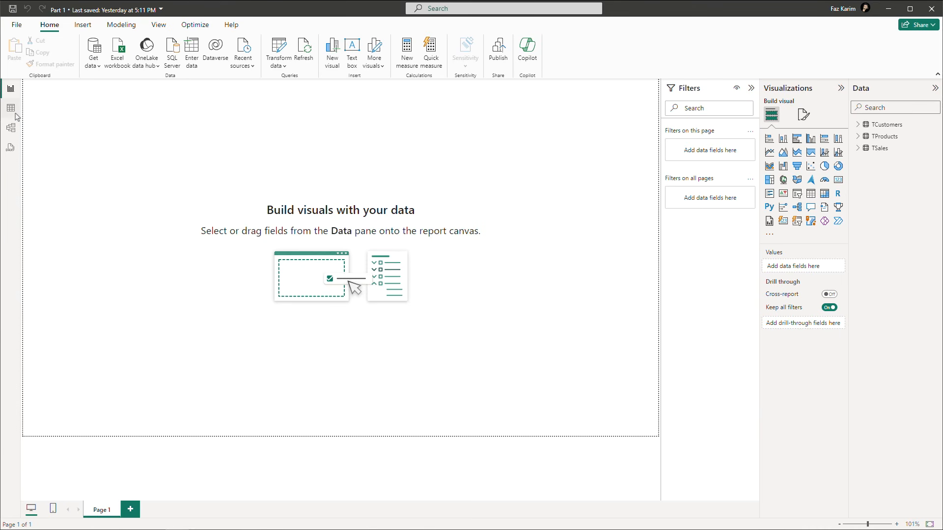
{"action": "left_click", "coordinate": [15, 116]}
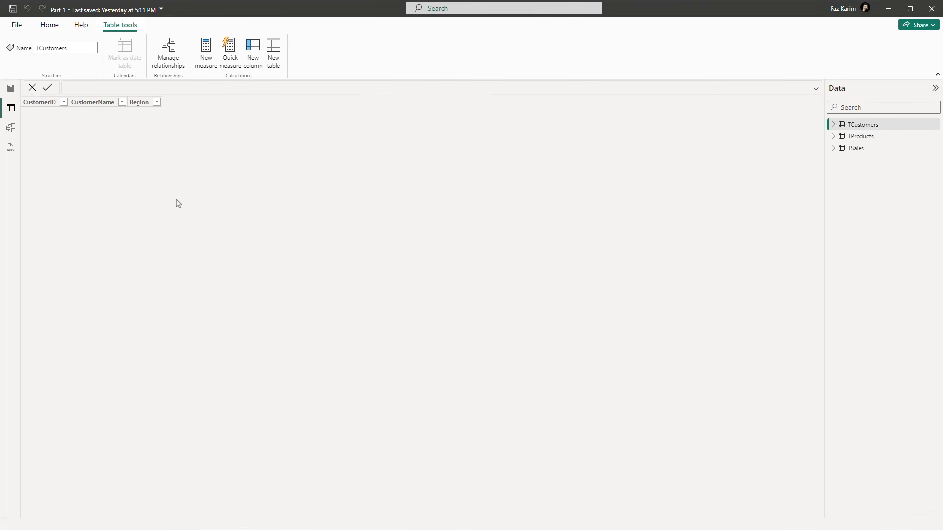
{"action": "left_click", "coordinate": [849, 149]}
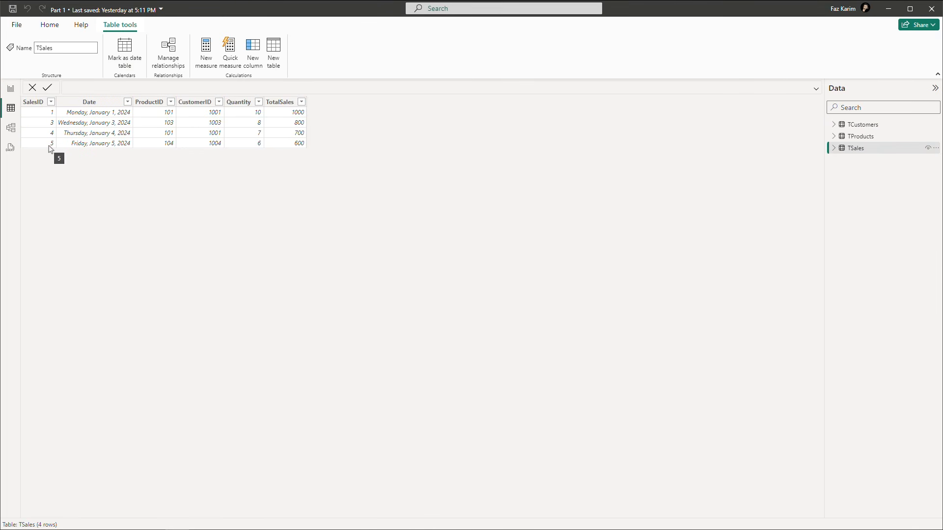
{"action": "left_click", "coordinate": [12, 90]}
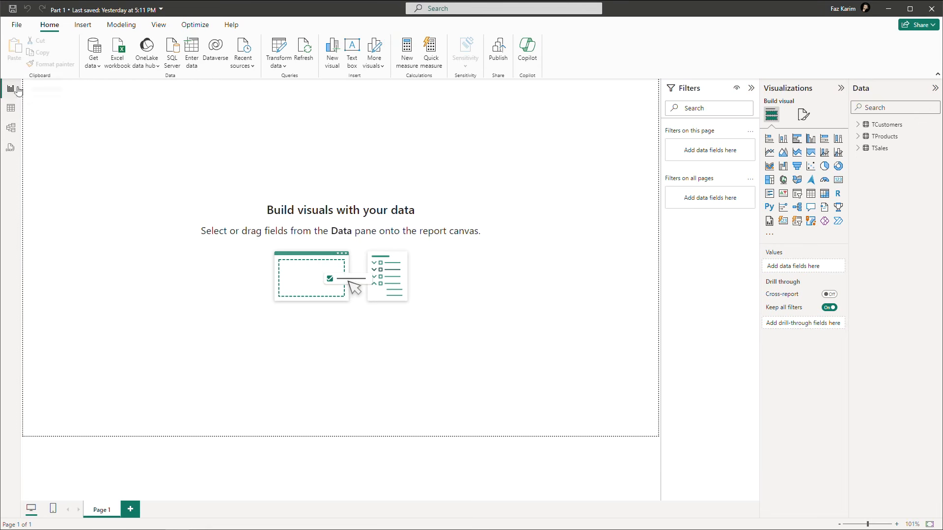
Reopen the Power Query Editor and delete the Filtered Rows step from the TSales query.
{"action": "left_click", "coordinate": [279, 49]}
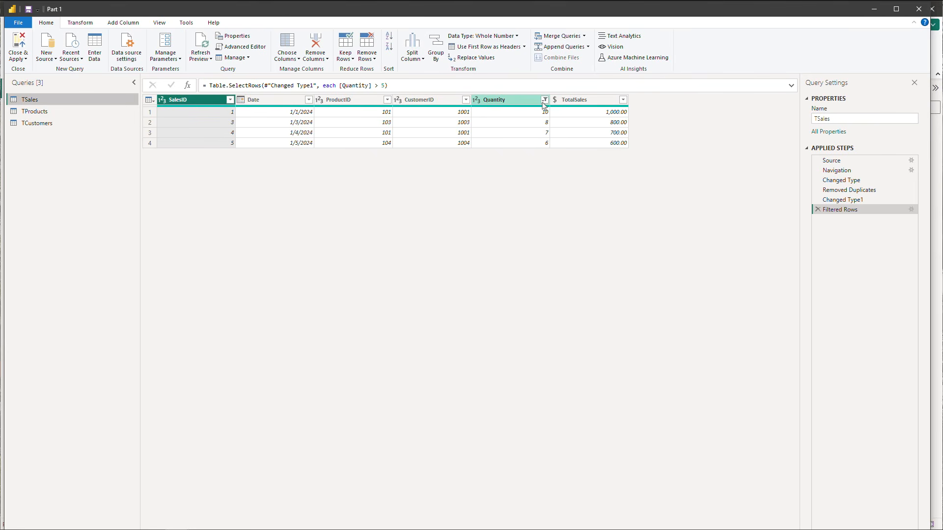
{"action": "left_click", "coordinate": [818, 209]}
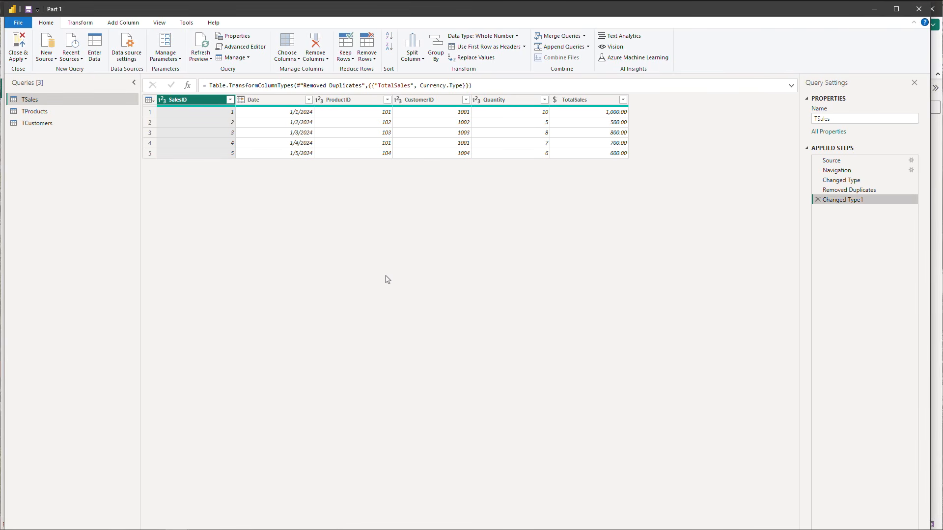
{"action": "left_click", "coordinate": [490, 59]}
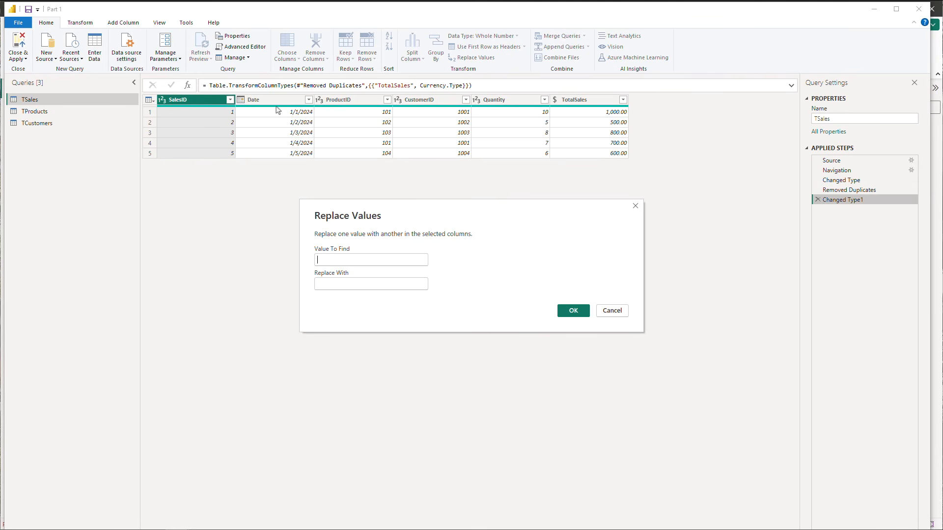
{"action": "left_click", "coordinate": [605, 315]}
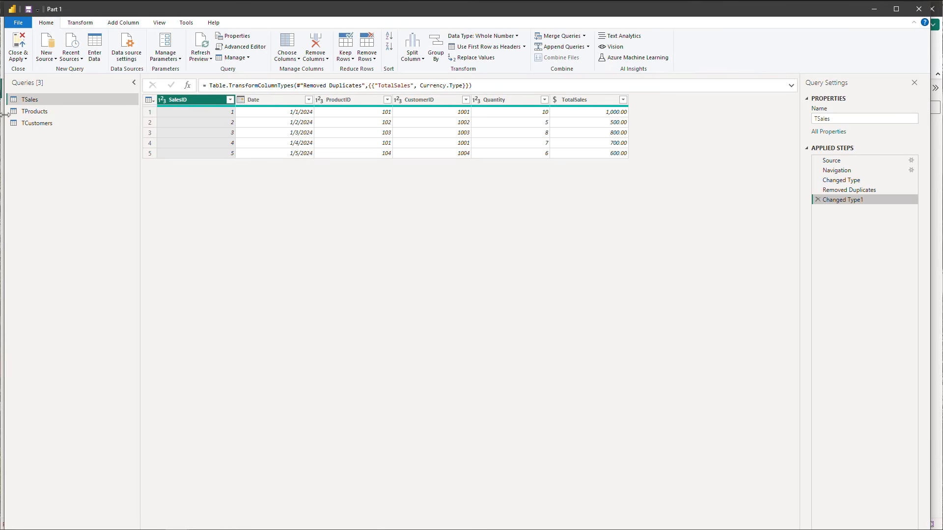
Change the data type of the TProducts Price column to Fixed decimal number, replacing the current type conversion.
{"action": "left_click", "coordinate": [29, 111]}
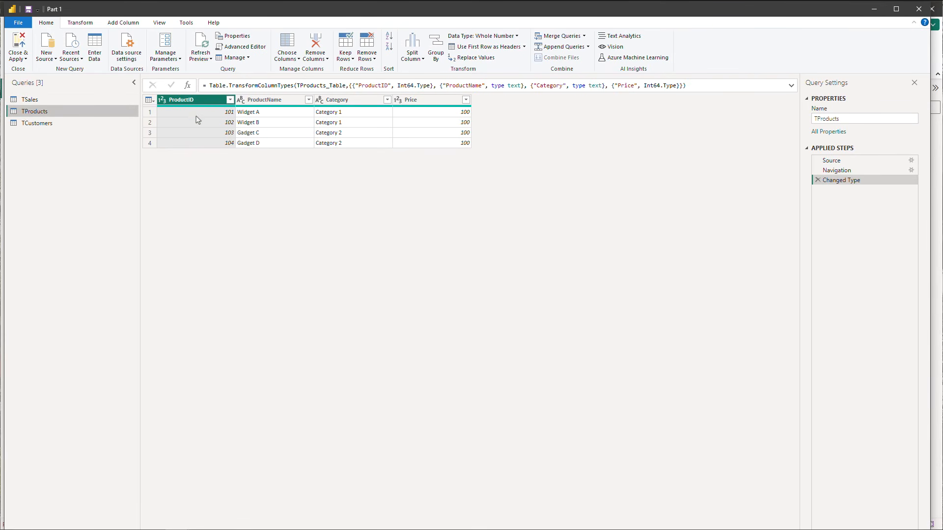
{"action": "left_click", "coordinate": [30, 100]}
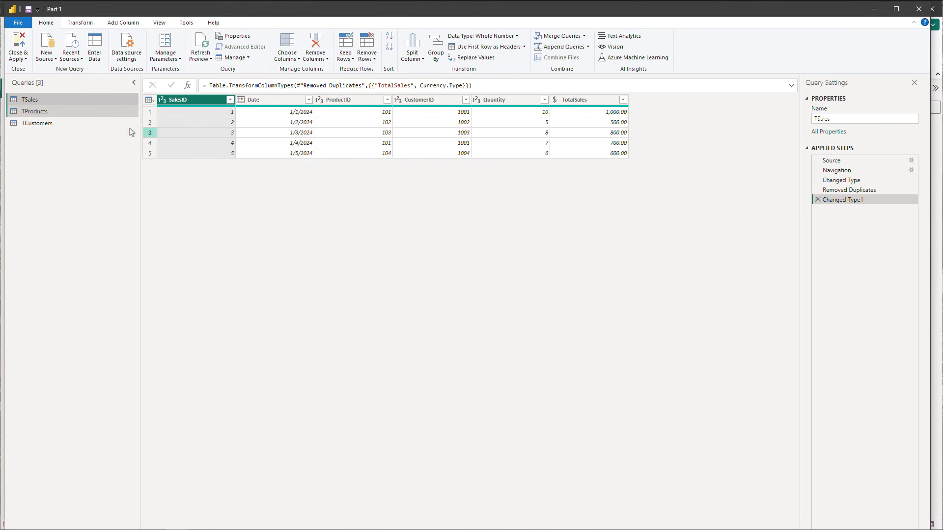
{"action": "left_click", "coordinate": [47, 113]}
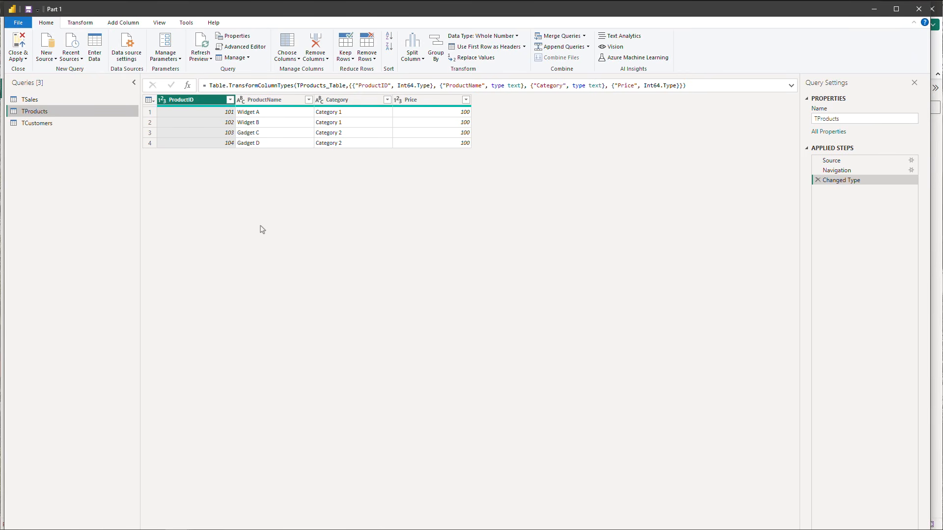
{"action": "left_click", "coordinate": [399, 100]}
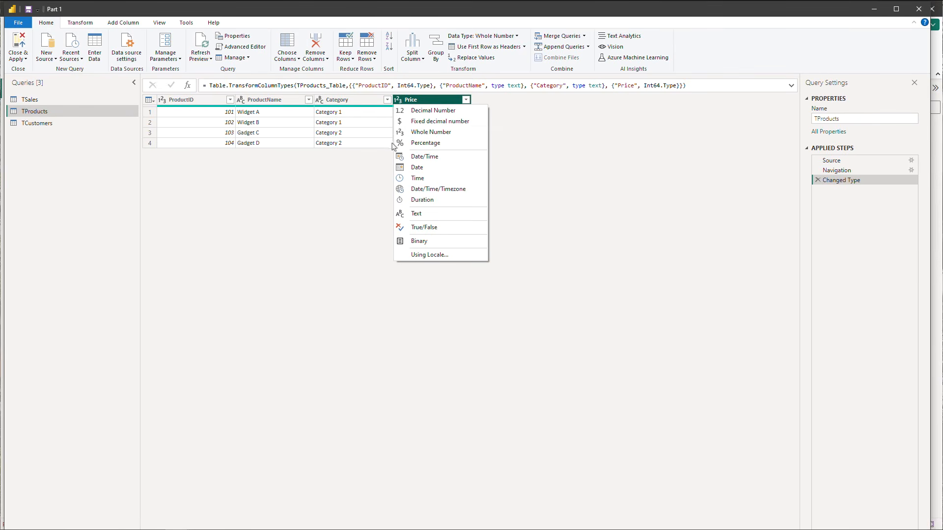
{"action": "left_click", "coordinate": [433, 122]}
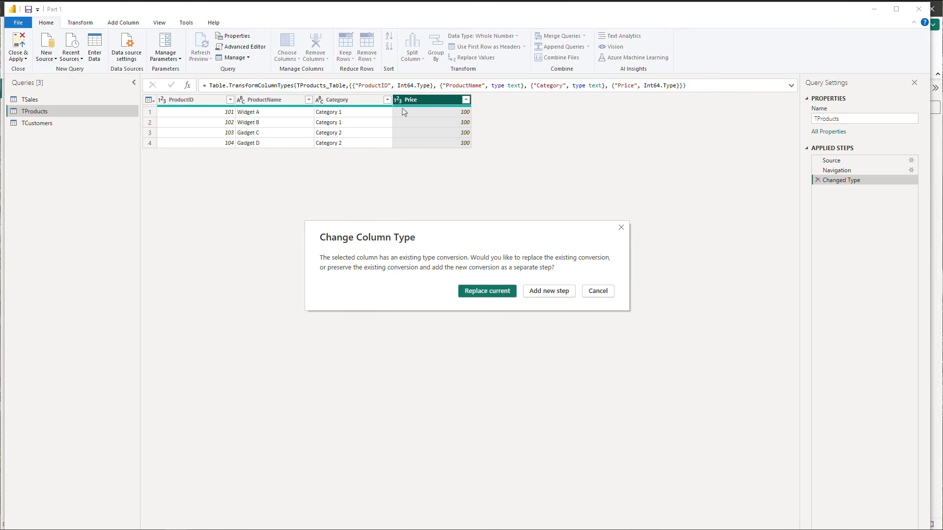
{"action": "left_click", "coordinate": [481, 293]}
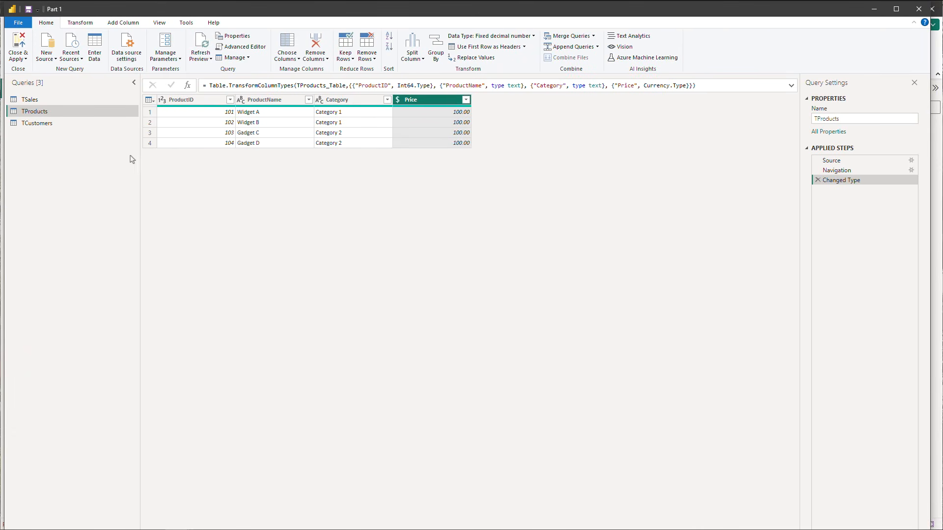
Close the Power Query Editor applying the changes, then lengthen the TProducts card in Model view.
{"action": "left_click", "coordinate": [50, 128]}
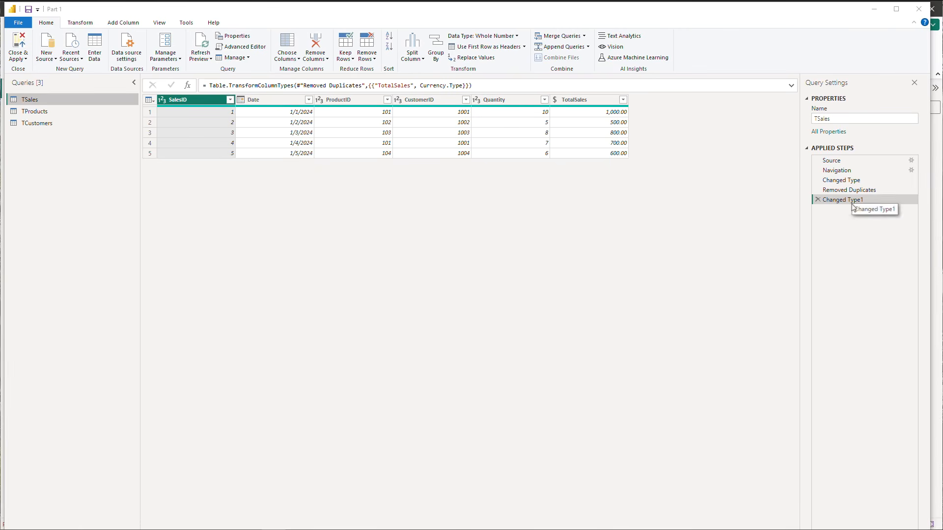
{"action": "left_click", "coordinate": [19, 49]}
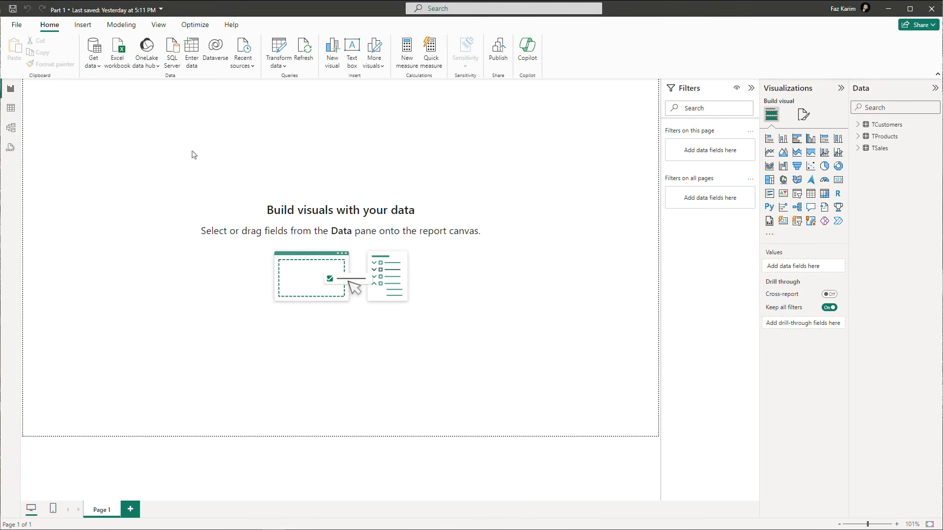
{"action": "left_click", "coordinate": [10, 129]}
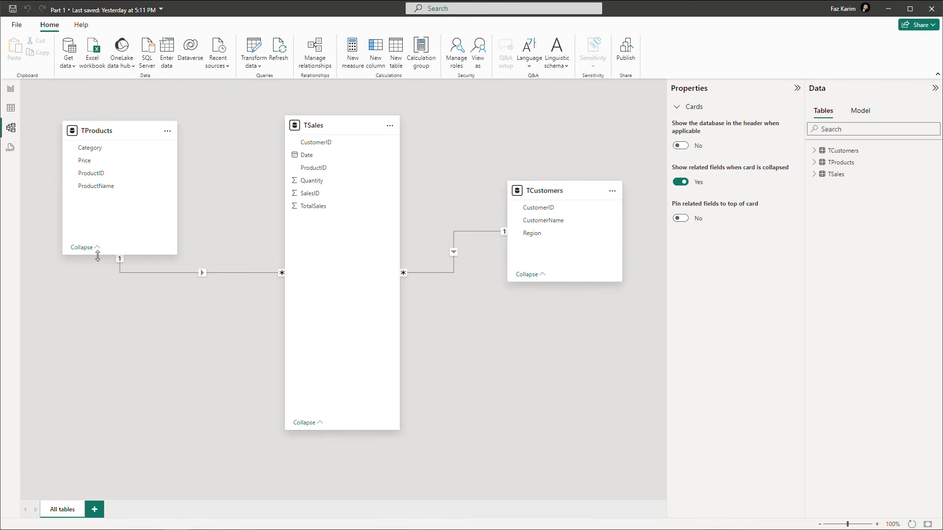
{"action": "left_click_drag", "start_coordinate": [100, 255], "coordinate": [100, 393]}
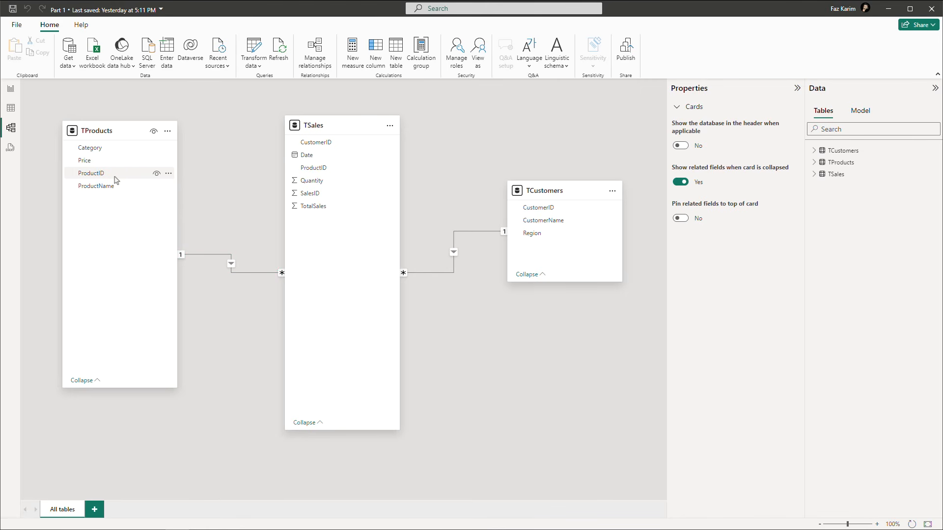
Compare the ProductID values of TProducts and TSales in Table view to examine how the two tables relate.
{"action": "left_click", "coordinate": [11, 109]}
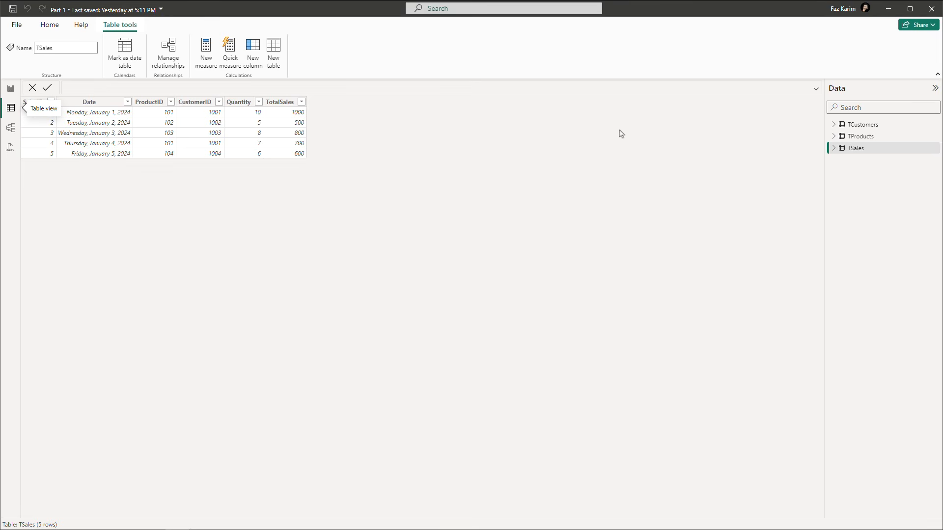
{"action": "left_click", "coordinate": [855, 141]}
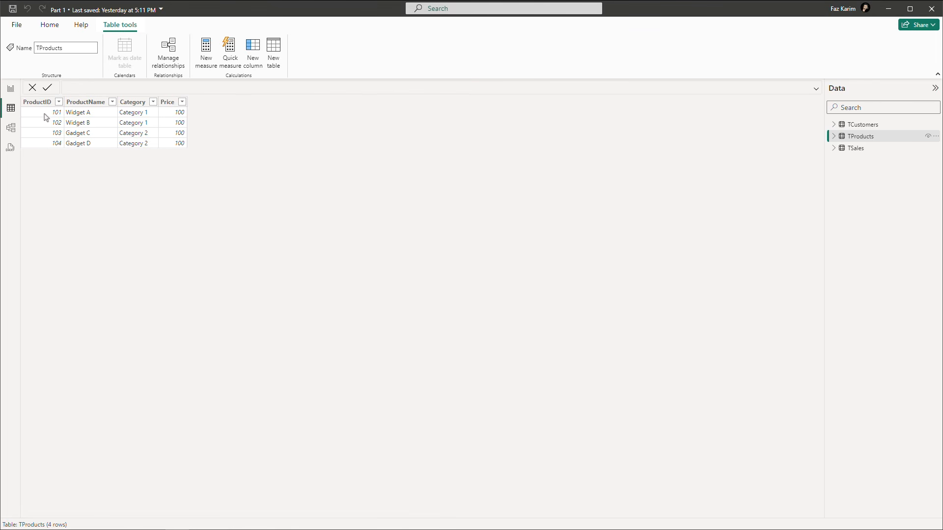
{"action": "left_click", "coordinate": [12, 128]}
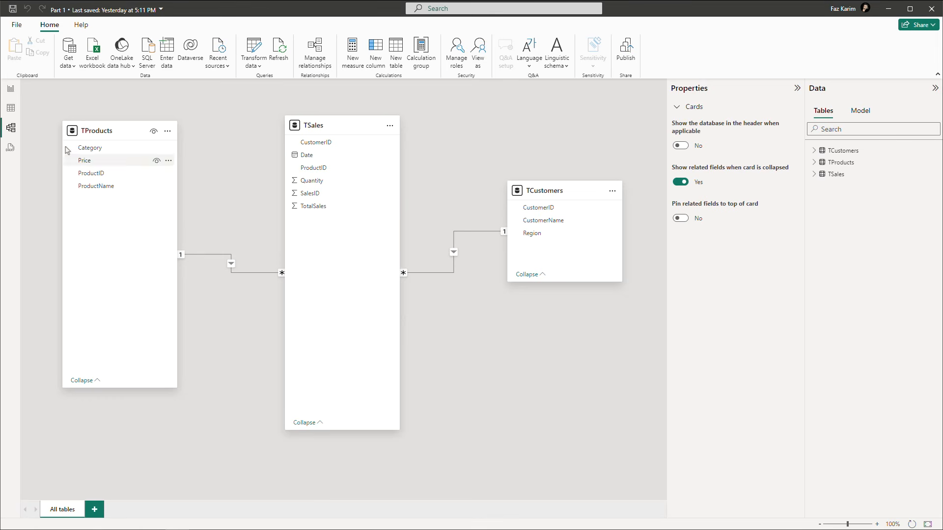
{"action": "left_click", "coordinate": [11, 109]}
{"action": "left_click", "coordinate": [857, 148]}
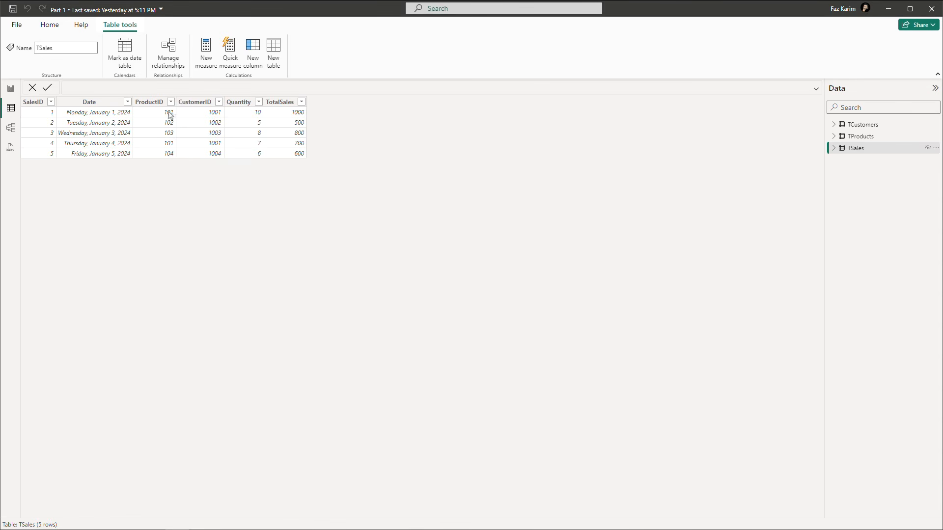
Examine the CustomerID relationship between TCustomers and TSales in Model view and compare both tables' data in Table view.
{"action": "left_click", "coordinate": [11, 128]}
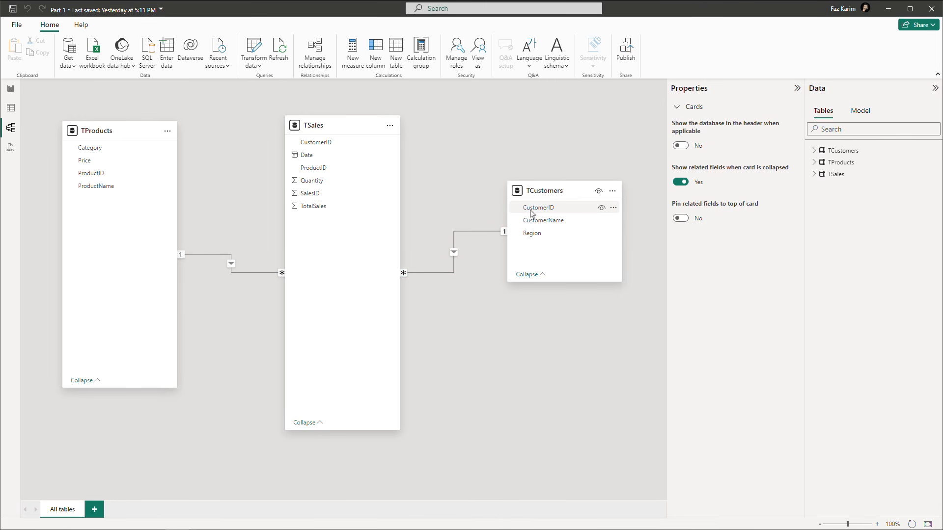
{"action": "left_click", "coordinate": [10, 108]}
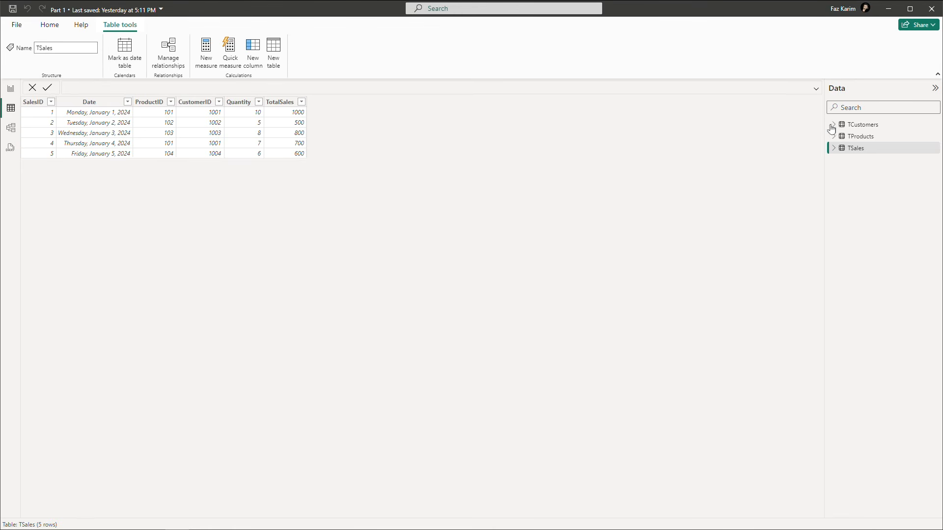
{"action": "left_click", "coordinate": [854, 127]}
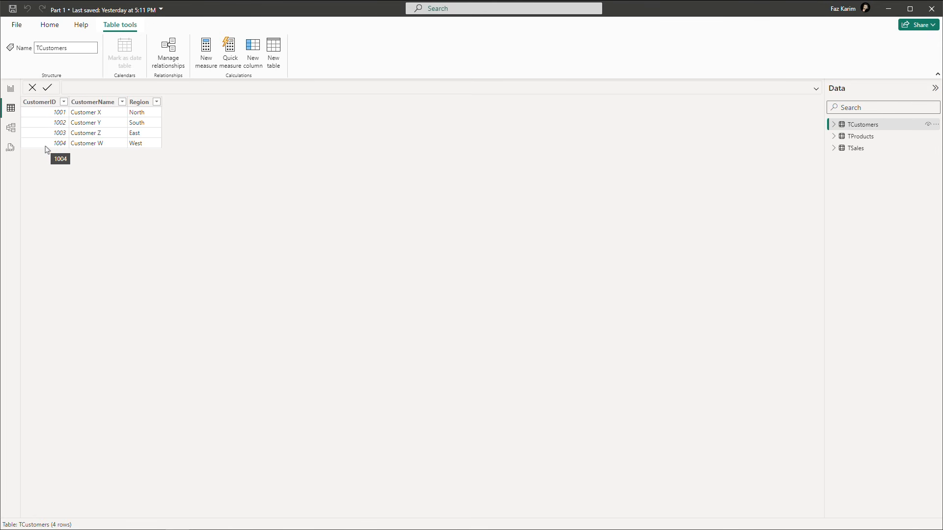
{"action": "left_click", "coordinate": [11, 127]}
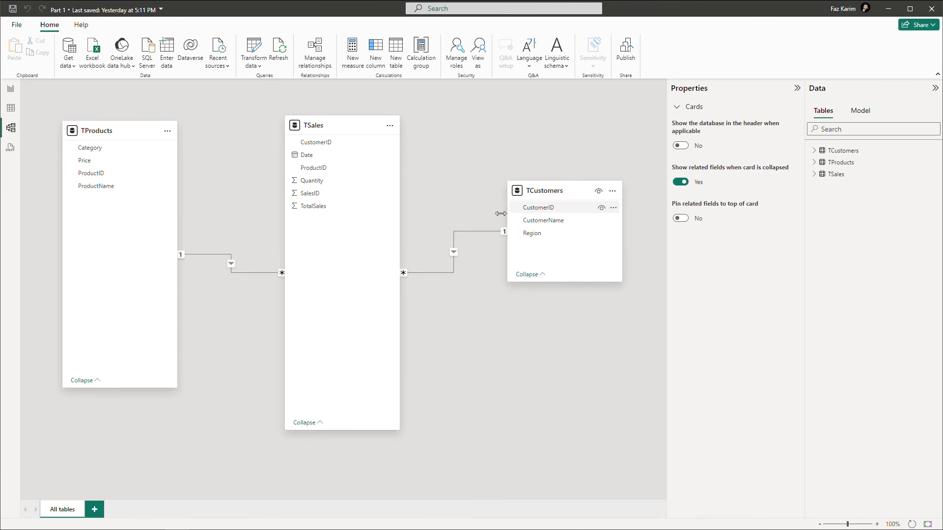
{"action": "left_click", "coordinate": [453, 243]}
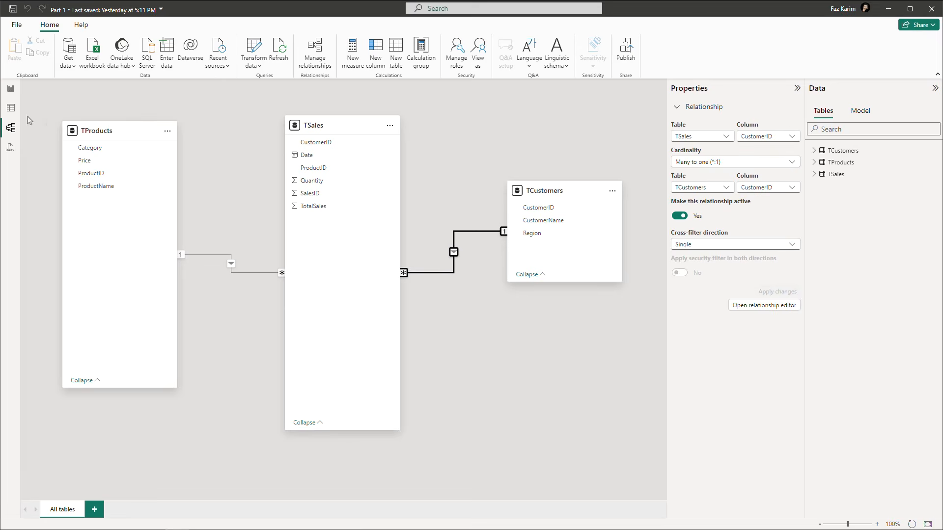
{"action": "left_click", "coordinate": [12, 109]}
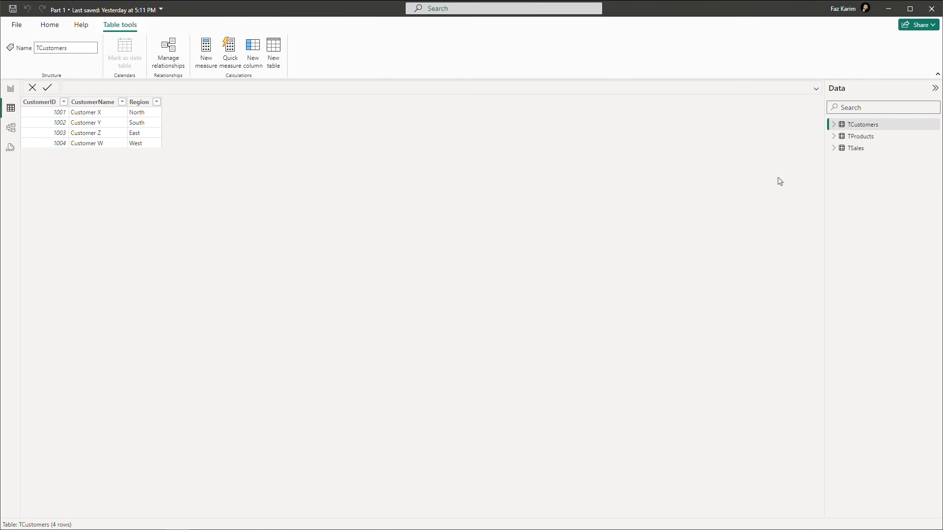
{"action": "left_click", "coordinate": [843, 148]}
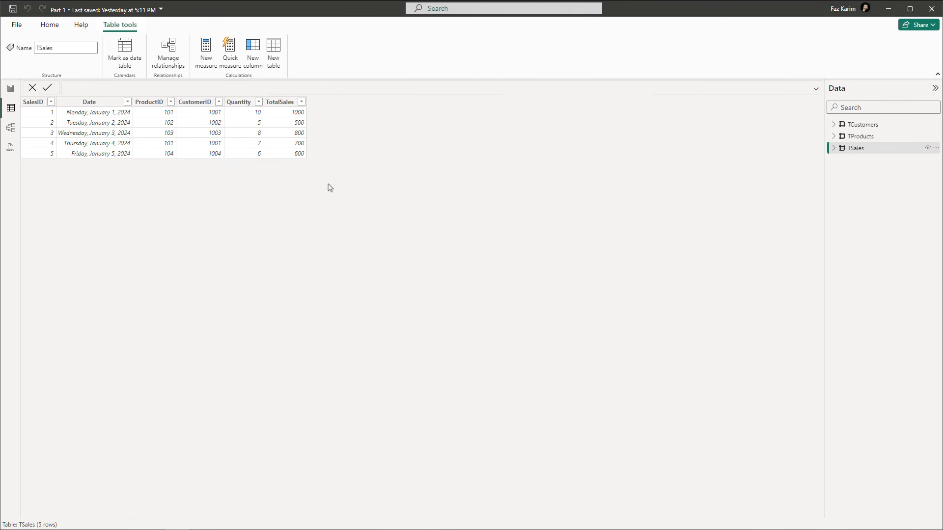
{"action": "left_click", "coordinate": [13, 130]}
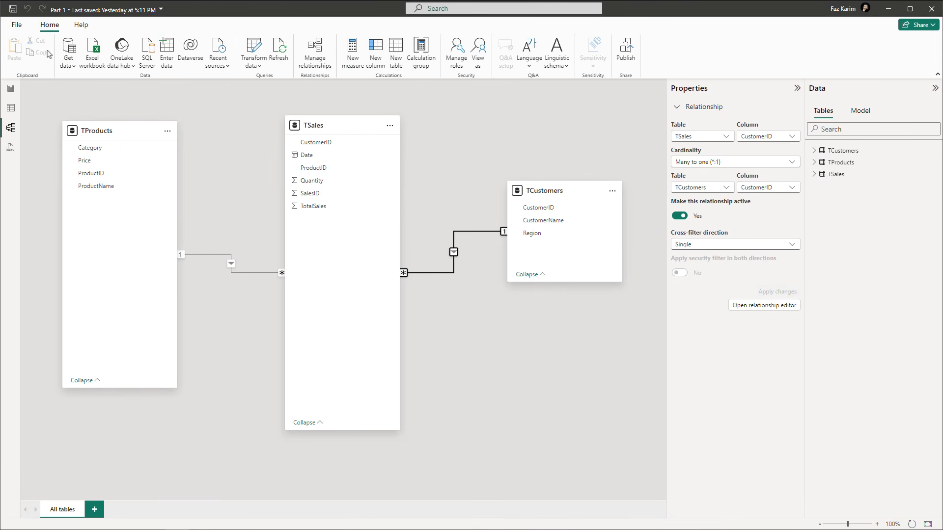
Review the current file's Data Load options for relationship import and autodetection of new relationships, keeping the settings as they are.
{"action": "left_click", "coordinate": [18, 25]}
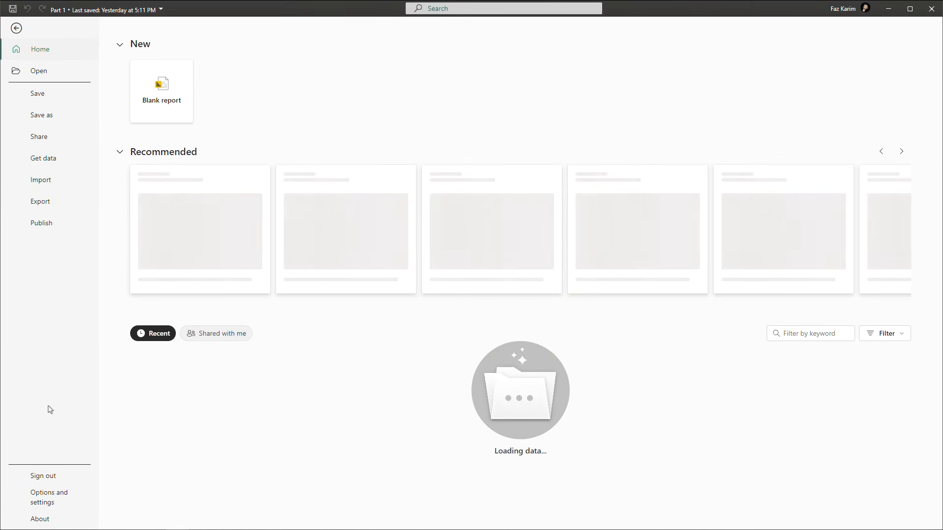
{"action": "left_click", "coordinate": [54, 501]}
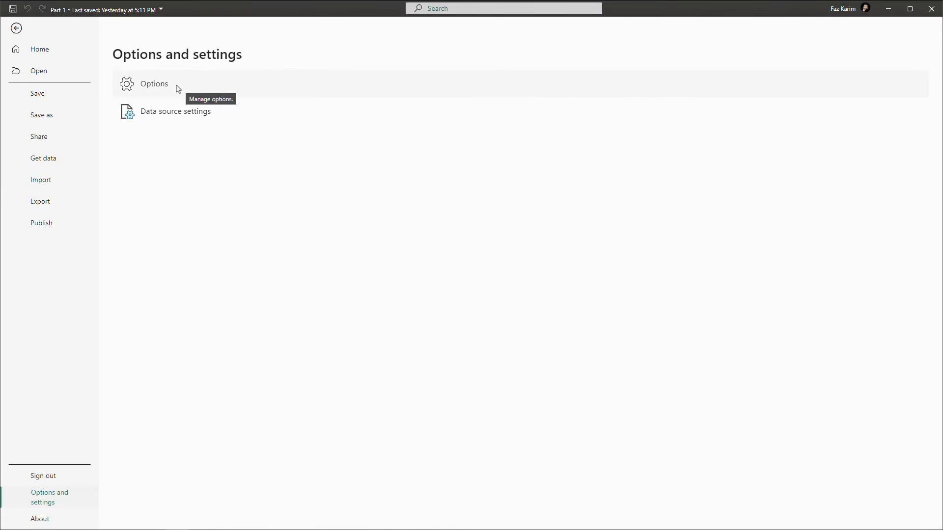
{"action": "left_click", "coordinate": [157, 92]}
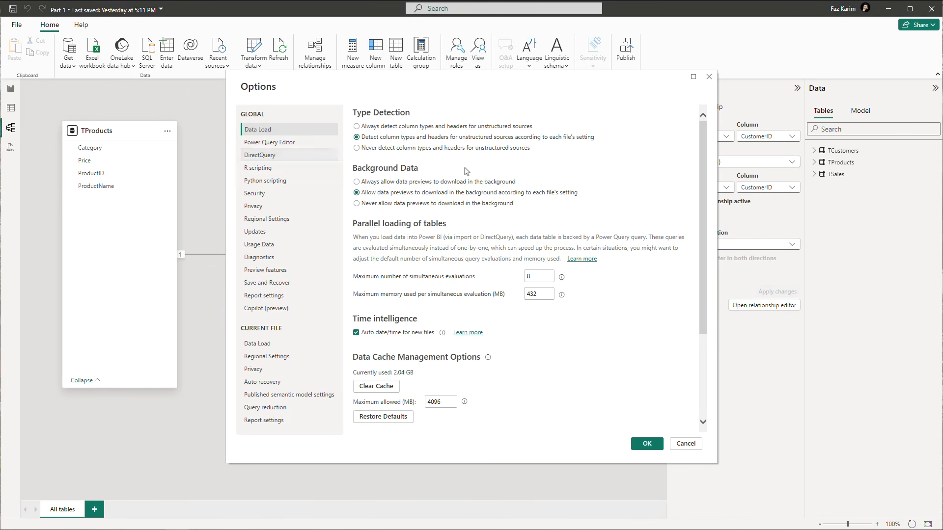
{"action": "left_click", "coordinate": [292, 347]}
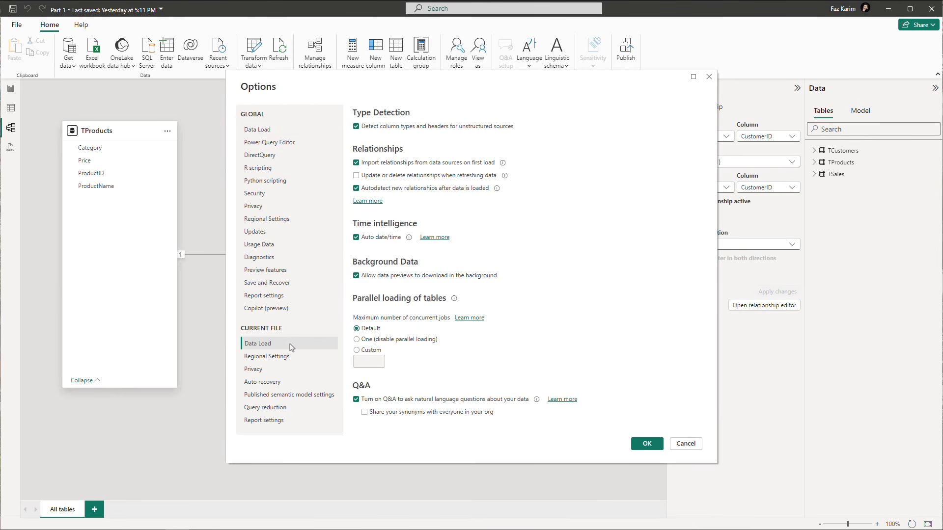
{"action": "left_click", "coordinate": [290, 345]}
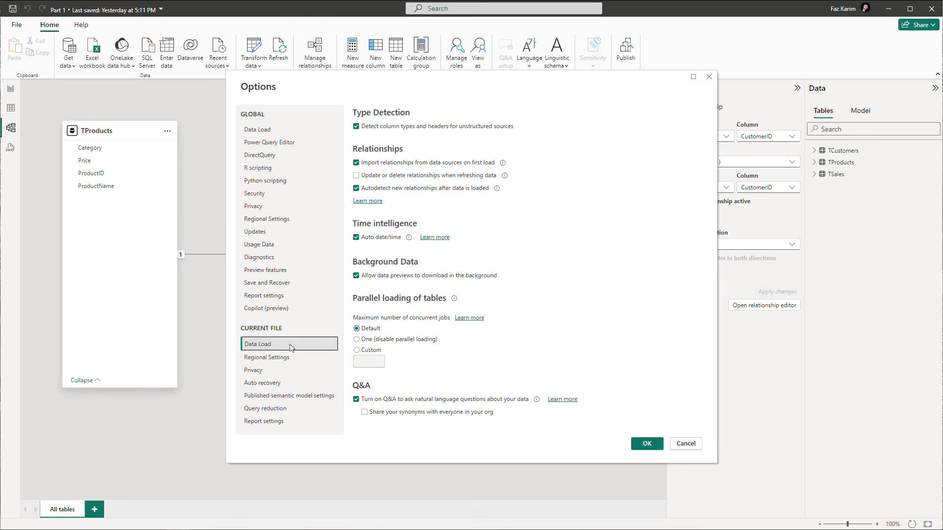
{"action": "left_click_drag", "start_coordinate": [233, 336], "coordinate": [278, 350]}
{"action": "left_click_drag", "start_coordinate": [348, 184], "coordinate": [500, 196]}
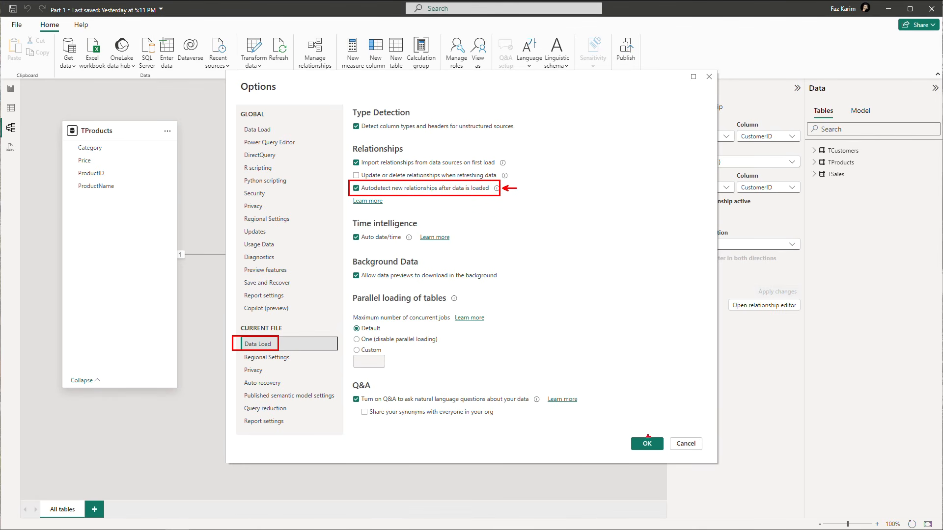
{"action": "left_click_drag", "start_coordinate": [647, 436], "coordinate": [646, 341]}
{"action": "key", "text": "Escape"}
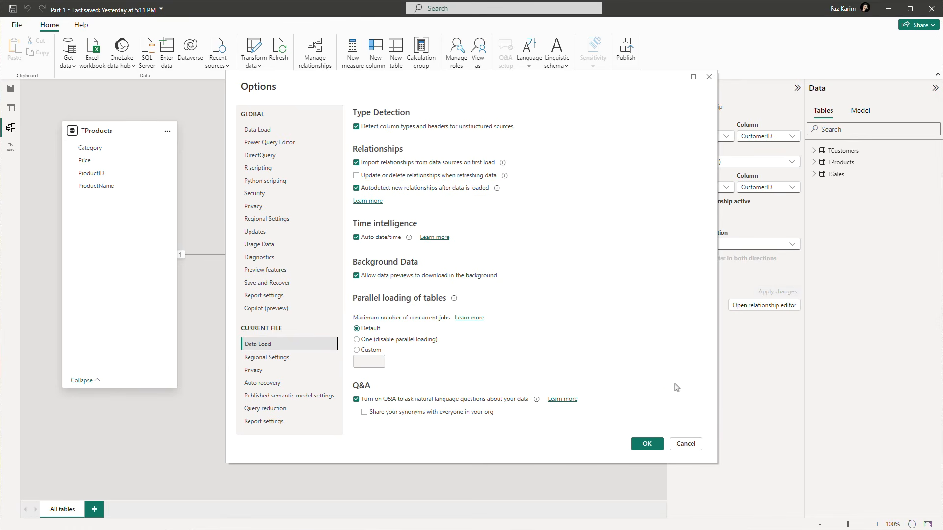
{"action": "left_click", "coordinate": [649, 444]}
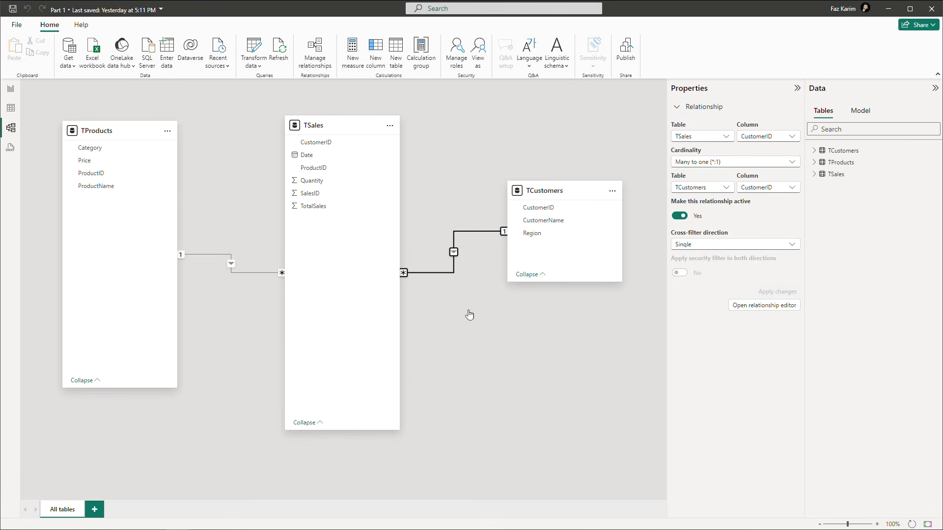
Lengthen the TCustomers card in Model view and delete its CustomerID relationship with TSales.
{"action": "left_click_drag", "start_coordinate": [569, 282], "coordinate": [569, 338]}
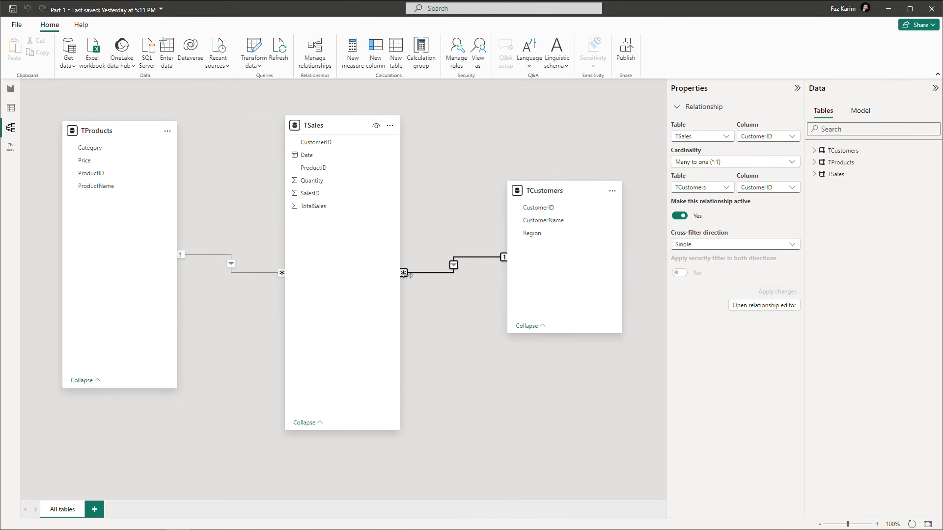
{"action": "right_click", "coordinate": [436, 274]}
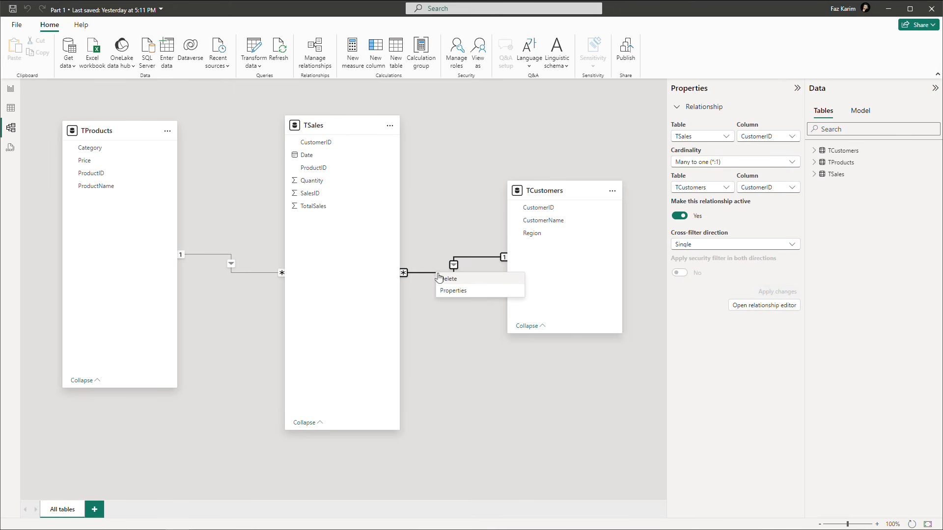
{"action": "left_click", "coordinate": [448, 280]}
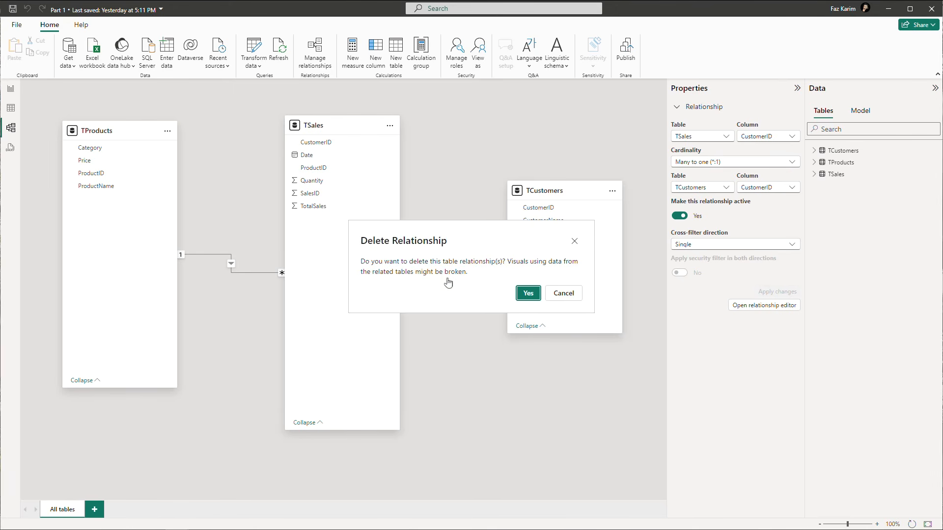
{"action": "left_click", "coordinate": [529, 294]}
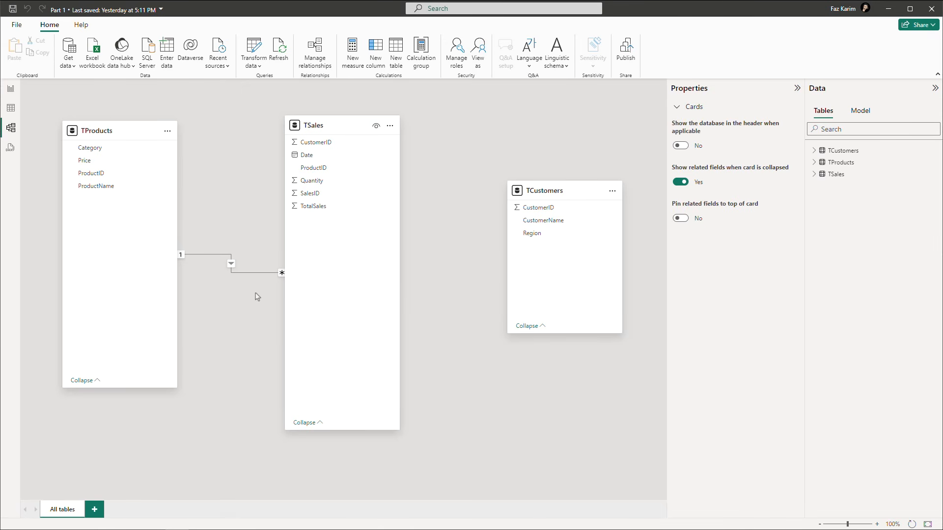
Delete the ProductID relationship between TProducts and TSales.
{"action": "left_click", "coordinate": [235, 273]}
{"action": "right_click", "coordinate": [238, 274]}
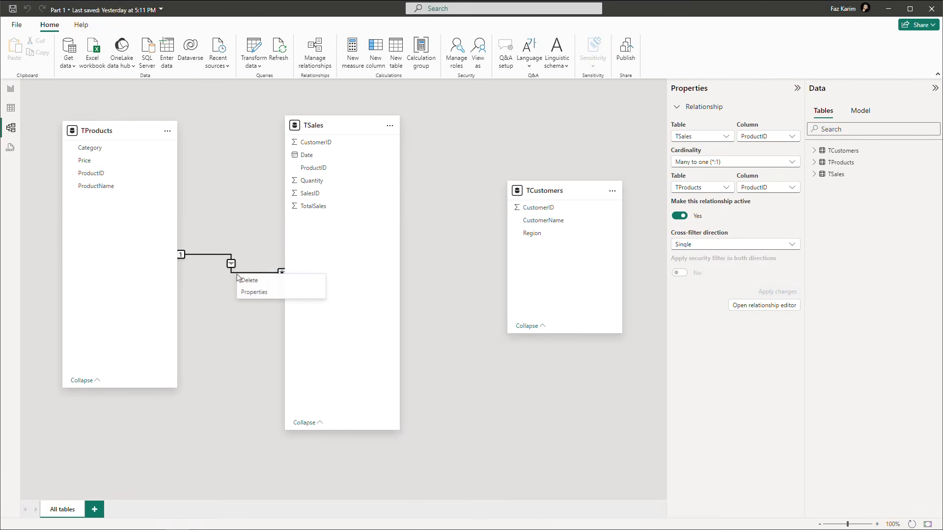
{"action": "left_click", "coordinate": [252, 291]}
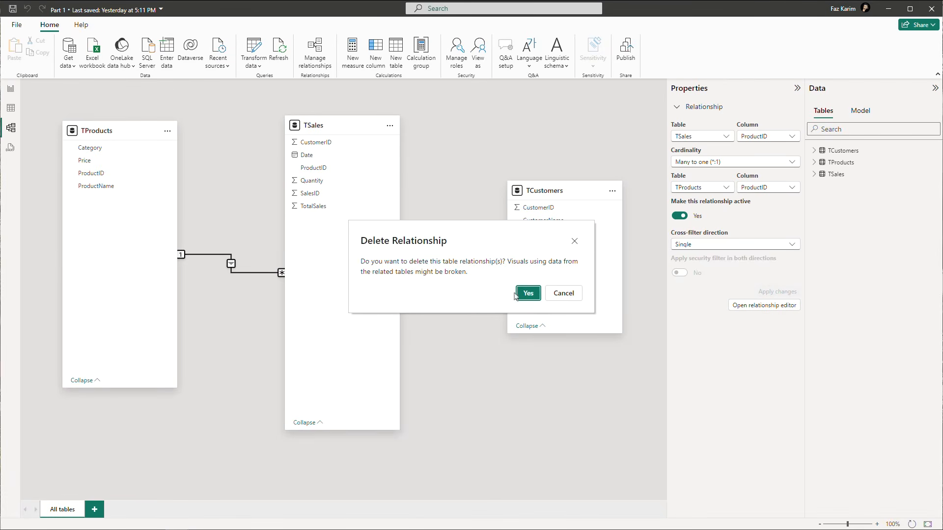
{"action": "left_click", "coordinate": [517, 295]}
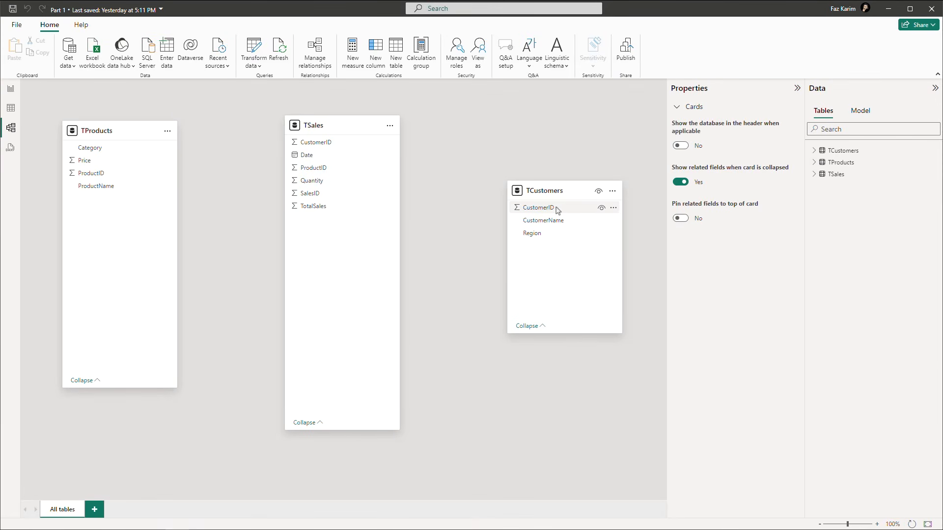
Create active one-to-many, single-direction relationships to TSales from TCustomers on CustomerID and from TProducts on ProductID.
{"action": "left_click_drag", "start_coordinate": [540, 207], "coordinate": [349, 151]}
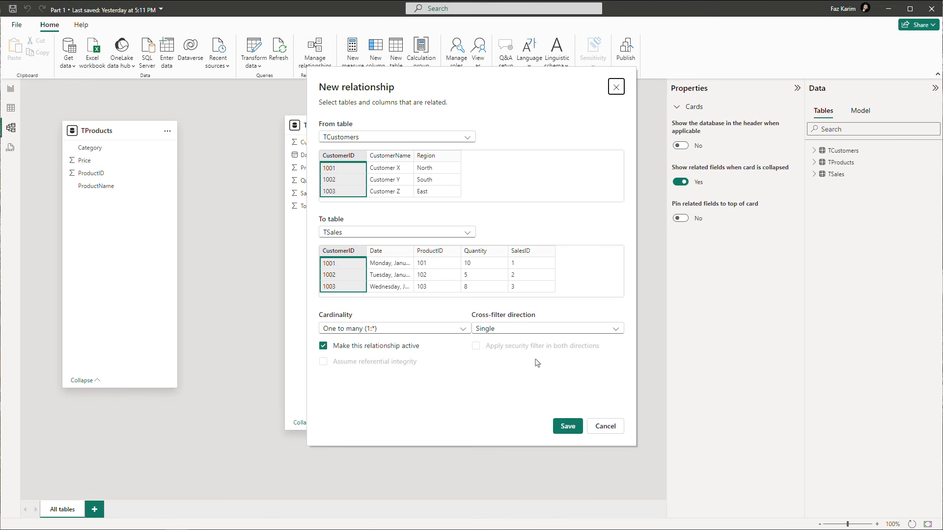
{"action": "left_click", "coordinate": [566, 427]}
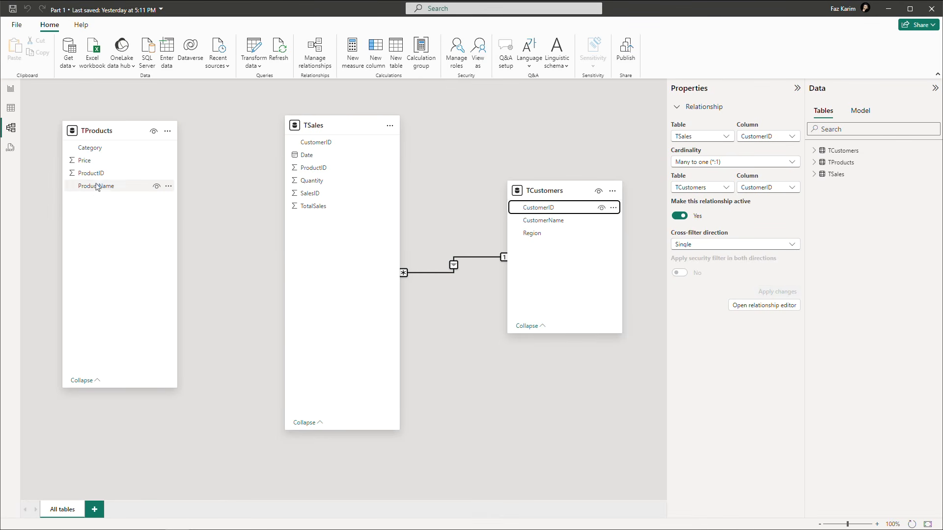
{"action": "left_click_drag", "start_coordinate": [92, 174], "coordinate": [311, 169]}
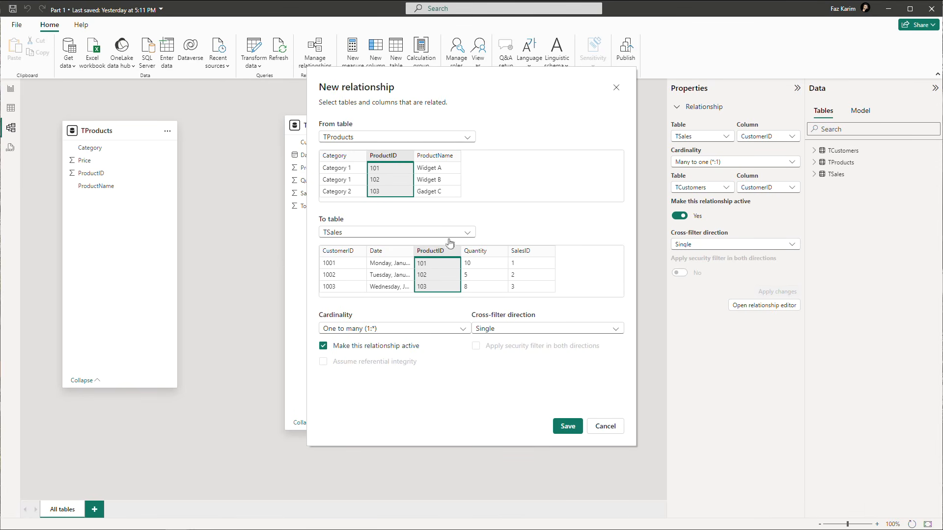
{"action": "left_click", "coordinate": [563, 429]}
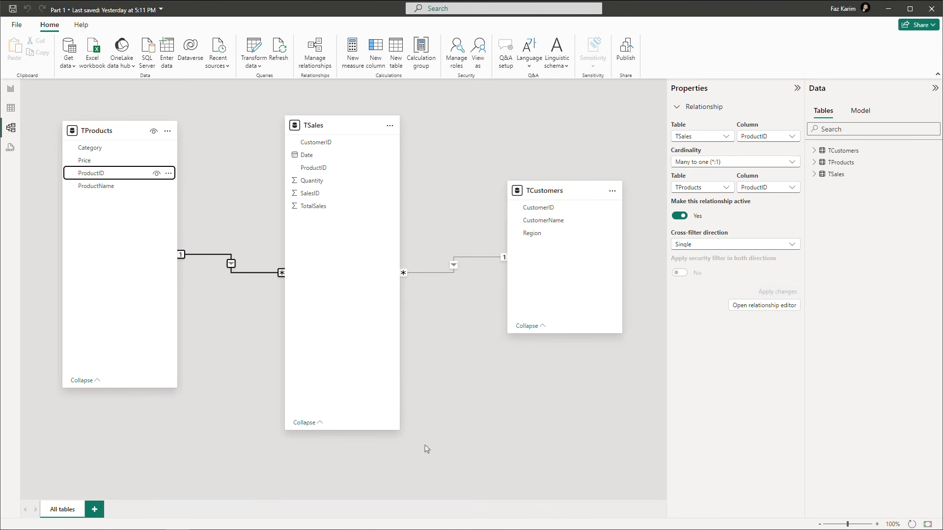
Examine the Date column of TSales in Table view for date-range filtering, then return to Model view.
{"action": "left_click", "coordinate": [11, 89]}
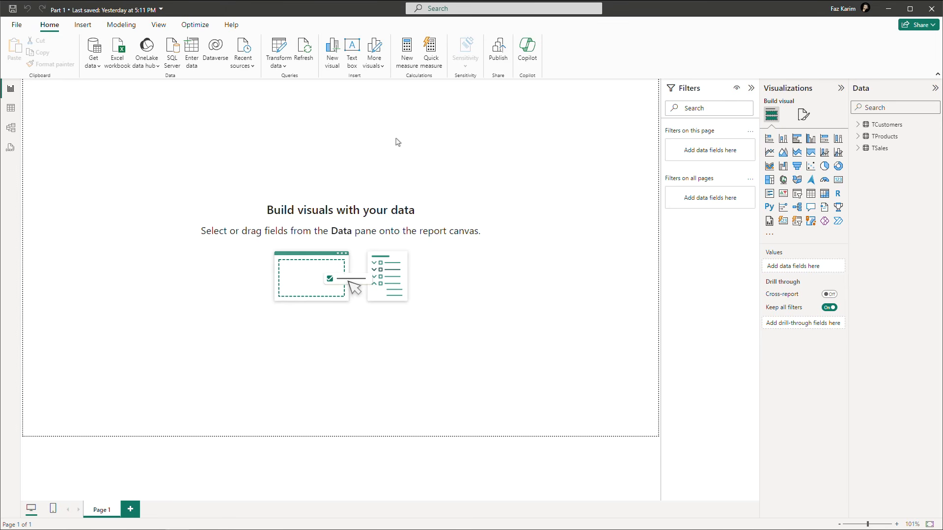
{"action": "left_click", "coordinate": [11, 115]}
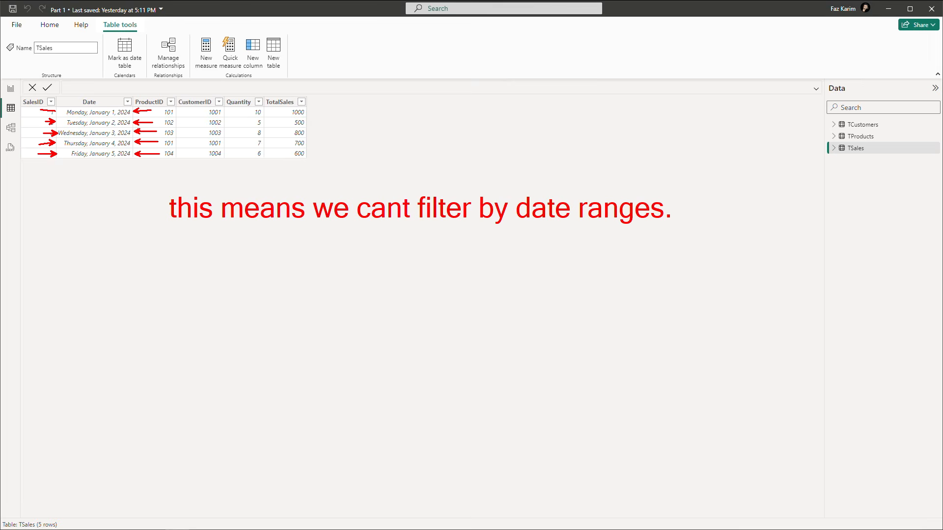
{"action": "left_click_drag", "start_coordinate": [138, 130], "coordinate": [156, 139]}
{"action": "left_click_drag", "start_coordinate": [122, 166], "coordinate": [122, 161]}
{"action": "key", "text": "Escape"}
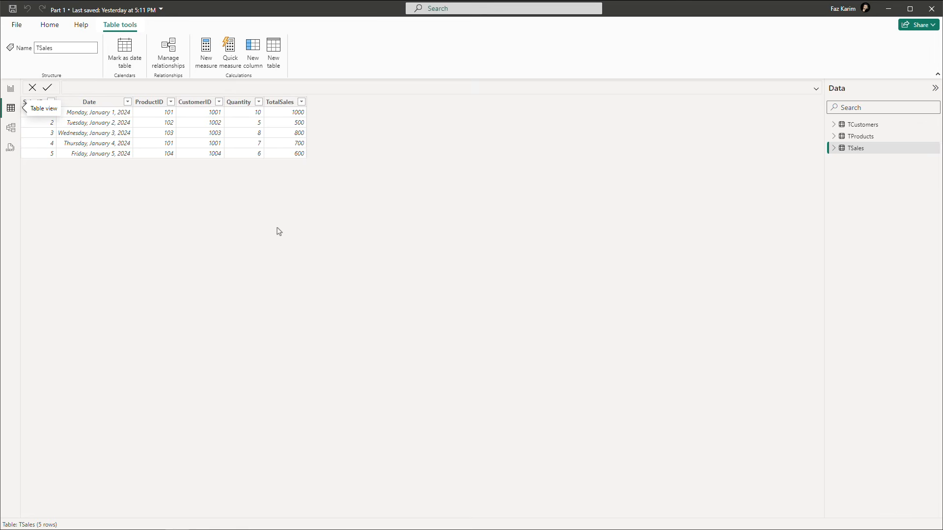
{"action": "mouse_move", "coordinate": [111, 98]}
{"action": "left_mouse_down"}
{"action": "mouse_move", "coordinate": [108, 135]}
{"action": "mouse_move", "coordinate": [137, 154]}
{"action": "left_mouse_up"}
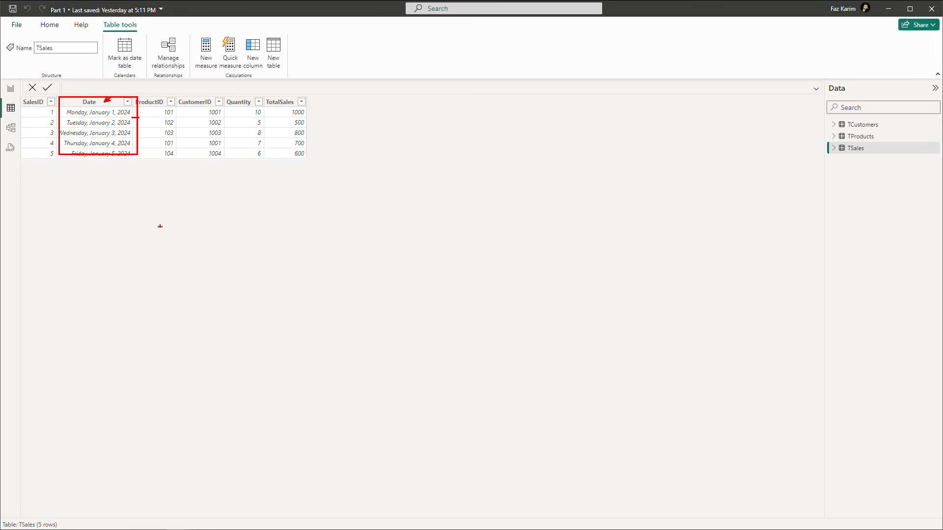
{"action": "key", "text": "Escape"}
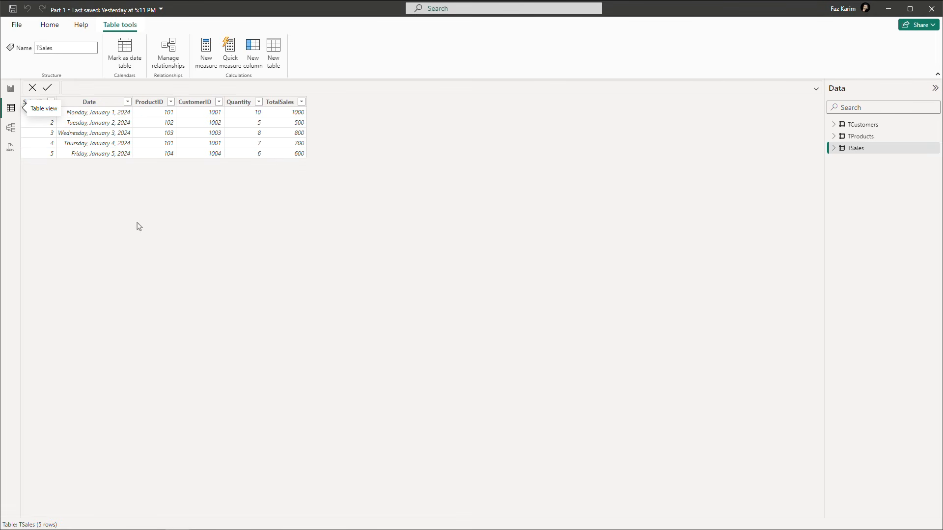
{"action": "left_click", "coordinate": [12, 128]}
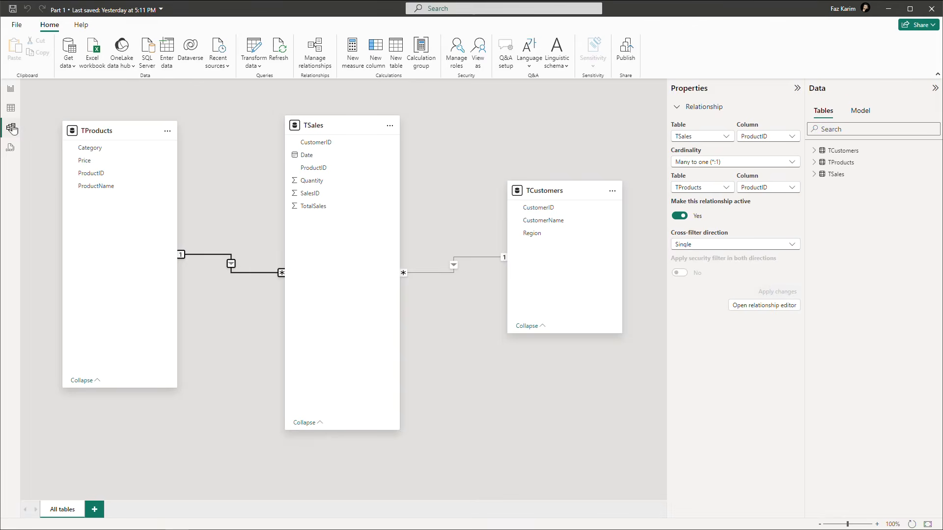
{"action": "key", "text": "ctrl+2"}
{"action": "left_click_drag", "start_coordinate": [457, 91], "coordinate": [549, 164]}
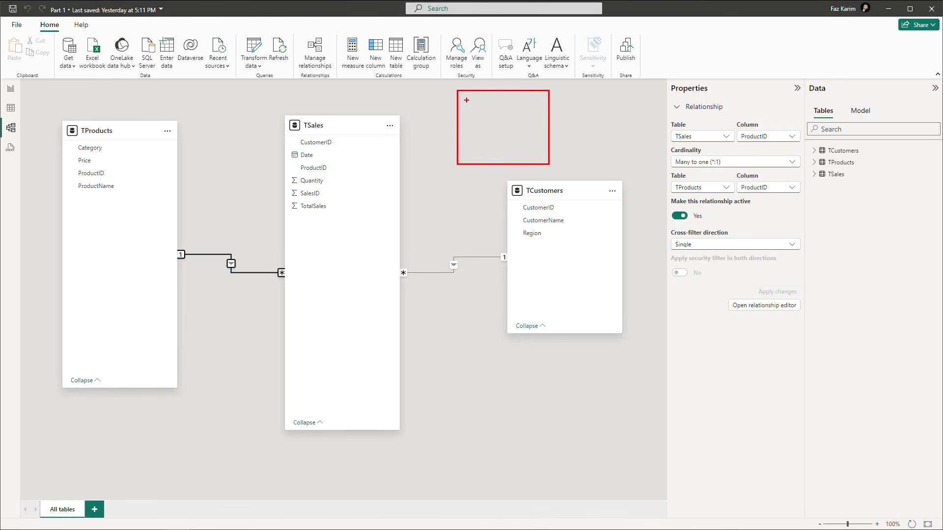
{"action": "key", "text": "t"}
{"action": "scroll", "coordinate": [466, 100], "scroll_direction": "down", "scroll_amount": 10}
{"action": "type", "text": "Date"}
{"action": "key", "text": "Return"}
{"action": "type", "text": "D"}
{"action": "key", "text": "BackSpace"}
{"action": "type", "text": "Month"}
{"action": "key", "text": "Return"}
{"action": "type", "text": "Mo"}
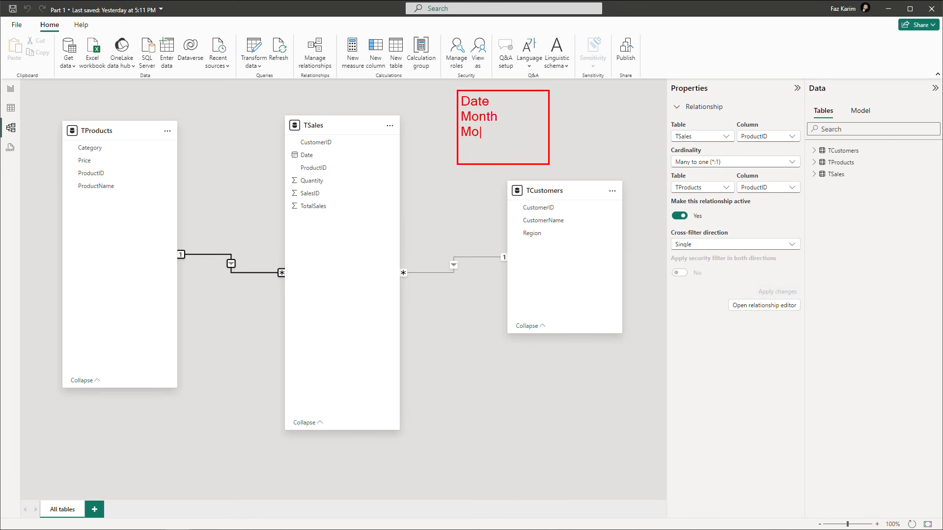
{"action": "type", "text": "nth Name"}
{"action": "key", "text": "Return"}
{"action": "type", "text": "Year"}
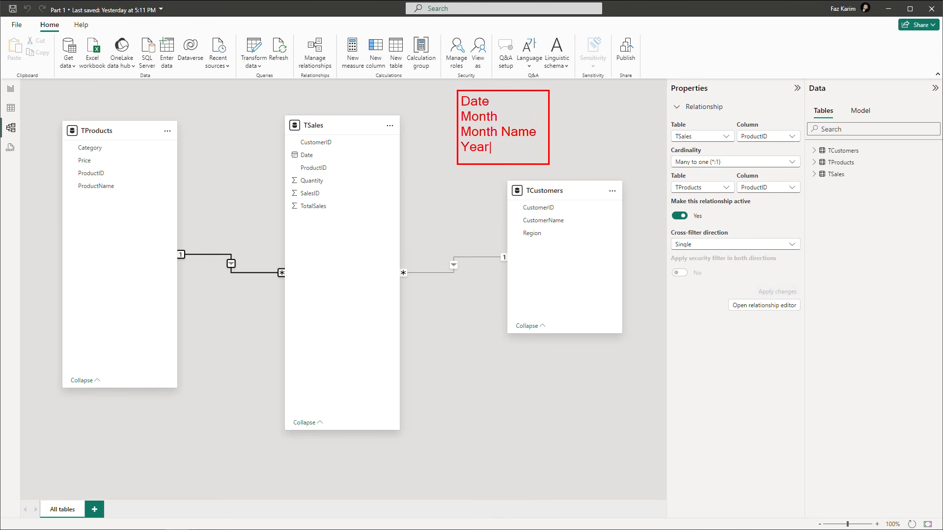
{"action": "key", "text": "Escape"}
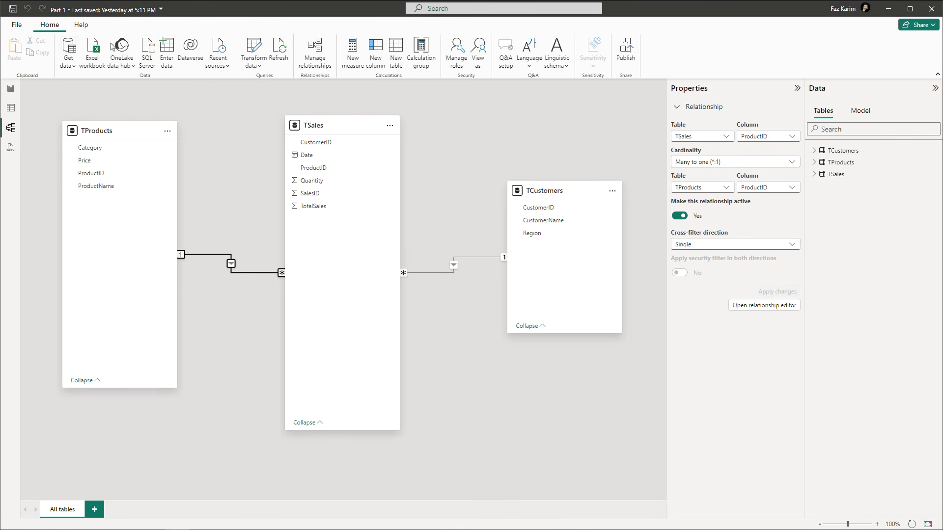
Create a calculated table with the formula Calendar = CALENDARAUTO() and place its card below TCustomers in the model diagram.
{"action": "left_click", "coordinate": [397, 57]}
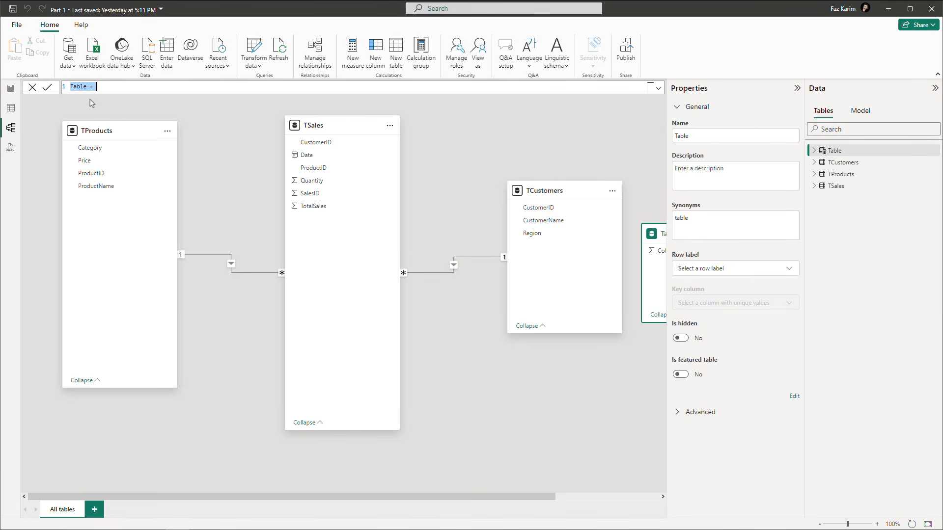
{"action": "type", "text": "Calendar ="}
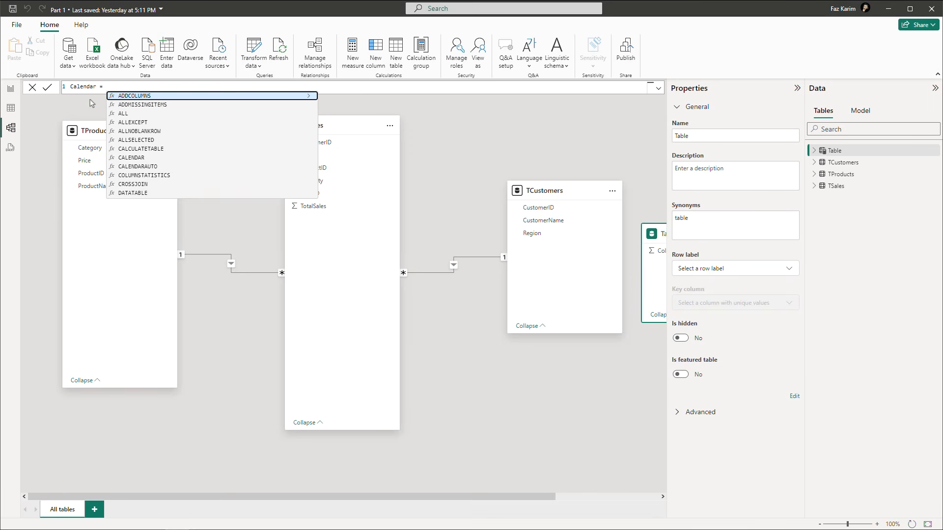
{"action": "type", "text": "ca"}
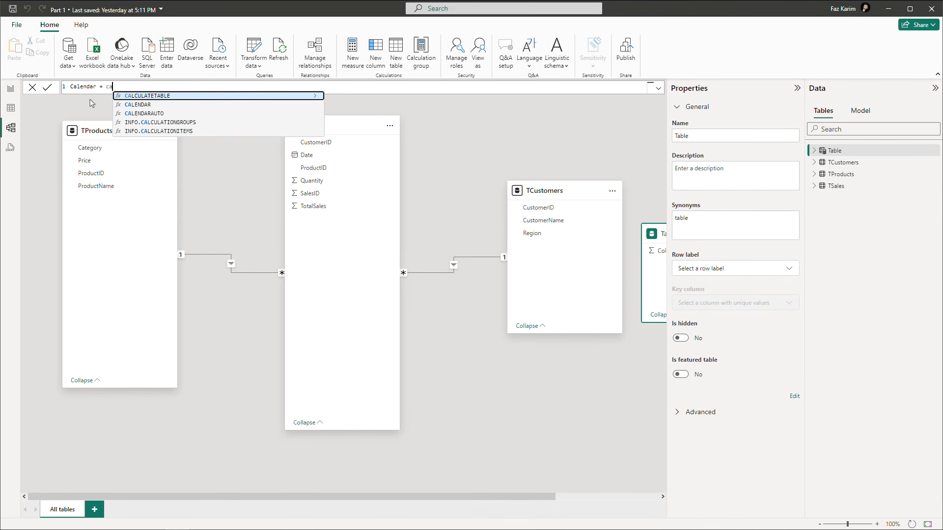
{"action": "key", "text": "Down"}
{"action": "key", "text": "Down"}
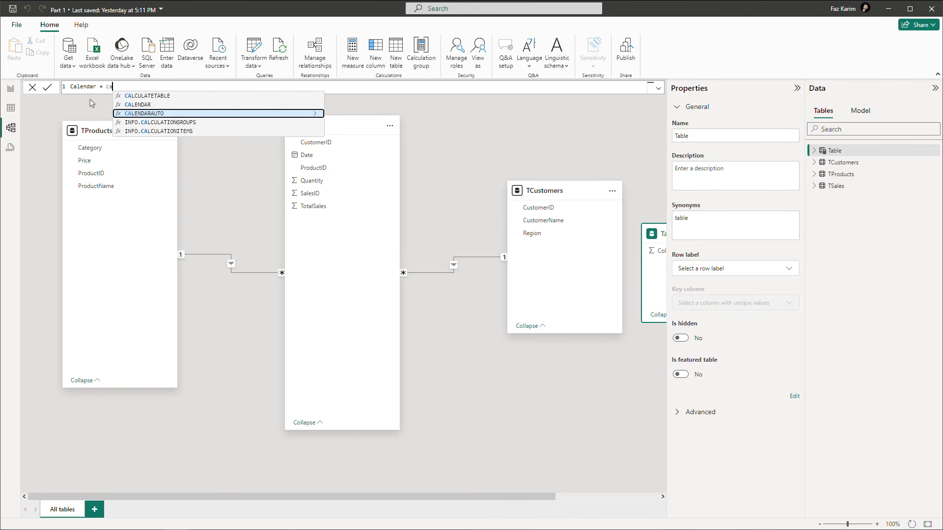
{"action": "key", "text": "Tab"}
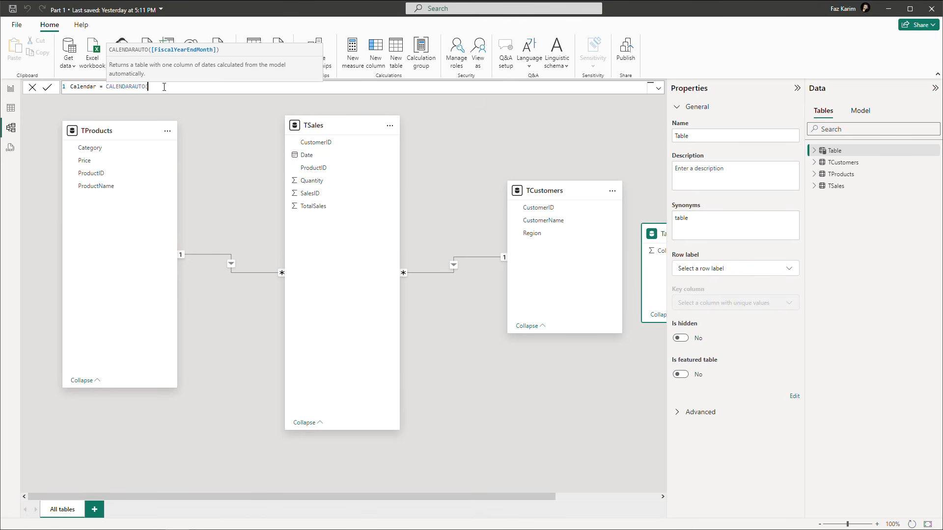
{"action": "type", "text": ")"}
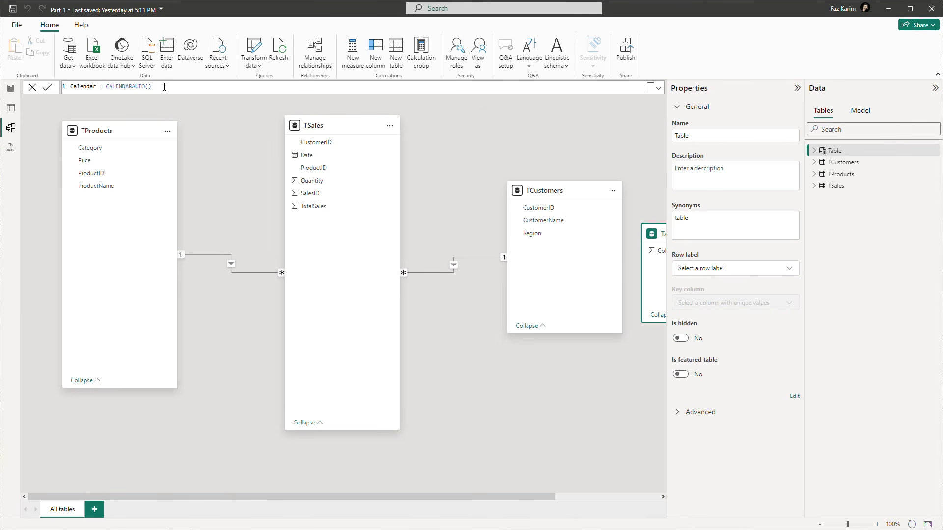
{"action": "key", "text": "Return"}
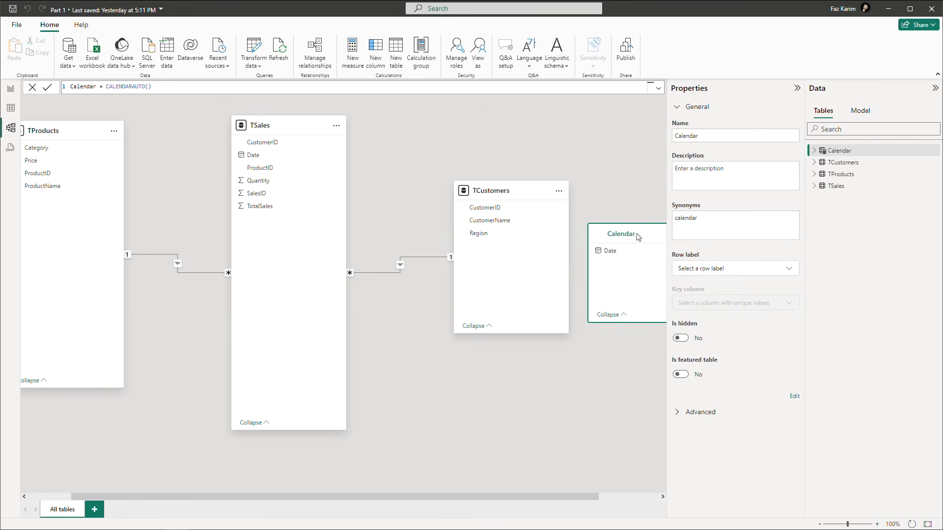
{"action": "left_click_drag", "start_coordinate": [639, 238], "coordinate": [560, 371]}
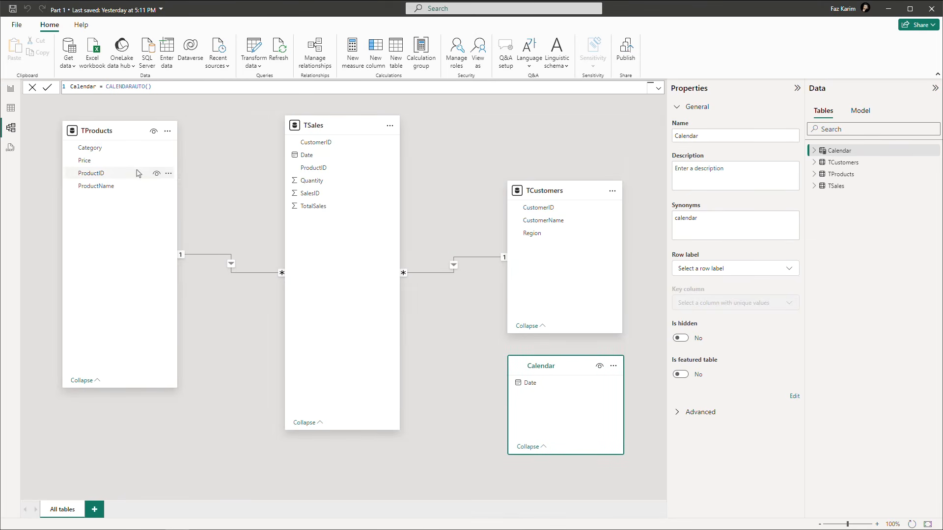
Examine the first and last dates of the Calendar table in Table view, then return to Model view.
{"action": "left_click", "coordinate": [8, 116]}
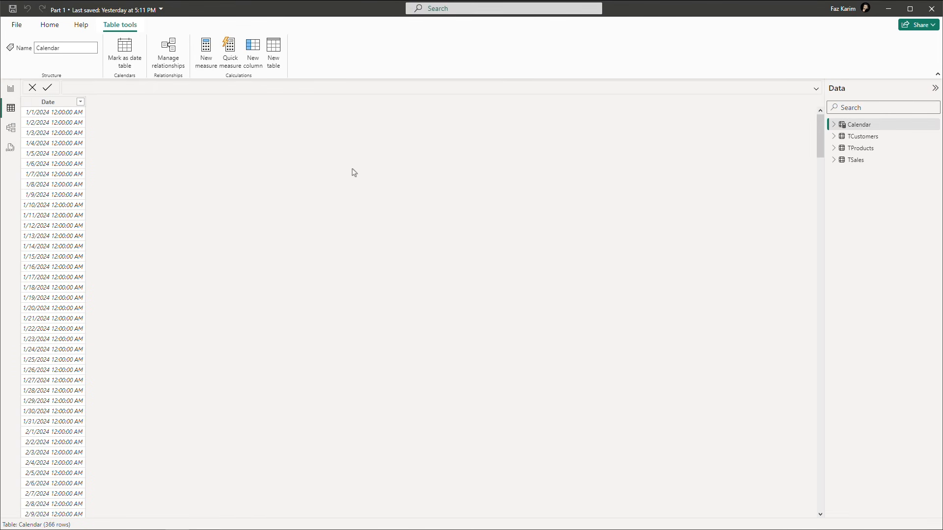
{"action": "left_click_drag", "start_coordinate": [822, 135], "coordinate": [816, 496]}
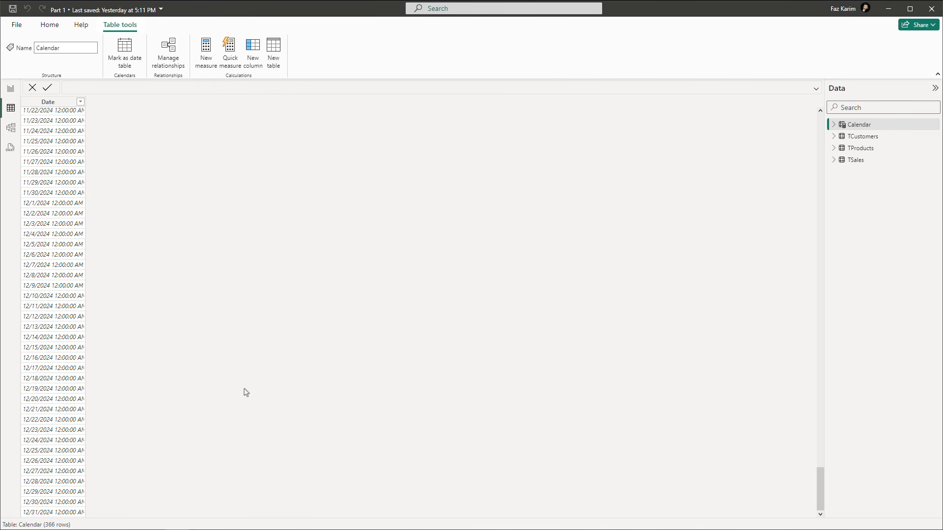
{"action": "left_click_drag", "start_coordinate": [820, 479], "coordinate": [818, 112]}
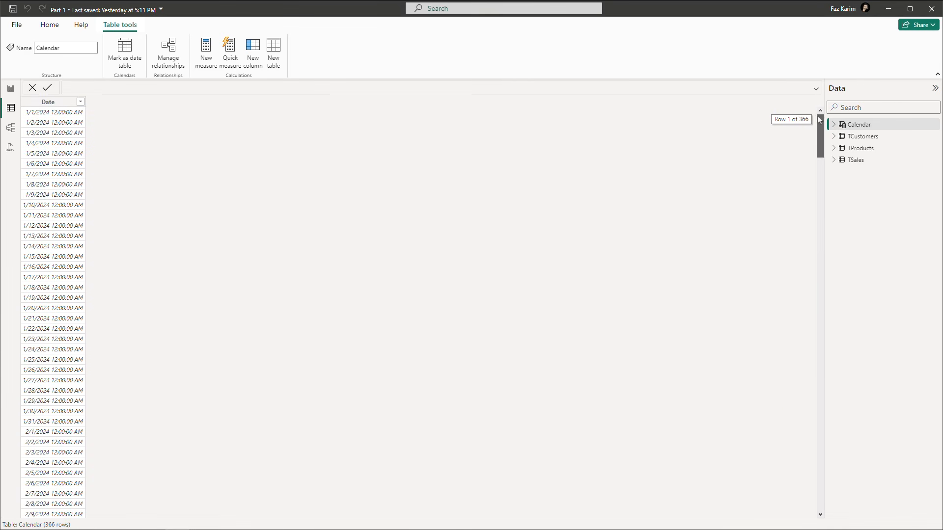
{"action": "left_click", "coordinate": [10, 129]}
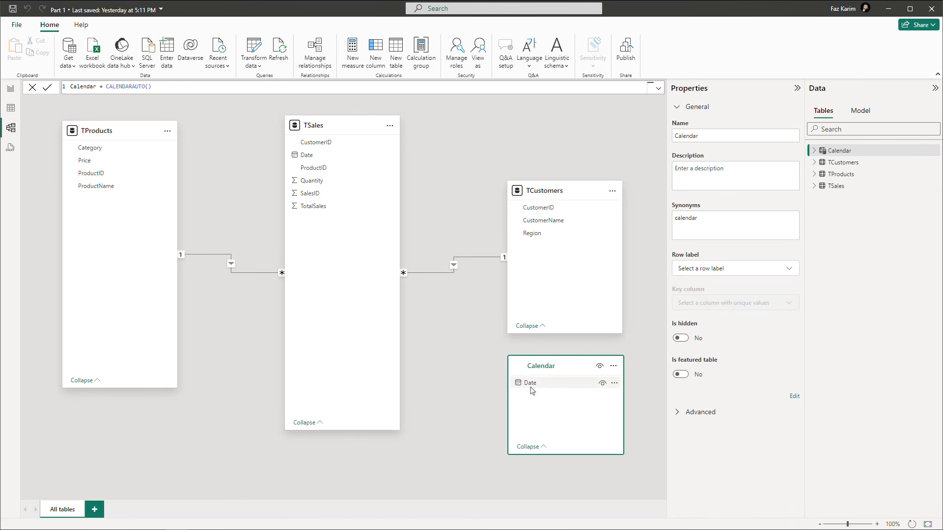
Mark the Calendar table as a date table, using Date as its date column.
{"action": "left_click", "coordinate": [10, 111]}
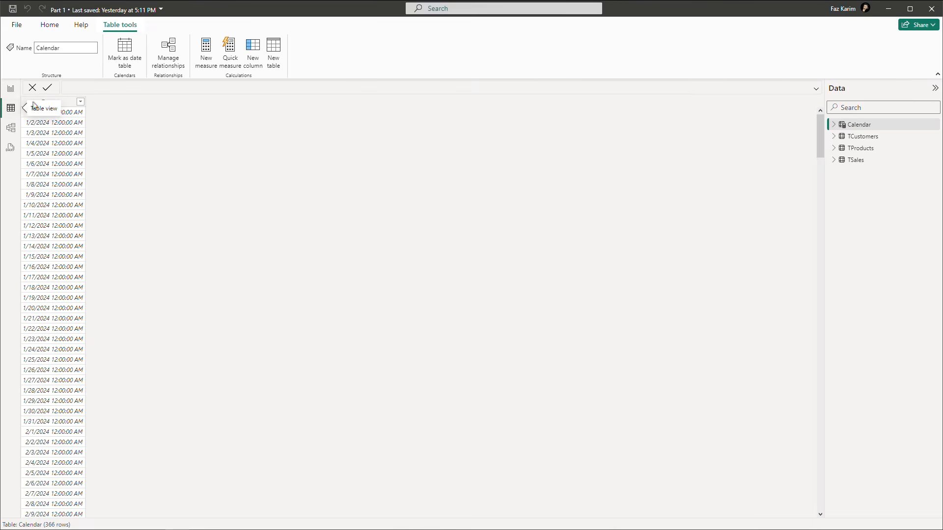
{"action": "left_click", "coordinate": [133, 70]}
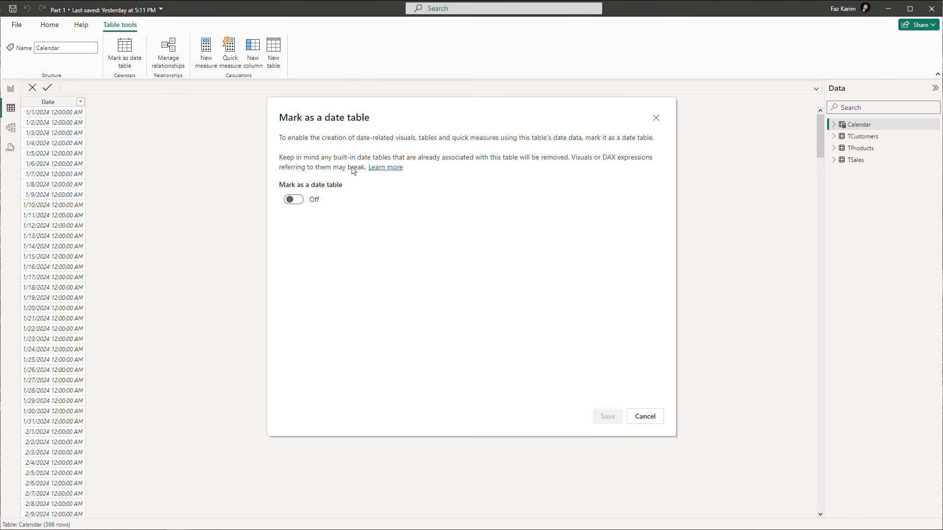
{"action": "left_click", "coordinate": [297, 200]}
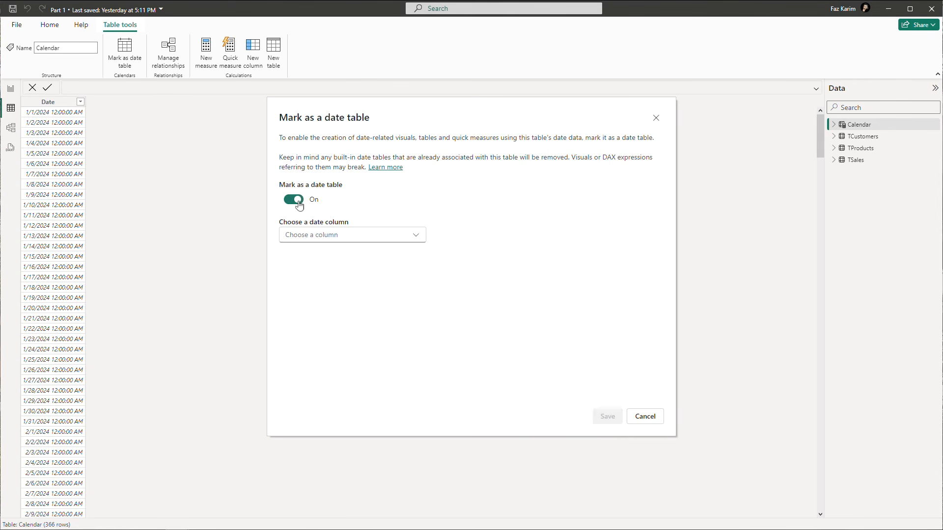
{"action": "left_click", "coordinate": [302, 236]}
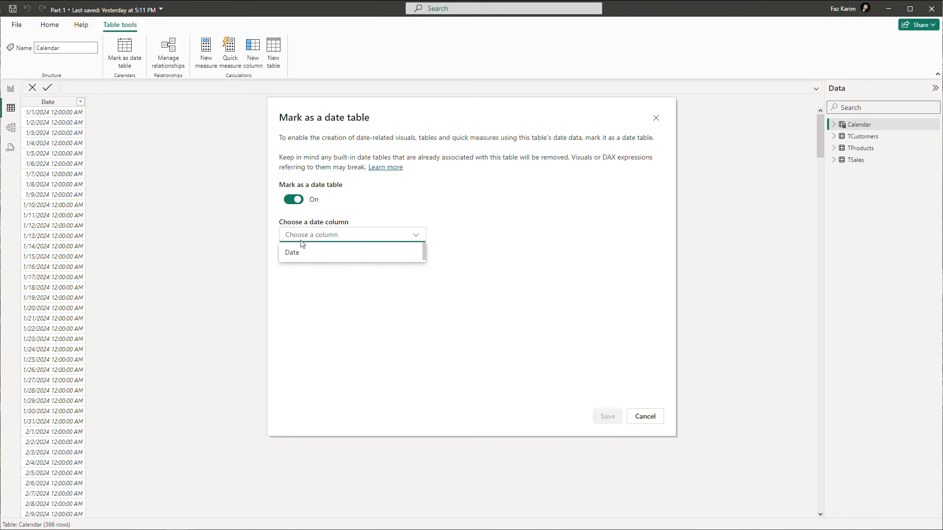
{"action": "left_click", "coordinate": [297, 253]}
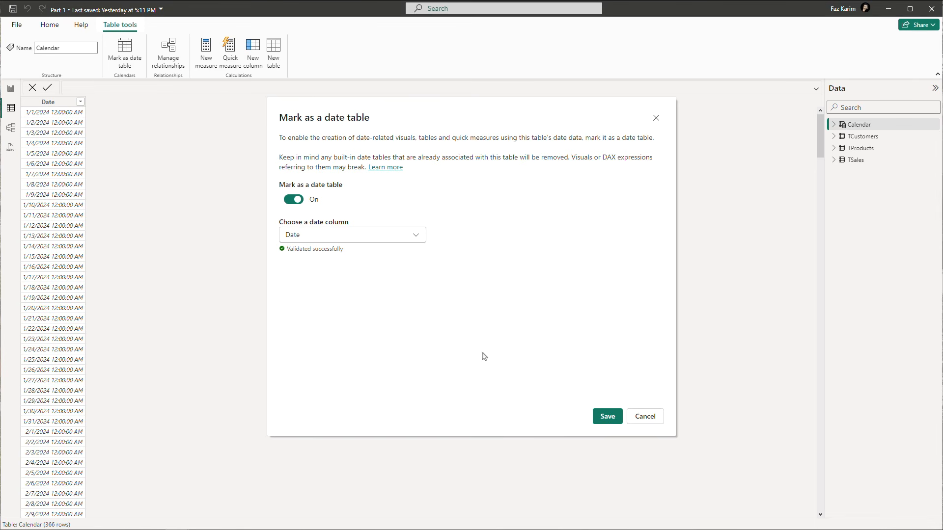
{"action": "left_click", "coordinate": [607, 417]}
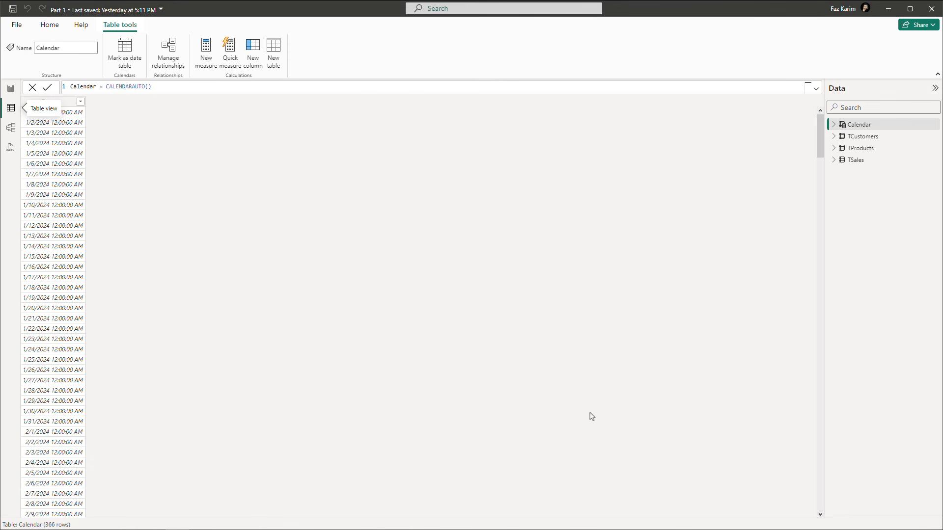
Try to create an active one-to-one relationship with cross-filter direction Both from Calendar's Date to TSales' Date in Model view.
{"action": "left_click", "coordinate": [13, 130]}
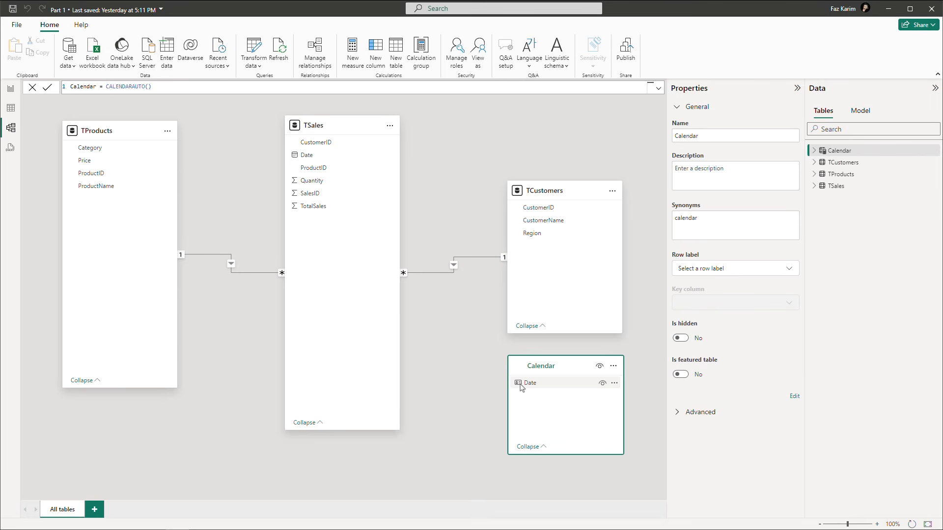
{"action": "left_click_drag", "start_coordinate": [521, 387], "coordinate": [303, 161]}
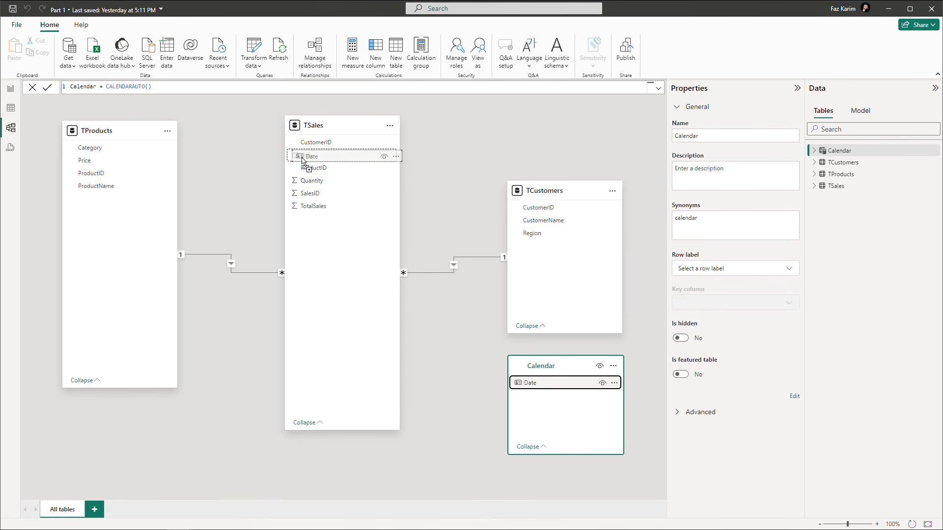
{"action": "mouse_move", "coordinate": [303, 161]}
{"action": "left_mouse_down"}
{"action": "mouse_move", "coordinate": [522, 390]}
{"action": "mouse_move", "coordinate": [320, 157]}
{"action": "left_mouse_up"}
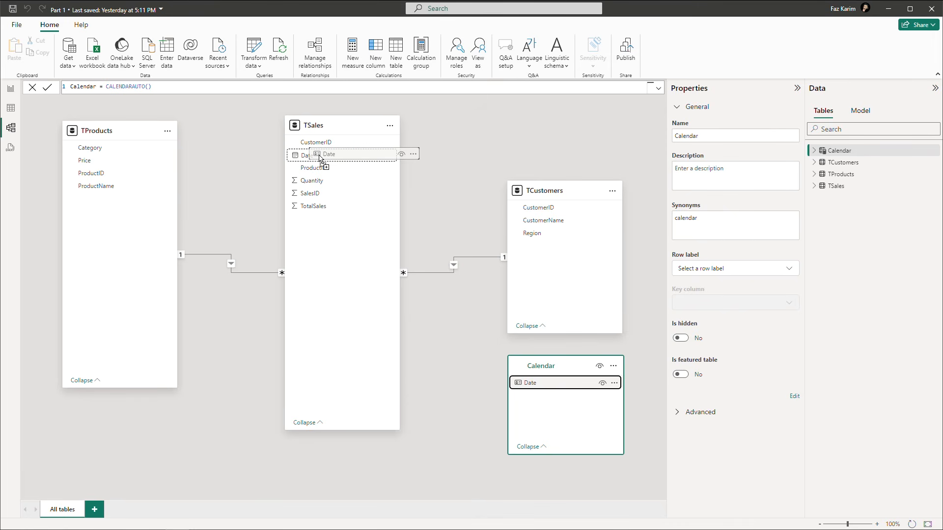
{"action": "left_click_drag", "start_coordinate": [320, 157], "coordinate": [320, 159]}
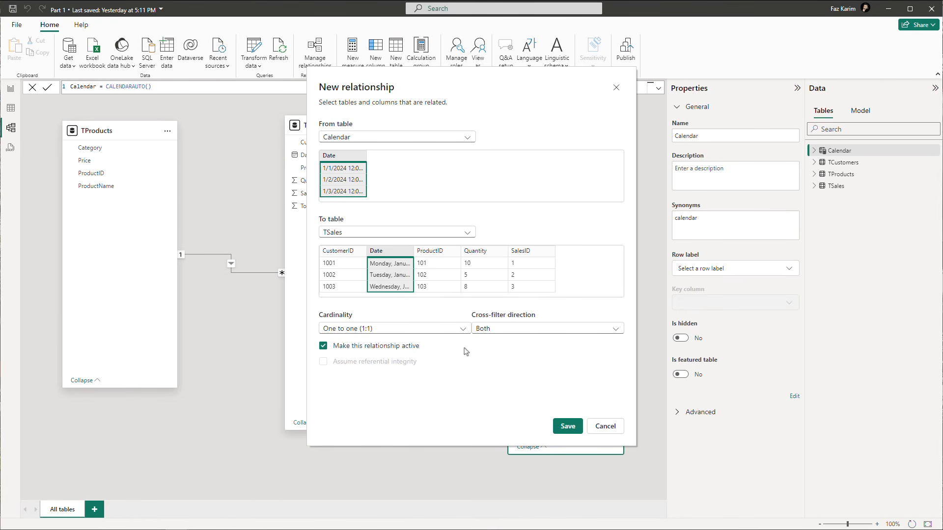
{"action": "left_click", "coordinate": [560, 426]}
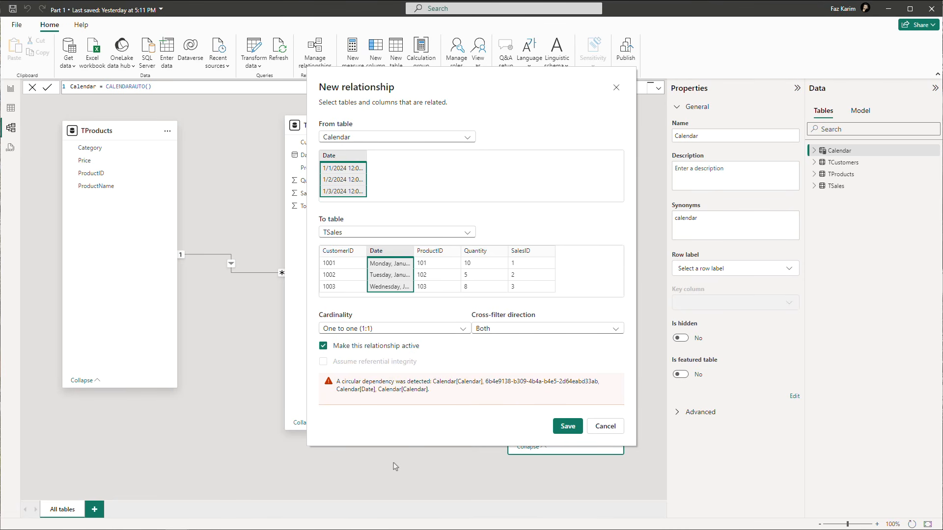
{"action": "left_click", "coordinate": [606, 427]}
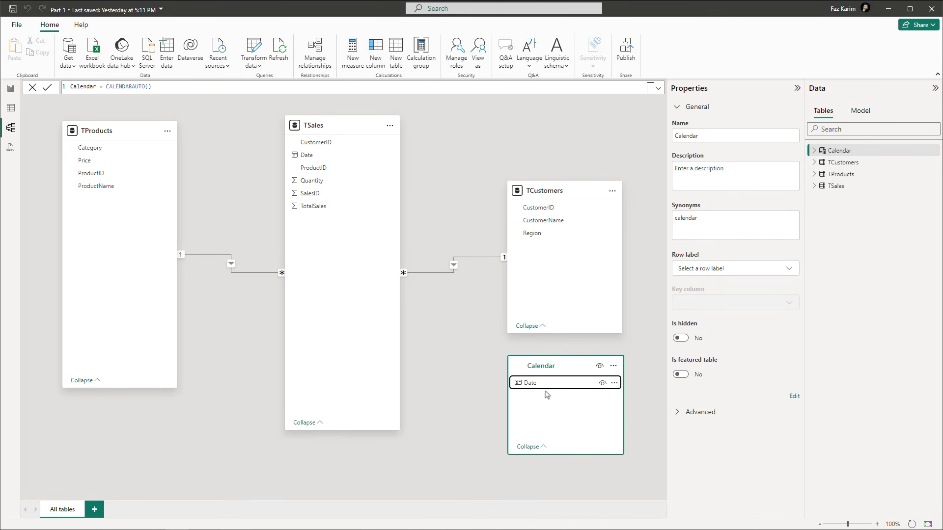
Set the display format of the Date column in TSales to *3/14/2001 (Short Date) from Report view.
{"action": "left_click", "coordinate": [335, 161]}
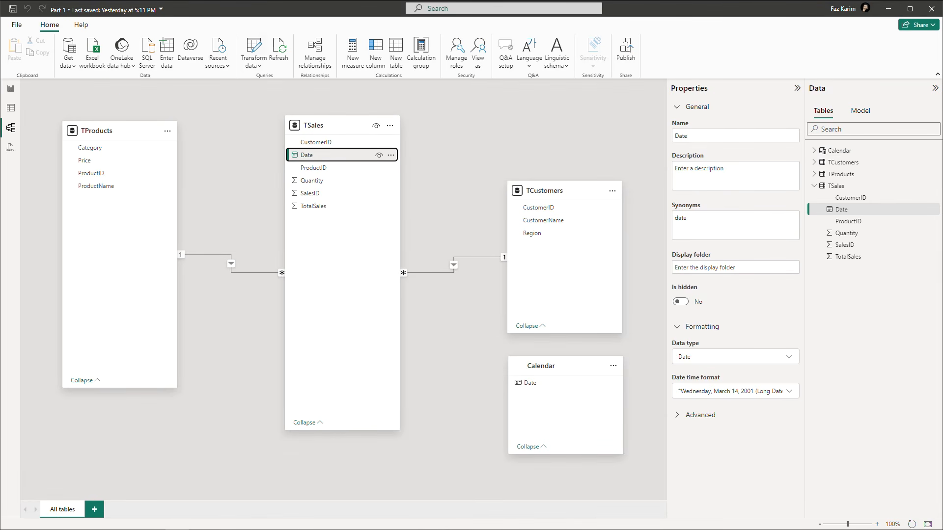
{"action": "left_click", "coordinate": [11, 108]}
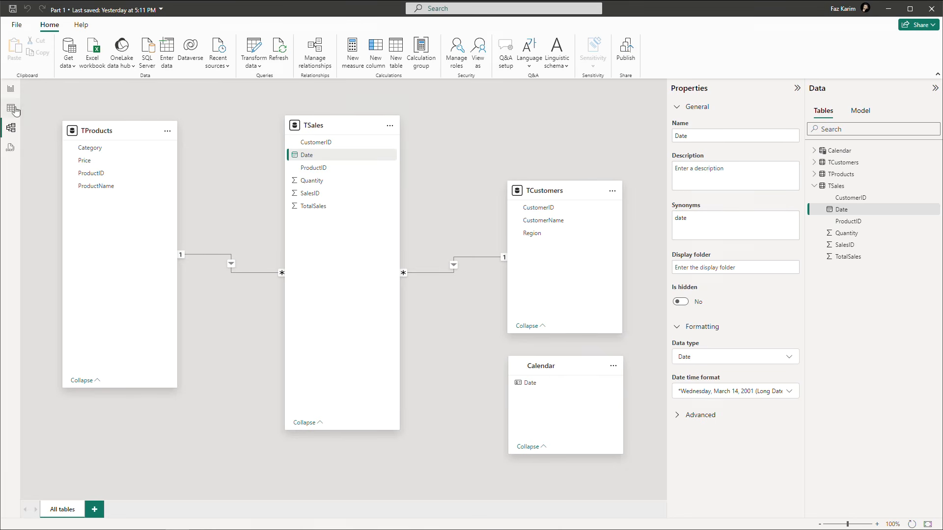
{"action": "left_click", "coordinate": [11, 91]}
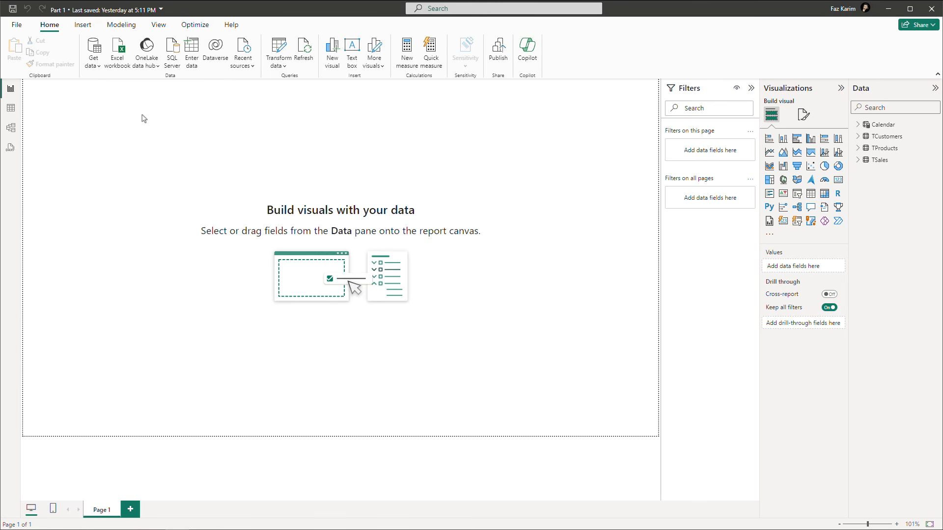
{"action": "left_click", "coordinate": [859, 137]}
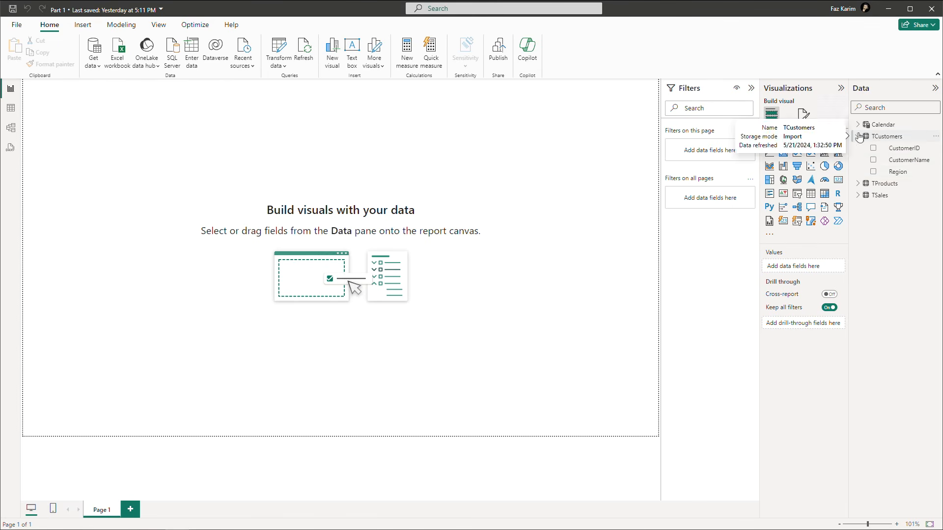
{"action": "left_click", "coordinate": [859, 185]}
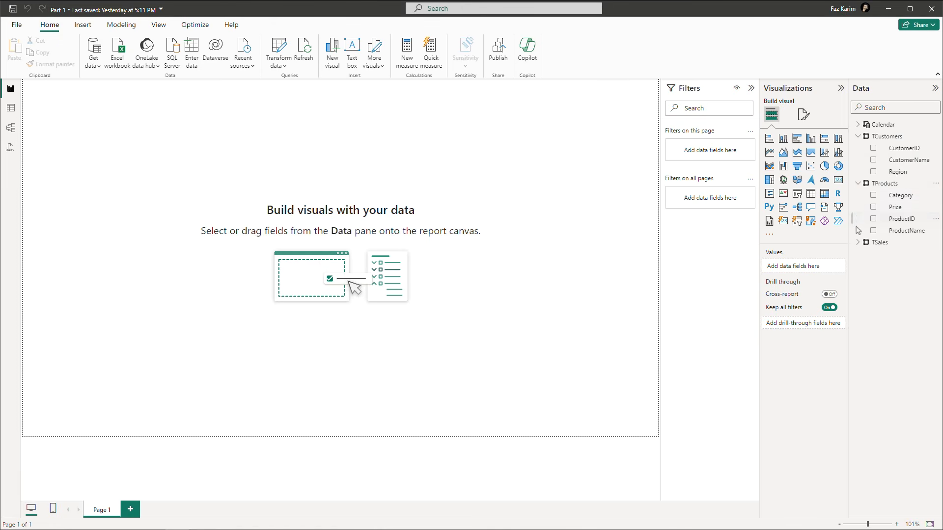
{"action": "left_click", "coordinate": [858, 242]}
{"action": "left_click", "coordinate": [877, 267]}
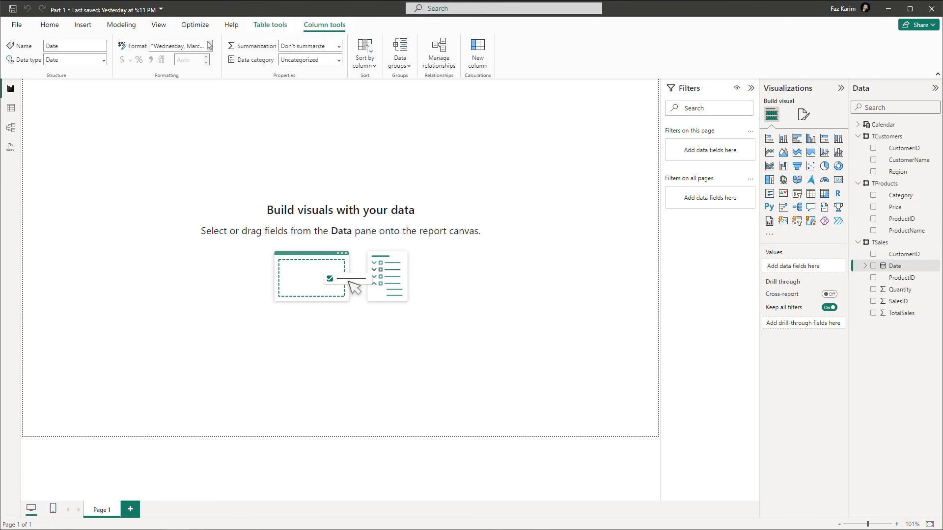
{"action": "left_click", "coordinate": [210, 46]}
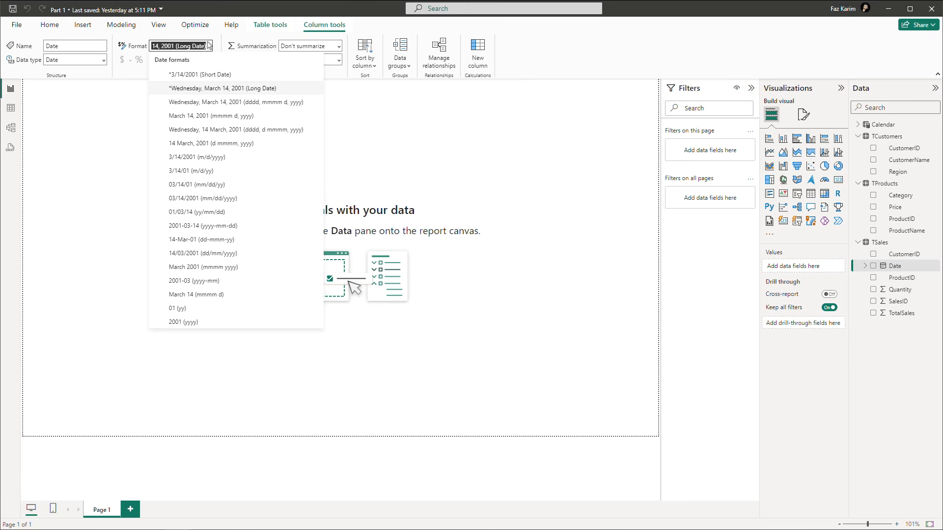
{"action": "left_click", "coordinate": [198, 75]}
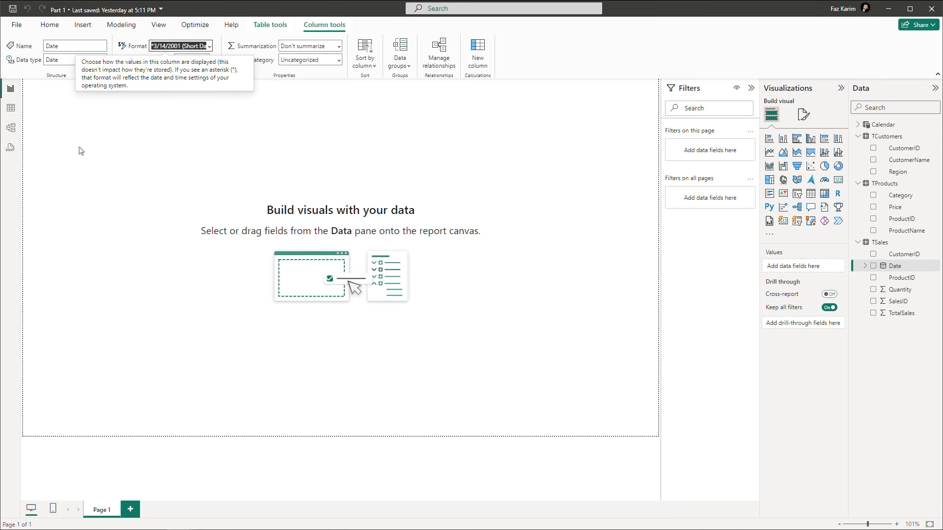
{"action": "left_click", "coordinate": [12, 128]}
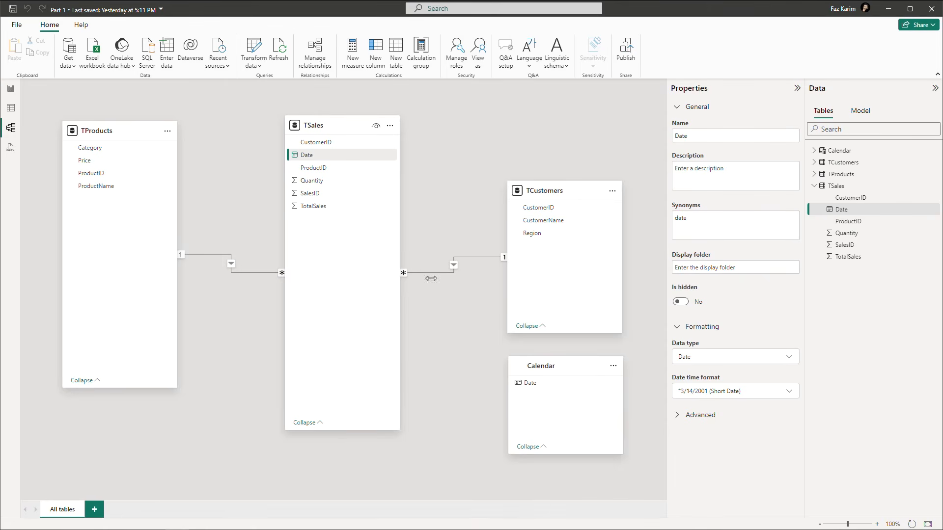
{"action": "left_click_drag", "start_coordinate": [536, 388], "coordinate": [340, 159]}
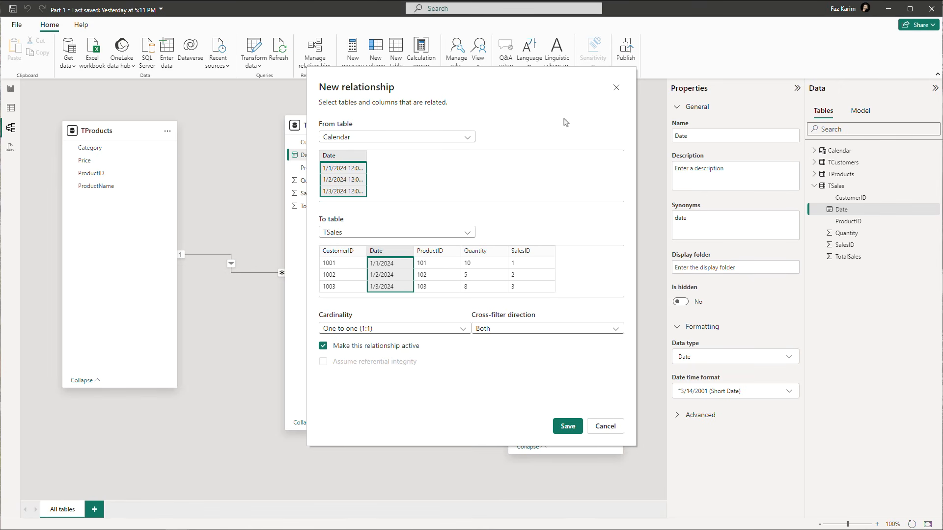
{"action": "left_click", "coordinate": [613, 88]}
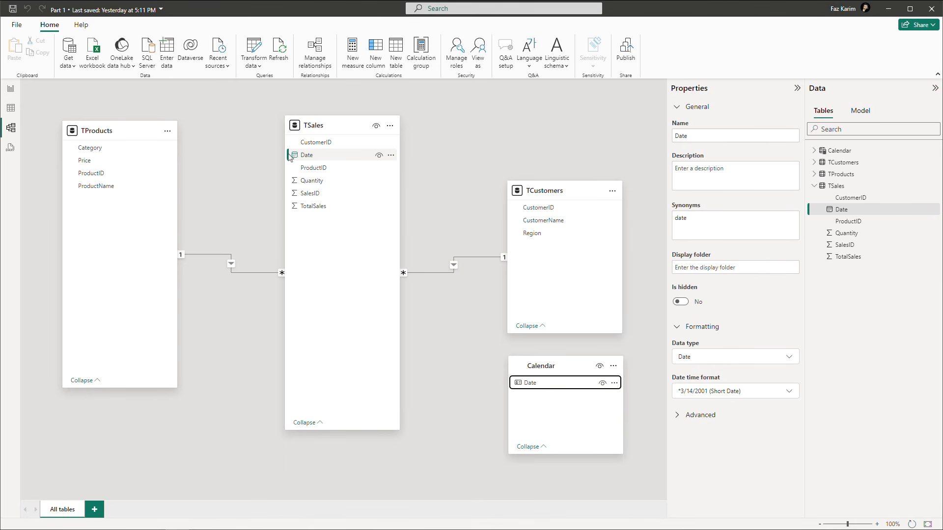
Add a calculated column to the Calendar table in Table view: Month Number = MONTH('Calendar'[Date]).
{"action": "left_click", "coordinate": [17, 113]}
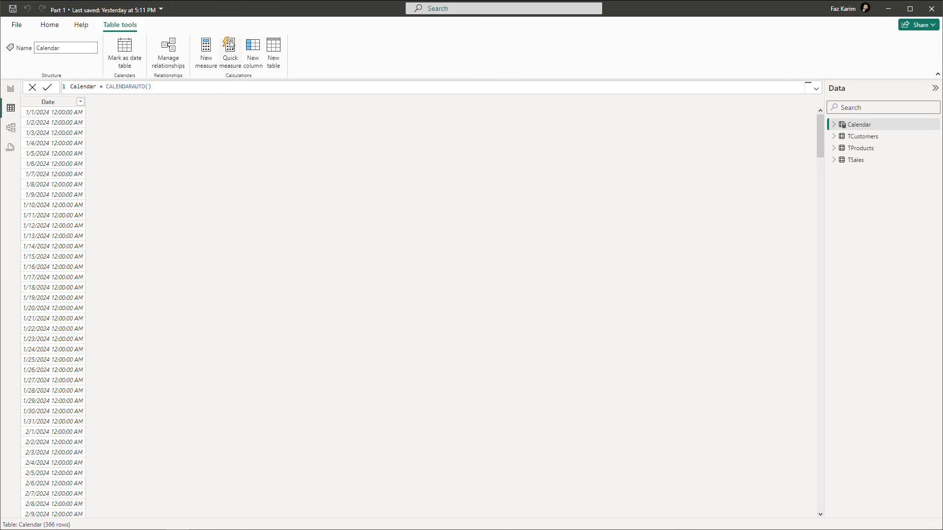
{"action": "left_click", "coordinate": [256, 46]}
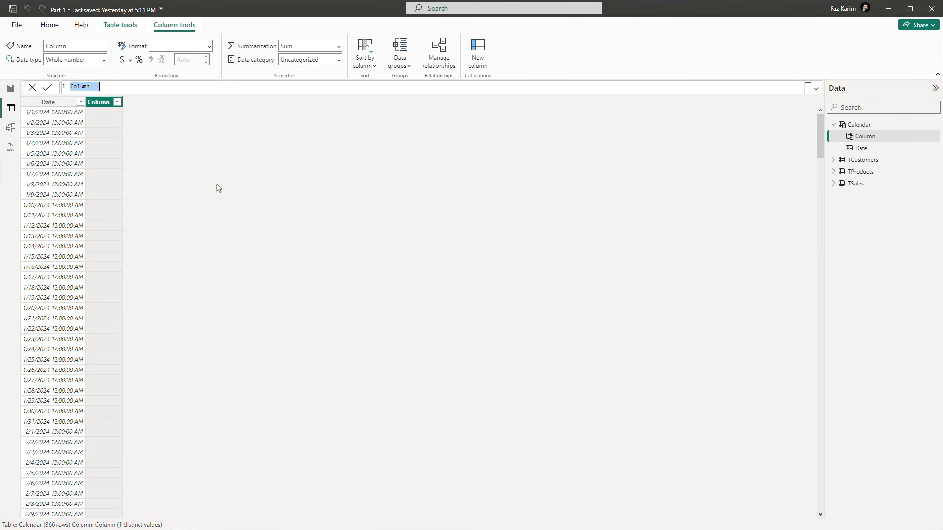
{"action": "type", "text": "M"}
{"action": "type", "text": "onth Number = Month"}
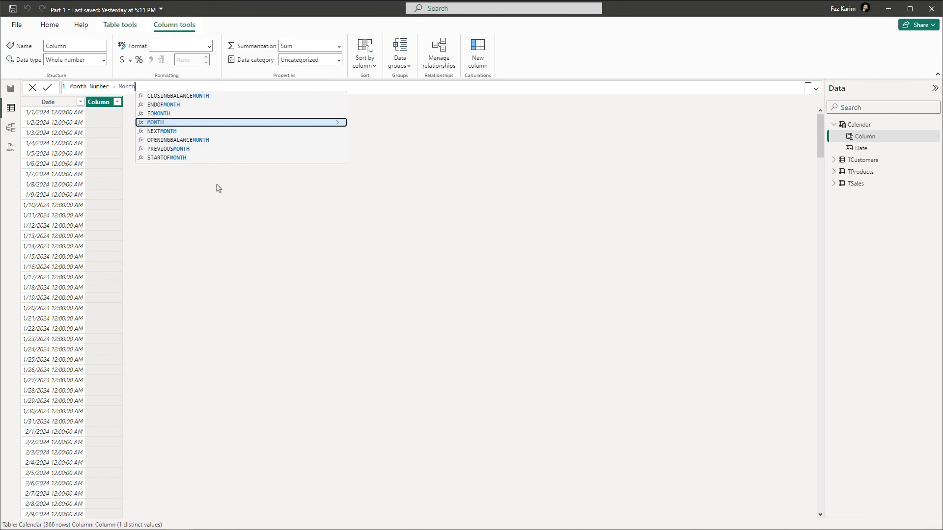
{"action": "key", "text": "Tab"}
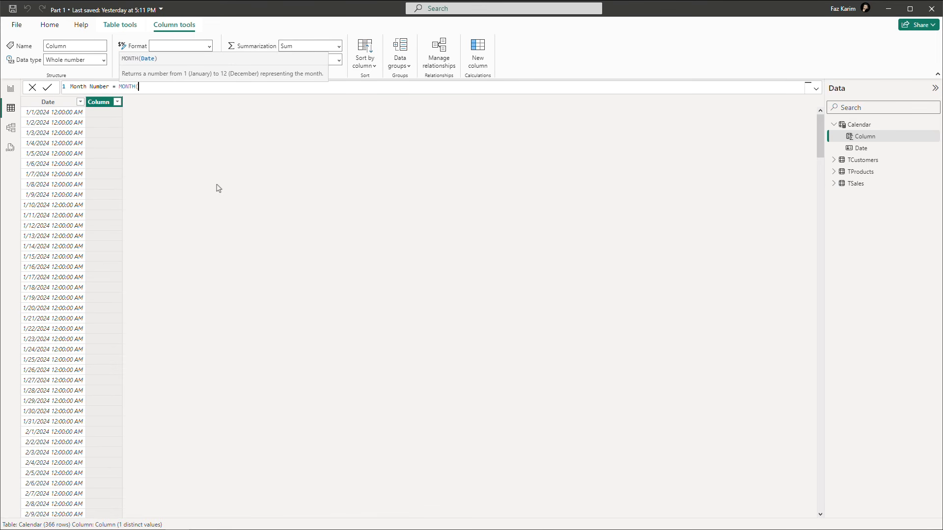
{"action": "type", "text": "dat"}
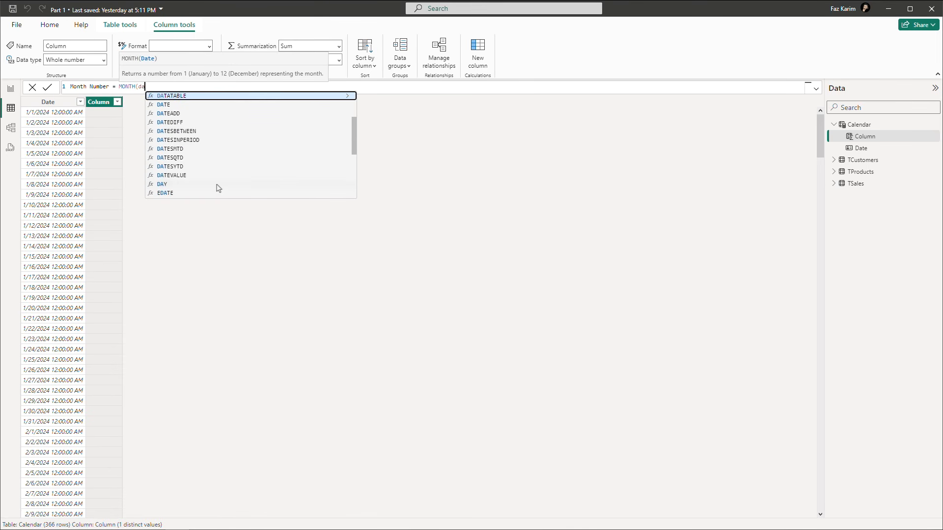
{"action": "key", "text": "BackSpace"}
{"action": "key", "text": "BackSpace"}
{"action": "key", "text": "BackSpace"}
{"action": "type", "text": "cae"}
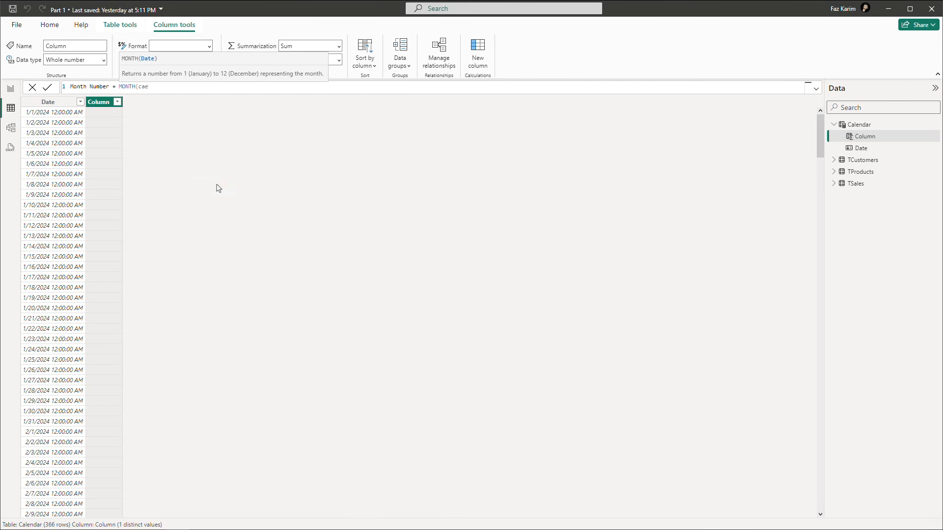
{"action": "key", "text": "BackSpace"}
{"action": "type", "text": "l"}
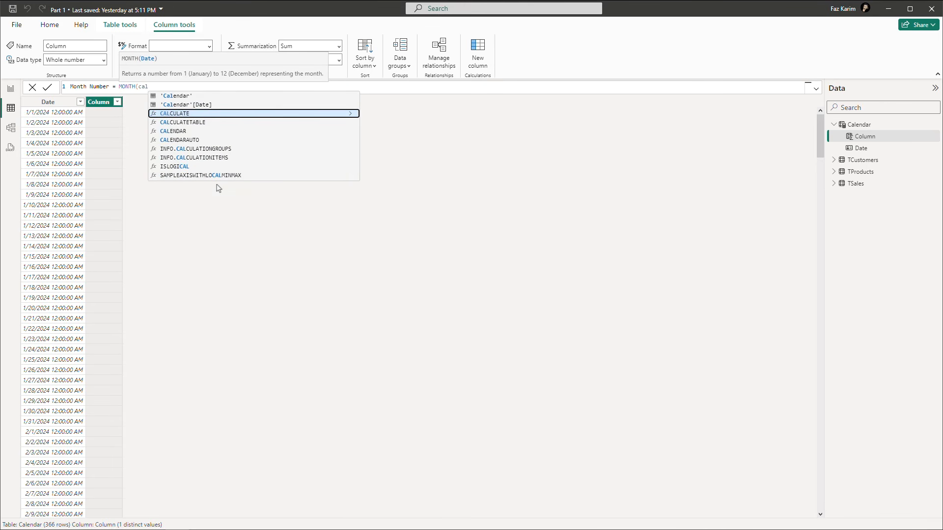
{"action": "key", "text": "Up"}
{"action": "key", "text": "Tab"}
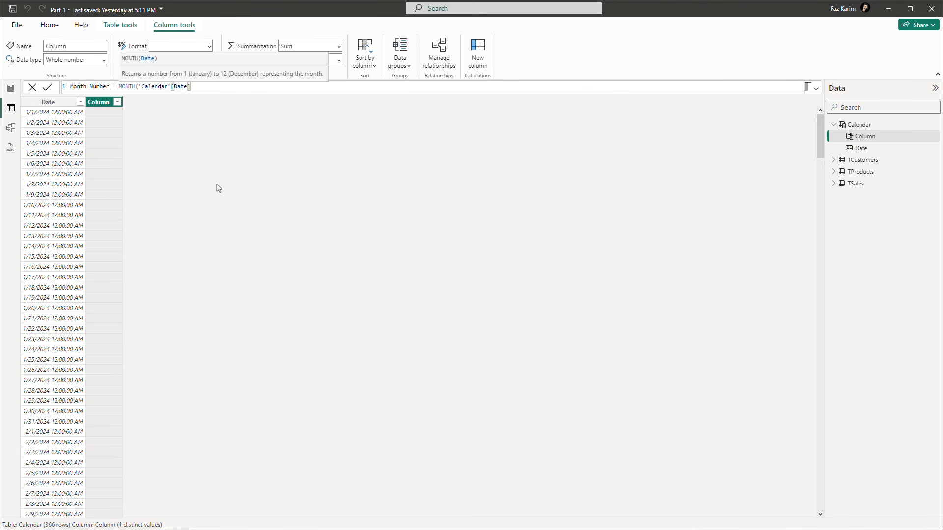
{"action": "type", "text": ")"}
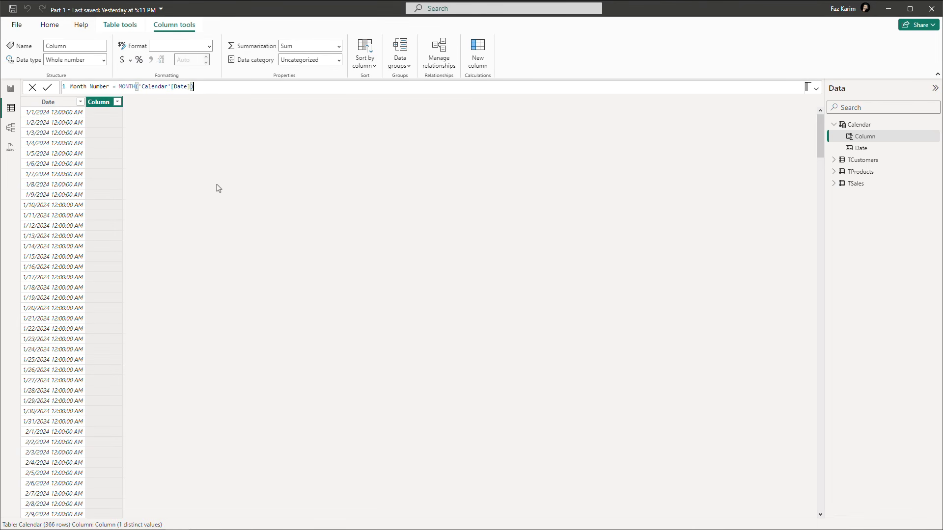
{"action": "key", "text": "Return"}
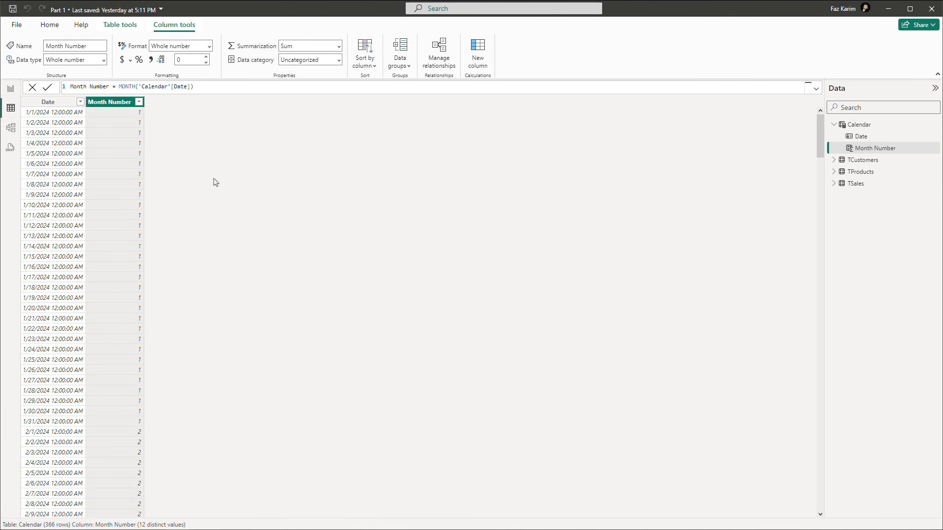
Set the data type of the Calendar table's Date column to Date.
{"action": "left_click", "coordinate": [104, 59]}
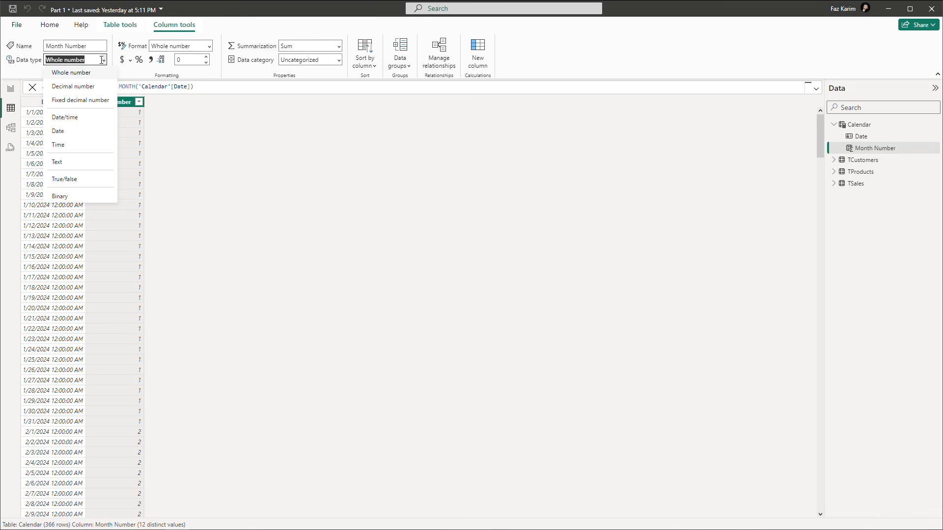
{"action": "left_click", "coordinate": [104, 61]}
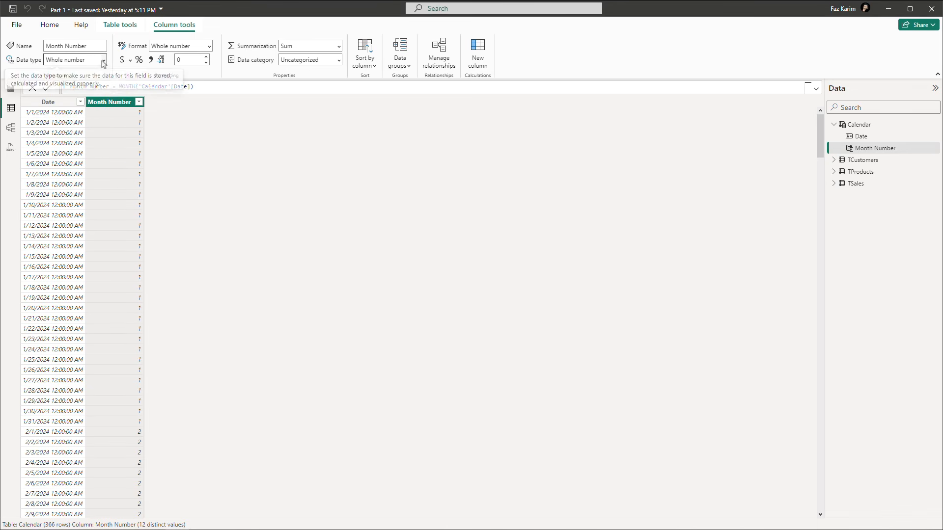
{"action": "left_click", "coordinate": [49, 102]}
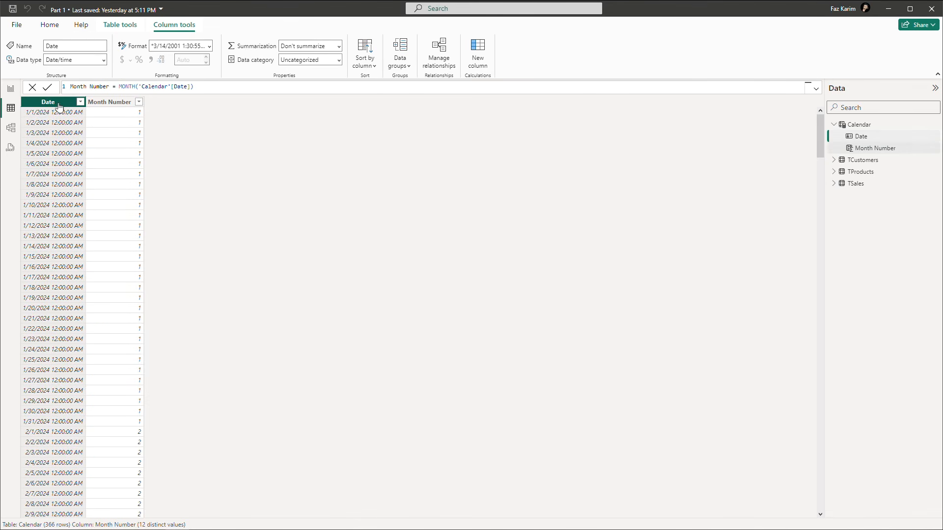
{"action": "left_click", "coordinate": [104, 60]}
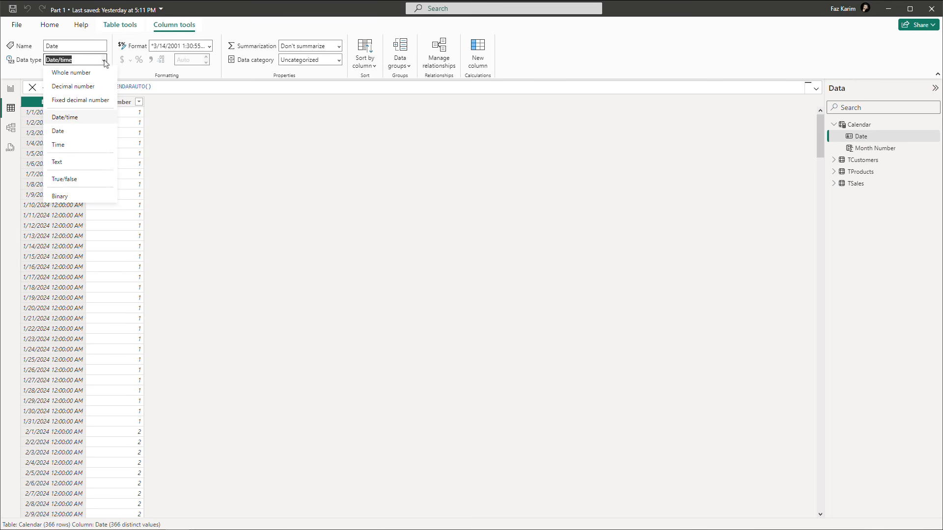
{"action": "left_click", "coordinate": [64, 135]}
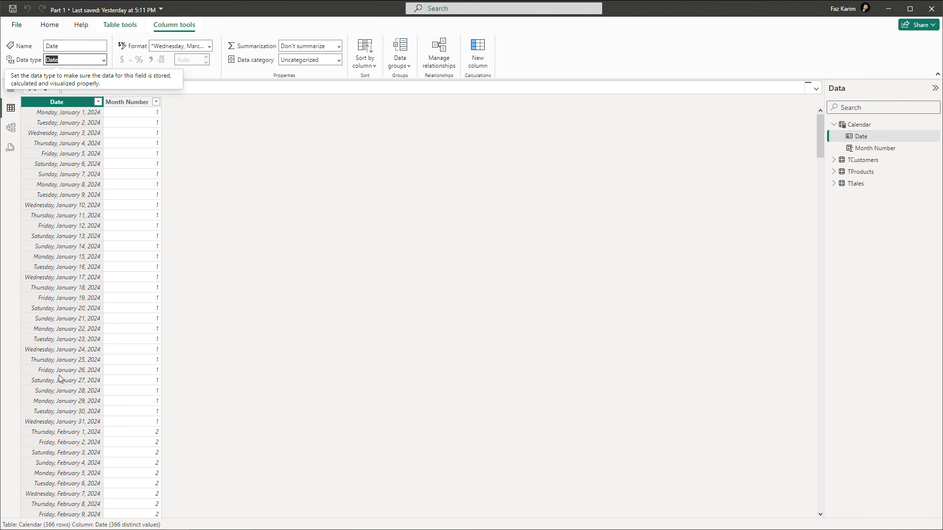
Add the calculated column Month Name = FORMAT('Calendar'[Date], "mmmm") to the Calendar table and sort it by Month Number.
{"action": "left_click", "coordinate": [123, 103]}
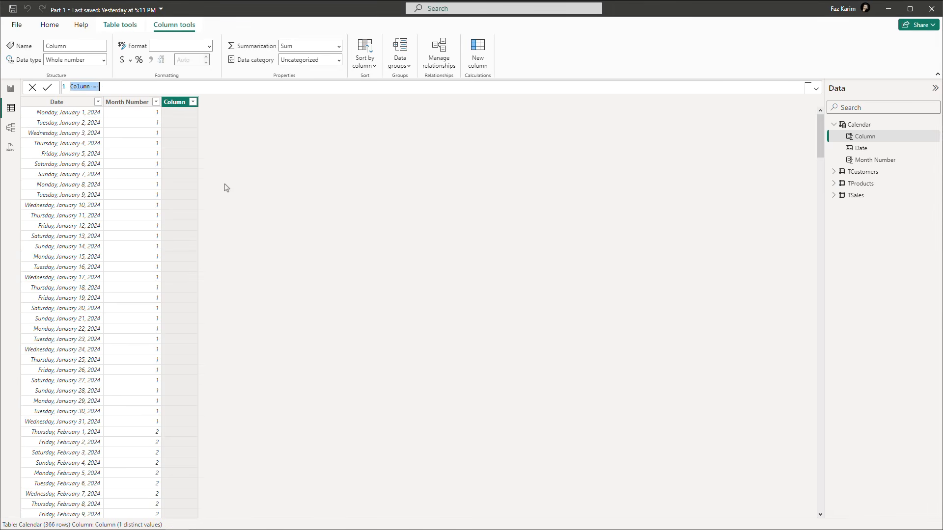
{"action": "type", "text": "Month Name = FORMAT("}
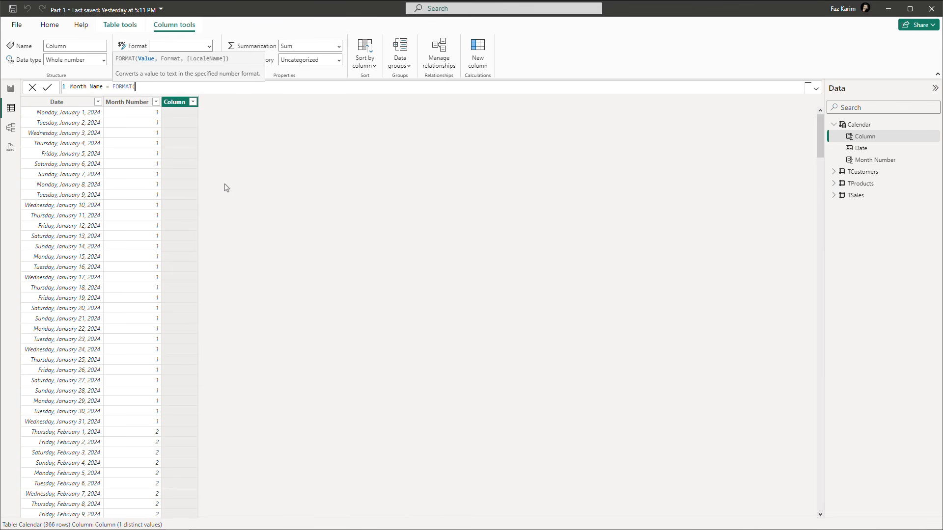
{"action": "type", "text": "cal"}
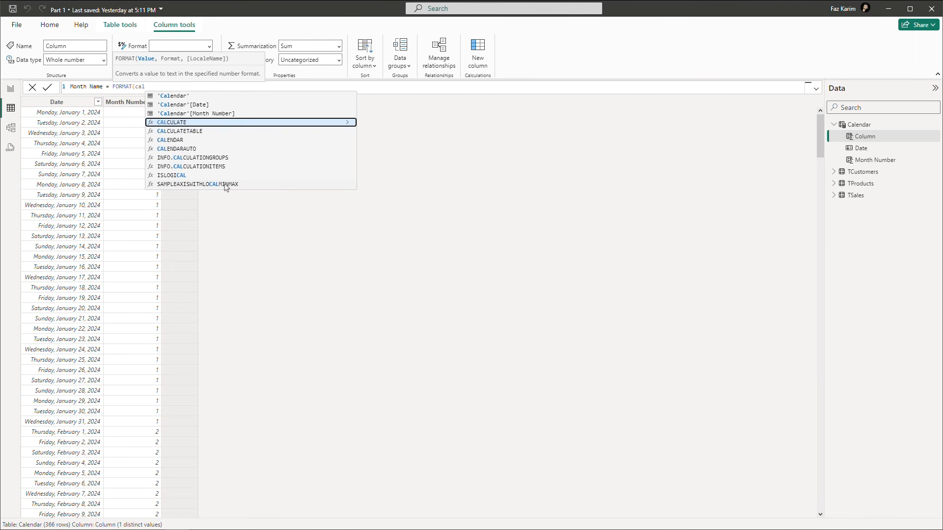
{"action": "key", "text": "Up"}
{"action": "key", "text": "Up"}
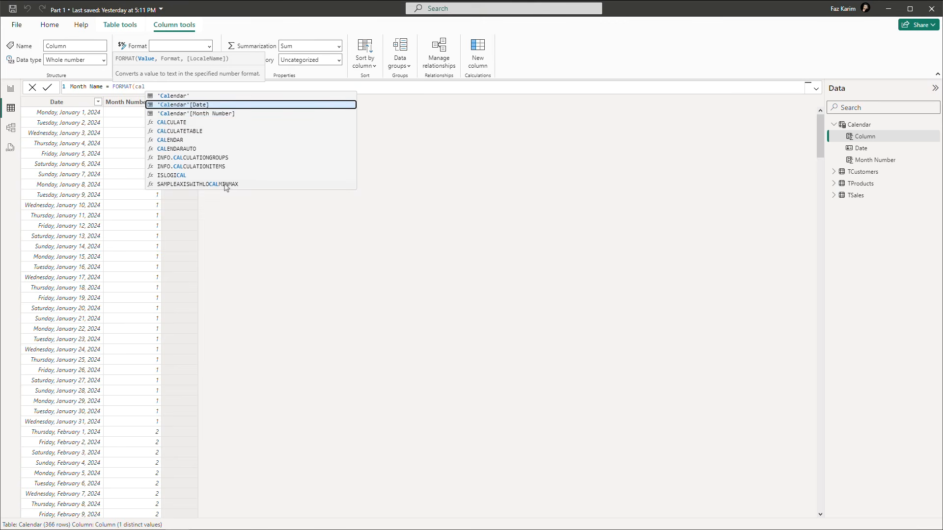
{"action": "key", "text": "Tab"}
{"action": "type", "text": ","}
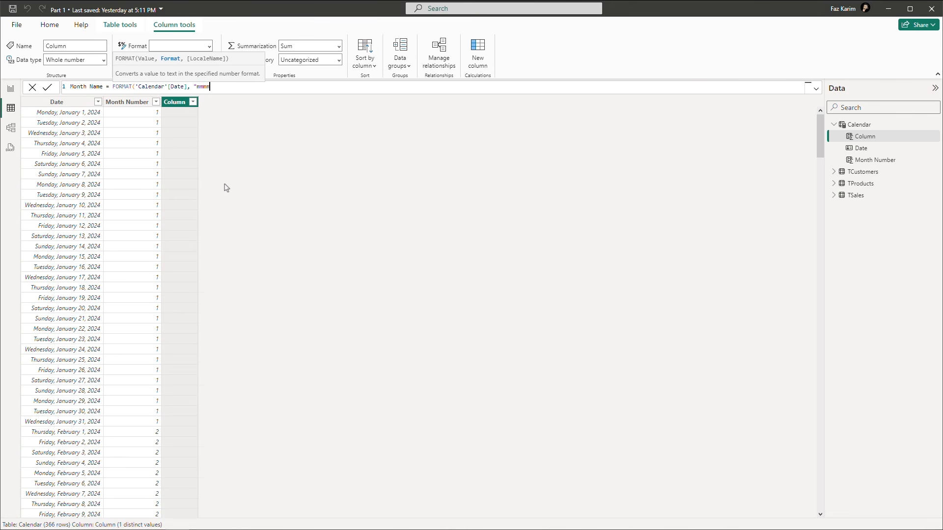
{"action": "type", "text": "\"mmmm"}
{"action": "key", "text": "shift+Return"}
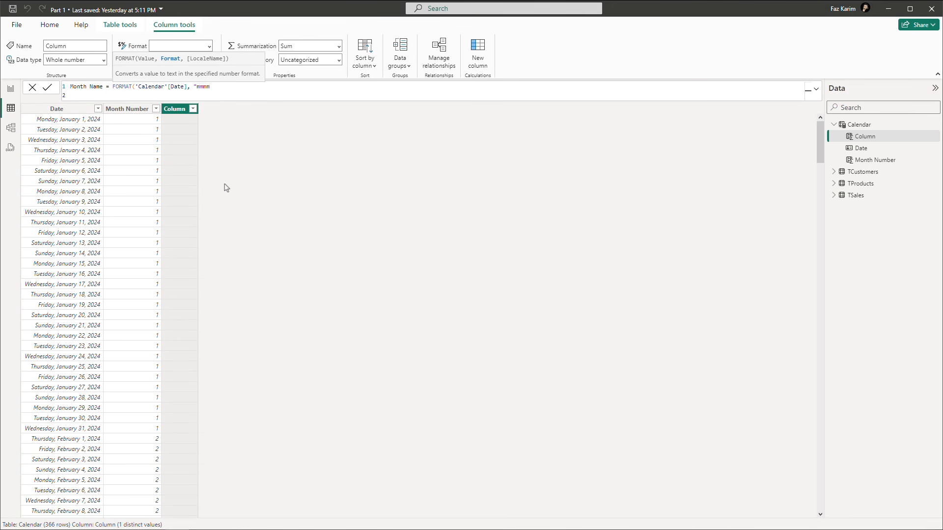
{"action": "left_click", "coordinate": [237, 90]}
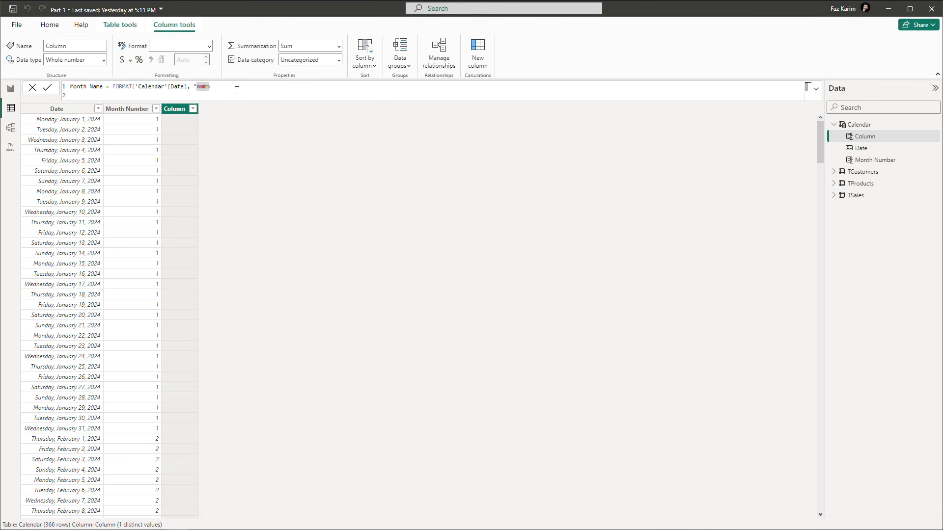
{"action": "type", "text": "\")"}
{"action": "key", "text": "Return"}
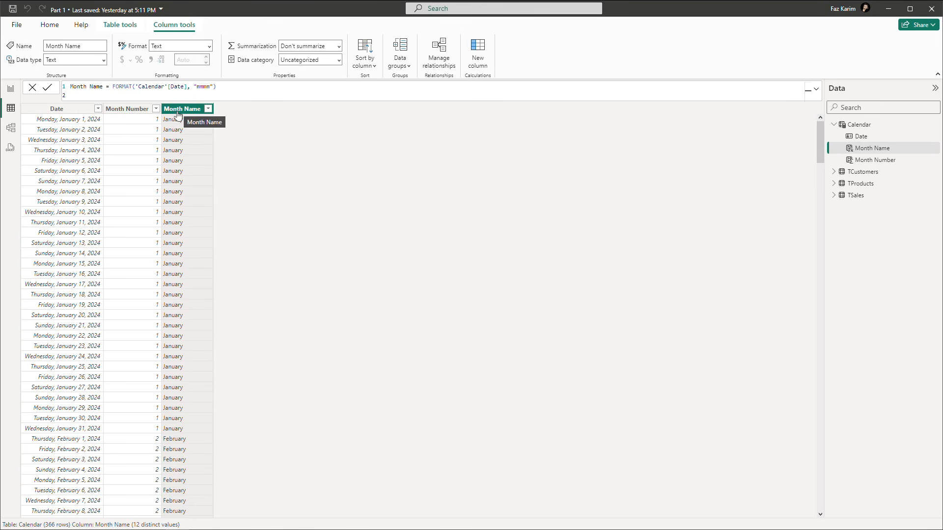
{"action": "left_click", "coordinate": [373, 72]}
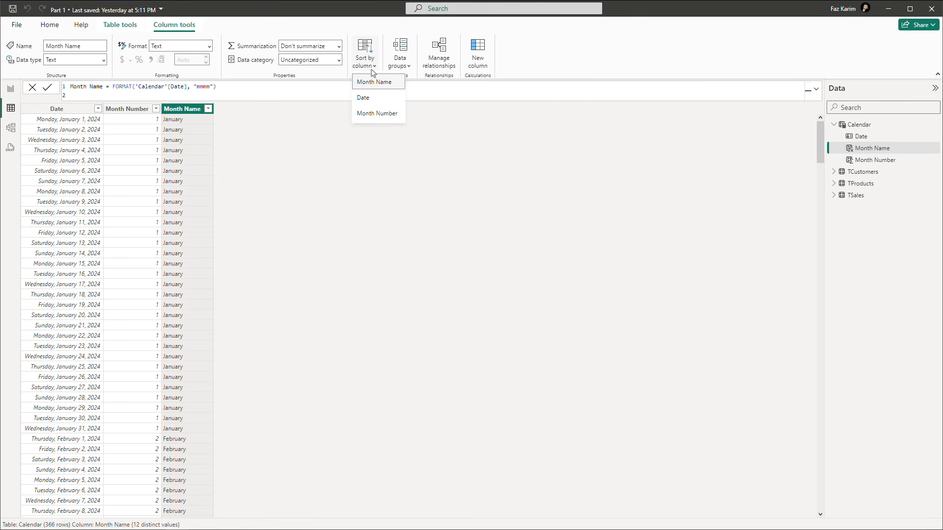
{"action": "left_click", "coordinate": [366, 114]}
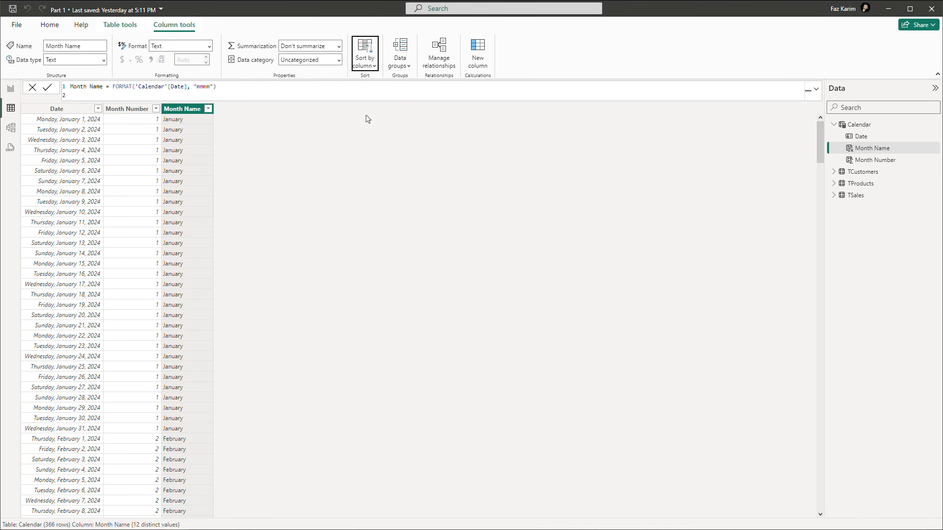
Add another calculated column to the Calendar table: Year = YEAR('Calendar'[Date]).
{"action": "left_click", "coordinate": [469, 66]}
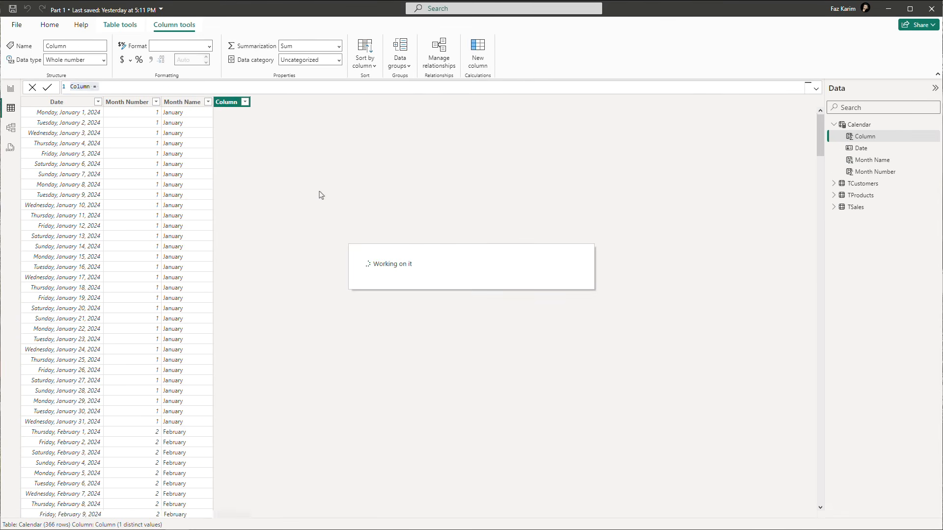
{"action": "key", "text": "BackSpace"}
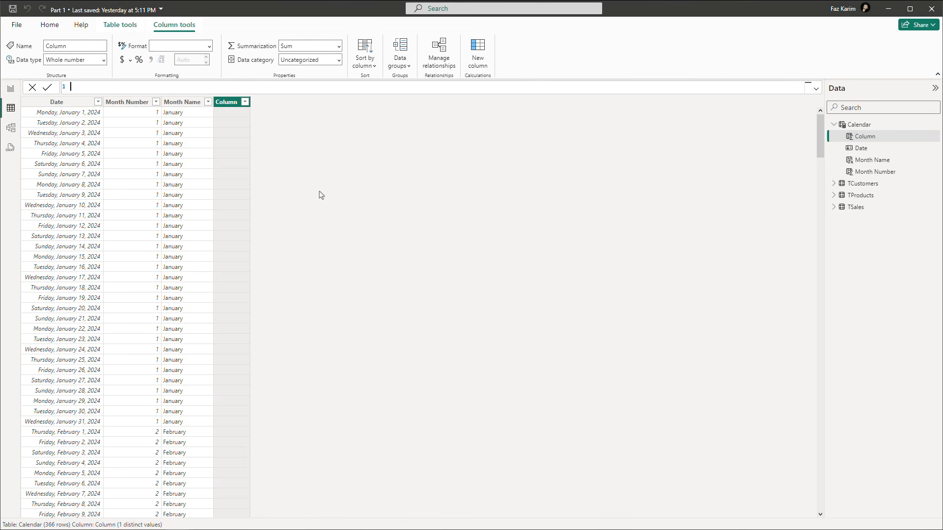
{"action": "type", "text": "Year = Year"}
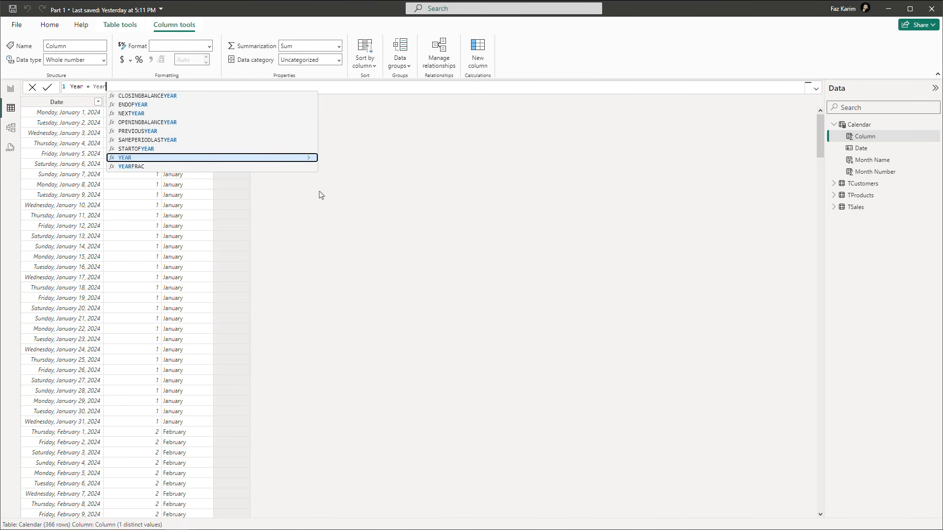
{"action": "key", "text": "Tab"}
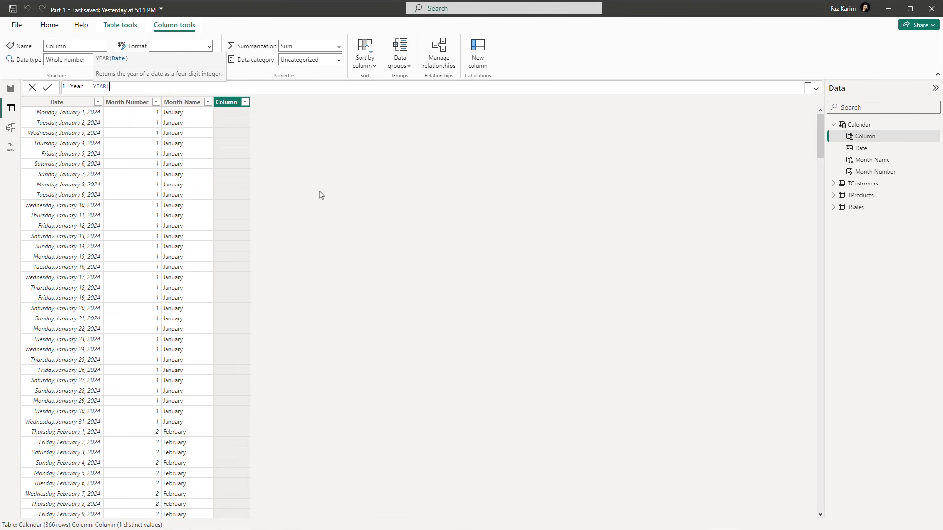
{"action": "type", "text": "cal"}
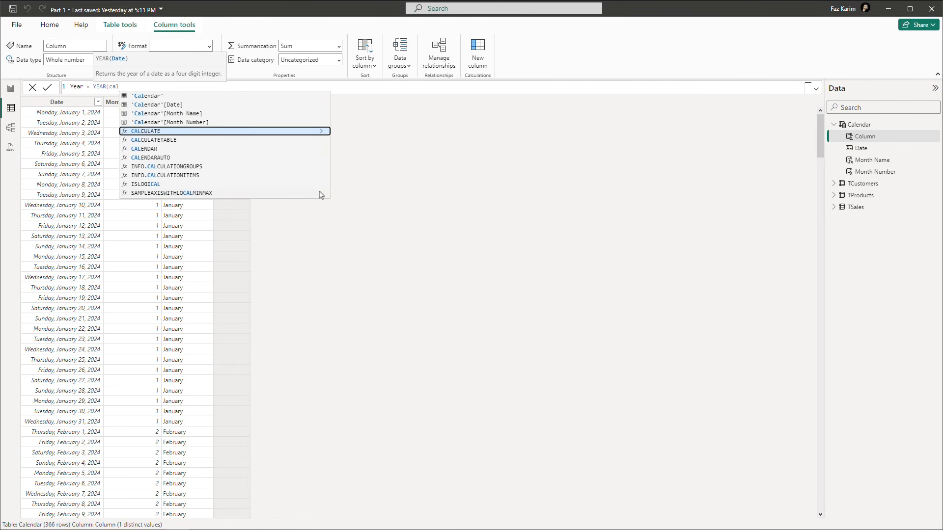
{"action": "key", "text": "Up"}
{"action": "key", "text": "Up"}
{"action": "key", "text": "Up"}
{"action": "key", "text": "Tab"}
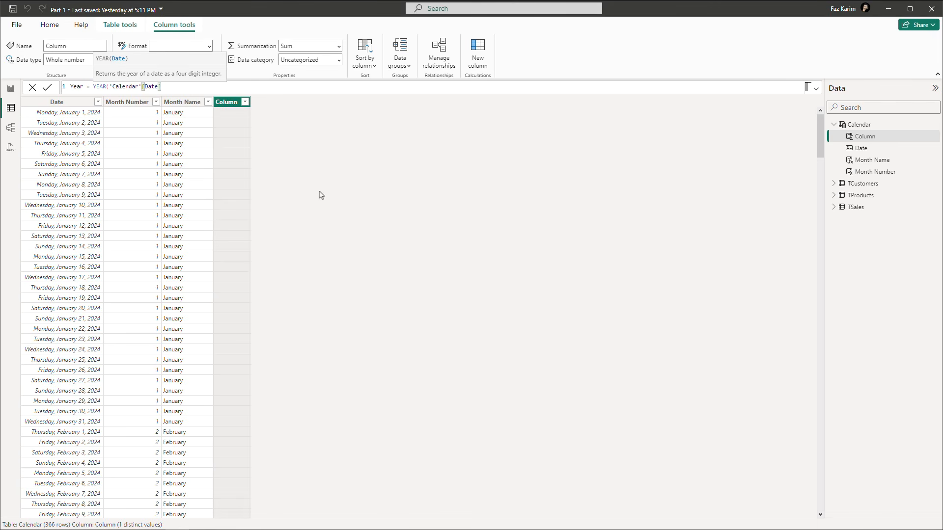
{"action": "type", "text": ")"}
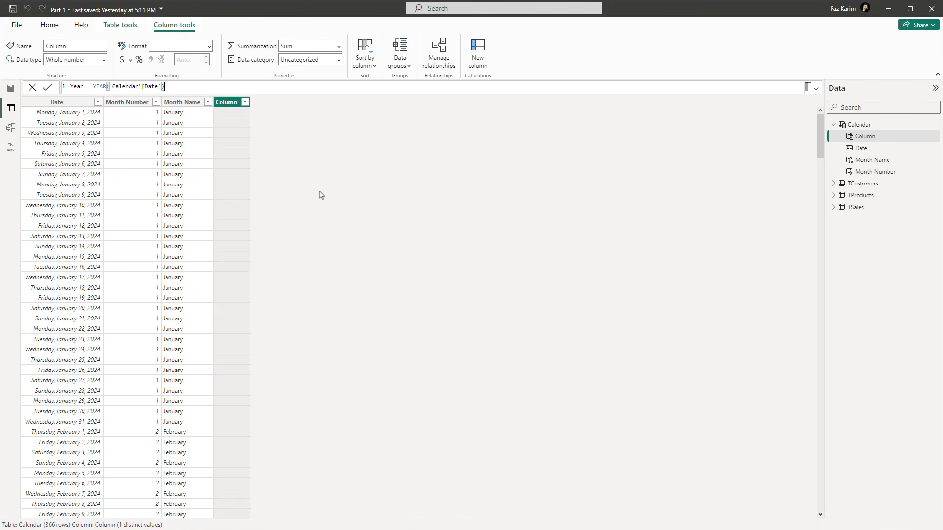
{"action": "key", "text": "Return"}
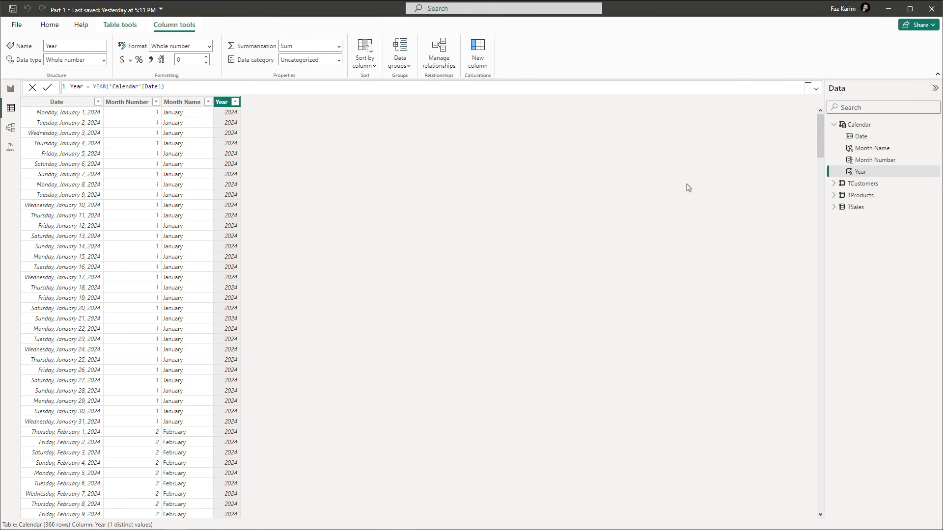
Look through the fields of the Calendar, TCustomers, TProducts and TSales tables in Report view.
{"action": "left_click_drag", "start_coordinate": [823, 168], "coordinate": [750, 168]}
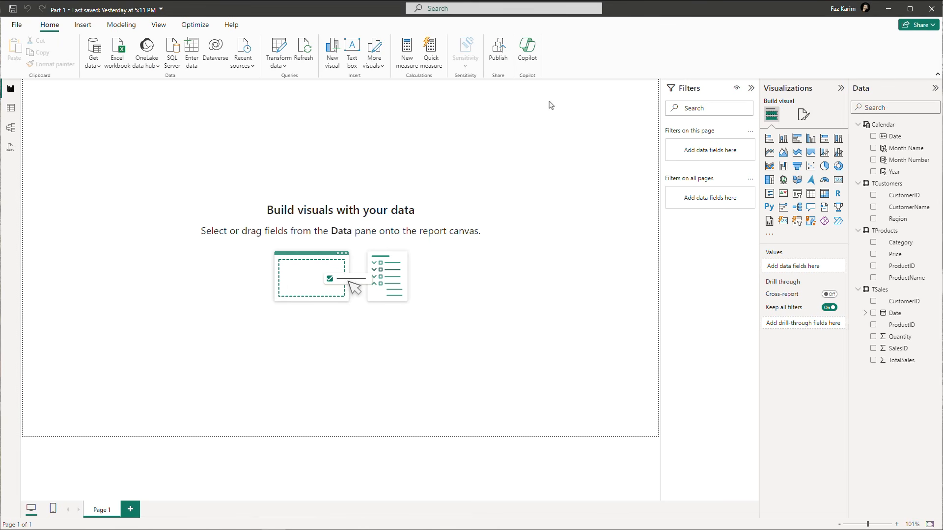
{"action": "left_click", "coordinate": [857, 126]}
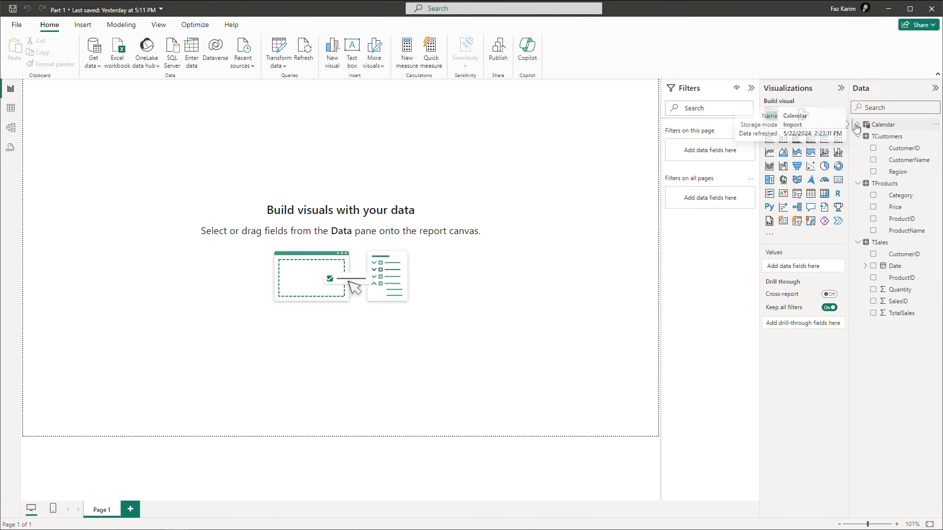
{"action": "left_click", "coordinate": [858, 126]}
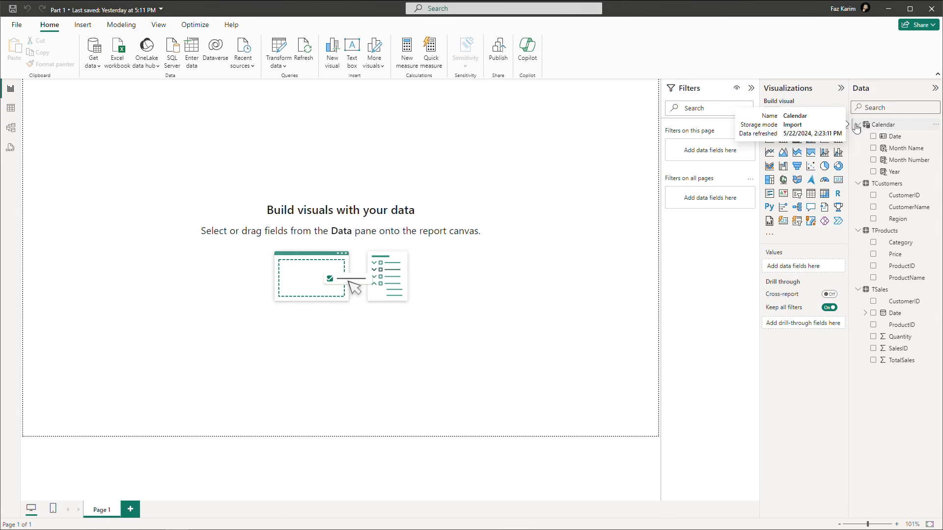
{"action": "left_click", "coordinate": [860, 184]}
{"action": "left_click", "coordinate": [859, 184]}
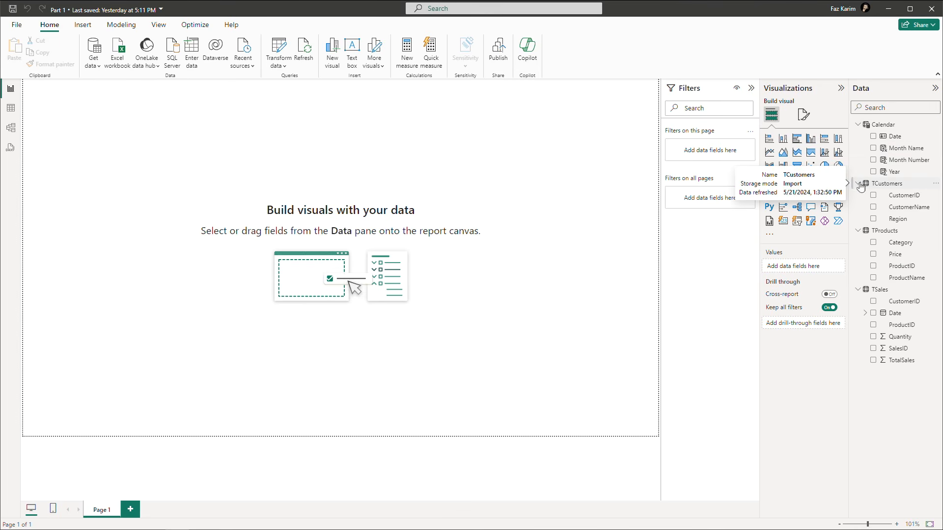
{"action": "left_click", "coordinate": [859, 232]}
{"action": "left_click", "coordinate": [860, 232]}
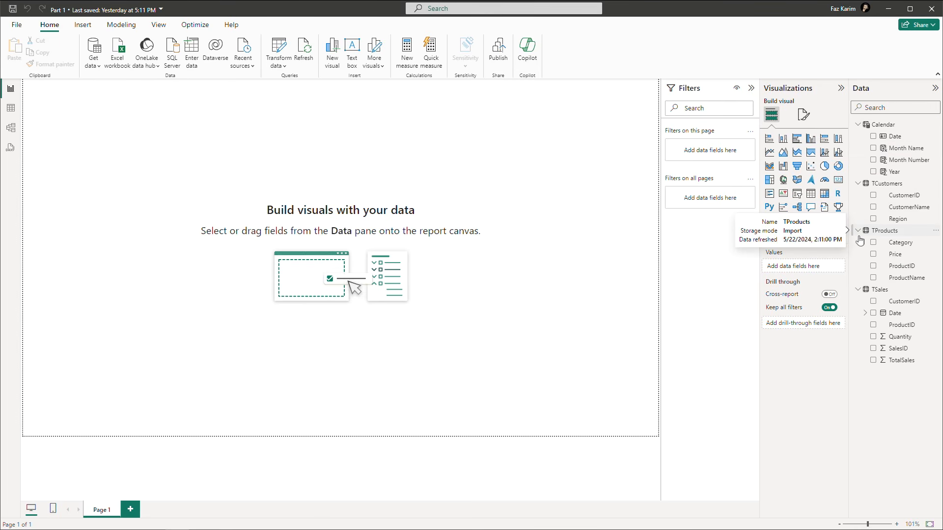
{"action": "left_click", "coordinate": [860, 291]}
{"action": "left_click", "coordinate": [860, 290]}
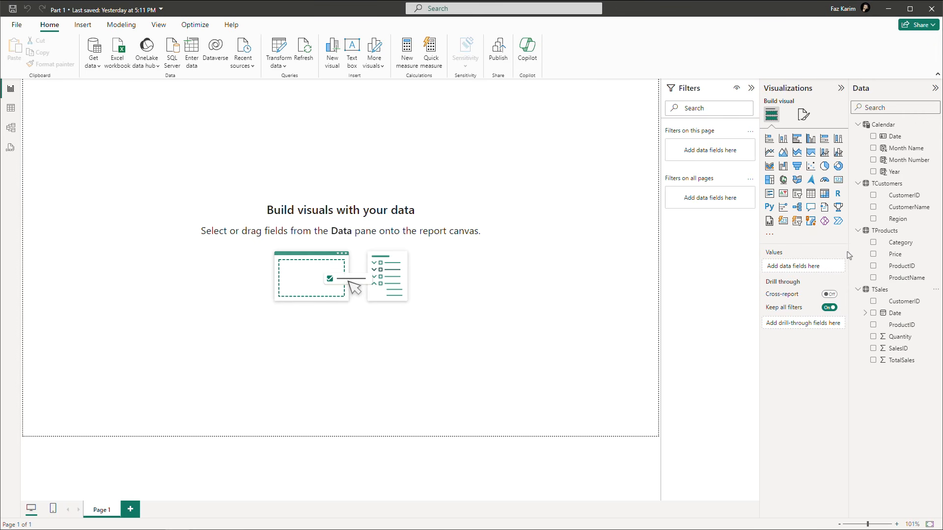
{"action": "mouse_move", "coordinate": [851, 247]}
{"action": "left_mouse_down"}
{"action": "mouse_move", "coordinate": [711, 252]}
{"action": "mouse_move", "coordinate": [844, 255]}
{"action": "left_mouse_up"}
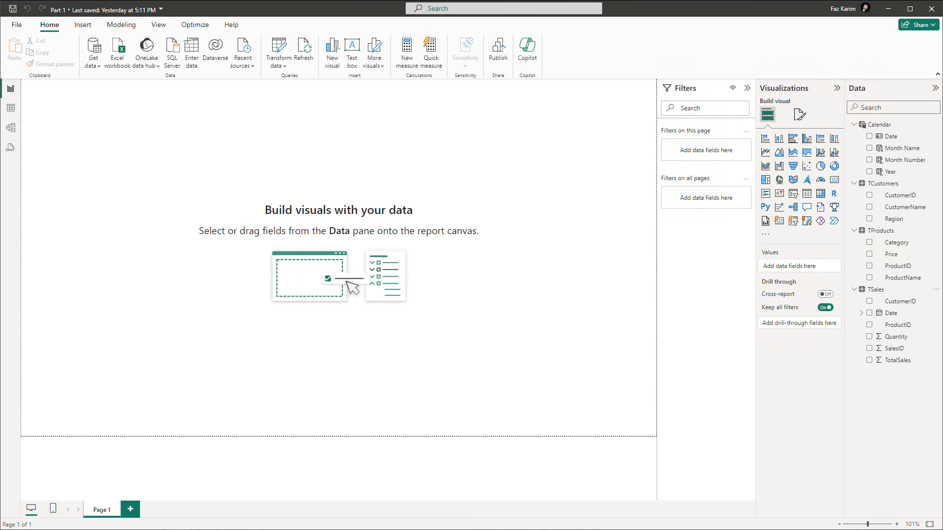
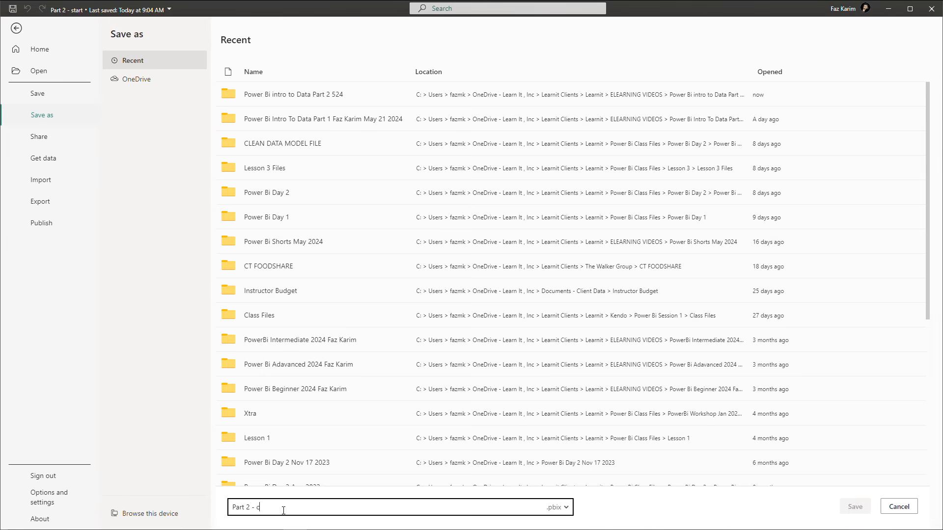
Save a copy of the report as "Part 2 - completed" in the recent folder "Power Bi intro to Data Part 2 524".
{"action": "type", "text": "ted"}
{"action": "left_click", "coordinate": [265, 103]}
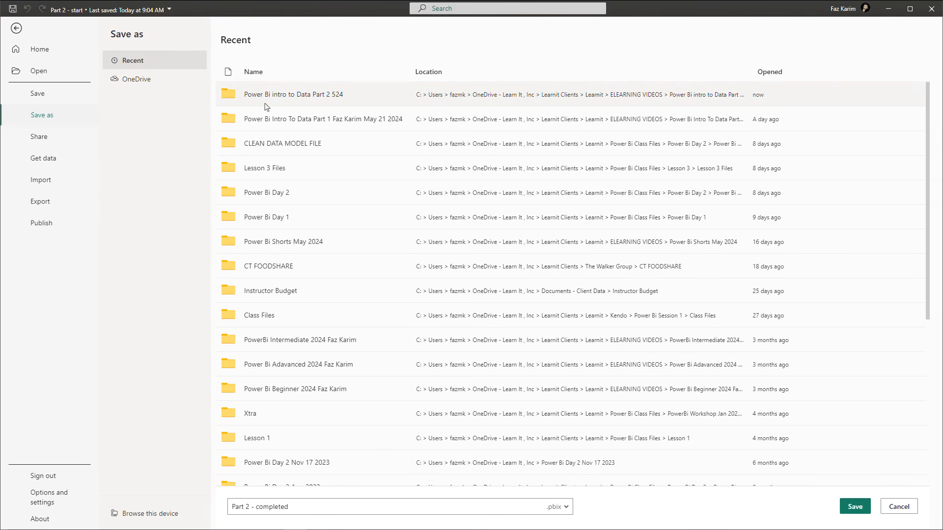
{"action": "left_click", "coordinate": [855, 507]}
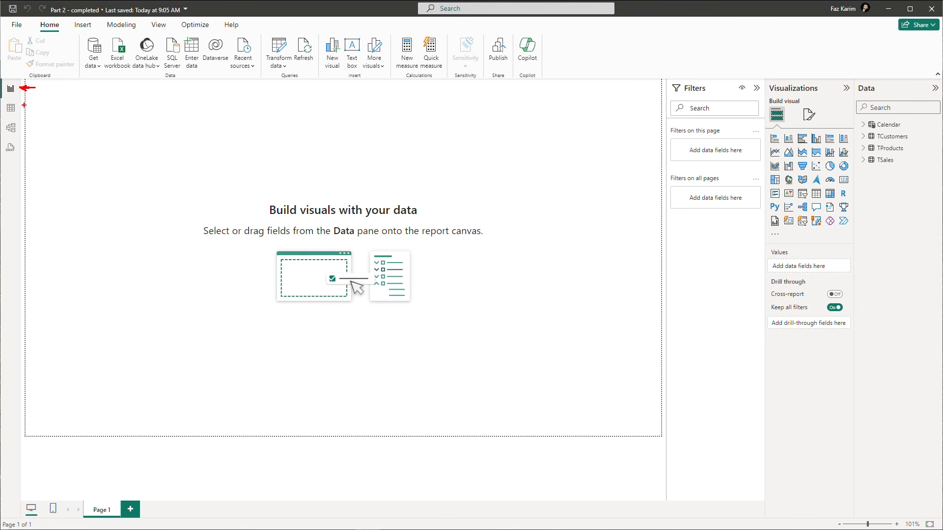
{"action": "mouse_move", "coordinate": [20, 107]}
{"action": "left_mouse_down"}
{"action": "mouse_move", "coordinate": [32, 107]}
{"action": "mouse_move", "coordinate": [28, 147]}
{"action": "left_mouse_up"}
{"action": "left_click_drag", "start_coordinate": [671, 77], "coordinate": [671, 68]}
{"action": "left_click_drag", "start_coordinate": [772, 77], "coordinate": [773, 69]}
{"action": "left_click_drag", "start_coordinate": [861, 77], "coordinate": [860, 71]}
{"action": "key", "text": "Escape"}
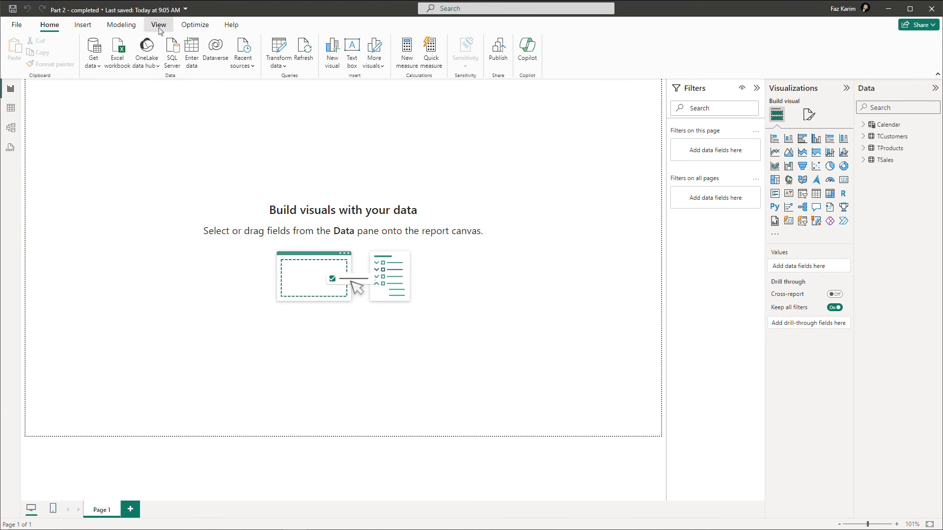
{"action": "left_click", "coordinate": [159, 24]}
{"action": "mouse_move", "coordinate": [299, 31]}
{"action": "left_mouse_down"}
{"action": "mouse_move", "coordinate": [335, 73]}
{"action": "mouse_move", "coordinate": [364, 80]}
{"action": "left_mouse_up"}
{"action": "left_click_drag", "start_coordinate": [347, 41], "coordinate": [360, 53]}
{"action": "key", "text": "Escape"}
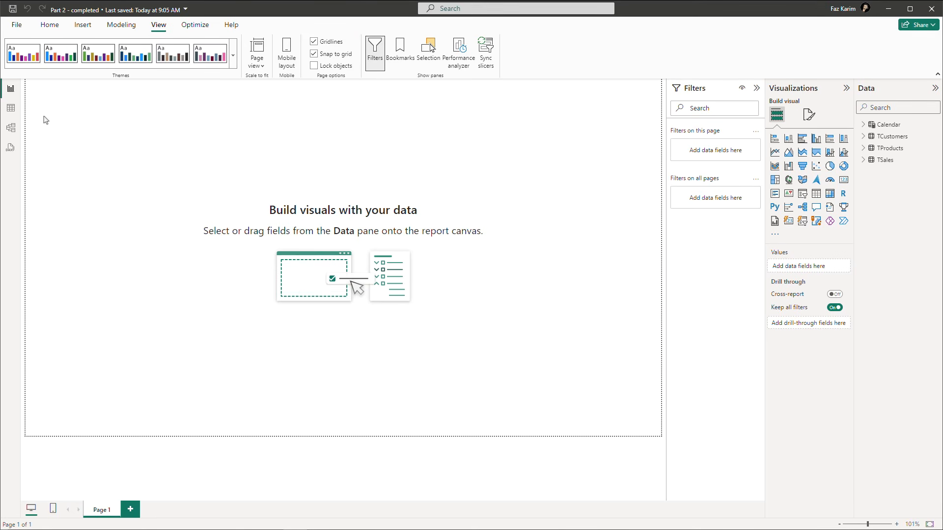
Review the Calendar table in Table view, checking the formulas behind the table and its Month Name, Month Number and Year columns.
{"action": "left_click", "coordinate": [18, 112]}
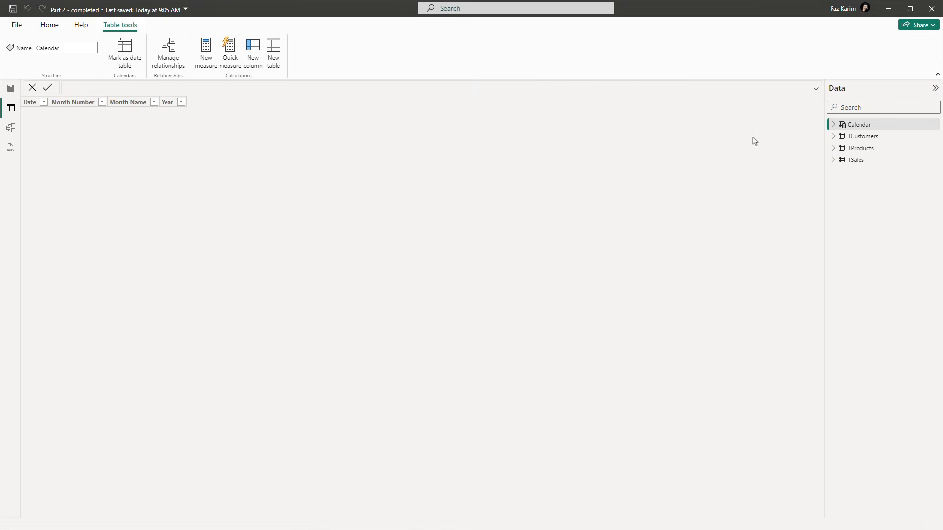
{"action": "left_click", "coordinate": [859, 129]}
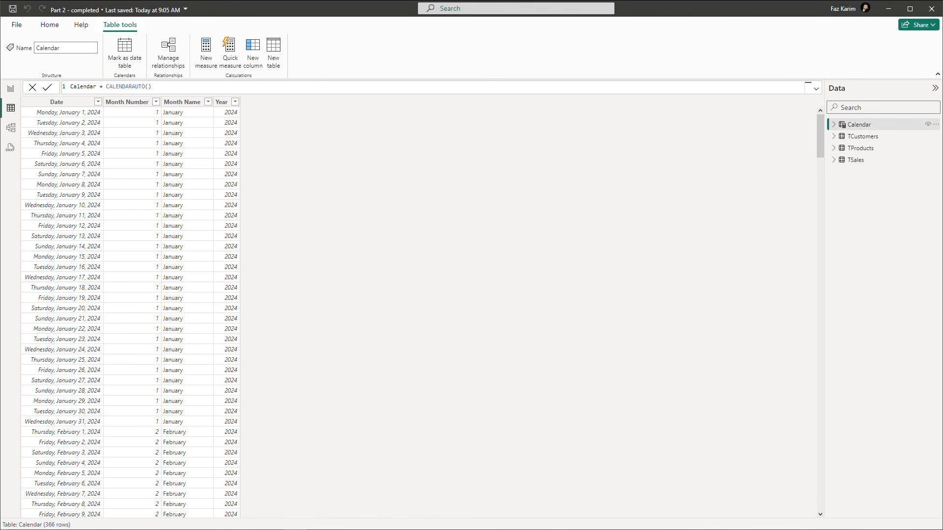
{"action": "type", "text": ")"}
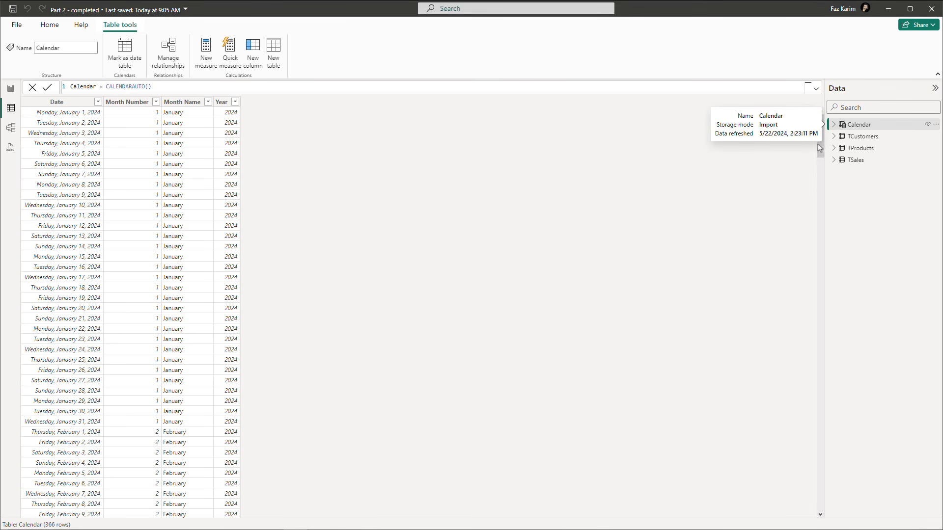
{"action": "left_click", "coordinate": [834, 125]}
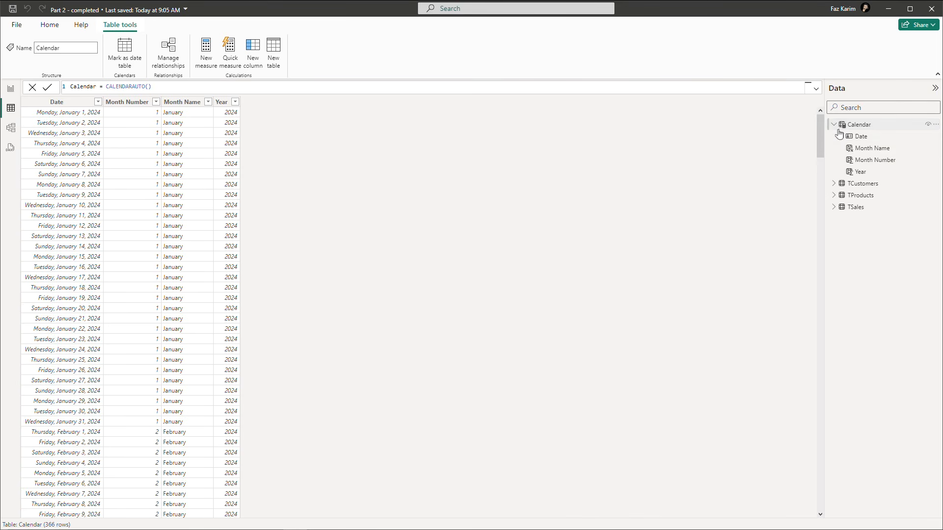
{"action": "left_click", "coordinate": [869, 150]}
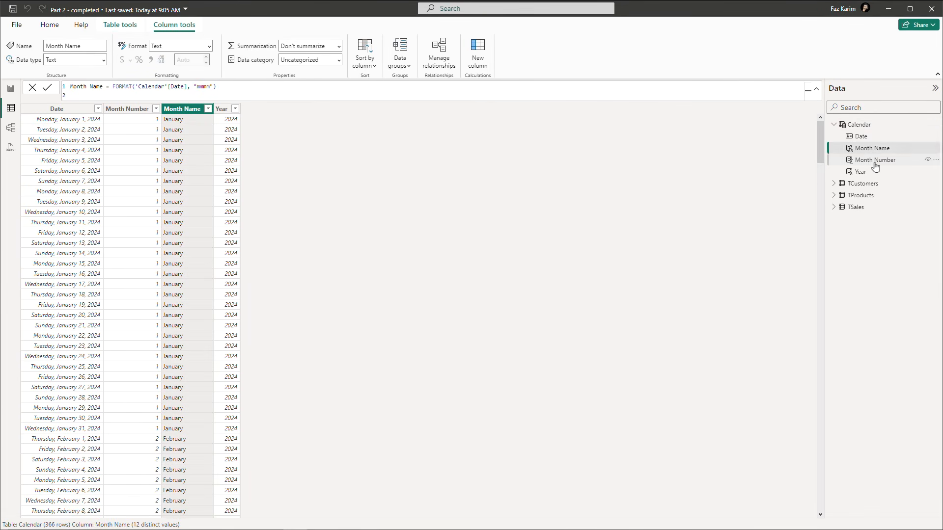
{"action": "left_click", "coordinate": [874, 162]}
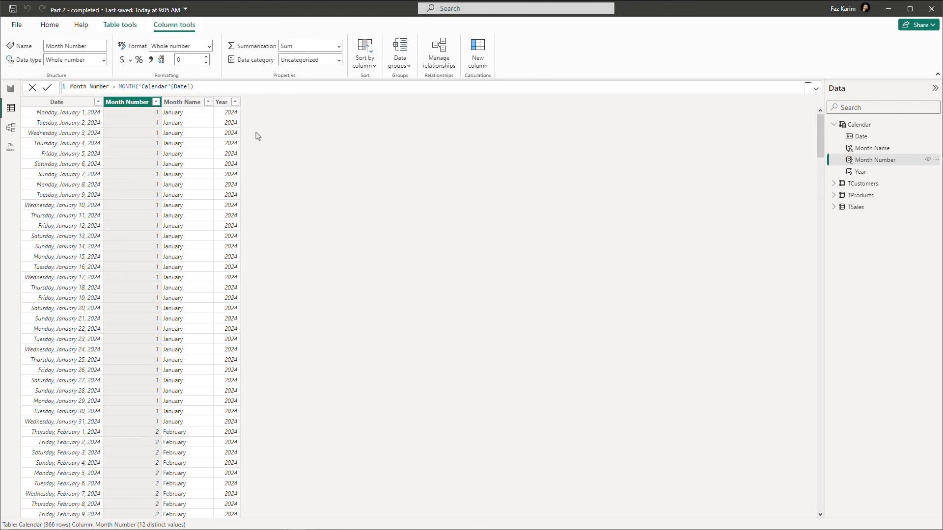
{"action": "left_click", "coordinate": [869, 175]}
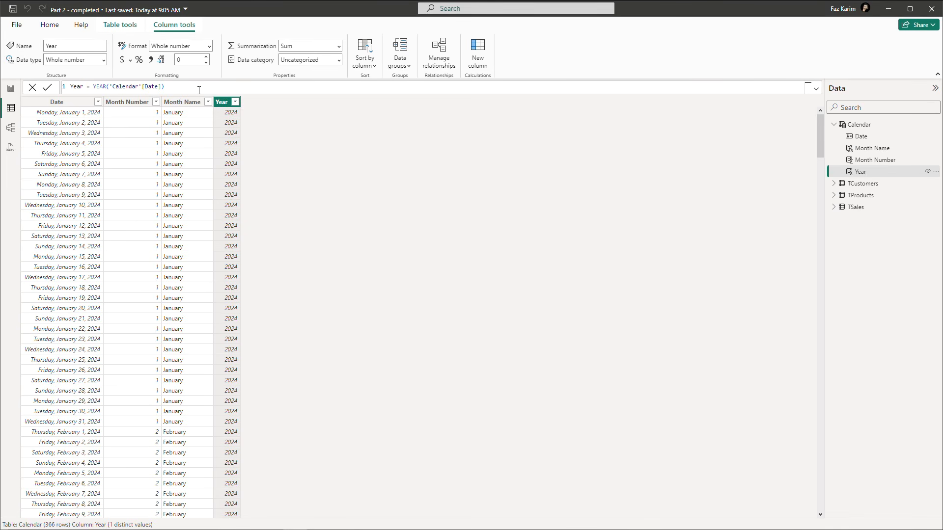
Set the Calendar table's Month Name column to sort by Month Number.
{"action": "left_click", "coordinate": [181, 103]}
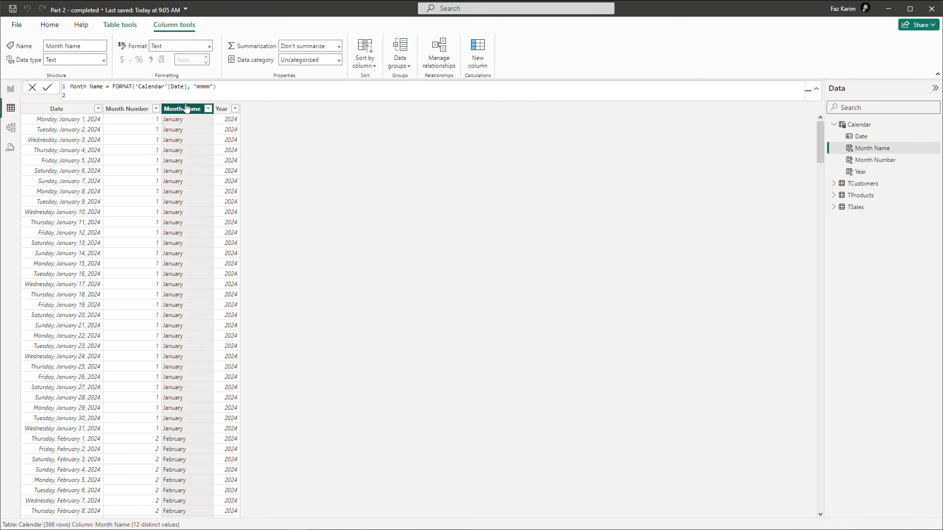
{"action": "left_click", "coordinate": [366, 58]}
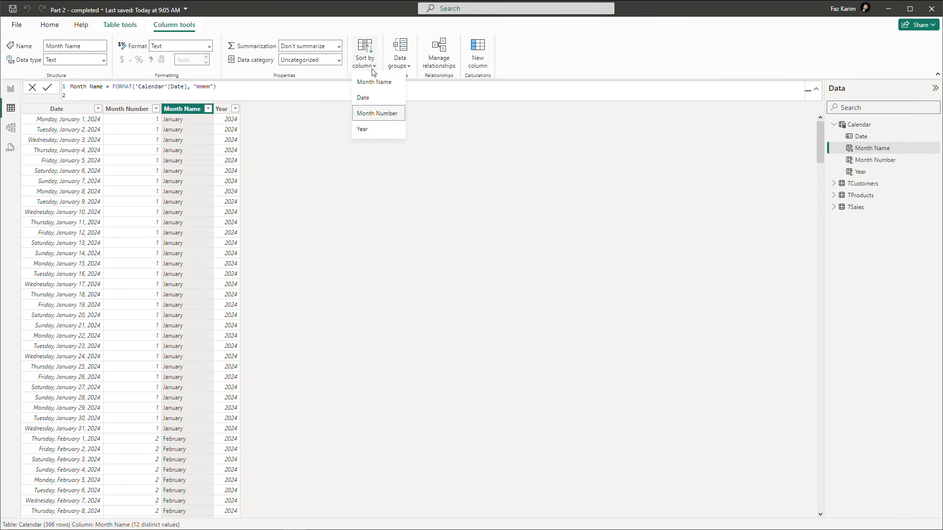
{"action": "left_click", "coordinate": [391, 115]}
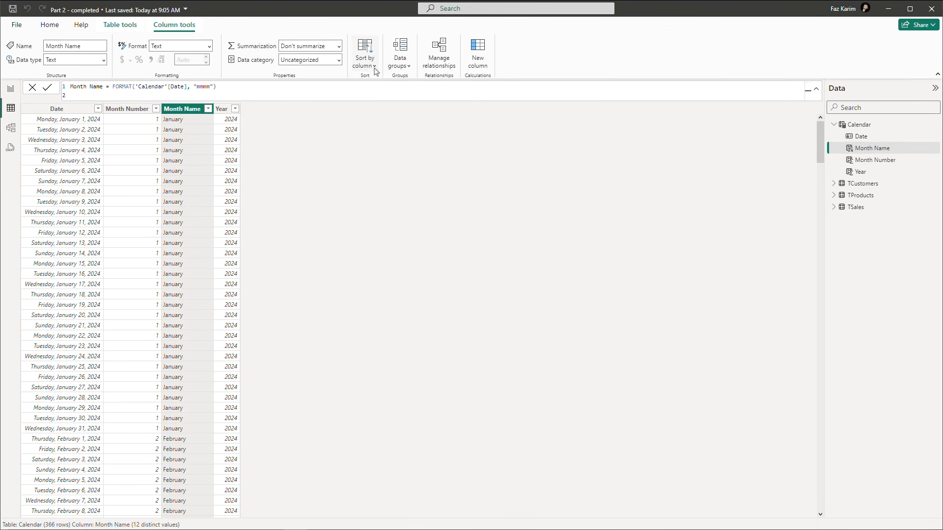
Look over the data in the TCustomers, TProducts and TSales tables, checking their CustomerID and ProductID columns.
{"action": "left_click", "coordinate": [834, 124]}
{"action": "left_click", "coordinate": [857, 136]}
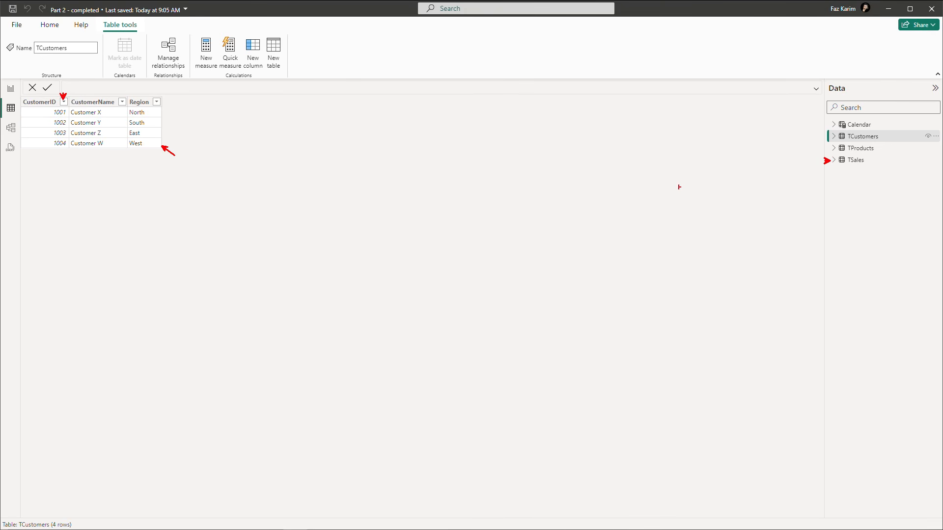
{"action": "left_click", "coordinate": [859, 147]}
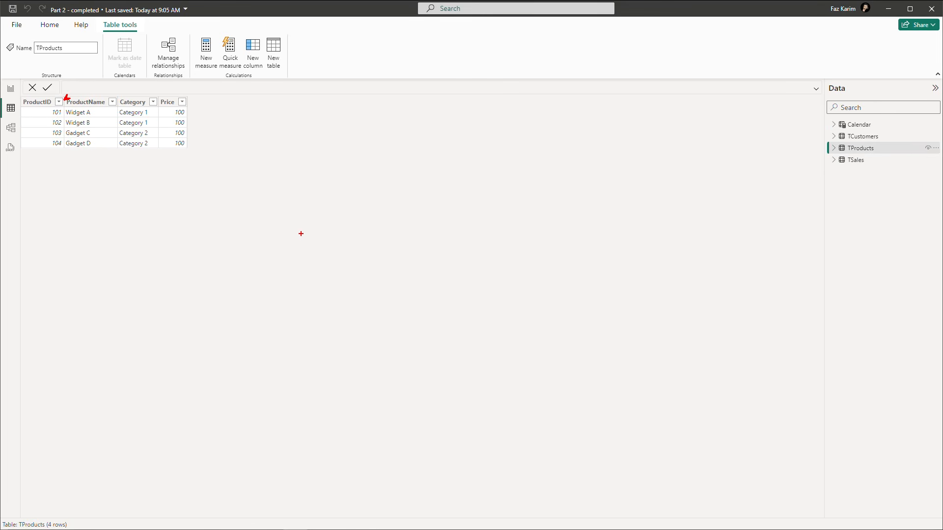
{"action": "left_click", "coordinate": [855, 160]}
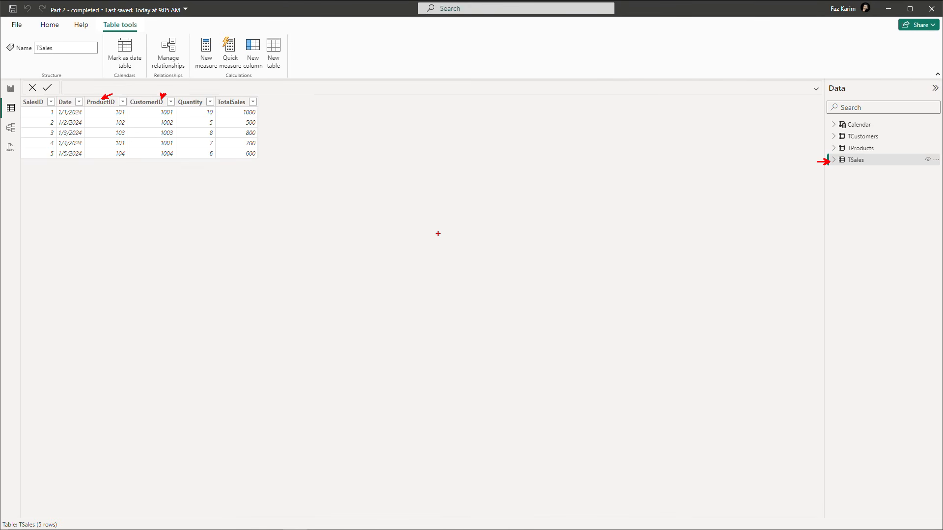
Examine the CustomerID and ProductID fields linking TCustomers and TProducts to TSales in Model view, along with the Calendar table's Date field.
{"action": "left_click", "coordinate": [12, 131]}
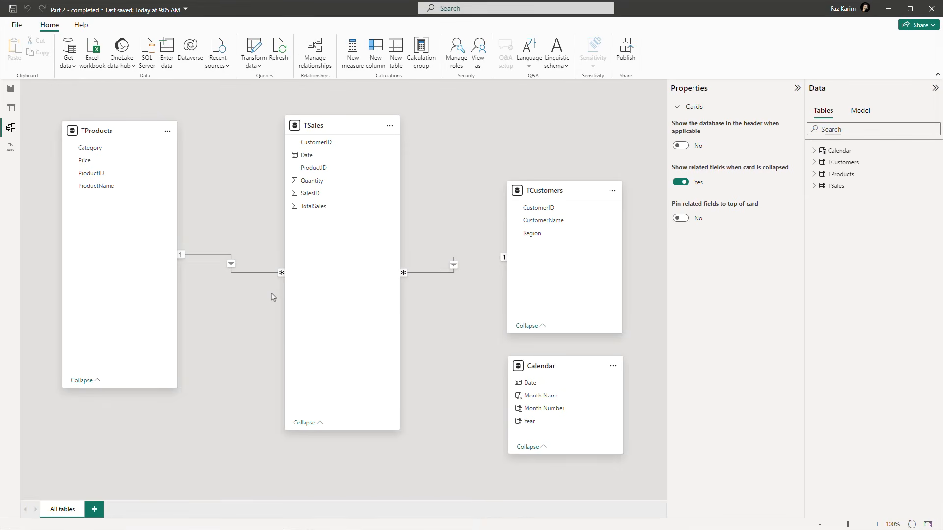
{"action": "scroll", "coordinate": [272, 297], "scroll_direction": "down", "scroll_amount": 1}
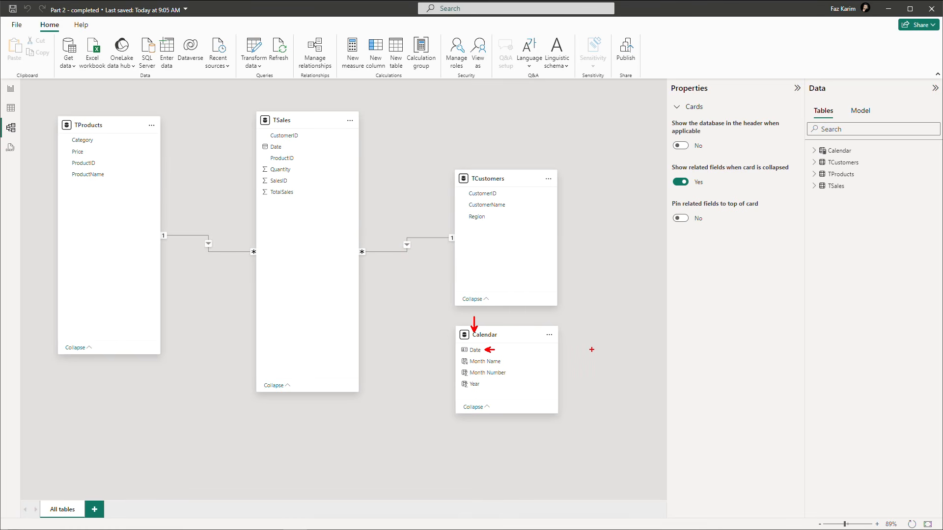
{"action": "left_click_drag", "start_coordinate": [462, 189], "coordinate": [502, 199]}
{"action": "left_click_drag", "start_coordinate": [265, 129], "coordinate": [300, 140]}
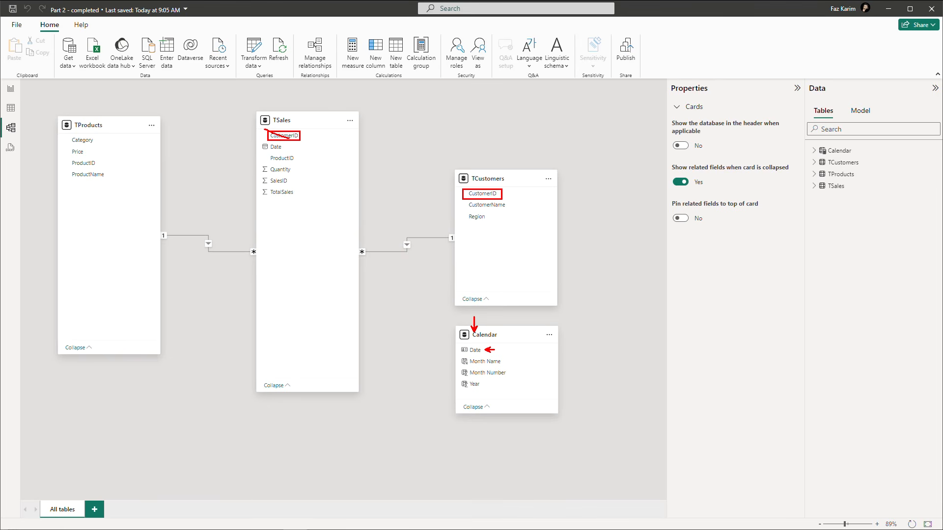
{"action": "left_click_drag", "start_coordinate": [61, 156], "coordinate": [102, 168]}
{"action": "left_click_drag", "start_coordinate": [270, 152], "coordinate": [296, 164]}
{"action": "key", "text": "Escape"}
Return to Report view and place ProductName from TProducts on Page 1 as a new table visual.
{"action": "left_click", "coordinate": [10, 88]}
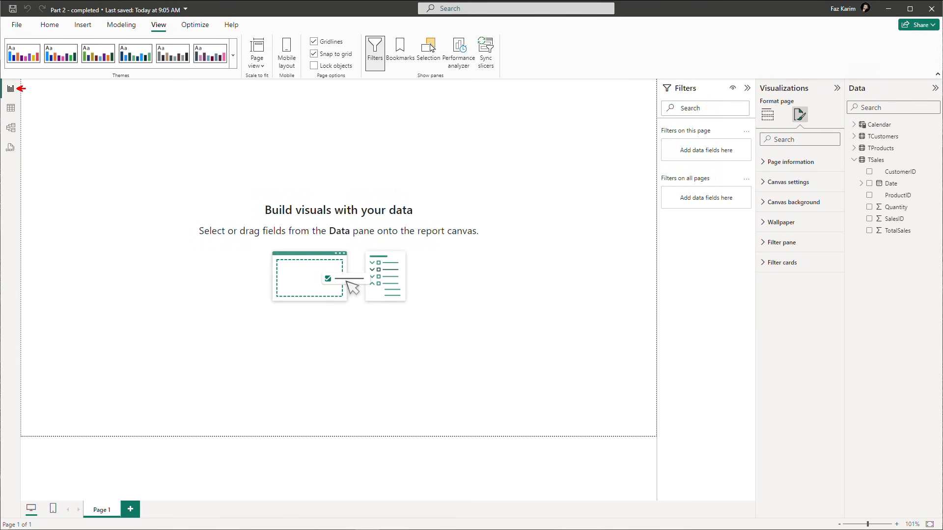
{"action": "left_click_drag", "start_coordinate": [759, 104], "coordinate": [780, 126]}
{"action": "left_click", "coordinate": [768, 117]}
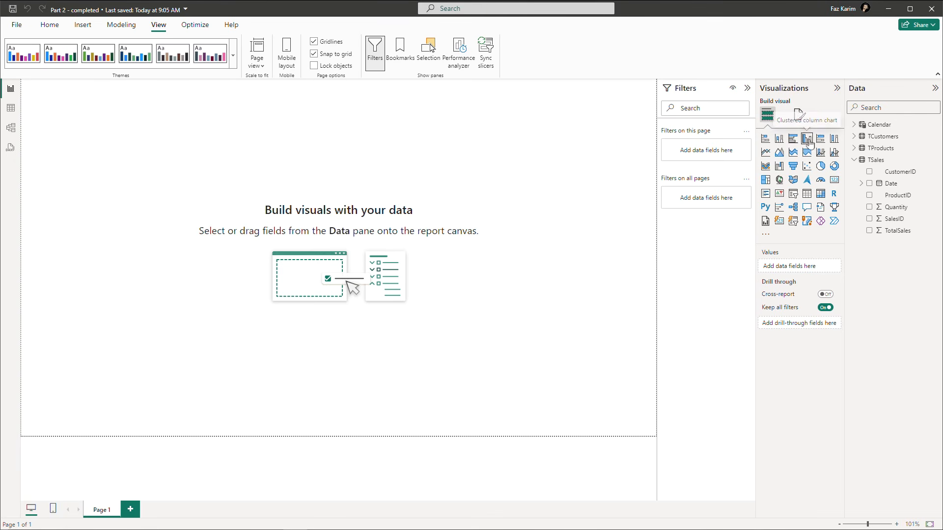
{"action": "left_click", "coordinate": [854, 160]}
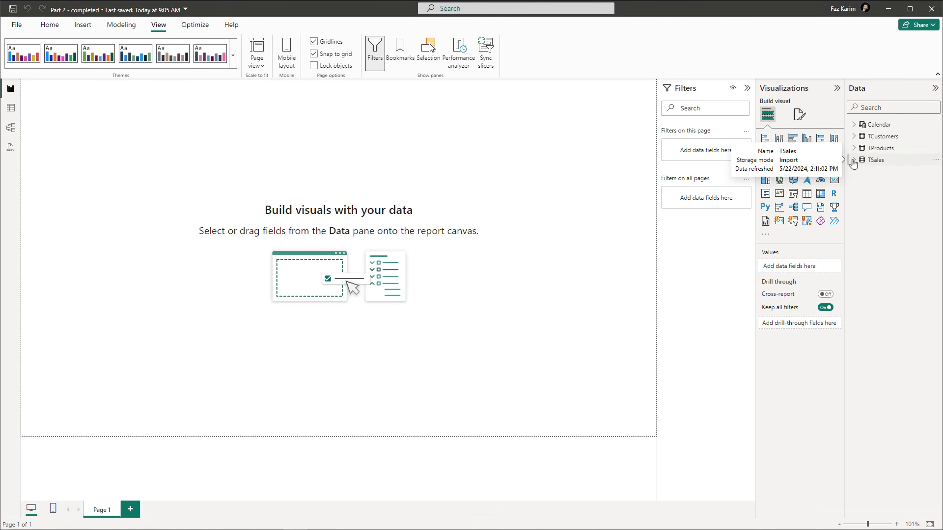
{"action": "left_click", "coordinate": [854, 162]}
{"action": "left_click", "coordinate": [855, 162]}
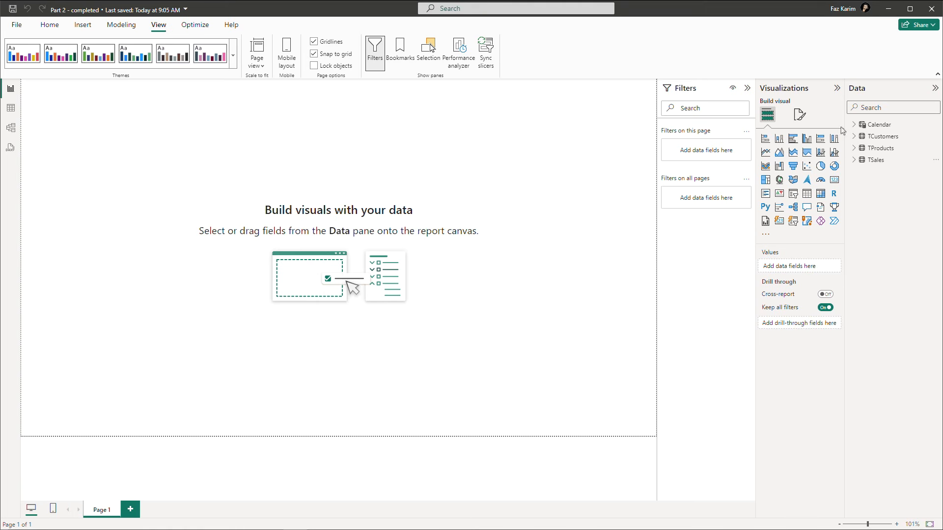
{"action": "left_click", "coordinate": [855, 161]}
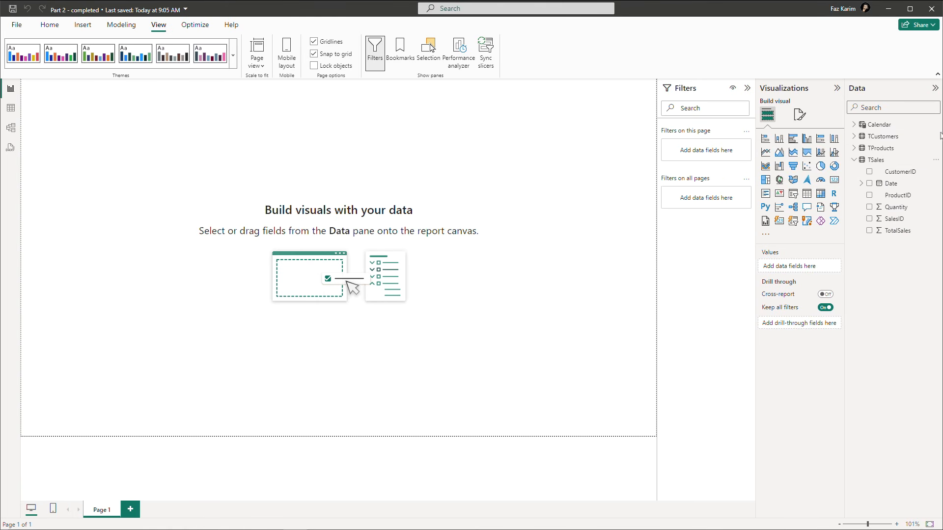
{"action": "left_click", "coordinate": [860, 150]}
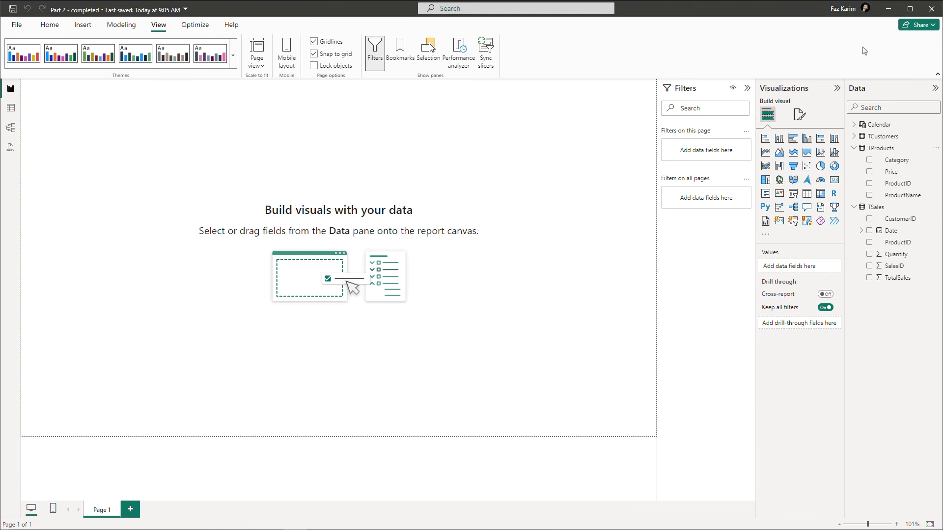
{"action": "left_click", "coordinate": [869, 196]}
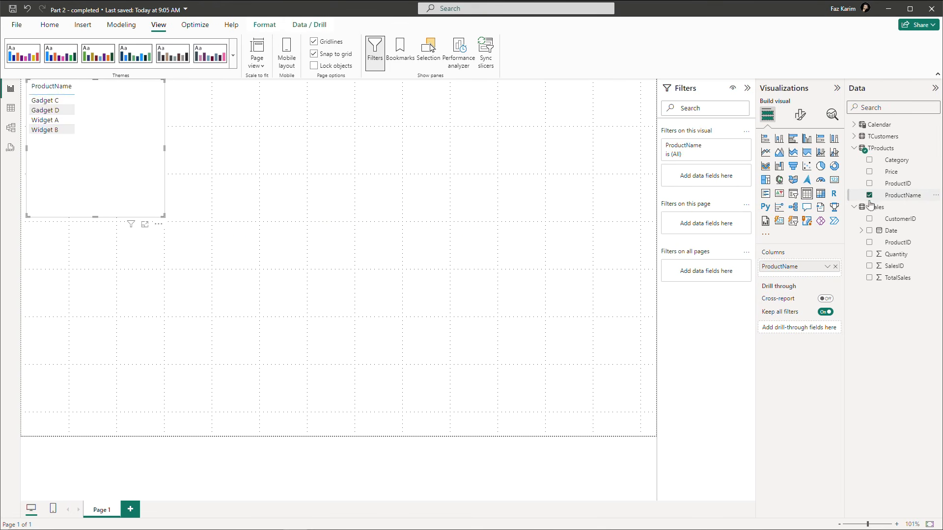
Add TotalSales from TSales to the ProductName table and move the table visual toward the middle of the page.
{"action": "left_click", "coordinate": [869, 278]}
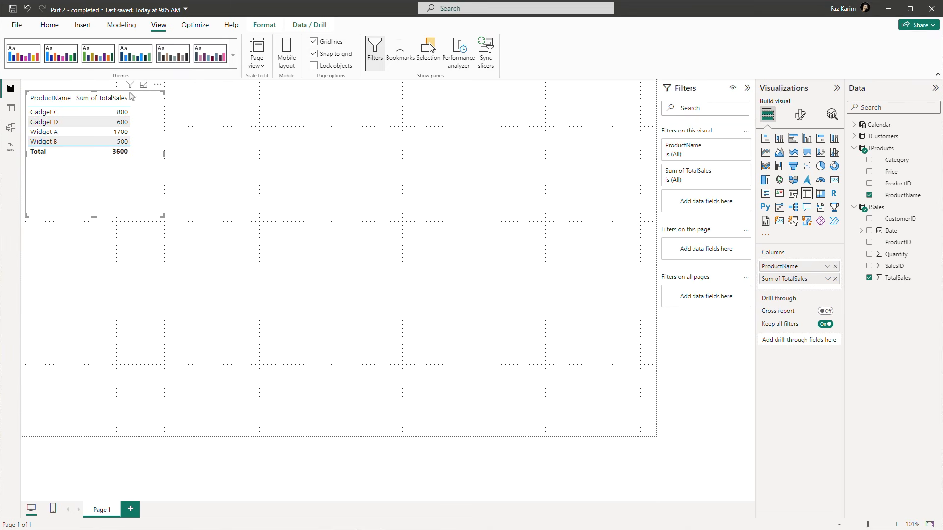
{"action": "left_click_drag", "start_coordinate": [136, 99], "coordinate": [323, 181]}
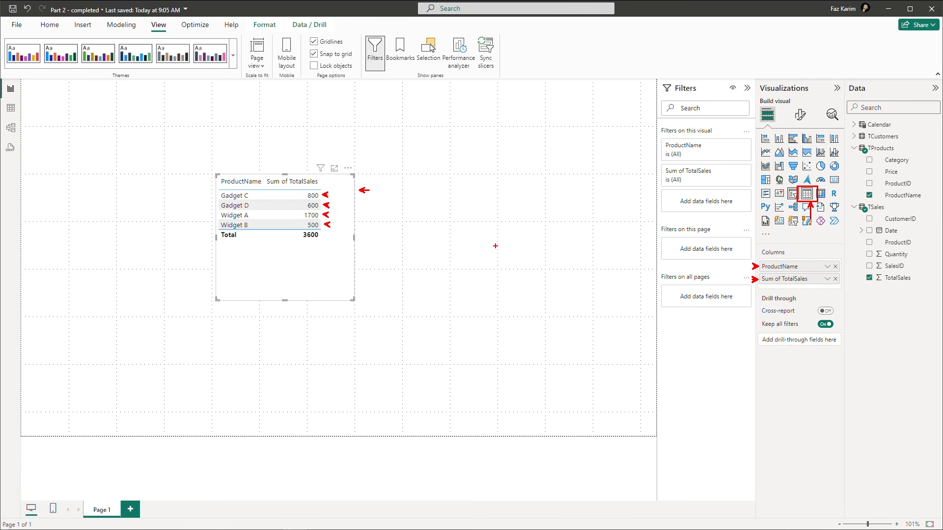
{"action": "left_click", "coordinate": [247, 220]}
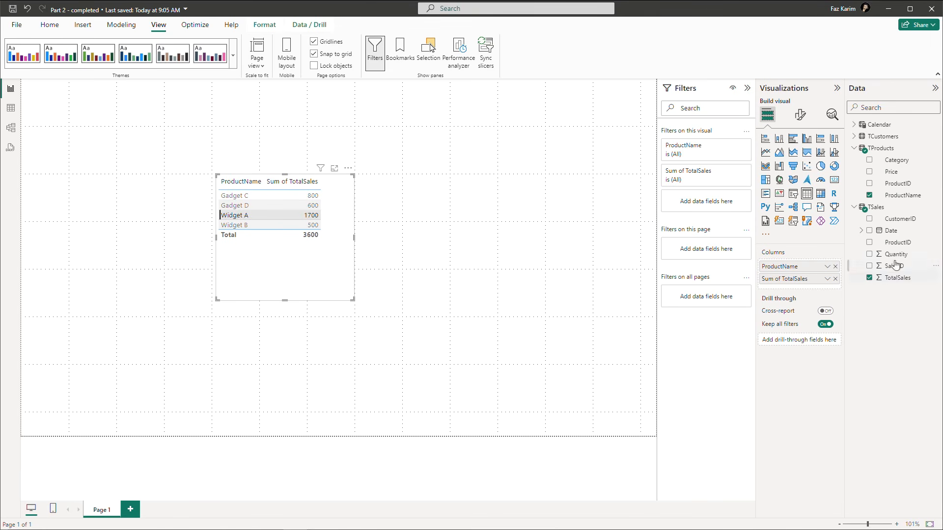
Add ProductID from TSales as the table's first column, widening the visual to fit, and sort the rows by ProductID ascending.
{"action": "left_click", "coordinate": [870, 243]}
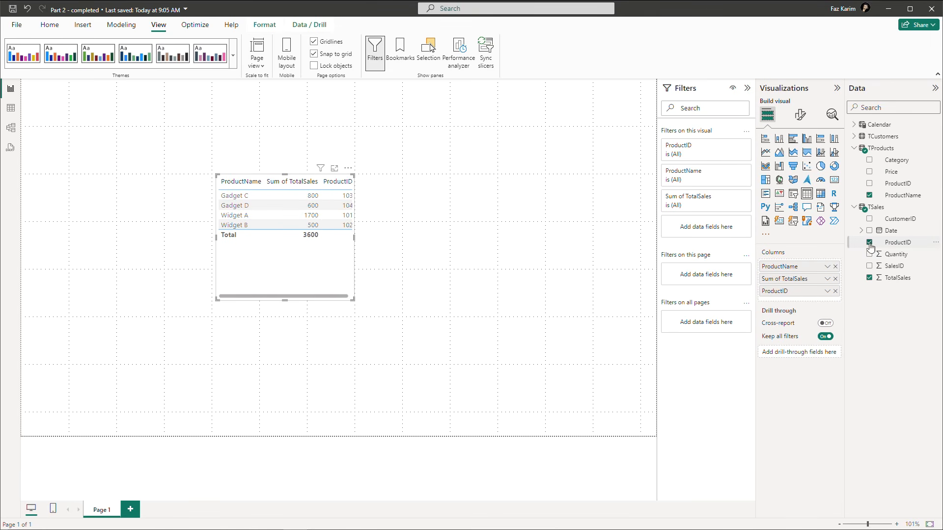
{"action": "left_click_drag", "start_coordinate": [354, 241], "coordinate": [382, 238]}
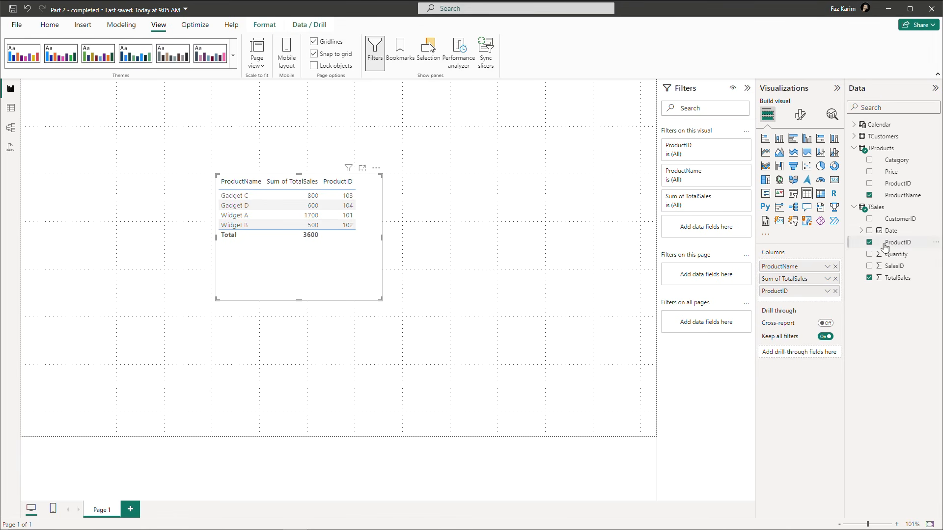
{"action": "left_click_drag", "start_coordinate": [791, 293], "coordinate": [793, 266]}
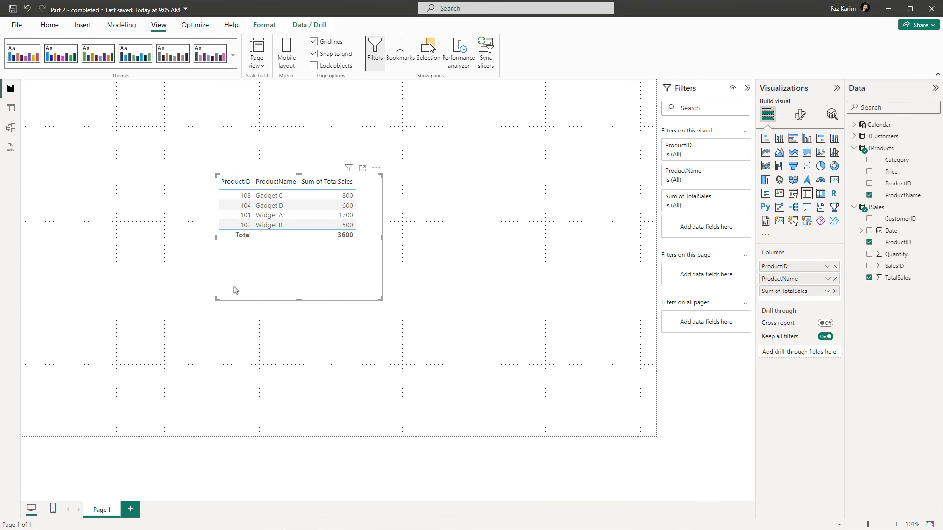
{"action": "left_click", "coordinate": [224, 189]}
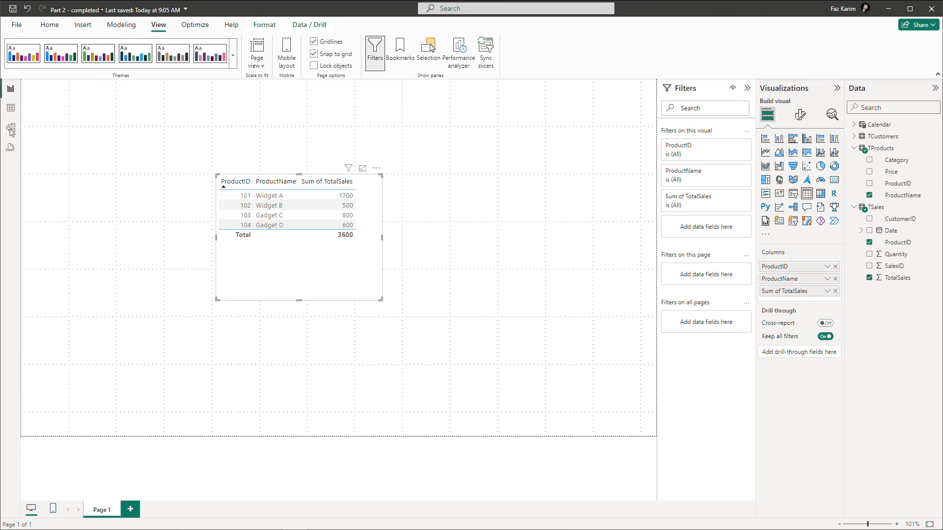
Move the table visual to the page's upper-left area and shorten it to just below the Total row.
{"action": "left_click_drag", "start_coordinate": [257, 179], "coordinate": [63, 131]}
{"action": "left_click_drag", "start_coordinate": [104, 251], "coordinate": [105, 204]}
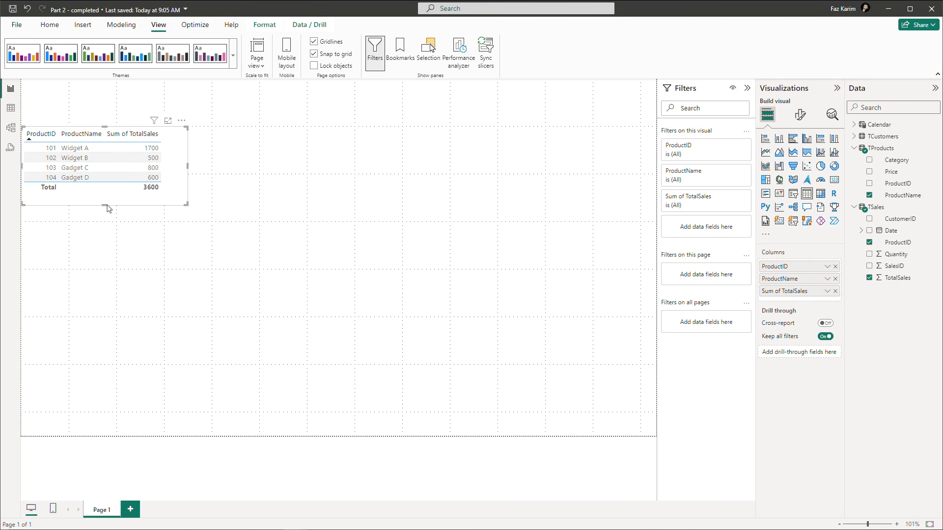
{"action": "left_click", "coordinate": [156, 244]}
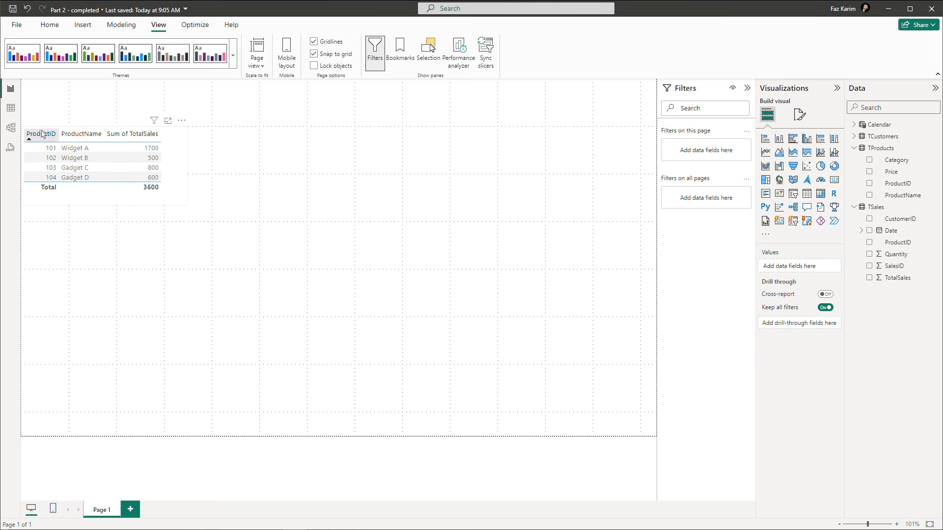
Check the TotalSales values per ProductID in the TSales data and return to Report view.
{"action": "left_click", "coordinate": [11, 108]}
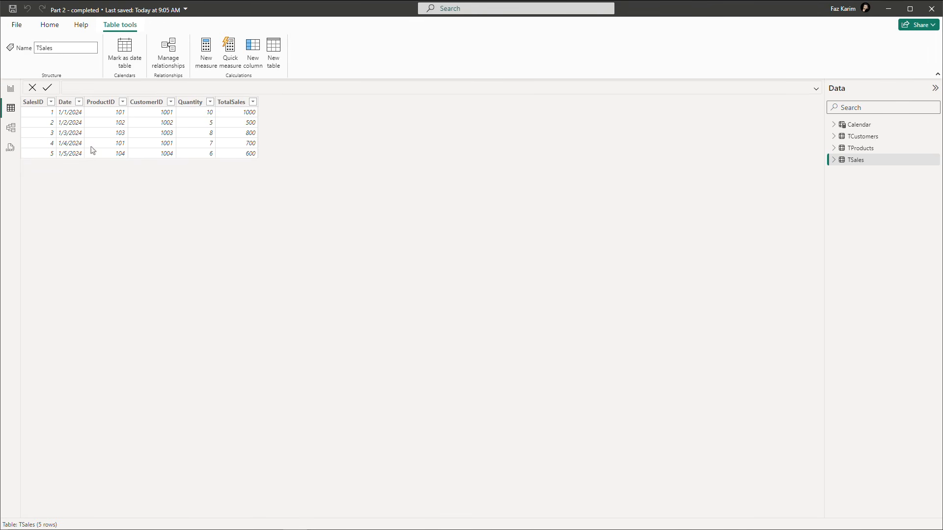
{"action": "left_click", "coordinate": [13, 92]}
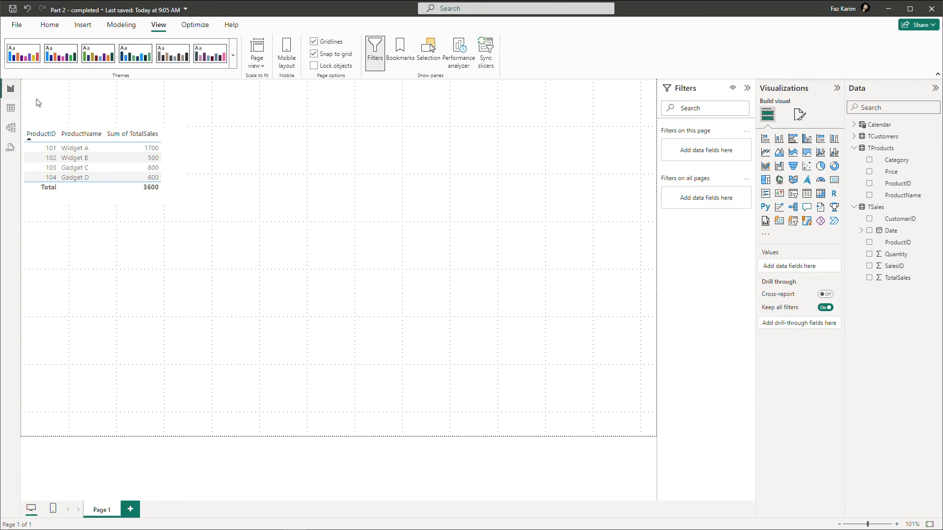
Move the table visual to the middle of the page and enlarge it in width and height.
{"action": "left_click", "coordinate": [149, 150]}
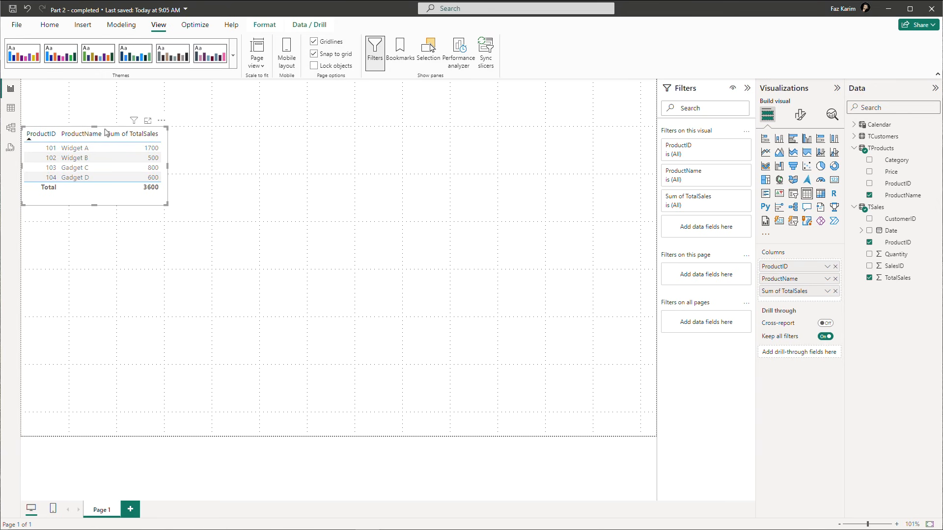
{"action": "left_click_drag", "start_coordinate": [101, 133], "coordinate": [296, 177]}
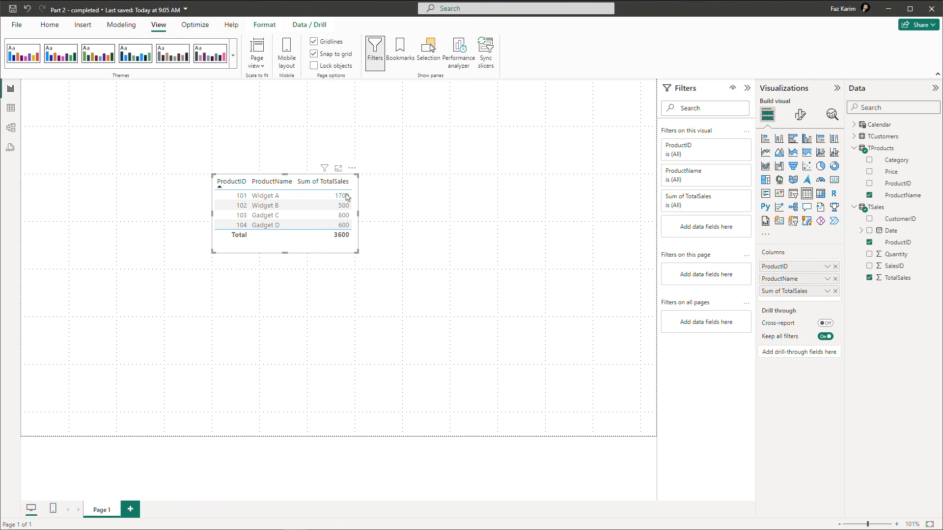
{"action": "left_click_drag", "start_coordinate": [358, 214], "coordinate": [498, 233]}
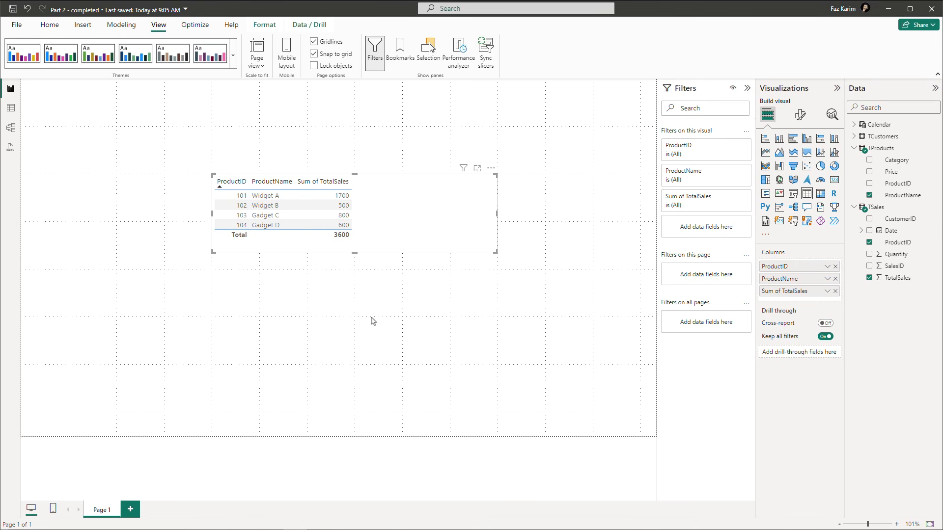
{"action": "left_click_drag", "start_coordinate": [356, 253], "coordinate": [354, 317]}
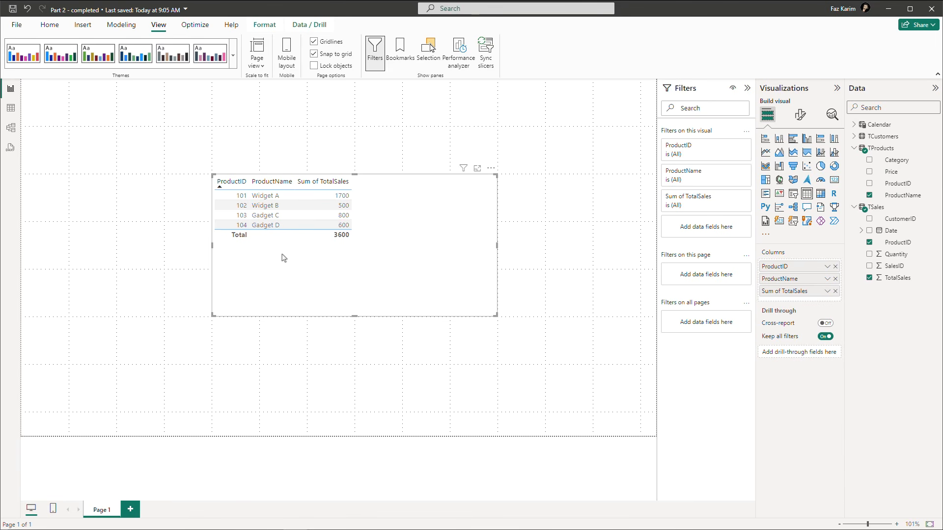
{"action": "mouse_move", "coordinate": [353, 314]}
{"action": "left_mouse_down"}
{"action": "mouse_move", "coordinate": [369, 247]}
{"action": "mouse_move", "coordinate": [364, 319]}
{"action": "left_mouse_up"}
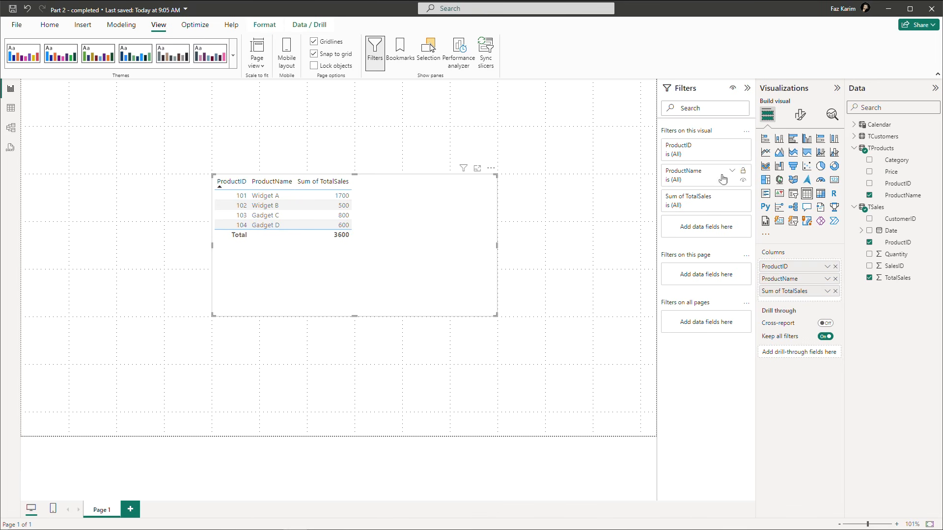
Try the None, Minimal and Bold header style presets on the table visual.
{"action": "left_click", "coordinate": [801, 116]}
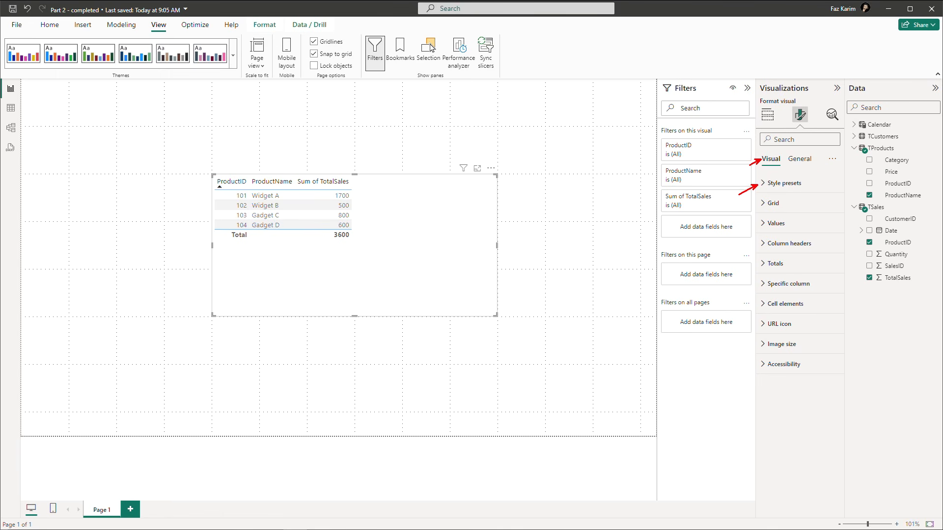
{"action": "left_click", "coordinate": [764, 190]}
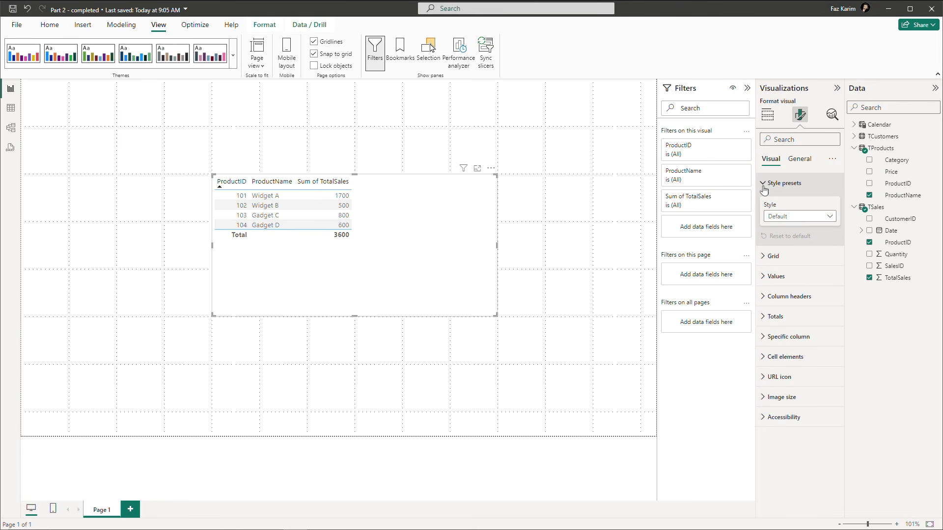
{"action": "left_click", "coordinate": [781, 218]}
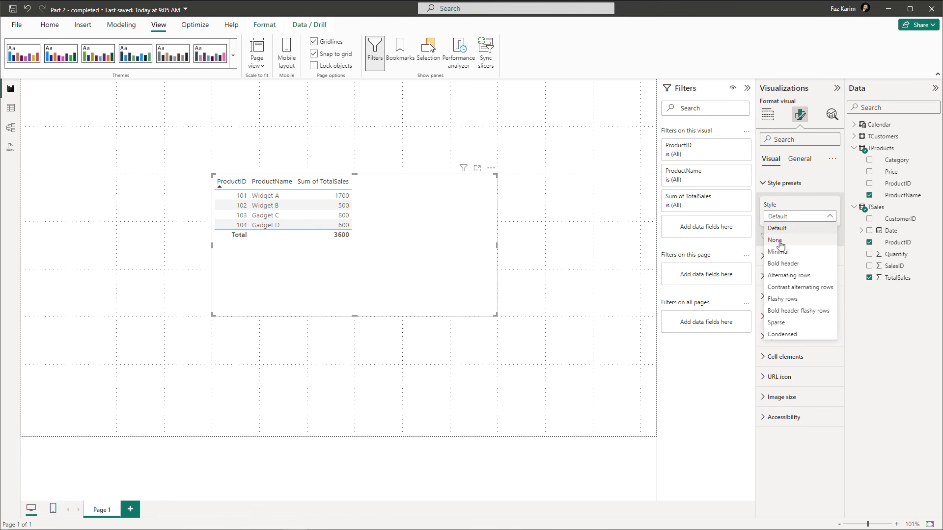
{"action": "left_click", "coordinate": [776, 240]}
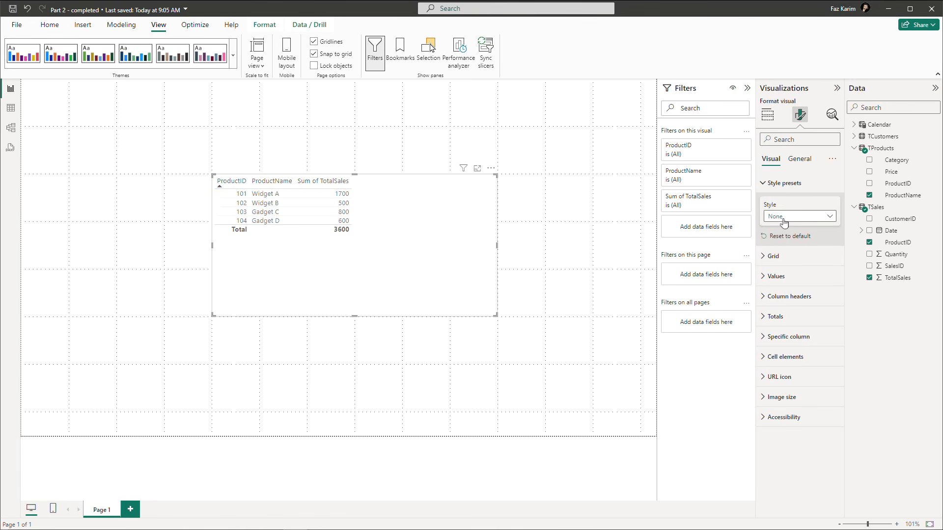
{"action": "left_click", "coordinate": [780, 217]}
{"action": "left_click", "coordinate": [782, 251]}
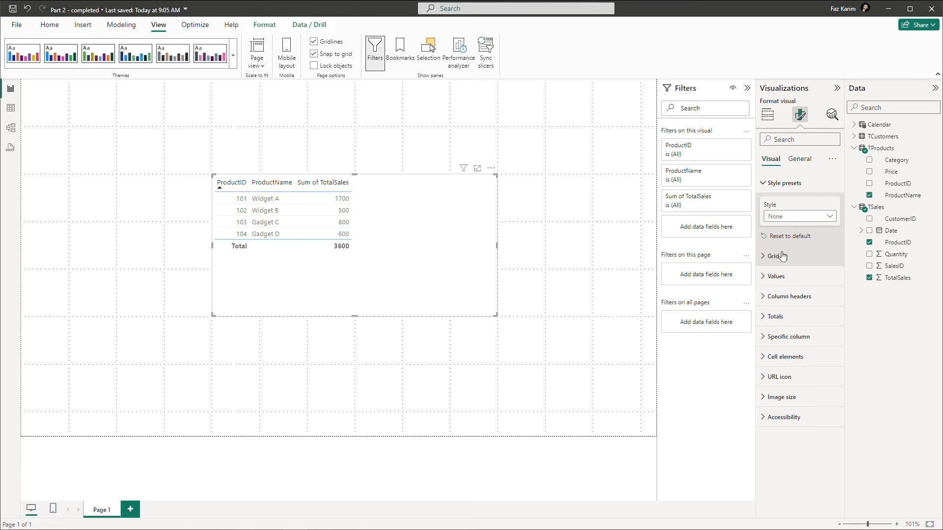
{"action": "left_click", "coordinate": [782, 217]}
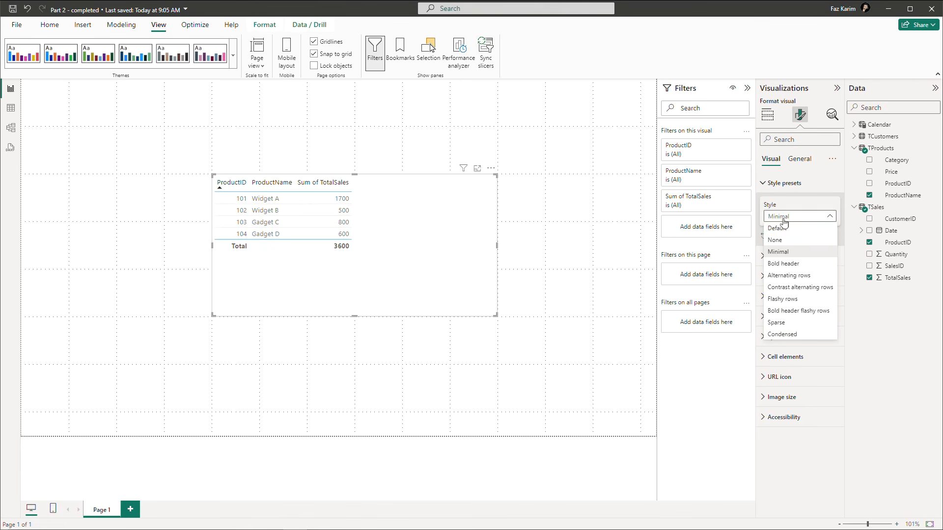
{"action": "left_click", "coordinate": [782, 264]}
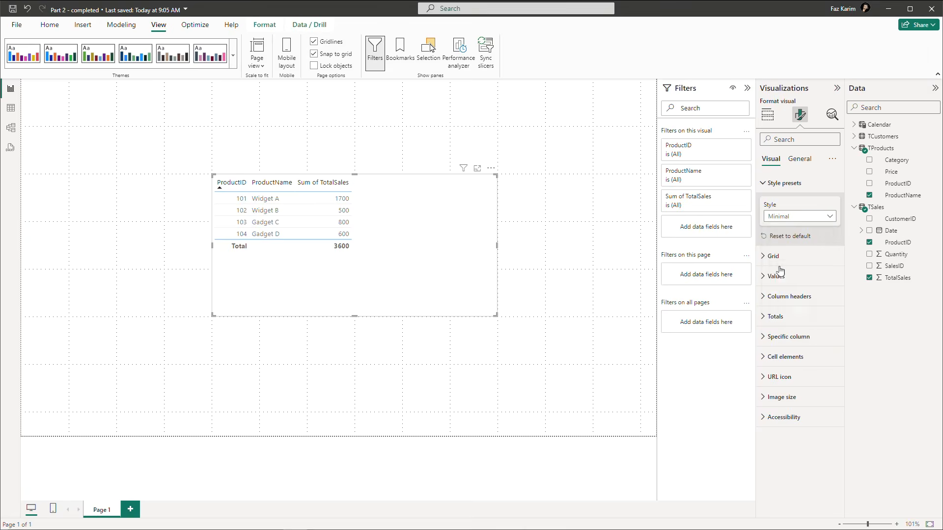
Try the Alternating rows, Contrast alternating rows, Flashy rows, Bold header flashy rows and Sparse style presets on the table visual.
{"action": "left_click", "coordinate": [782, 217]}
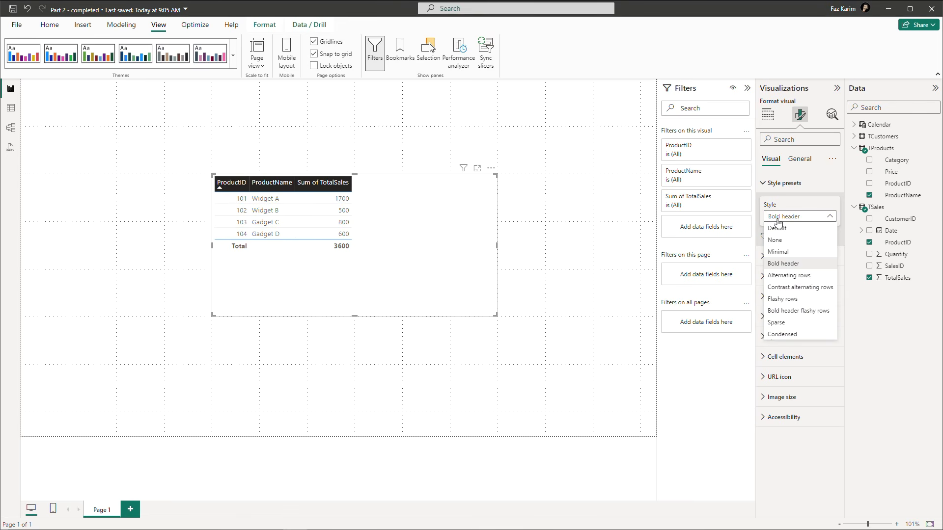
{"action": "left_click", "coordinate": [773, 276]}
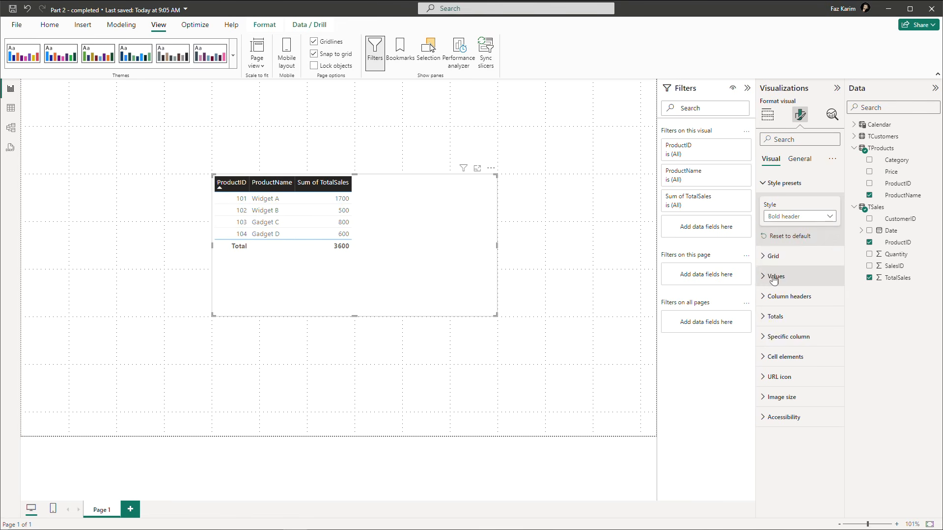
{"action": "left_click", "coordinate": [771, 219]}
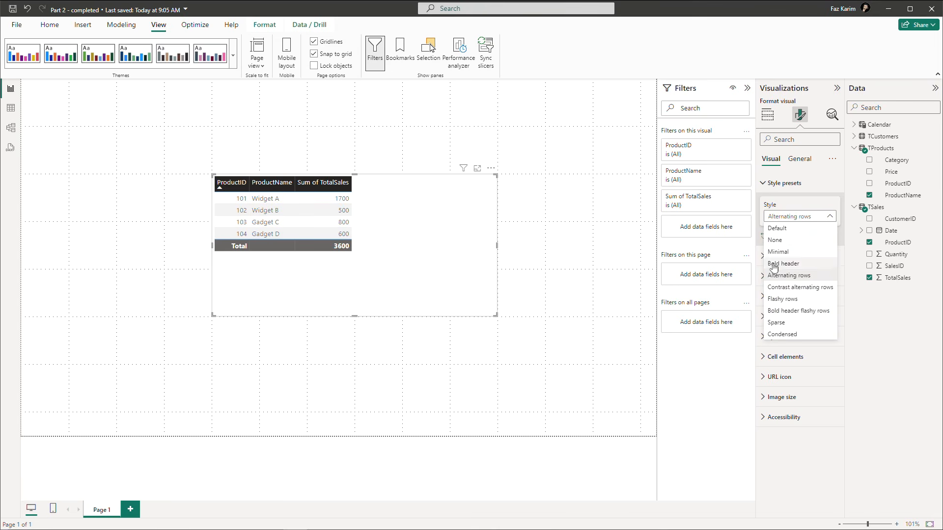
{"action": "left_click", "coordinate": [775, 289]}
{"action": "left_click", "coordinate": [774, 218]}
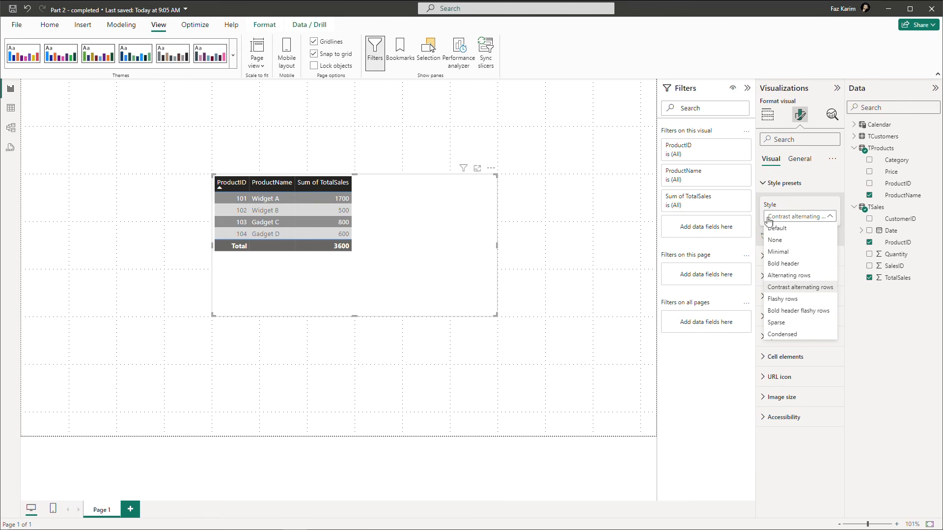
{"action": "left_click", "coordinate": [775, 299]}
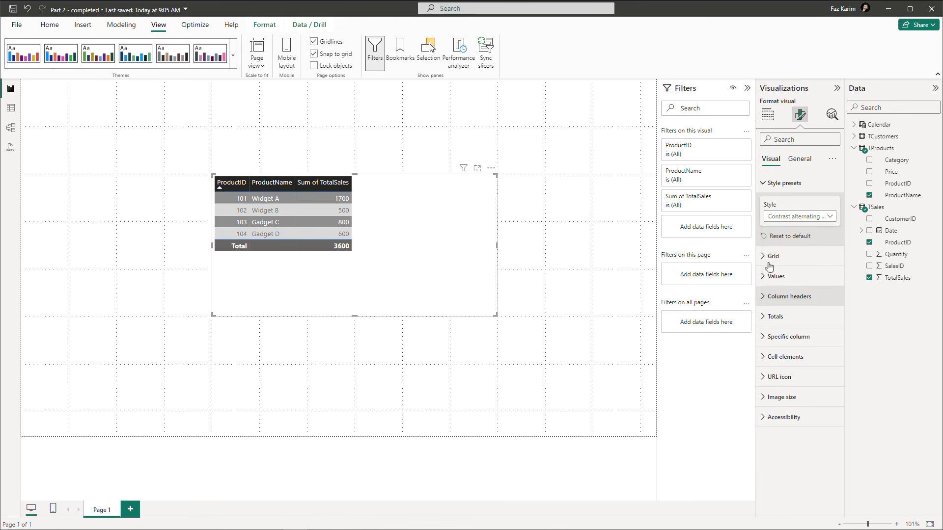
{"action": "left_click", "coordinate": [768, 218]}
{"action": "left_click", "coordinate": [781, 310]}
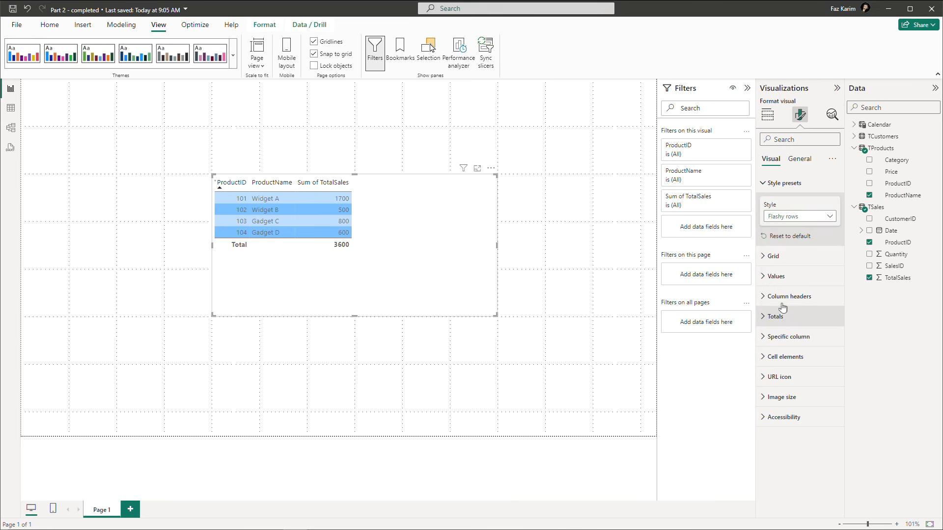
{"action": "left_click", "coordinate": [770, 218]}
{"action": "left_click", "coordinate": [781, 323]}
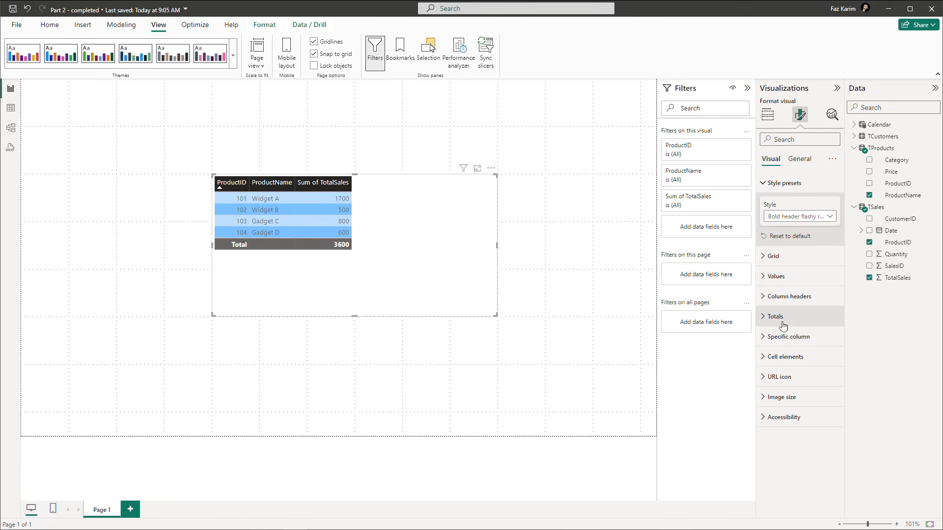
Apply the Condensed style preset to the table visual and collapse the style preset settings.
{"action": "left_click", "coordinate": [772, 218]}
{"action": "left_click", "coordinate": [781, 335]}
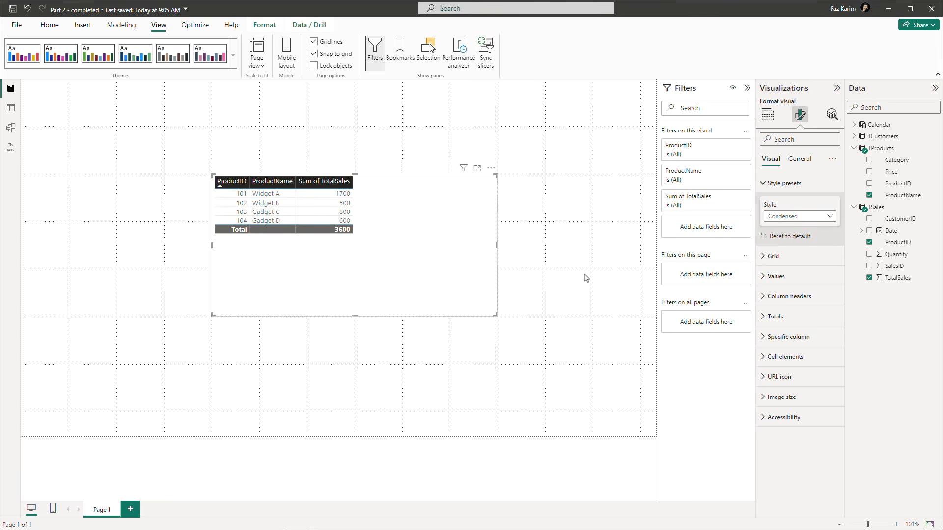
{"action": "left_click", "coordinate": [761, 185]}
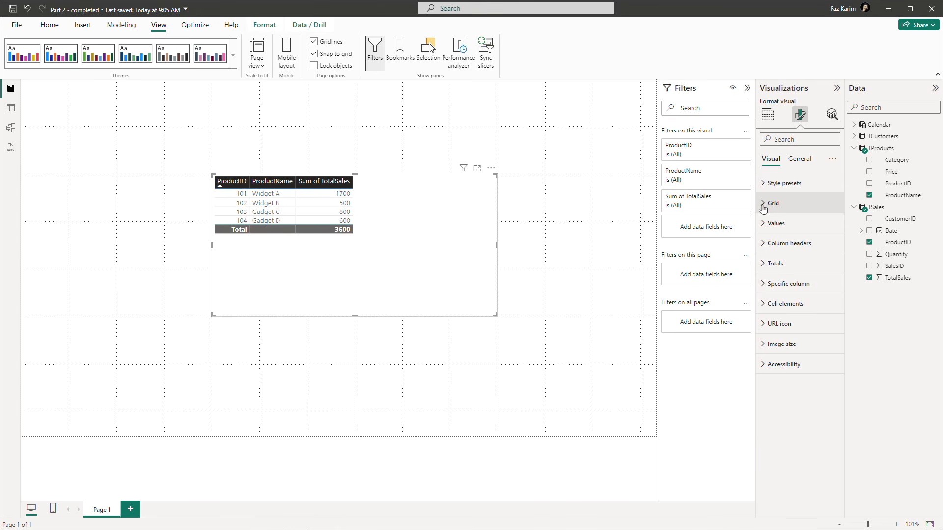
Switch the table visual's horizontal gridlines off and on repeatedly to compare the look, leaving them on.
{"action": "left_click", "coordinate": [762, 205]}
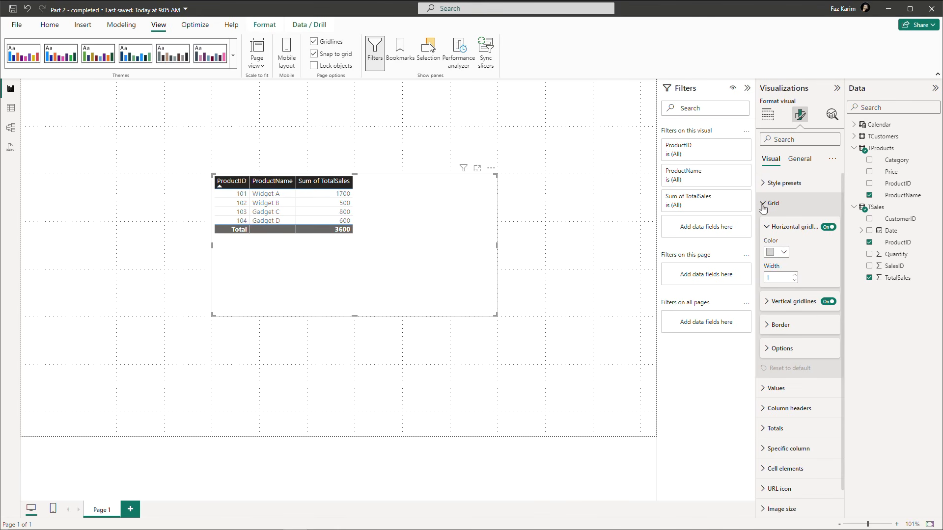
{"action": "left_click", "coordinate": [827, 228]}
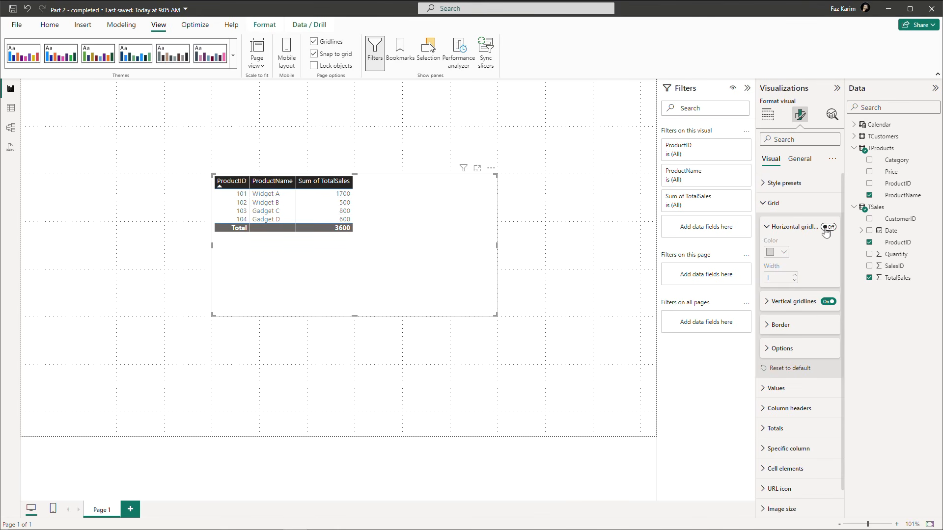
{"action": "left_click", "coordinate": [827, 229]}
{"action": "left_click", "coordinate": [827, 228]}
{"action": "left_click", "coordinate": [827, 228]}
{"action": "left_click", "coordinate": [827, 228]}
{"action": "left_click", "coordinate": [827, 228]}
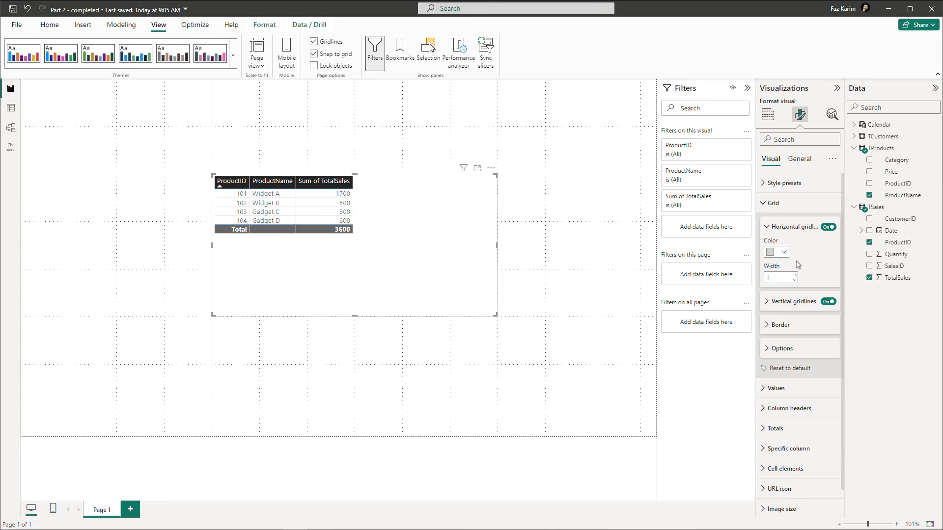
Try a width of 4 for the table visual's horizontal gridlines, then return the width to 1.
{"action": "left_click", "coordinate": [795, 276]}
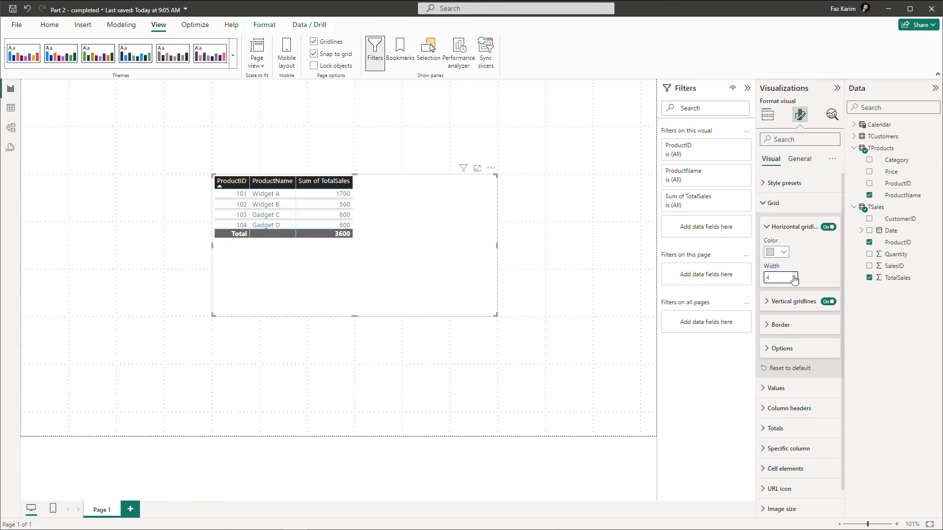
{"action": "left_click", "coordinate": [795, 282]}
{"action": "left_click", "coordinate": [795, 282]}
{"action": "left_click", "coordinate": [795, 283]}
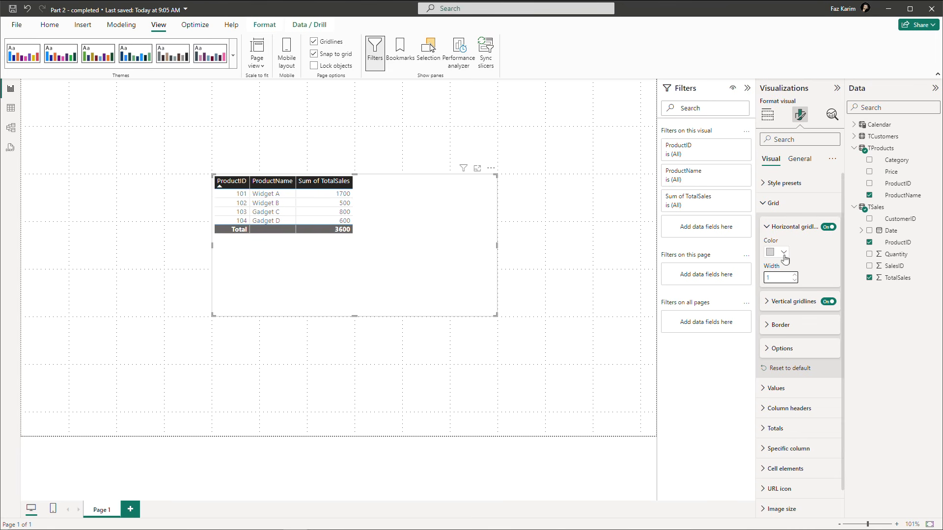
Color the table visual's horizontal gridlines dark gray and its vertical gridlines black.
{"action": "left_click", "coordinate": [784, 252]}
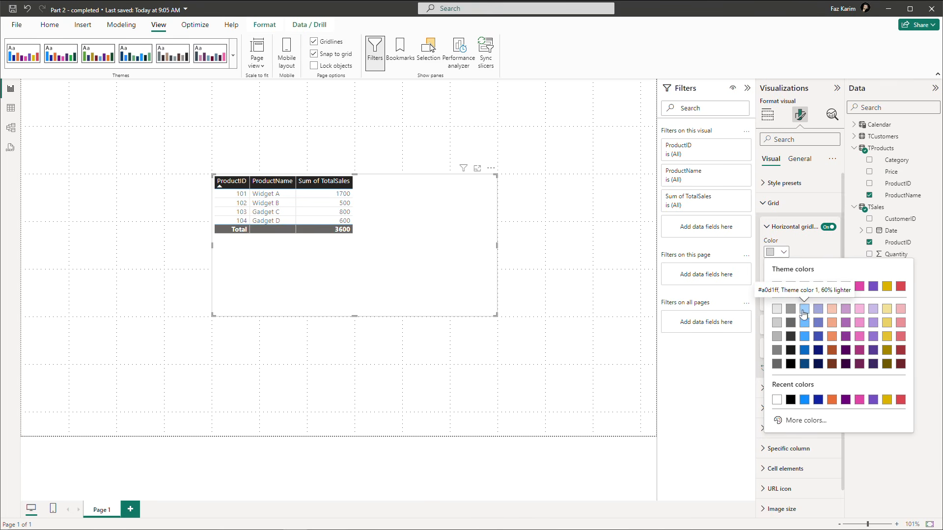
{"action": "left_click", "coordinate": [790, 336]}
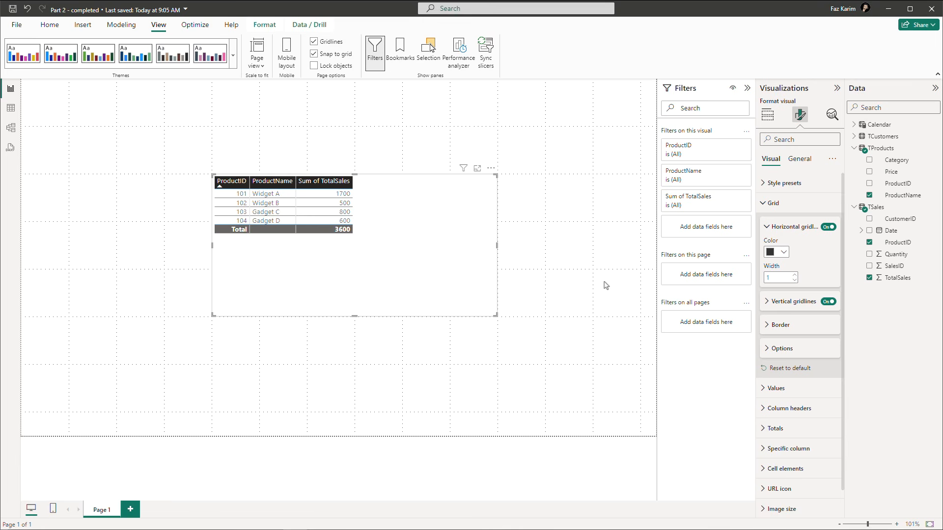
{"action": "left_click", "coordinate": [767, 303]}
{"action": "left_click", "coordinate": [784, 327]}
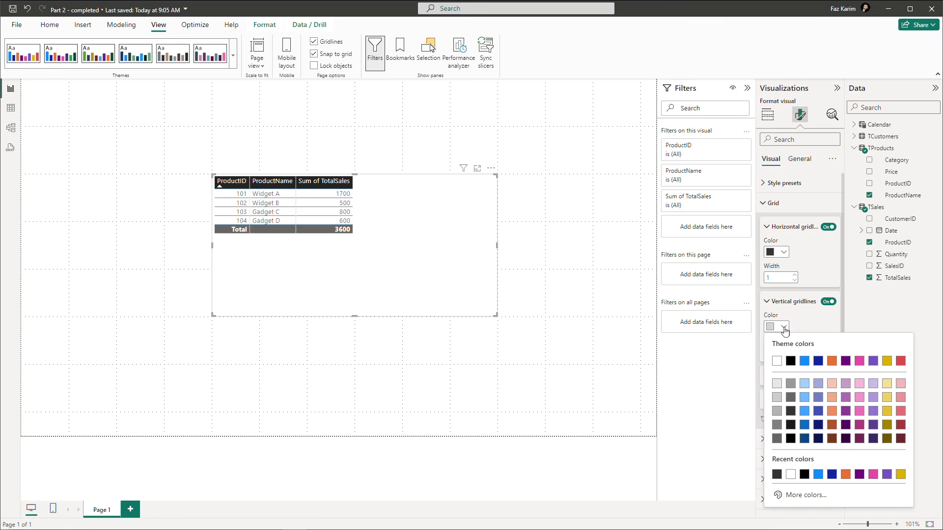
{"action": "left_click", "coordinate": [790, 362]}
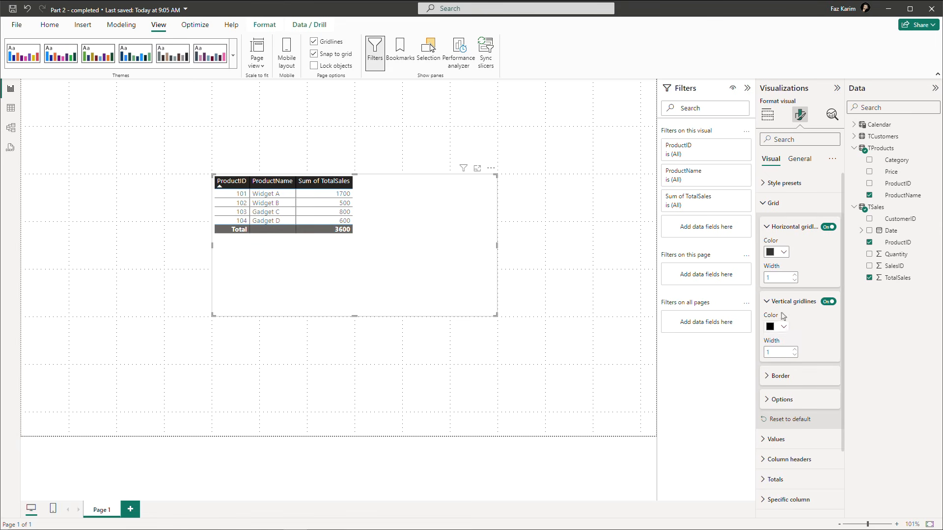
Compare the table visual with horizontal and vertical gridlines off and on, leave both on, and collapse their settings.
{"action": "left_click", "coordinate": [828, 302]}
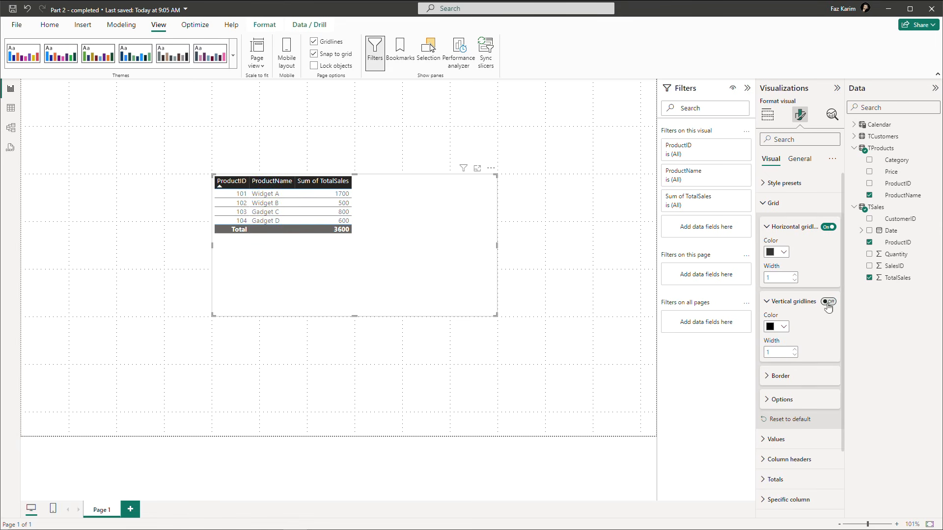
{"action": "left_click", "coordinate": [829, 227]}
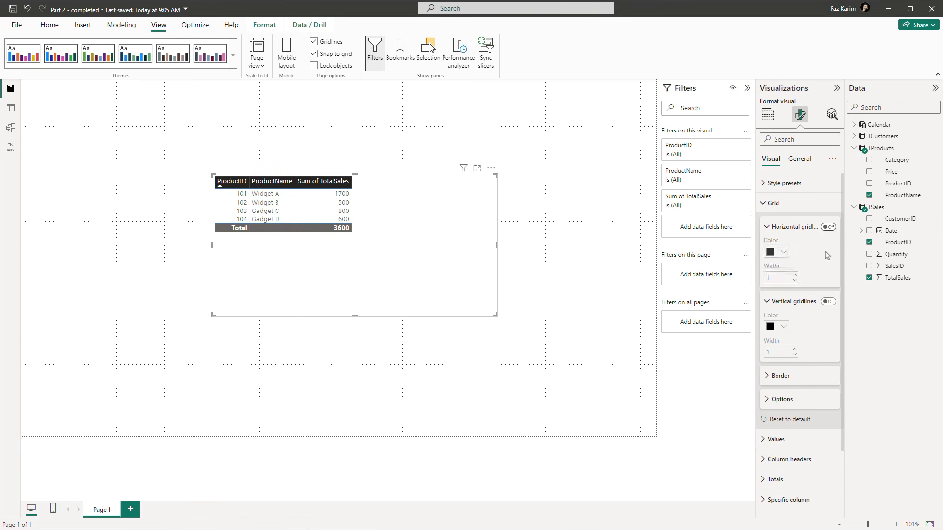
{"action": "left_click", "coordinate": [829, 228]}
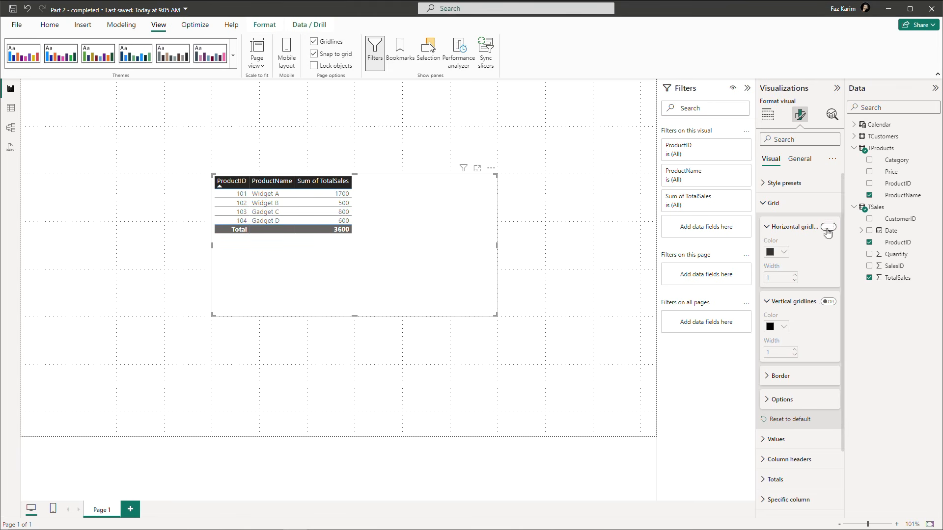
{"action": "left_click", "coordinate": [829, 228]}
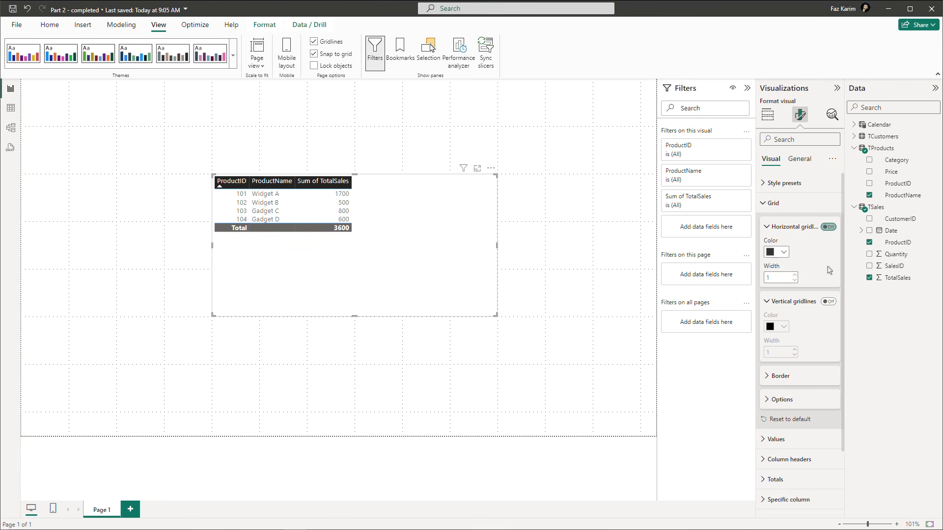
{"action": "left_click", "coordinate": [829, 302]}
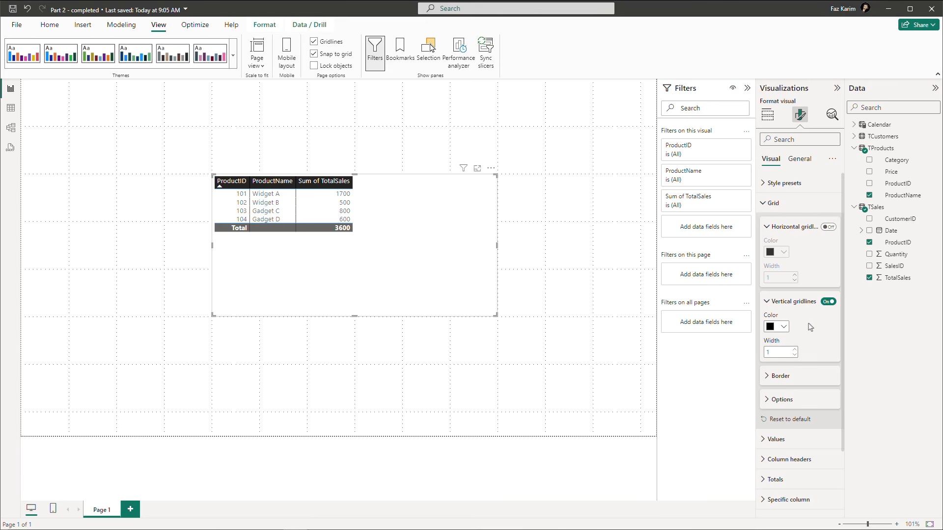
{"action": "left_click", "coordinate": [829, 228]}
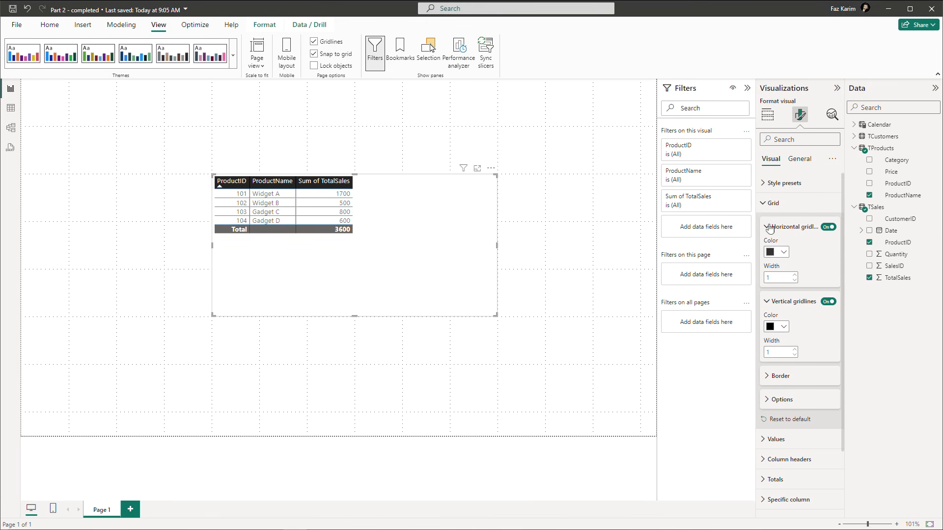
{"action": "left_click", "coordinate": [768, 227]}
{"action": "left_click", "coordinate": [768, 251]}
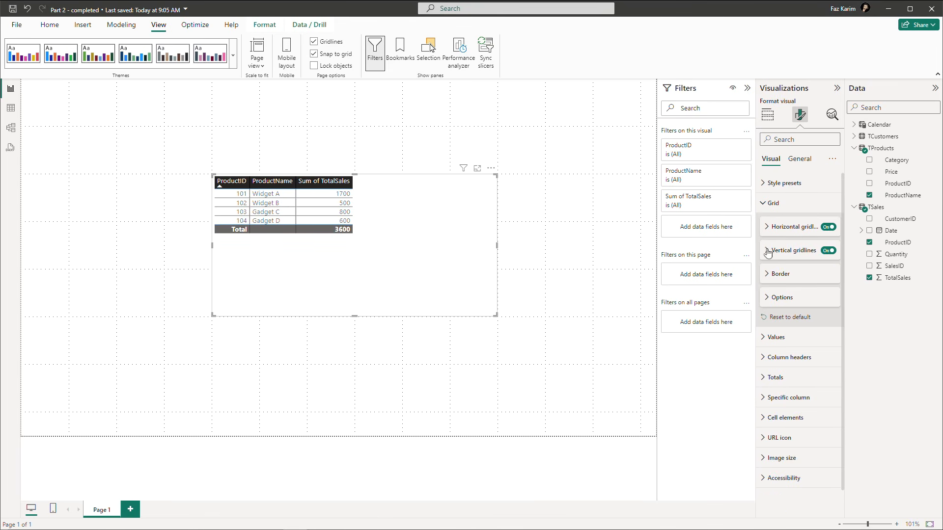
Add top, bottom, left and right borders to all sections of the table visual.
{"action": "left_click", "coordinate": [769, 278]}
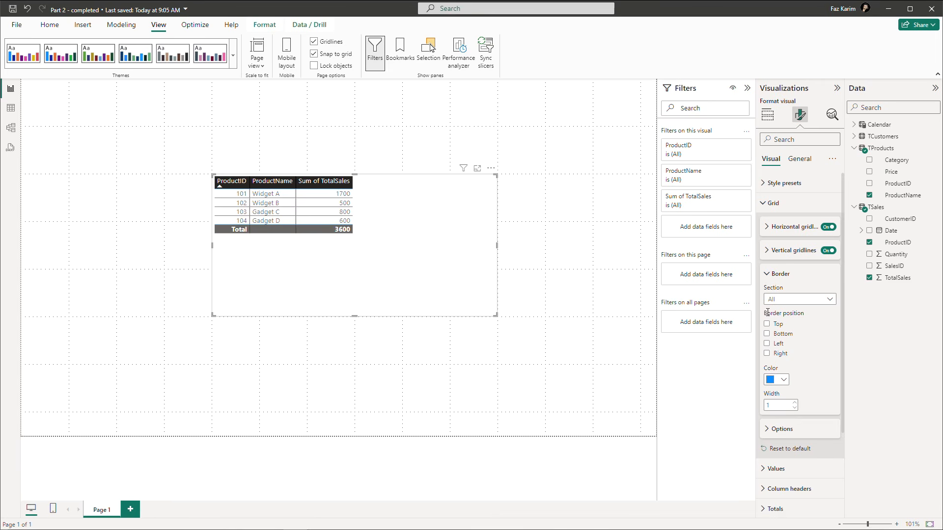
{"action": "left_click", "coordinate": [767, 325]}
{"action": "left_click", "coordinate": [767, 334]}
{"action": "left_click", "coordinate": [767, 344]}
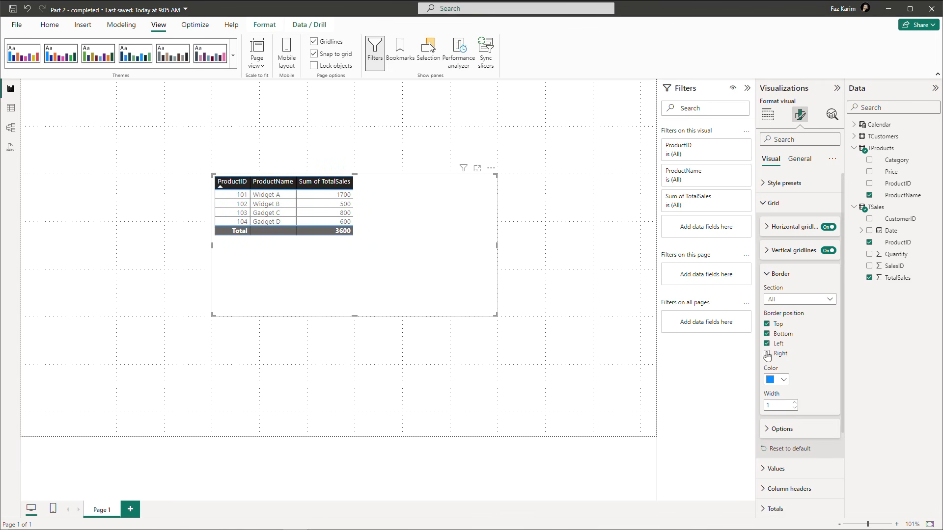
{"action": "left_click", "coordinate": [767, 354]}
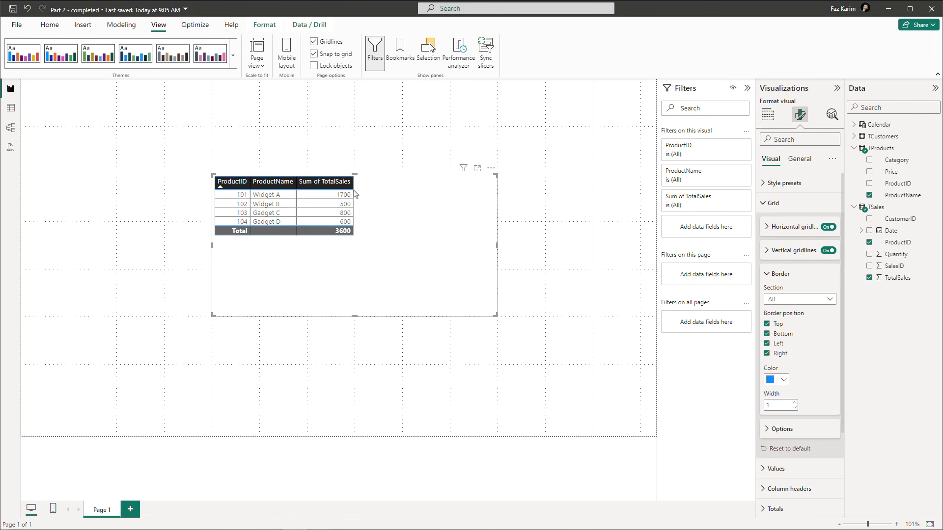
Set the table border color to the golden yellow theme color and its width to 3.
{"action": "left_click", "coordinate": [784, 380]}
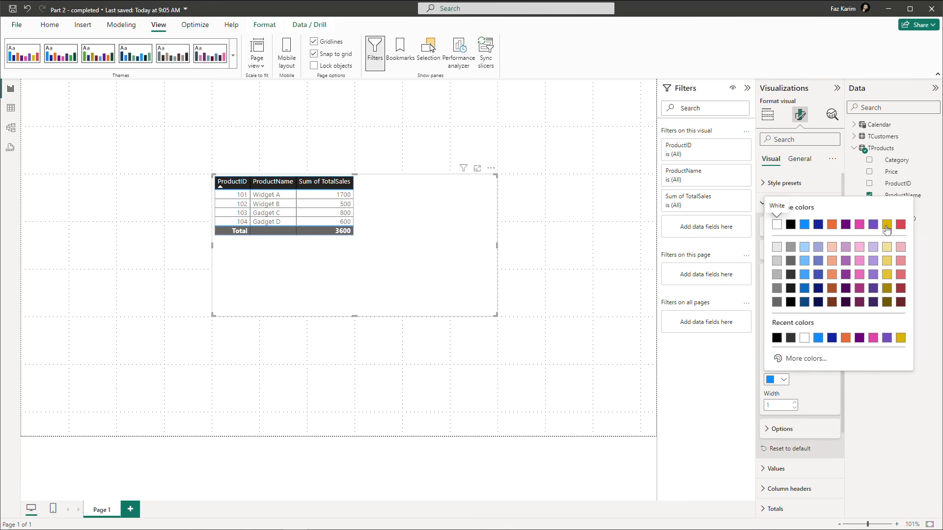
{"action": "left_click", "coordinate": [887, 224]}
{"action": "left_click", "coordinate": [794, 403]}
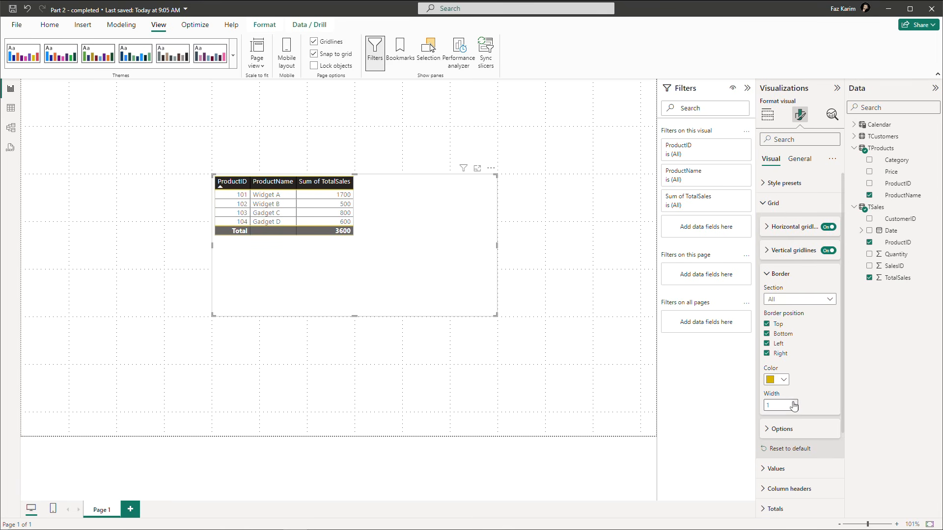
{"action": "left_click", "coordinate": [794, 403]}
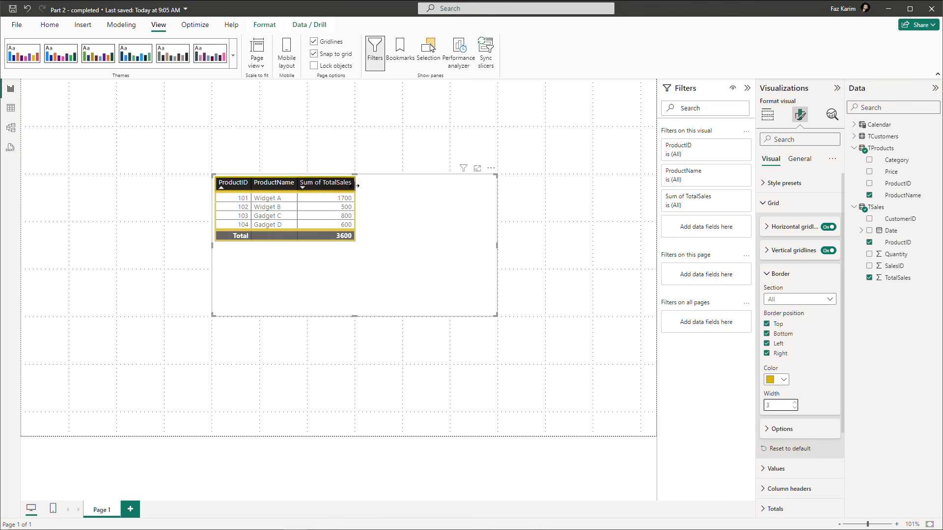
Change the table border to the custom green color #45D900.
{"action": "left_click", "coordinate": [783, 381]}
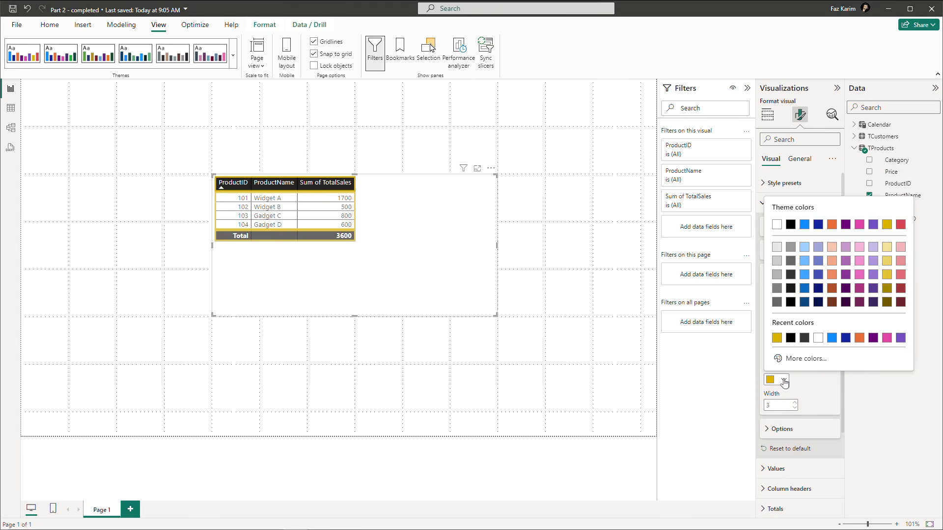
{"action": "left_click", "coordinate": [784, 381]}
{"action": "left_click", "coordinate": [784, 381]}
{"action": "left_click", "coordinate": [787, 360]}
{"action": "left_click_drag", "start_coordinate": [796, 327], "coordinate": [810, 327]}
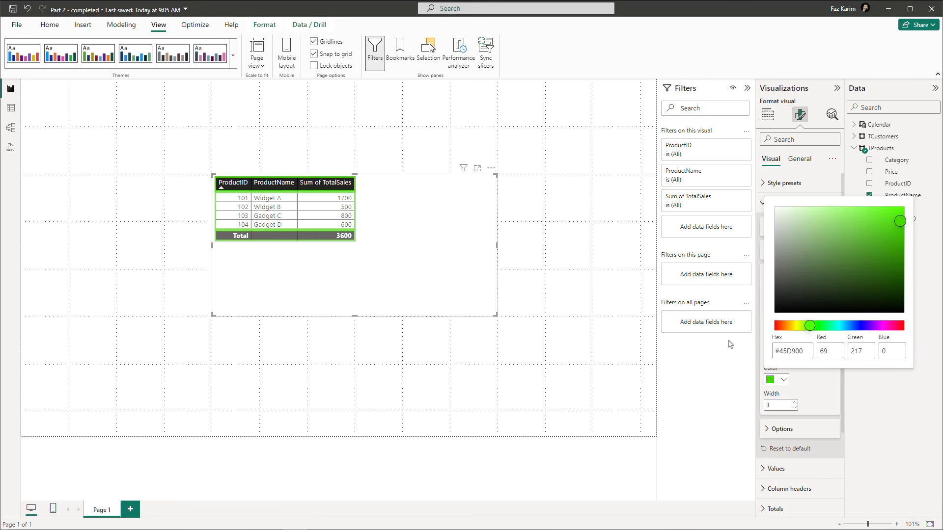
{"action": "left_click", "coordinate": [825, 387]}
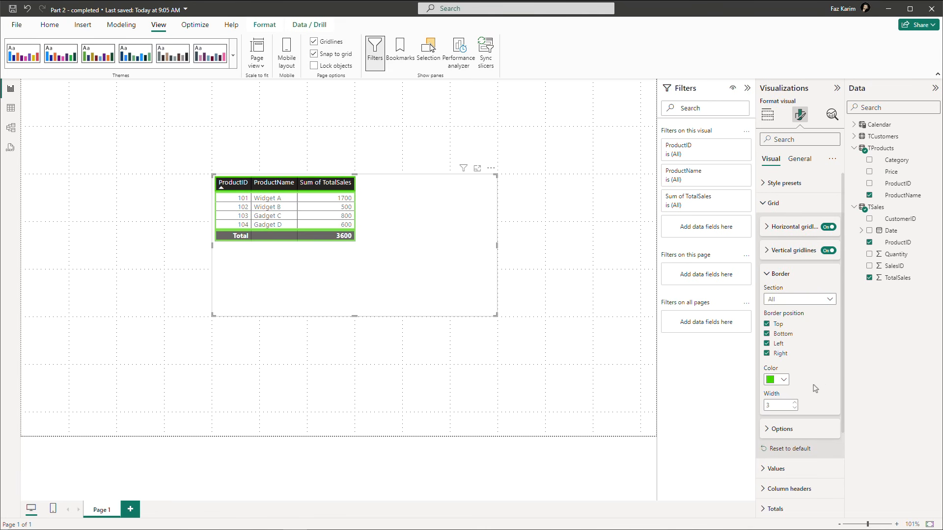
Set the border width to 1, then reset all grid settings of the table visual to default and collapse them.
{"action": "left_click", "coordinate": [795, 408]}
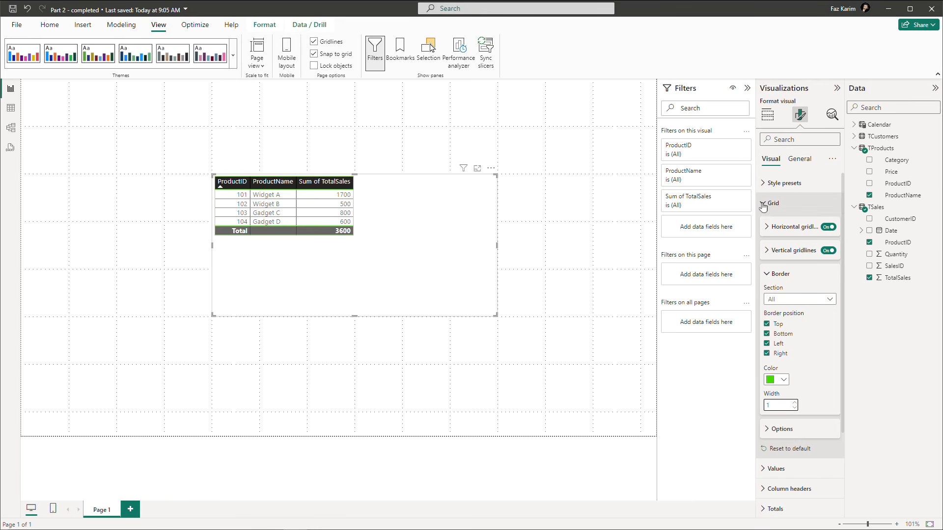
{"action": "left_click", "coordinate": [766, 448]}
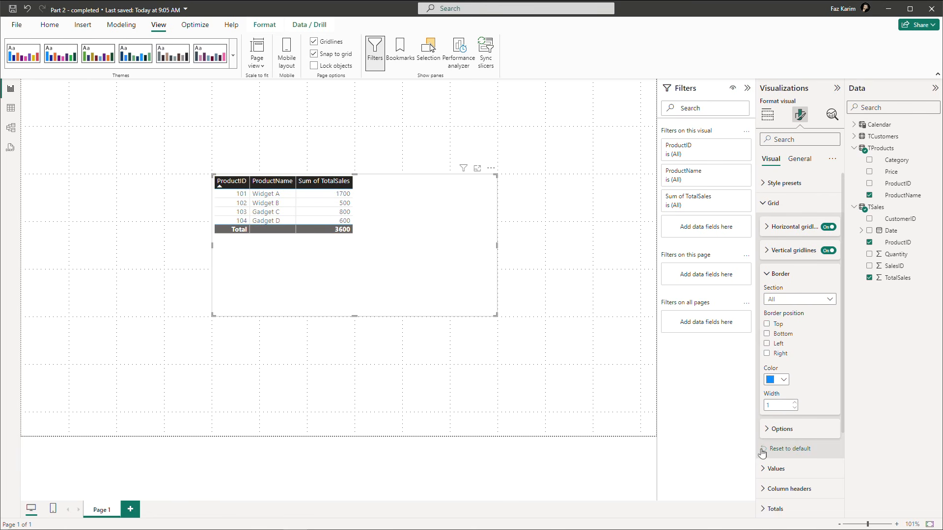
{"action": "left_click", "coordinate": [765, 210]}
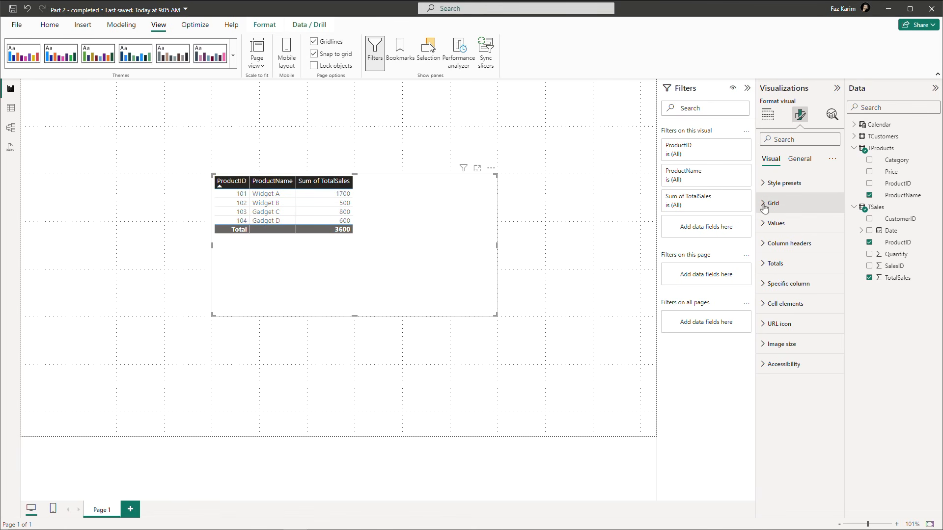
Set the table values' font size to 29, and move the visual to the page's upper-left corner, resized to fit all rows.
{"action": "left_click", "coordinate": [765, 227]}
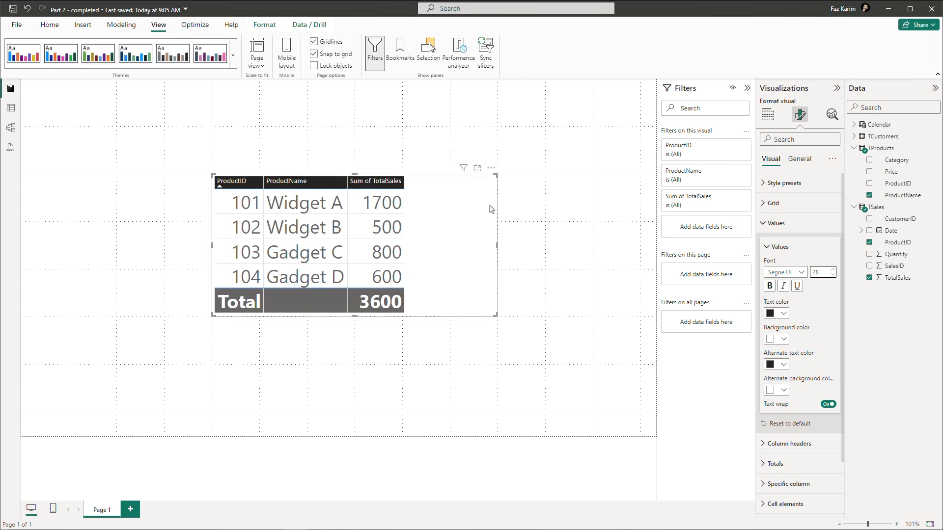
{"action": "left_click_drag", "start_coordinate": [493, 248], "coordinate": [423, 248]}
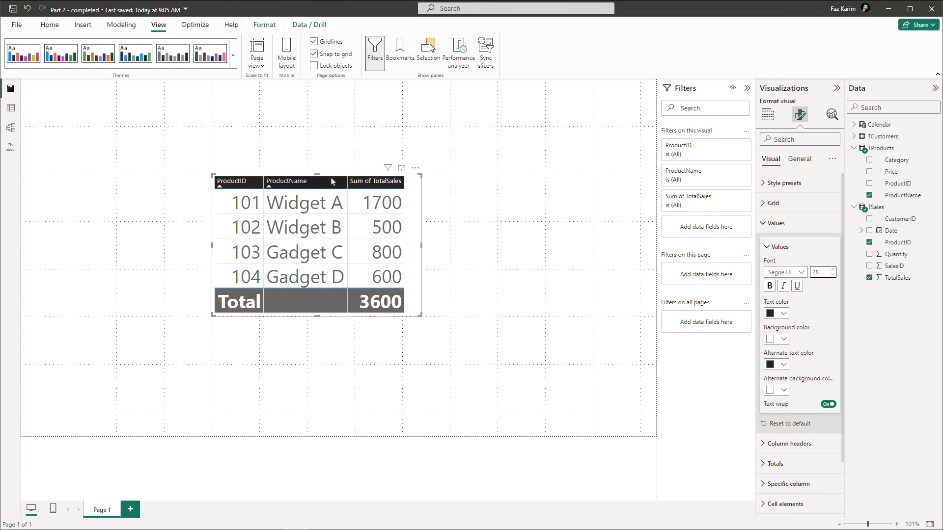
{"action": "left_click_drag", "start_coordinate": [297, 171], "coordinate": [120, 82]}
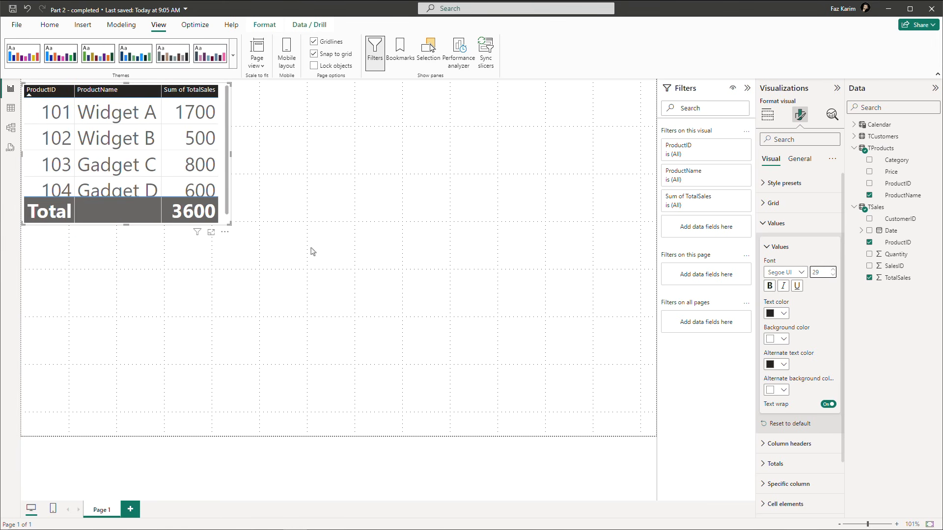
{"action": "left_click_drag", "start_coordinate": [229, 224], "coordinate": [235, 236]}
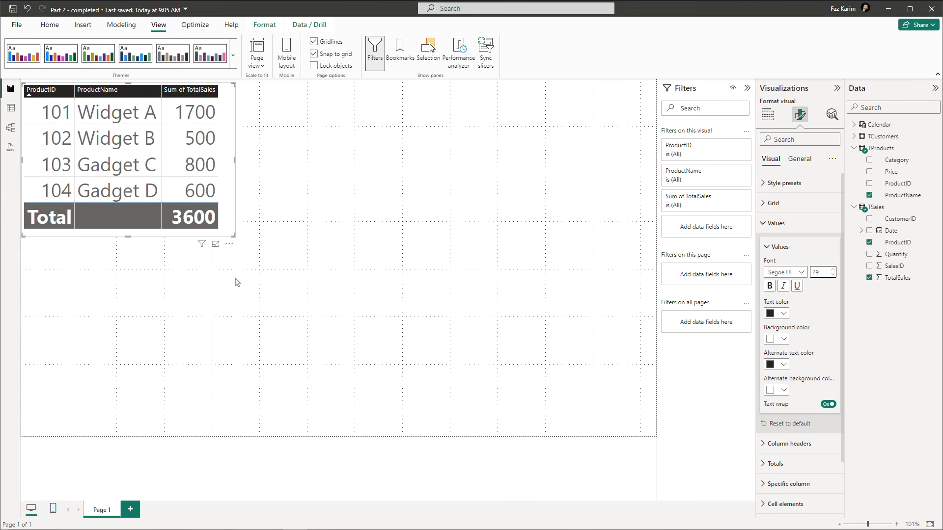
Set the table values' text color and alternate text color to black and their background color to light gray.
{"action": "left_click", "coordinate": [784, 314]}
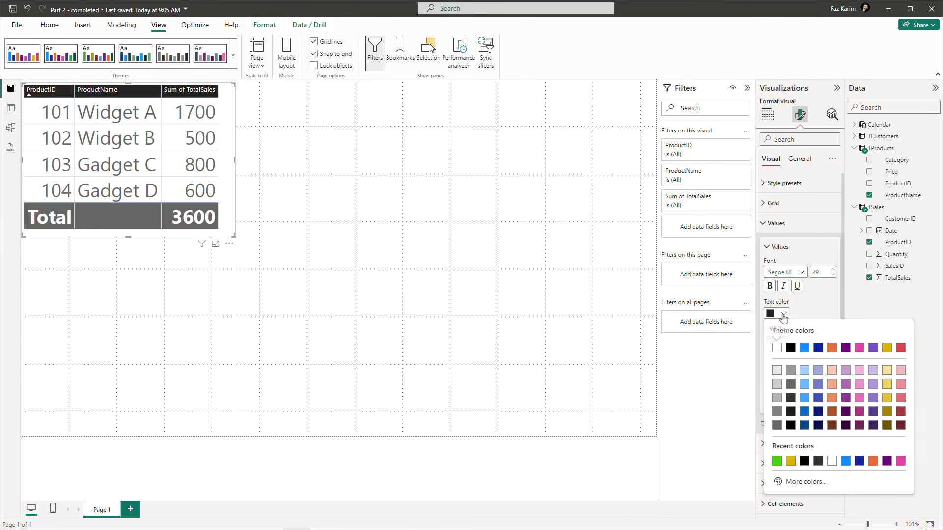
{"action": "left_click", "coordinate": [790, 348]}
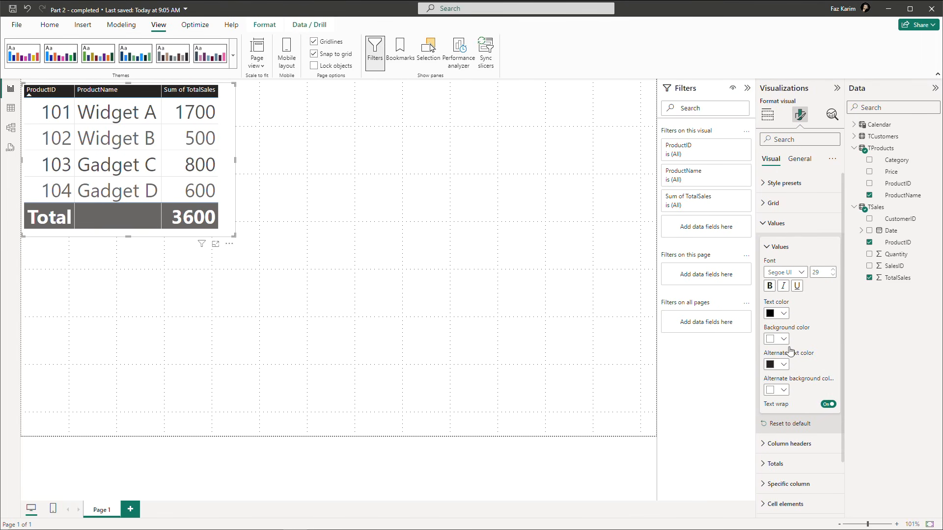
{"action": "left_click", "coordinate": [784, 342]}
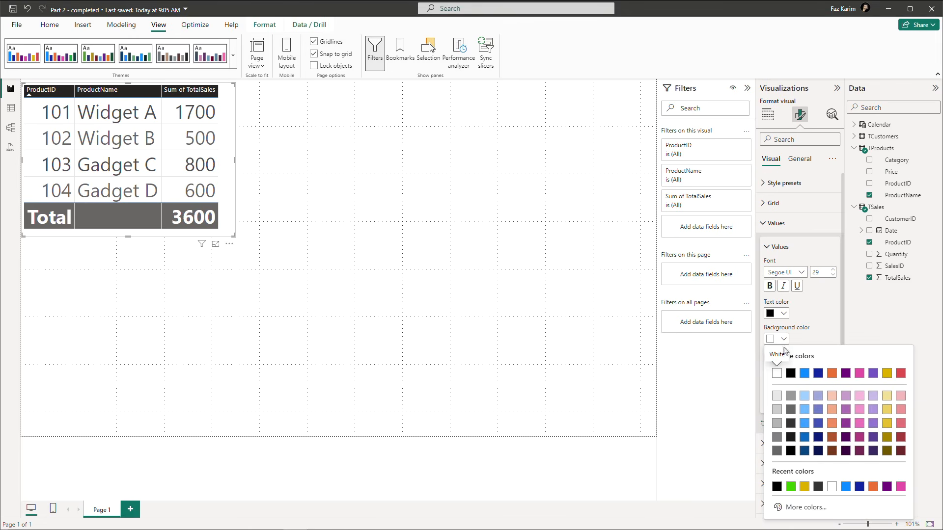
{"action": "left_click", "coordinate": [777, 396]}
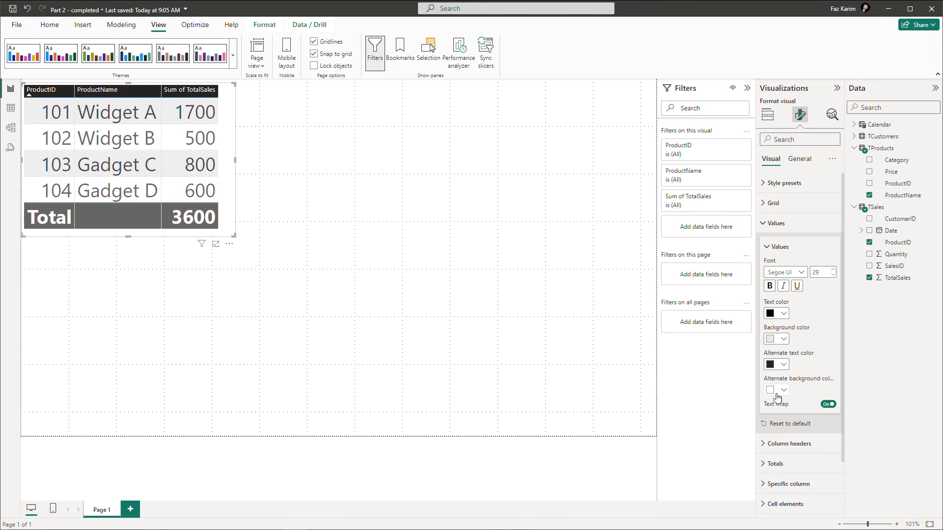
{"action": "left_click", "coordinate": [785, 365]}
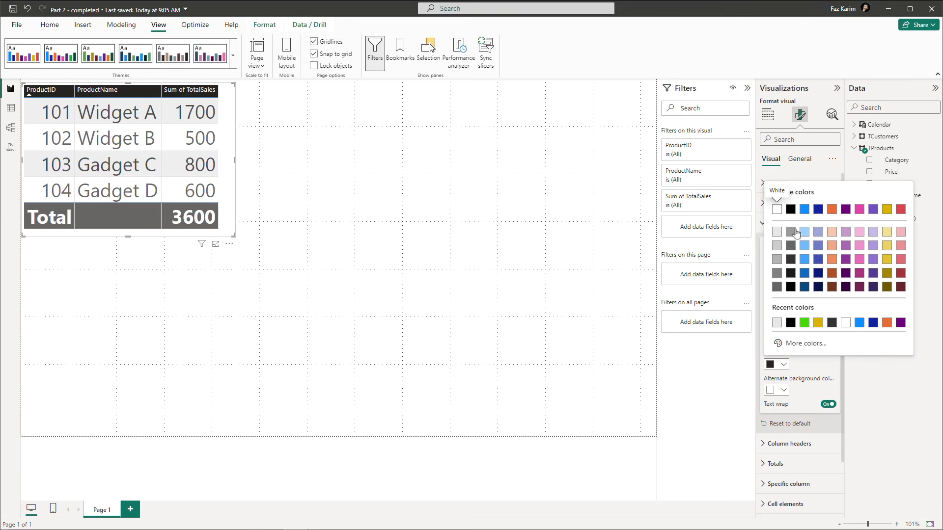
{"action": "left_click", "coordinate": [791, 209]}
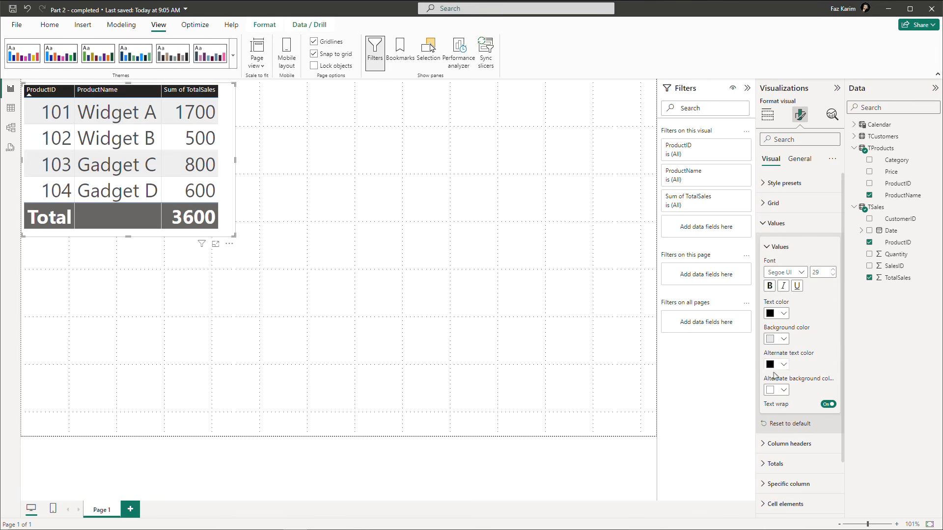
Try light gray as the alternate background color of the table values, then set it back to white.
{"action": "left_click", "coordinate": [783, 391]}
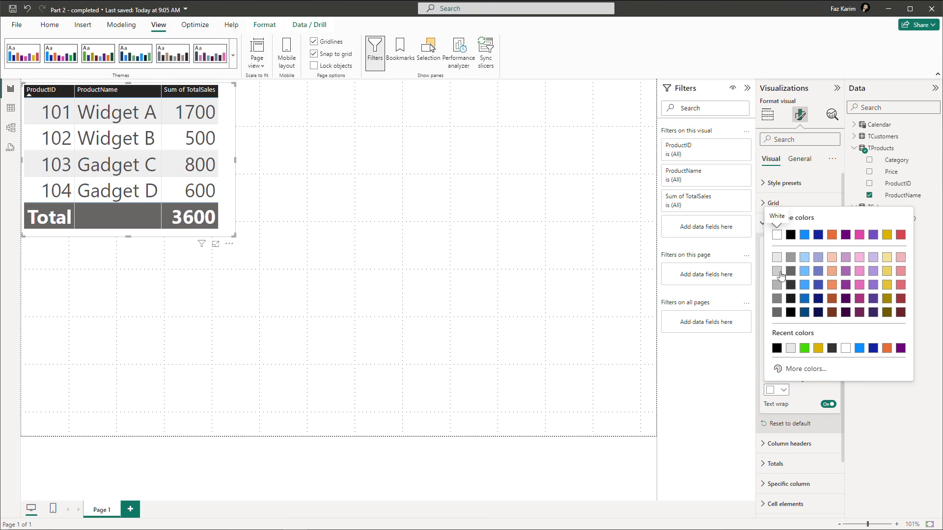
{"action": "left_click", "coordinate": [777, 260]}
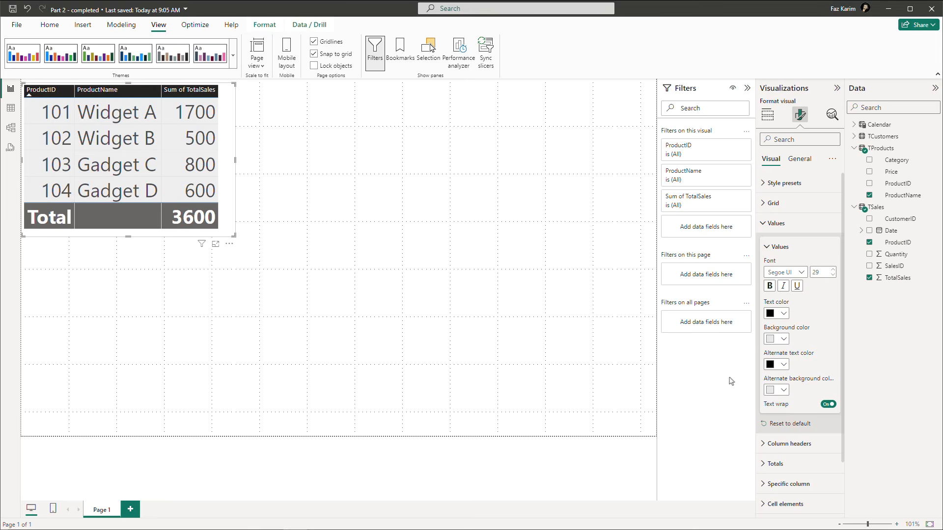
{"action": "left_click", "coordinate": [780, 391]}
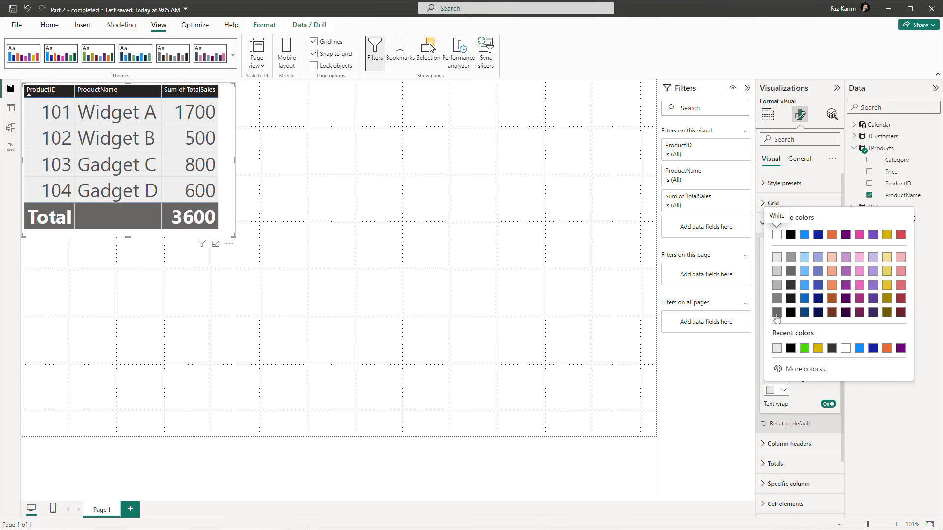
{"action": "left_click", "coordinate": [777, 235]}
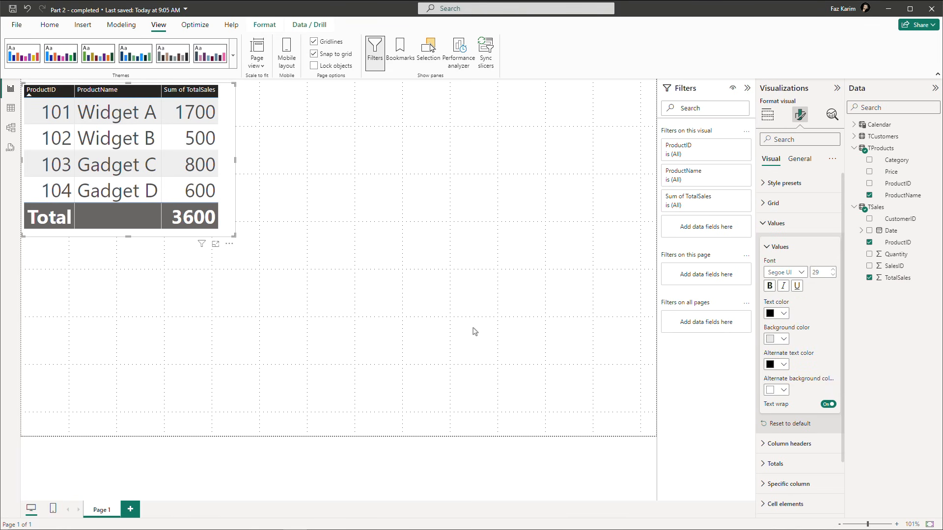
Set the column headers' font size to 32 and enlarge the table visual to fit all columns and rows.
{"action": "left_click", "coordinate": [765, 223]}
{"action": "left_click", "coordinate": [765, 244]}
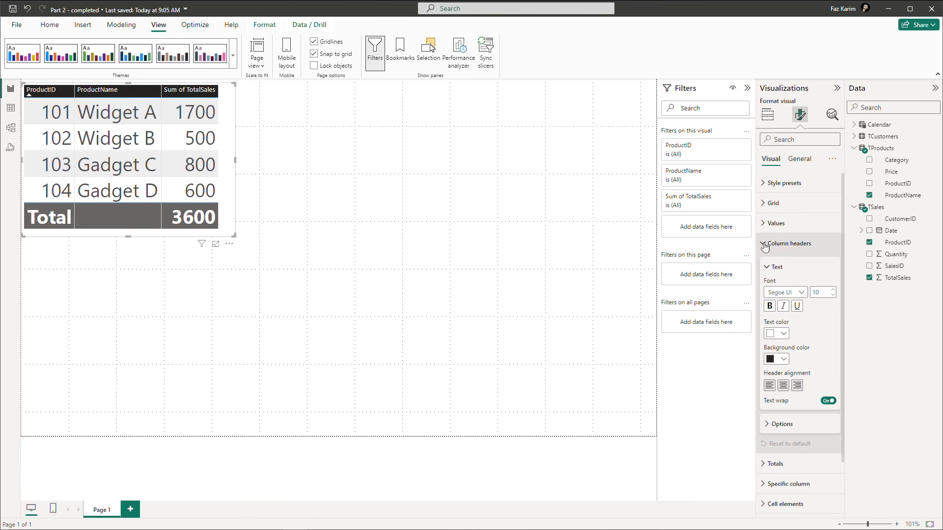
{"action": "double_click", "coordinate": [825, 293]}
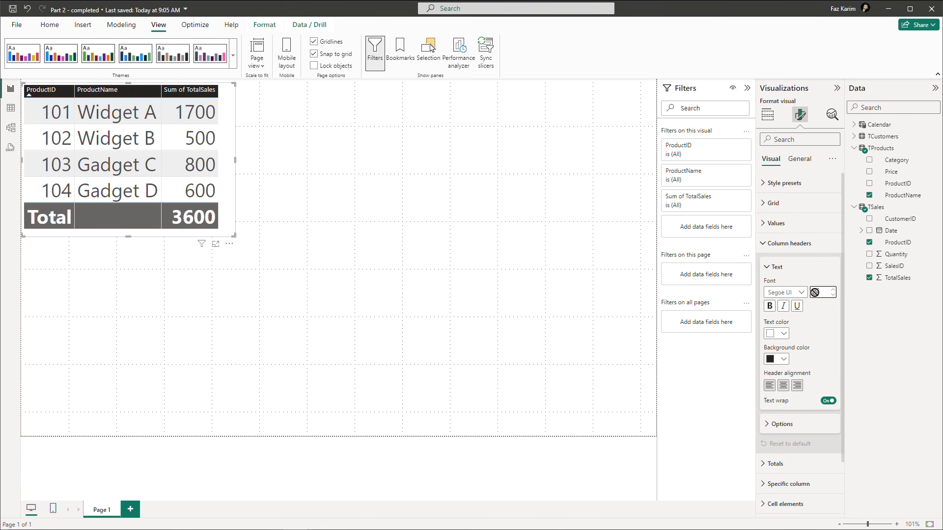
{"action": "key", "text": "Return"}
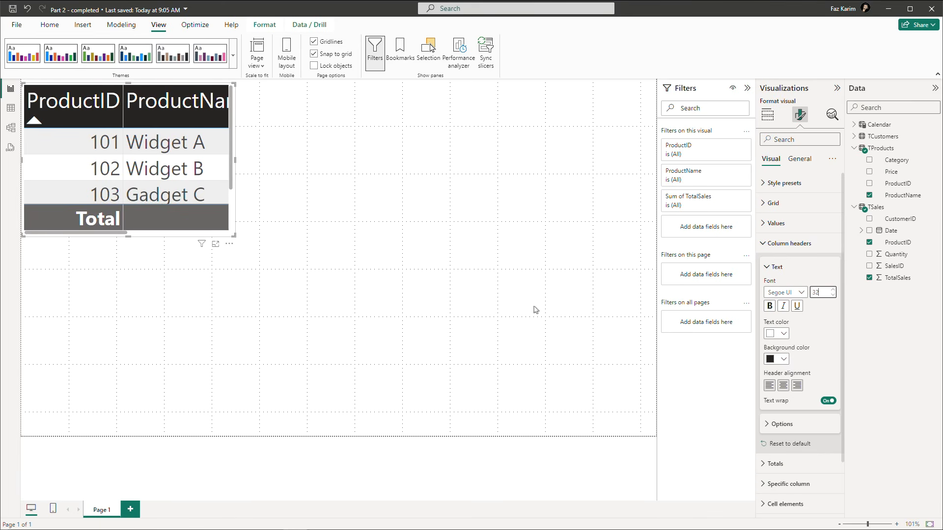
{"action": "left_click_drag", "start_coordinate": [236, 160], "coordinate": [437, 183]}
{"action": "left_click_drag", "start_coordinate": [219, 237], "coordinate": [225, 265]}
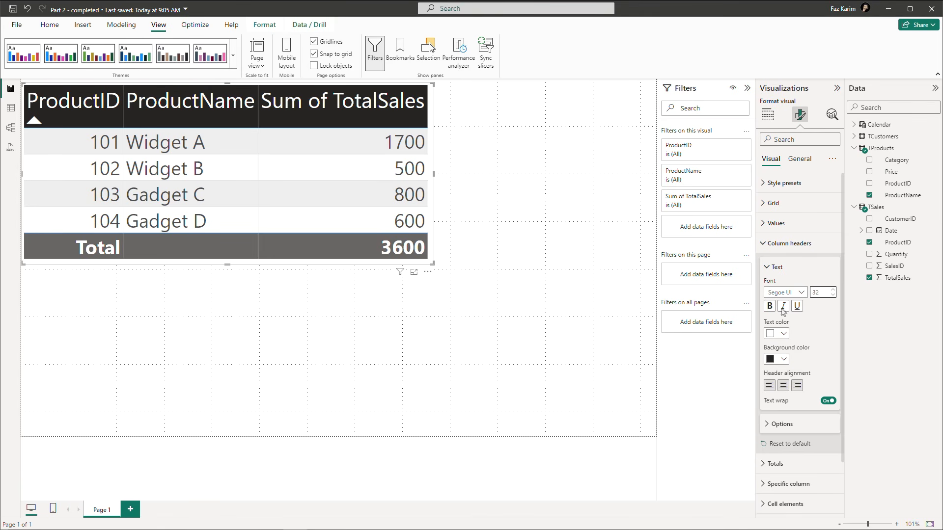
{"action": "left_click", "coordinate": [765, 248]}
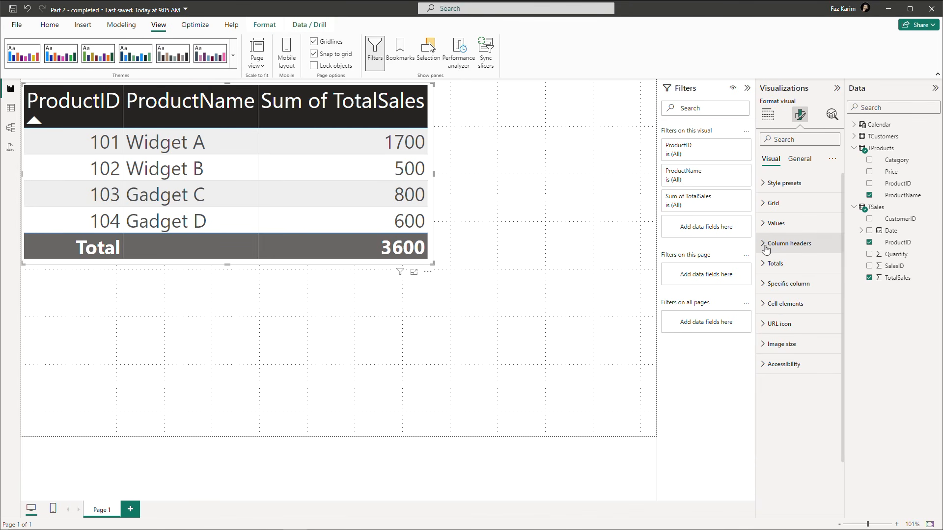
Change the label of the table's totals row to Total Sales and collapse the totals settings.
{"action": "left_click", "coordinate": [765, 266]}
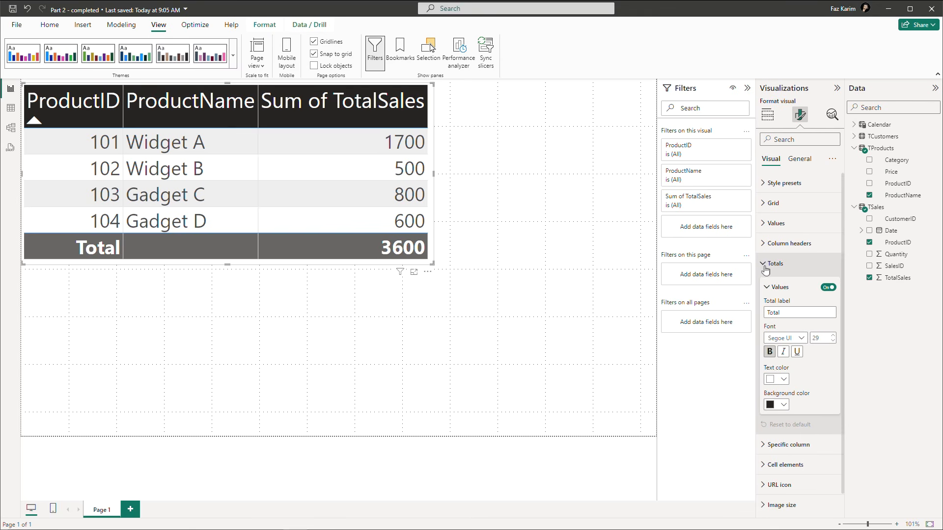
{"action": "left_click", "coordinate": [792, 314]}
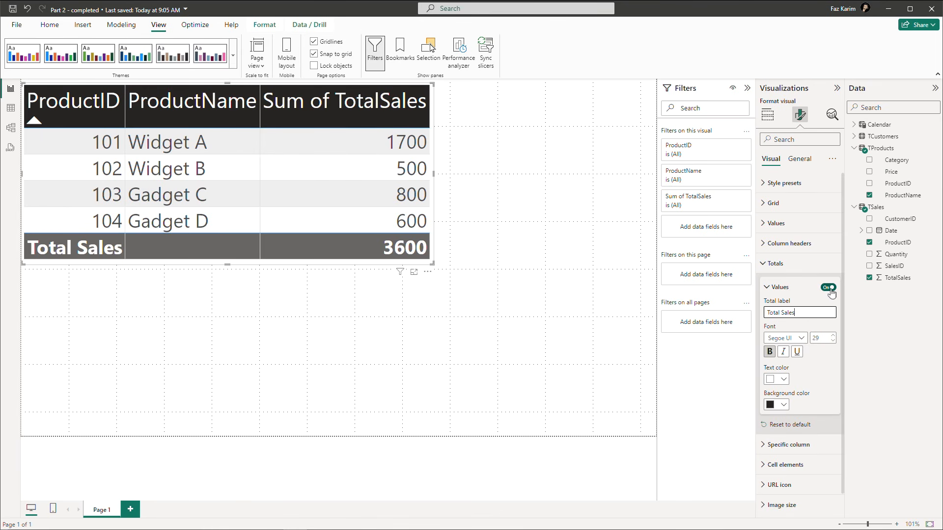
{"action": "left_click", "coordinate": [770, 293]}
{"action": "left_click", "coordinate": [770, 294]}
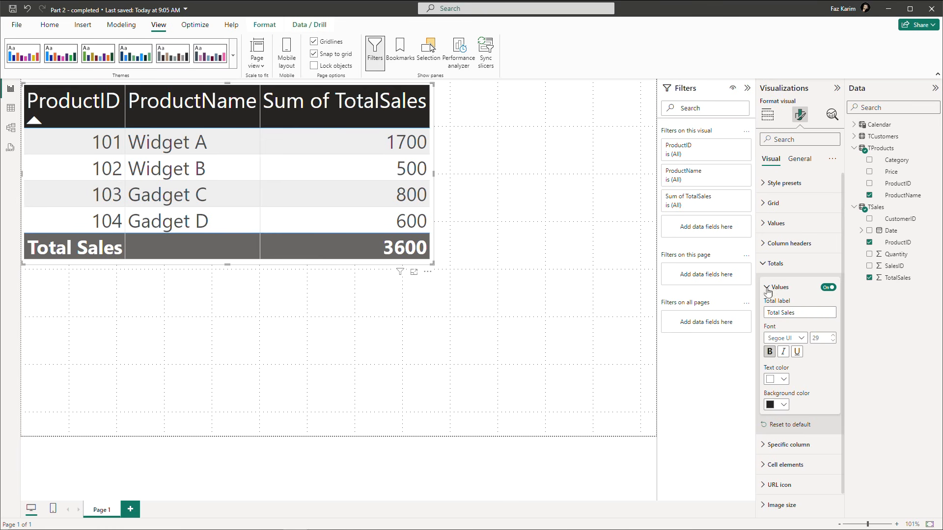
{"action": "left_click", "coordinate": [761, 268]}
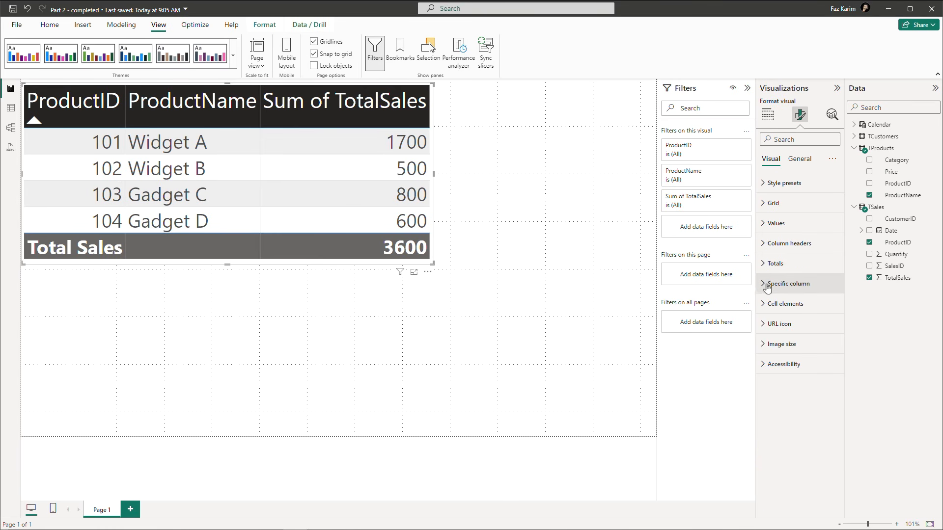
Examine the table's formatting options for specific columns and cell elements, including the selectable series and the conditional background color.
{"action": "left_click", "coordinate": [766, 283]}
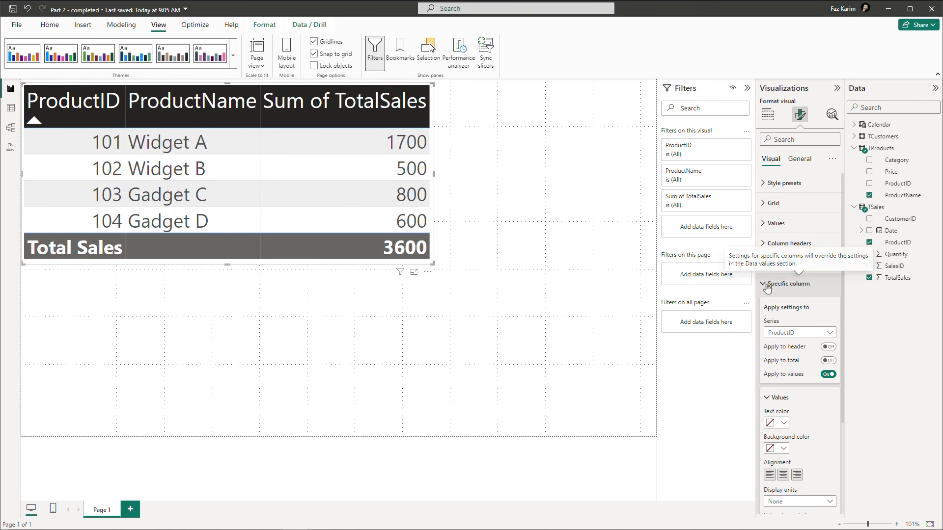
{"action": "left_click", "coordinate": [806, 335]}
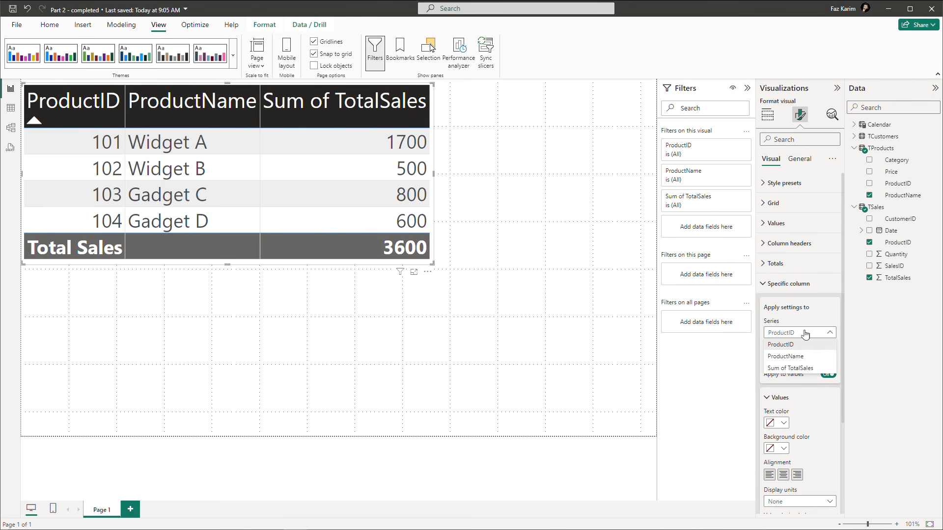
{"action": "left_click", "coordinate": [806, 334]}
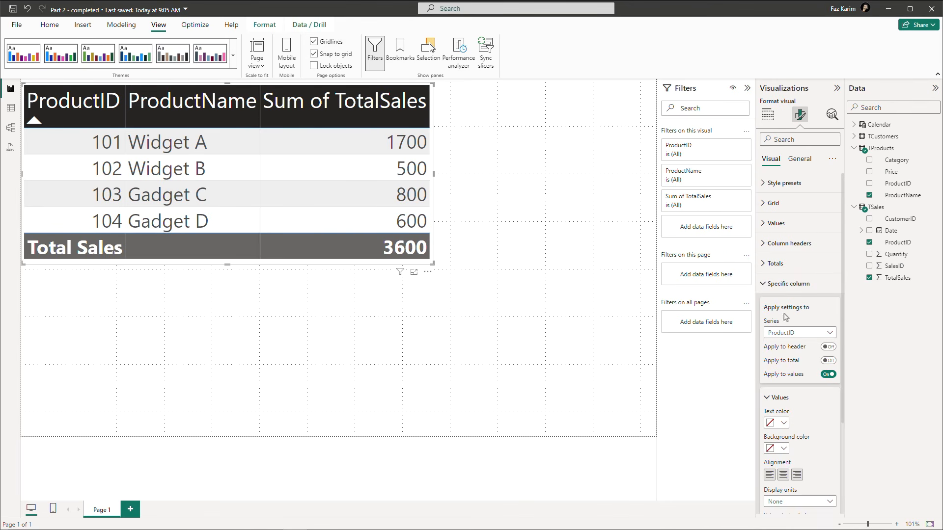
{"action": "left_click", "coordinate": [764, 290]}
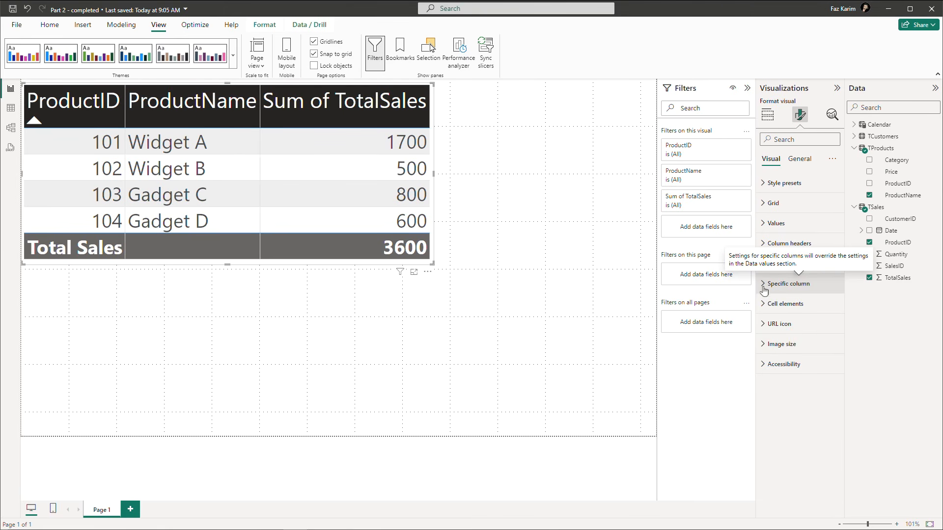
{"action": "left_click", "coordinate": [766, 304]}
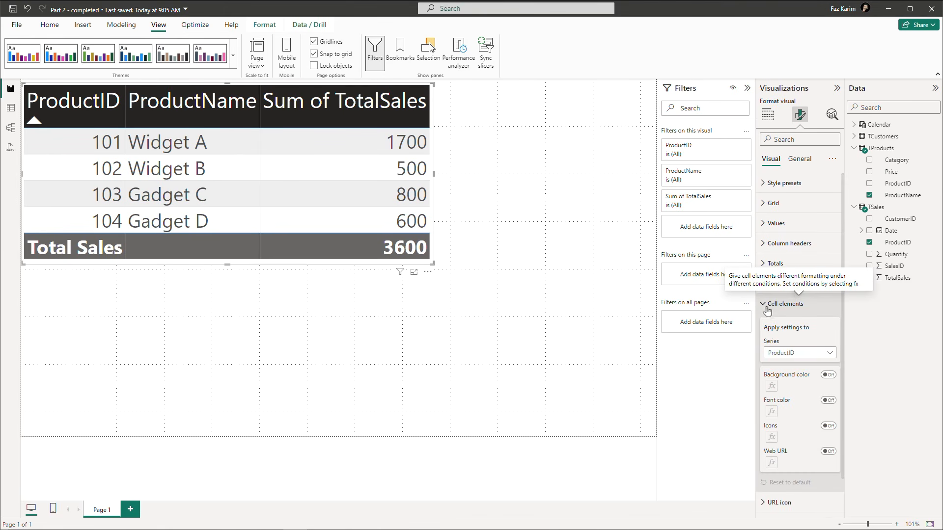
{"action": "left_click", "coordinate": [789, 354]}
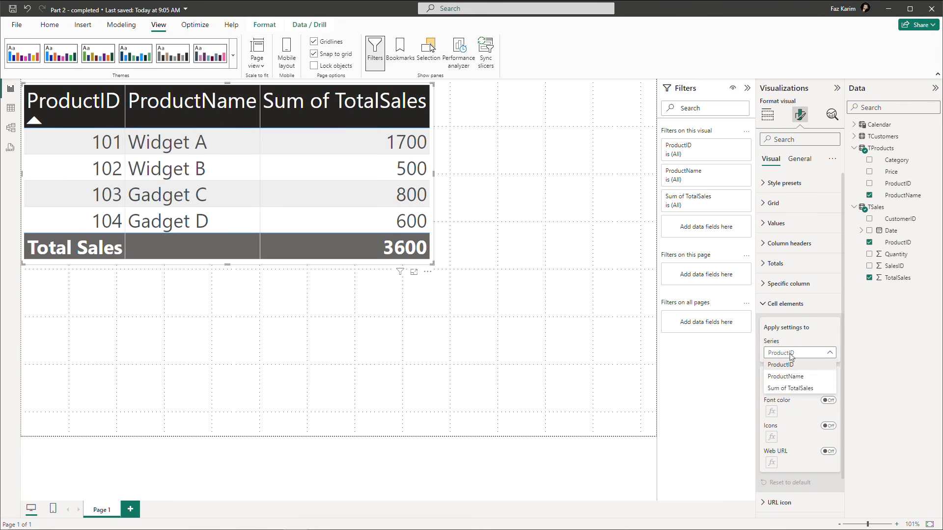
{"action": "left_click", "coordinate": [793, 359]}
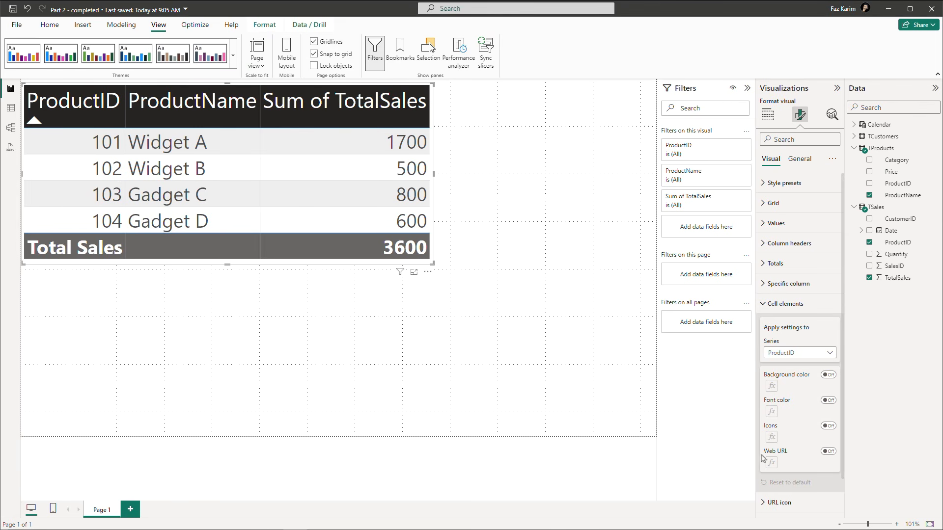
{"action": "left_click", "coordinate": [829, 379]}
{"action": "left_click", "coordinate": [684, 124]}
{"action": "left_click", "coordinate": [769, 304]}
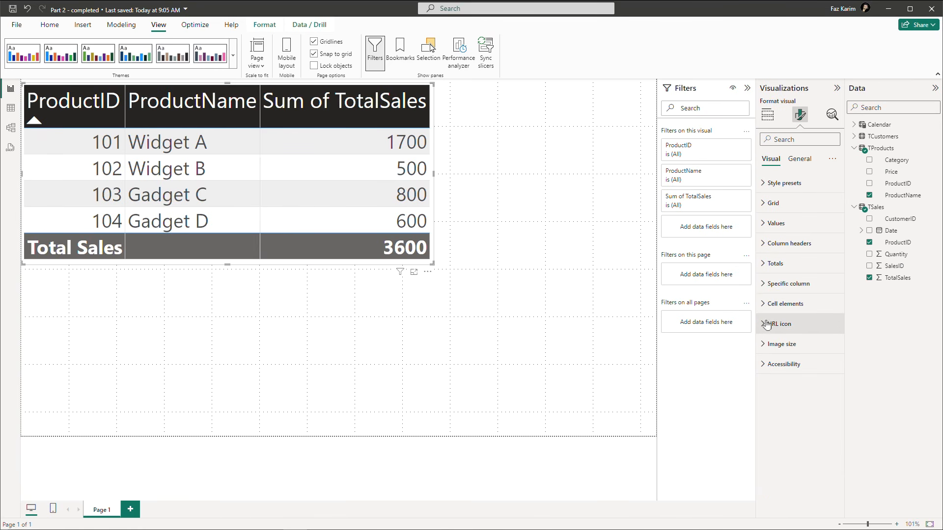
{"action": "left_click", "coordinate": [762, 325]}
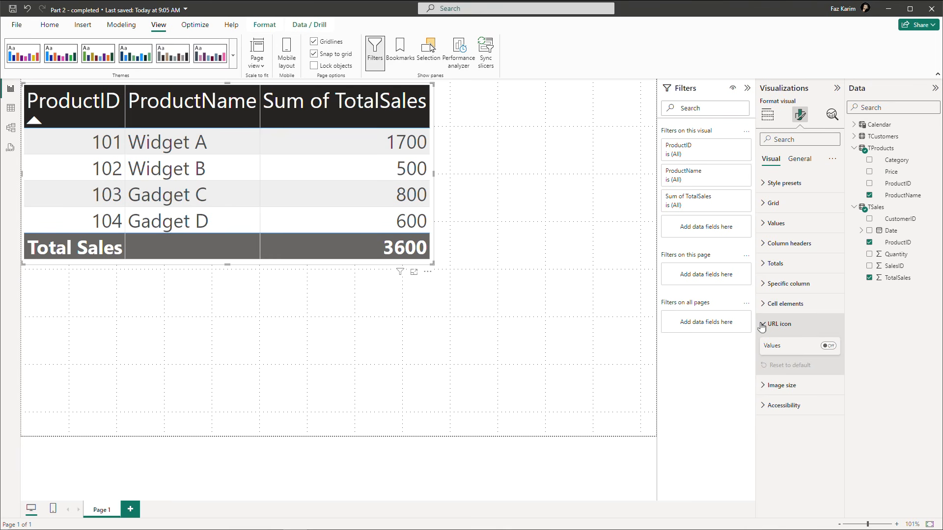
{"action": "left_click", "coordinate": [762, 325]}
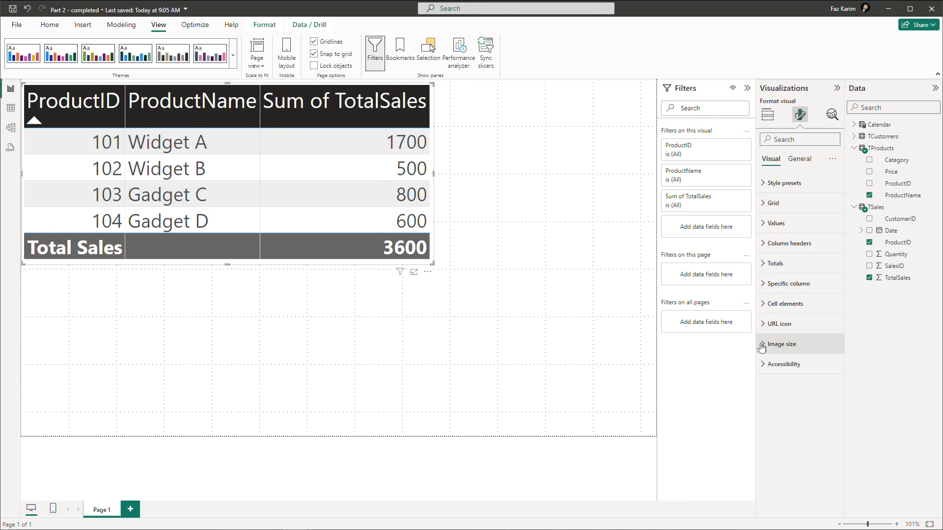
{"action": "left_click", "coordinate": [762, 344]}
{"action": "left_click", "coordinate": [762, 345]}
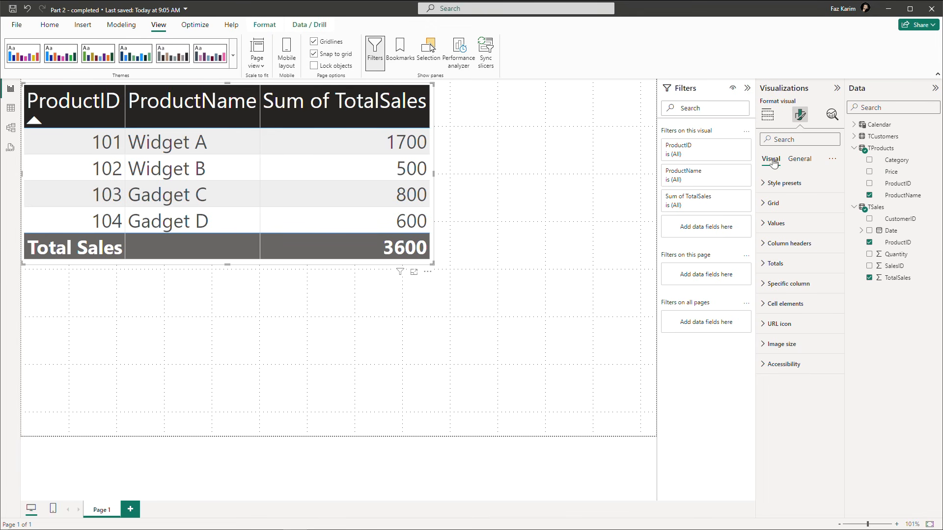
Turn on the aspect ratio lock in the table visual's size properties and widen the visual slightly.
{"action": "left_click", "coordinate": [800, 162]}
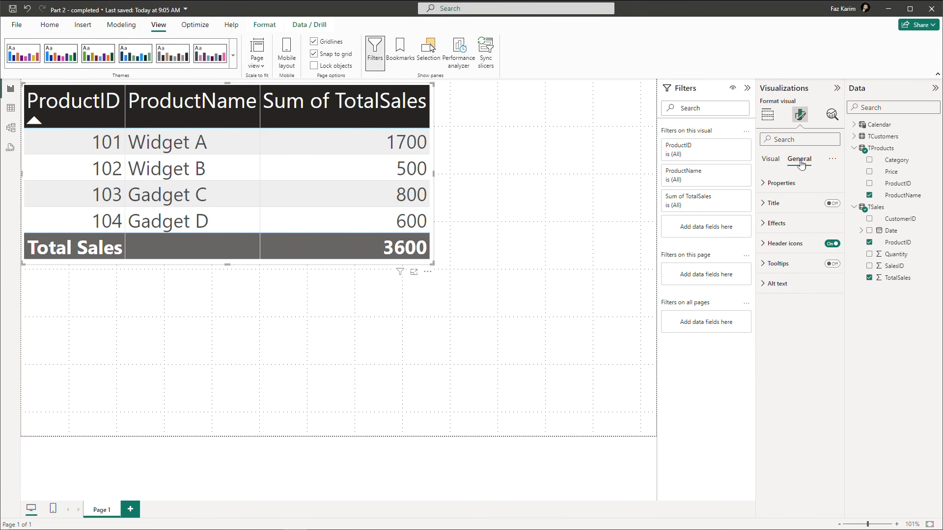
{"action": "left_click", "coordinate": [765, 184]}
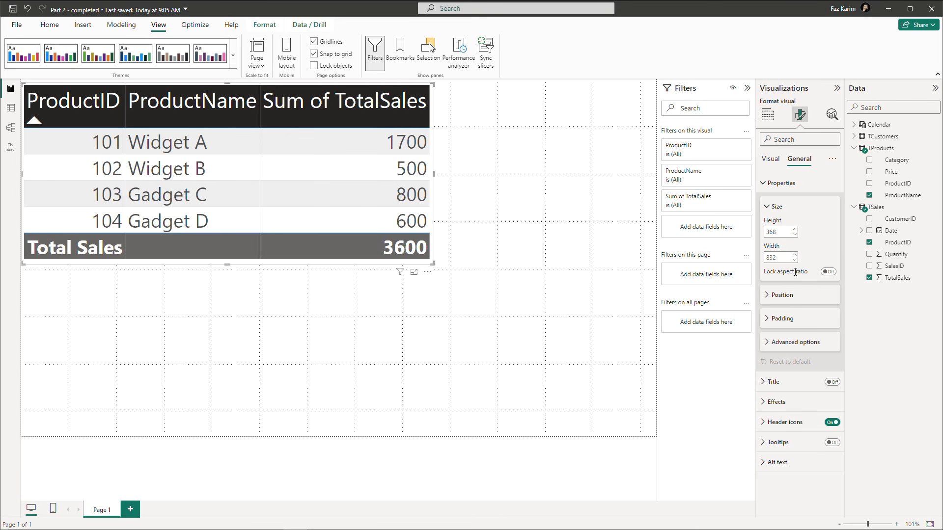
{"action": "left_click", "coordinate": [829, 272]}
{"action": "mouse_move", "coordinate": [438, 177]}
{"action": "left_mouse_down"}
{"action": "mouse_move", "coordinate": [638, 179]}
{"action": "mouse_move", "coordinate": [415, 177]}
{"action": "mouse_move", "coordinate": [453, 179]}
{"action": "left_mouse_up"}
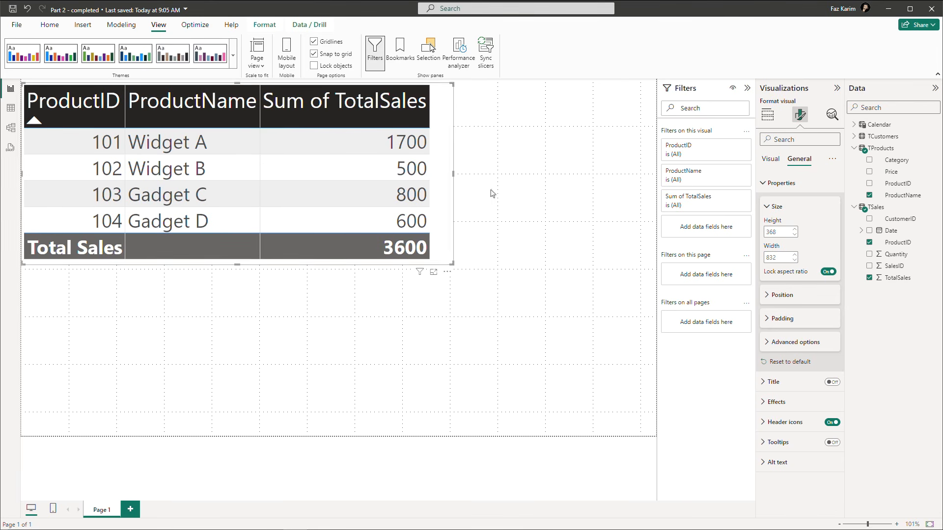
{"action": "left_click", "coordinate": [764, 184]}
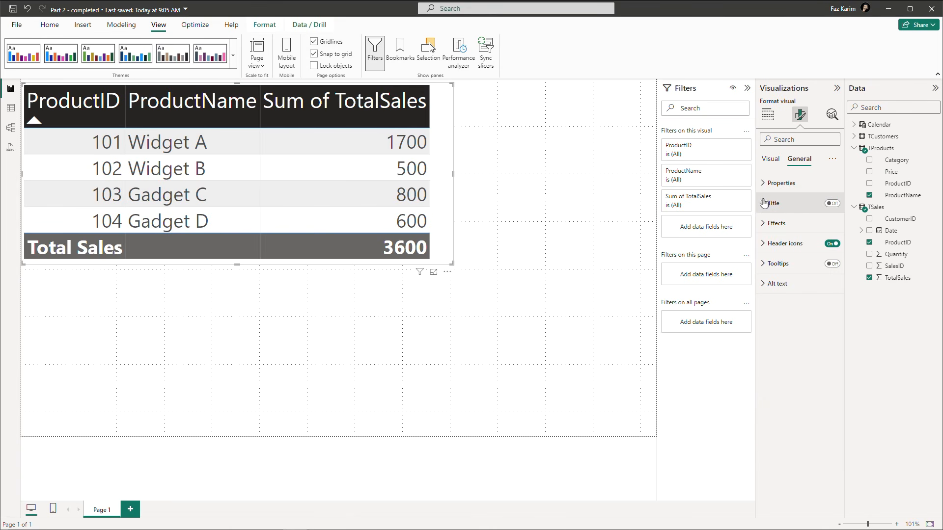
Turn on the table visual's title and set its text to "Table Visual - Intro to Visuals".
{"action": "left_click", "coordinate": [765, 205]}
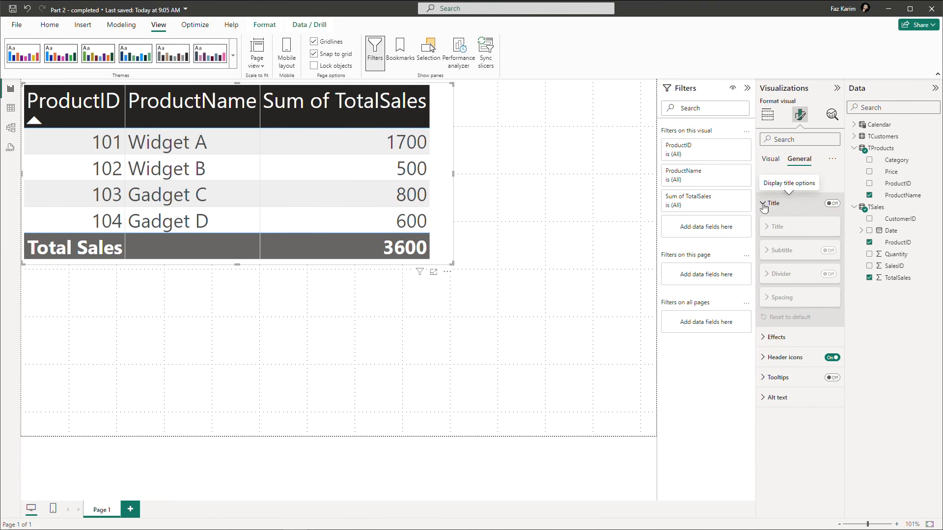
{"action": "left_click", "coordinate": [830, 203]}
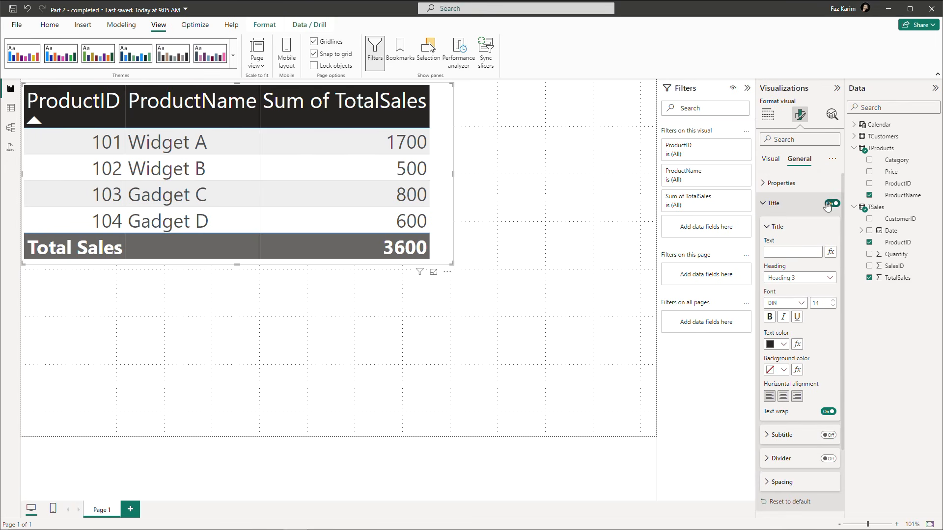
{"action": "left_click", "coordinate": [798, 253]}
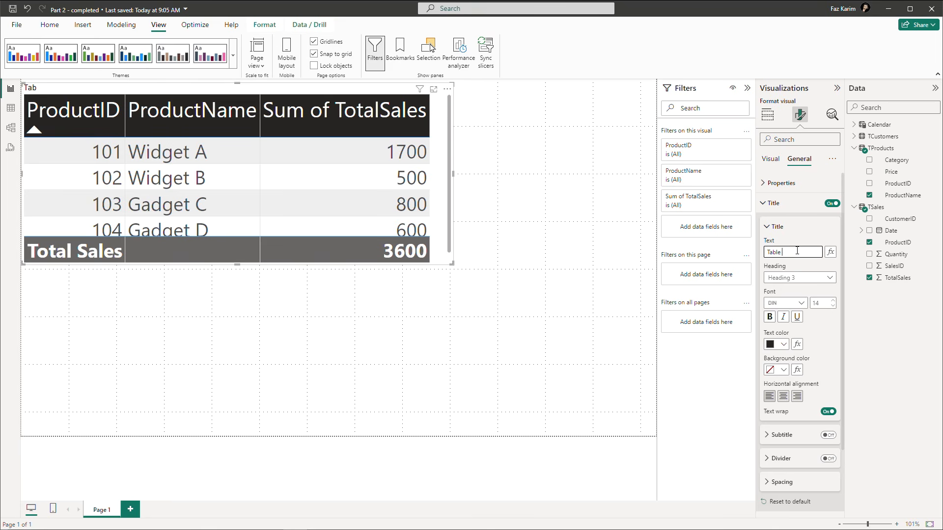
{"action": "type", "text": "ual - Intro to Visuals"}
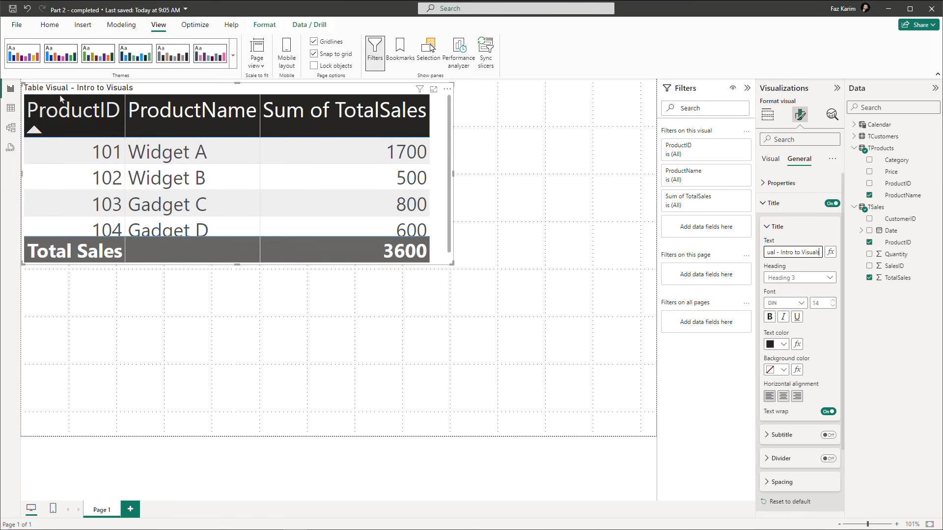
Review the title's heading levels without changing them, and reset the table's title settings to default.
{"action": "left_click", "coordinate": [778, 279]}
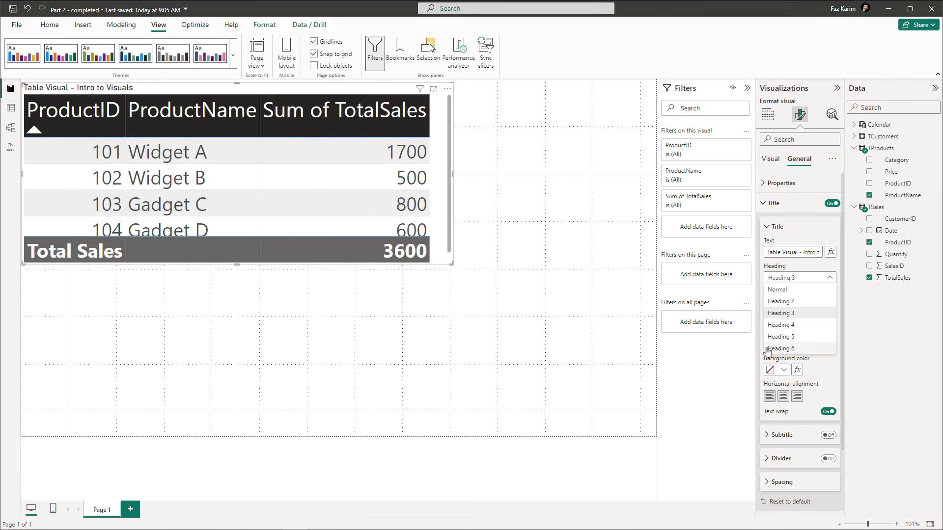
{"action": "left_click", "coordinate": [795, 282]}
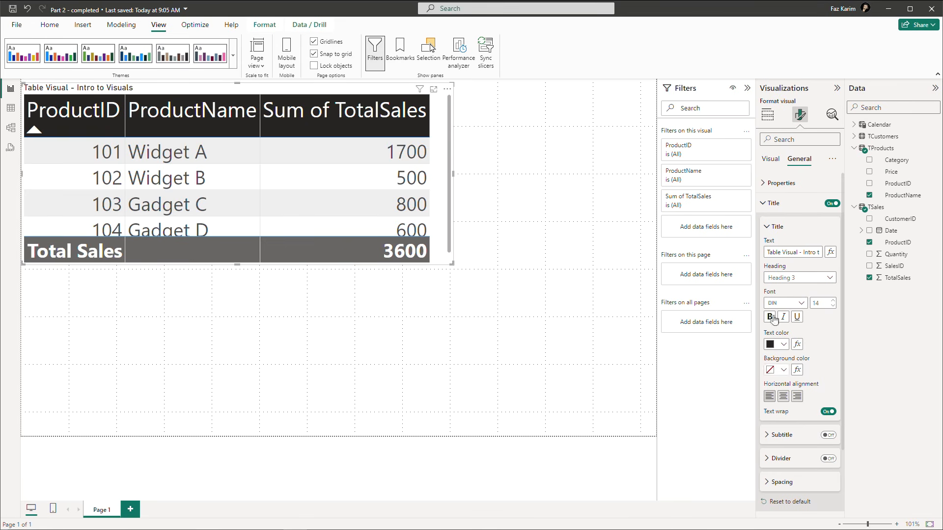
{"action": "left_click", "coordinate": [772, 503]}
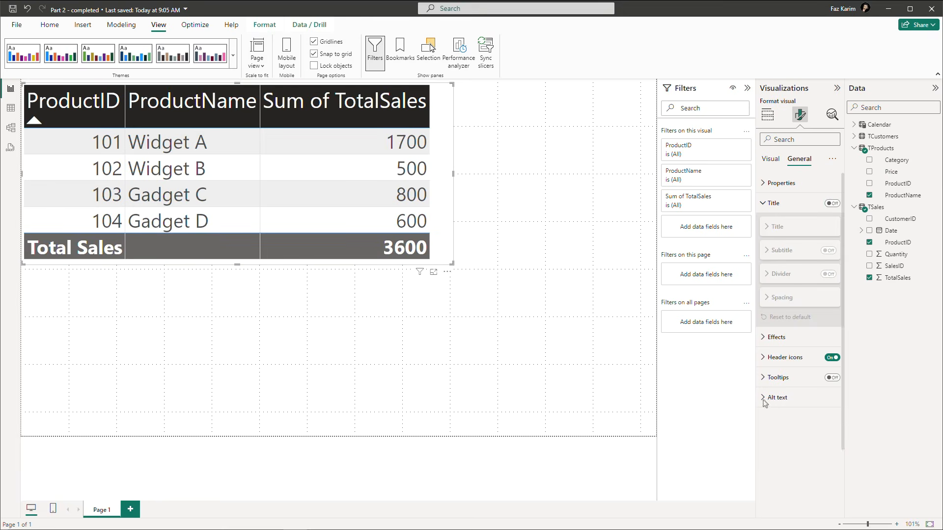
{"action": "left_click", "coordinate": [768, 205]}
Examine the table visual's effects, background color, visual border, tooltips and alt text settings.
{"action": "left_click", "coordinate": [769, 223]}
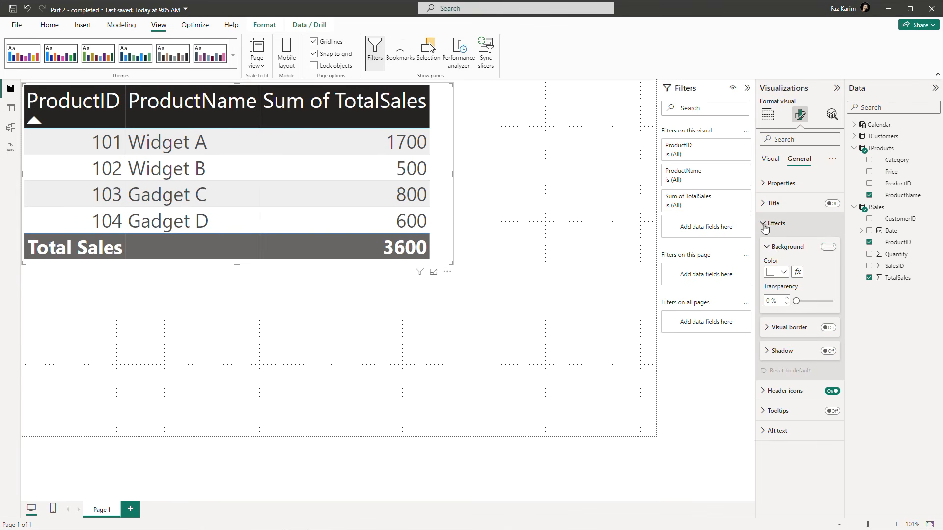
{"action": "left_click", "coordinate": [783, 272]}
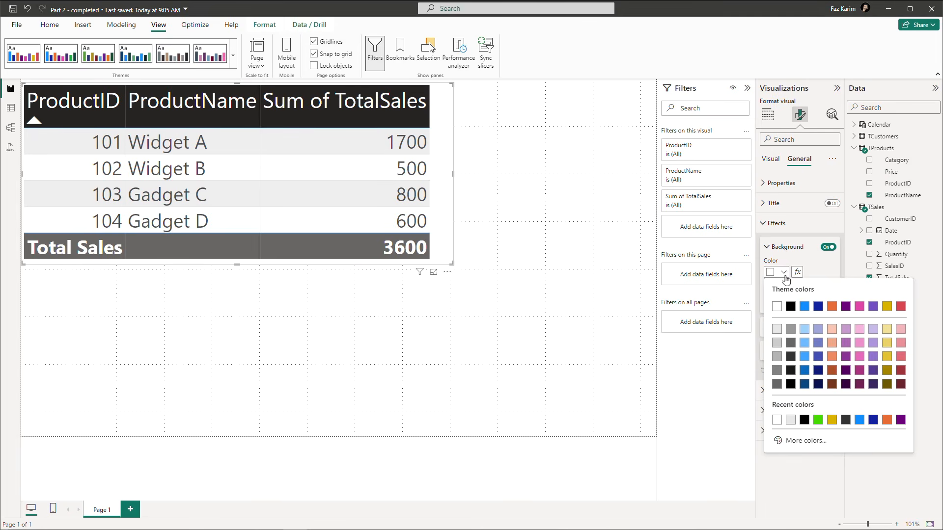
{"action": "left_click", "coordinate": [785, 275]}
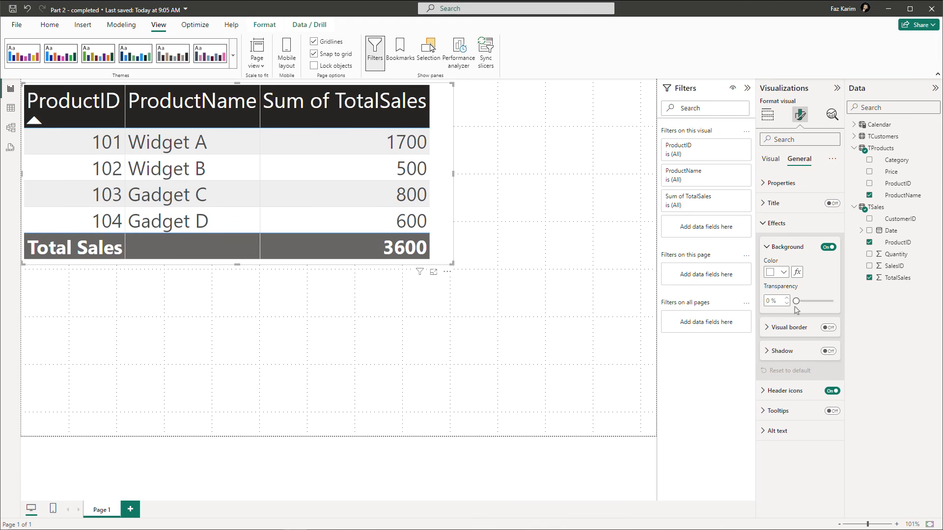
{"action": "left_click", "coordinate": [799, 328]}
{"action": "left_click", "coordinate": [799, 330]}
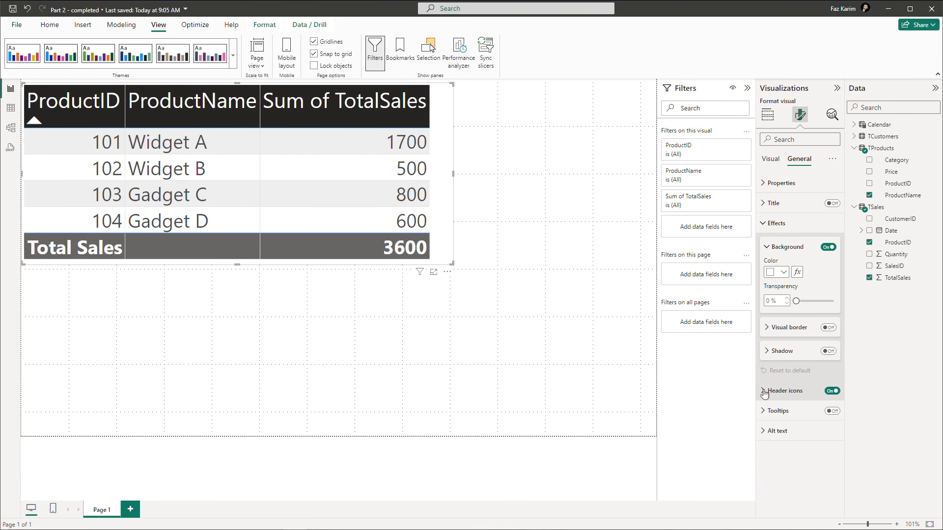
{"action": "left_click", "coordinate": [764, 410]}
{"action": "left_click", "coordinate": [764, 408]}
{"action": "left_click", "coordinate": [764, 409]}
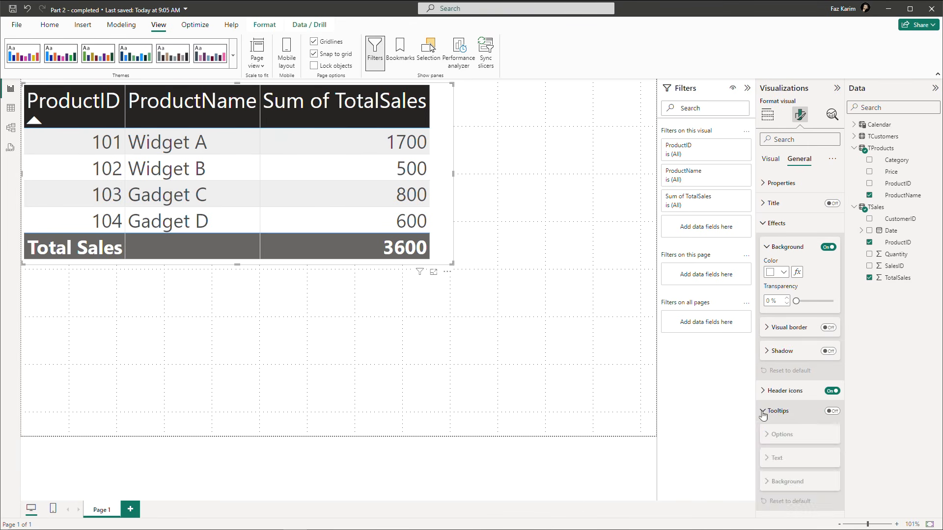
{"action": "left_click", "coordinate": [762, 412]}
{"action": "left_click", "coordinate": [764, 432]}
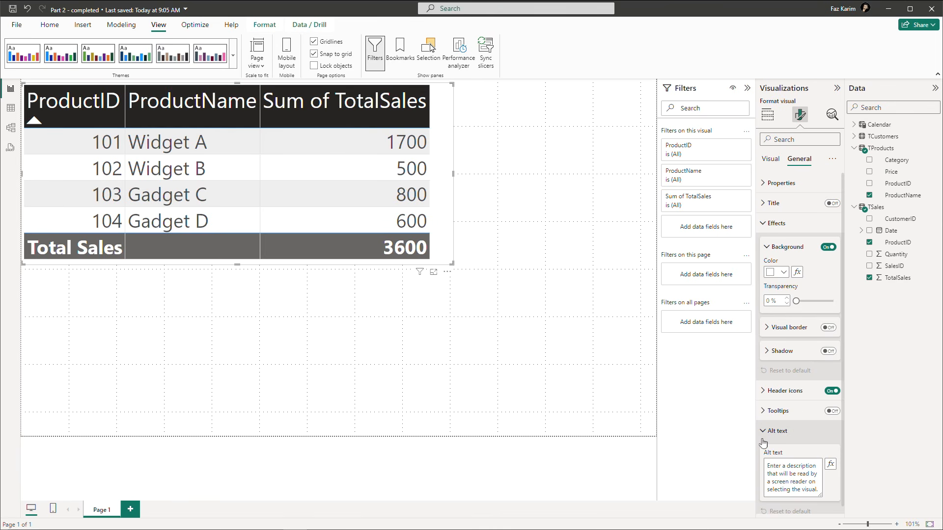
{"action": "left_click", "coordinate": [762, 440]}
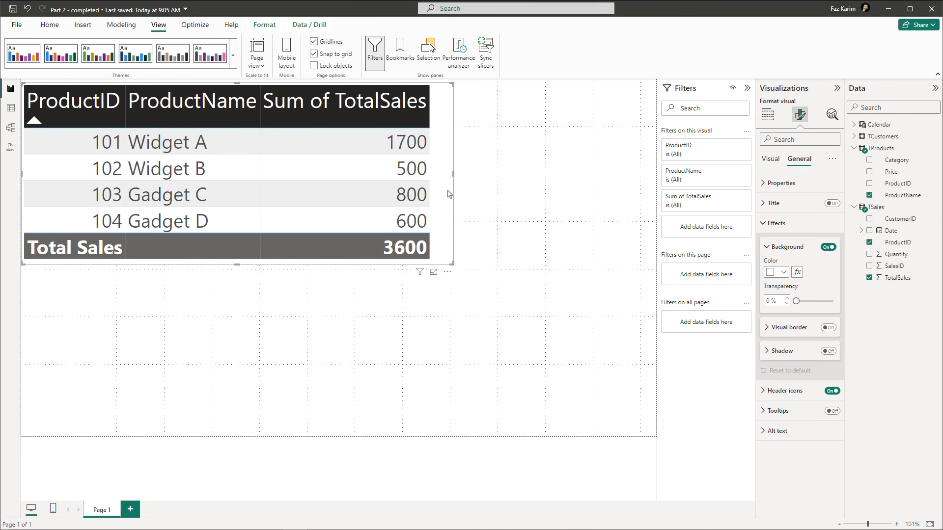
Narrow the table visual so its frame fits closely around the columns, and return to the build settings.
{"action": "left_click_drag", "start_coordinate": [451, 180], "coordinate": [437, 180]}
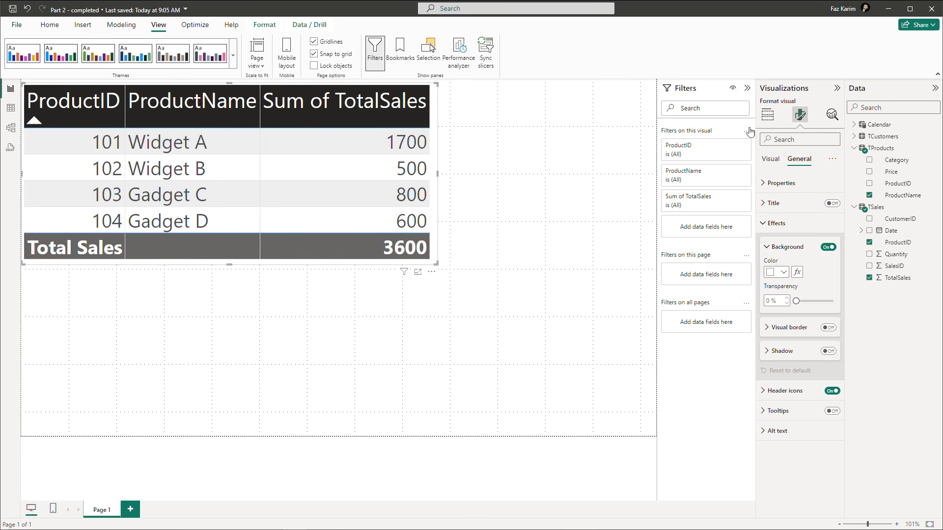
{"action": "left_click", "coordinate": [768, 116]}
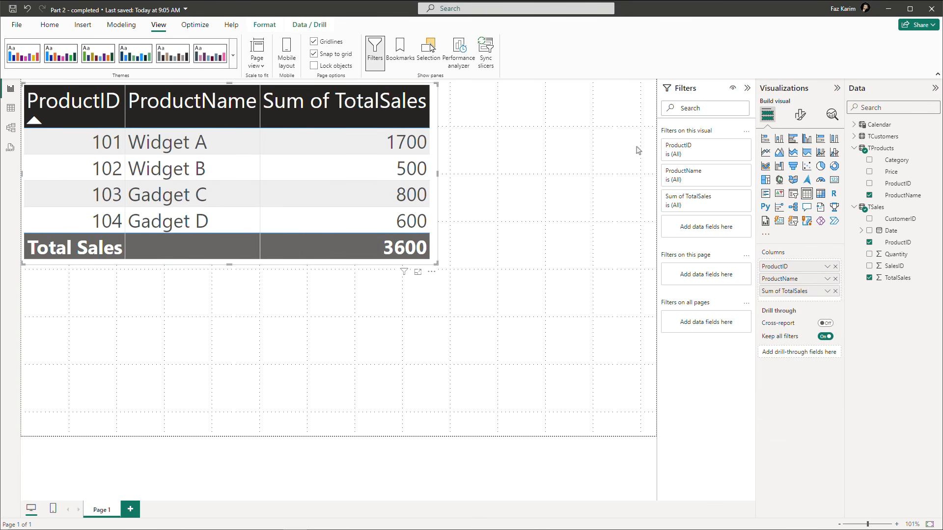
{"action": "left_click", "coordinate": [483, 200]}
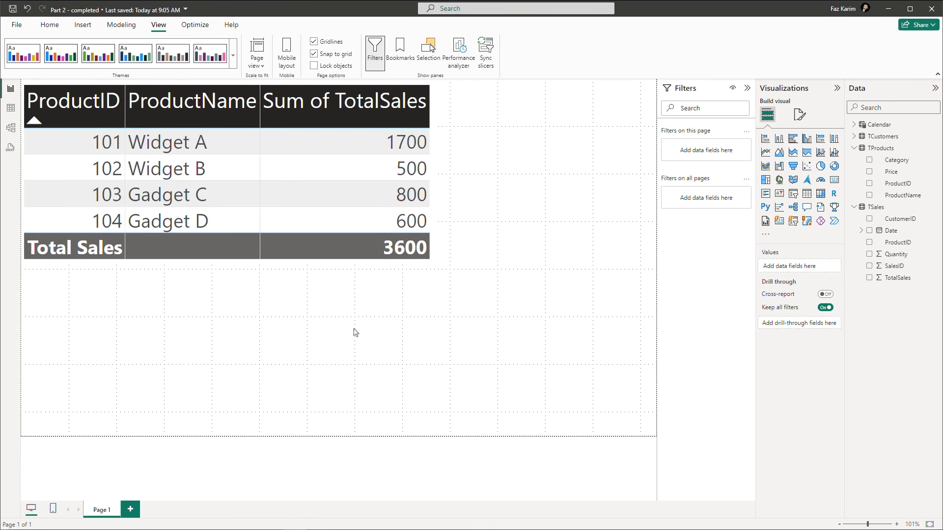
Rename the table's ProductID column to "Product ID" for this visual.
{"action": "left_click", "coordinate": [428, 116]}
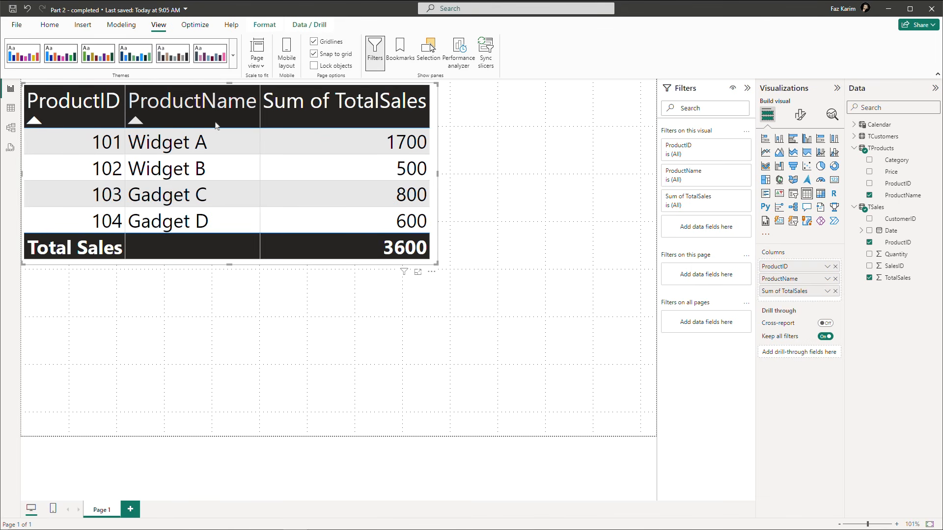
{"action": "right_click", "coordinate": [785, 272]}
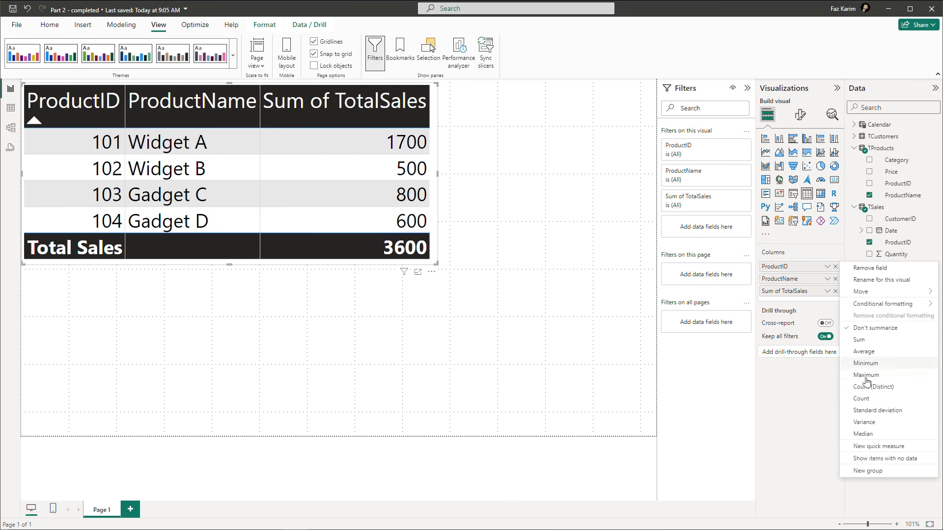
{"action": "left_click", "coordinate": [880, 279]}
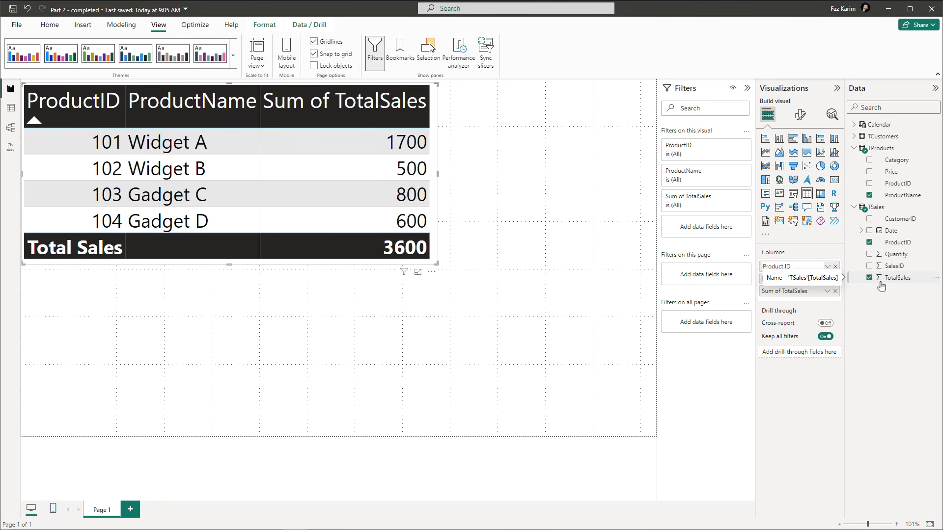
{"action": "key", "text": "Return"}
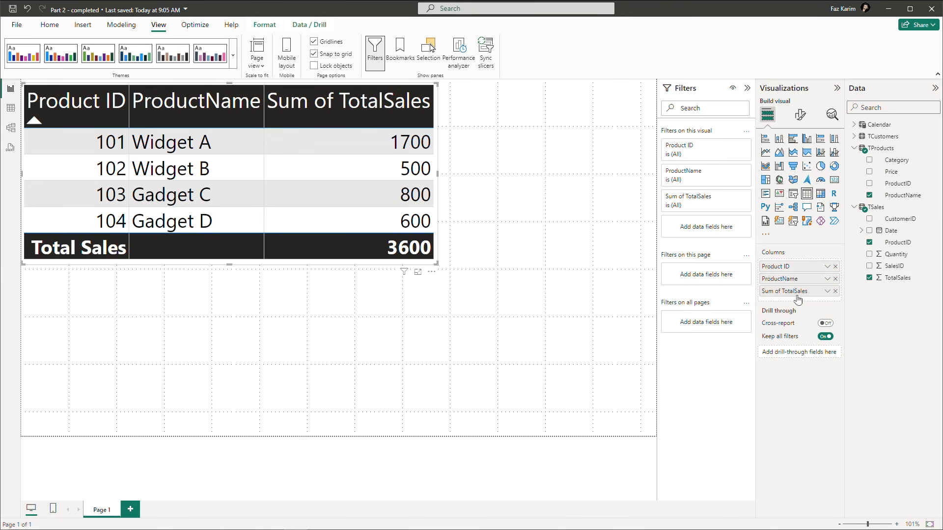
Rename the table's ProductName column to "Product Name" for this visual.
{"action": "right_click", "coordinate": [790, 280]}
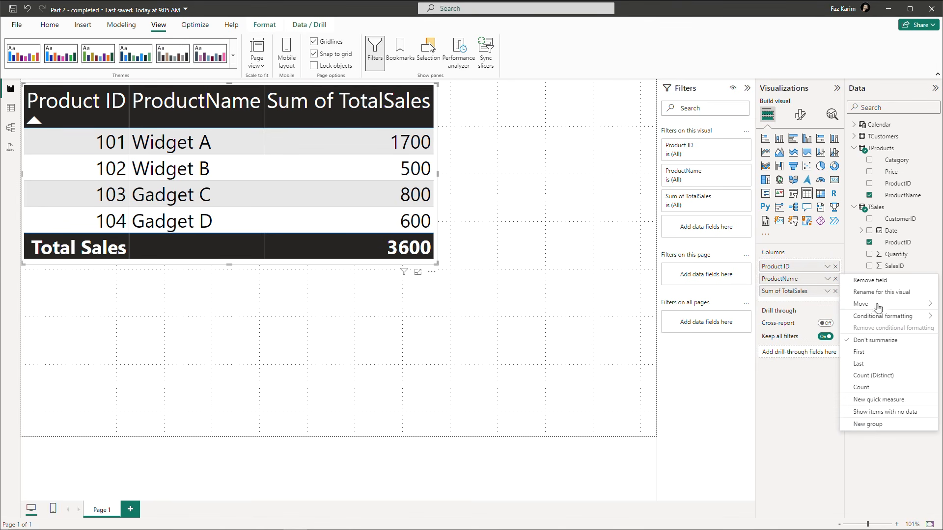
{"action": "left_click", "coordinate": [899, 293]}
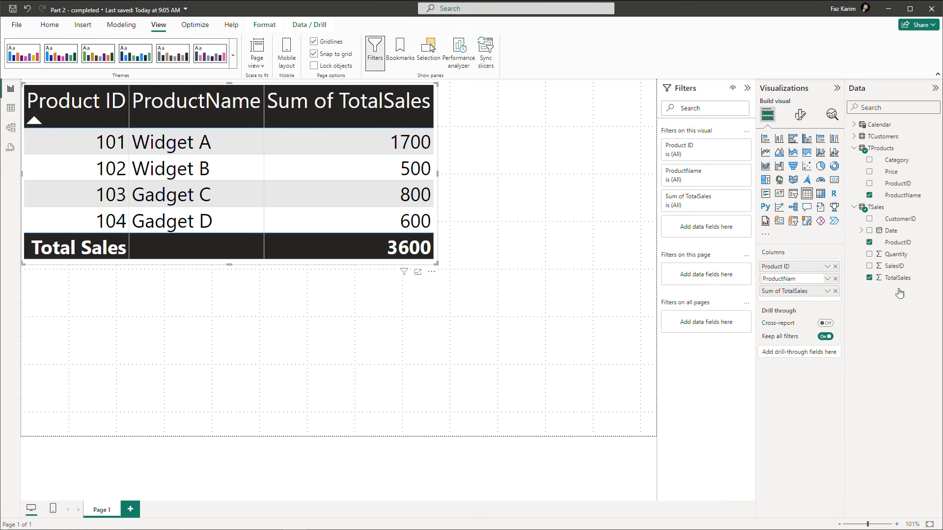
{"action": "type", "text": "Product Name"}
{"action": "key", "text": "Return"}
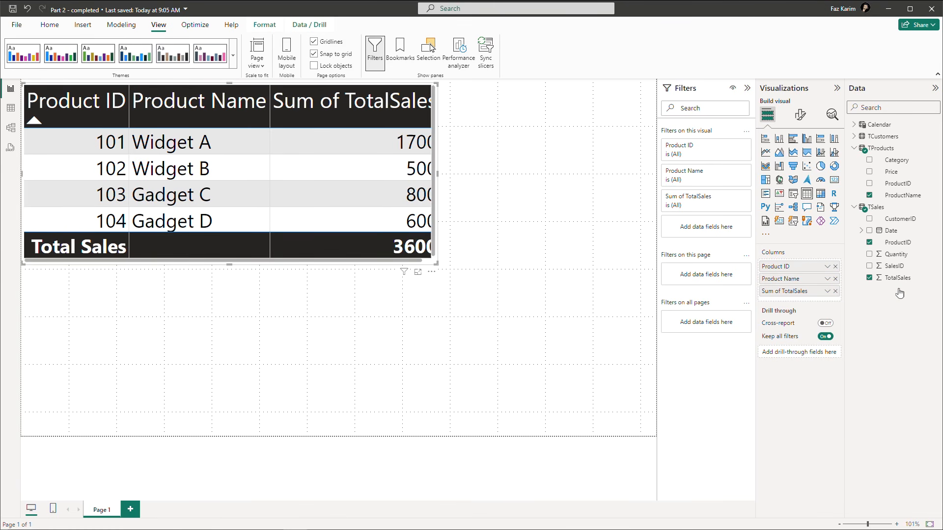
Rename the table's Sum of TotalSales column to "Total Sales" for this visual.
{"action": "right_click", "coordinate": [786, 291]}
{"action": "left_click", "coordinate": [857, 304]}
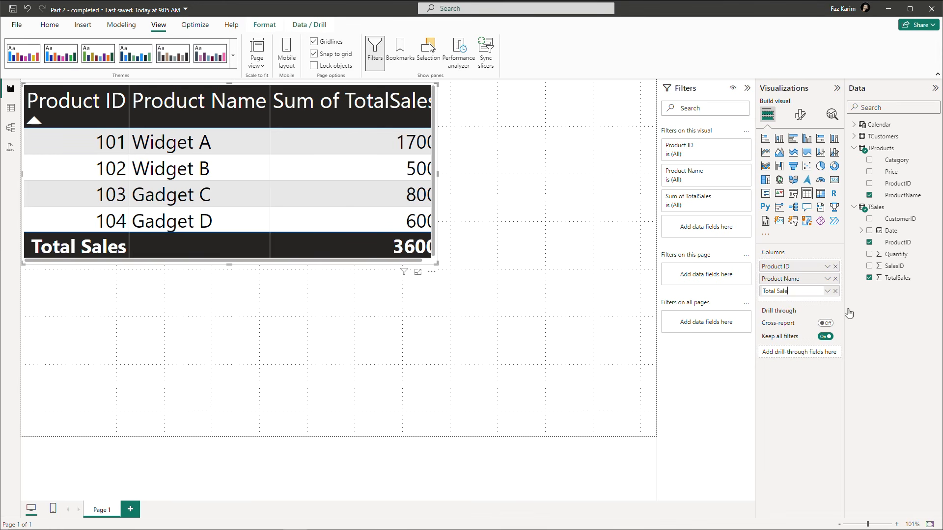
{"action": "type", "text": "Total Sales"}
{"action": "key", "text": "Return"}
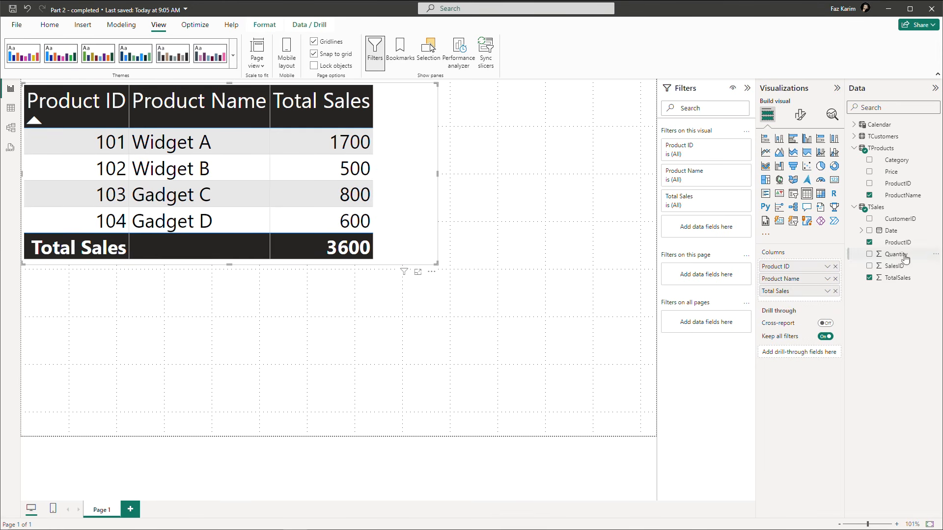
Format the TotalSales field of the TSales table as dollar currency.
{"action": "left_click", "coordinate": [890, 279]}
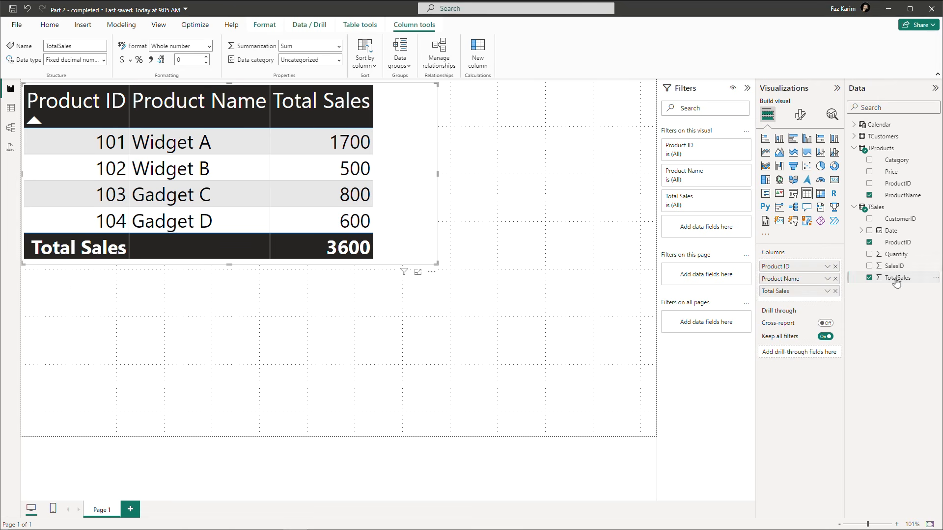
{"action": "left_click", "coordinate": [121, 61]}
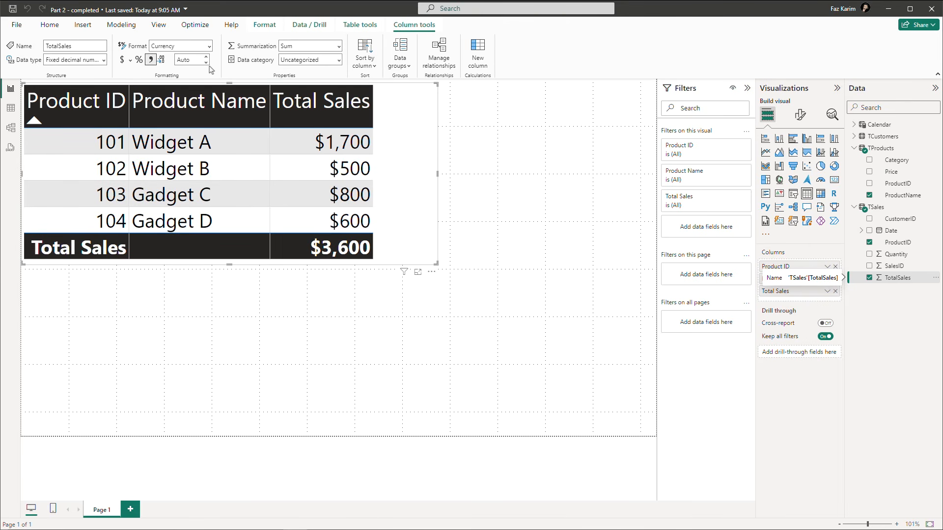
Narrow the table visual so that its width fits its three columns.
{"action": "left_click_drag", "start_coordinate": [435, 169], "coordinate": [379, 173]}
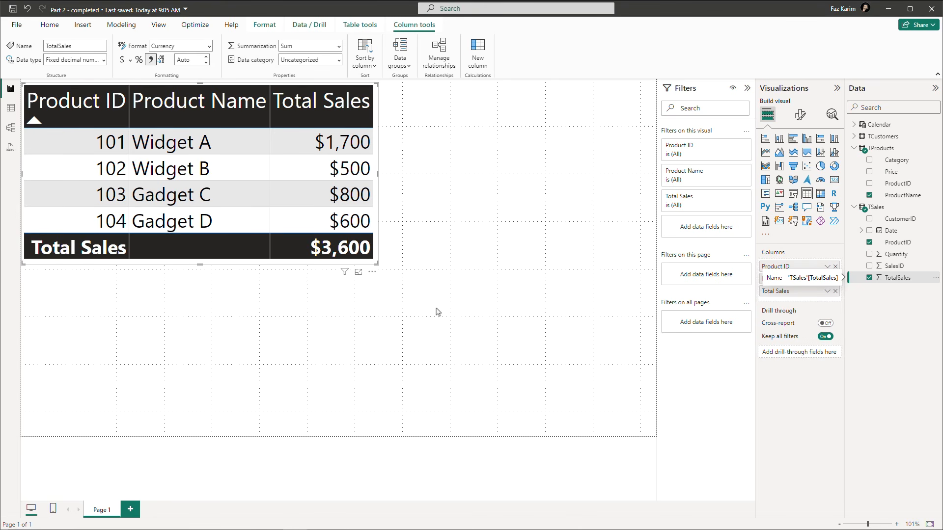
Examine the table's style preset, grid and values formatting sections, and search the format options for "font".
{"action": "left_click", "coordinate": [800, 114]}
{"action": "left_click", "coordinate": [763, 184]}
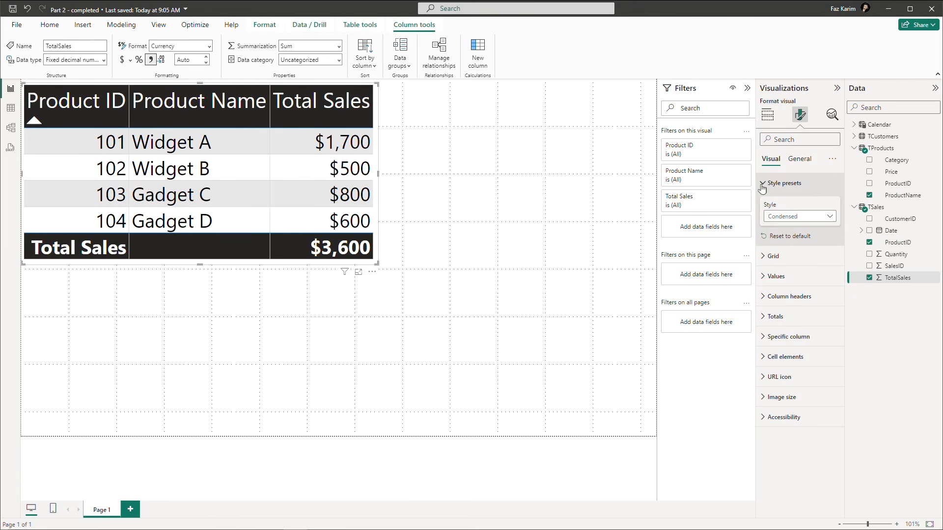
{"action": "left_click", "coordinate": [762, 187]}
{"action": "left_click", "coordinate": [762, 205]}
{"action": "left_click", "coordinate": [764, 205]}
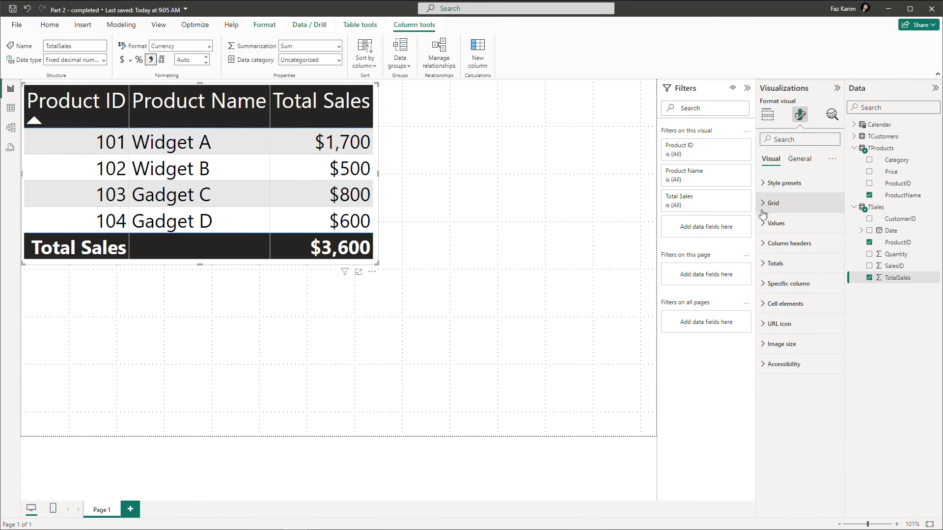
{"action": "left_click", "coordinate": [761, 224]}
{"action": "left_click", "coordinate": [762, 224]}
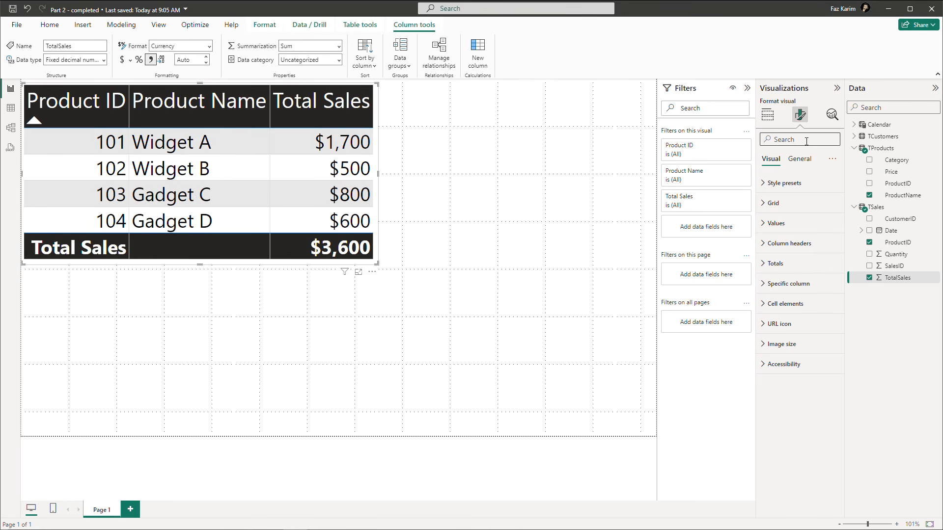
{"action": "type", "text": "font"}
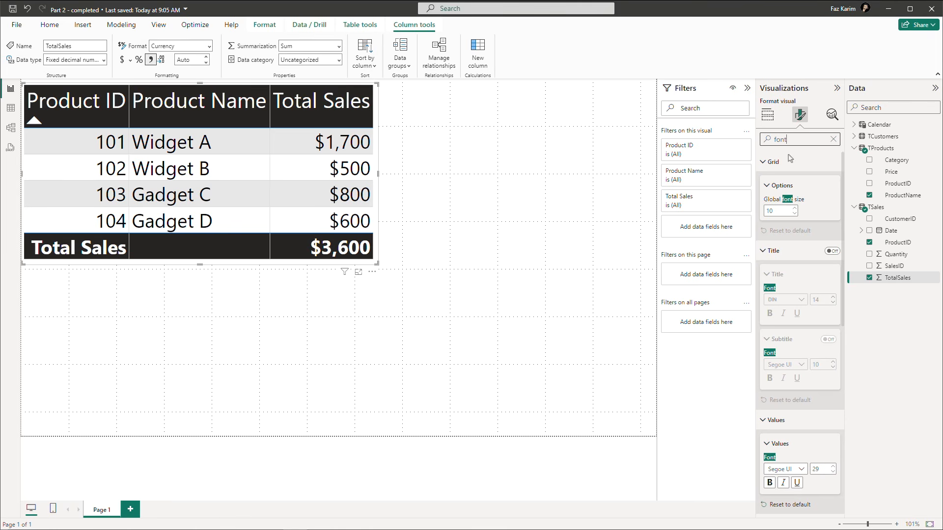
Move the table visual toward the middle of the canvas and sort it by Total Sales in descending order.
{"action": "left_click_drag", "start_coordinate": [377, 264], "coordinate": [549, 235]}
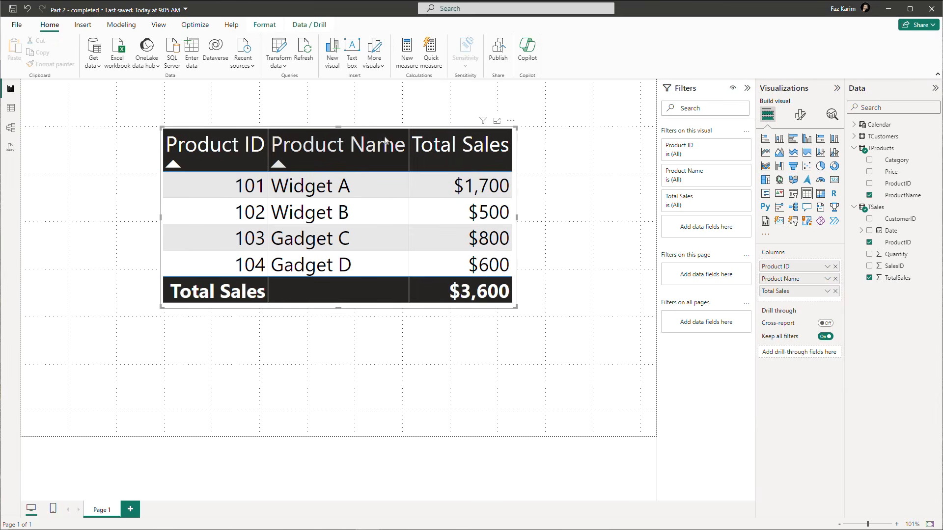
{"action": "left_click", "coordinate": [421, 167]}
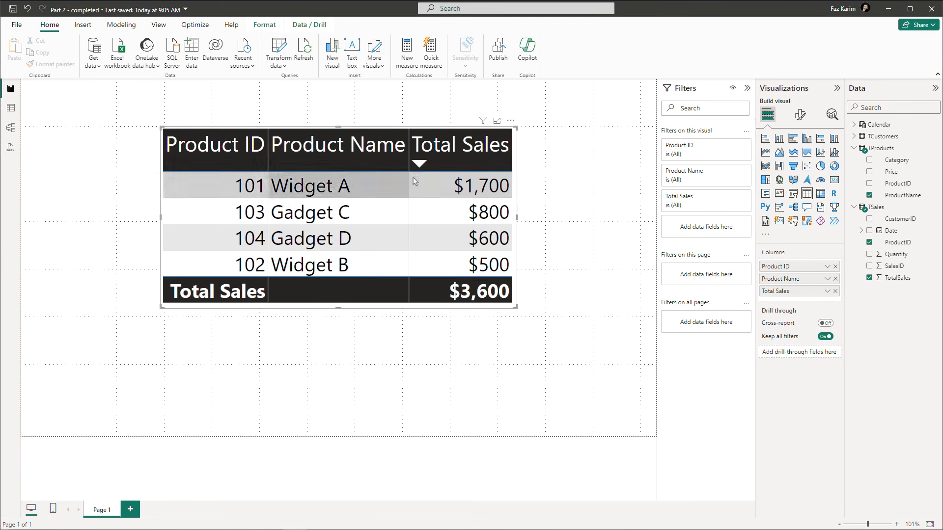
{"action": "left_click", "coordinate": [421, 164]}
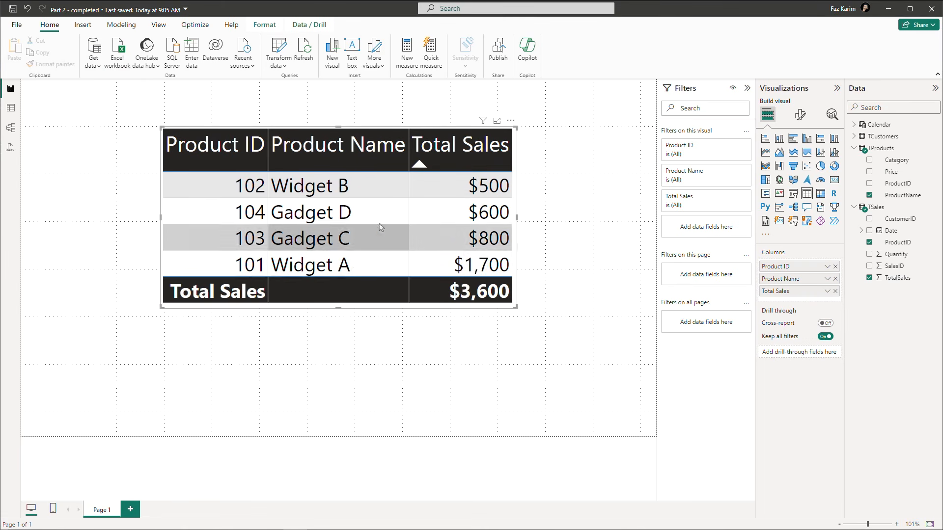
{"action": "left_click", "coordinate": [419, 166]}
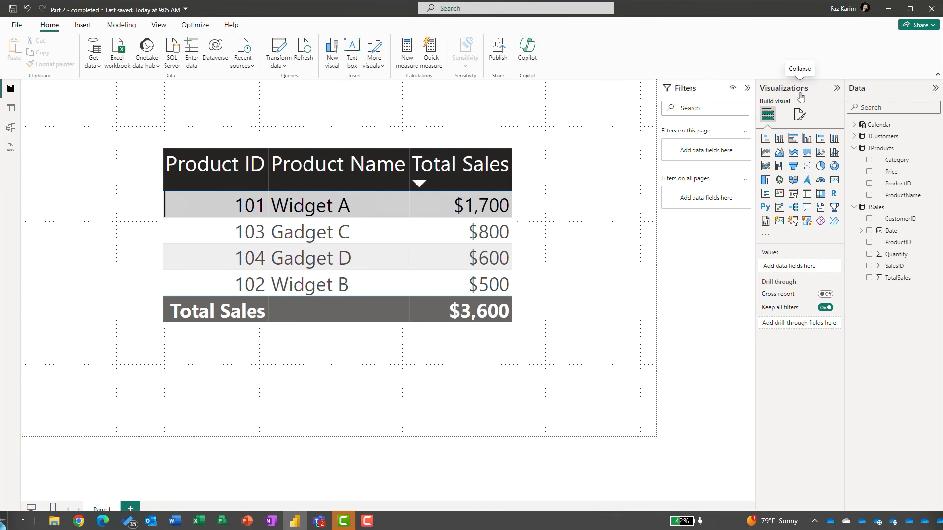
Rename the report page as "Table Viz Product Sales" in its page information.
{"action": "left_click", "coordinate": [800, 115]}
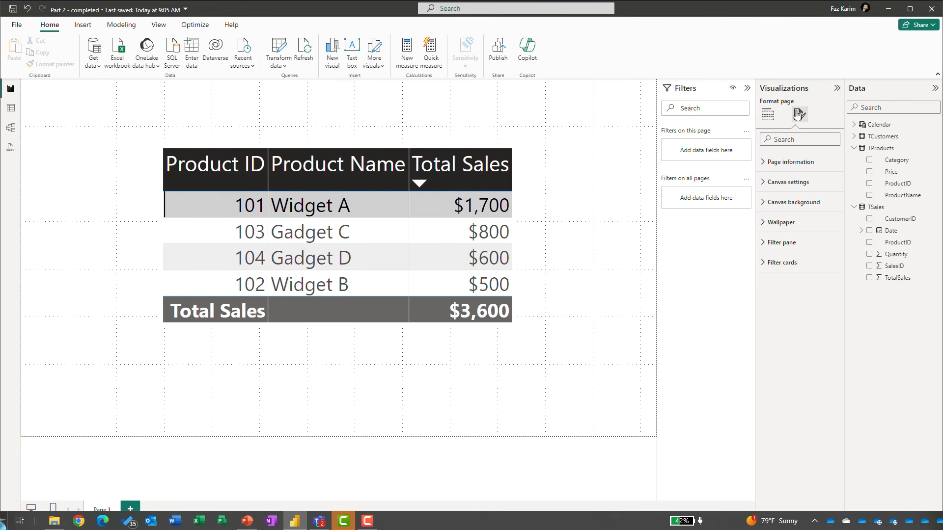
{"action": "left_click", "coordinate": [782, 162]}
{"action": "left_click", "coordinate": [797, 195]}
{"action": "left_click_drag", "start_coordinate": [798, 195], "coordinate": [765, 195]}
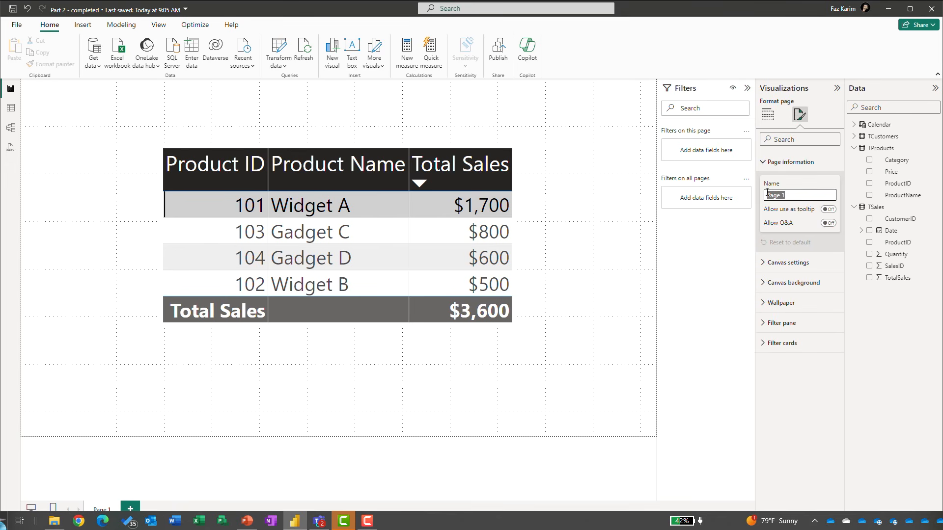
{"action": "key", "text": "BackSpace"}
{"action": "type", "text": "Table Viz Product Sales"}
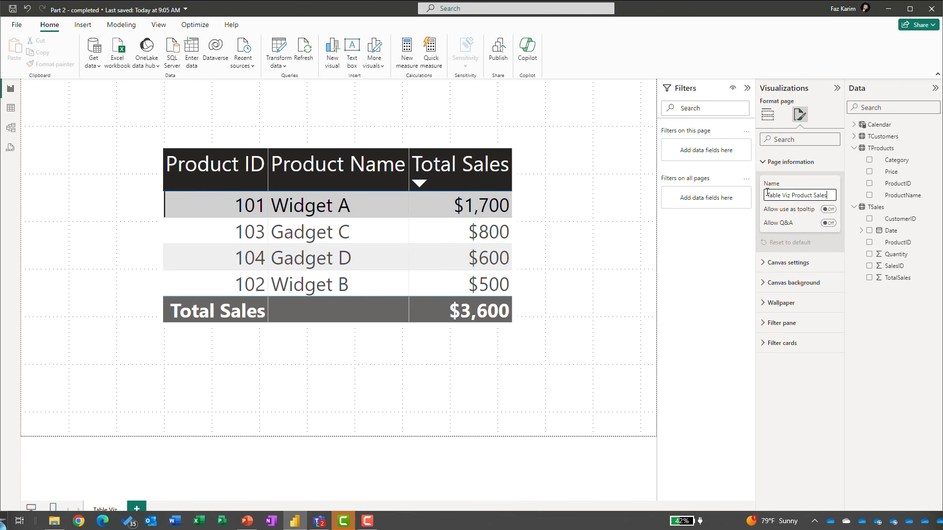
{"action": "left_click", "coordinate": [769, 162]}
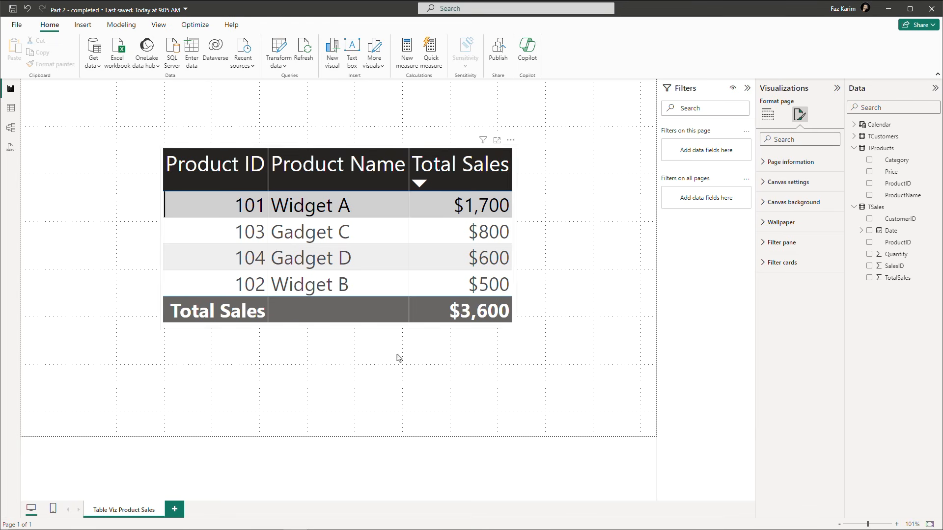
Add a new report page and name it "Bar Chart".
{"action": "left_click", "coordinate": [174, 510]}
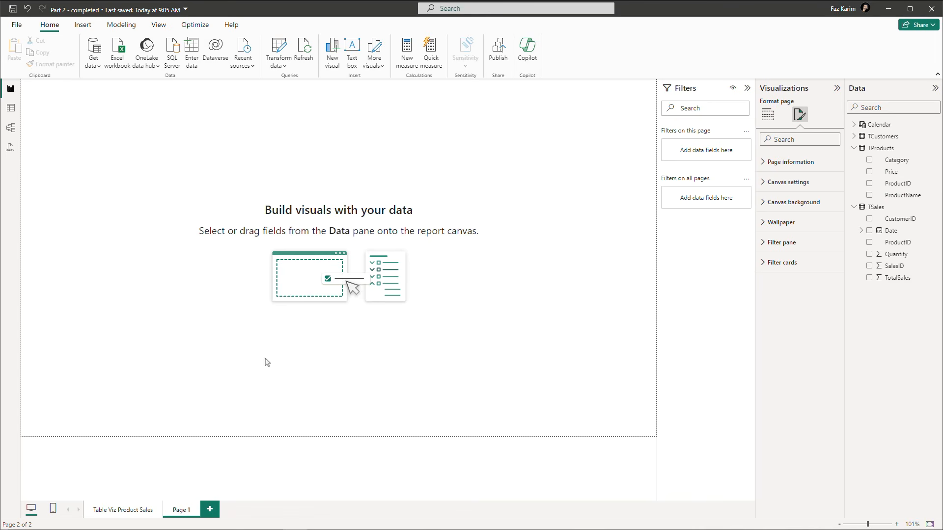
{"action": "left_click", "coordinate": [764, 162]}
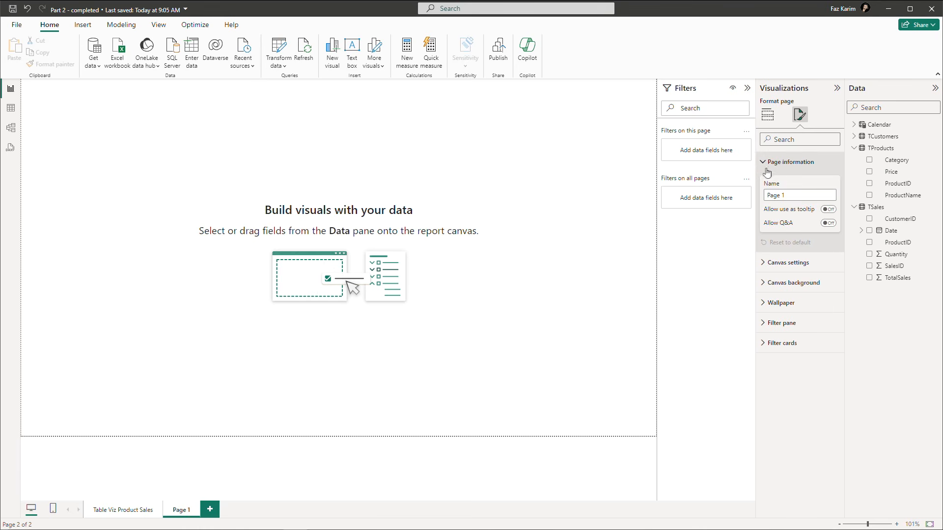
{"action": "left_click", "coordinate": [789, 196]}
{"action": "key", "text": "ctrl+a"}
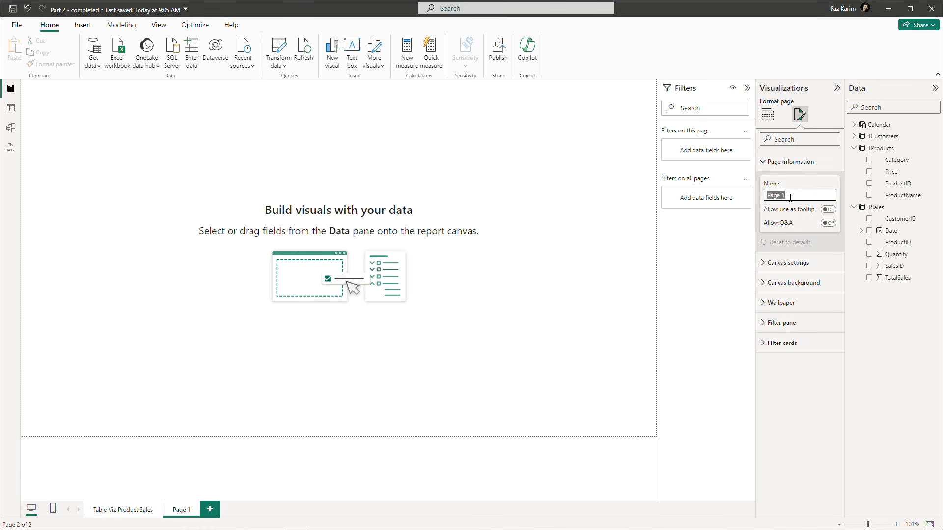
{"action": "key", "text": "BackSpace"}
{"action": "type", "text": "Bar Chart"}
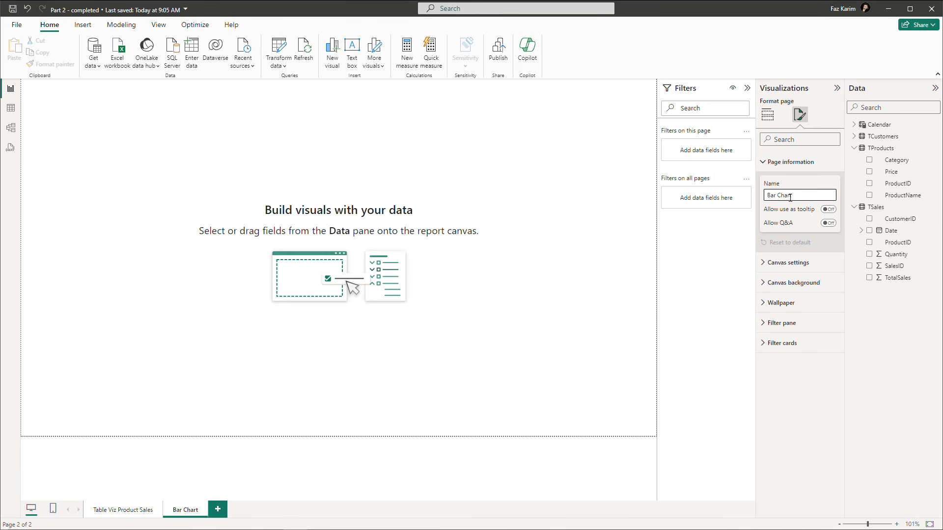
{"action": "left_click", "coordinate": [764, 162]}
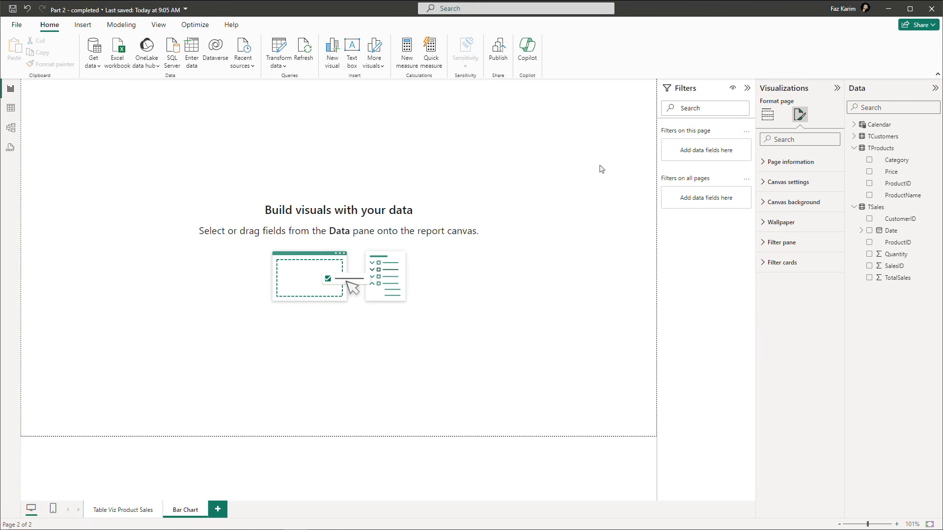
Insert a stacked bar chart with ProductName on the Y-axis and TotalSales on the X-axis.
{"action": "left_click", "coordinate": [203, 170]}
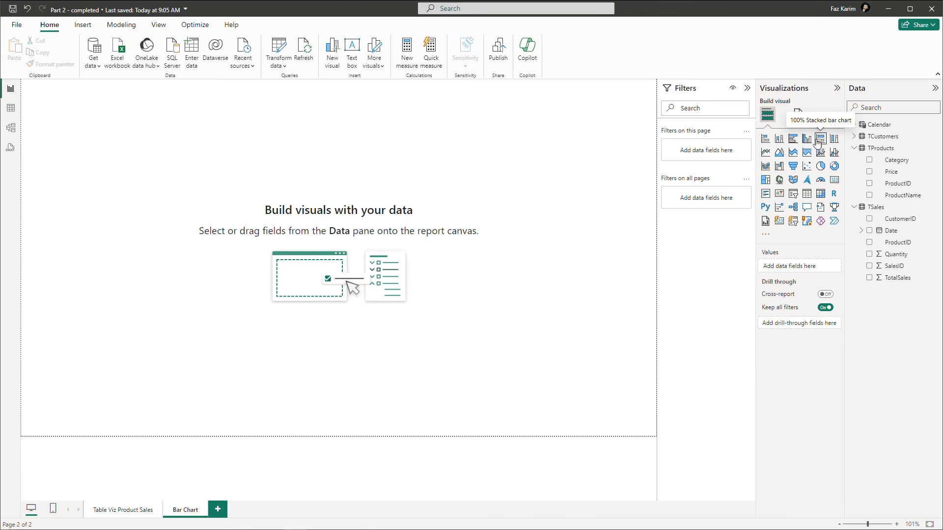
{"action": "left_click", "coordinate": [765, 140]}
{"action": "left_click_drag", "start_coordinate": [83, 109], "coordinate": [313, 196]}
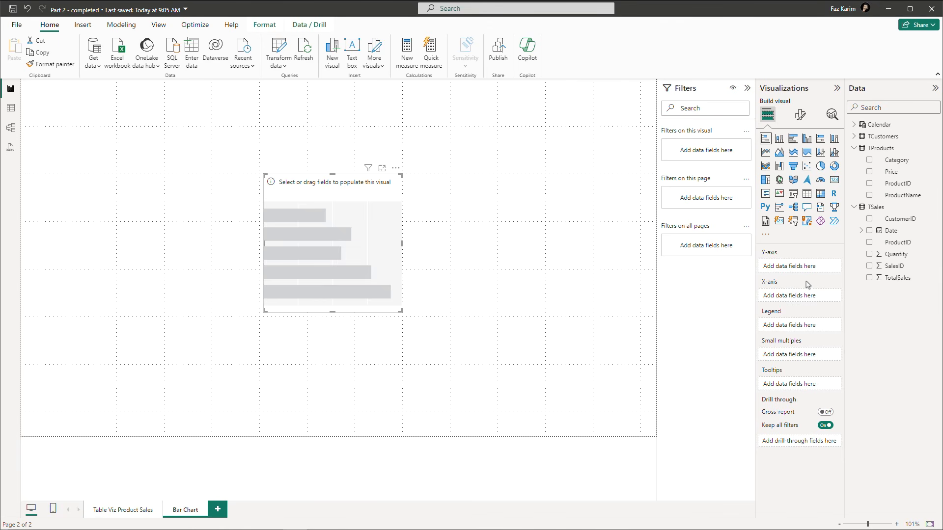
{"action": "left_click", "coordinate": [869, 195]}
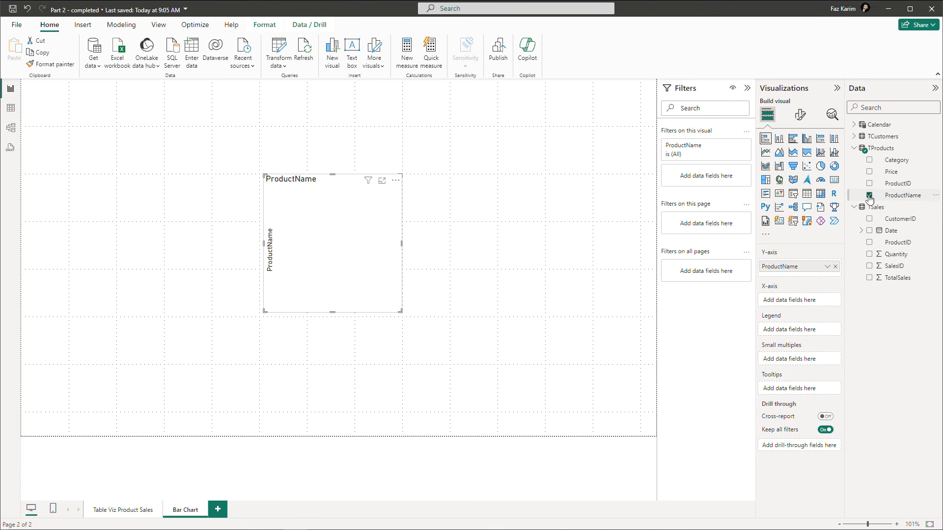
{"action": "left_click", "coordinate": [869, 278]}
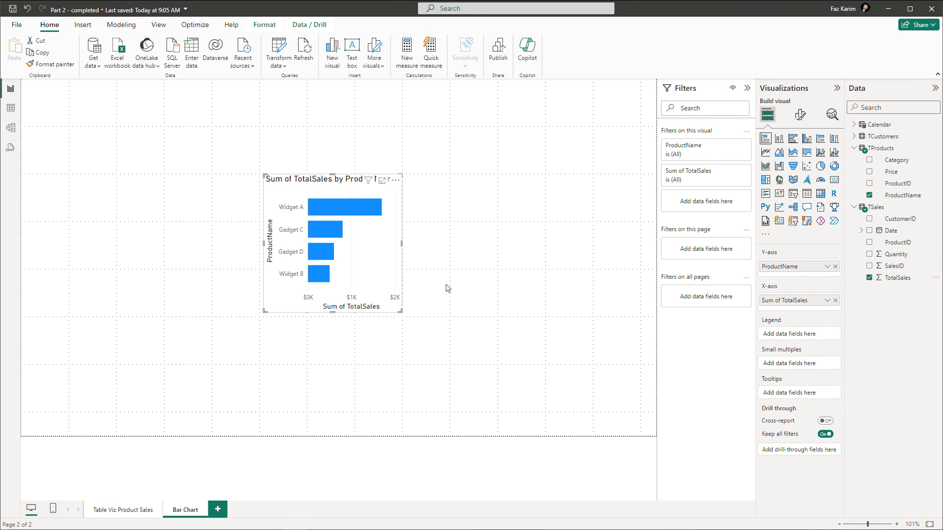
Enlarge the bar chart to fill most of the canvas and add the Category field as its legend.
{"action": "left_click_drag", "start_coordinate": [402, 244], "coordinate": [641, 259]}
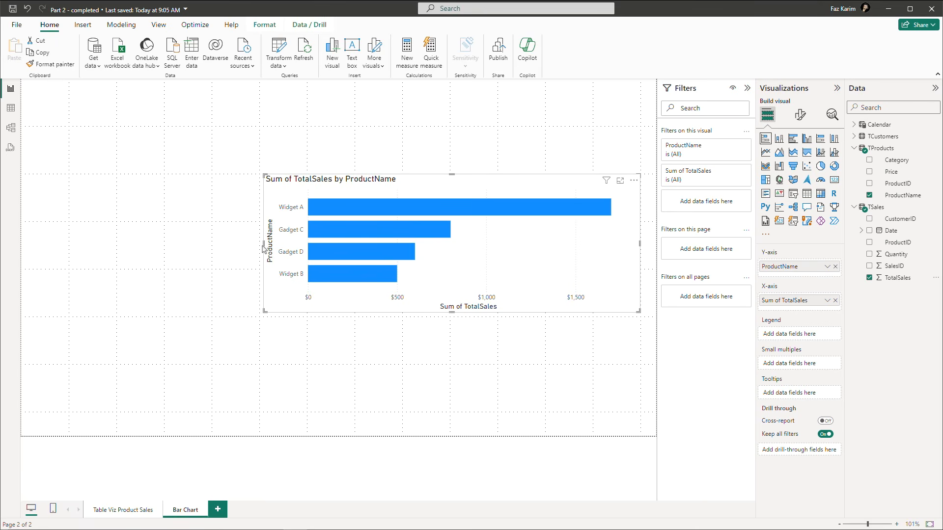
{"action": "left_click_drag", "start_coordinate": [264, 246], "coordinate": [34, 254]}
{"action": "left_click_drag", "start_coordinate": [337, 175], "coordinate": [342, 112]}
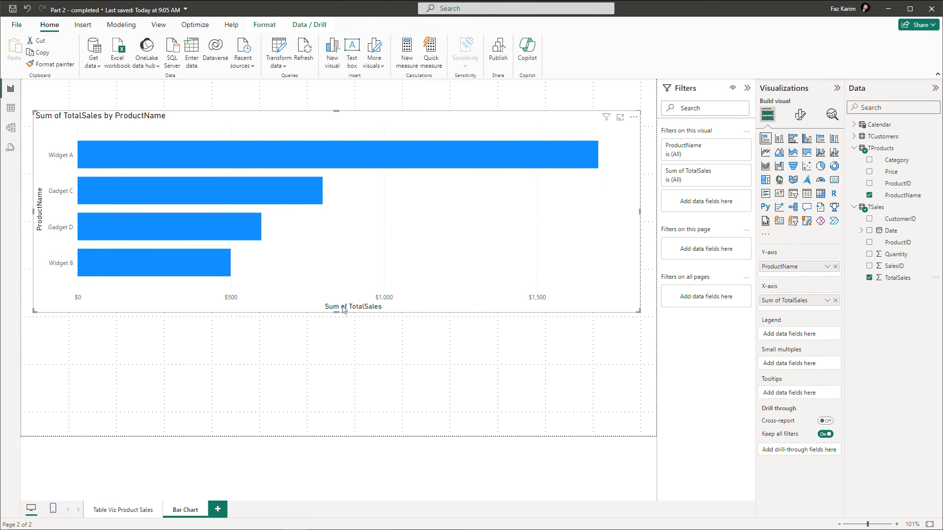
{"action": "left_click_drag", "start_coordinate": [335, 313], "coordinate": [329, 423]}
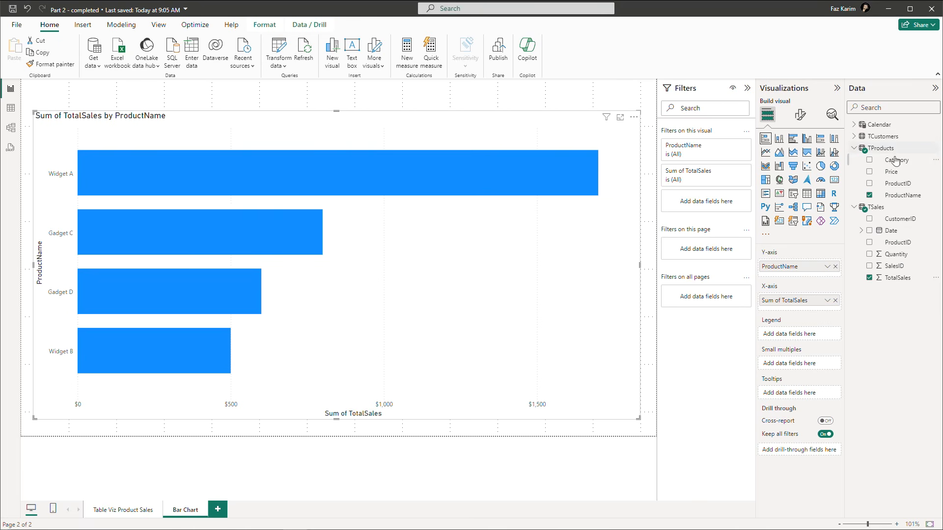
{"action": "left_click_drag", "start_coordinate": [896, 163], "coordinate": [796, 334]}
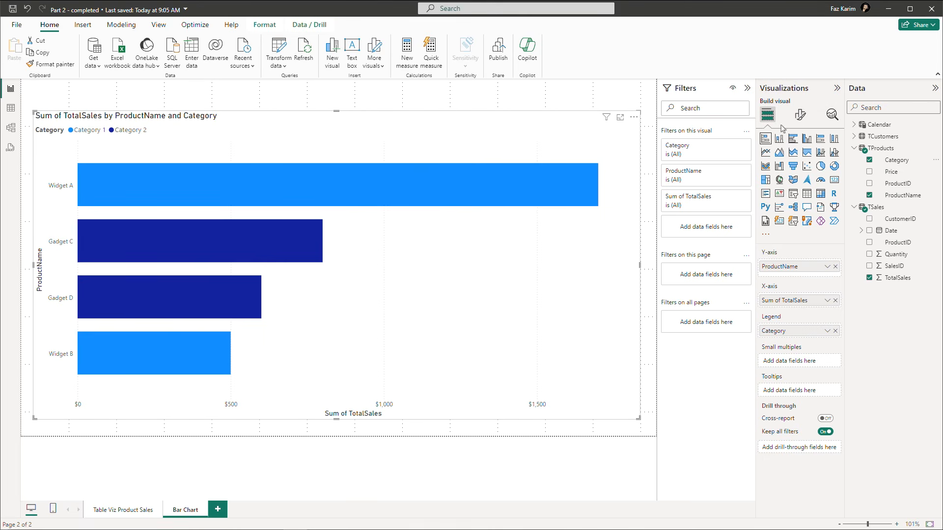
Open the bar chart's Y-axis formatting, and switch the axis values off and back on.
{"action": "left_click", "coordinate": [798, 121]}
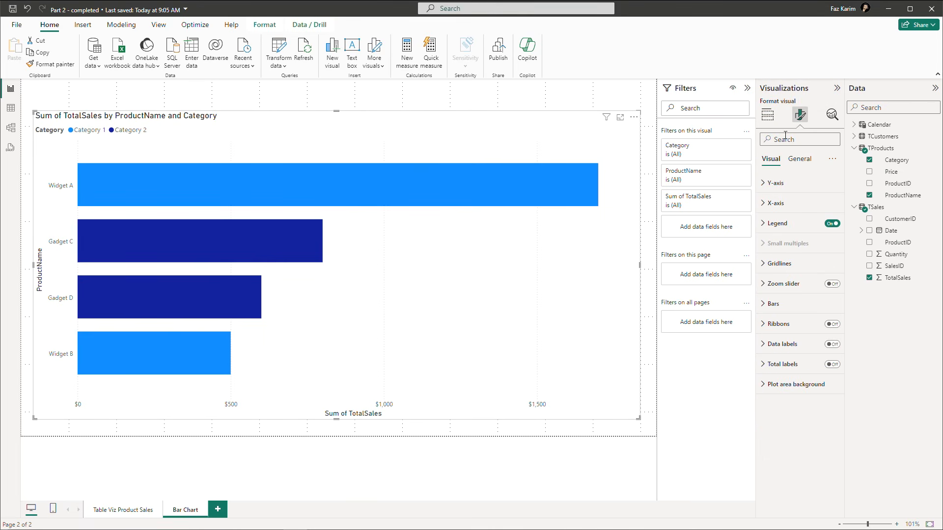
{"action": "left_click", "coordinate": [764, 186]}
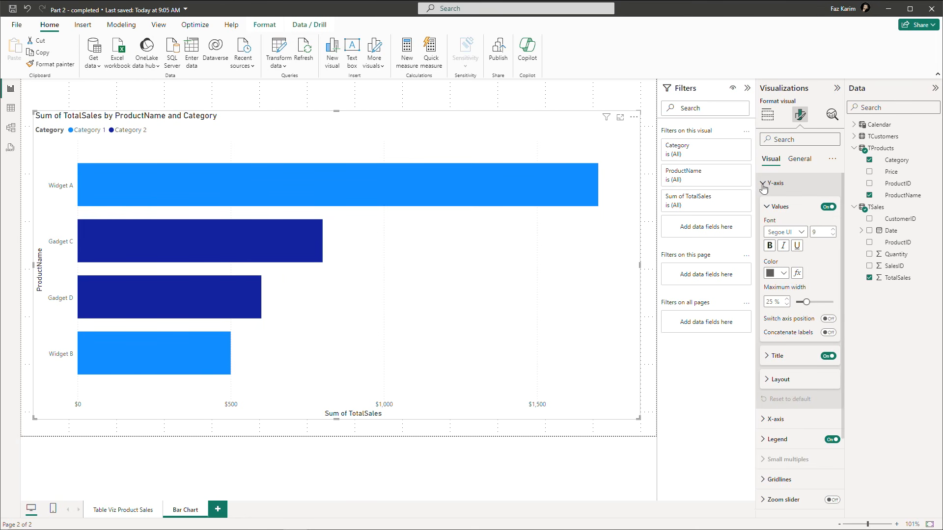
{"action": "left_click", "coordinate": [830, 210]}
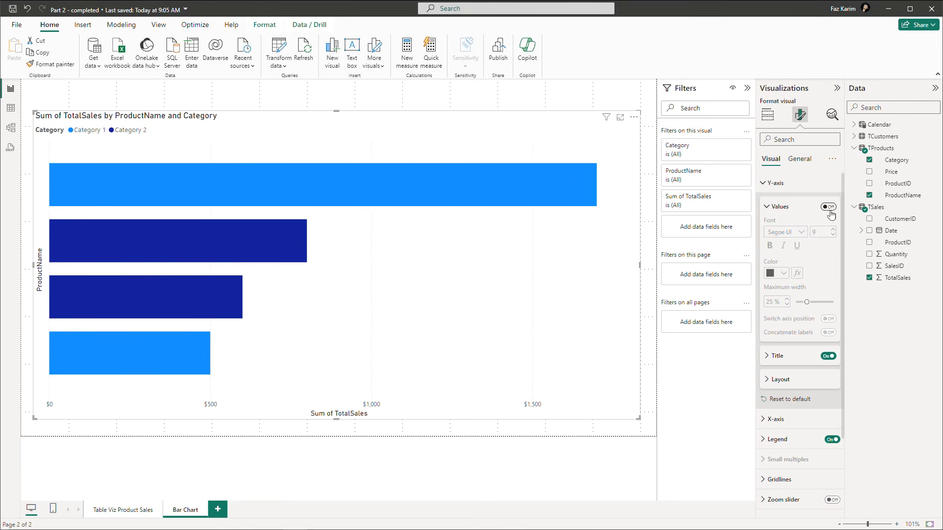
{"action": "left_click", "coordinate": [830, 210]}
{"action": "left_click_drag", "start_coordinate": [26, 221], "coordinate": [51, 326]}
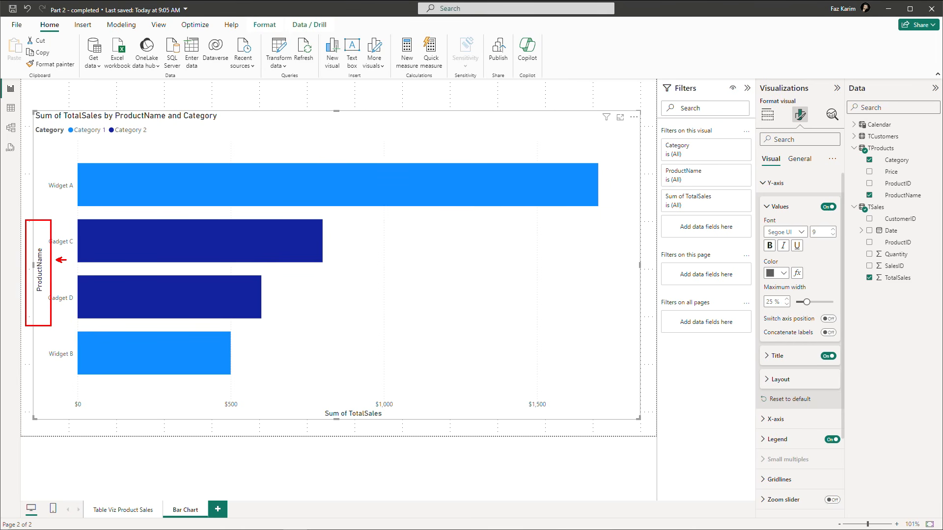
{"action": "key", "text": "Escape"}
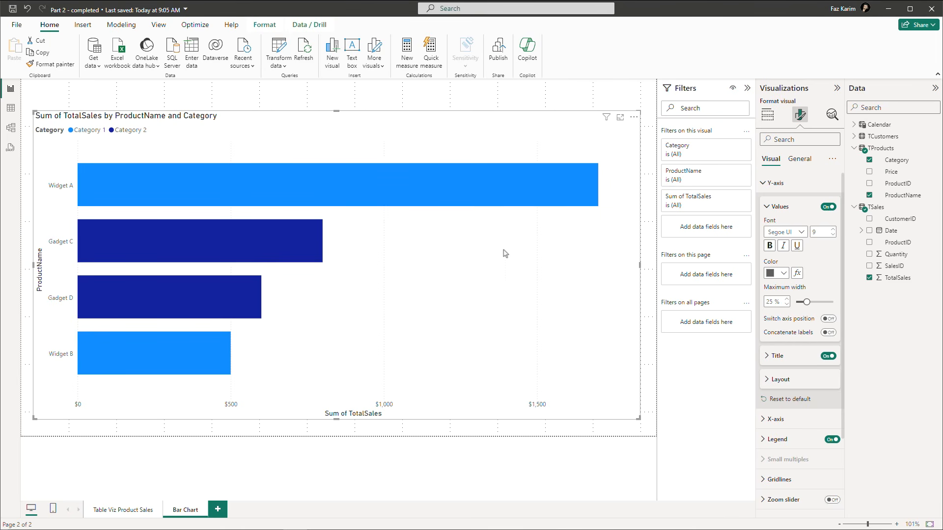
Set the Y-axis values' font size to 14 and their maximum width to 30%.
{"action": "left_click", "coordinate": [834, 231]}
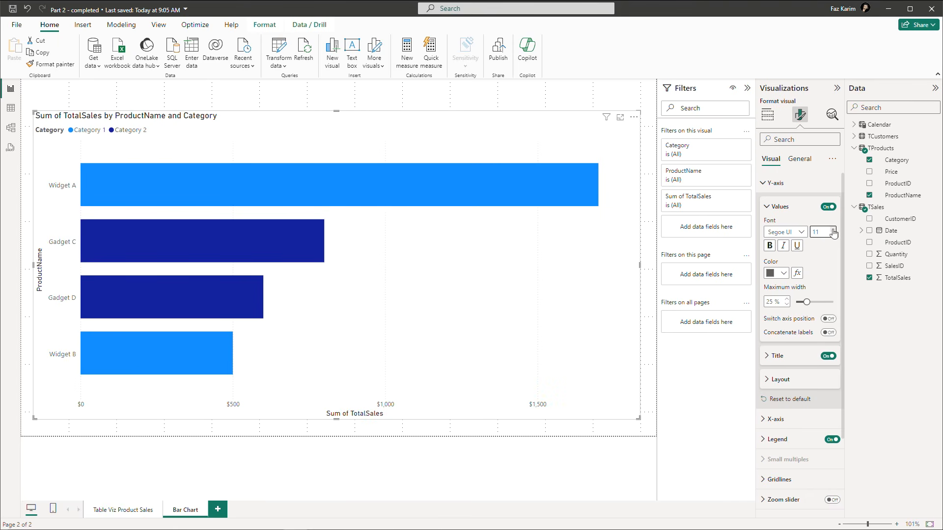
{"action": "left_click", "coordinate": [834, 230]}
{"action": "left_click", "coordinate": [828, 206]}
{"action": "left_click", "coordinate": [829, 206]}
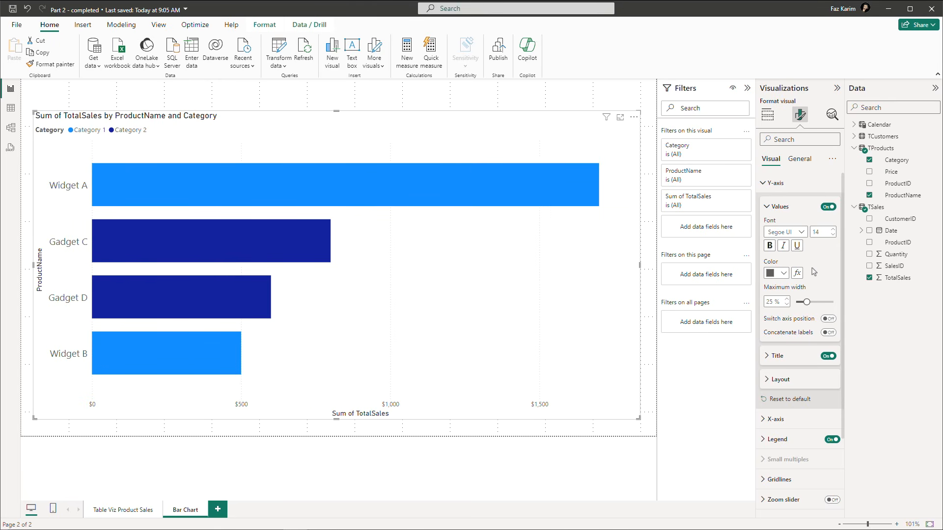
{"action": "left_click_drag", "start_coordinate": [805, 302], "coordinate": [812, 303]}
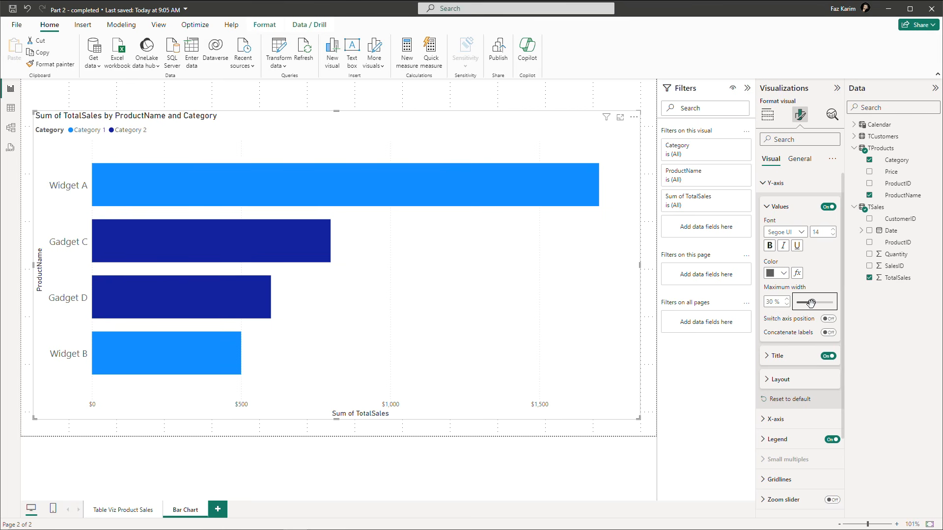
{"action": "left_click", "coordinate": [828, 333]}
{"action": "left_click", "coordinate": [829, 334]}
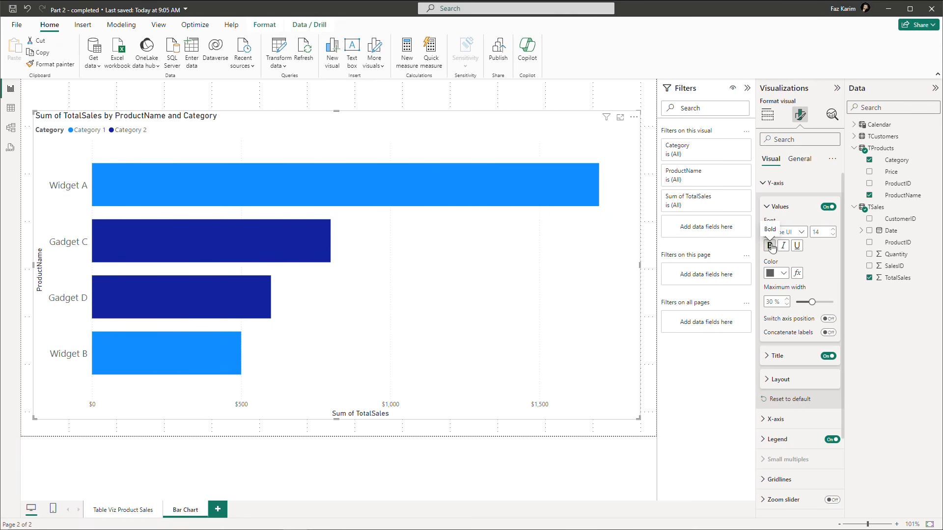
Make the Y-axis values bold and set the Y-axis title text to Product Name.
{"action": "left_click", "coordinate": [770, 245]}
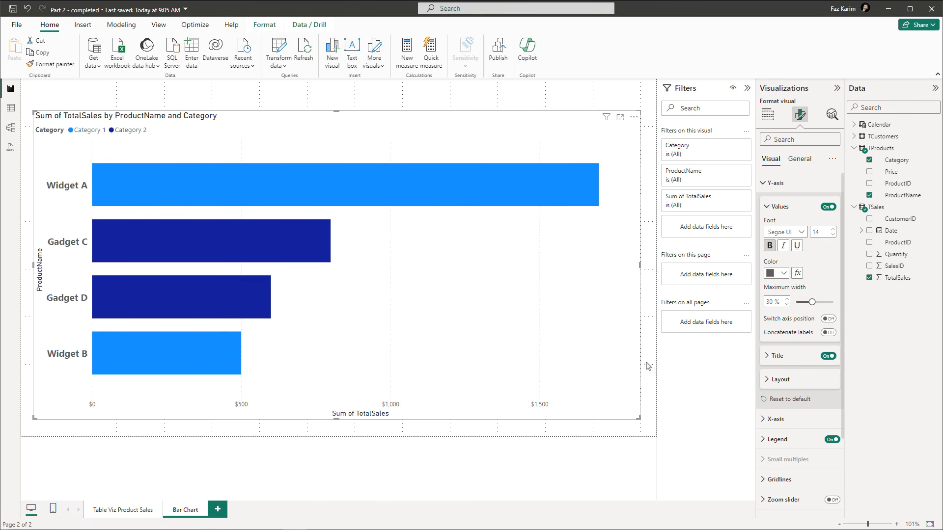
{"action": "left_click", "coordinate": [766, 360]}
{"action": "left_click", "coordinate": [791, 382]}
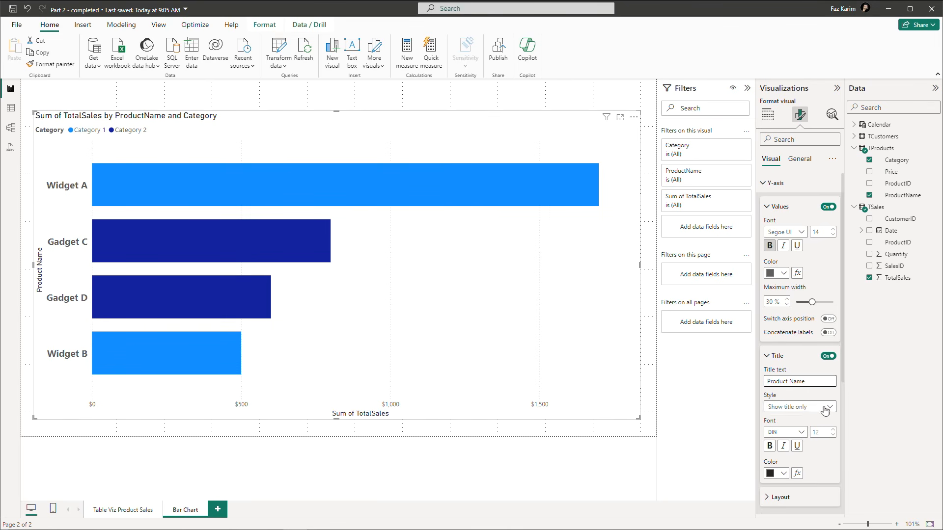
Increase the Y-axis title's font size to 22.
{"action": "left_click", "coordinate": [833, 432]}
{"action": "left_click", "coordinate": [833, 432]}
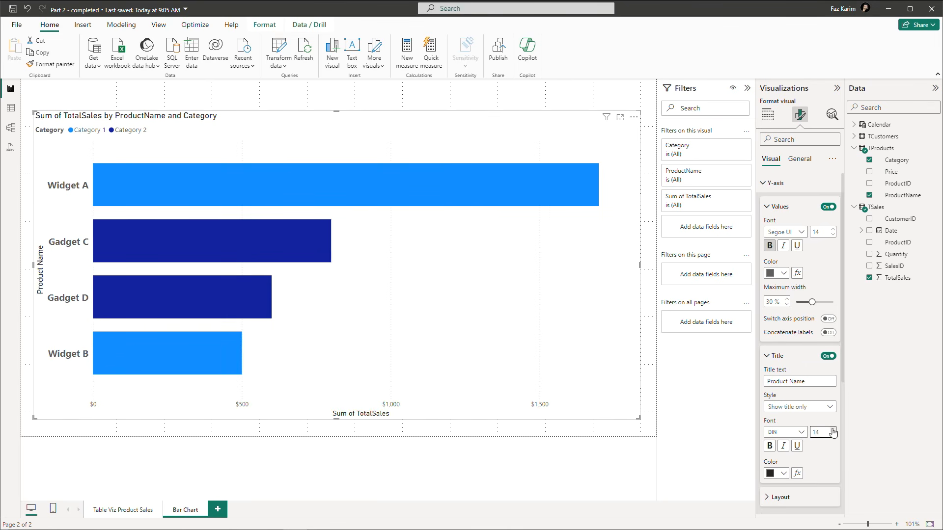
{"action": "left_click", "coordinate": [833, 432]}
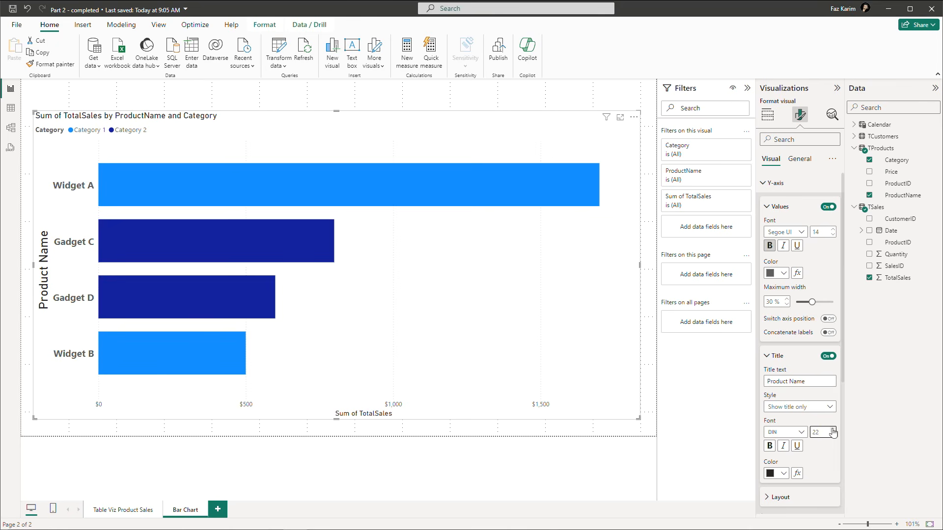
{"action": "left_click", "coordinate": [768, 356]}
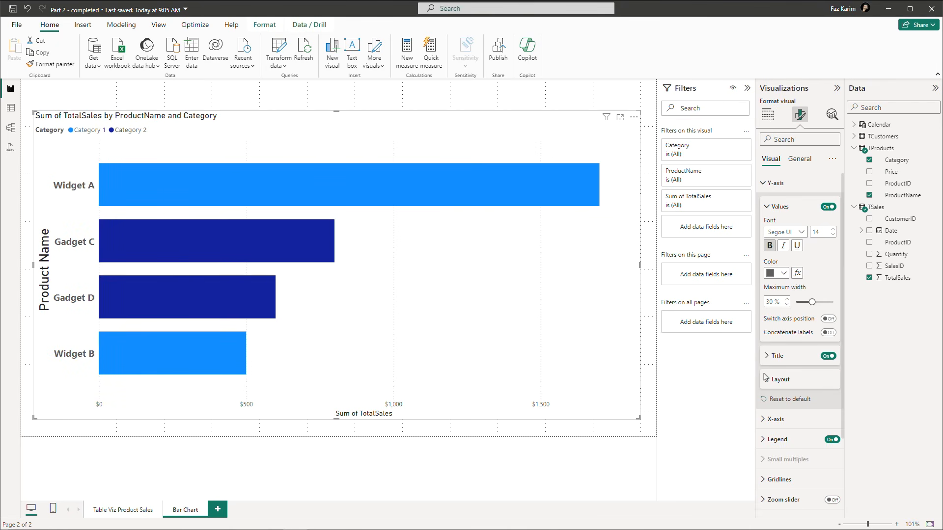
{"action": "left_click", "coordinate": [762, 185]}
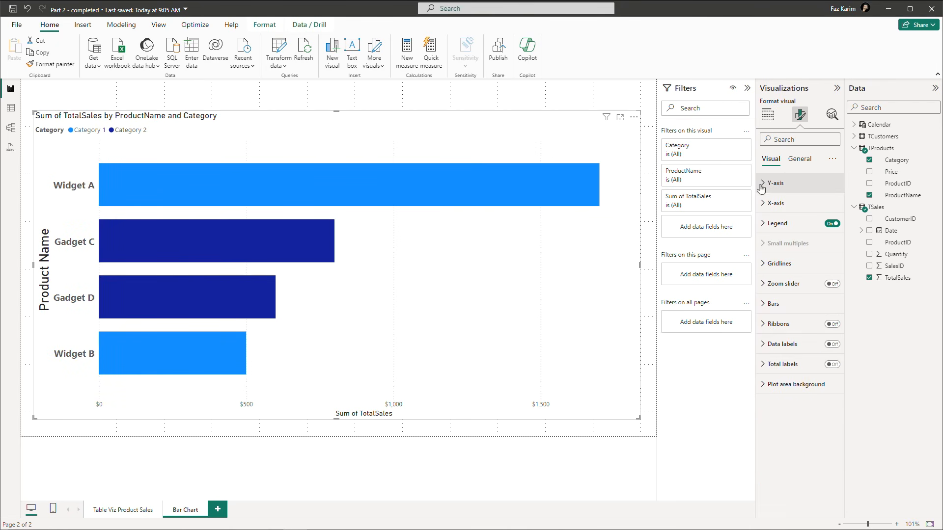
Set the X-axis values' font size to 16, and switch the X-axis values off.
{"action": "left_click", "coordinate": [764, 203]}
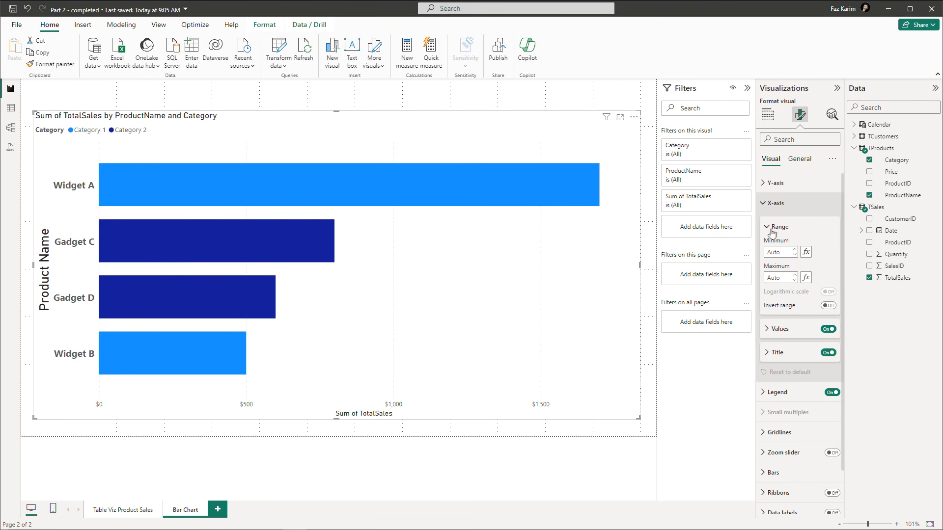
{"action": "left_click", "coordinate": [766, 330]}
{"action": "left_click", "coordinate": [832, 351]}
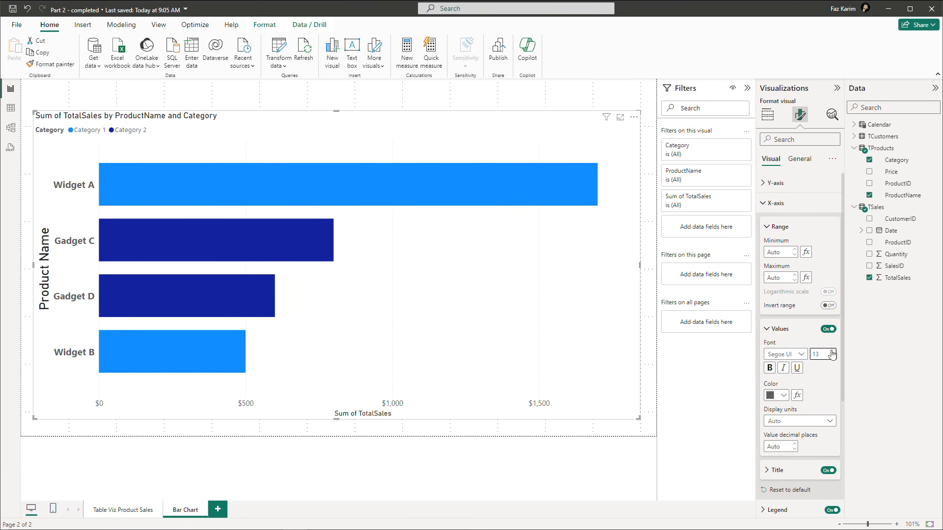
{"action": "left_click", "coordinate": [833, 351]}
{"action": "left_click", "coordinate": [832, 351]}
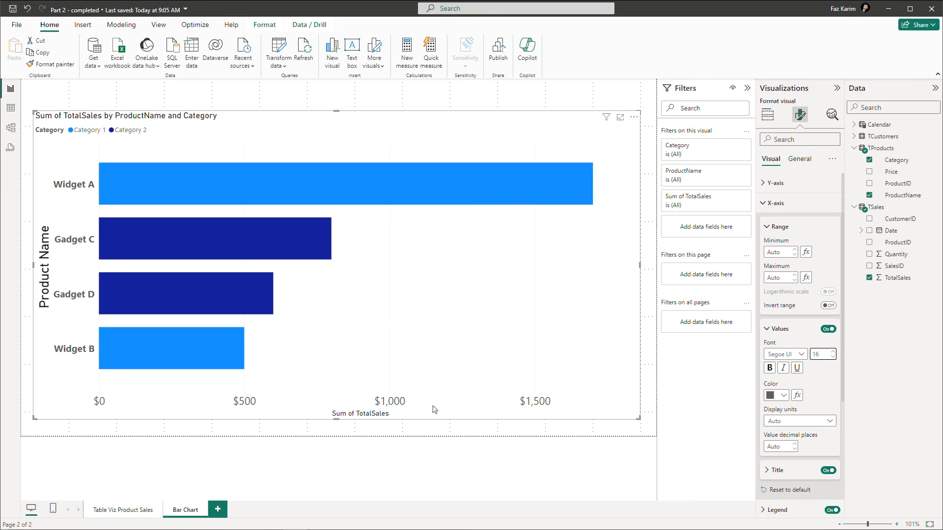
{"action": "left_click", "coordinate": [832, 331]}
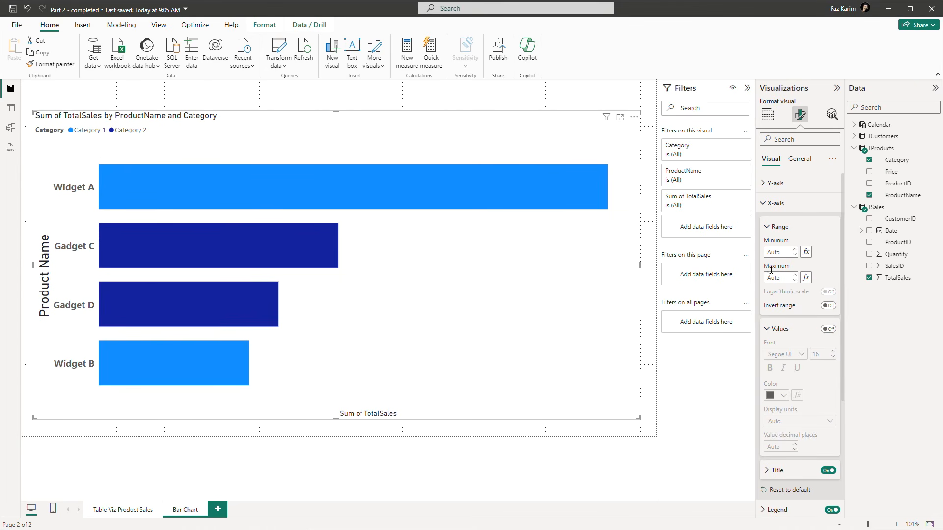
{"action": "left_click", "coordinate": [762, 210]}
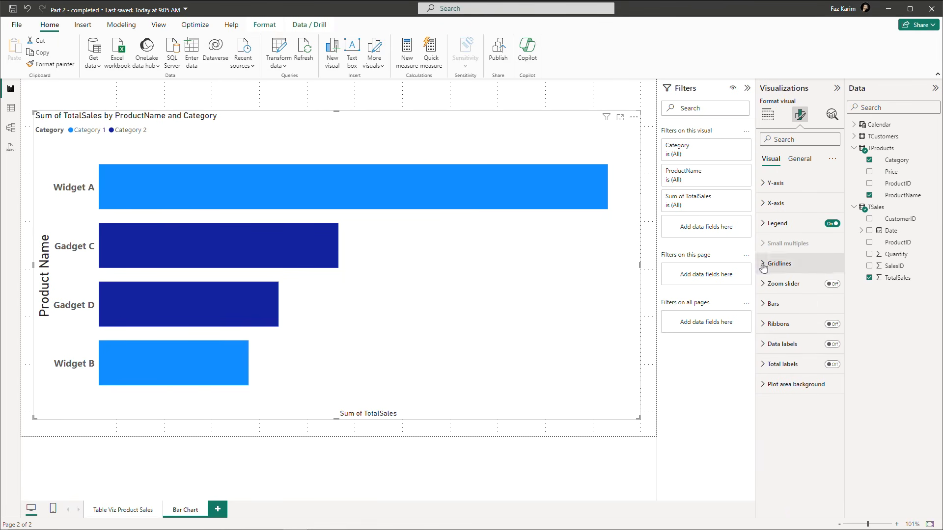
Turn on the bar chart's data labels and increase their value font size to about 19.
{"action": "left_click", "coordinate": [837, 345]}
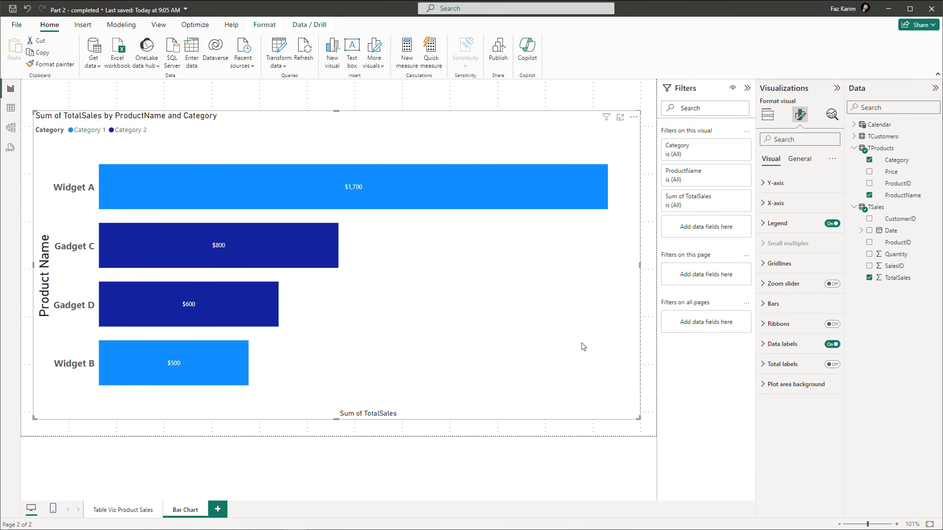
{"action": "left_click", "coordinate": [762, 346]}
{"action": "scroll", "coordinate": [809, 369], "scroll_direction": "down", "scroll_amount": 5}
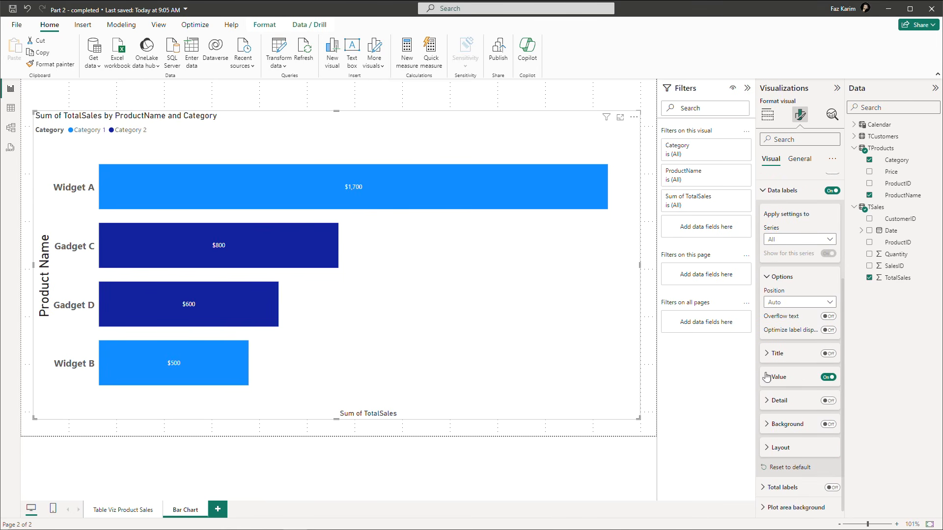
{"action": "left_click", "coordinate": [768, 354]}
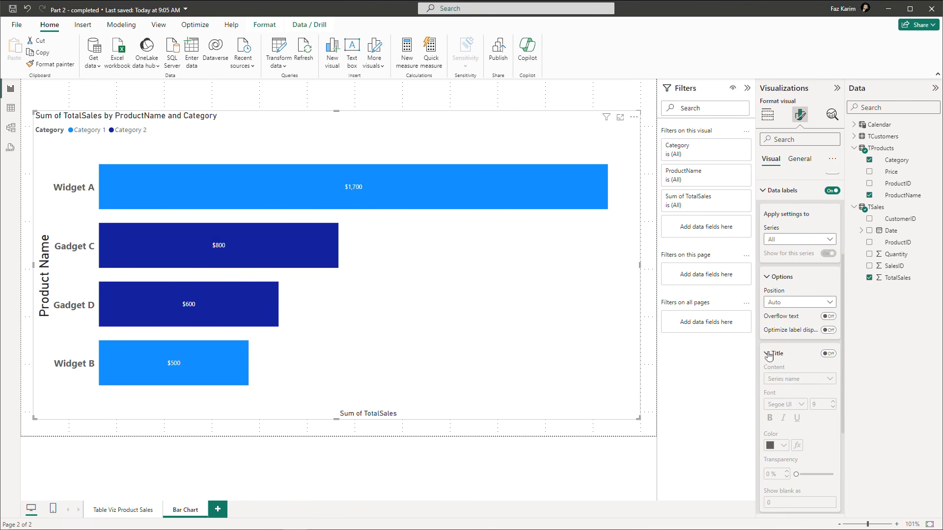
{"action": "left_click", "coordinate": [768, 354]}
{"action": "left_click", "coordinate": [766, 377]}
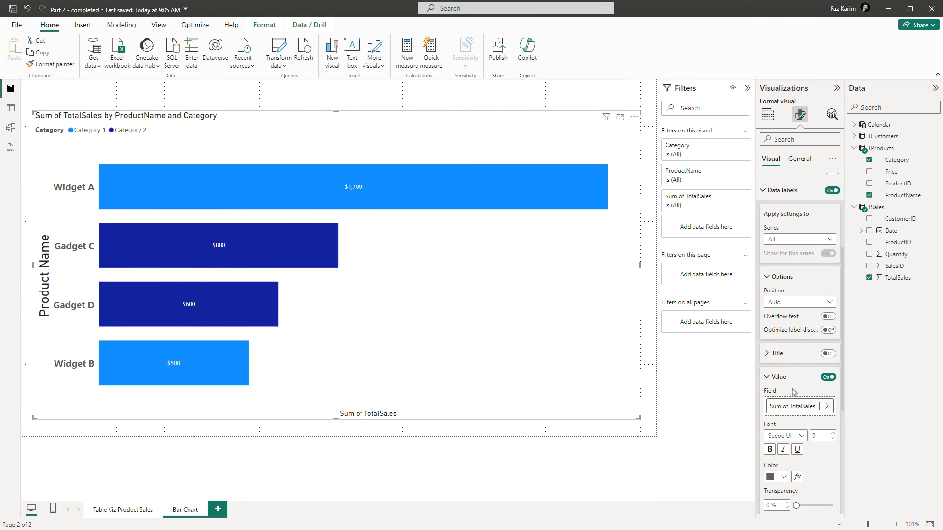
{"action": "left_click", "coordinate": [834, 434]}
{"action": "left_click", "coordinate": [833, 434]}
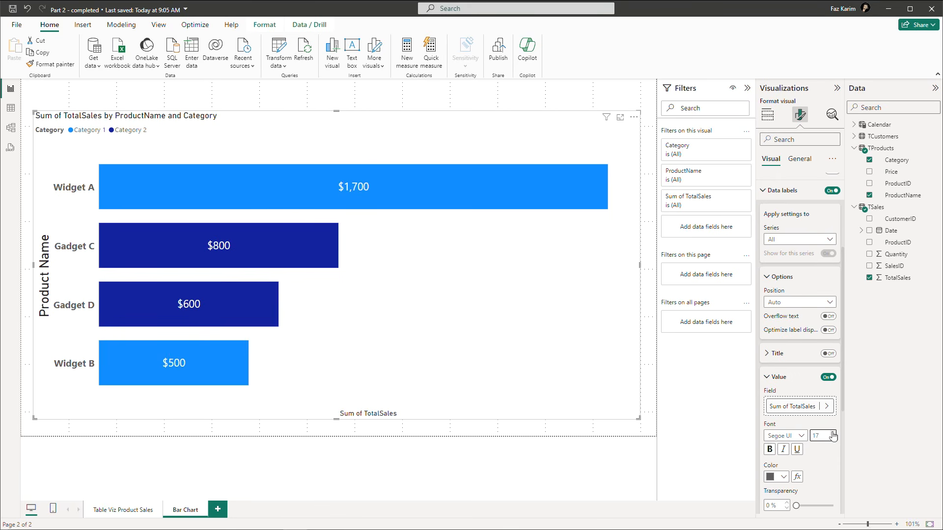
{"action": "left_click", "coordinate": [833, 434]}
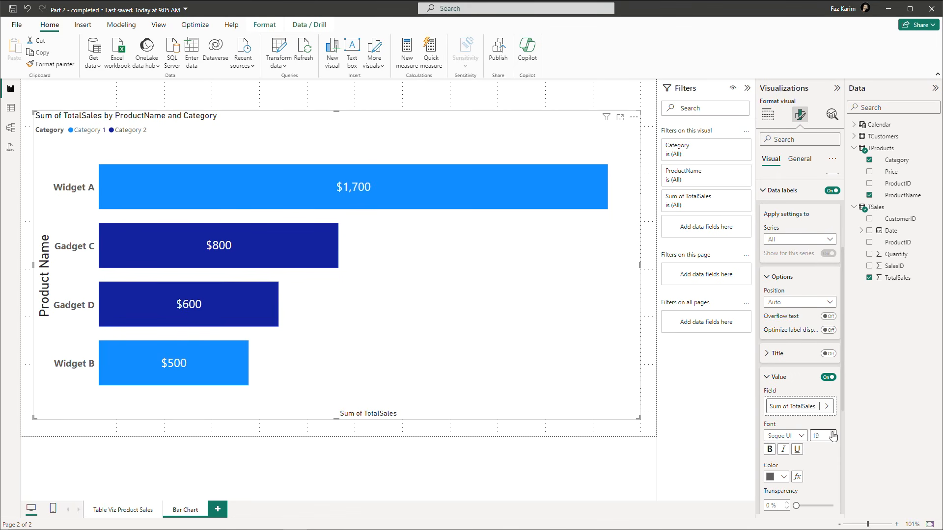
{"action": "left_click", "coordinate": [767, 377]}
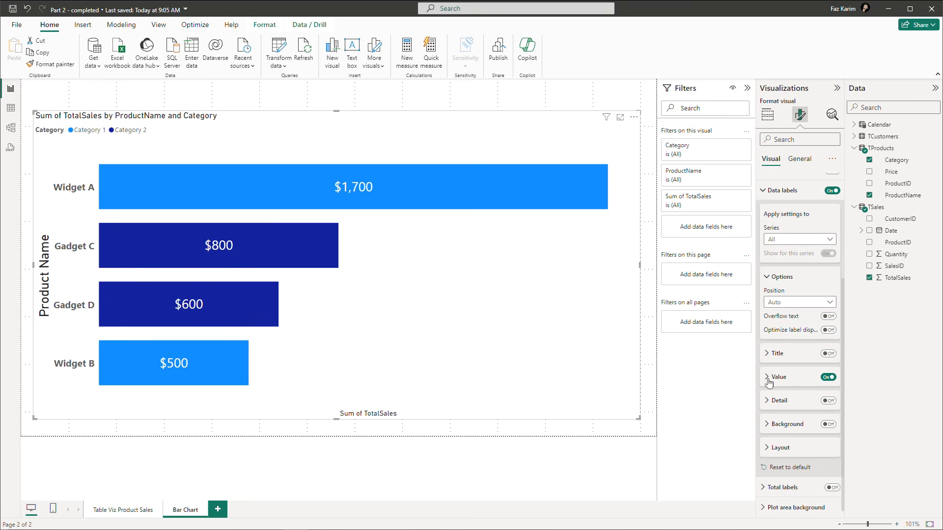
Turn on the data labels' background and set its color to light blue.
{"action": "left_click", "coordinate": [767, 402]}
{"action": "left_click", "coordinate": [767, 403]}
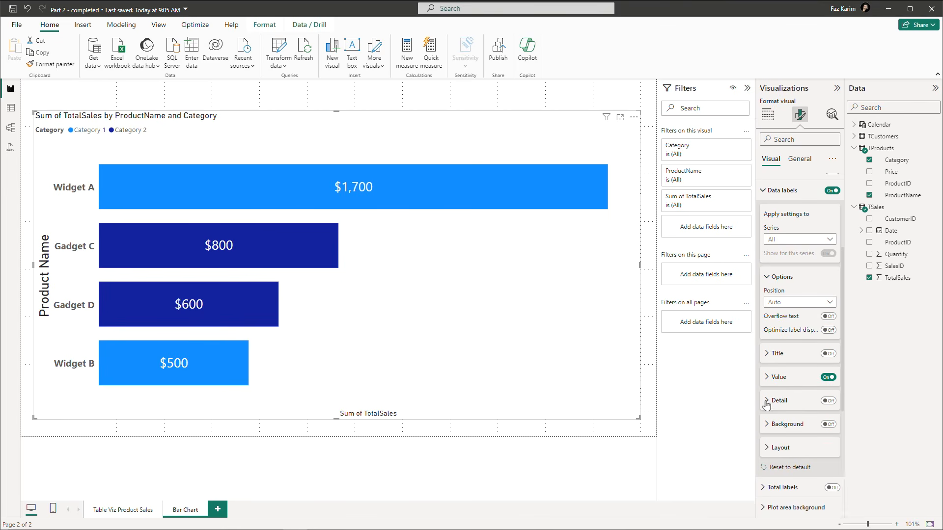
{"action": "left_click", "coordinate": [769, 424]}
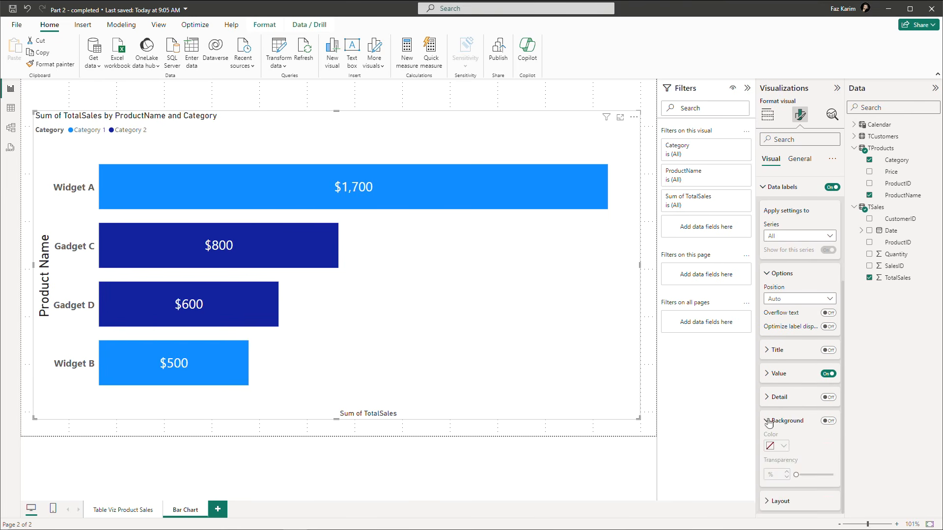
{"action": "left_click", "coordinate": [826, 423]}
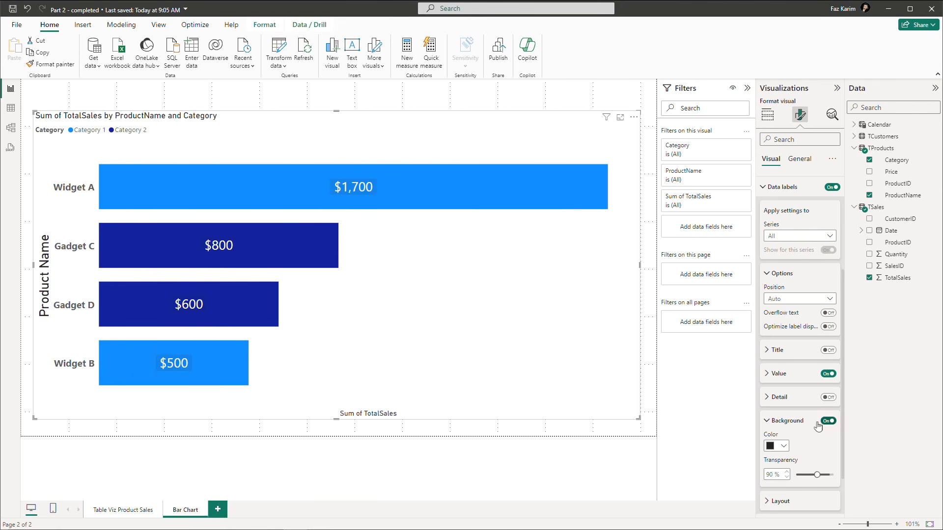
{"action": "left_click", "coordinate": [784, 446]}
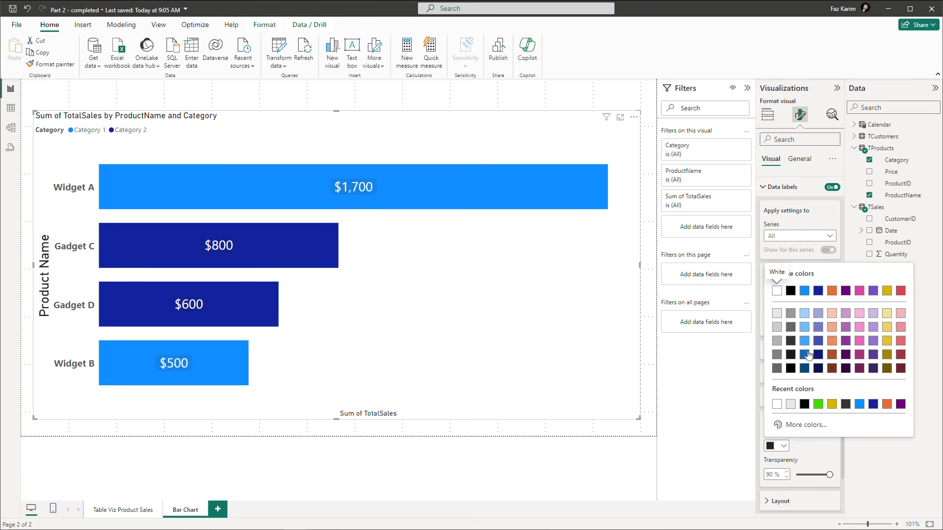
{"action": "left_click", "coordinate": [804, 324]}
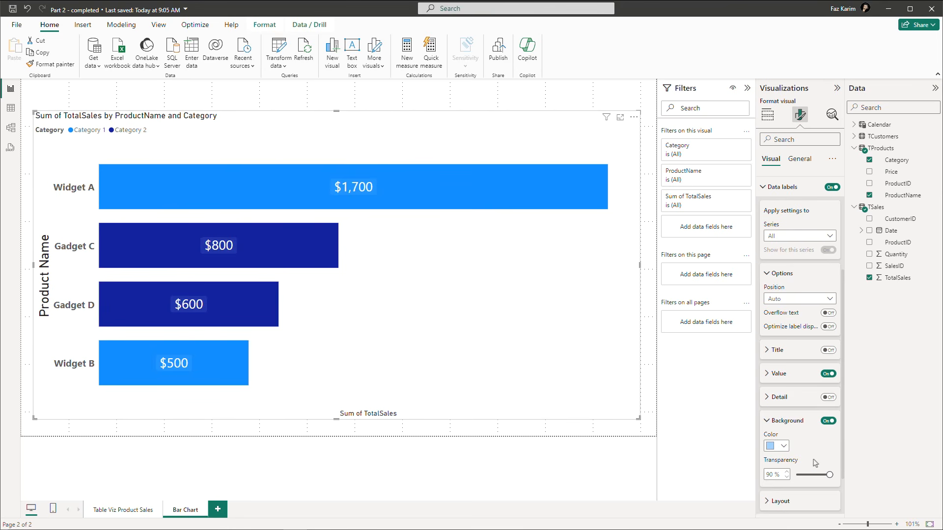
{"action": "left_click", "coordinate": [764, 193]}
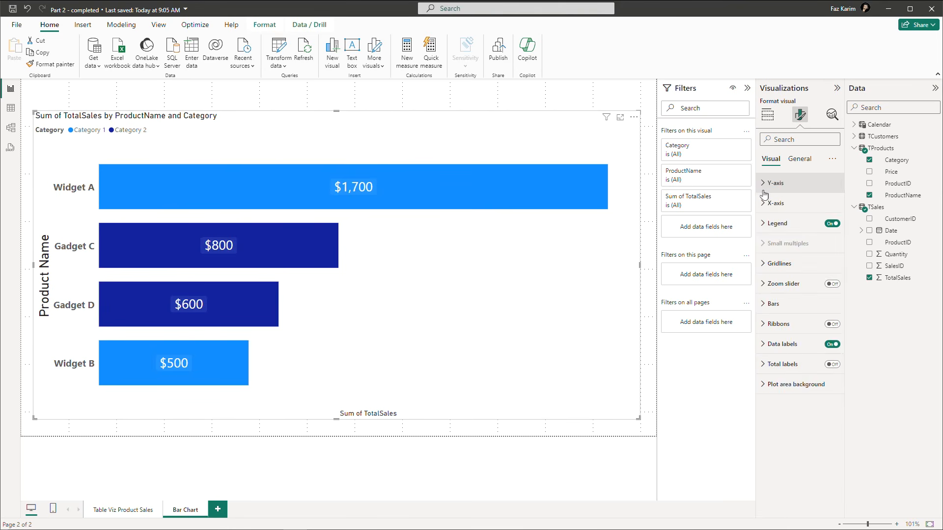
Increase the bar chart legend's text font size to 20.
{"action": "left_click", "coordinate": [765, 225]}
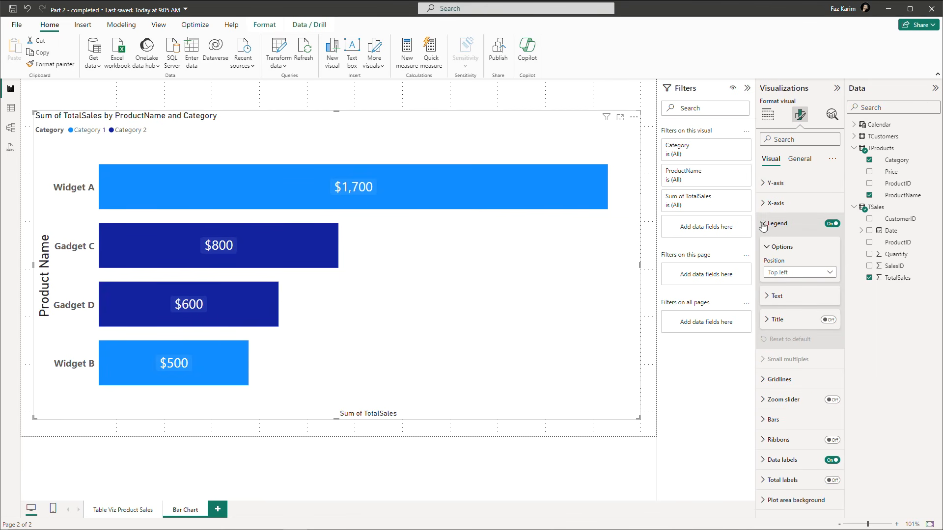
{"action": "left_click", "coordinate": [766, 322]}
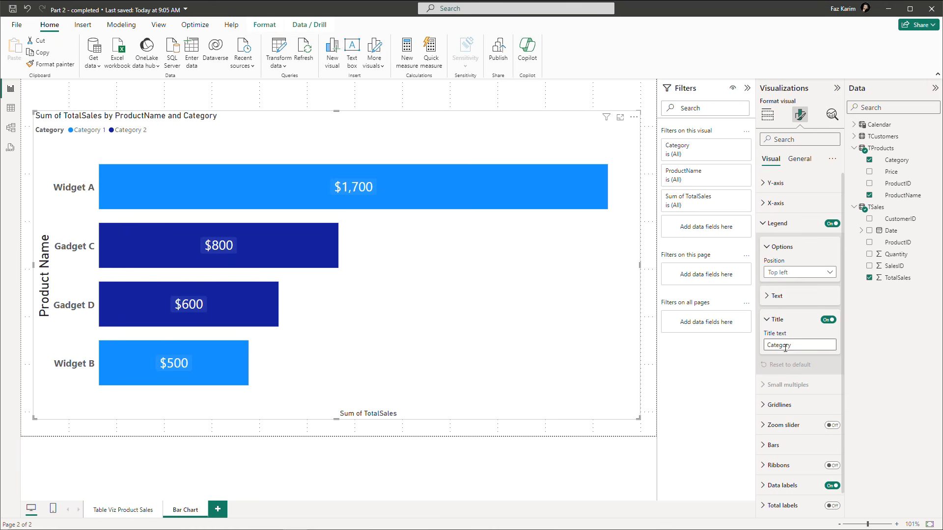
{"action": "left_click", "coordinate": [767, 297]}
{"action": "left_click", "coordinate": [832, 319]}
{"action": "left_click", "coordinate": [832, 320]}
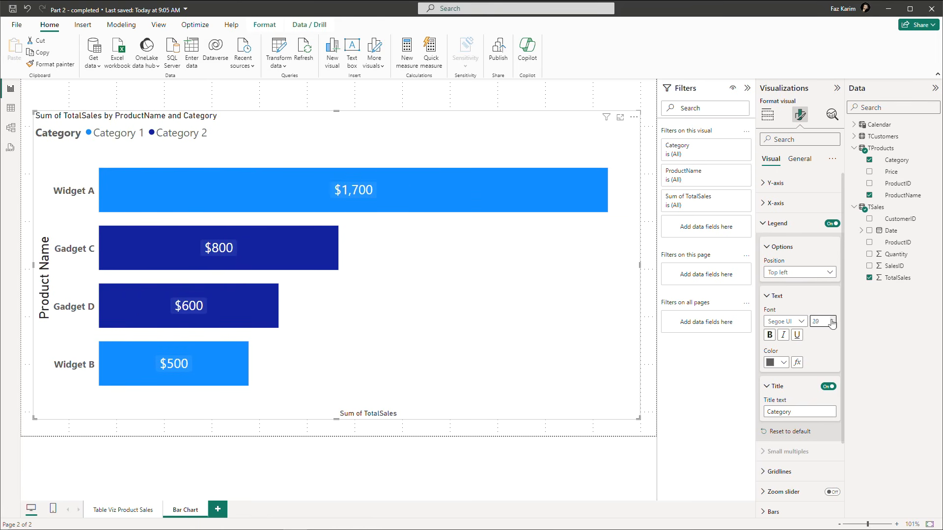
{"action": "left_click", "coordinate": [764, 227]}
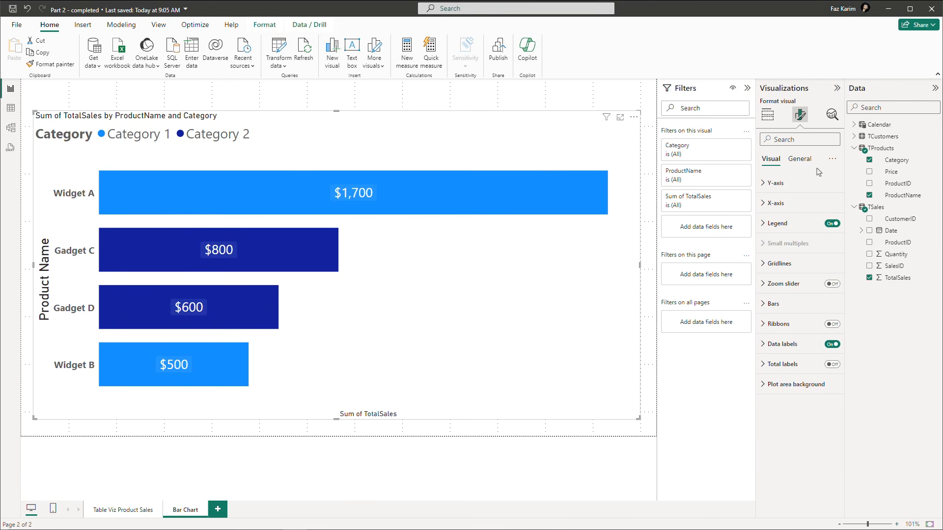
Change the bar chart's title text to "Total Sales by Product".
{"action": "left_click", "coordinate": [800, 159]}
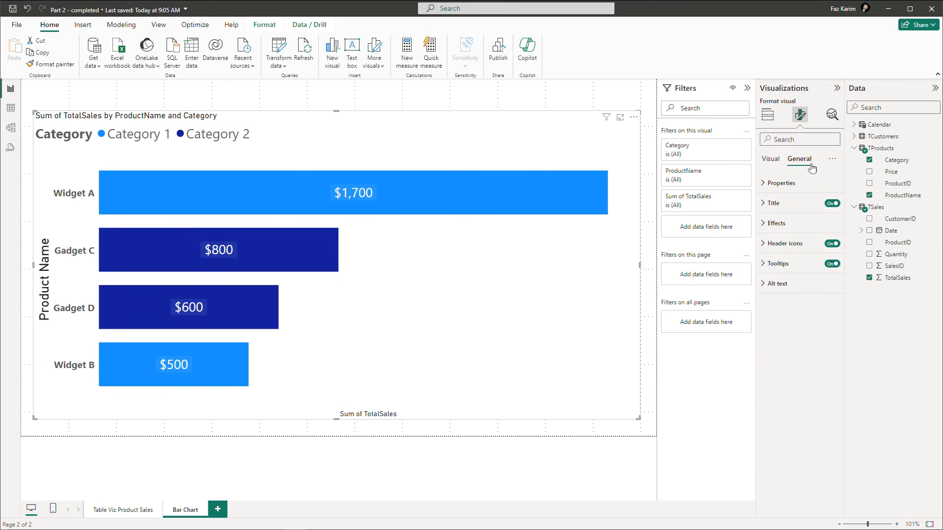
{"action": "left_click", "coordinate": [760, 206]}
{"action": "left_click", "coordinate": [782, 253]}
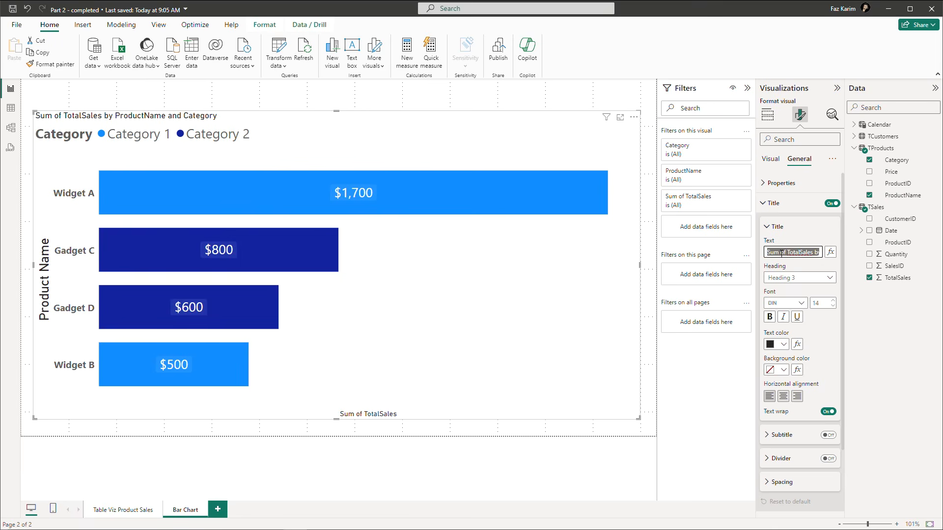
{"action": "key", "text": "BackSpace"}
{"action": "type", "text": "Total"}
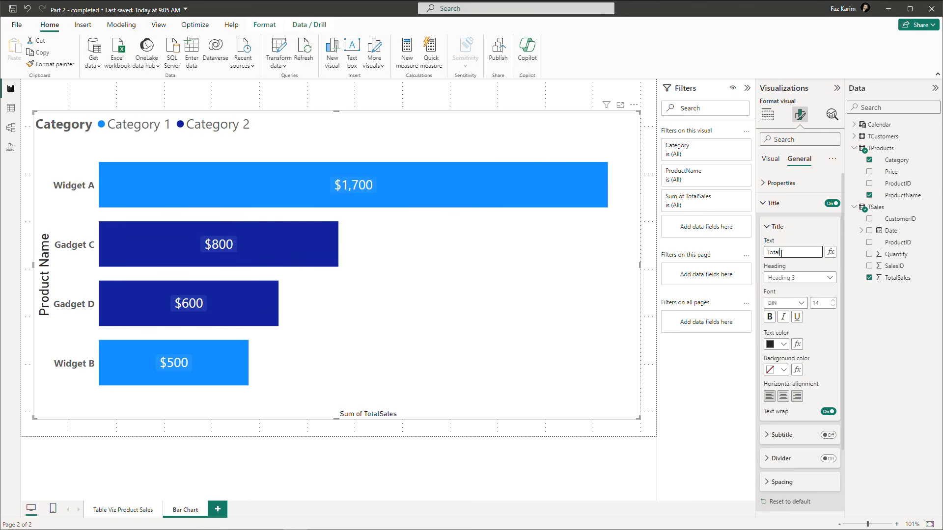
{"action": "type", "text": " Sales by Product"}
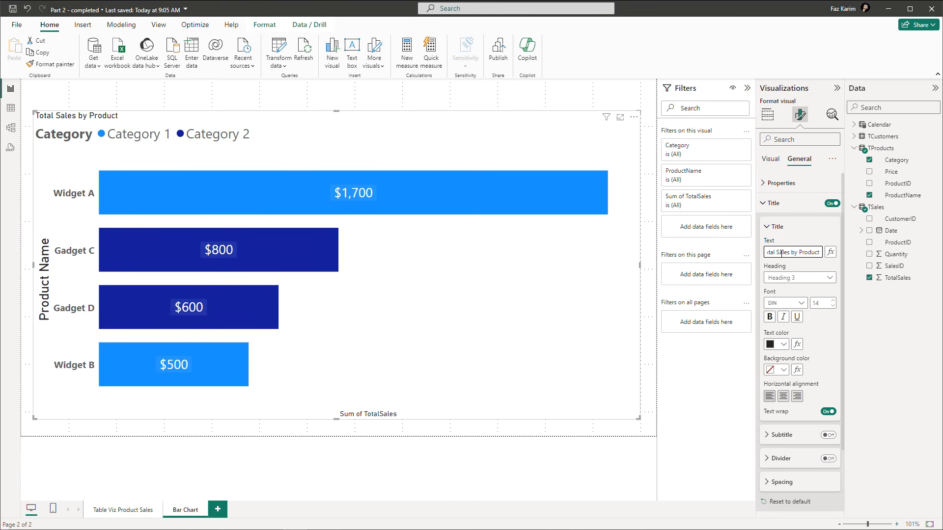
{"action": "left_click", "coordinate": [819, 233]}
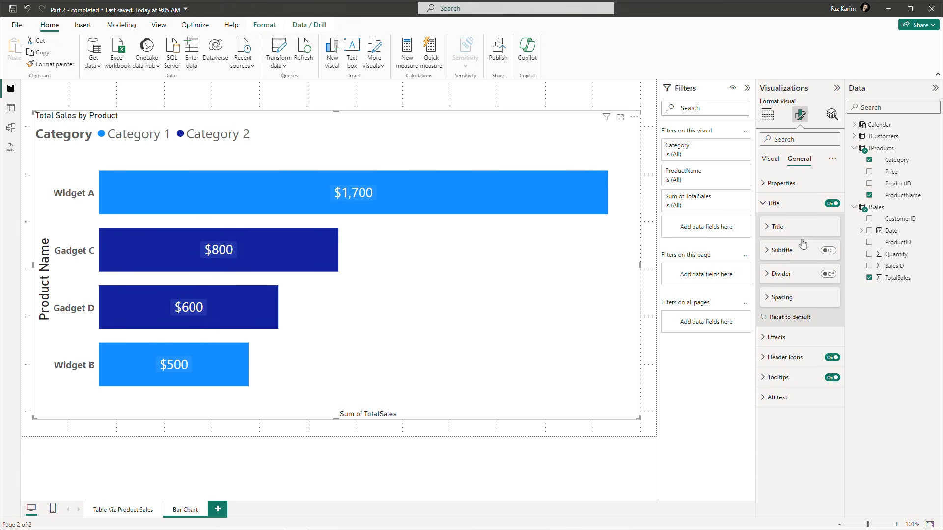
Enlarge the font size of the bar chart's title.
{"action": "left_click", "coordinate": [776, 227]}
{"action": "left_click_drag", "start_coordinate": [825, 302], "coordinate": [811, 301]}
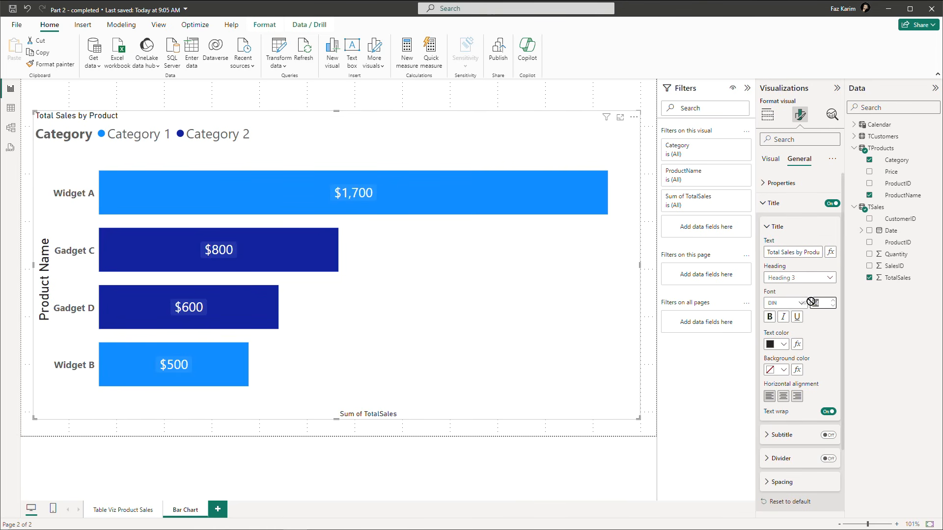
{"action": "key", "text": "Return"}
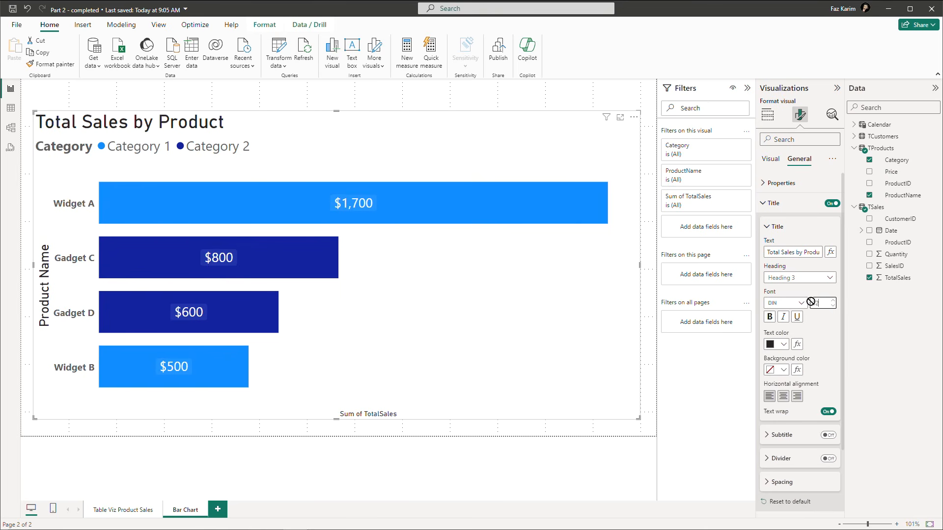
Center the bar chart's title horizontally and turn off the x-axis title.
{"action": "left_click", "coordinate": [783, 396]}
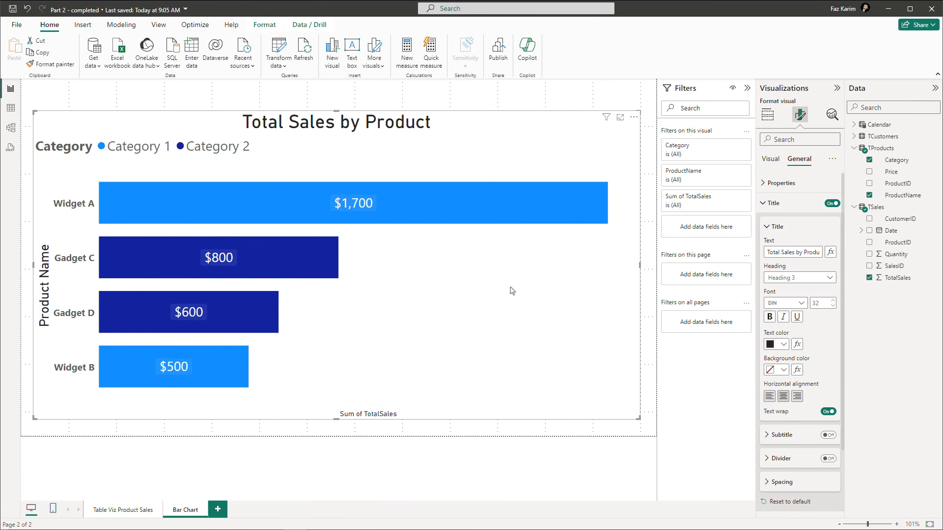
{"action": "left_click", "coordinate": [765, 203]}
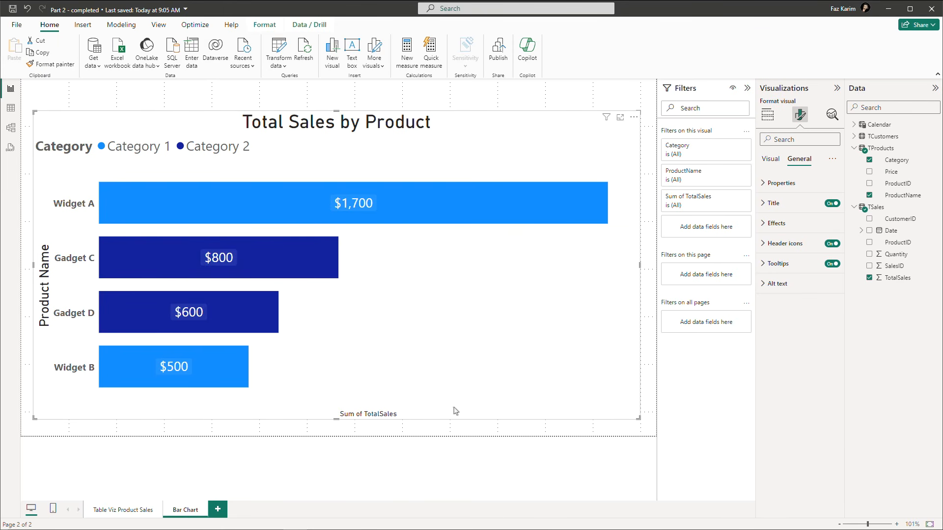
{"action": "left_click", "coordinate": [776, 159]}
{"action": "left_click", "coordinate": [765, 204]}
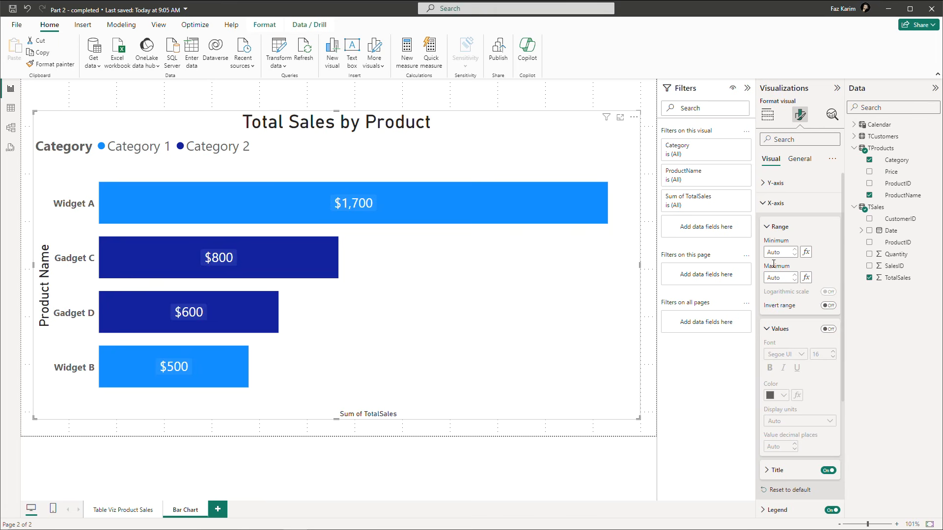
{"action": "left_click", "coordinate": [766, 227]}
{"action": "left_click", "coordinate": [768, 251]}
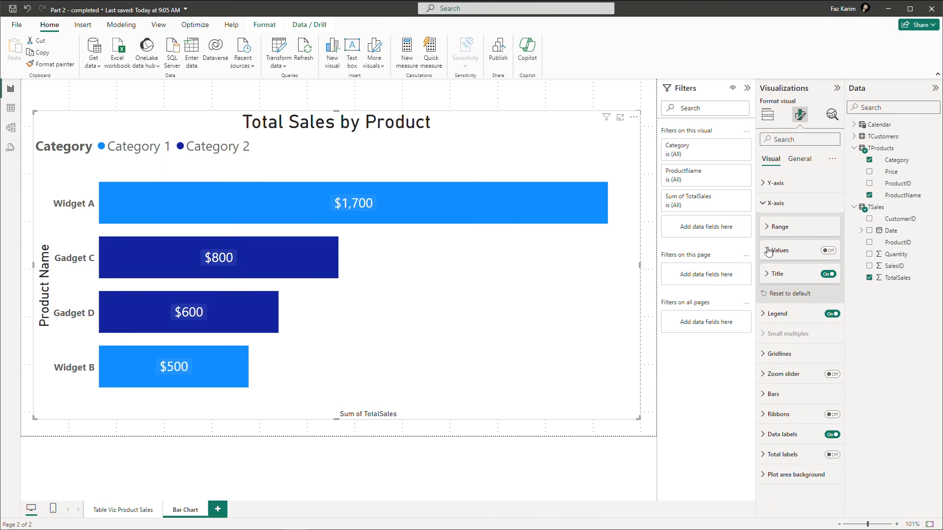
{"action": "left_click", "coordinate": [828, 274]}
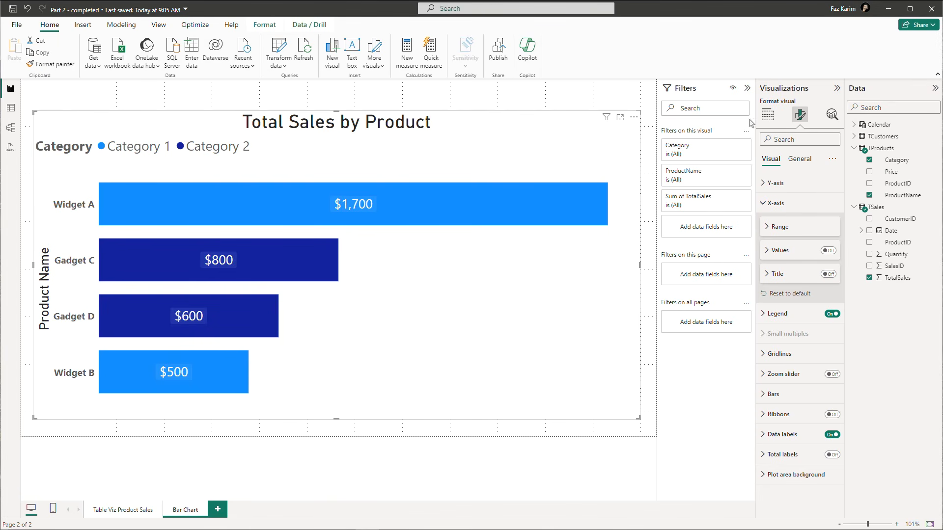
Export the bar chart's data as "Total Sales by Product.csv" to the "Power Bi intro to Data Part 2 524" folder and review it in Excel.
{"action": "left_click", "coordinate": [768, 114]}
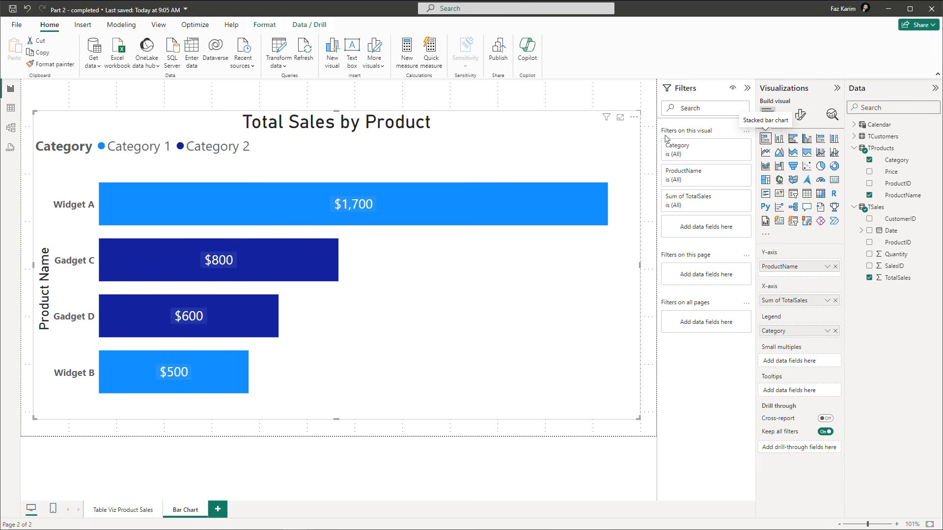
{"action": "left_click", "coordinate": [635, 123]}
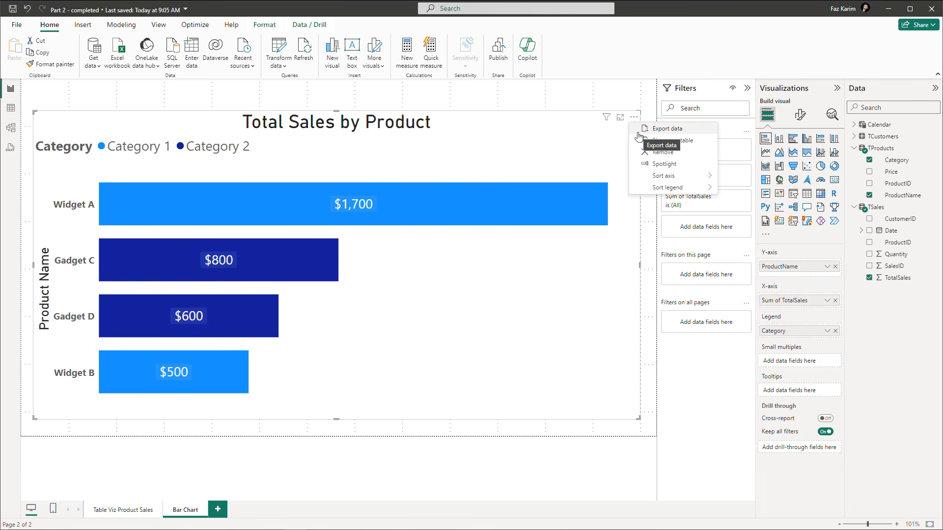
{"action": "left_click", "coordinate": [638, 133]}
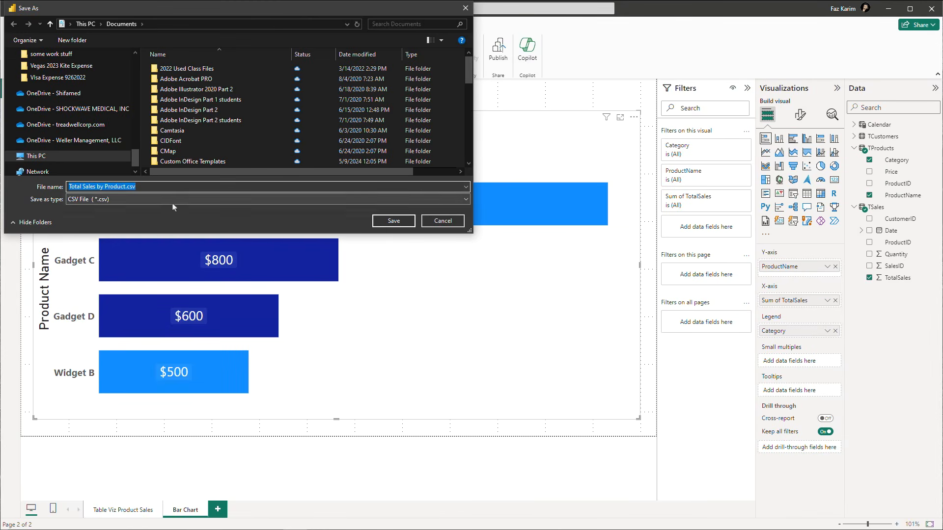
{"action": "scroll", "coordinate": [134, 147], "scroll_direction": "up", "scroll_amount": 3}
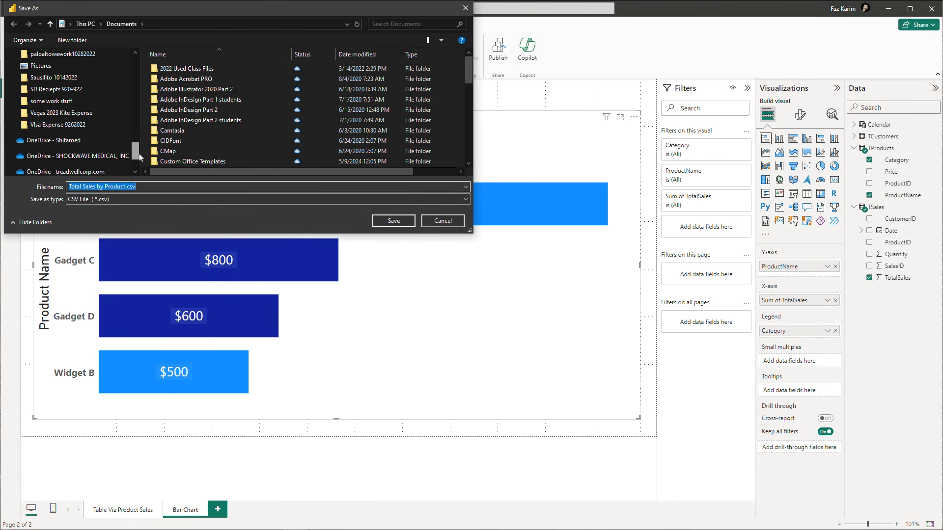
{"action": "left_click_drag", "start_coordinate": [141, 147], "coordinate": [161, 88]}
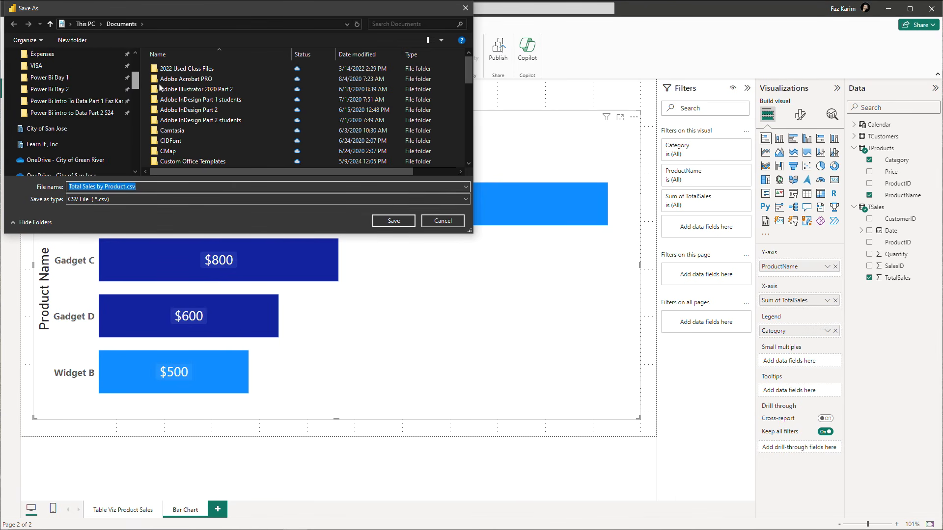
{"action": "left_click", "coordinate": [106, 115]}
{"action": "left_click", "coordinate": [390, 219]}
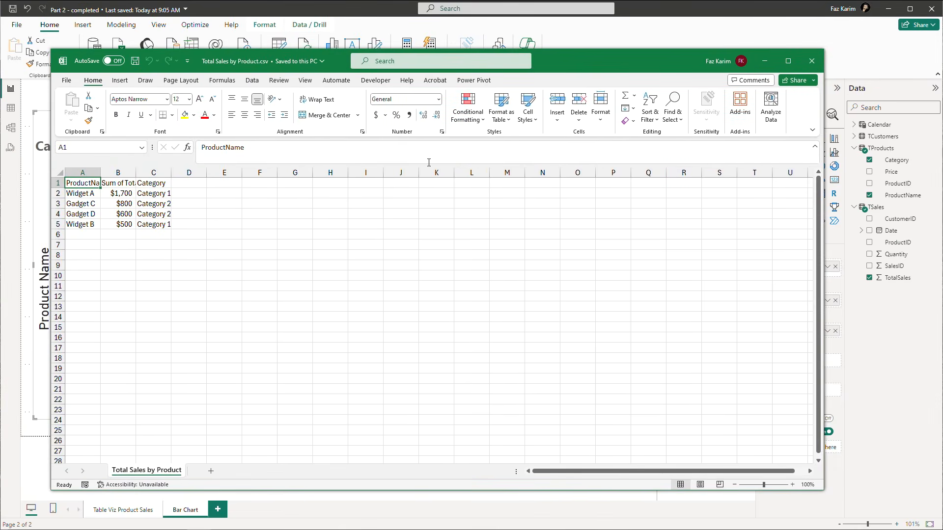
{"action": "left_click_drag", "start_coordinate": [87, 194], "coordinate": [172, 225]}
{"action": "left_click", "coordinate": [812, 60]}
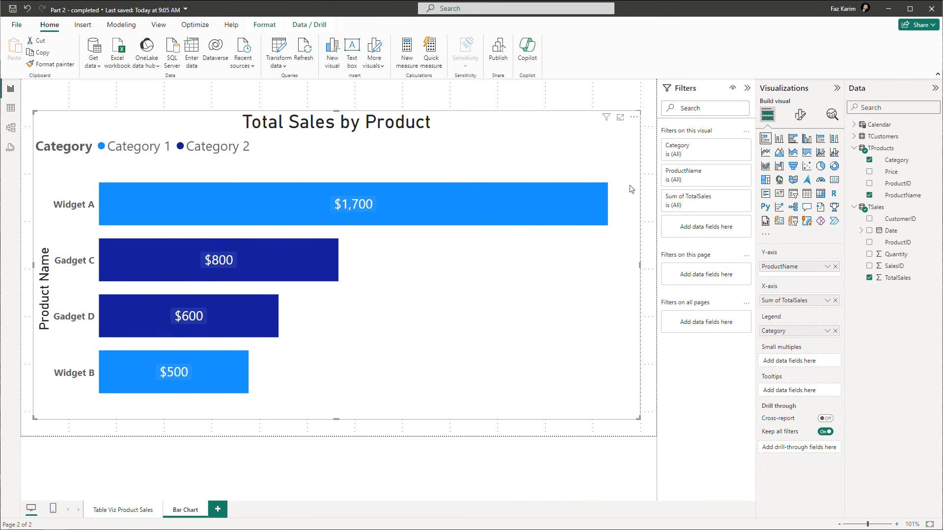
View the bar chart's data as a table beneath the visual and return to the report.
{"action": "left_click", "coordinate": [634, 118]}
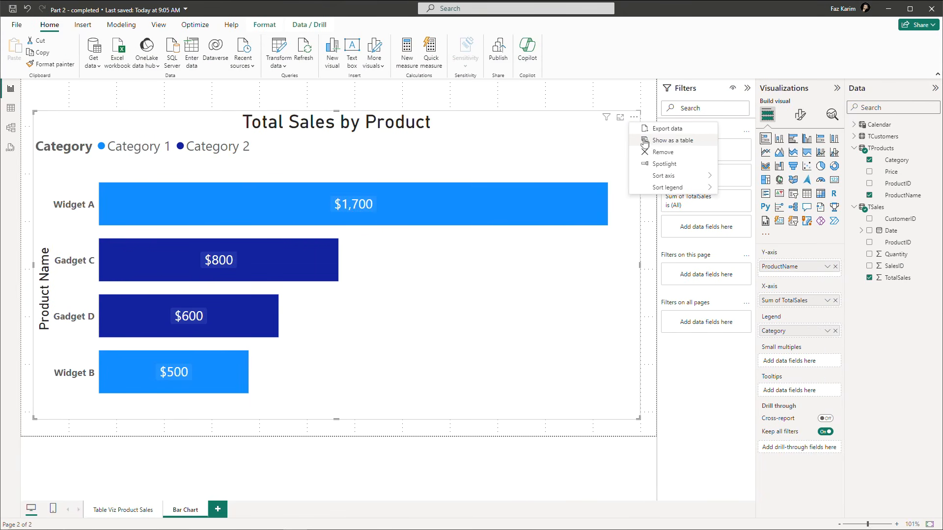
{"action": "left_click", "coordinate": [647, 141]}
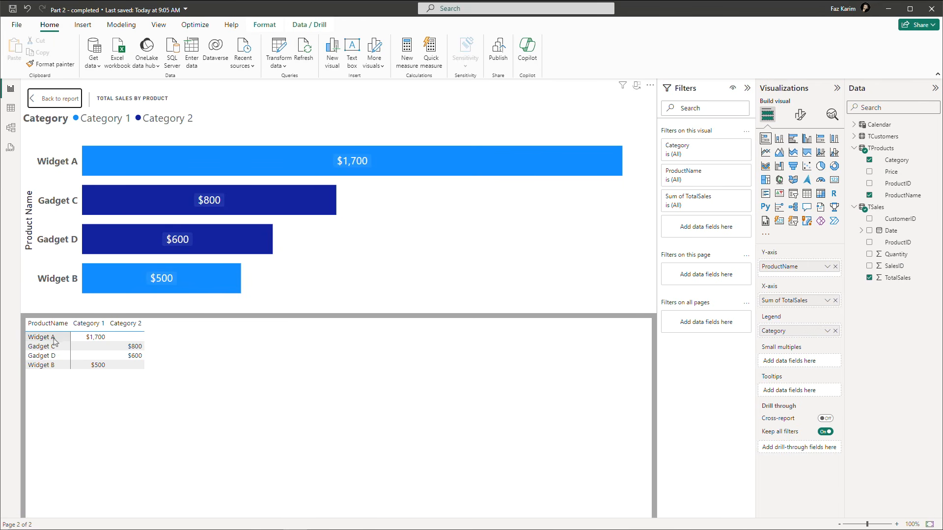
{"action": "left_click", "coordinate": [37, 104]}
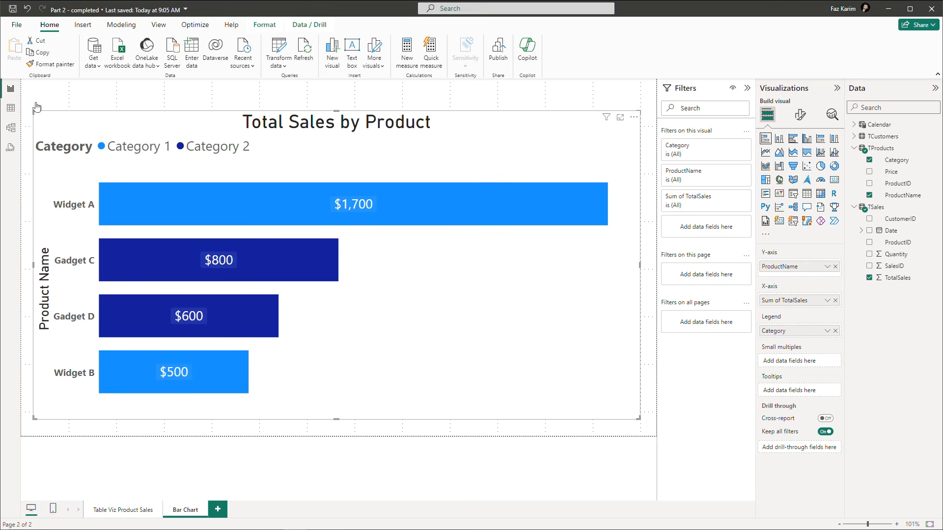
Spotlight the bar chart on the page and switch the spotlight off again.
{"action": "left_click", "coordinate": [633, 118]}
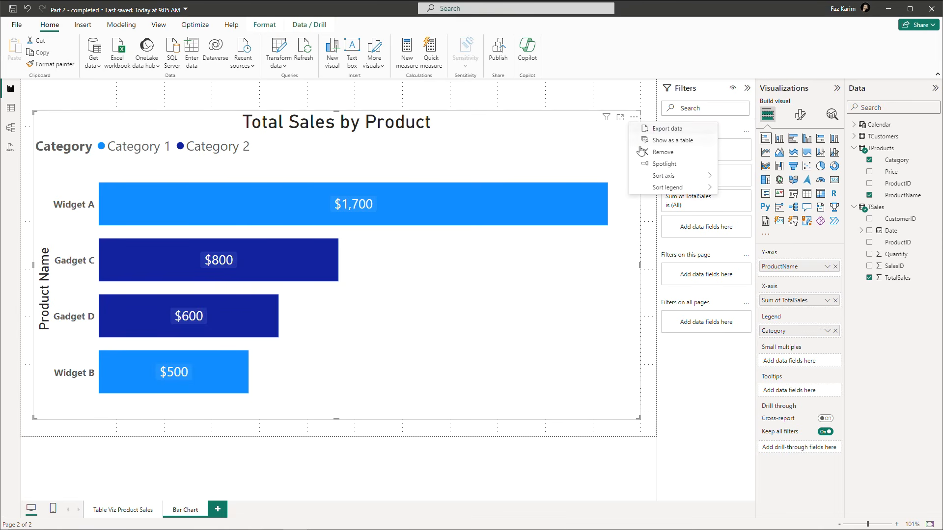
{"action": "left_click", "coordinate": [644, 167]}
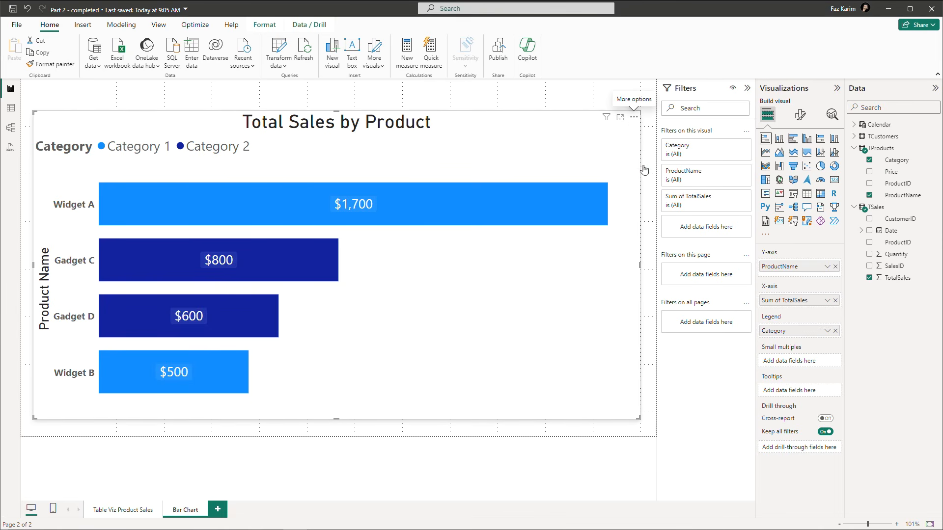
{"action": "left_click", "coordinate": [633, 118]}
{"action": "left_click", "coordinate": [658, 163]}
Examine the bar chart's axis and legend sorting options and the filters affecting the visual.
{"action": "left_click", "coordinate": [634, 118]}
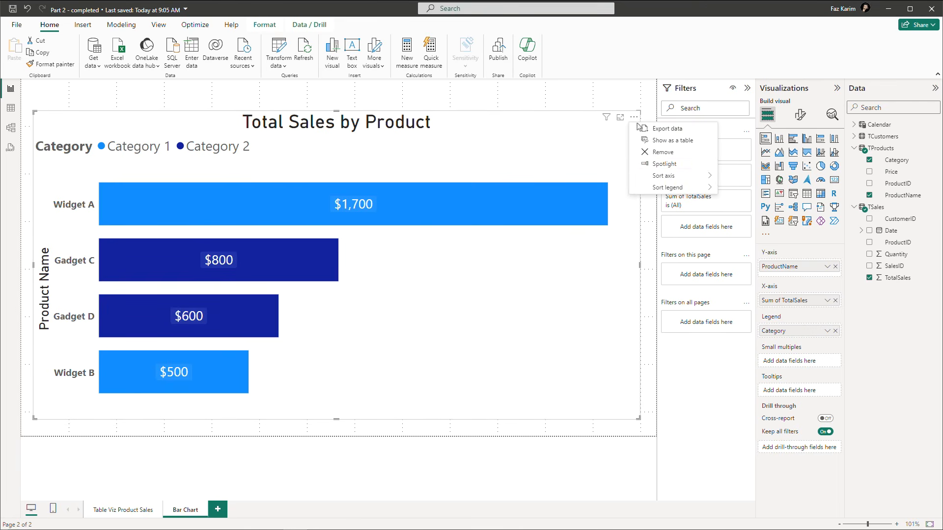
{"action": "mouse_move", "coordinate": [661, 177]}
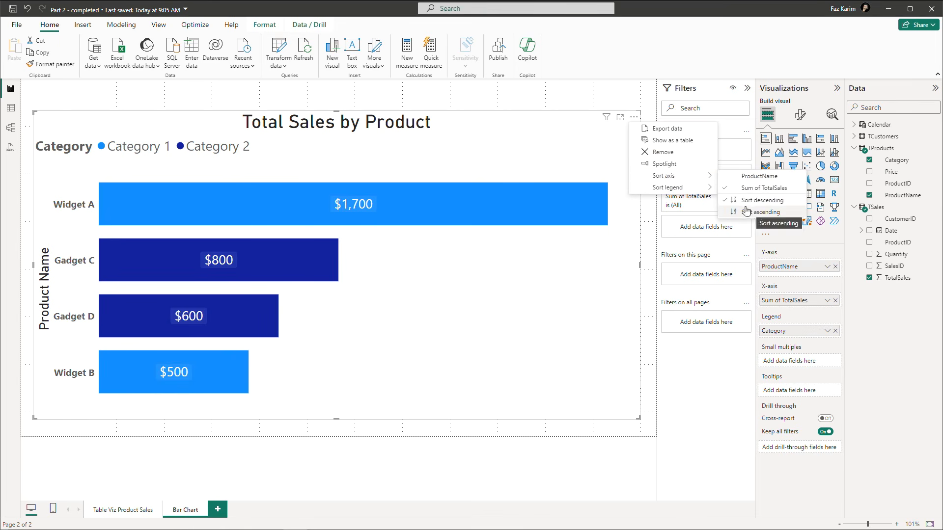
{"action": "mouse_move", "coordinate": [710, 188]}
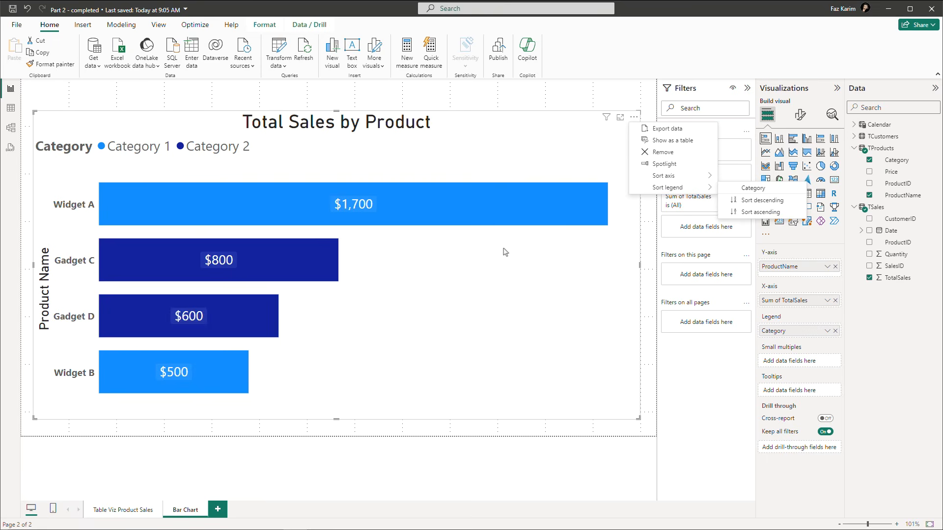
{"action": "left_click", "coordinate": [607, 120]}
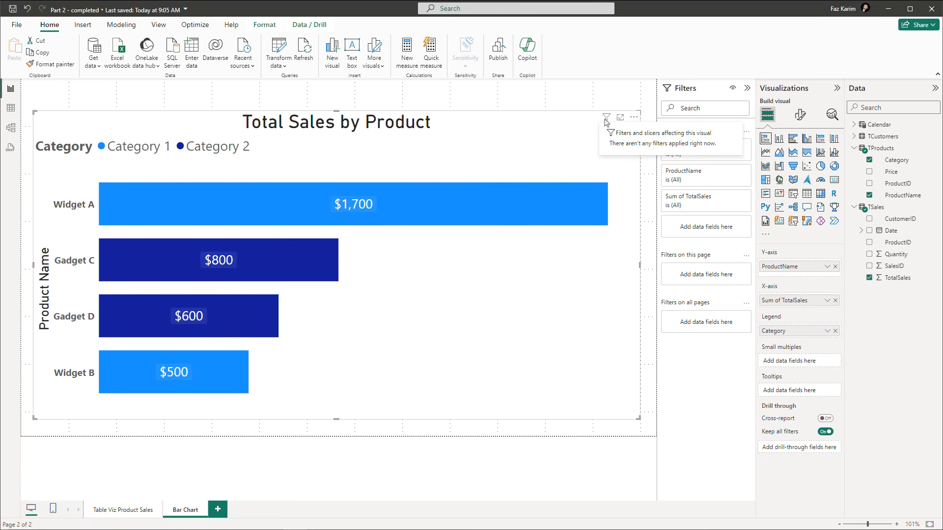
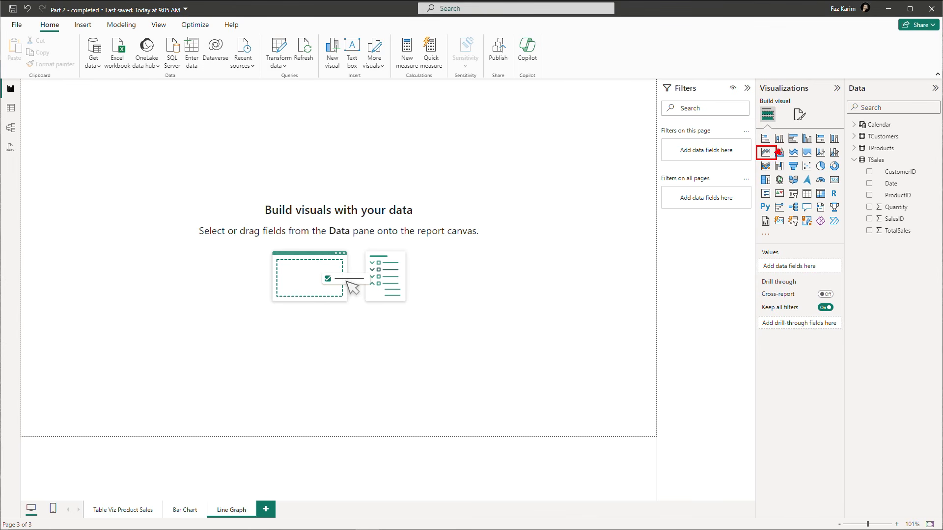
Insert a line chart across the width of the Line Graph page, plotting Quantity by Date from TSales.
{"action": "left_click", "coordinate": [766, 152]}
{"action": "left_click_drag", "start_coordinate": [129, 158], "coordinate": [658, 300]}
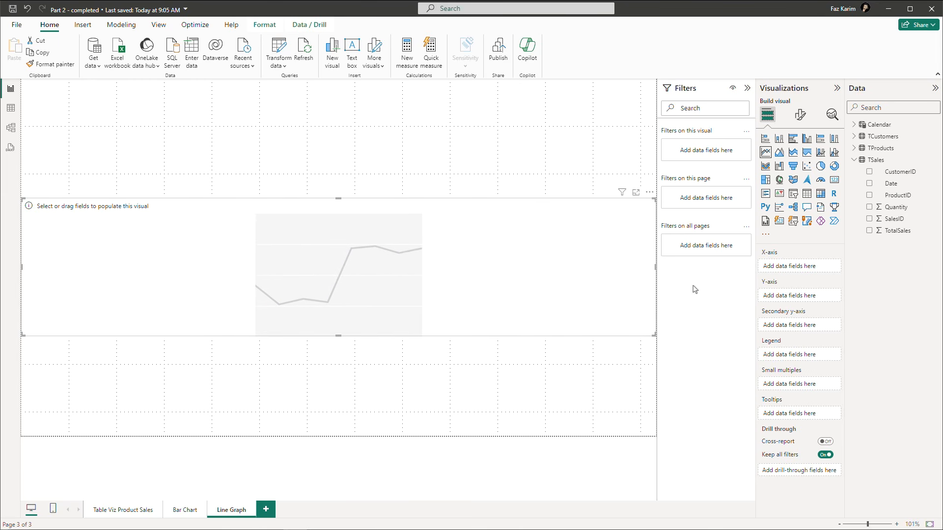
{"action": "left_click", "coordinate": [870, 208]}
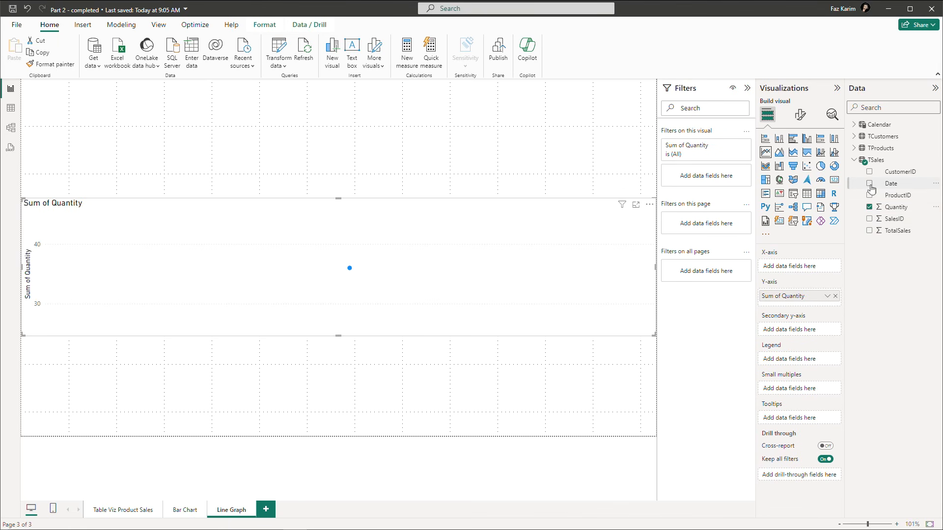
{"action": "left_click", "coordinate": [870, 183]}
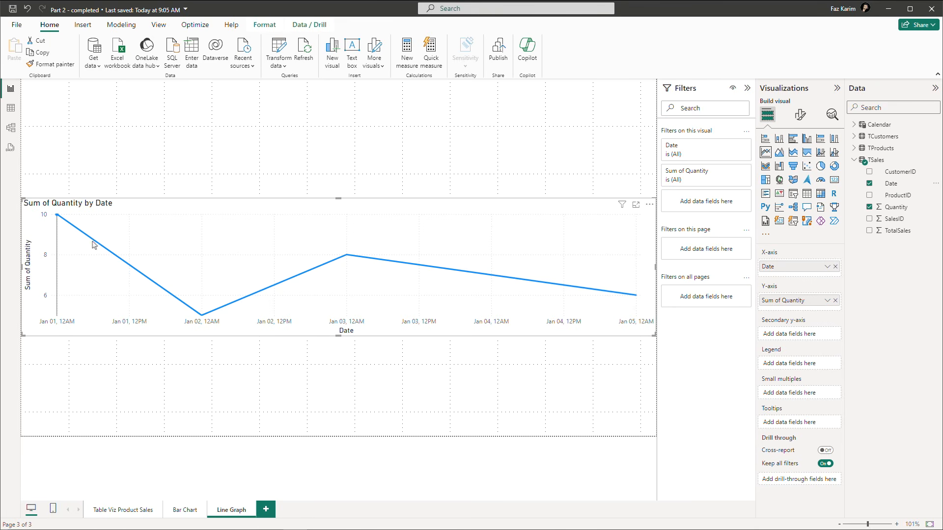
{"action": "mouse_move", "coordinate": [331, 264]}
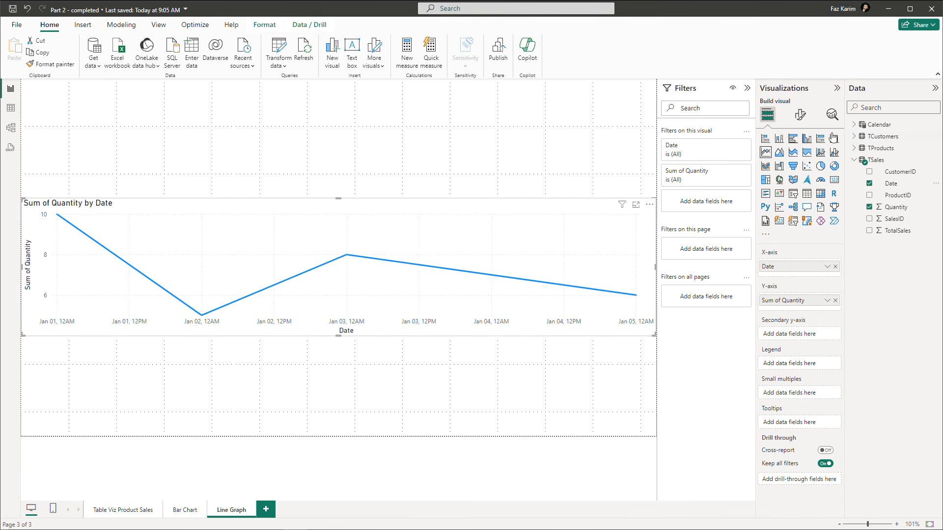
Turn on data labels for the line chart and deselect the visual.
{"action": "left_click", "coordinate": [803, 122]}
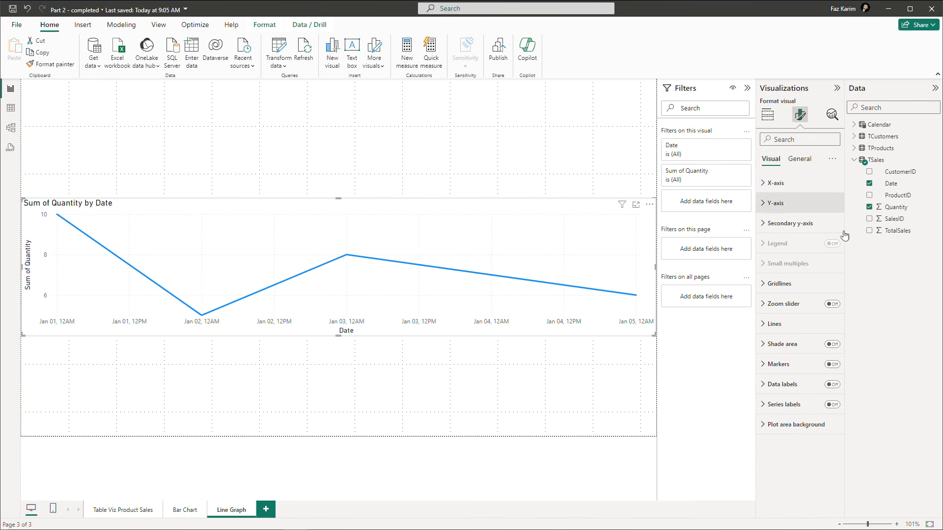
{"action": "left_click", "coordinate": [834, 385]}
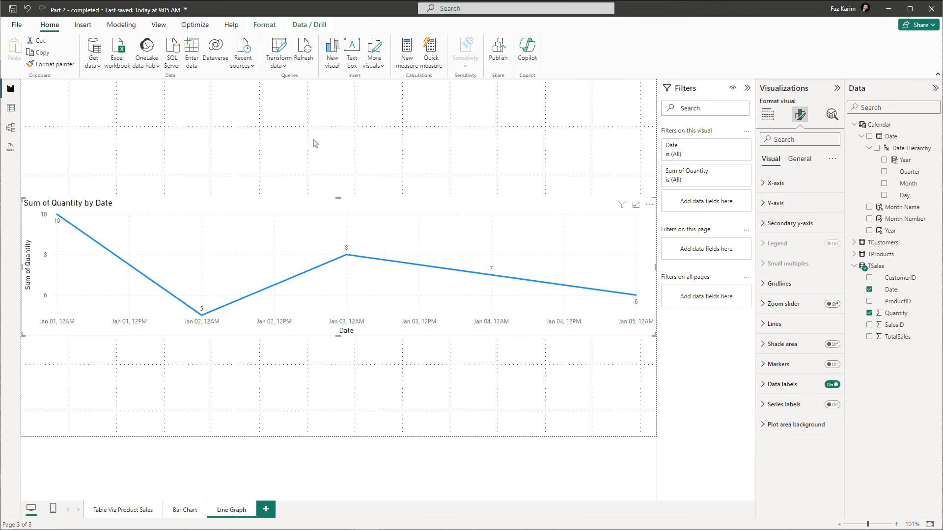
{"action": "left_click", "coordinate": [264, 145]}
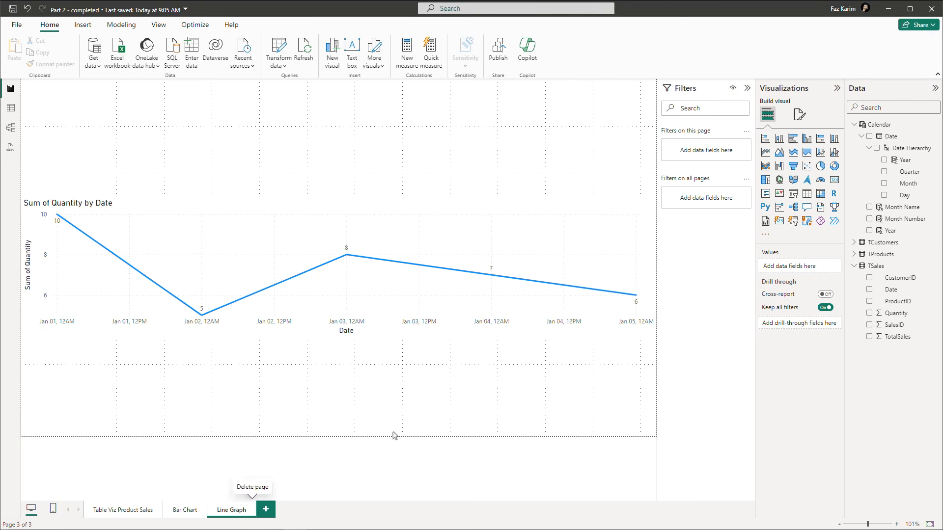
Add a new report page and insert an empty pie chart on it.
{"action": "left_click", "coordinate": [797, 122]}
{"action": "key", "text": "ctrl+m"}
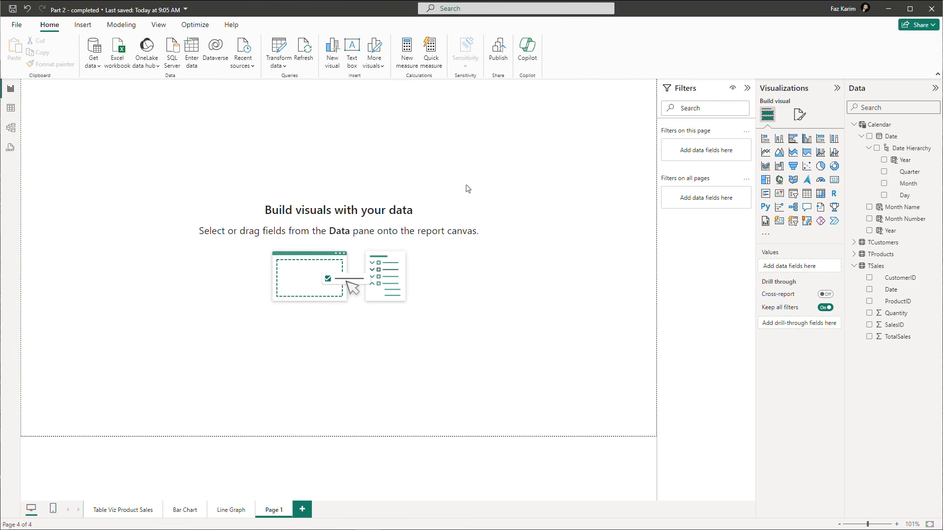
{"action": "left_click", "coordinate": [821, 167]}
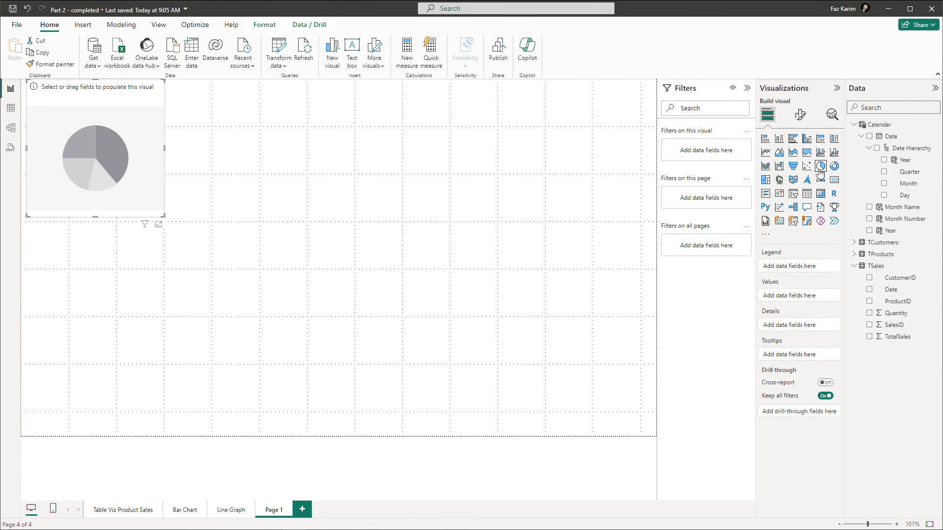
Move the pie chart to the middle of the canvas and widen it on both sides.
{"action": "left_click_drag", "start_coordinate": [142, 196], "coordinate": [330, 273]}
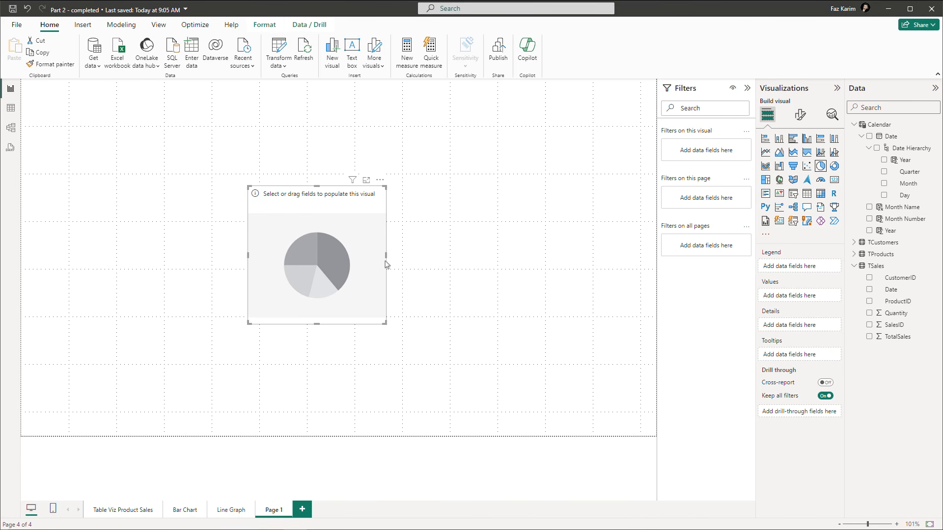
{"action": "left_click_drag", "start_coordinate": [387, 260], "coordinate": [541, 279]}
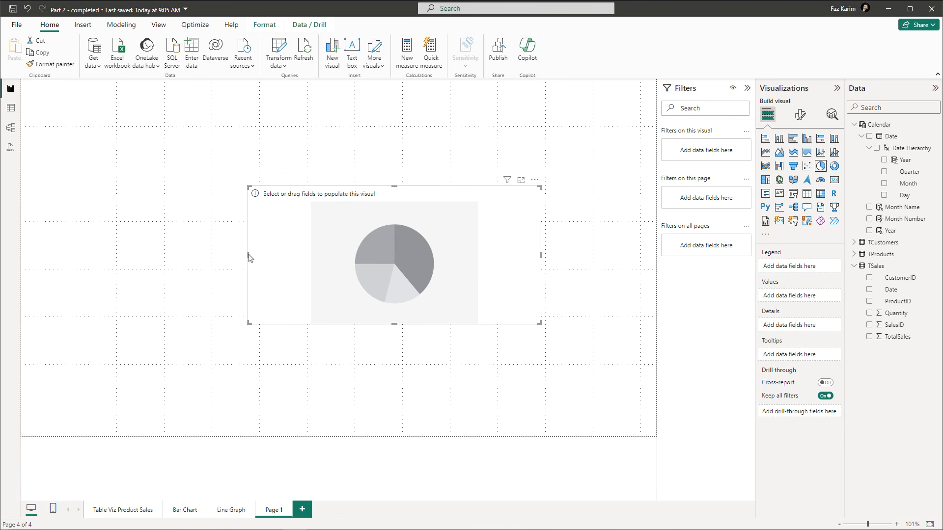
{"action": "left_click_drag", "start_coordinate": [248, 254], "coordinate": [117, 259]}
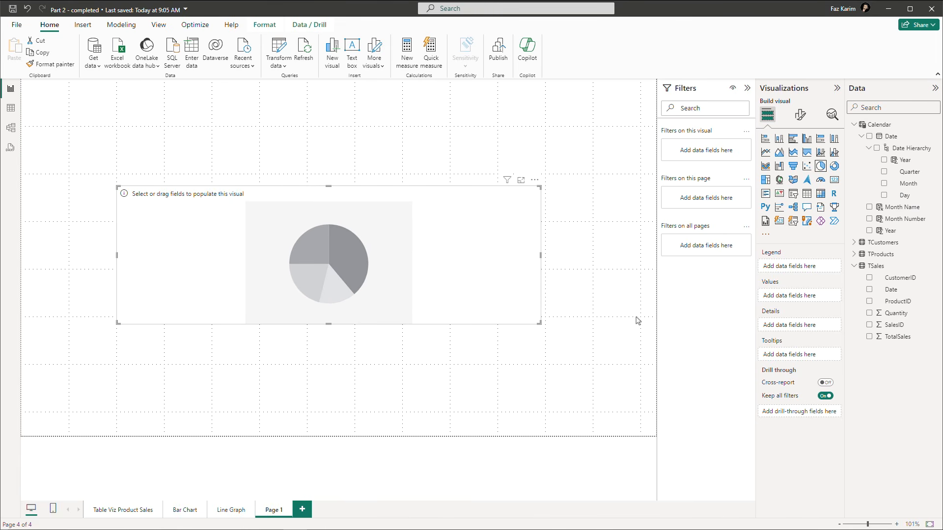
Populate the pie chart with ProductName from TProducts as legend and TotalSales from TSales as values, and make the chart taller.
{"action": "left_click", "coordinate": [855, 255]}
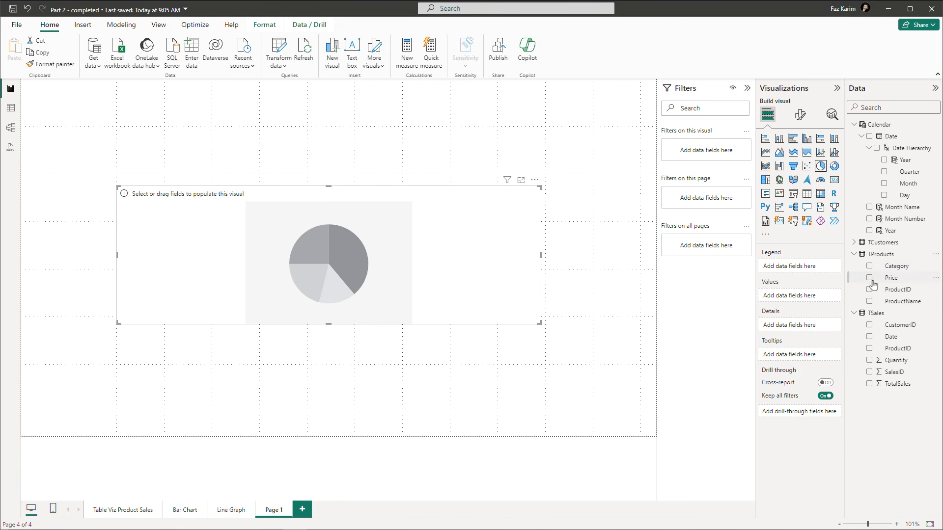
{"action": "left_click", "coordinate": [871, 303]}
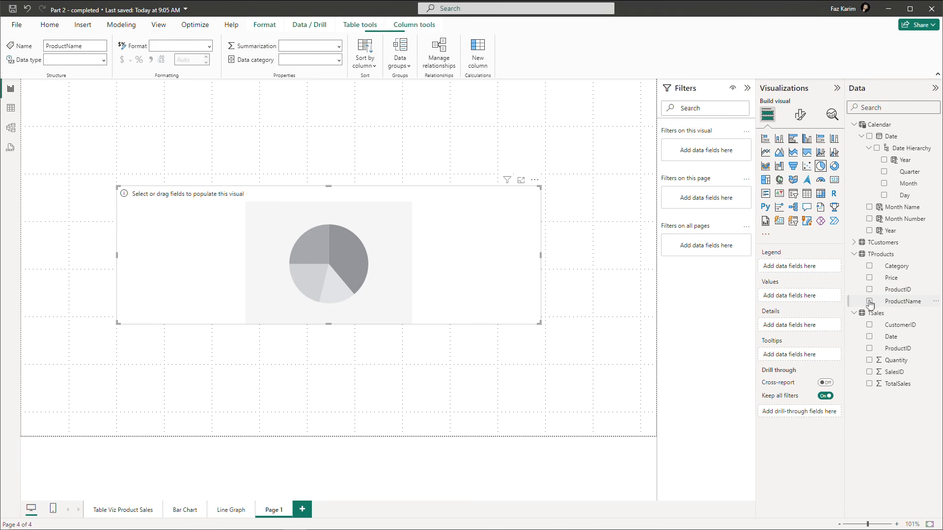
{"action": "left_click", "coordinate": [870, 301]}
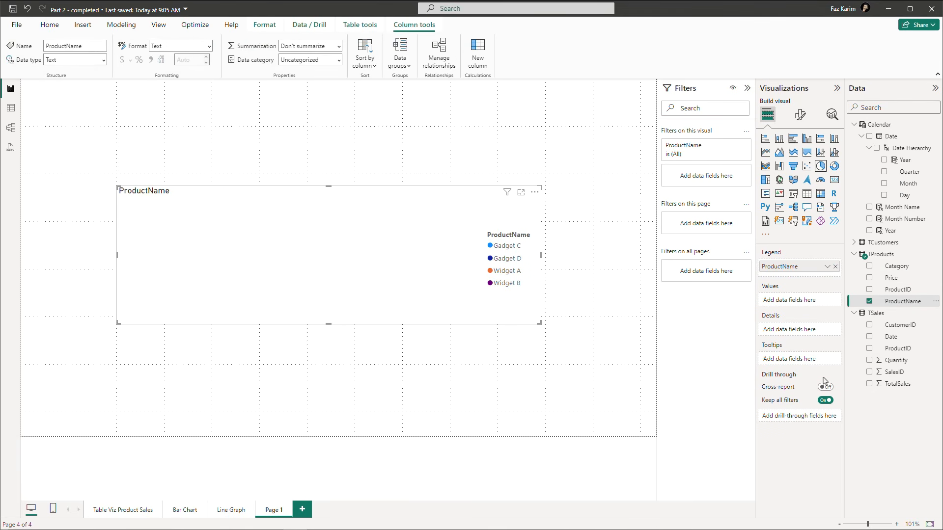
{"action": "left_click", "coordinate": [870, 385]}
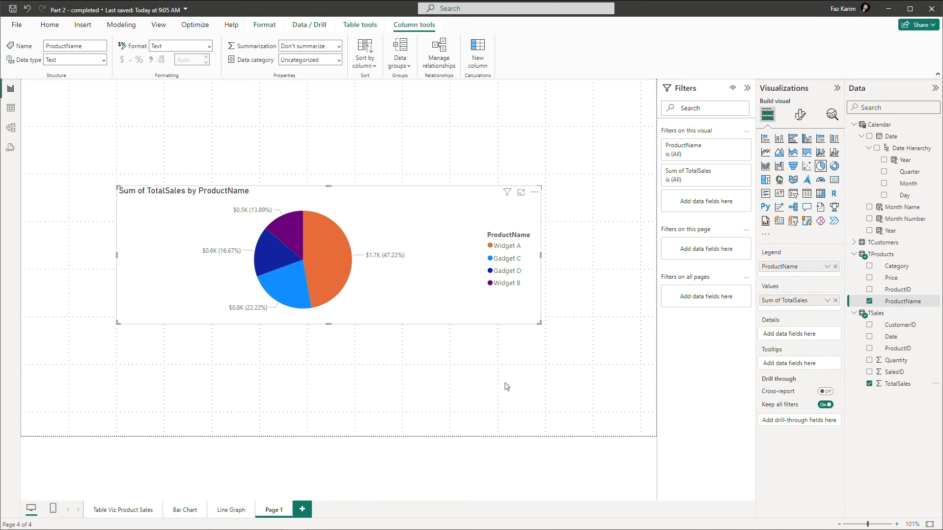
{"action": "left_click_drag", "start_coordinate": [328, 325], "coordinate": [327, 409]}
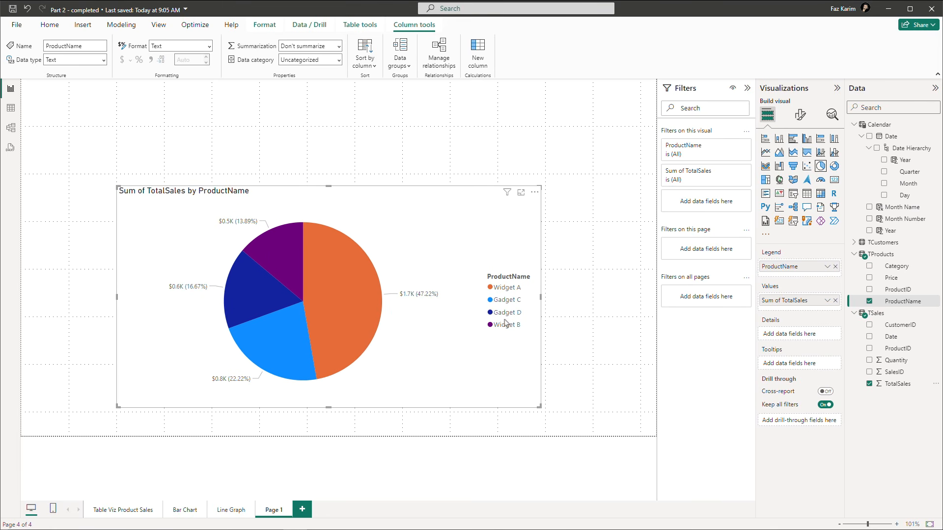
{"action": "left_click_drag", "start_coordinate": [329, 187], "coordinate": [267, 145]}
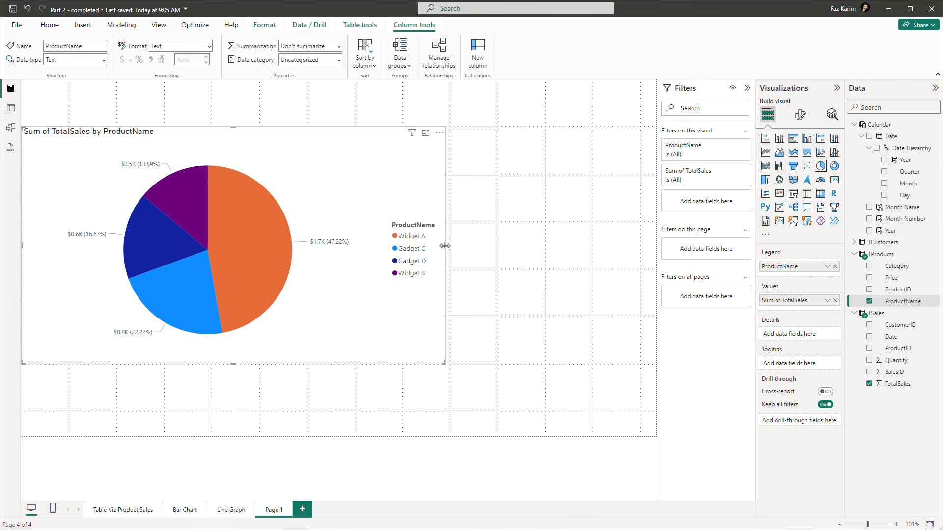
Set the pie chart's legend position to Top center and move the chart to the middle of the canvas.
{"action": "left_click", "coordinate": [800, 117]}
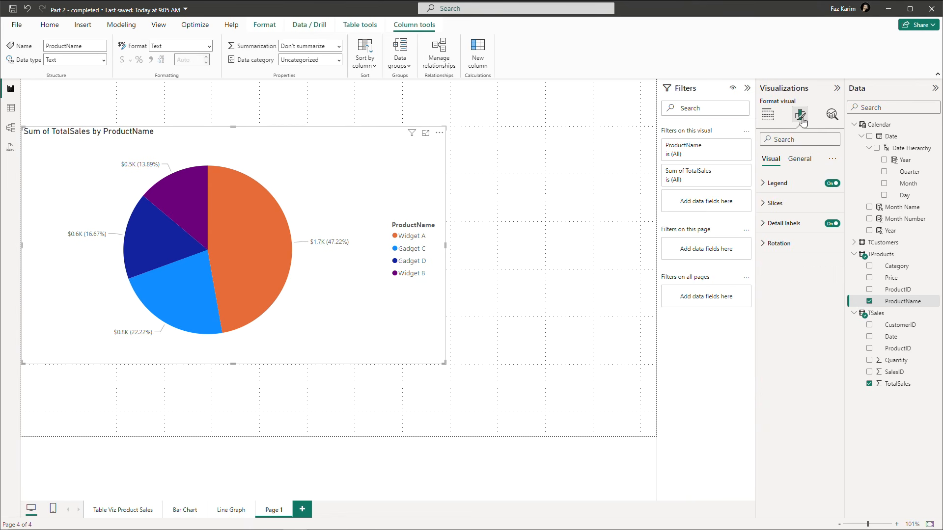
{"action": "left_click", "coordinate": [777, 185]}
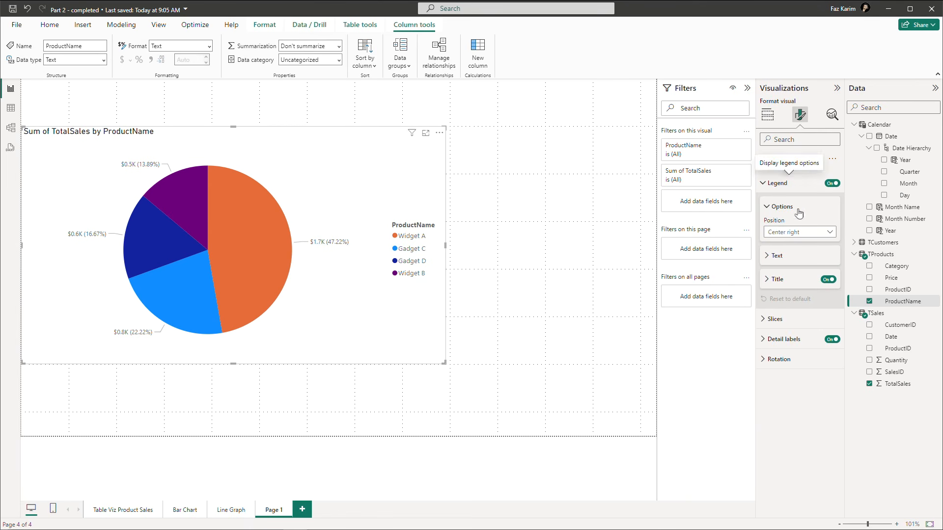
{"action": "left_click", "coordinate": [821, 233]}
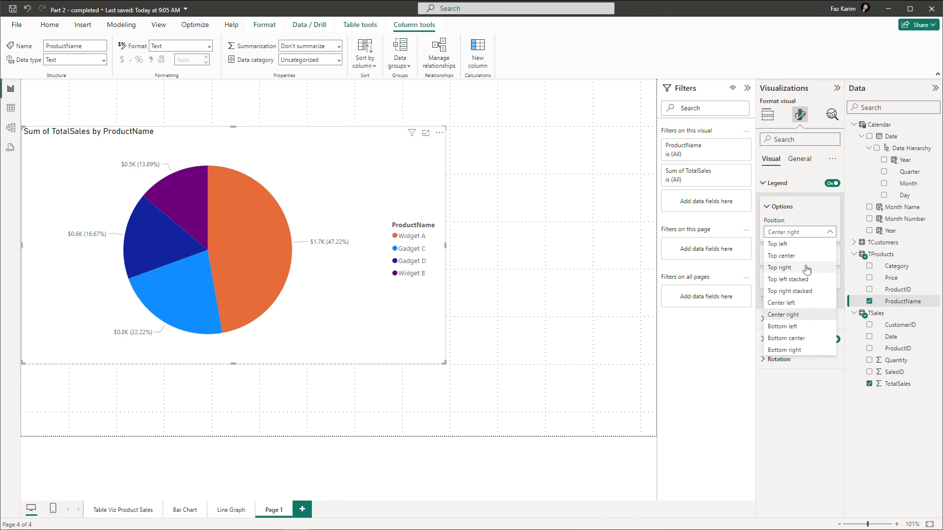
{"action": "left_click", "coordinate": [796, 256]}
{"action": "left_click_drag", "start_coordinate": [178, 133], "coordinate": [293, 173]}
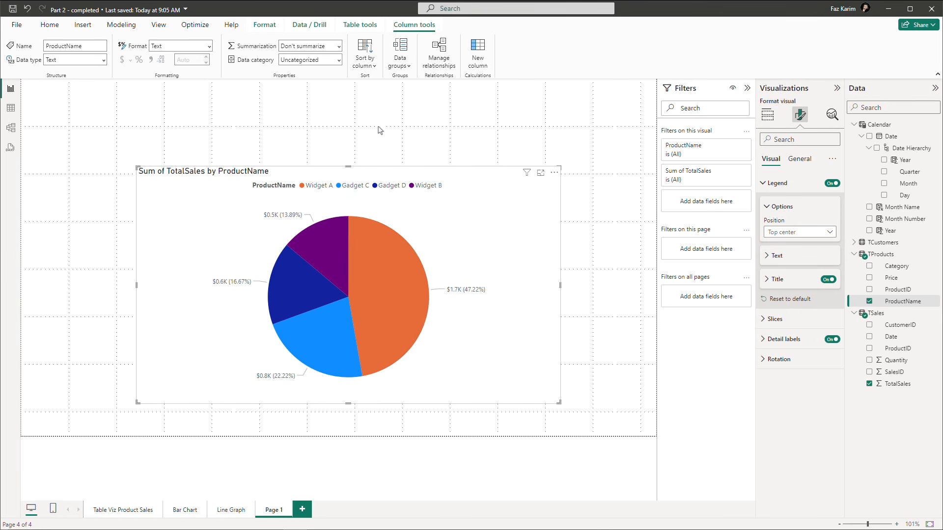
{"action": "left_click", "coordinate": [381, 129]}
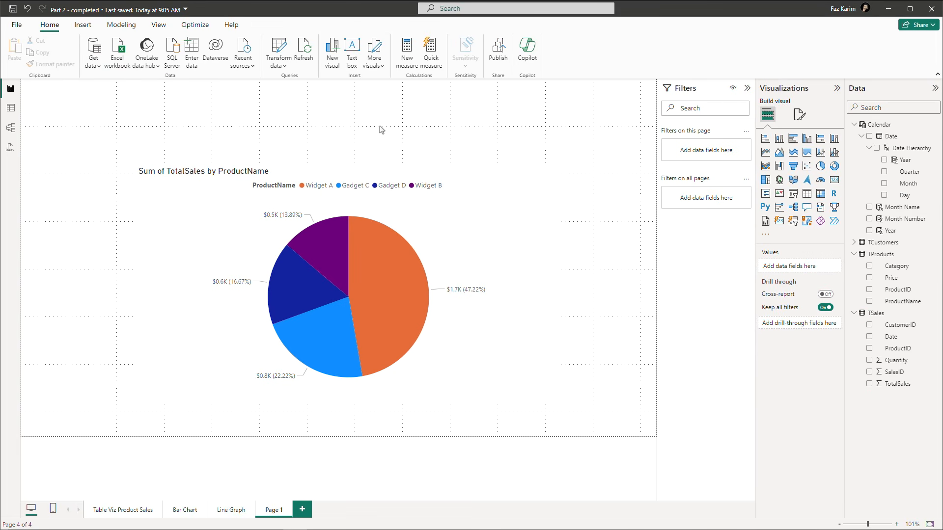
Examine the slice colour options of the pie chart for Widget A, Gadget C, Gadget D and Widget B.
{"action": "left_click", "coordinate": [804, 121]}
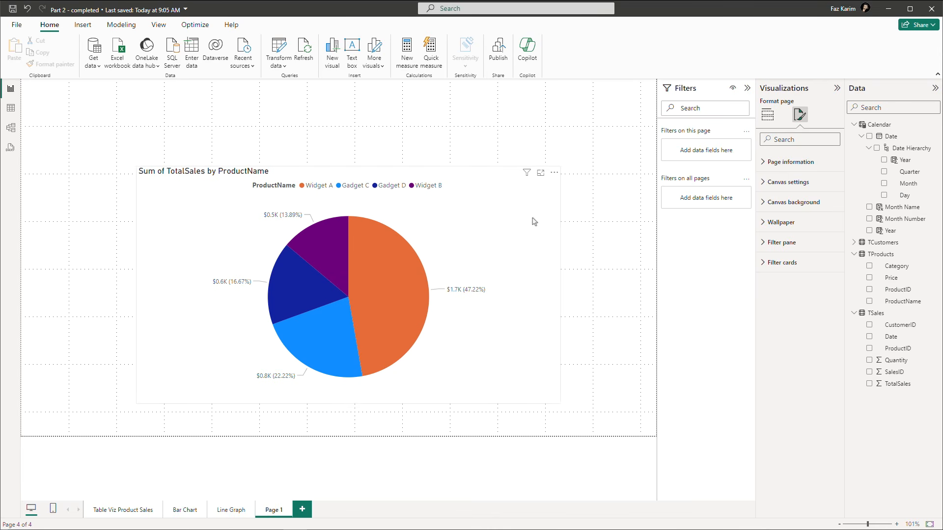
{"action": "left_click", "coordinate": [501, 235]}
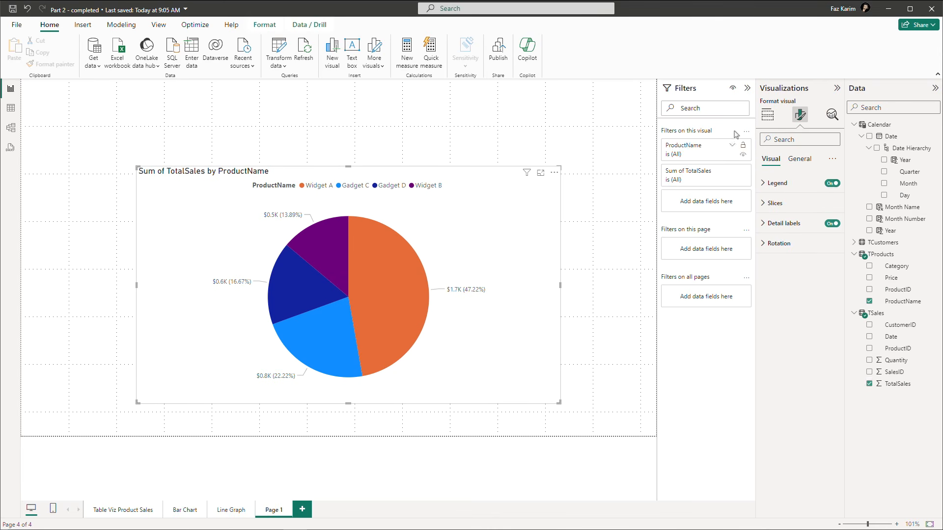
{"action": "left_click", "coordinate": [766, 204]}
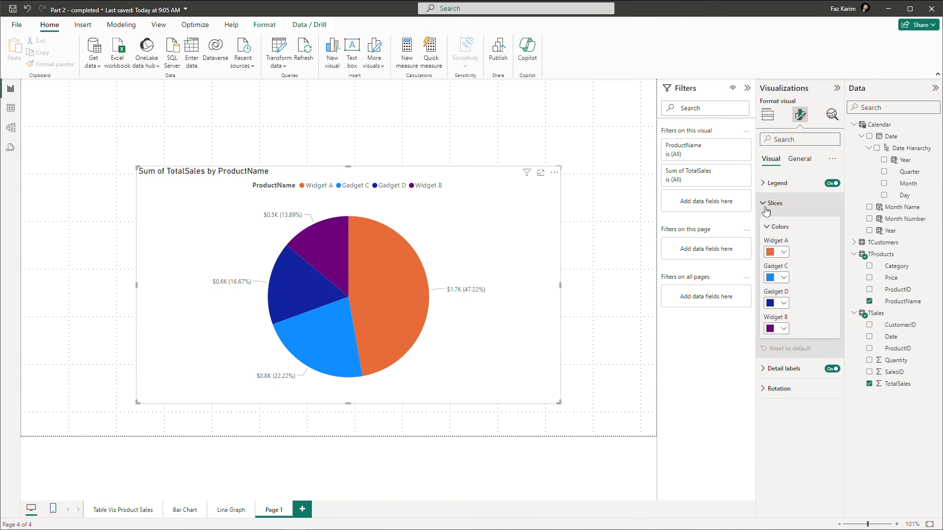
{"action": "left_click", "coordinate": [785, 253]}
{"action": "left_click", "coordinate": [785, 253]}
{"action": "left_click", "coordinate": [784, 279]}
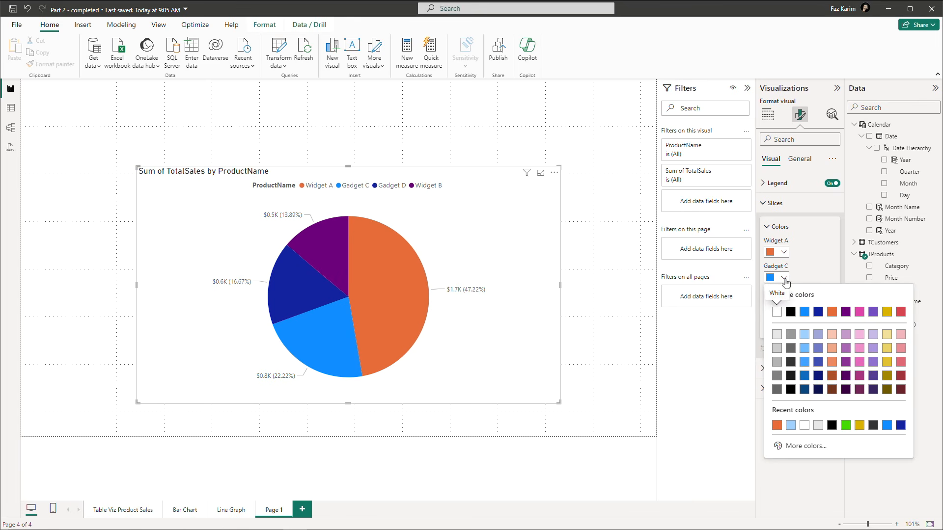
{"action": "left_click", "coordinate": [785, 279]}
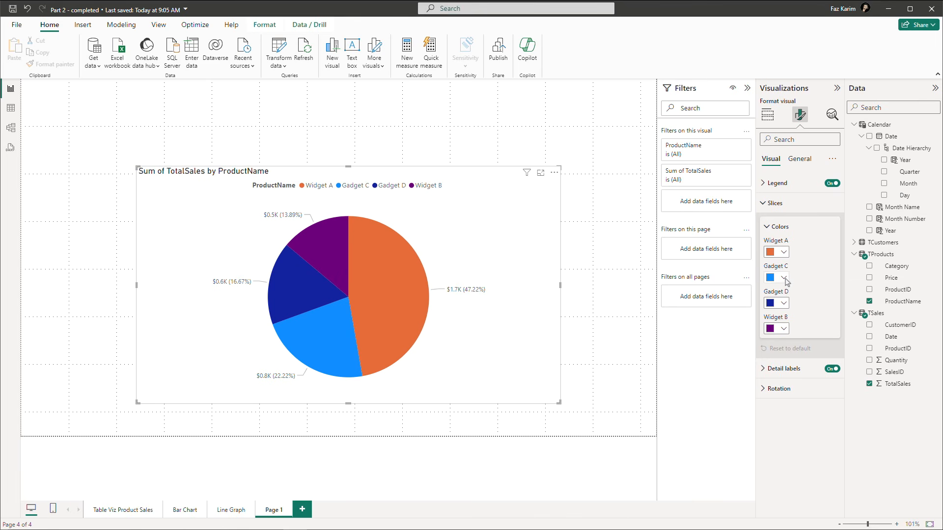
{"action": "left_click", "coordinate": [784, 304]}
{"action": "left_click", "coordinate": [784, 305]}
{"action": "left_click", "coordinate": [784, 330]}
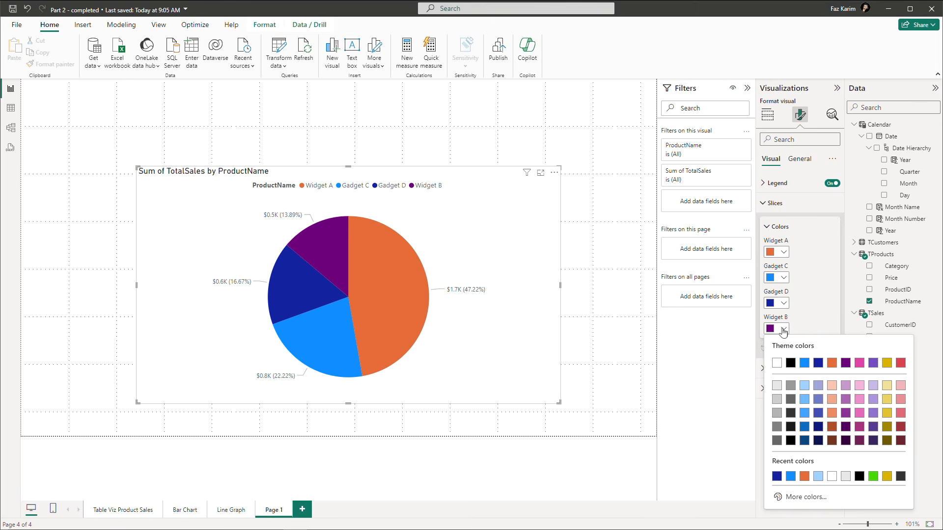
{"action": "left_click", "coordinate": [784, 330]}
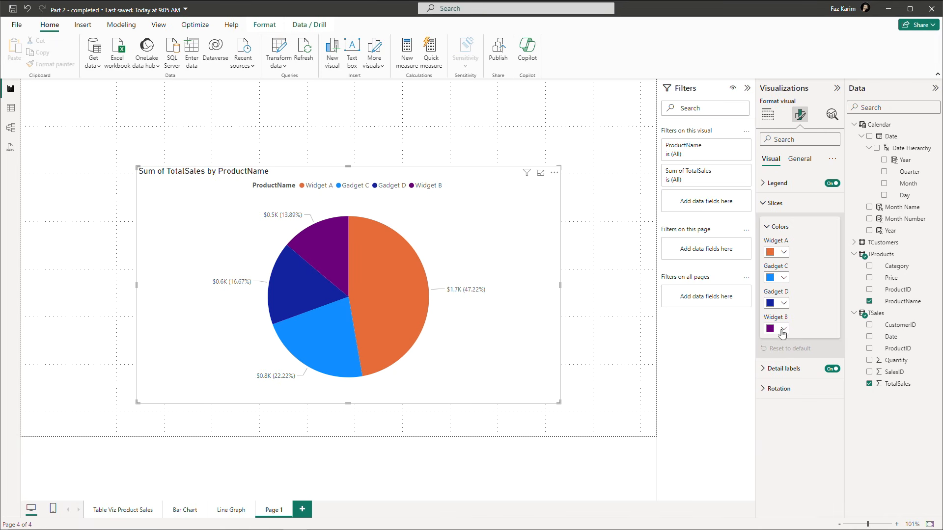
Examine the available position and label contents options for the pie chart's detail labels.
{"action": "left_click", "coordinate": [763, 370]}
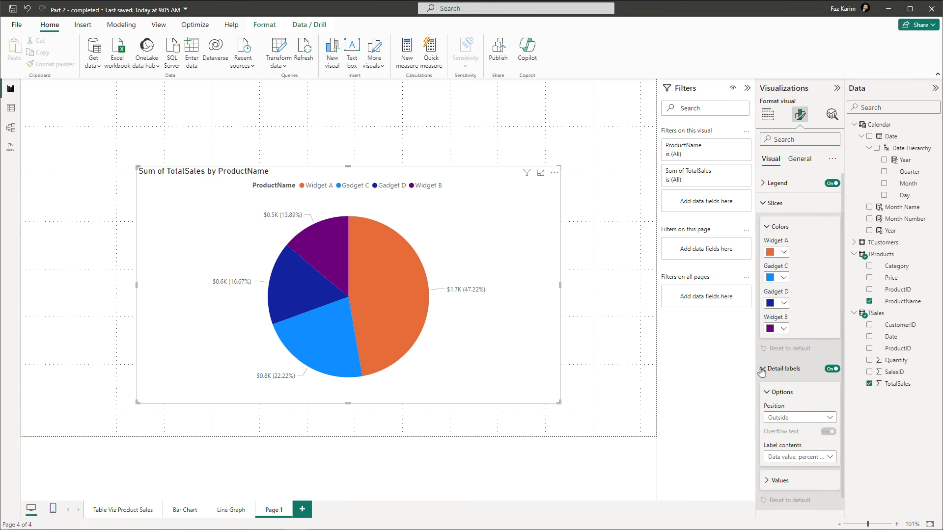
{"action": "scroll", "coordinate": [762, 372], "scroll_direction": "down", "scroll_amount": 1}
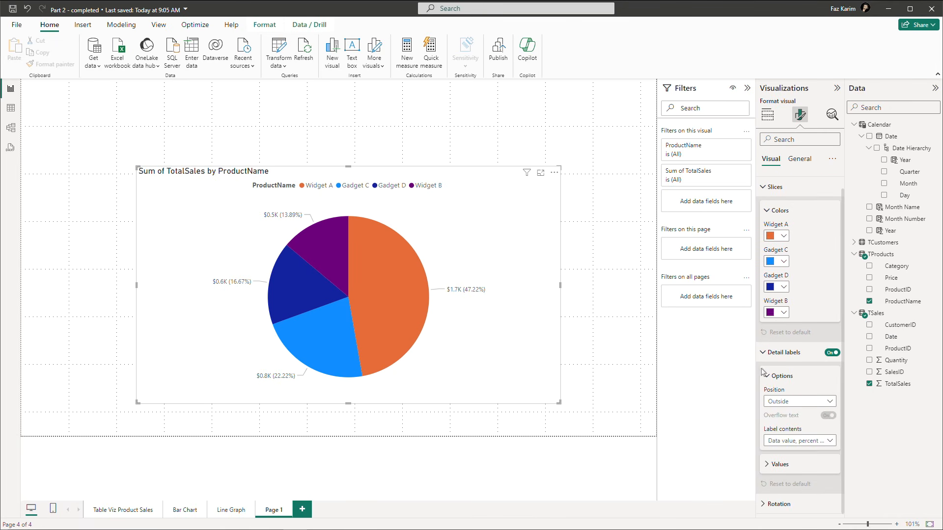
{"action": "left_click", "coordinate": [788, 402]}
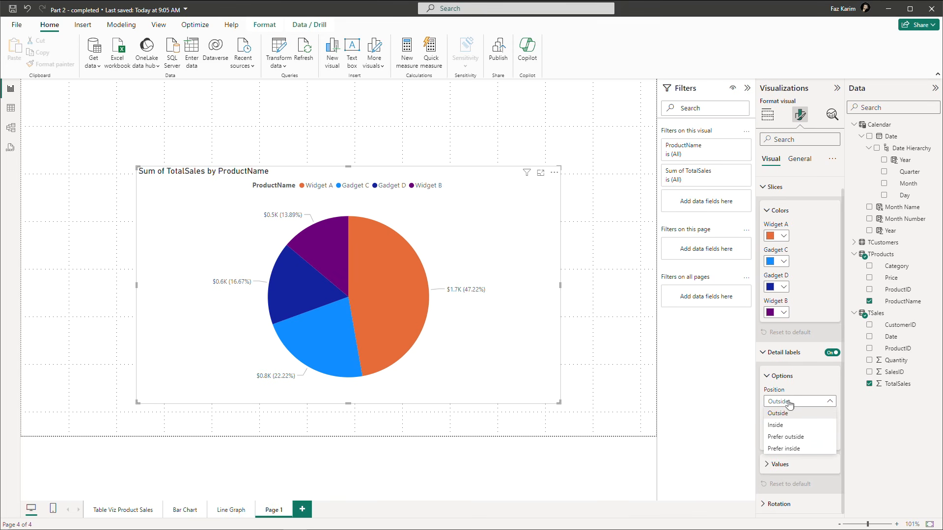
{"action": "left_click", "coordinate": [789, 402]}
{"action": "left_click", "coordinate": [815, 441]}
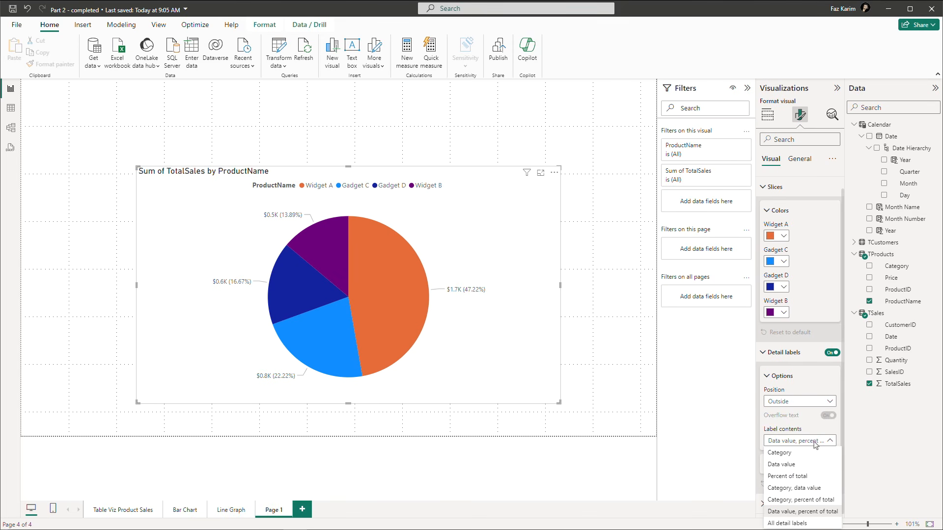
{"action": "left_click", "coordinate": [816, 441]}
{"action": "left_click", "coordinate": [597, 354]}
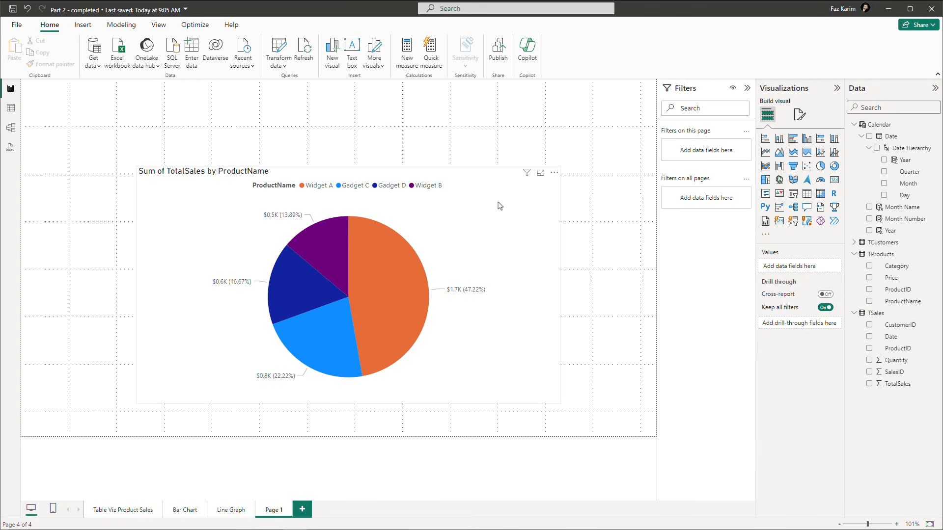
Rename the current report page as Pie Chart.
{"action": "left_click", "coordinate": [513, 197]}
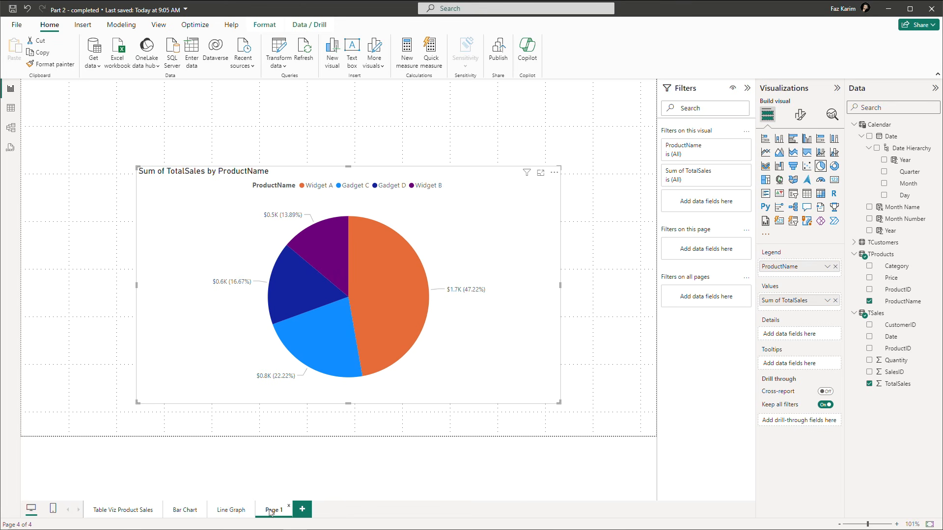
{"action": "left_click", "coordinate": [613, 156]}
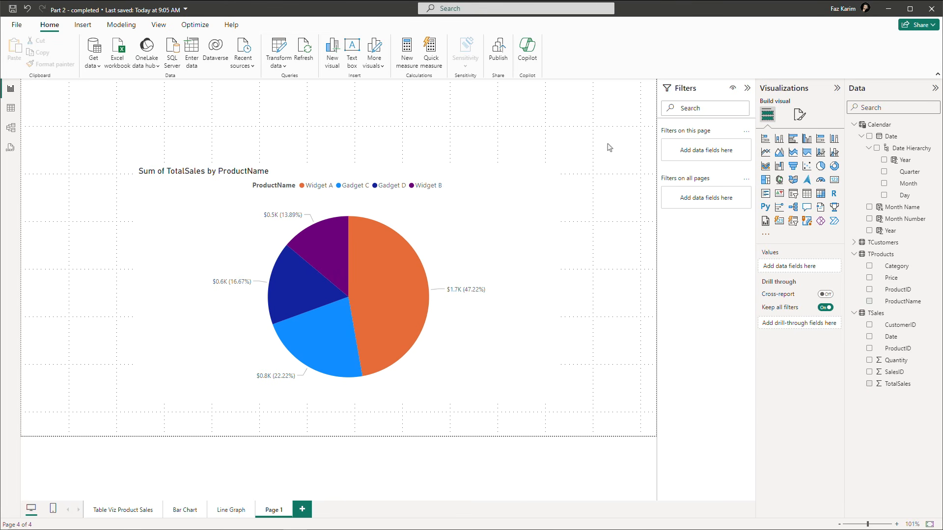
{"action": "left_click", "coordinate": [800, 115]}
{"action": "left_click", "coordinate": [791, 170]}
{"action": "left_click", "coordinate": [799, 196]}
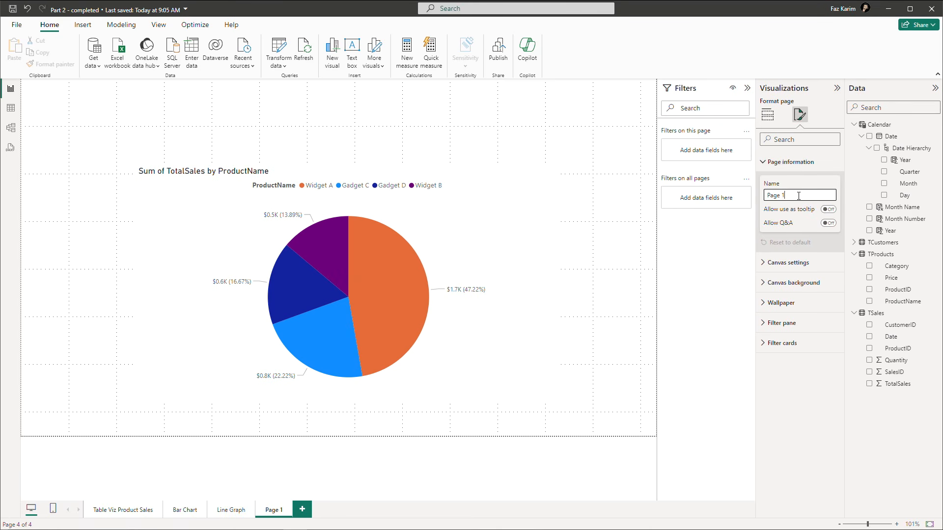
{"action": "key", "text": "BackSpace"}
{"action": "key", "text": "BackSpace"}
{"action": "key", "text": "BackSpace"}
{"action": "key", "text": "BackSpace"}
{"action": "key", "text": "BackSpace"}
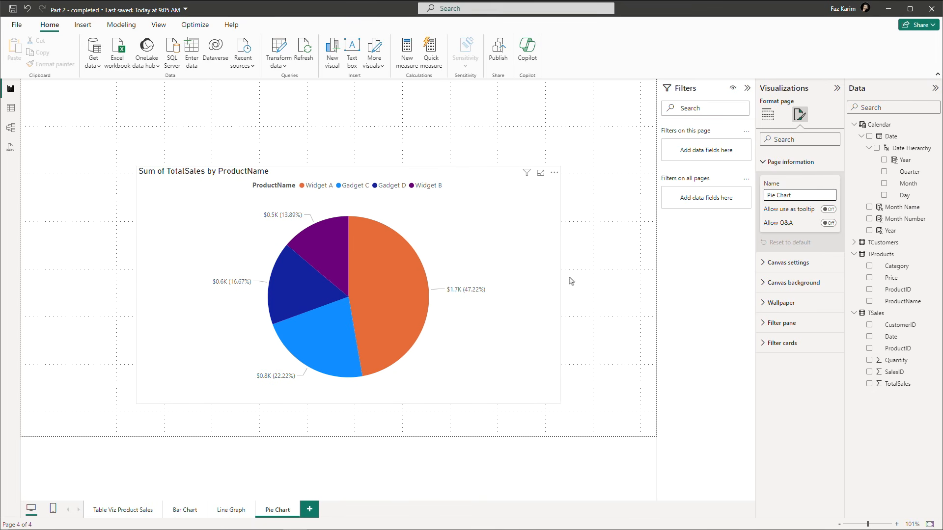
{"action": "left_click", "coordinate": [632, 232]}
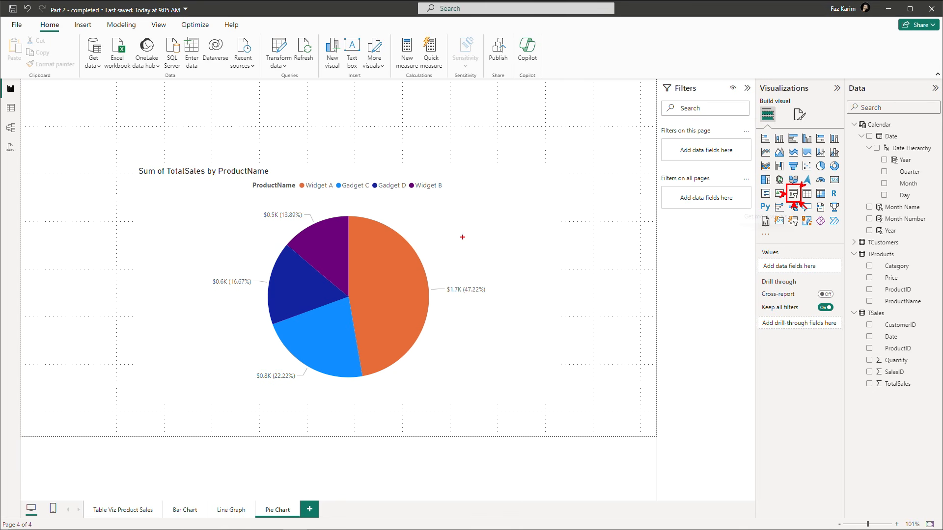
Insert a slicer above the pie chart, assign ProductName from TProducts as its field, and widen it slightly.
{"action": "key", "text": "Escape"}
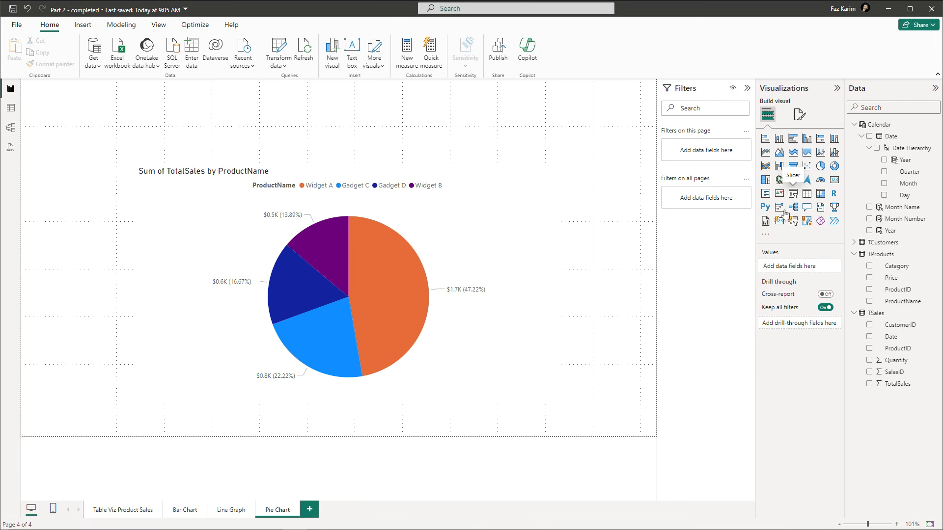
{"action": "left_click", "coordinate": [794, 195]}
{"action": "left_click_drag", "start_coordinate": [175, 122], "coordinate": [171, 118]}
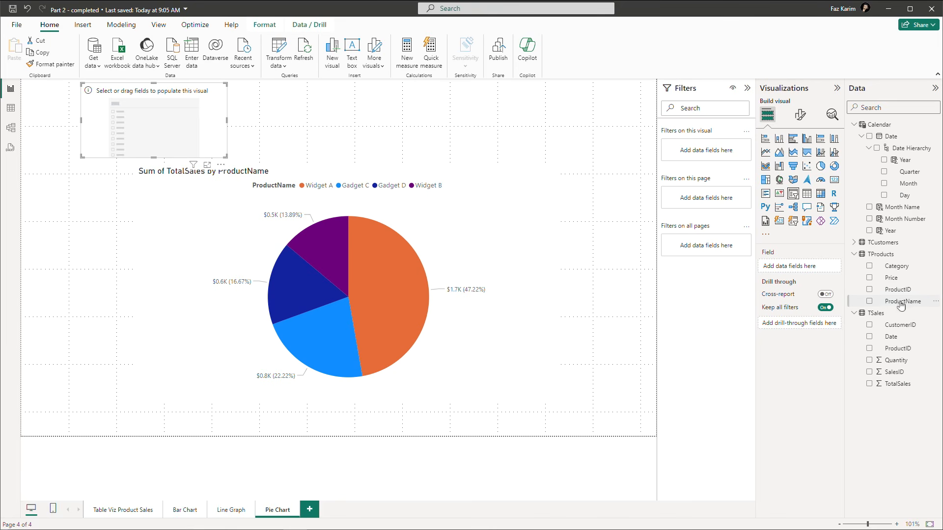
{"action": "left_click_drag", "start_coordinate": [882, 301], "coordinate": [779, 268]}
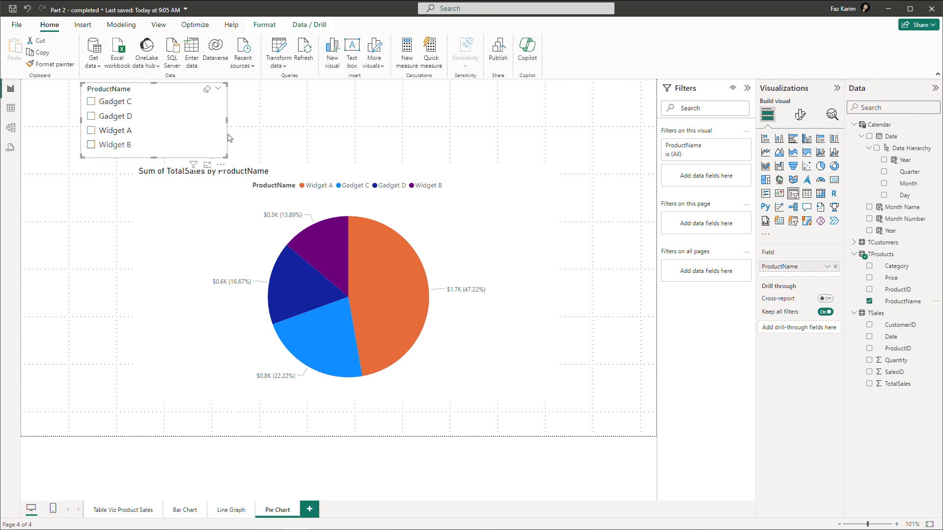
{"action": "left_click_drag", "start_coordinate": [227, 123], "coordinate": [250, 127]}
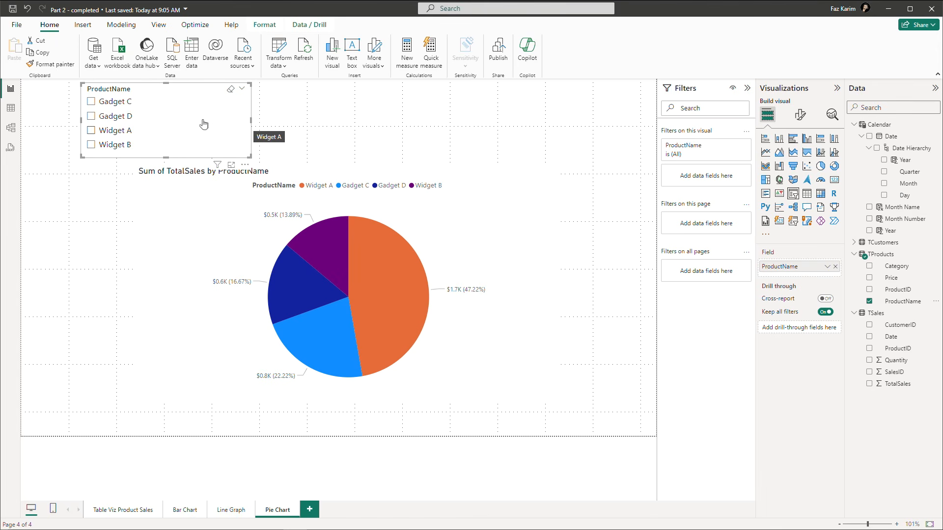
Filter the pie chart with the slicer by Gadget C alone, Gadget D alone, and finally Widget A together with Widget B.
{"action": "left_click", "coordinate": [91, 102]}
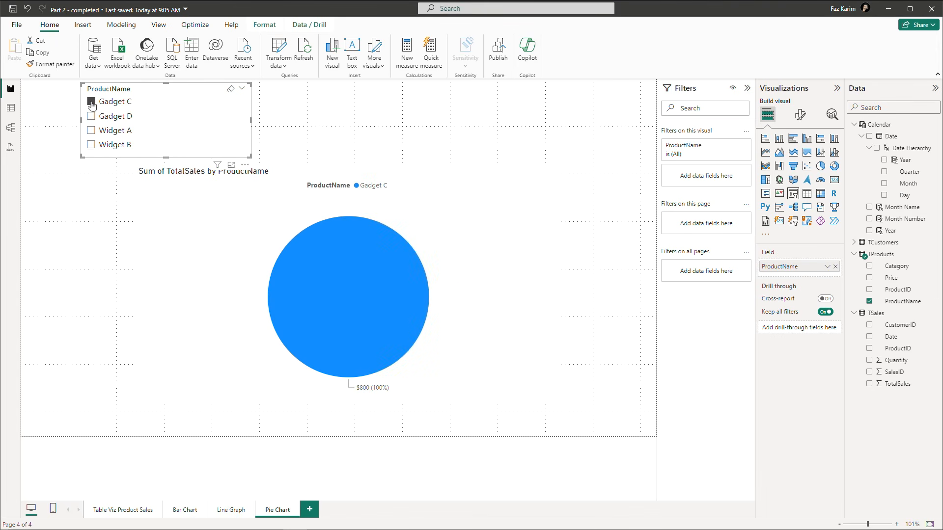
{"action": "left_click", "coordinate": [90, 116]}
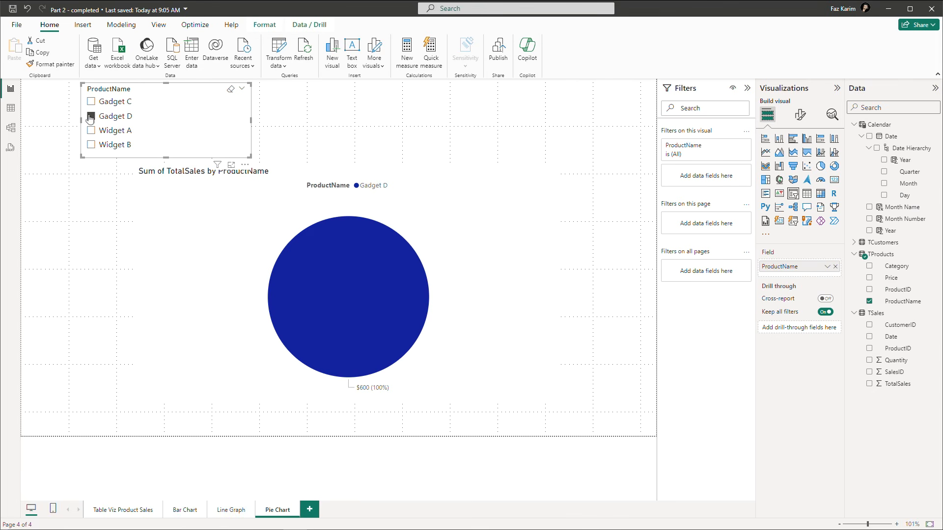
{"action": "left_click", "coordinate": [90, 130]}
{"action": "left_click", "coordinate": [90, 145], "text": "ctrl"}
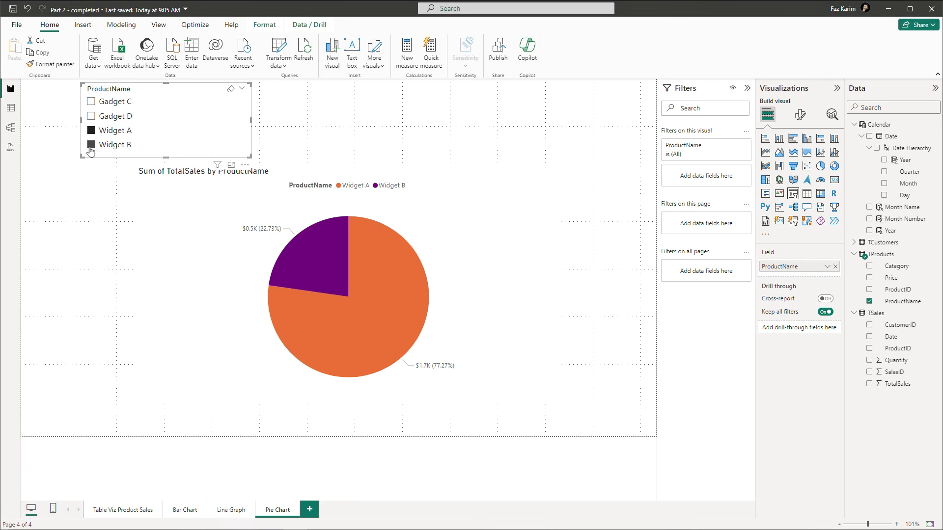
Add Gadget D and Gadget C to the product slicer's selection, and clear the whole selection.
{"action": "left_click", "coordinate": [90, 117], "text": "ctrl"}
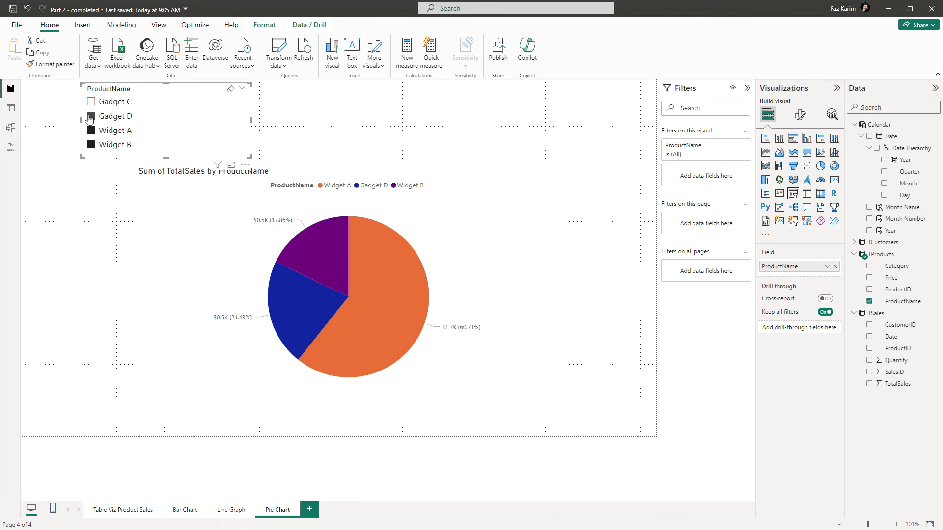
{"action": "left_click", "coordinate": [90, 102], "text": "ctrl"}
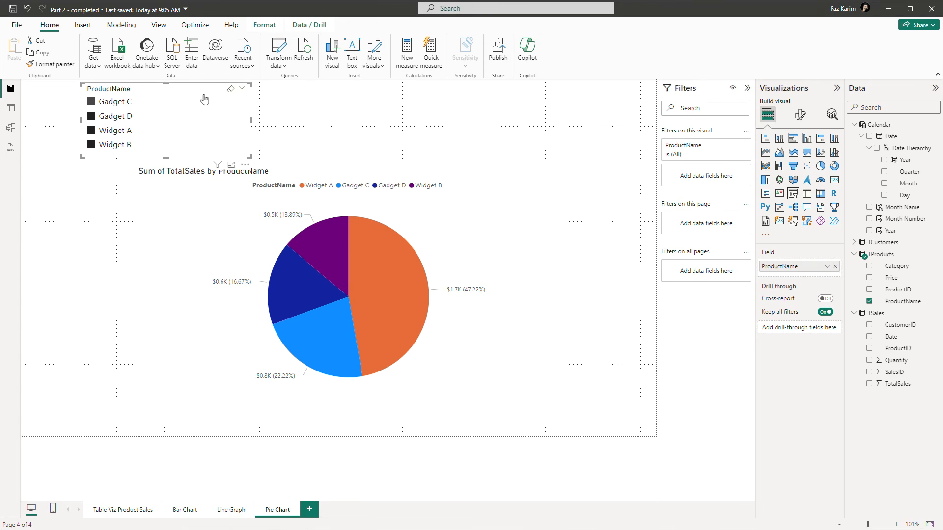
{"action": "left_click", "coordinate": [232, 93]}
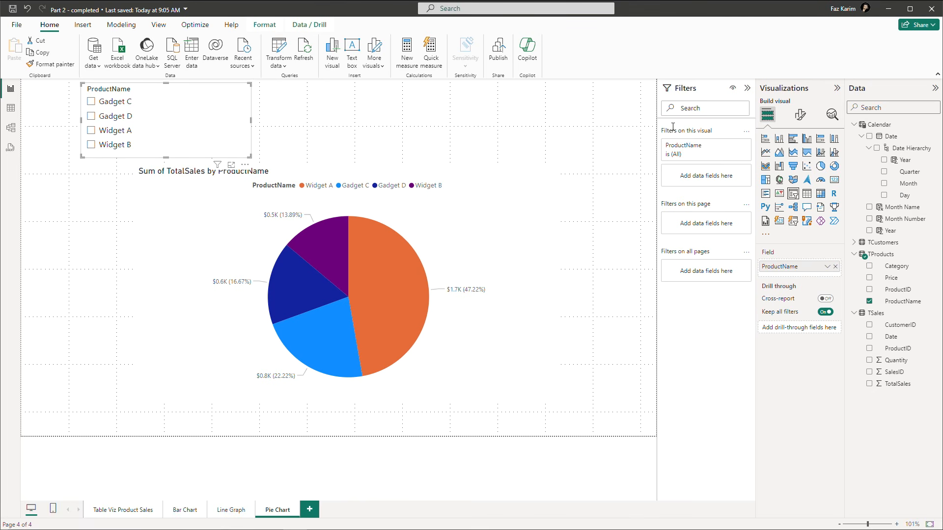
Set the product slicer's style to Tile and widen it to nearly the full width of the page.
{"action": "left_click", "coordinate": [801, 116]}
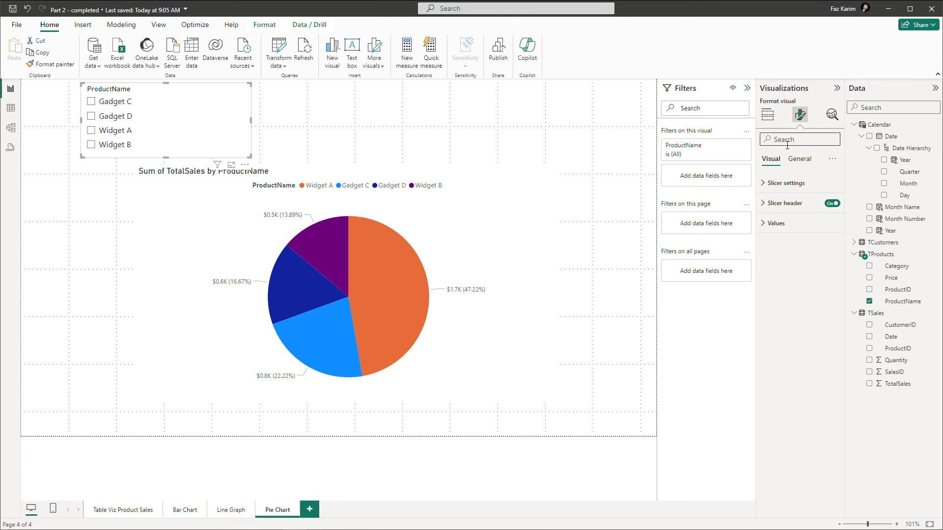
{"action": "left_click", "coordinate": [762, 186]}
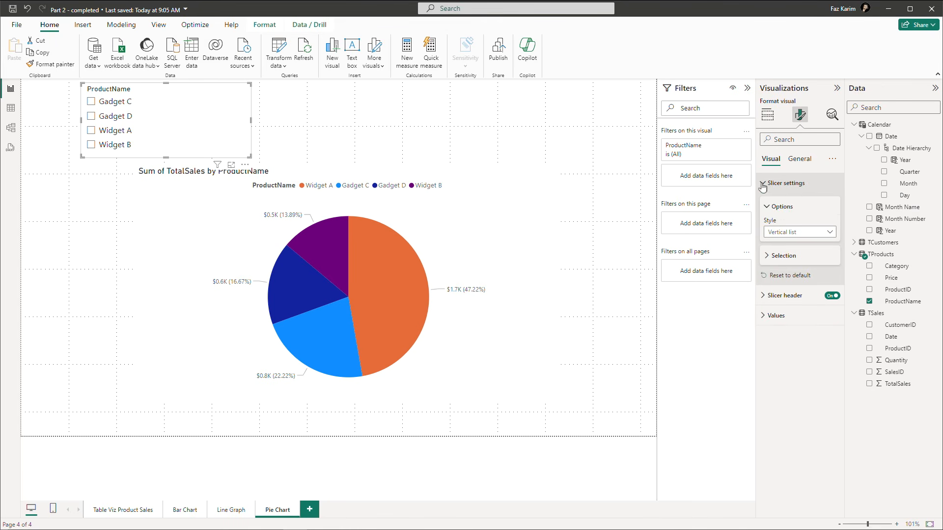
{"action": "left_click", "coordinate": [781, 235]}
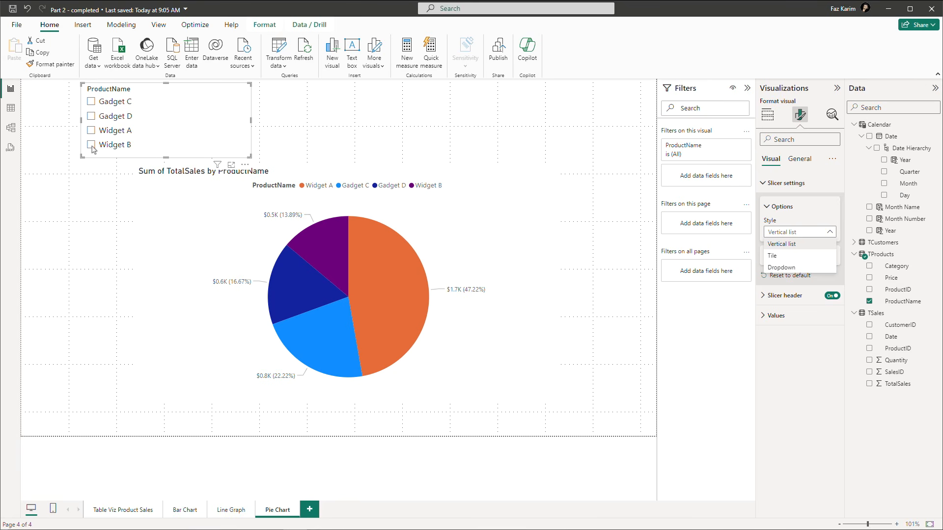
{"action": "left_click", "coordinate": [781, 257]}
{"action": "left_click_drag", "start_coordinate": [250, 120], "coordinate": [639, 129]}
{"action": "left_click_drag", "start_coordinate": [81, 120], "coordinate": [37, 121]}
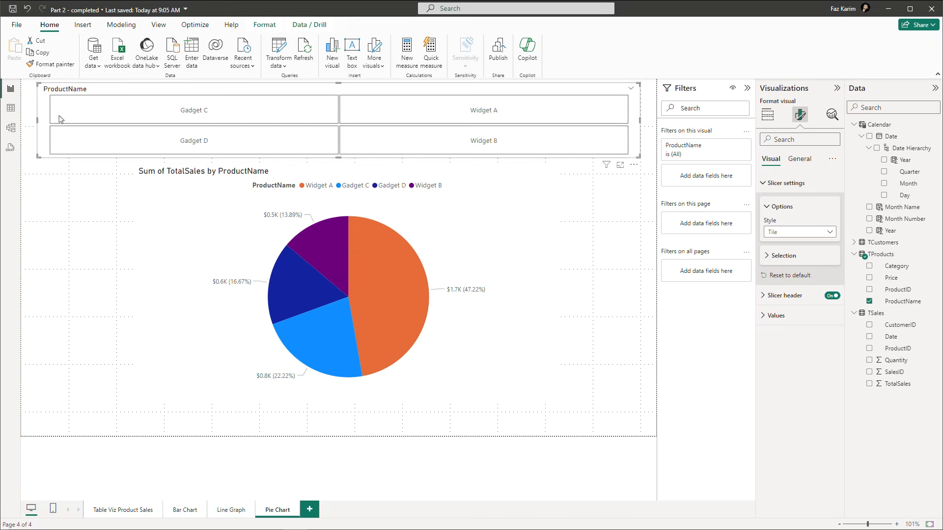
Enable the product slicer's Select all option, and filter by Gadget D, Gadget C, and finally all products.
{"action": "left_click", "coordinate": [769, 255]}
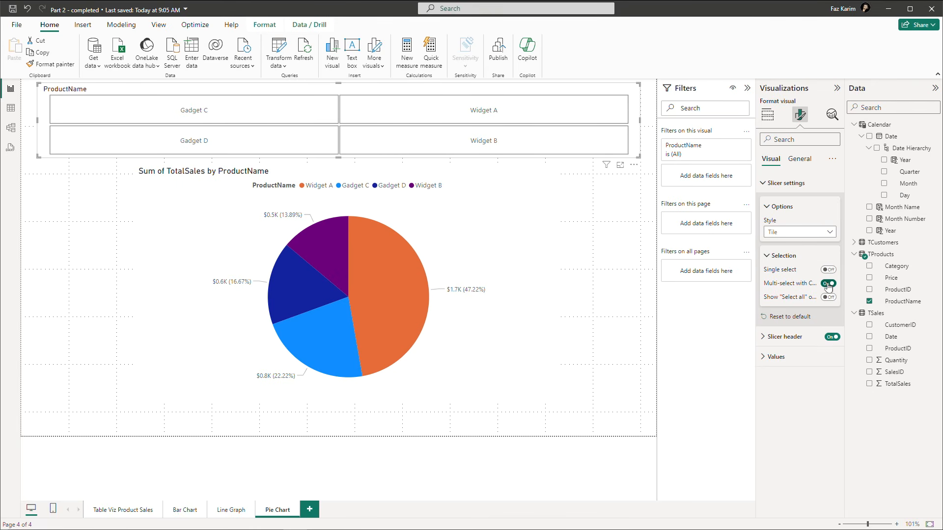
{"action": "left_click", "coordinate": [829, 297]}
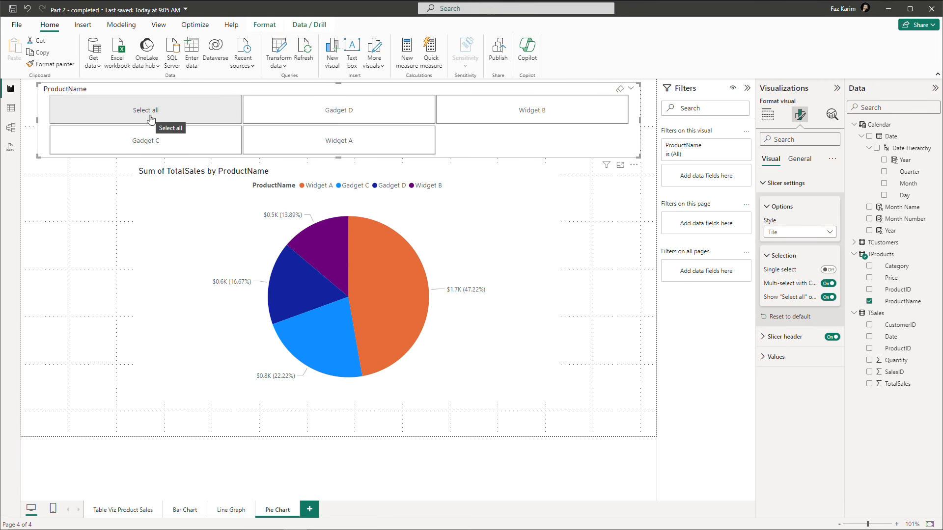
{"action": "left_click", "coordinate": [309, 119]}
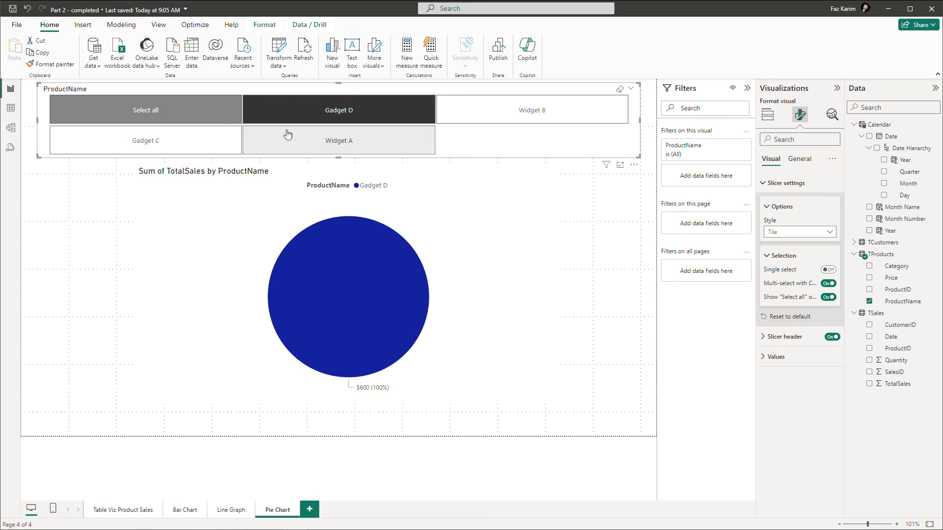
{"action": "left_click", "coordinate": [206, 150]}
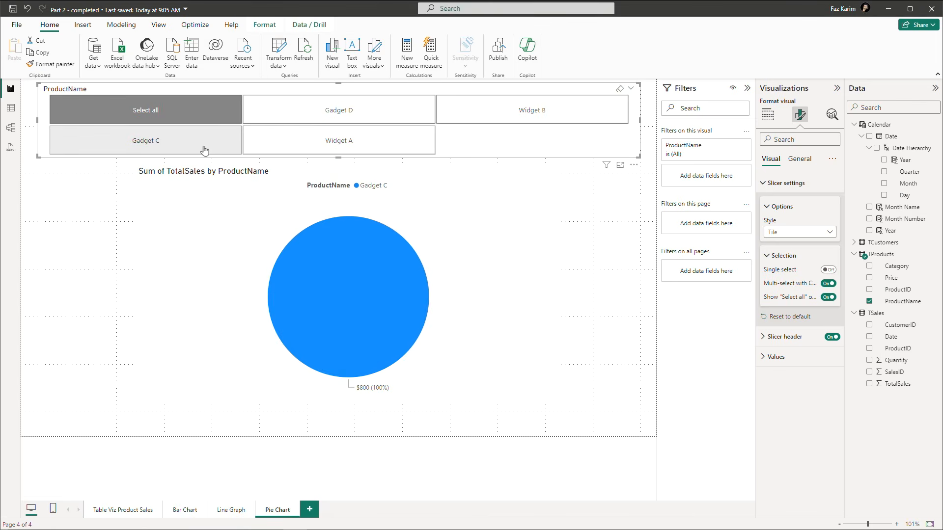
{"action": "left_click", "coordinate": [209, 119]}
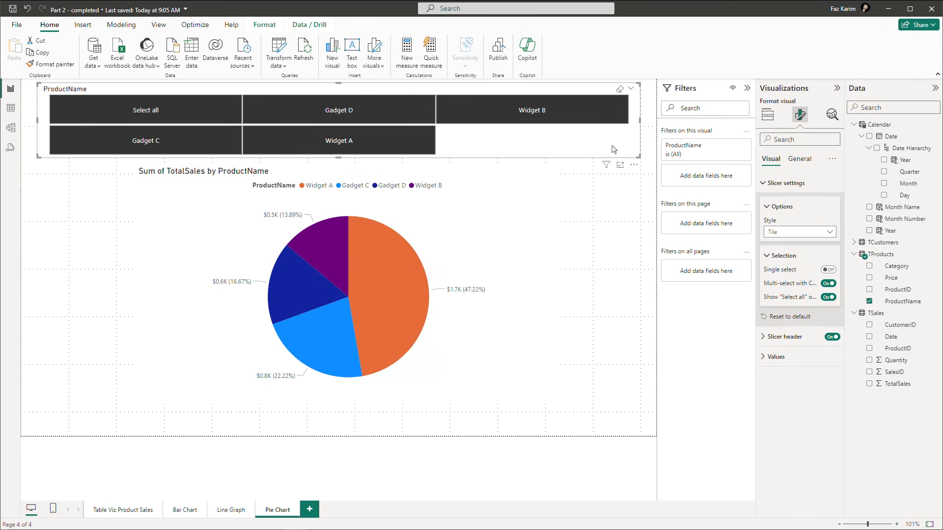
Set the product slicer's header title text to "Select Product Names".
{"action": "left_click", "coordinate": [763, 339]}
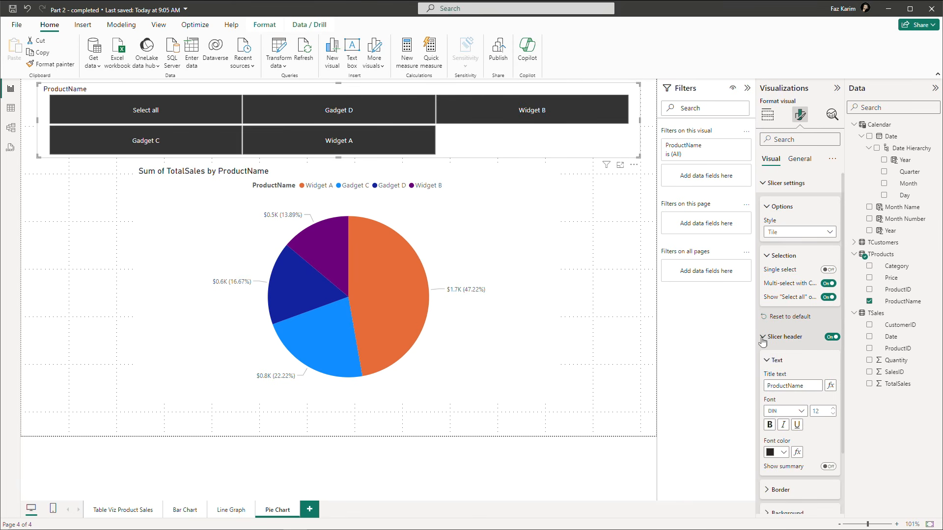
{"action": "double_click", "coordinate": [801, 386]}
{"action": "type", "text": "Select Pro"}
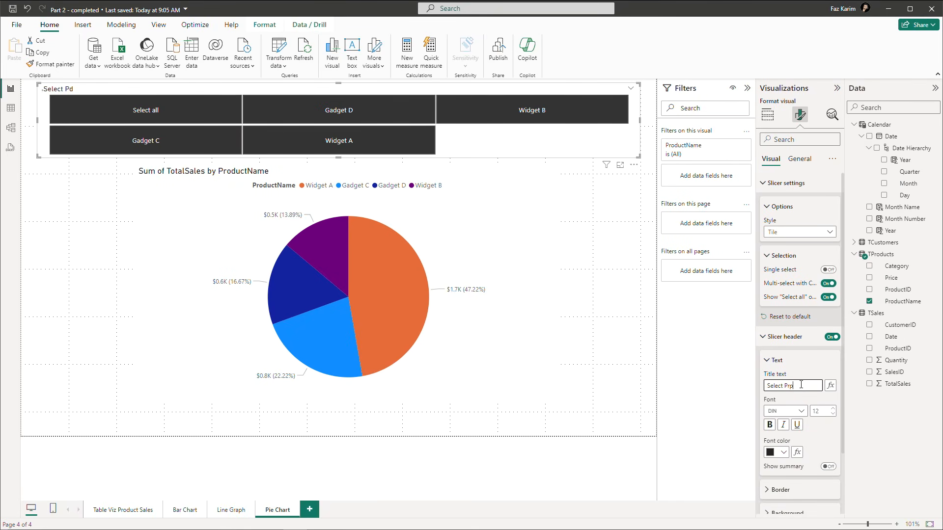
{"action": "type", "text": "duct Names"}
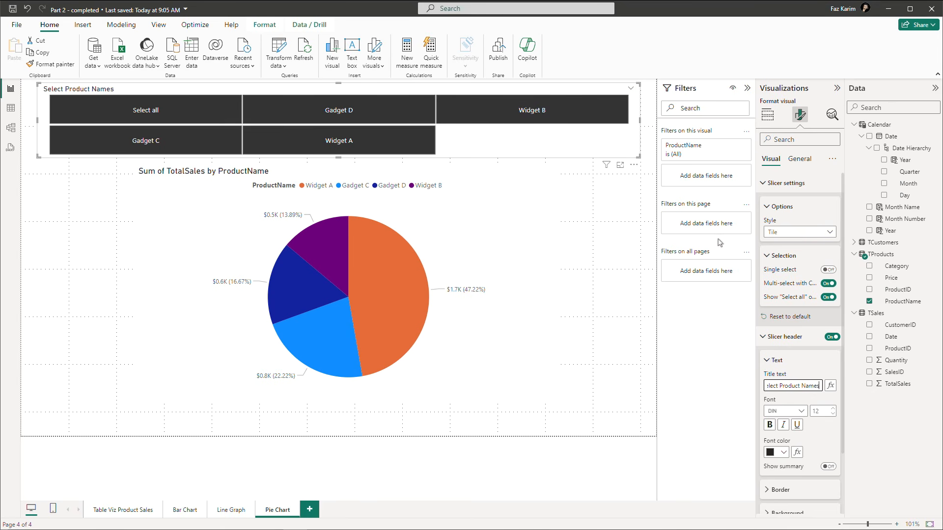
{"action": "left_click", "coordinate": [764, 183]}
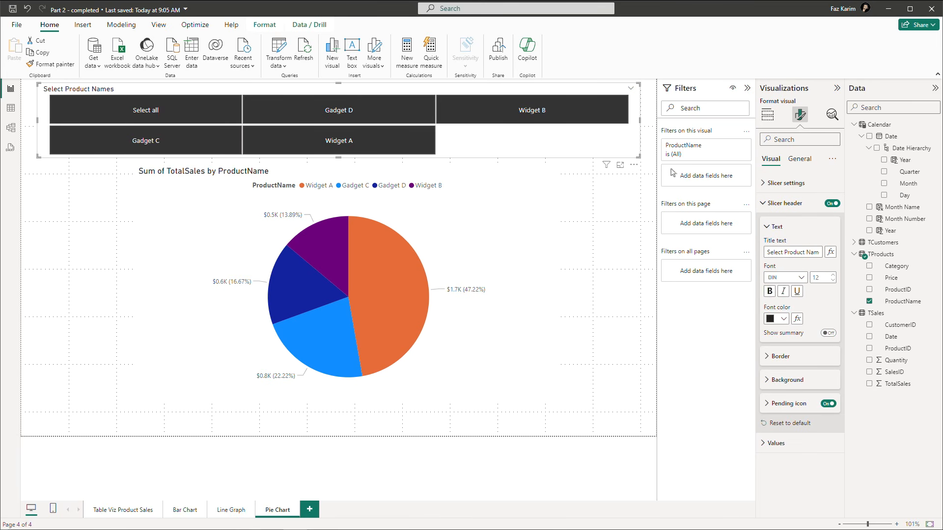
Turn on the search box in the product slicer and try a short search entry in it.
{"action": "left_click", "coordinate": [634, 166]}
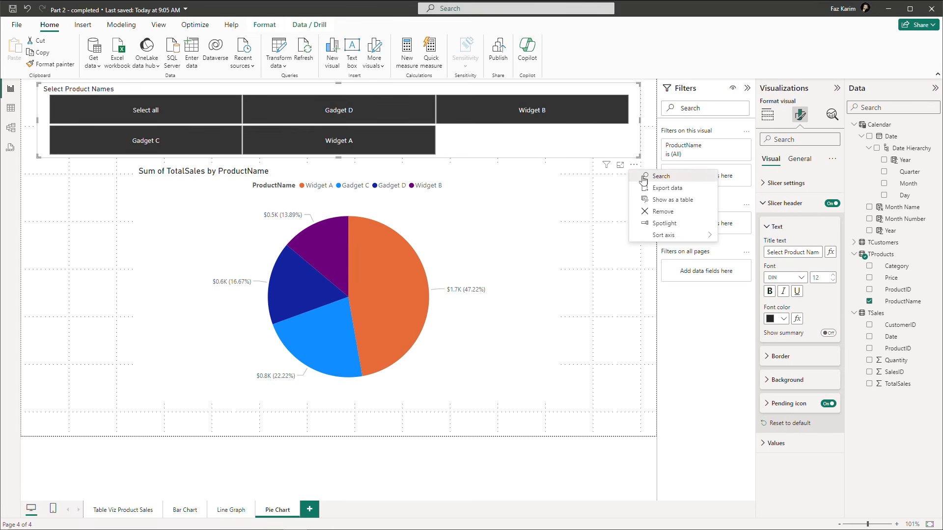
{"action": "left_click", "coordinate": [643, 177]}
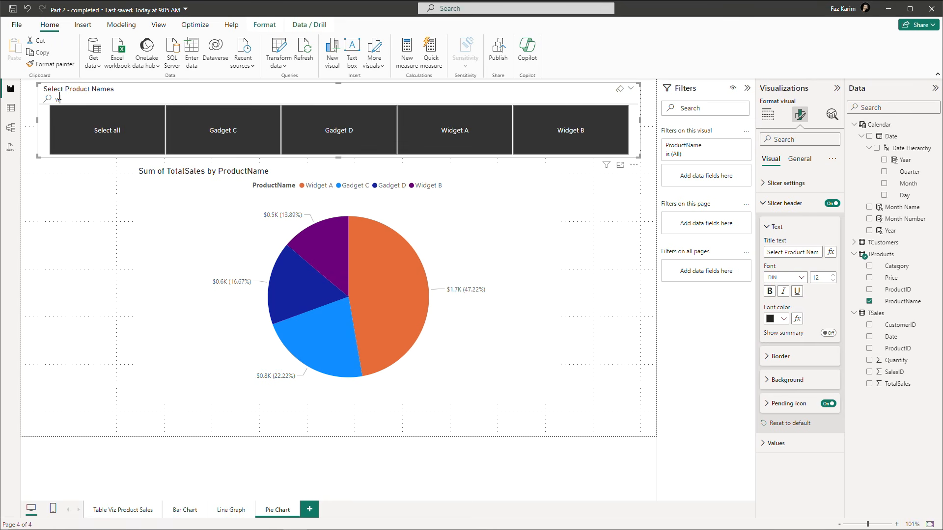
{"action": "type", "text": "A"}
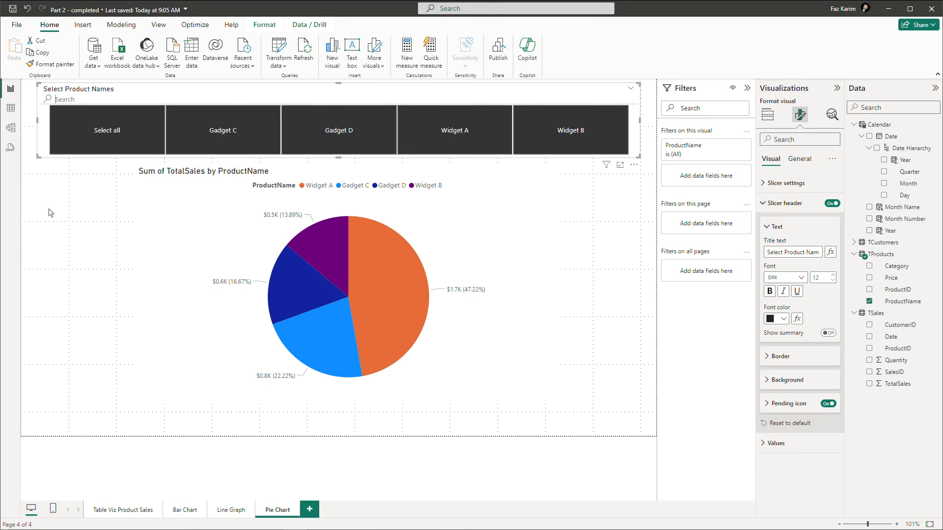
Move the pie chart to the page's left edge below the slicer and narrow it to about half the page.
{"action": "left_click", "coordinate": [767, 115]}
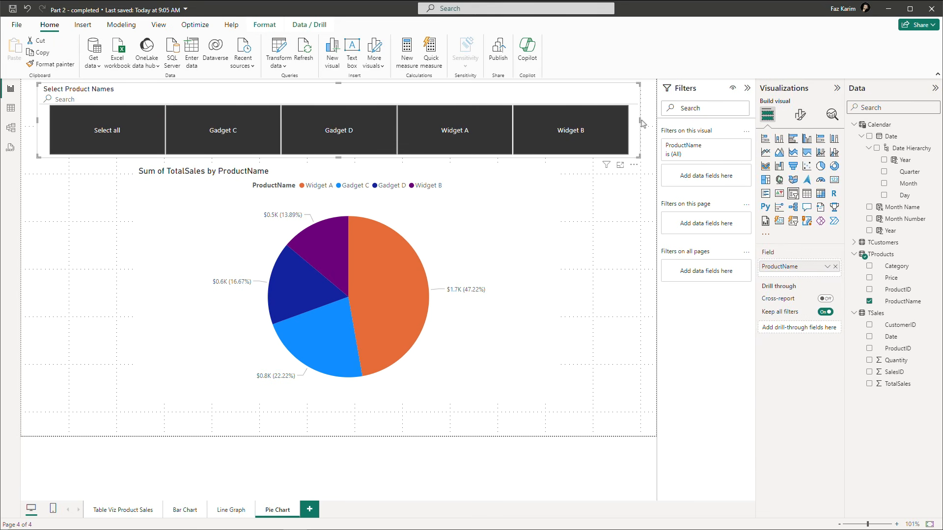
{"action": "left_click", "coordinate": [529, 255]}
{"action": "left_click_drag", "start_coordinate": [453, 258], "coordinate": [417, 259]}
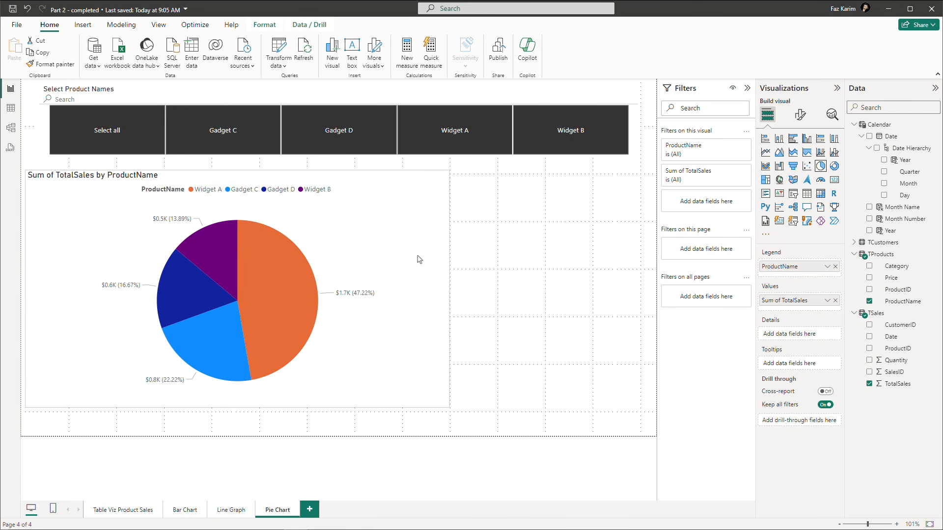
{"action": "left_click_drag", "start_coordinate": [450, 290], "coordinate": [335, 302]}
{"action": "left_click", "coordinate": [447, 292]}
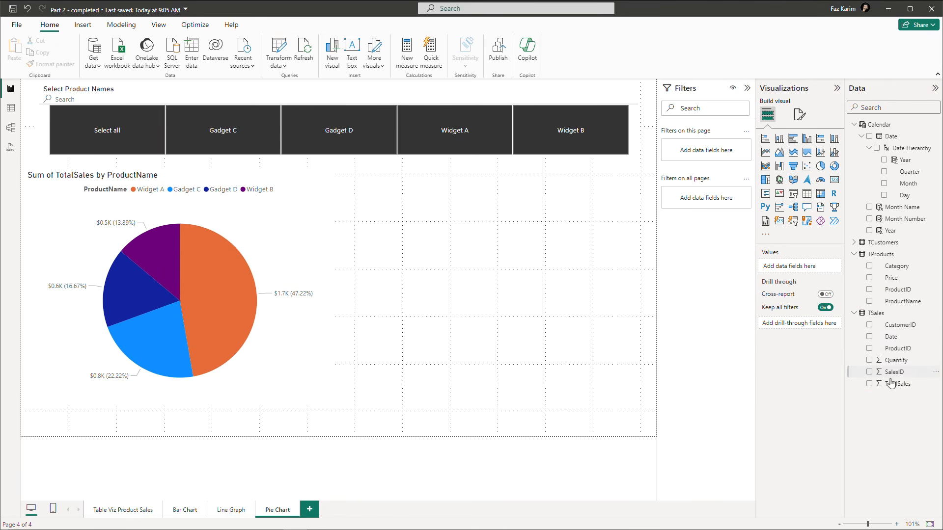
Insert a slicer for Quantity from TSales beside the pie chart and reduce its height to fit the range slider.
{"action": "left_click", "coordinate": [869, 361]}
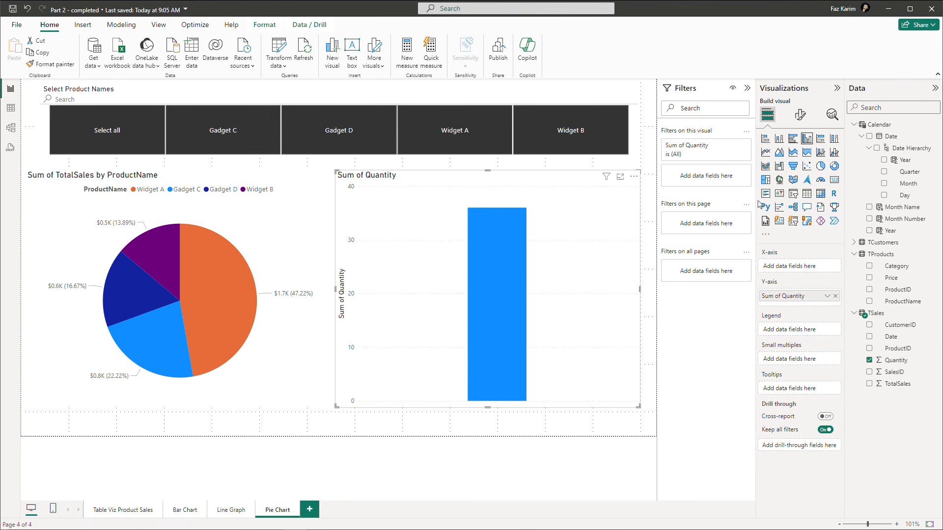
{"action": "left_click", "coordinate": [795, 196]}
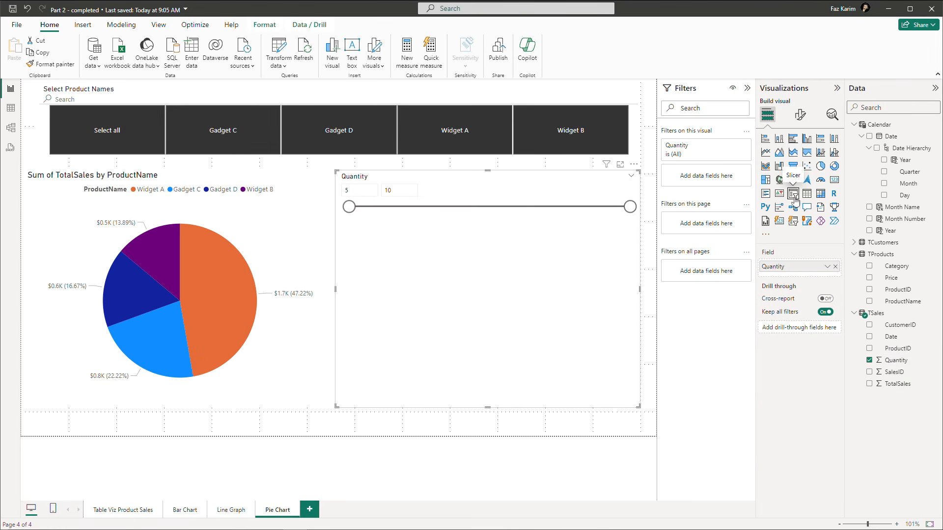
{"action": "left_click_drag", "start_coordinate": [486, 407], "coordinate": [488, 243]}
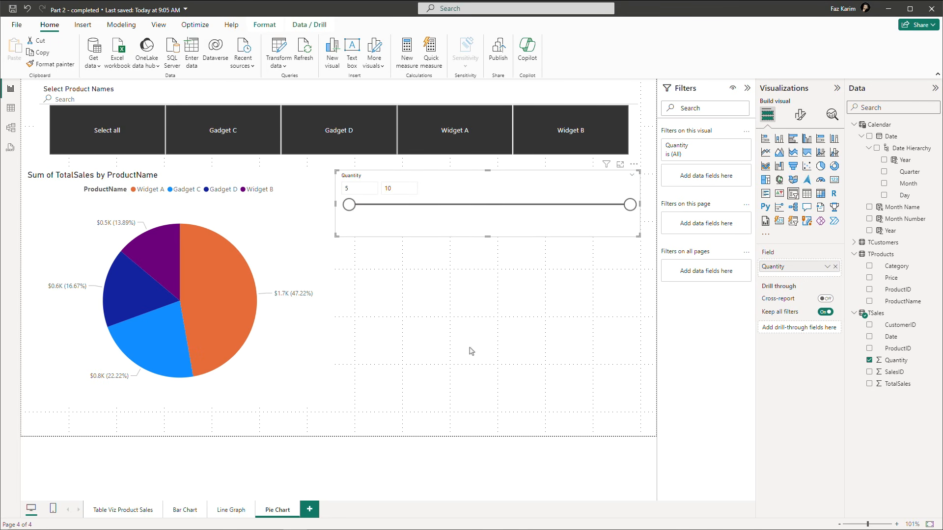
Examine the available style choices and additional visual options for the Quantity slicer.
{"action": "left_click", "coordinate": [798, 116]}
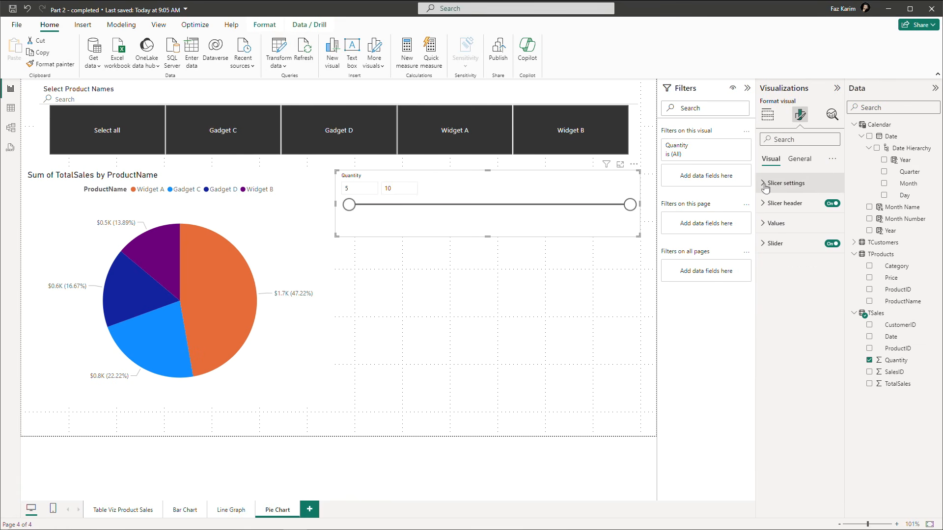
{"action": "left_click", "coordinate": [786, 182]}
{"action": "left_click", "coordinate": [786, 232]}
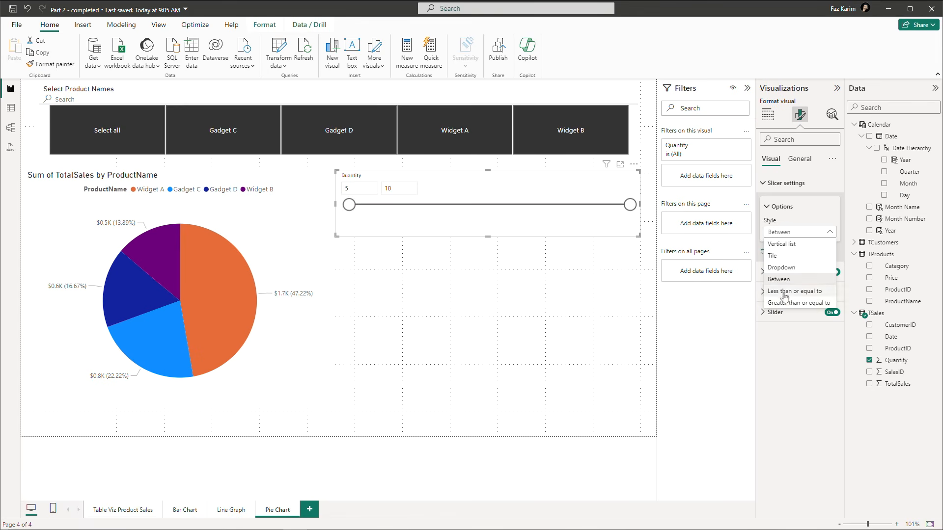
{"action": "left_click", "coordinate": [786, 232]}
{"action": "left_click", "coordinate": [634, 164]}
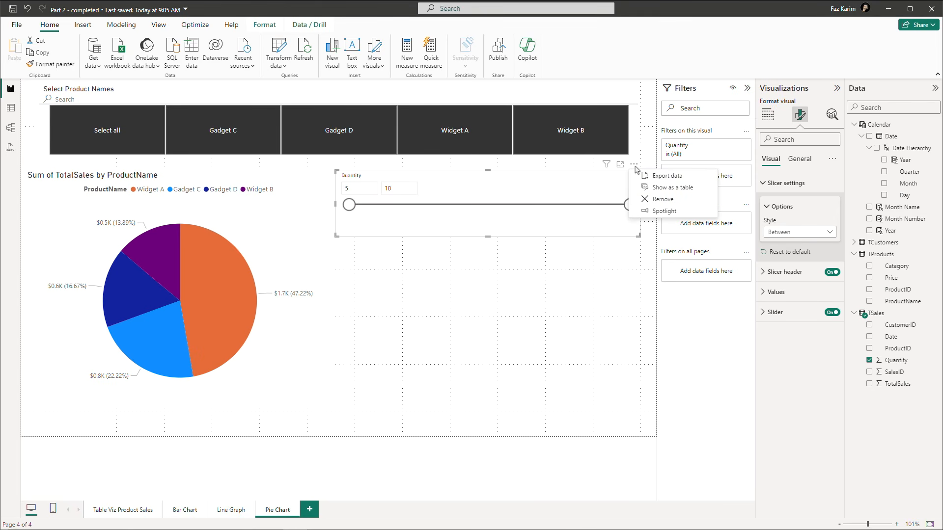
{"action": "left_click", "coordinate": [567, 257]}
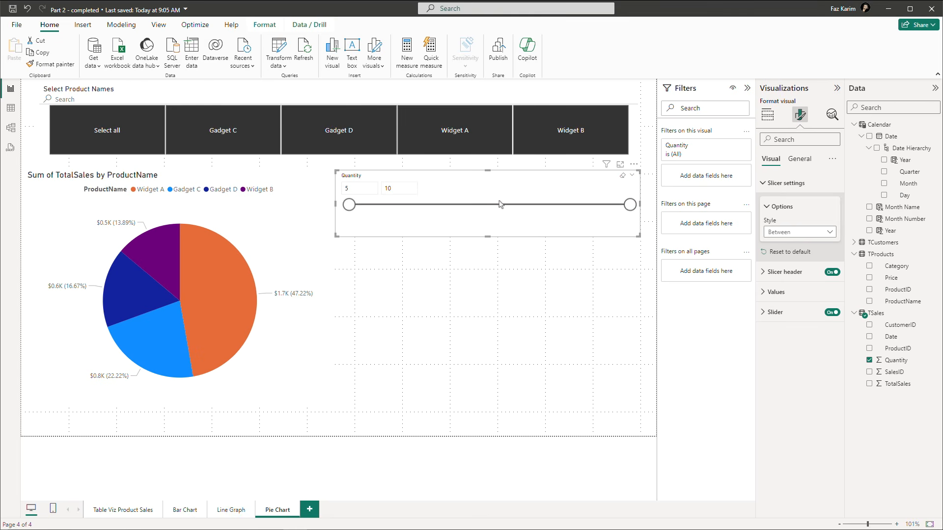
Examine the different ways to get more visuals, including importing from AppSource or from files.
{"action": "left_click", "coordinate": [768, 115]}
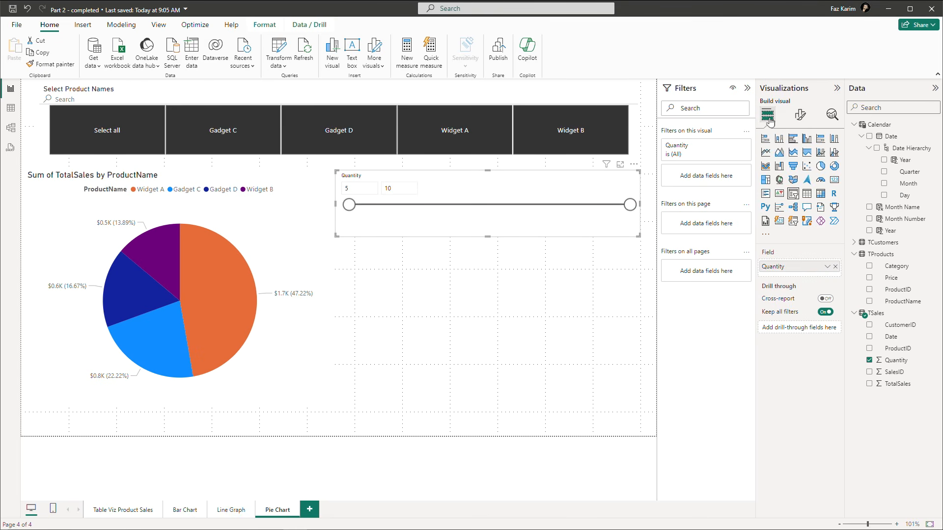
{"action": "left_click", "coordinate": [766, 239]}
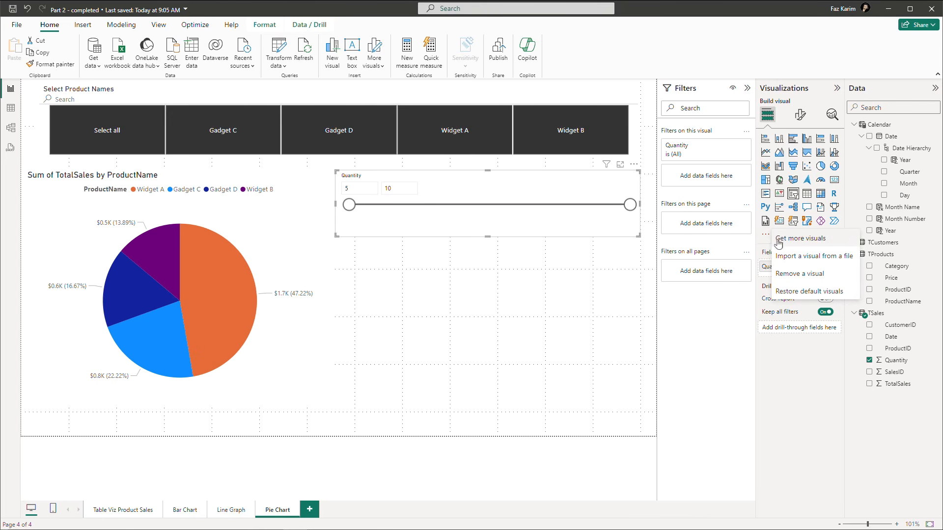
{"action": "left_click", "coordinate": [766, 236]}
{"action": "left_click", "coordinate": [766, 235]}
{"action": "left_click", "coordinate": [89, 29]}
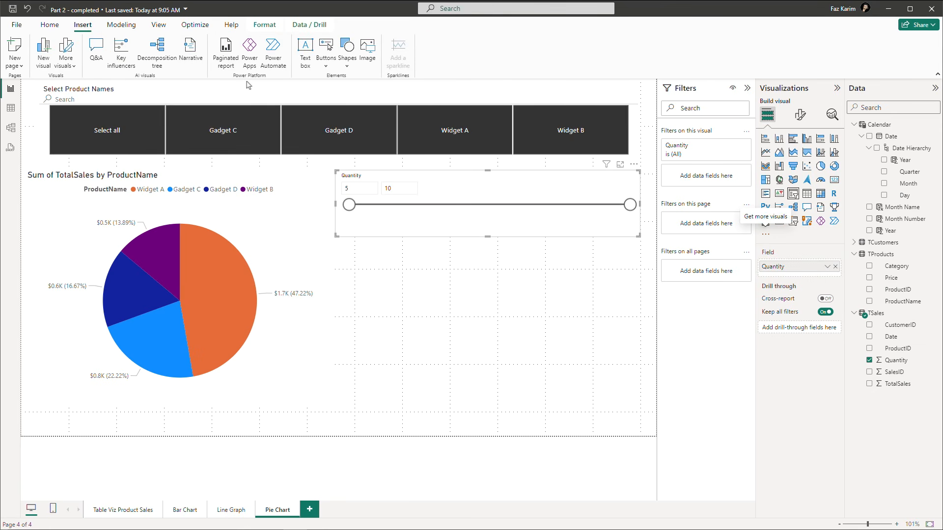
{"action": "left_click", "coordinate": [74, 66]}
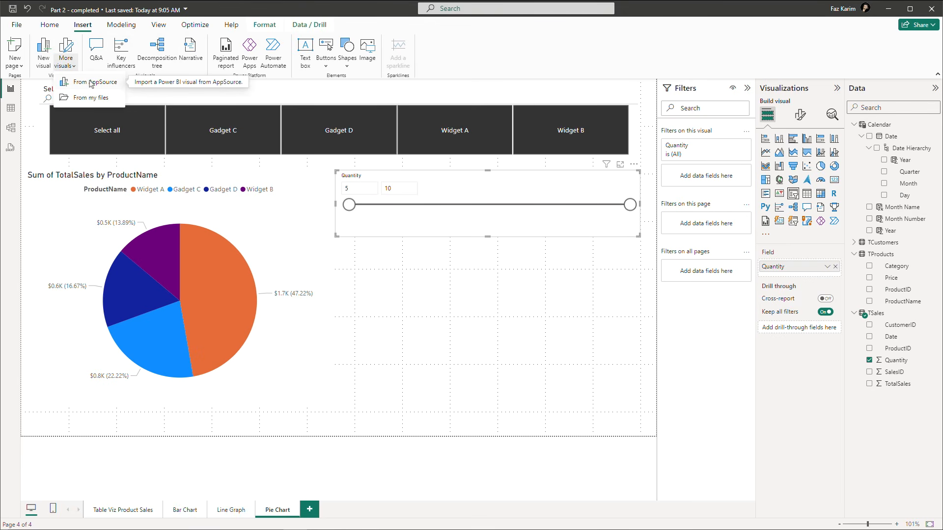
{"action": "left_click", "coordinate": [49, 25]}
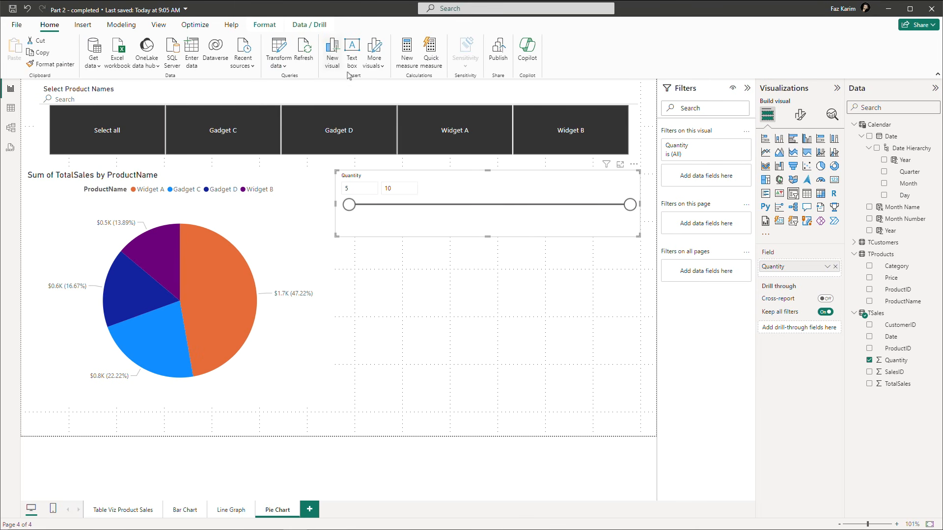
{"action": "left_click", "coordinate": [379, 68]}
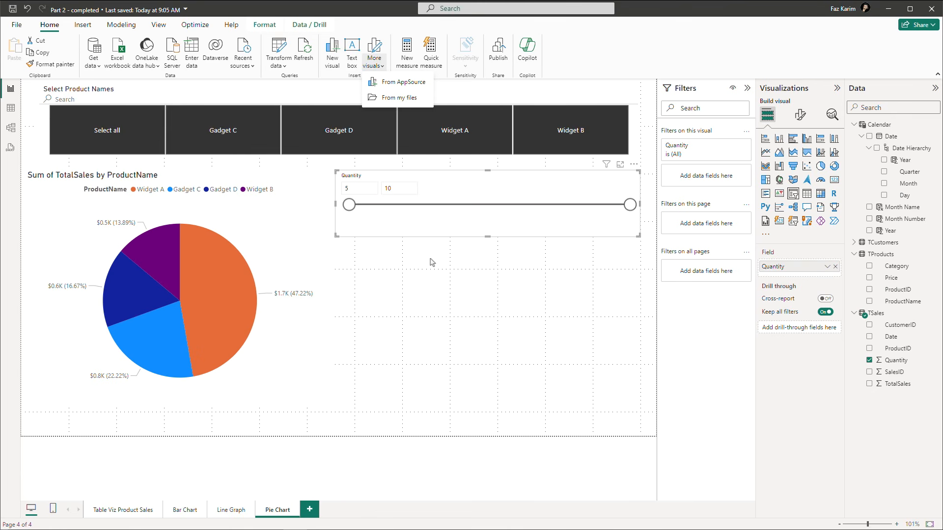
Search AppSource for timeline visuals and import Microsoft's Timeline Slicer into the report.
{"action": "left_click", "coordinate": [425, 87]}
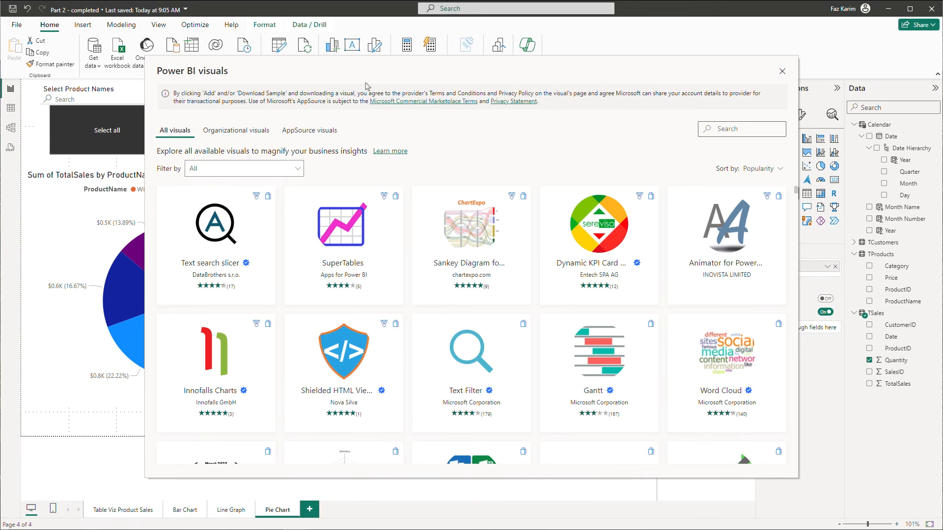
{"action": "left_click", "coordinate": [718, 132]}
{"action": "type", "text": "timeline"}
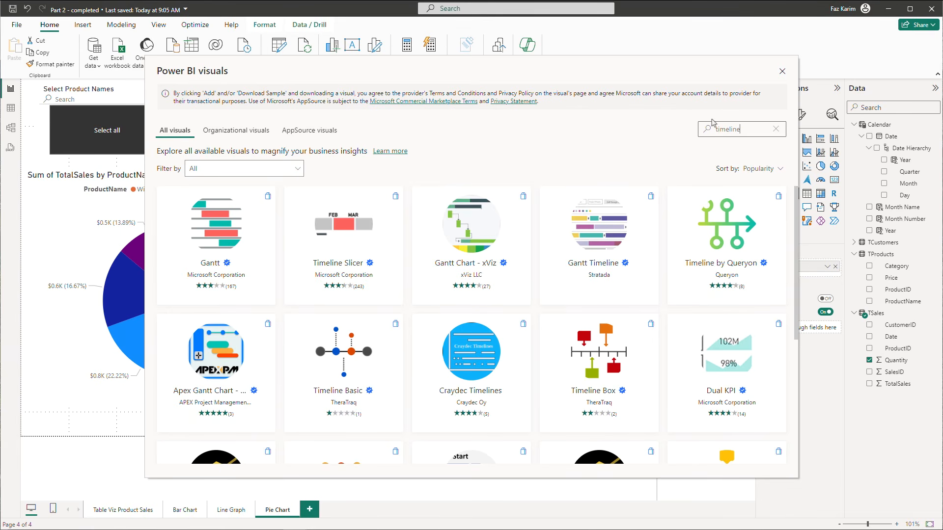
{"action": "left_click", "coordinate": [348, 247]}
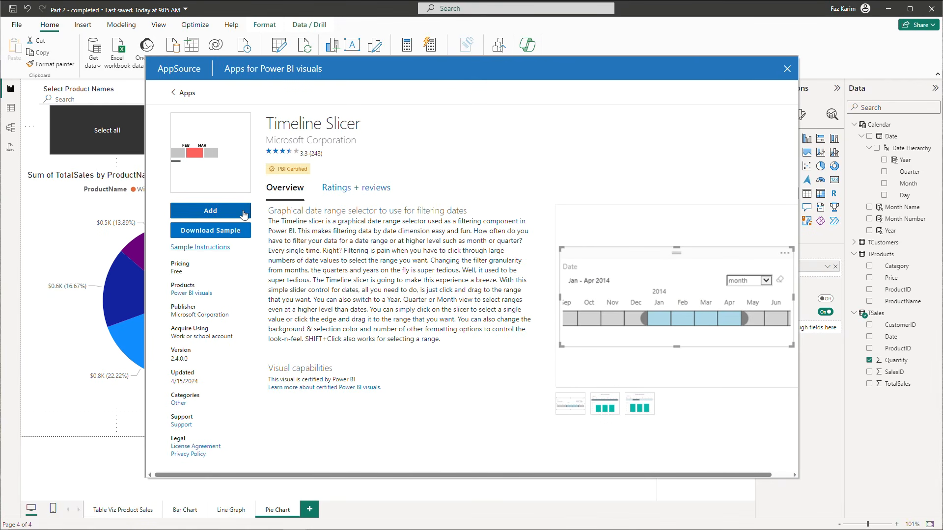
{"action": "left_click", "coordinate": [243, 214]}
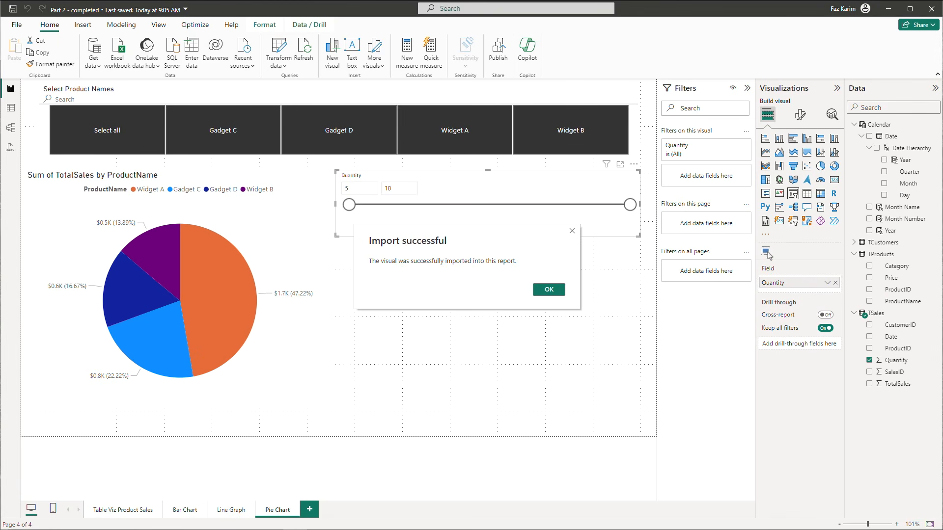
{"action": "left_click", "coordinate": [552, 292]}
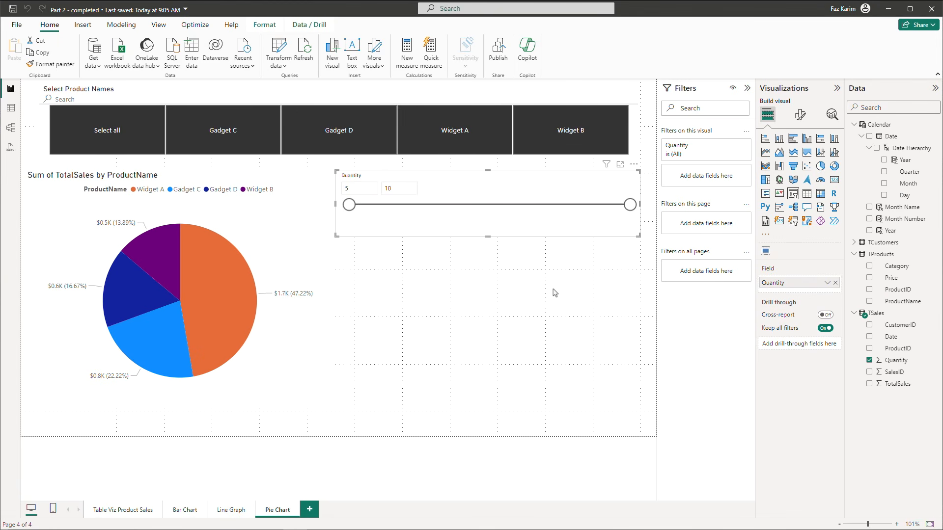
Insert a Timeline slicer for Date from TSales below the Quantity slicer, shrink it to fit, and set its granularity to Day.
{"action": "left_click", "coordinate": [519, 302]}
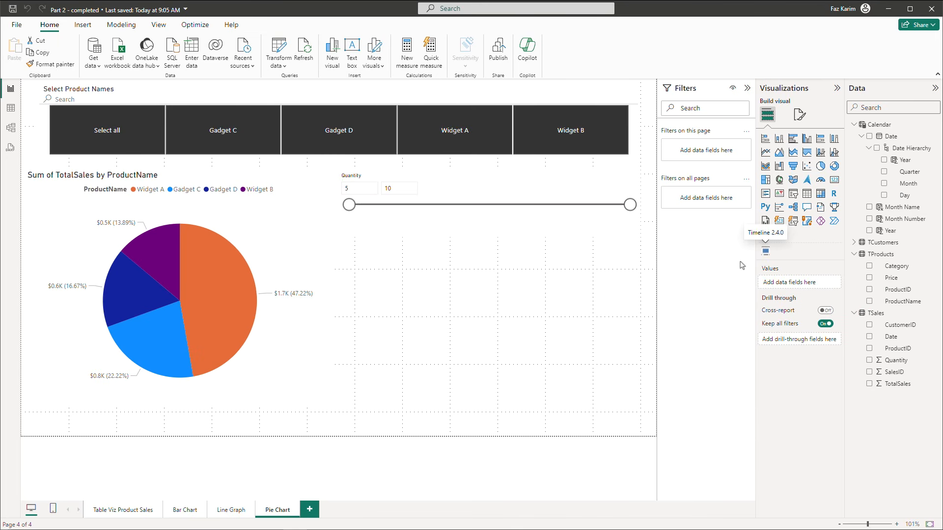
{"action": "left_click", "coordinate": [765, 253]}
{"action": "left_click_drag", "start_coordinate": [487, 239], "coordinate": [487, 289]}
{"action": "left_click_drag", "start_coordinate": [482, 329], "coordinate": [489, 292]}
{"action": "left_click_drag", "start_coordinate": [339, 306], "coordinate": [379, 308]}
{"action": "left_click_drag", "start_coordinate": [504, 306], "coordinate": [499, 305]}
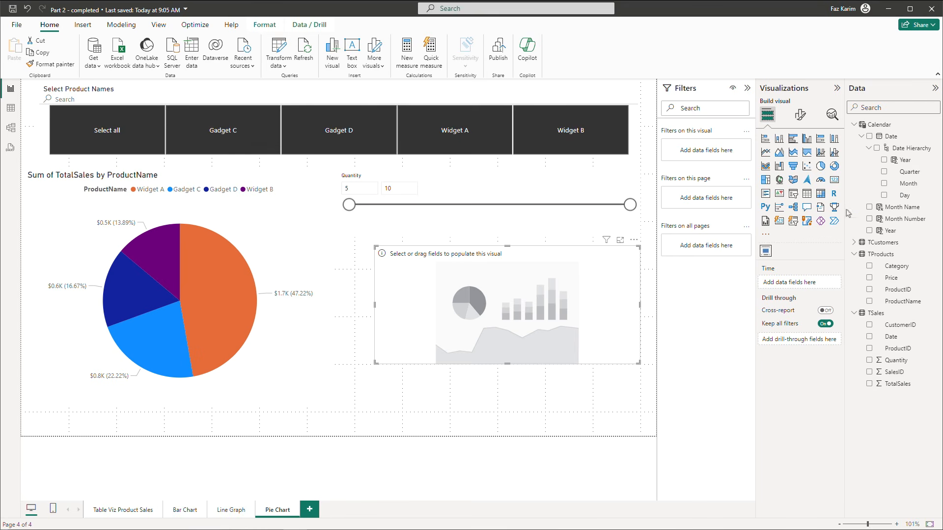
{"action": "left_click_drag", "start_coordinate": [885, 339], "coordinate": [800, 284]}
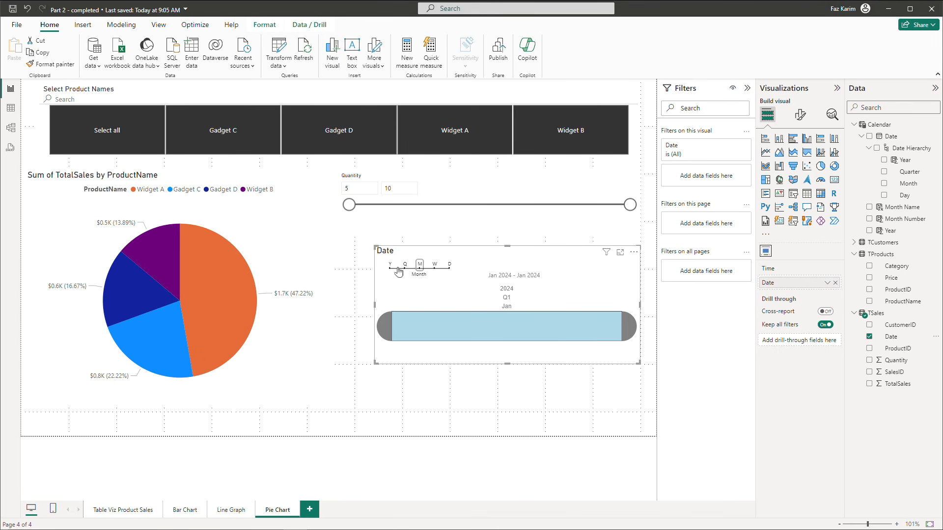
{"action": "left_click", "coordinate": [450, 265]}
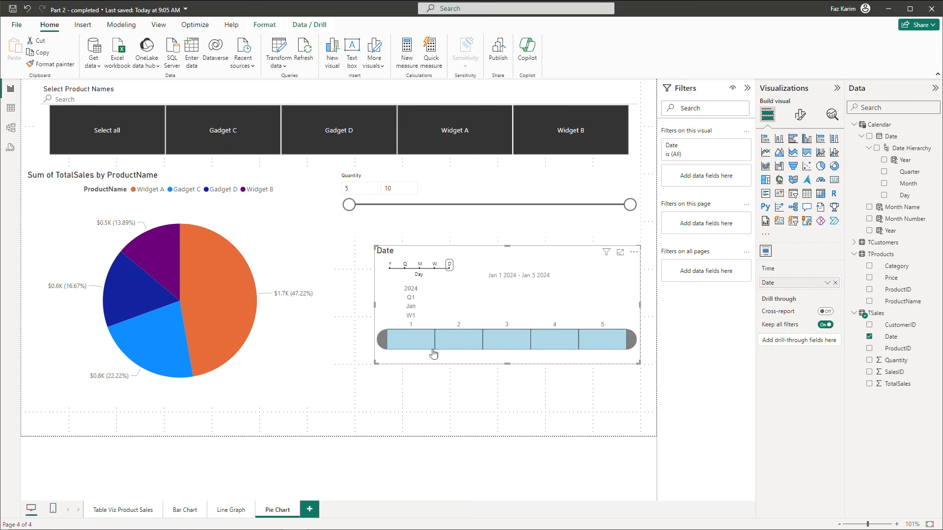
Try filtering the pie chart by individual days from January 1 to 5, and restore the timeline's full date range.
{"action": "left_click", "coordinate": [421, 339]}
{"action": "left_click", "coordinate": [469, 344]}
{"action": "left_click", "coordinate": [493, 343]}
{"action": "left_click", "coordinate": [557, 344]}
{"action": "left_click", "coordinate": [616, 342]}
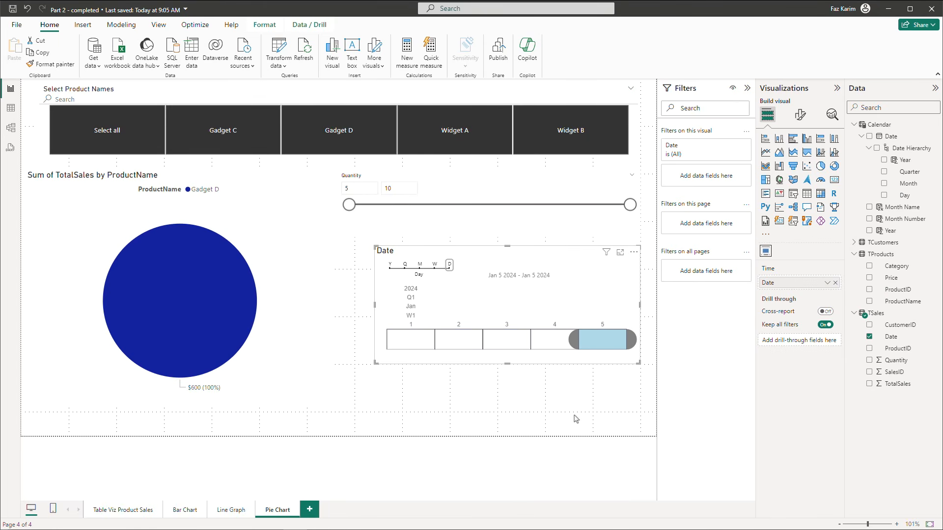
{"action": "left_click_drag", "start_coordinate": [573, 341], "coordinate": [392, 346]}
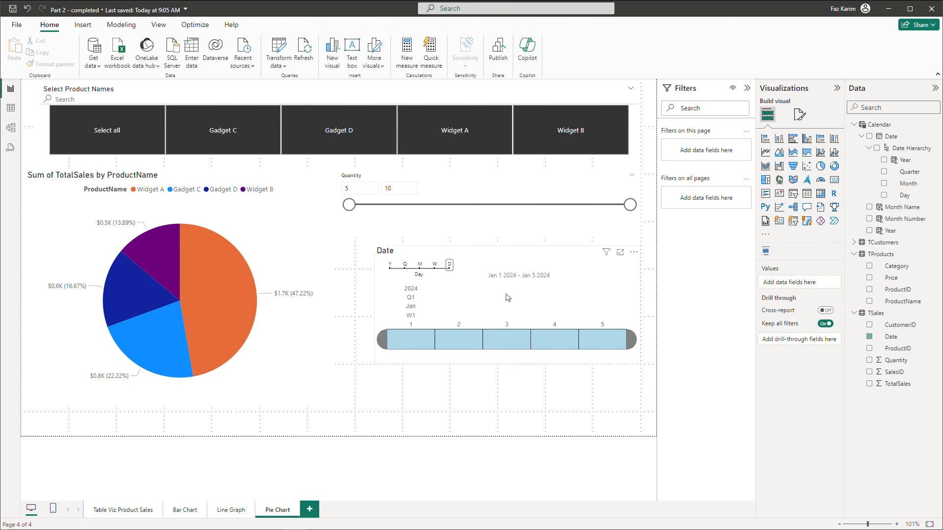
Reposition the Date timeline and the Quantity slicer so they sit stacked beside the pie chart.
{"action": "left_click_drag", "start_coordinate": [520, 256], "coordinate": [504, 270]}
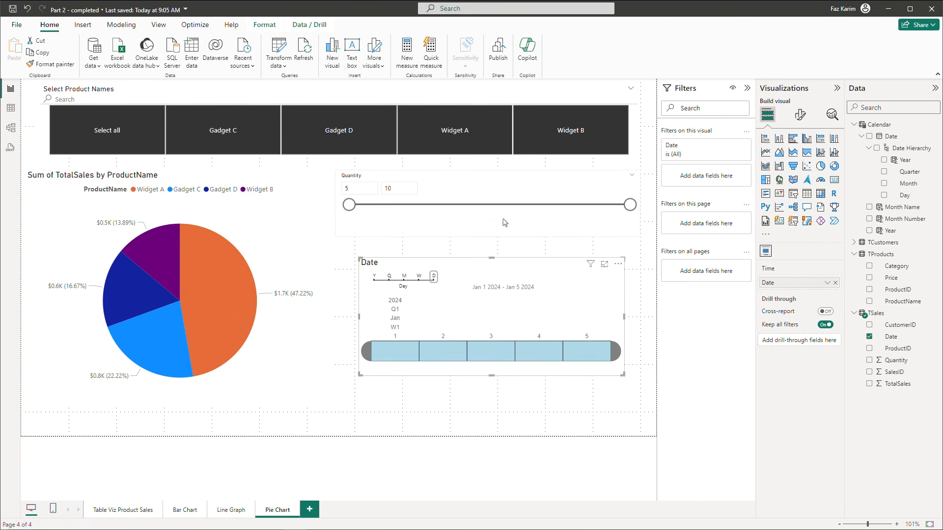
{"action": "left_click_drag", "start_coordinate": [513, 183], "coordinate": [512, 182]}
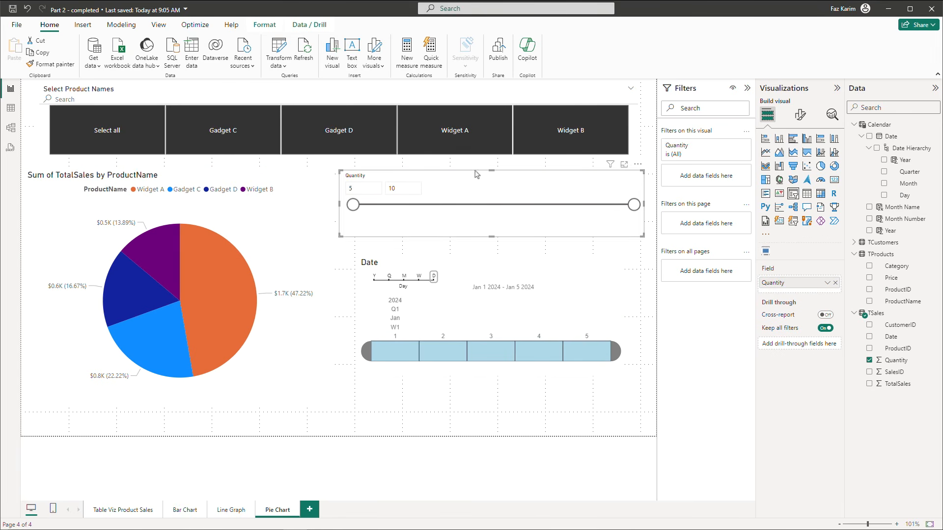
{"action": "left_click", "coordinate": [427, 96]}
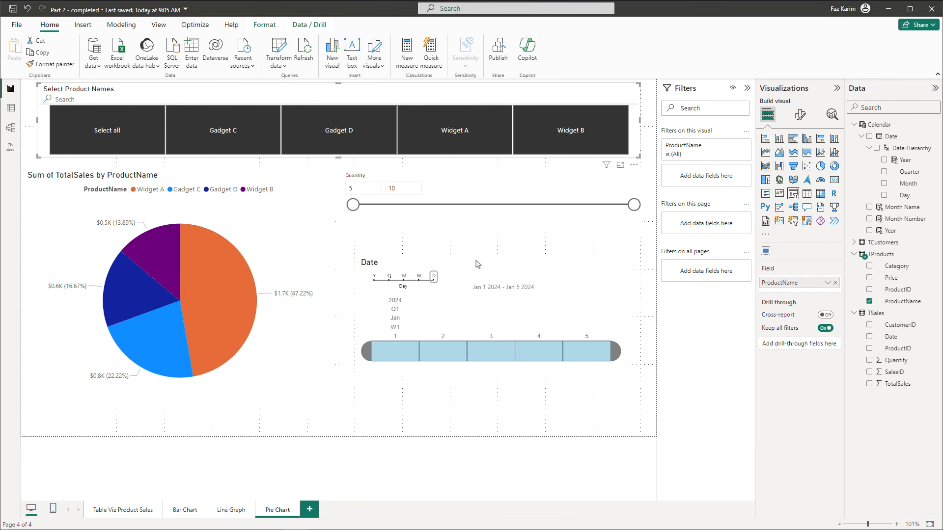
{"action": "left_click_drag", "start_coordinate": [476, 272], "coordinate": [479, 256]}
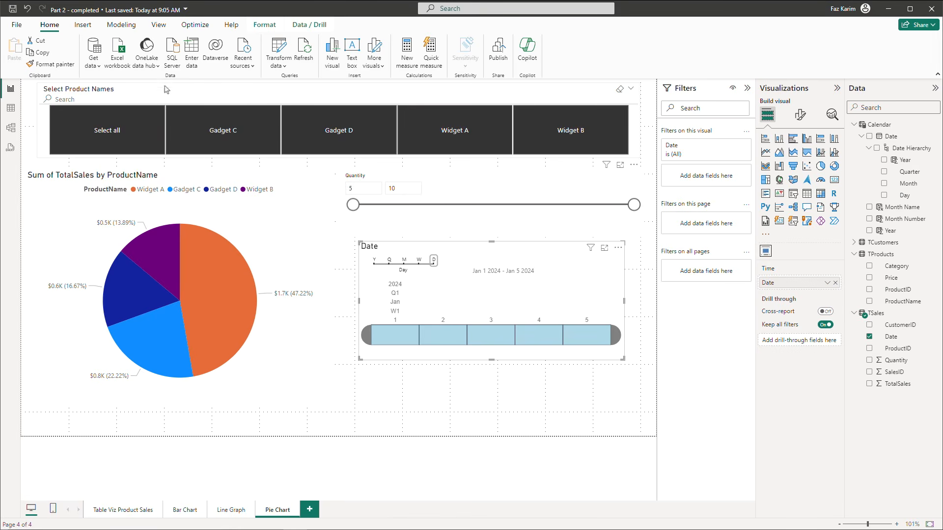
Insert a Clear all slicers button, place it below the Date timeline, and widen it.
{"action": "left_click", "coordinate": [85, 29]}
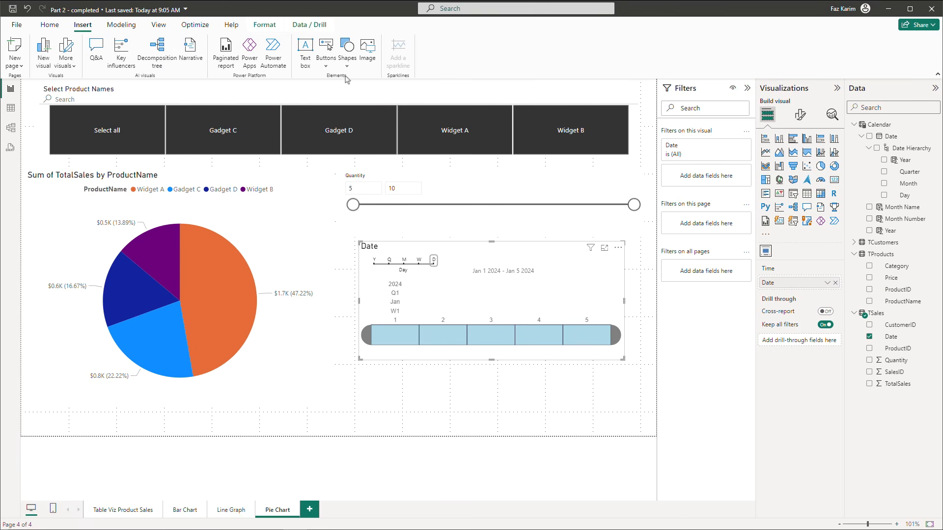
{"action": "left_click", "coordinate": [330, 70]}
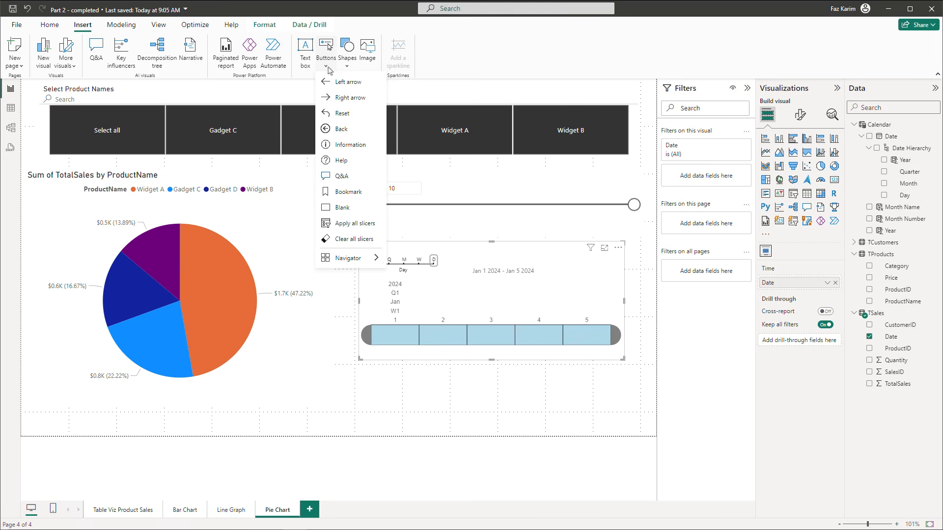
{"action": "left_click", "coordinate": [346, 241]}
{"action": "left_click_drag", "start_coordinate": [89, 100], "coordinate": [608, 420]}
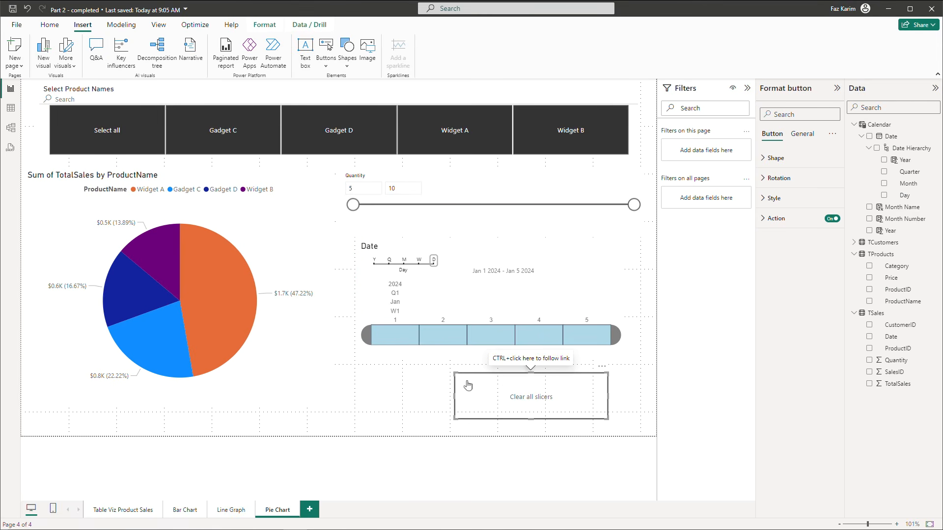
{"action": "left_click_drag", "start_coordinate": [455, 373], "coordinate": [403, 369]}
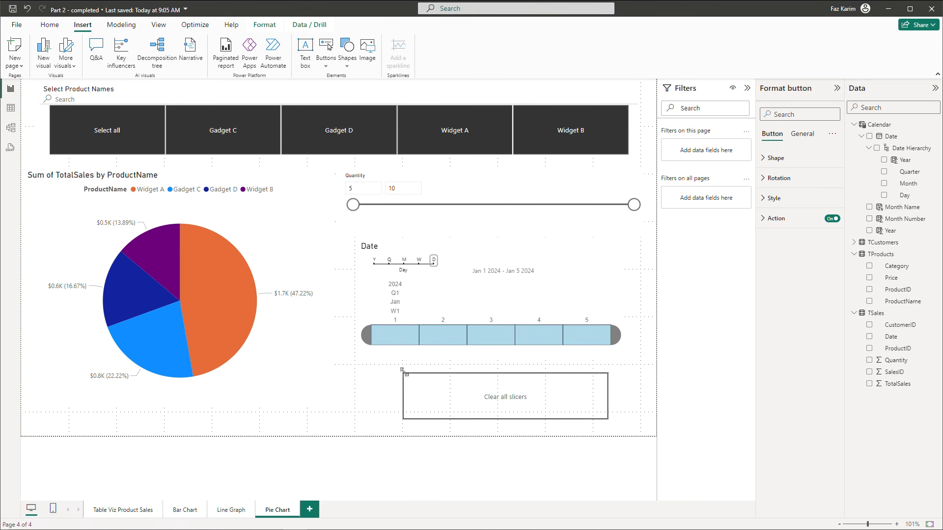
Test the Clear all slicers button with the timeline set to January 1, and reselect all products and dates.
{"action": "left_click", "coordinate": [381, 401]}
{"action": "left_click", "coordinate": [404, 337]}
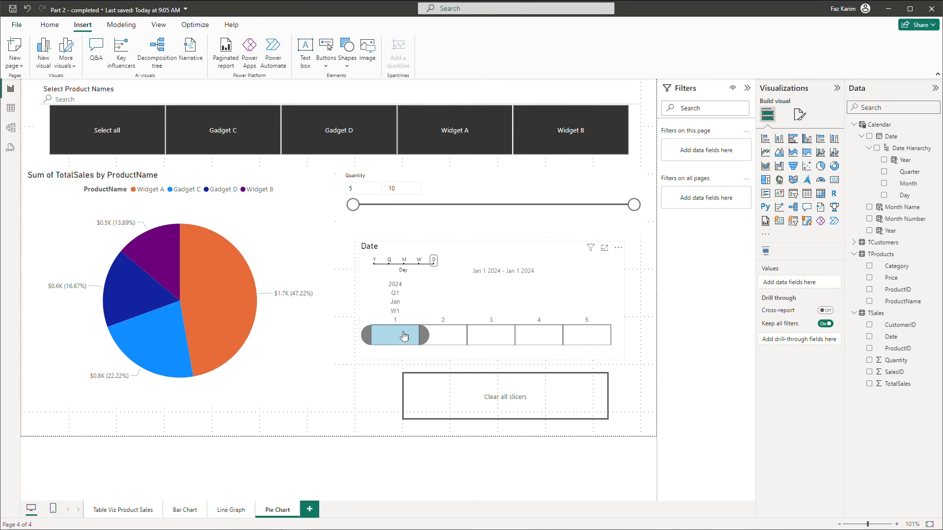
{"action": "left_click", "coordinate": [522, 406], "text": "ctrl"}
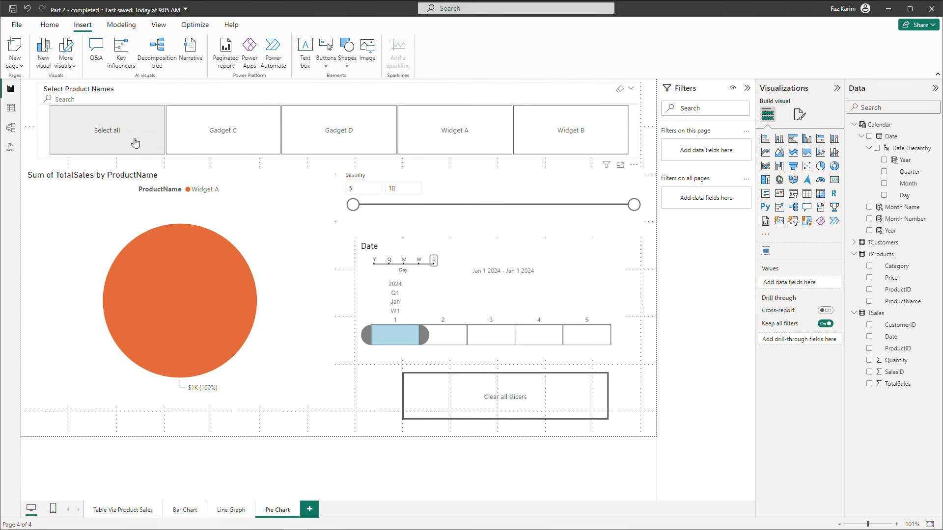
{"action": "left_click", "coordinate": [117, 137]}
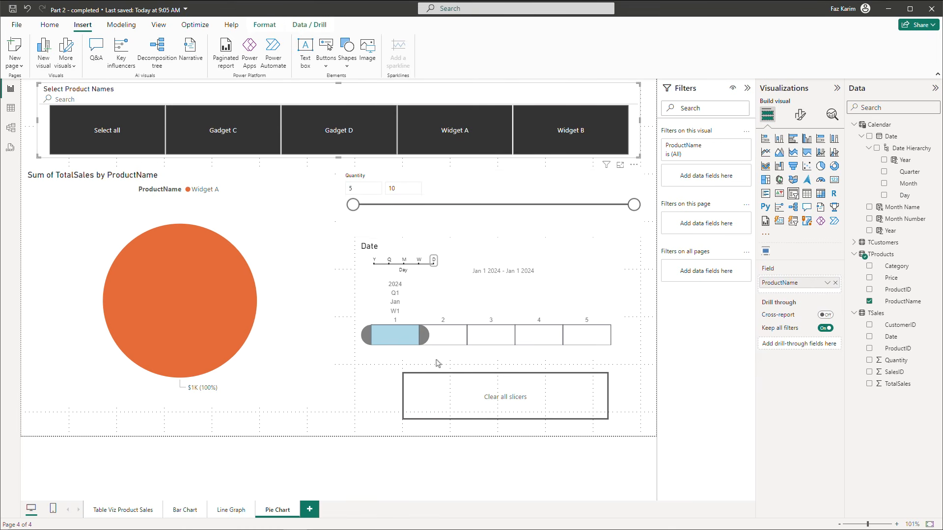
{"action": "left_click_drag", "start_coordinate": [426, 339], "coordinate": [614, 340]}
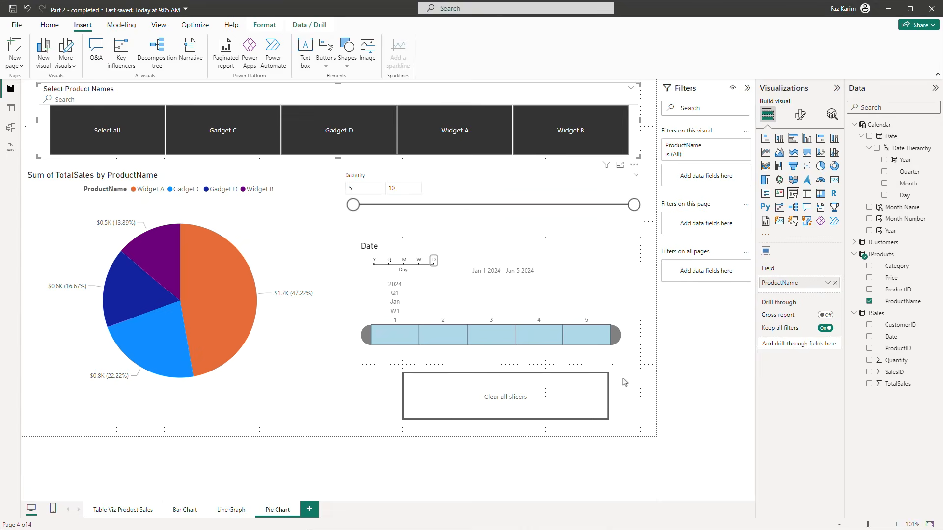
On the Bar Chart page, insert a slicer for Region from TCustomers beside the chart and reduce its height to fit the list.
{"action": "left_click", "coordinate": [624, 382]}
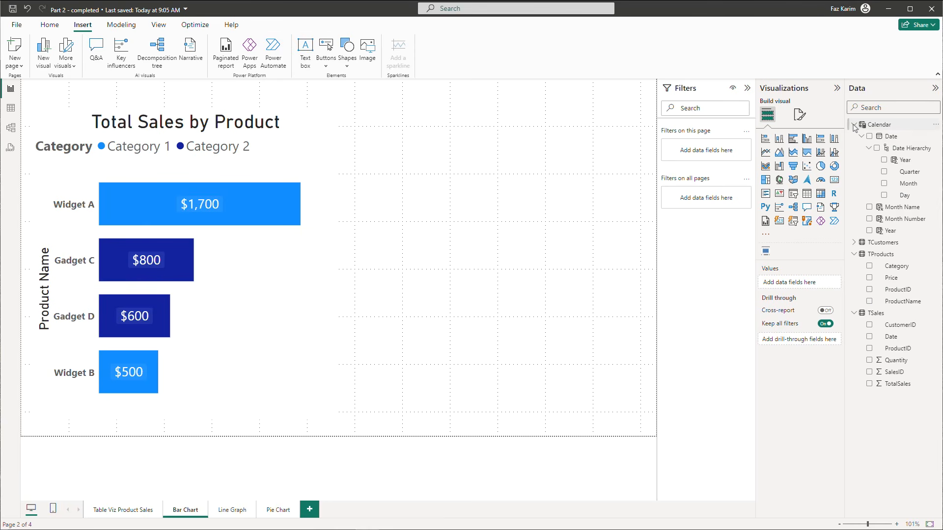
{"action": "left_click", "coordinate": [855, 124]}
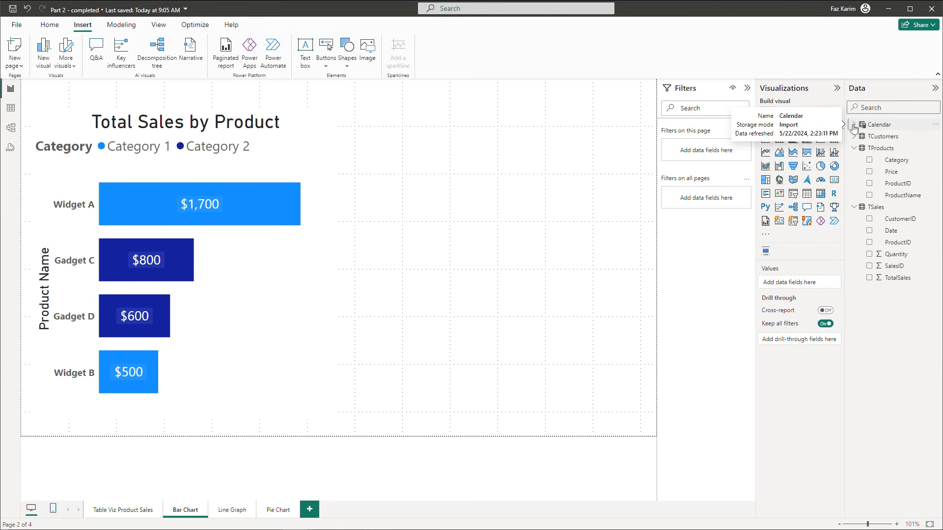
{"action": "left_click", "coordinate": [854, 149]}
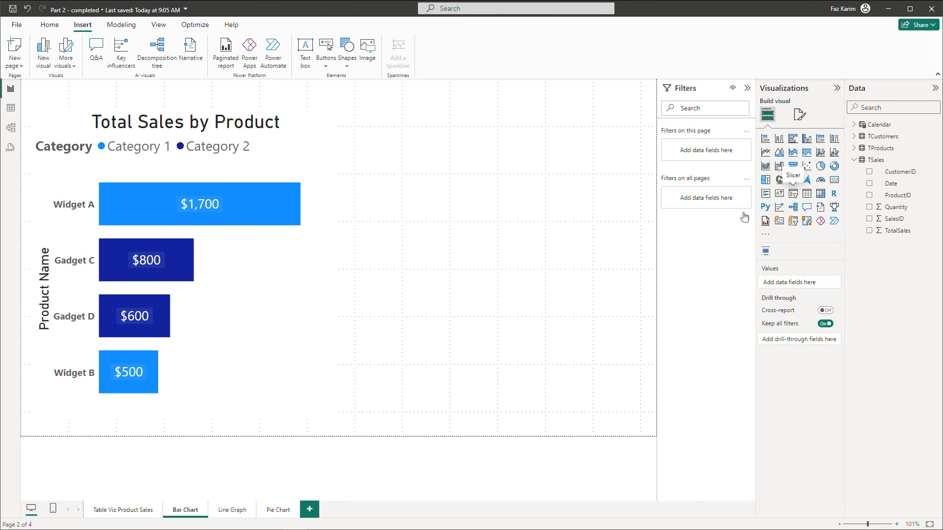
{"action": "left_click", "coordinate": [794, 194]}
{"action": "left_click_drag", "start_coordinate": [491, 420], "coordinate": [506, 202]}
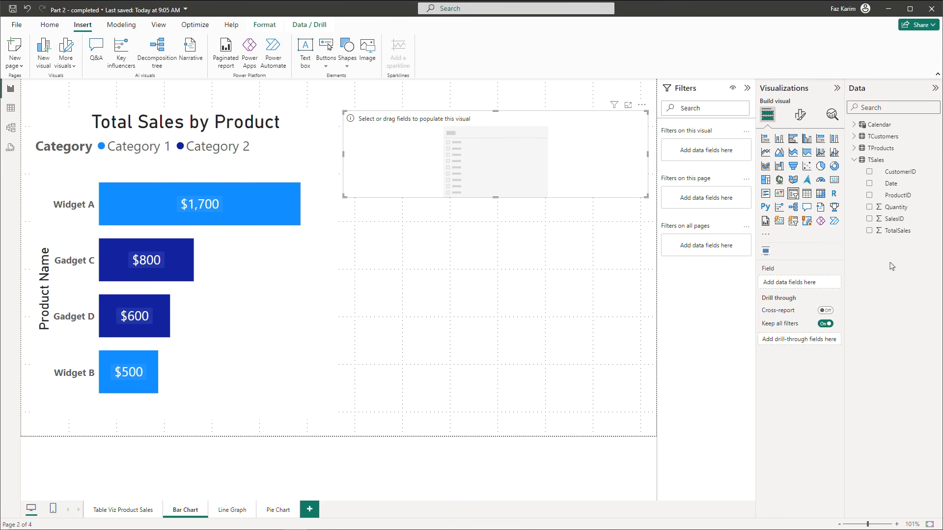
{"action": "left_click", "coordinate": [854, 137]}
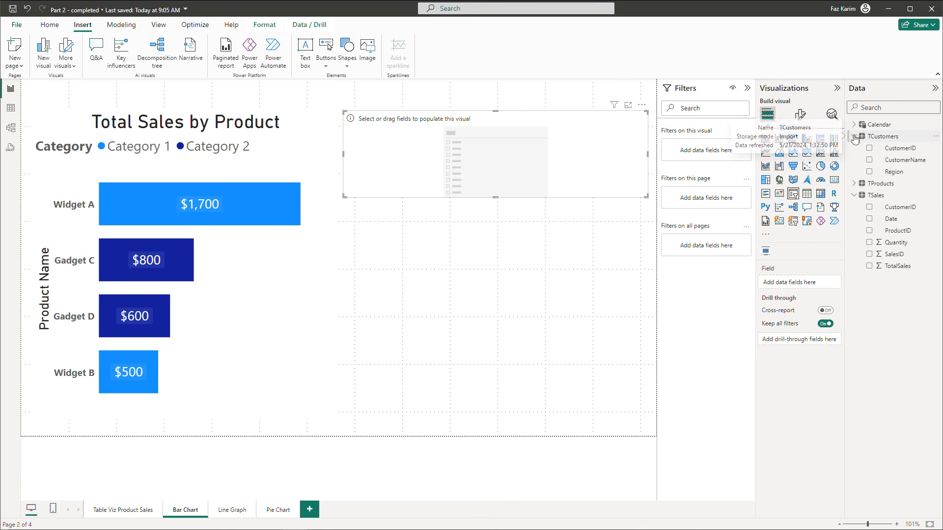
{"action": "left_click", "coordinate": [869, 172]}
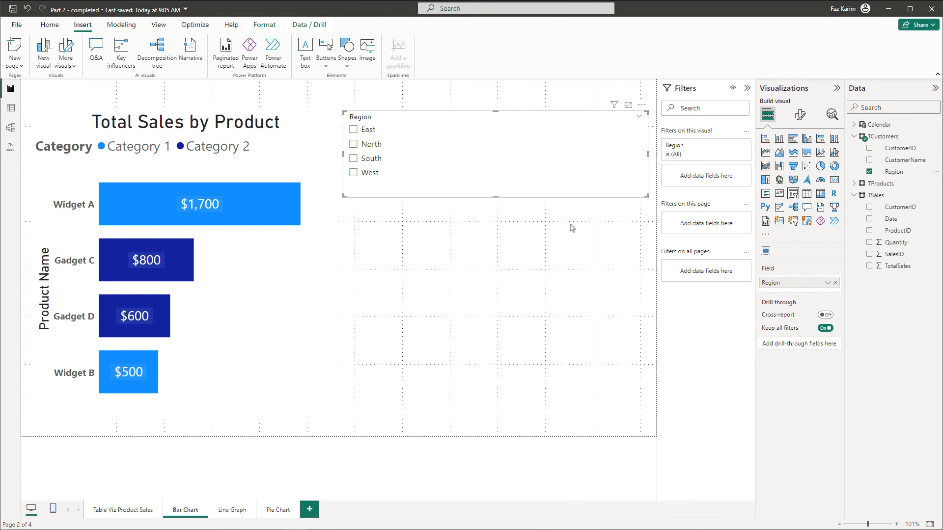
{"action": "mouse_move", "coordinate": [495, 197]}
{"action": "left_mouse_down"}
{"action": "mouse_move", "coordinate": [494, 185]}
{"action": "mouse_move", "coordinate": [494, 193]}
{"action": "left_mouse_up"}
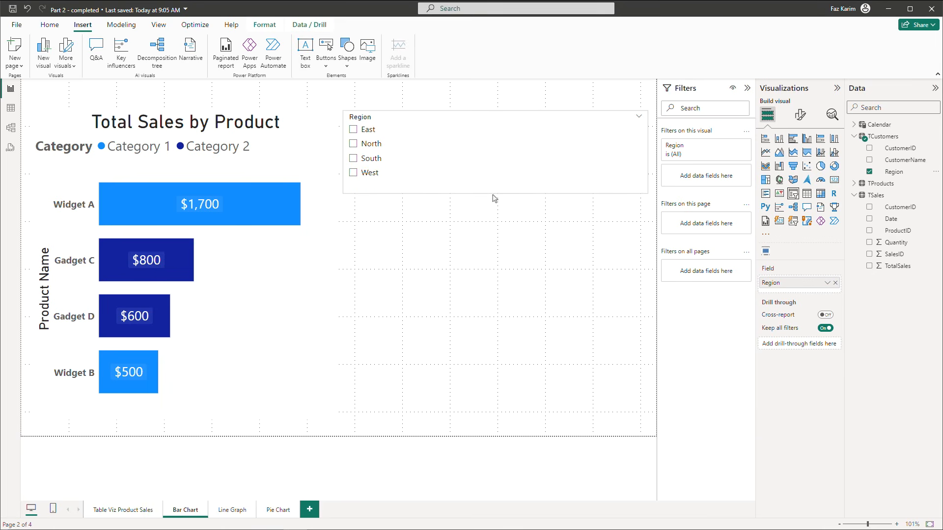
Insert a second slicer for Category from TProducts, reduce its height, and place it below the Region slicer.
{"action": "left_click", "coordinate": [459, 297]}
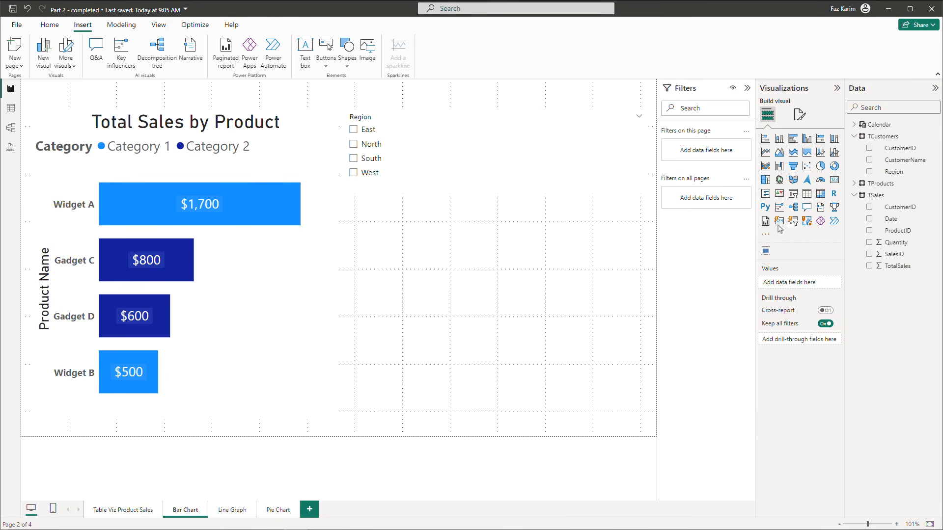
{"action": "left_click", "coordinate": [793, 193]}
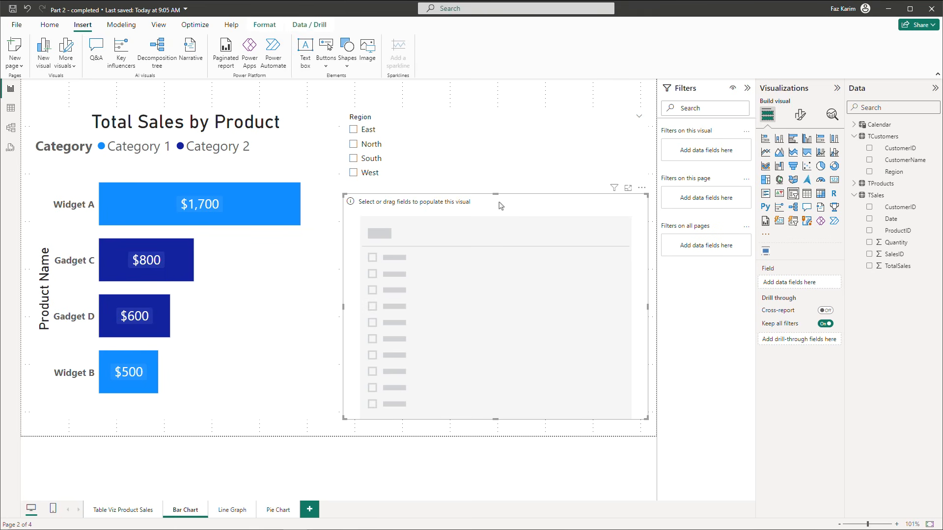
{"action": "left_click_drag", "start_coordinate": [495, 194], "coordinate": [486, 332]}
{"action": "left_click_drag", "start_coordinate": [496, 420], "coordinate": [497, 388]}
{"action": "left_click_drag", "start_coordinate": [507, 337], "coordinate": [507, 221]}
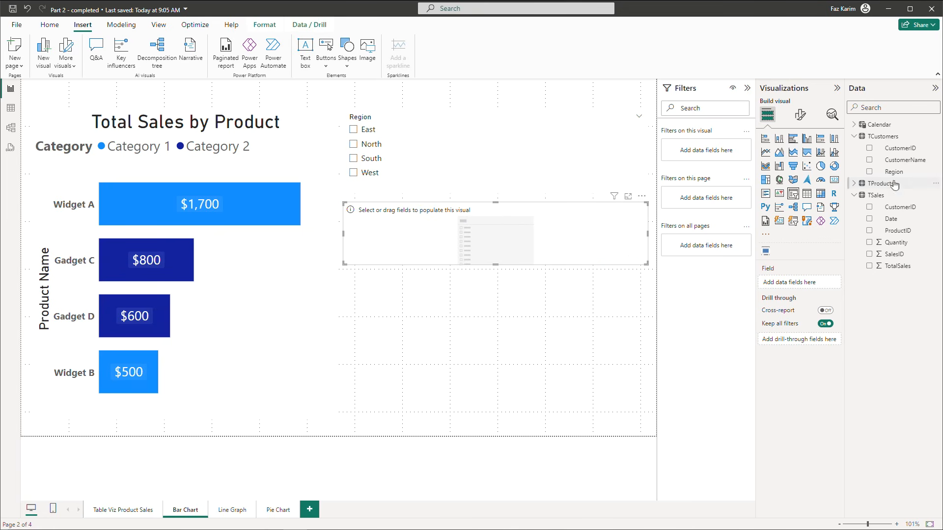
{"action": "left_click", "coordinate": [855, 186]}
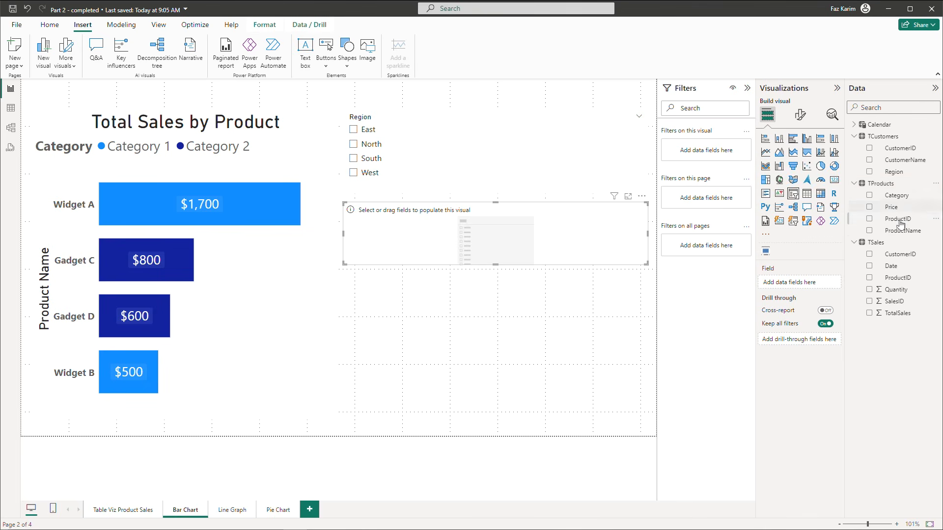
{"action": "left_click_drag", "start_coordinate": [901, 234], "coordinate": [805, 282]}
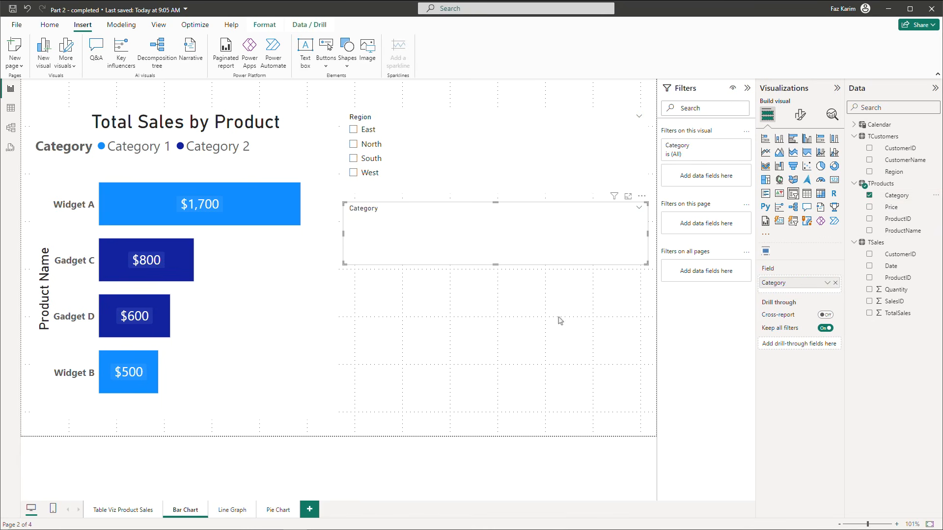
Trim the Category slicer's height a little more to fit its two entries.
{"action": "left_click_drag", "start_coordinate": [495, 265], "coordinate": [496, 256]}
{"action": "left_click", "coordinate": [489, 292]}
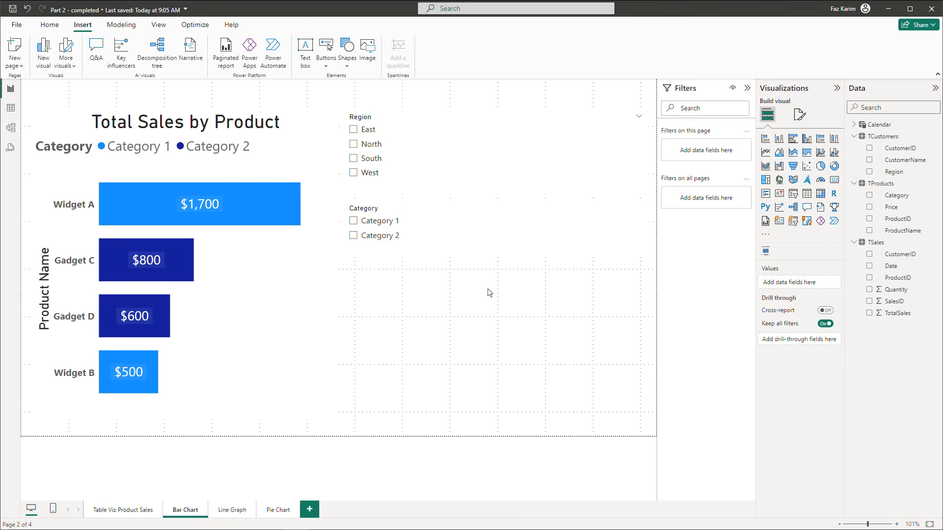
Test the slicers on the bar chart with East and each category in turn, and clear the selections.
{"action": "left_click", "coordinate": [354, 131]}
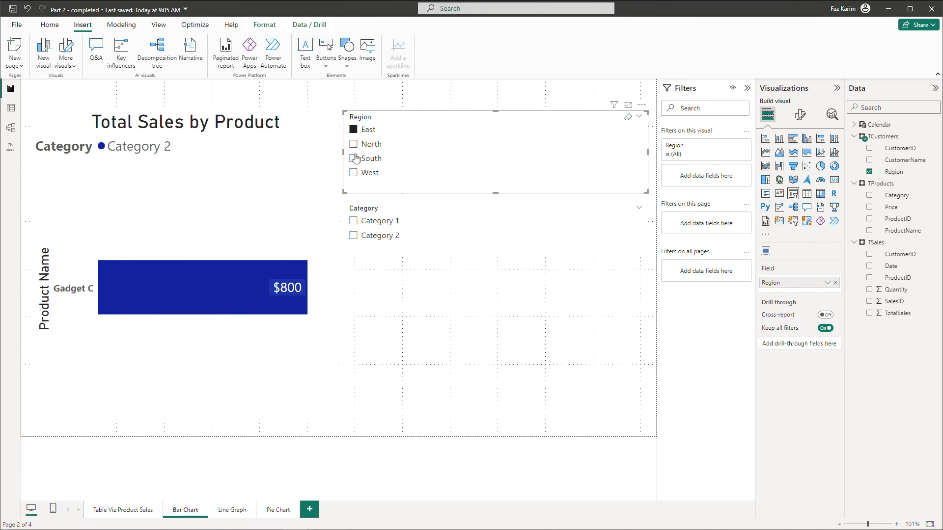
{"action": "left_click", "coordinate": [354, 222]}
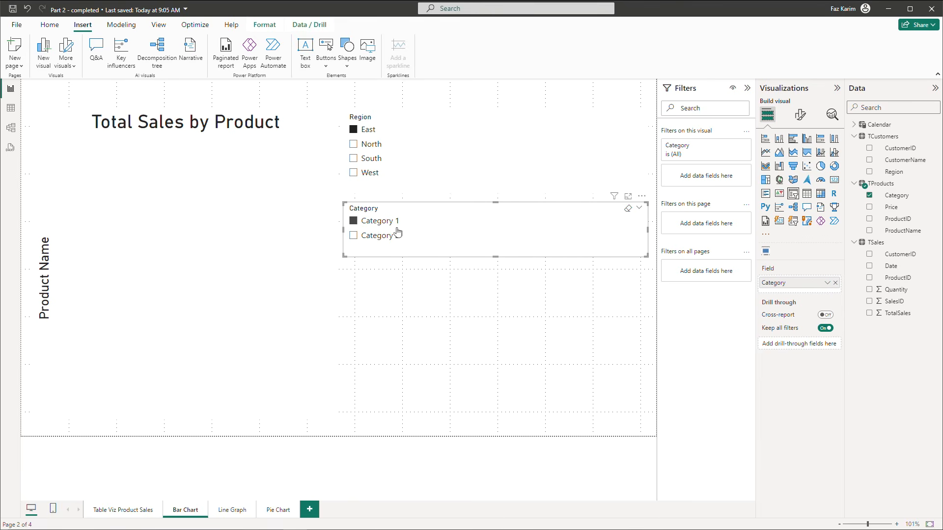
{"action": "left_click", "coordinate": [354, 236]}
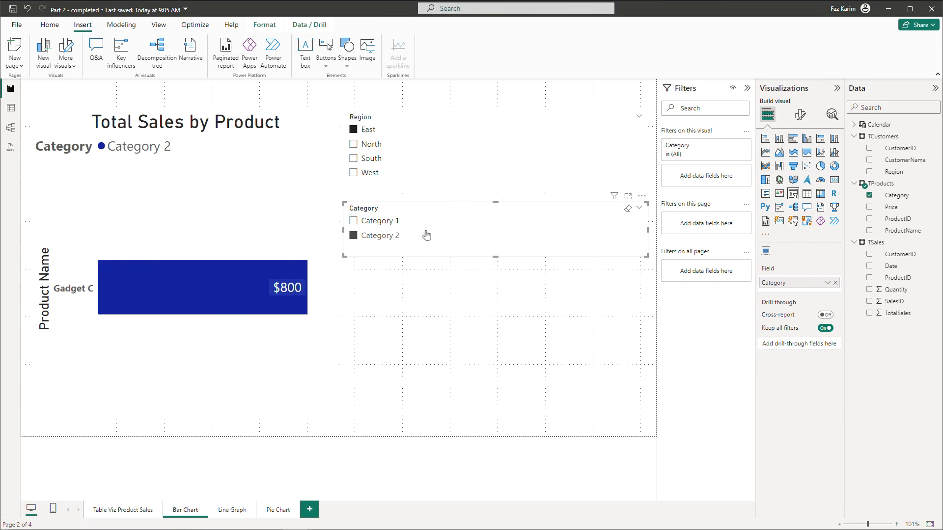
{"action": "left_click", "coordinate": [353, 236]}
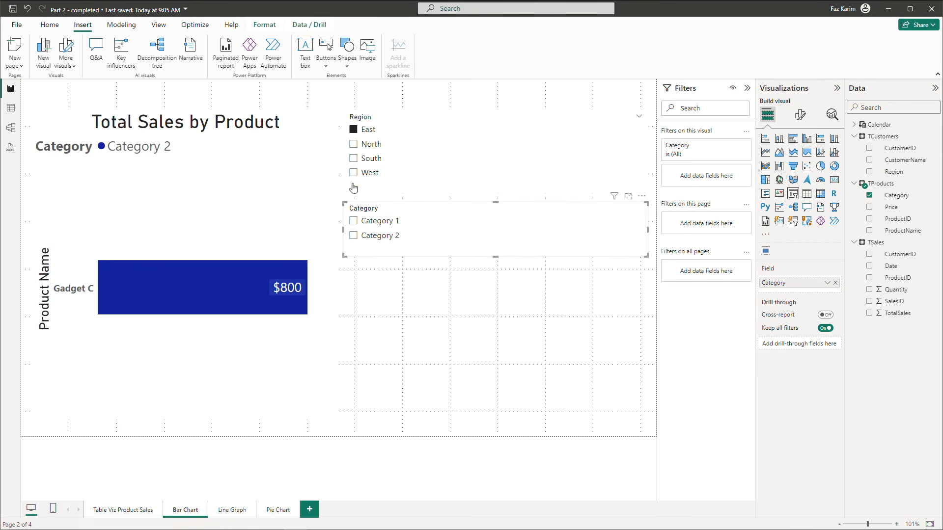
{"action": "left_click", "coordinate": [354, 131]}
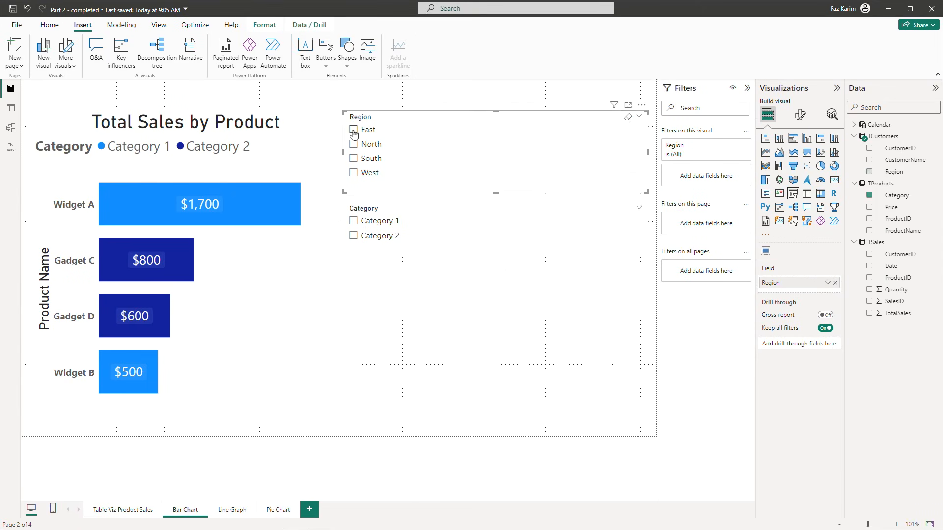
{"action": "left_click", "coordinate": [371, 297]}
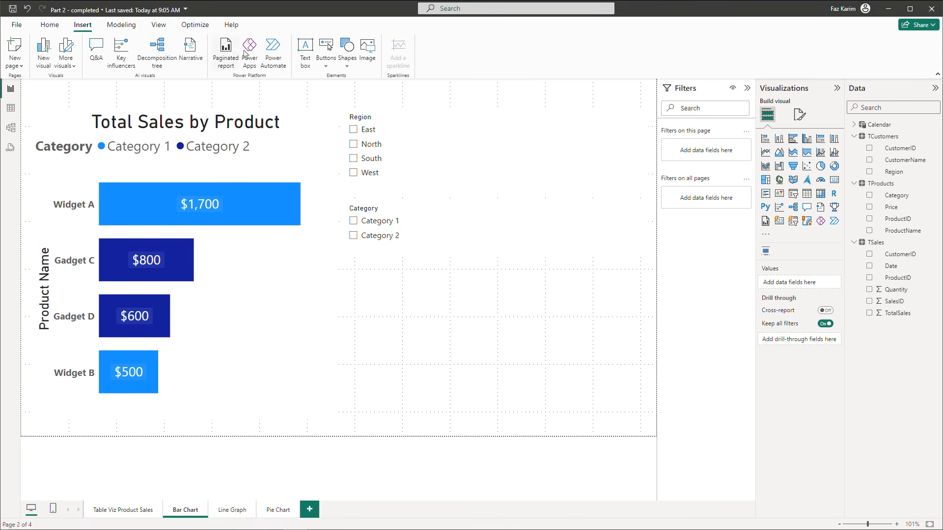
{"action": "left_click", "coordinate": [325, 68]}
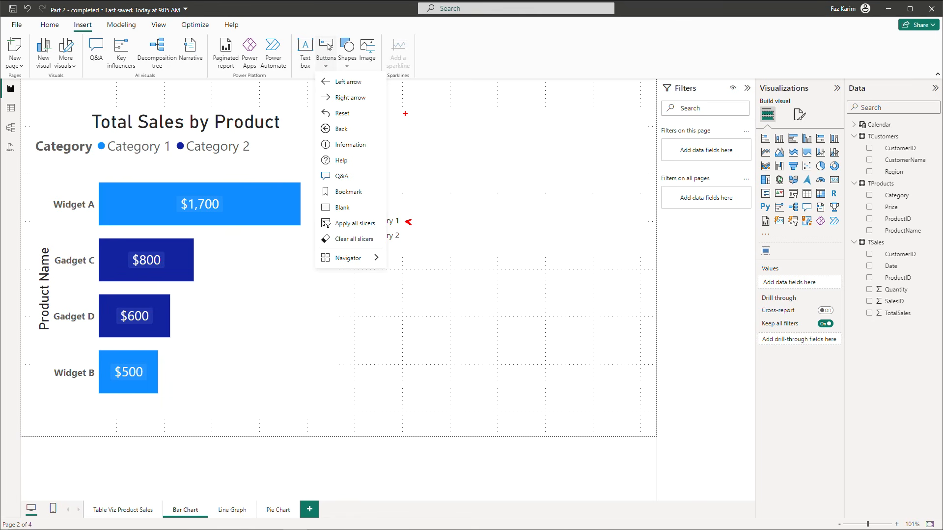
{"action": "left_click_drag", "start_coordinate": [317, 185], "coordinate": [368, 198]}
{"action": "key", "text": "Escape"}
Show the report's bookmarks and add a bookmark with the slicers set to East and Category 1.
{"action": "left_click", "coordinate": [158, 25]}
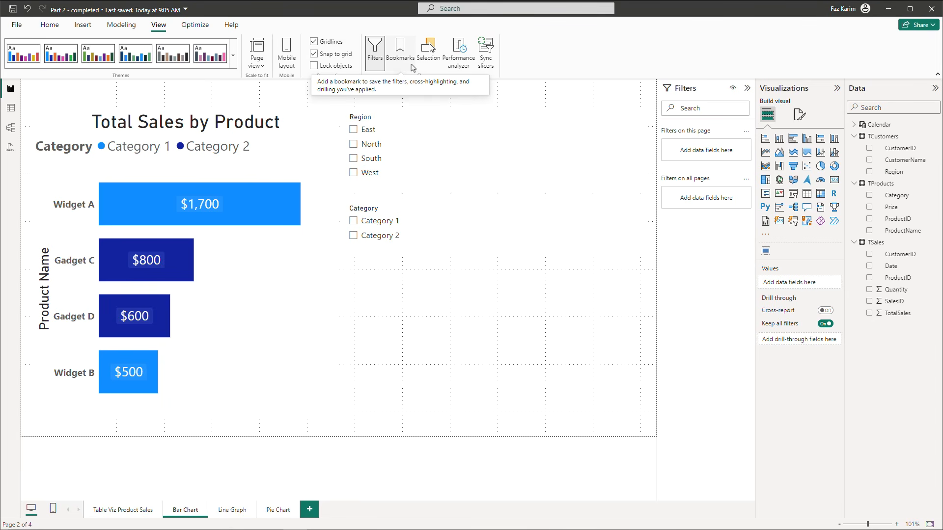
{"action": "left_click", "coordinate": [413, 68]}
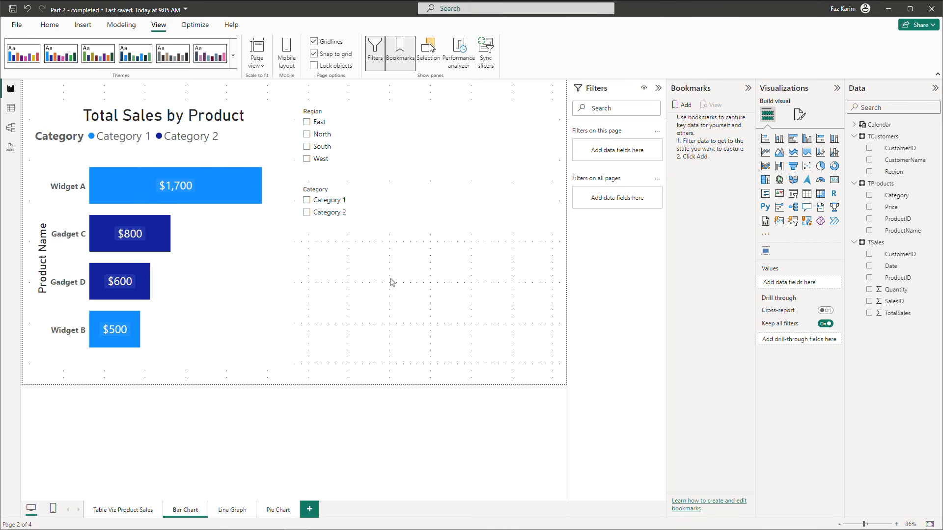
{"action": "left_click", "coordinate": [307, 122]}
{"action": "left_click", "coordinate": [307, 200]}
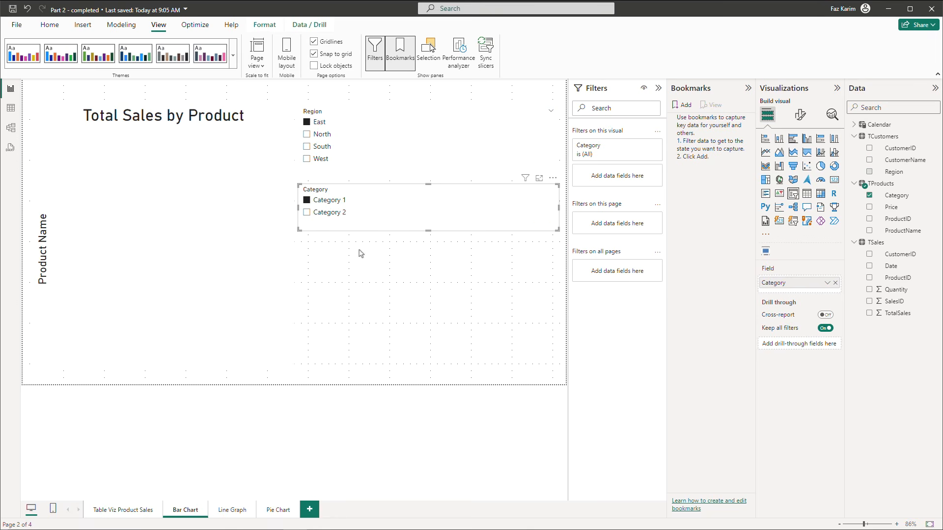
{"action": "left_click", "coordinate": [684, 105]}
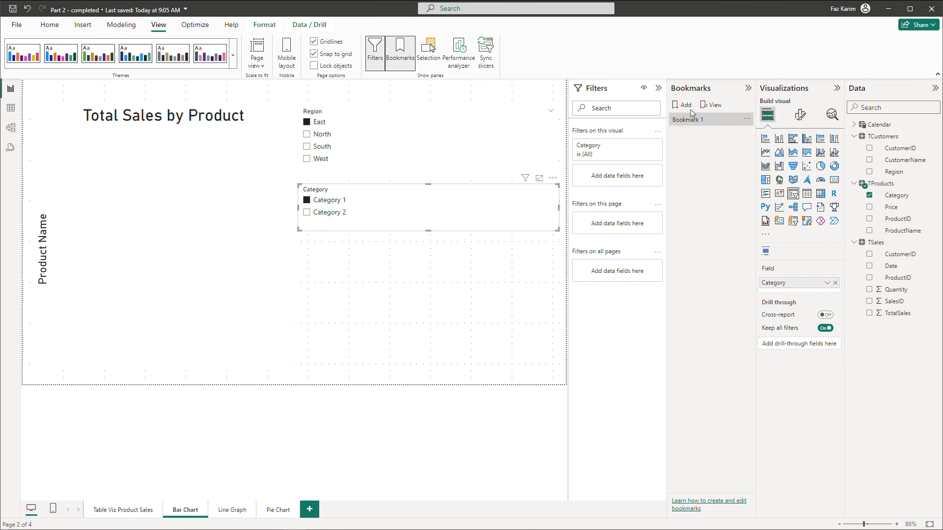
Rename the new bookmark as East-Category 1.
{"action": "left_click", "coordinate": [746, 121]}
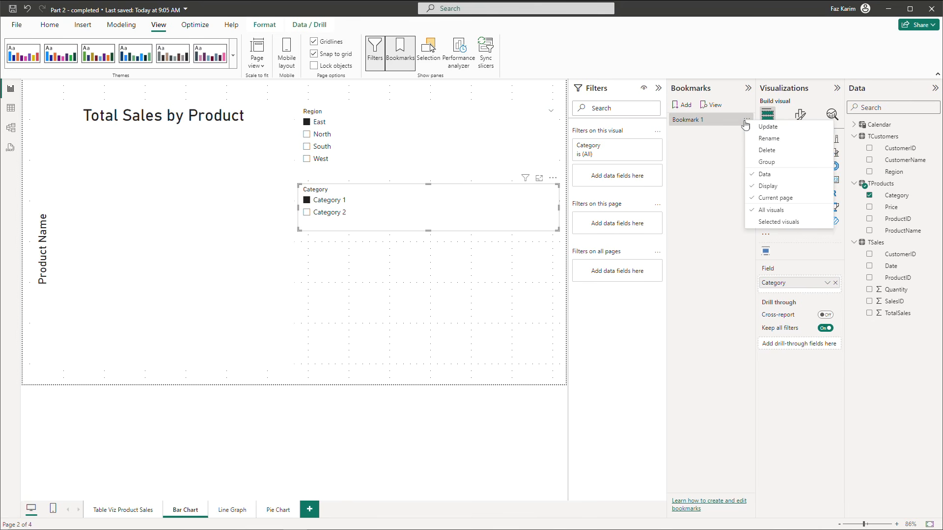
{"action": "left_click", "coordinate": [768, 139]}
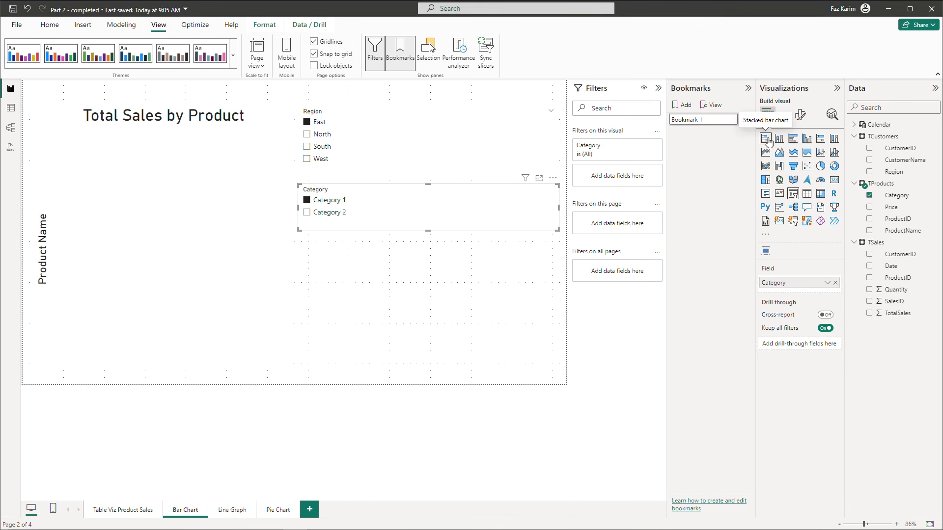
{"action": "key", "text": "BackSpace"}
{"action": "key", "text": "BackSpace"}
{"action": "key", "text": "BackSpace"}
{"action": "key", "text": "BackSpace"}
{"action": "key", "text": "BackSpace"}
{"action": "key", "text": "BackSpace"}
{"action": "left_click", "coordinate": [720, 180]}
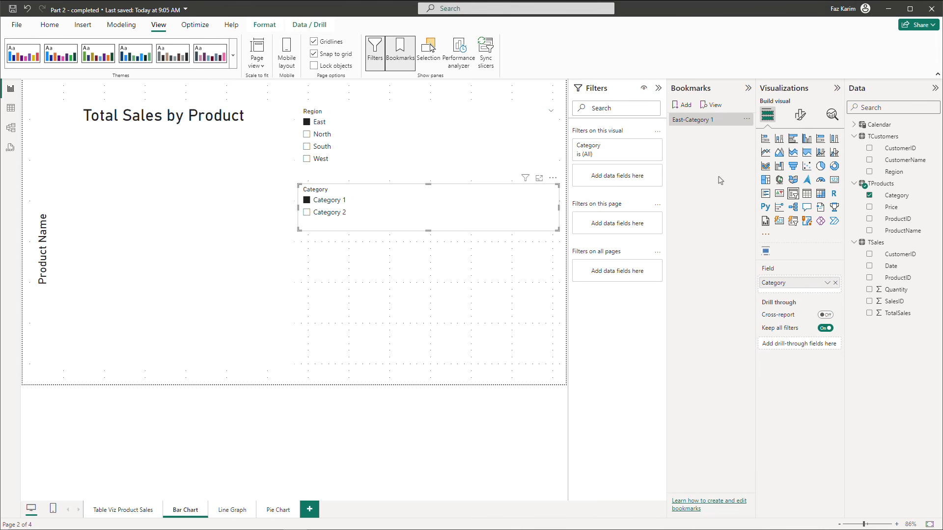
Add a second bookmark and update it with East and Category 2 selected in the slicers.
{"action": "left_click", "coordinate": [685, 105]}
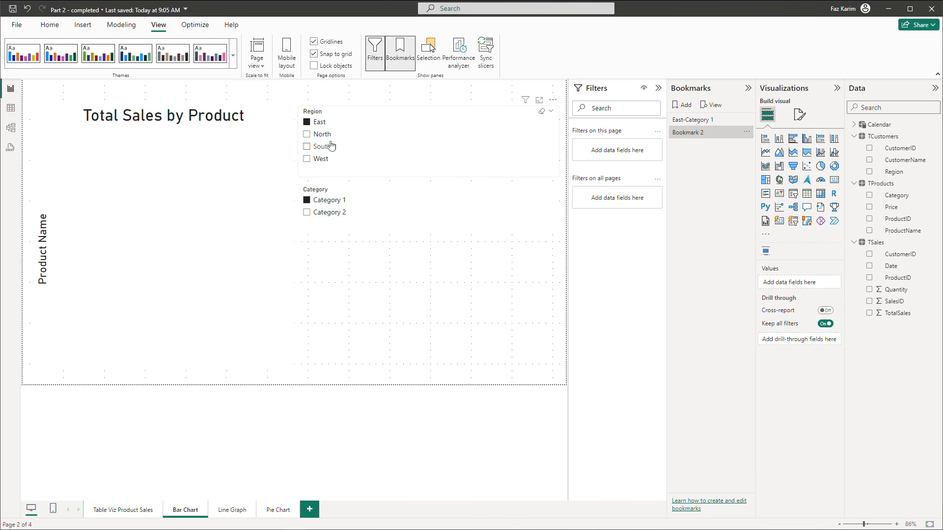
{"action": "left_click", "coordinate": [306, 212]}
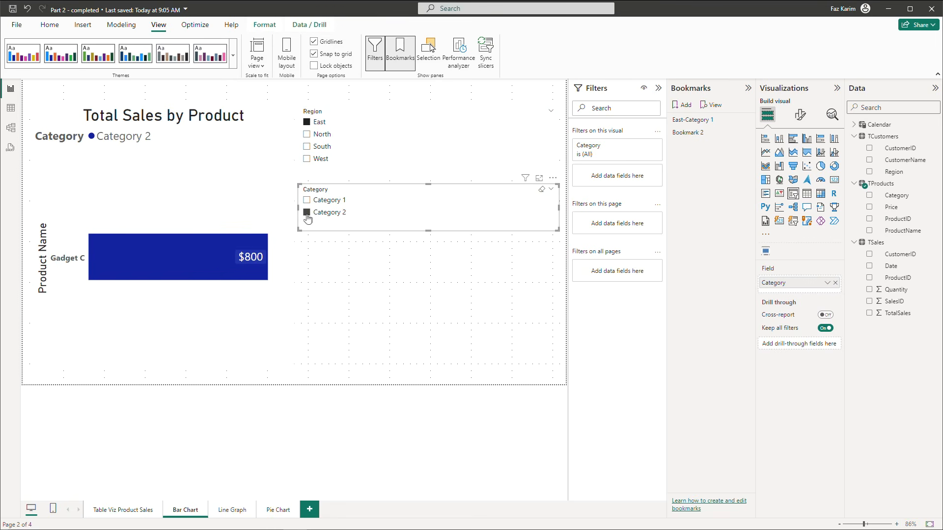
{"action": "left_click", "coordinate": [743, 133]}
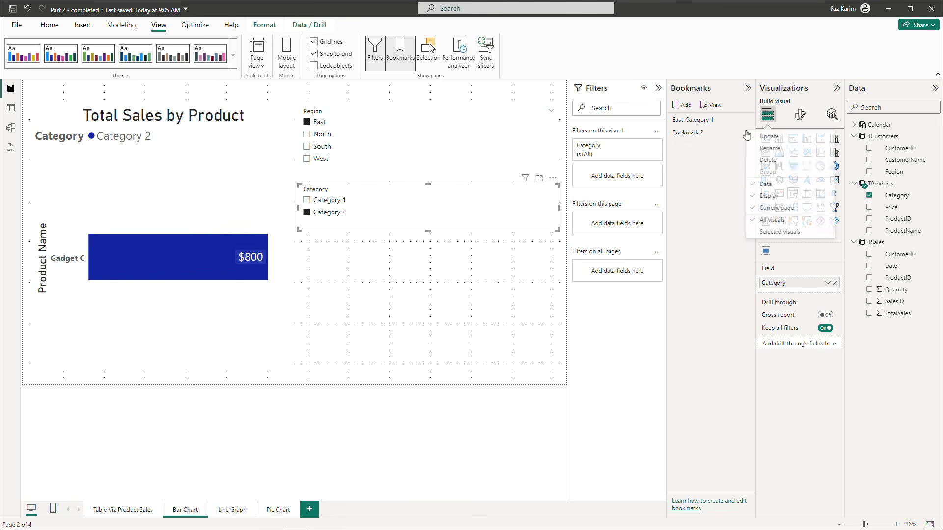
{"action": "left_click", "coordinate": [755, 137]}
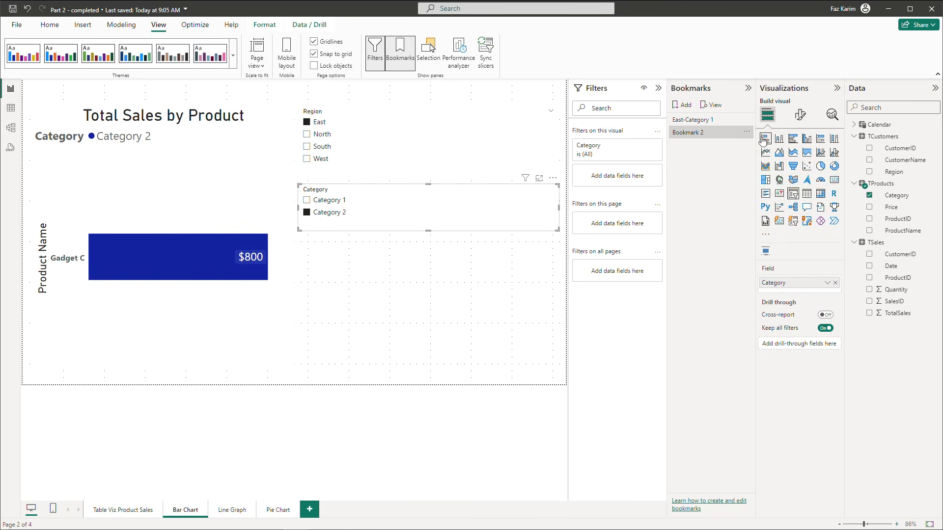
Rename the second bookmark as East-Category 2.
{"action": "left_click", "coordinate": [746, 132]}
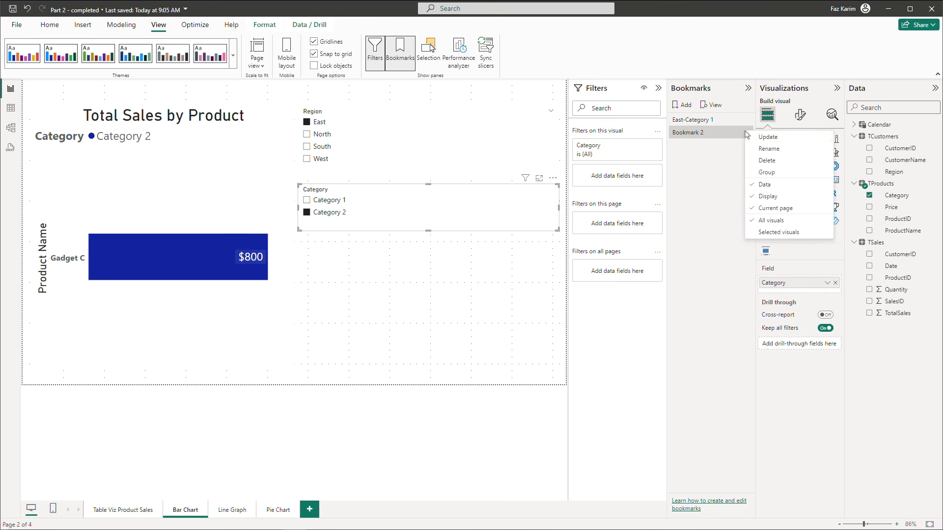
{"action": "left_click", "coordinate": [761, 149]}
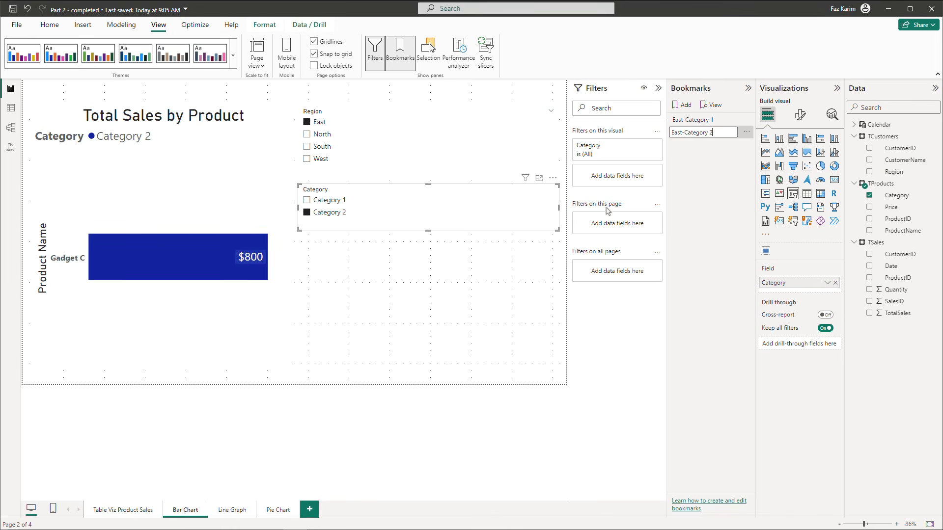
{"action": "left_click", "coordinate": [509, 269]}
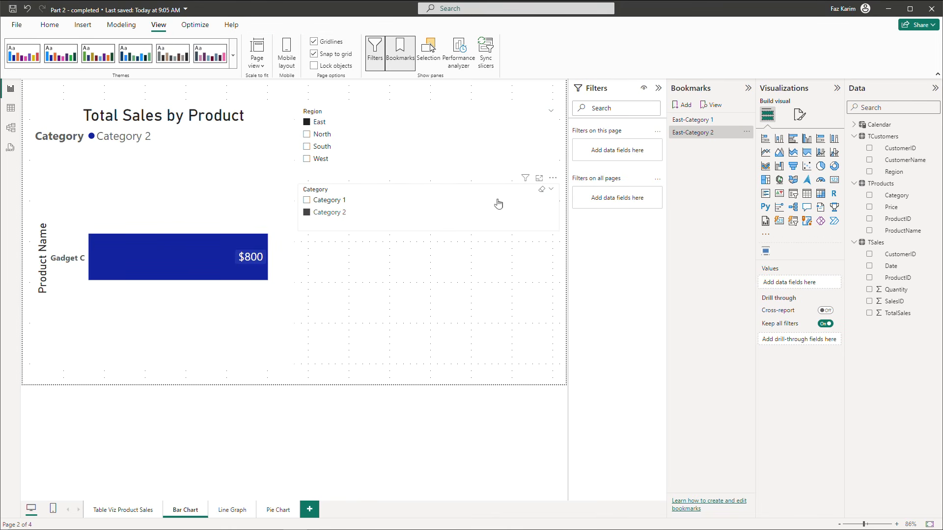
Clear the Category and Region slicers, and test the East-Category 1 and East-Category 2 bookmarks.
{"action": "left_click", "coordinate": [541, 188]}
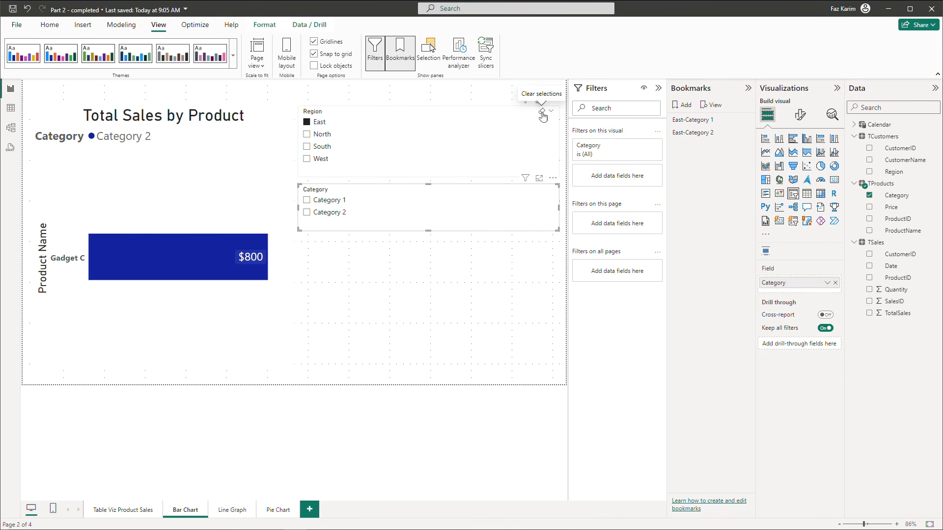
{"action": "left_click", "coordinate": [543, 112]}
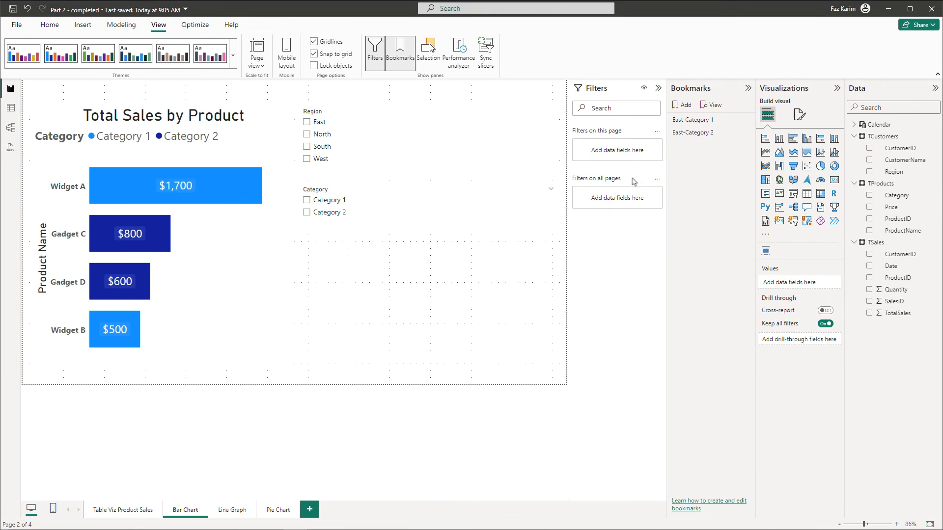
{"action": "left_click", "coordinate": [691, 124]}
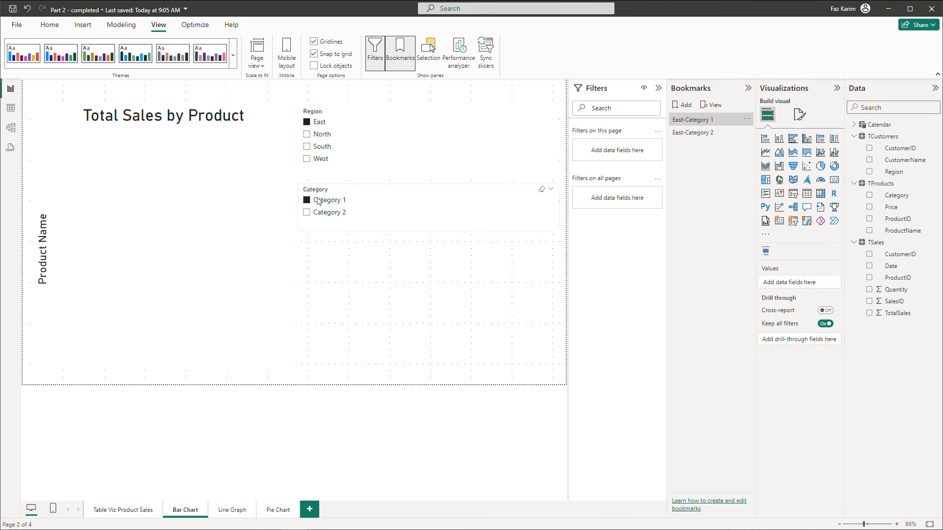
{"action": "left_click", "coordinate": [696, 134]}
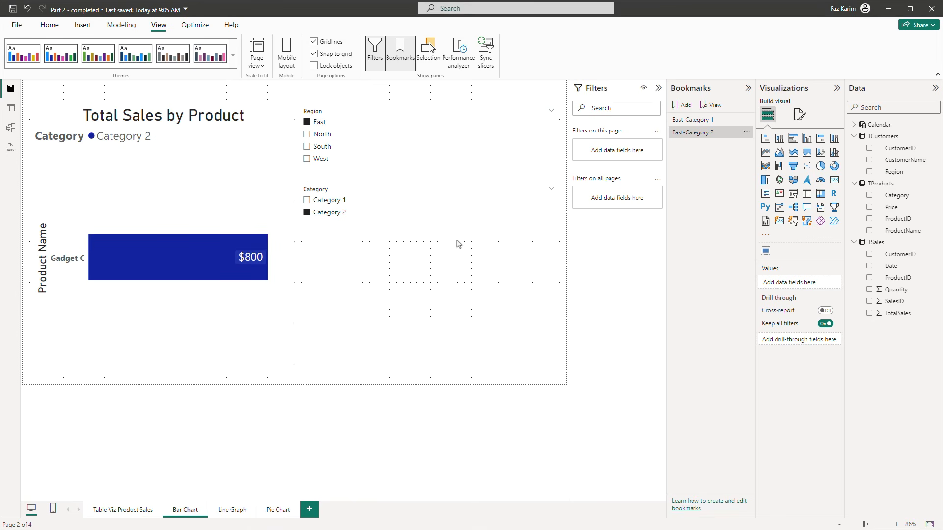
Insert a Clear all slicers button, place it in the page's lower-right corner, and use it to reset both slicers.
{"action": "left_click", "coordinate": [82, 25]}
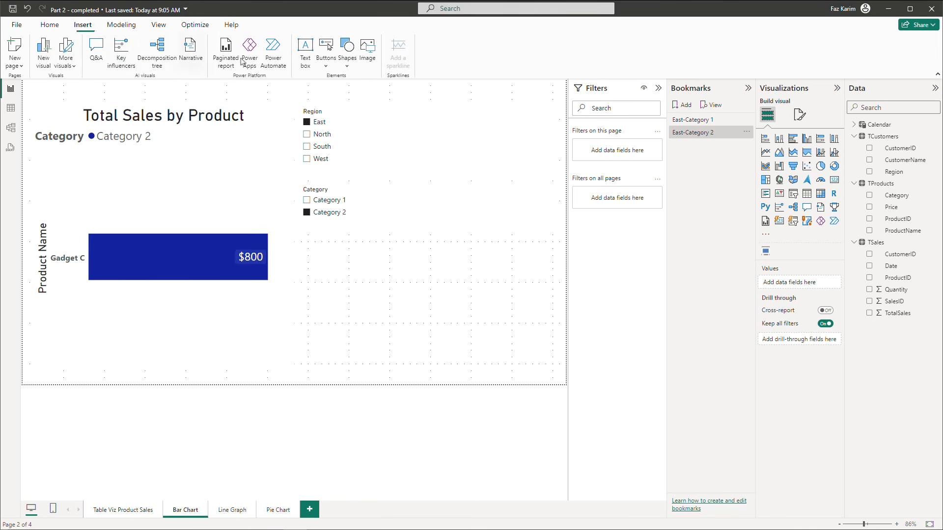
{"action": "left_click", "coordinate": [326, 49]}
{"action": "left_click", "coordinate": [349, 239]}
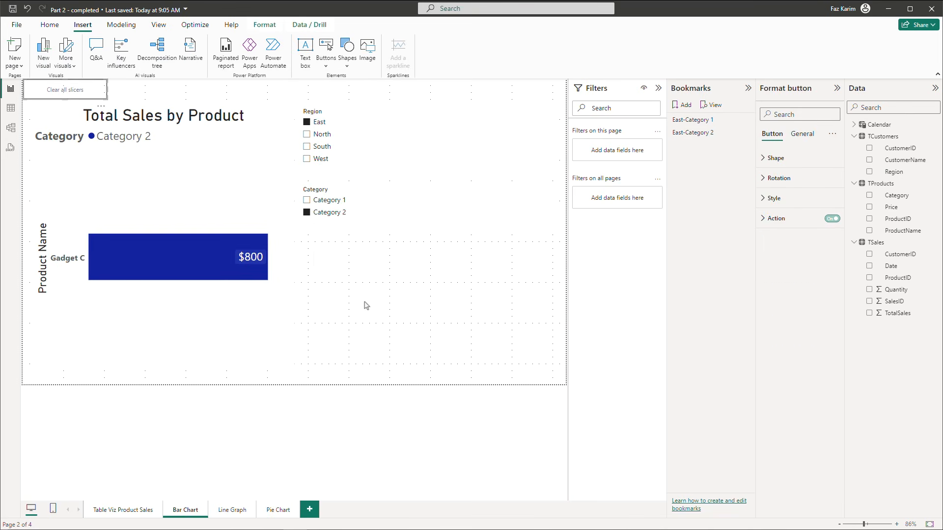
{"action": "left_click_drag", "start_coordinate": [74, 89], "coordinate": [505, 347]}
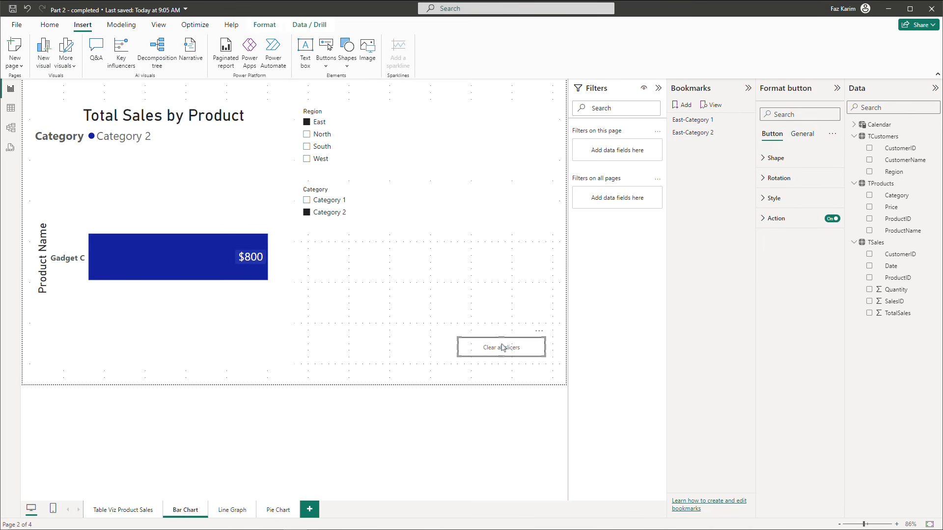
{"action": "left_click", "coordinate": [503, 348], "text": "ctrl"}
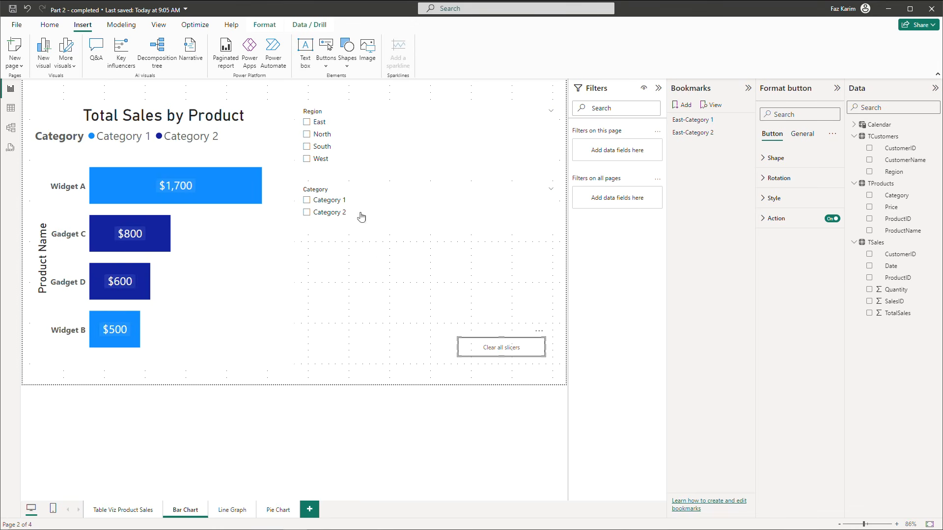
Add a third bookmark with the slicers set to North and Category 1.
{"action": "left_click", "coordinate": [307, 136]}
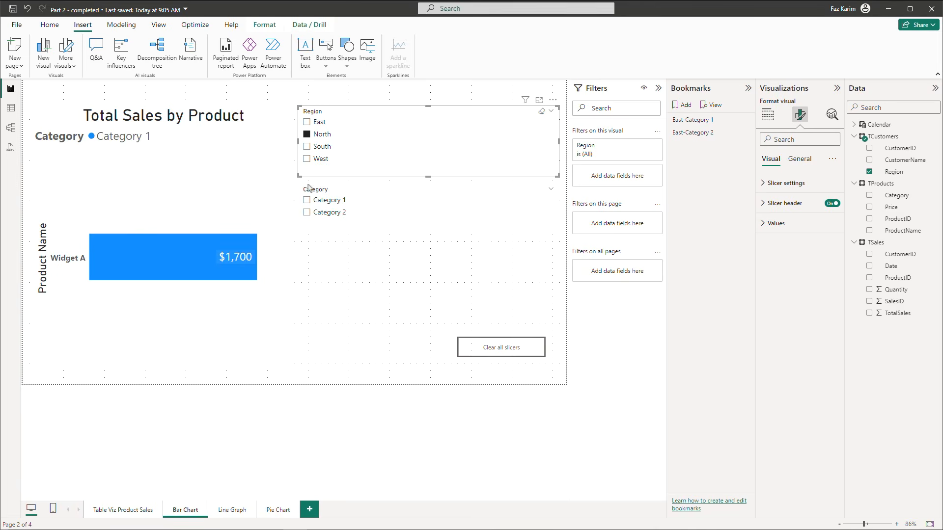
{"action": "left_click", "coordinate": [307, 200]}
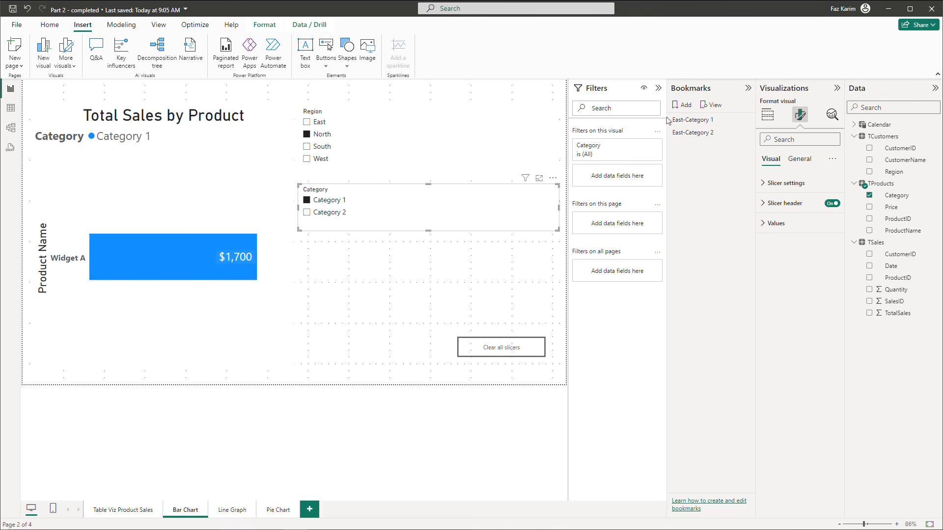
{"action": "left_click", "coordinate": [681, 106]}
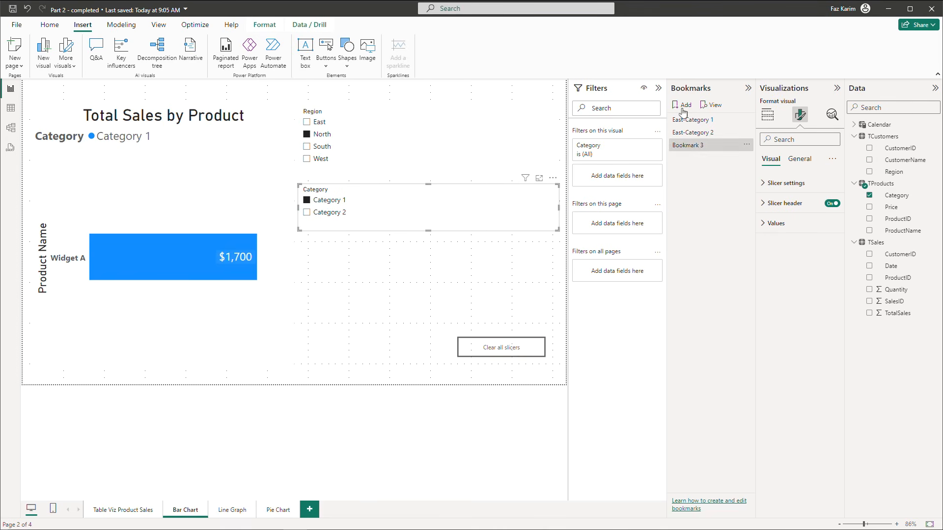
Rename the third bookmark as North-C1.
{"action": "left_click", "coordinate": [746, 145]}
{"action": "left_click", "coordinate": [769, 156]}
{"action": "left_click", "coordinate": [747, 145]}
{"action": "left_click", "coordinate": [764, 163]}
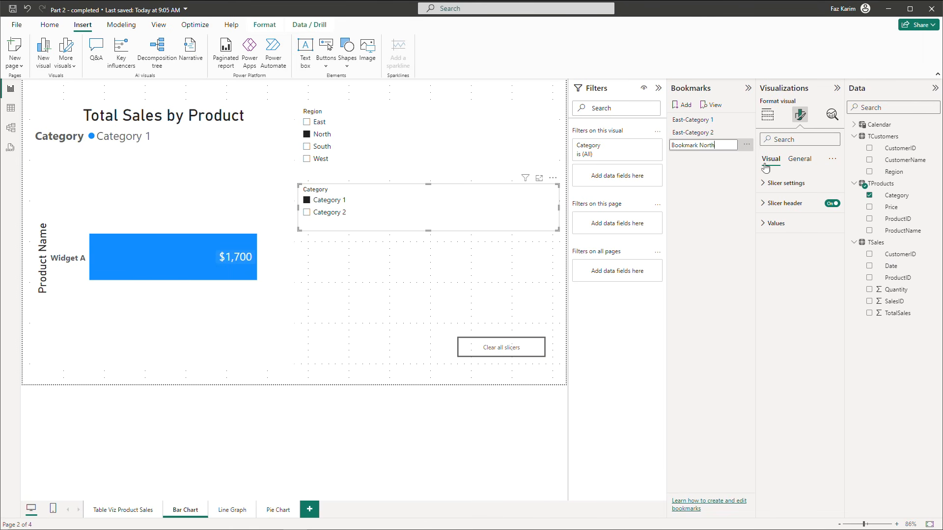
{"action": "key", "text": "Return"}
Add a fourth bookmark, and update it with the slicers set to North and Category 2.
{"action": "left_click", "coordinate": [686, 107]}
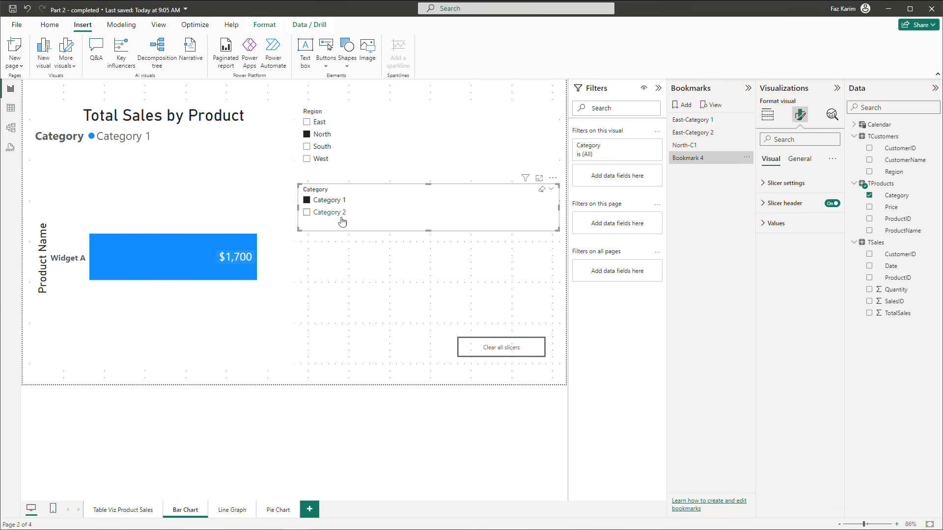
{"action": "left_click", "coordinate": [308, 213]}
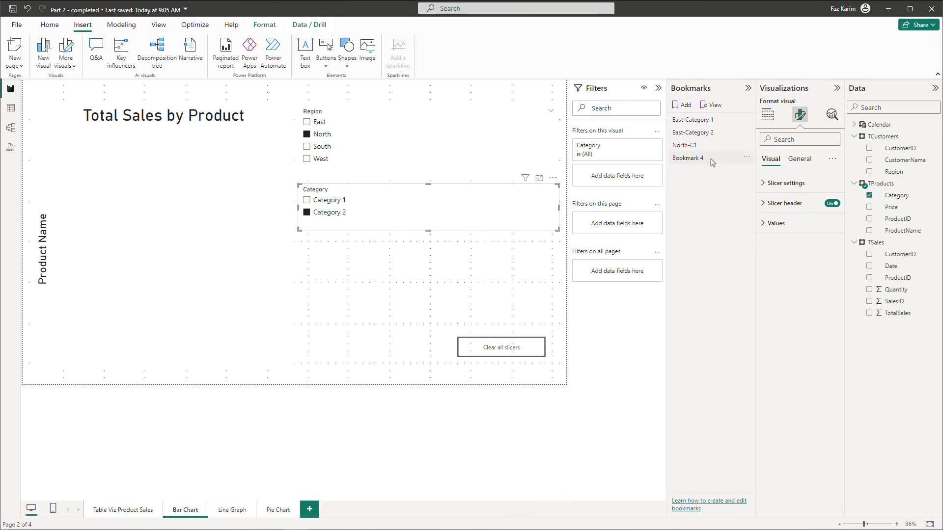
{"action": "left_click", "coordinate": [746, 158]}
{"action": "left_click", "coordinate": [757, 163]}
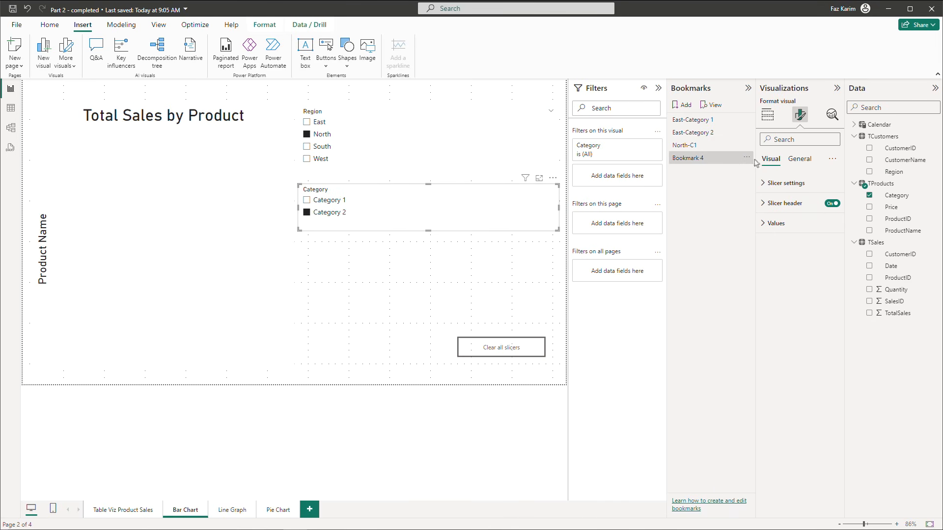
Rename the fourth bookmark as North-C2.
{"action": "left_click", "coordinate": [747, 157]}
{"action": "left_click", "coordinate": [769, 177]}
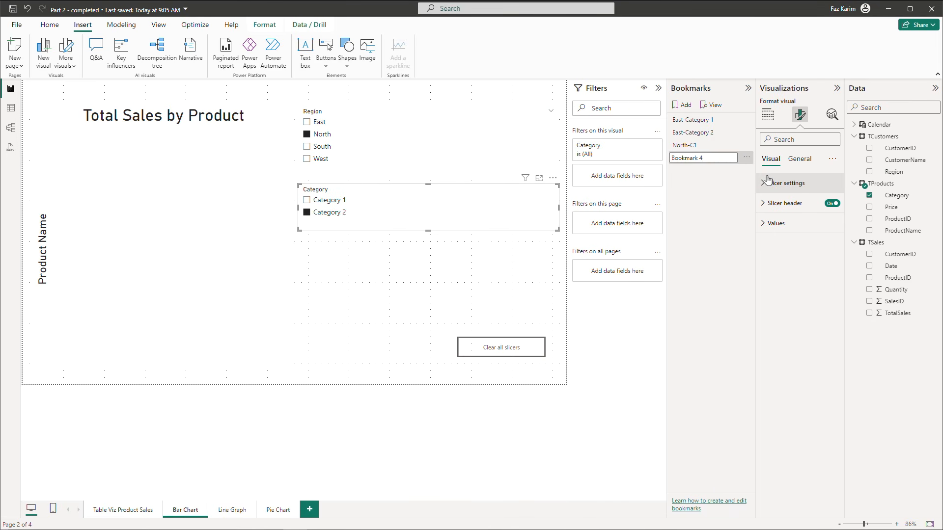
{"action": "key", "text": "BackSpace"}
{"action": "key", "text": "BackSpace"}
{"action": "key", "text": "BackSpace"}
{"action": "key", "text": "BackSpace"}
{"action": "key", "text": "BackSpace"}
{"action": "key", "text": "BackSpace"}
{"action": "key", "text": "BackSpace"}
{"action": "key", "text": "BackSpace"}
Add a fifth bookmark with the slicers set to South and Category 1.
{"action": "left_click", "coordinate": [306, 147]}
{"action": "left_click", "coordinate": [307, 200]}
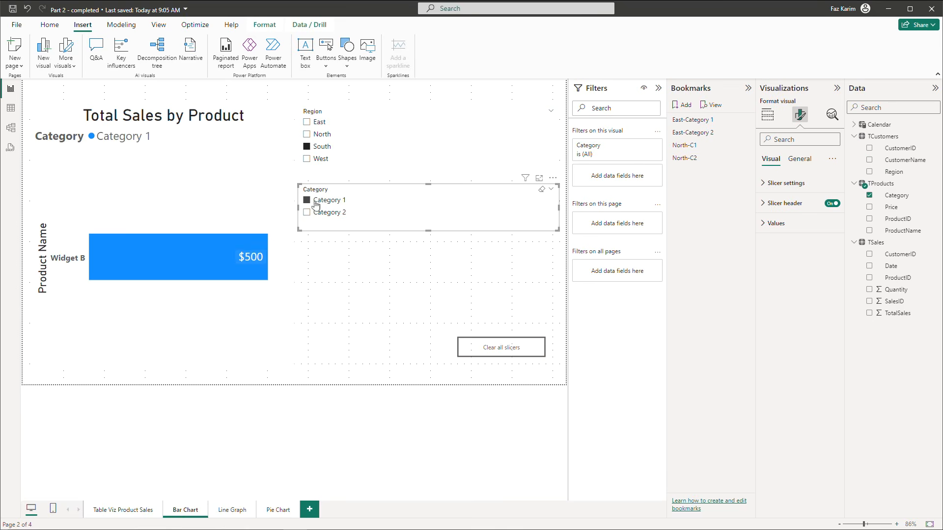
{"action": "left_click", "coordinate": [684, 109]}
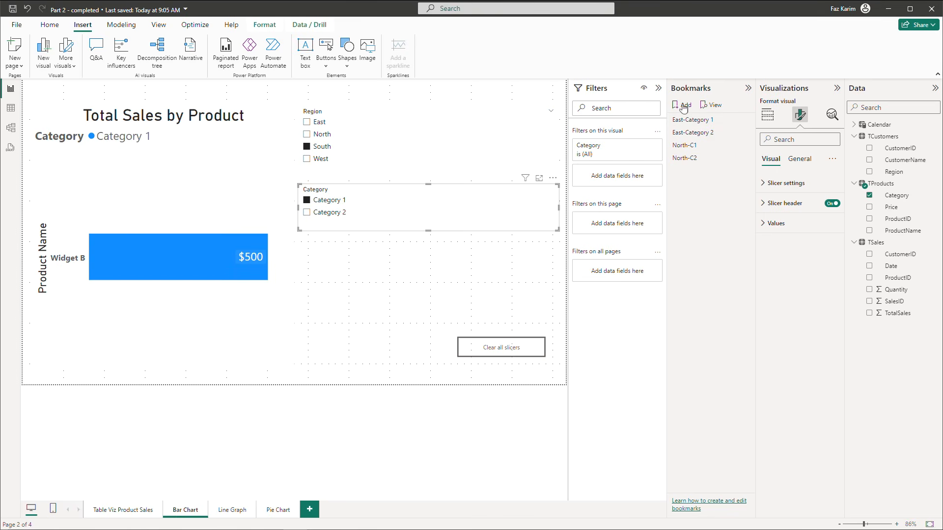
Rename the fifth bookmark as South-C1.
{"action": "left_click", "coordinate": [747, 175]}
{"action": "left_click", "coordinate": [747, 176]}
{"action": "left_click", "coordinate": [747, 176]}
{"action": "left_click", "coordinate": [765, 190]}
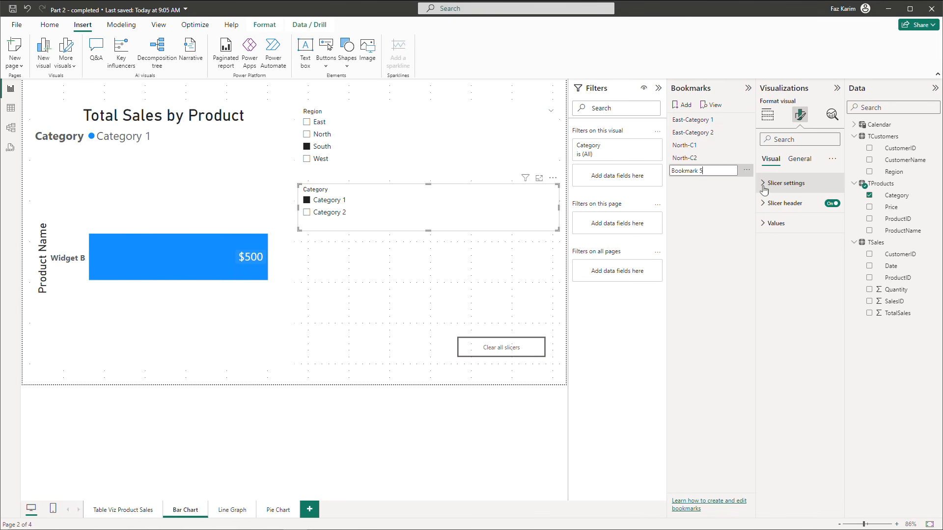
{"action": "key", "text": "BackSpace"}
{"action": "key", "text": "BackSpace"}
{"action": "key", "text": "BackSpace"}
{"action": "key", "text": "BackSpace"}
{"action": "key", "text": "BackSpace"}
{"action": "key", "text": "BackSpace"}
{"action": "key", "text": "BackSpace"}
{"action": "key", "text": "BackSpace"}
{"action": "type", "text": "South-C1"}
{"action": "key", "text": "Return"}
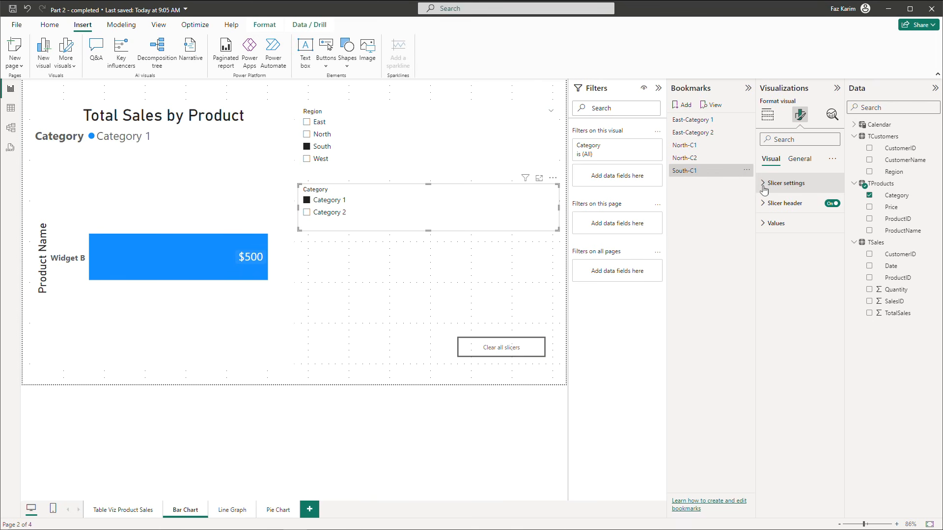
Add a sixth bookmark with the slicers set to South and Category 2, and rename it as South-C2.
{"action": "left_click", "coordinate": [311, 213]}
{"action": "left_click", "coordinate": [682, 105]}
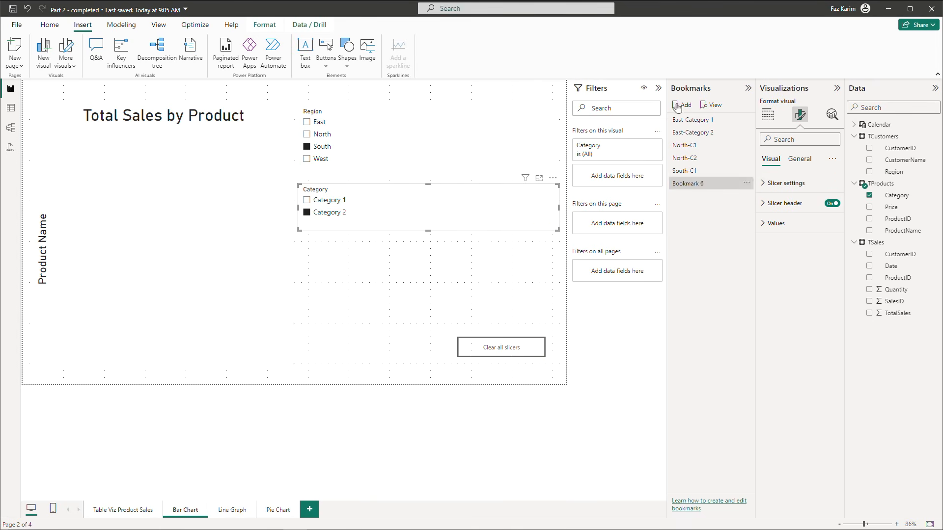
{"action": "left_click", "coordinate": [747, 183]}
{"action": "left_click", "coordinate": [747, 183]}
{"action": "left_click", "coordinate": [748, 184]}
{"action": "left_click", "coordinate": [762, 200]}
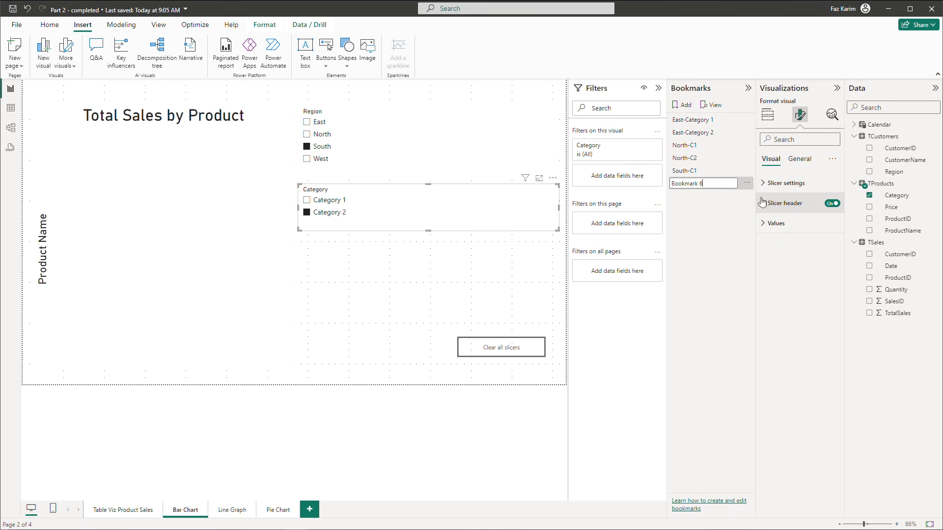
{"action": "key", "text": "BackSpace"}
{"action": "key", "text": "BackSpace"}
{"action": "key", "text": "BackSpace"}
{"action": "key", "text": "BackSpace"}
{"action": "key", "text": "BackSpace"}
{"action": "key", "text": "BackSpace"}
{"action": "key", "text": "BackSpace"}
{"action": "key", "text": "BackSpace"}
{"action": "key", "text": "Return"}
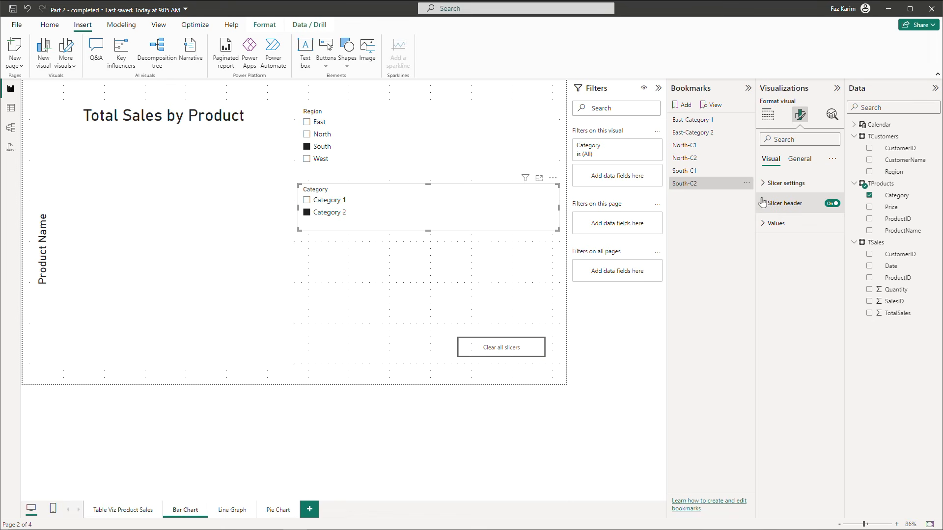
Add a seventh bookmark with the slicers set to West and Category 1.
{"action": "left_click", "coordinate": [307, 160]}
{"action": "left_click", "coordinate": [307, 201]}
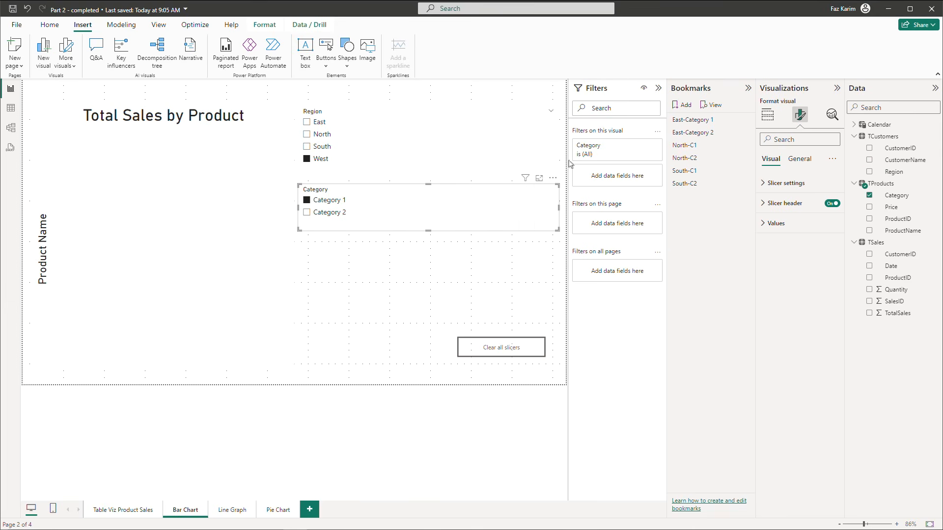
{"action": "left_click", "coordinate": [682, 105]}
{"action": "left_click", "coordinate": [747, 196]}
{"action": "left_click", "coordinate": [752, 210]}
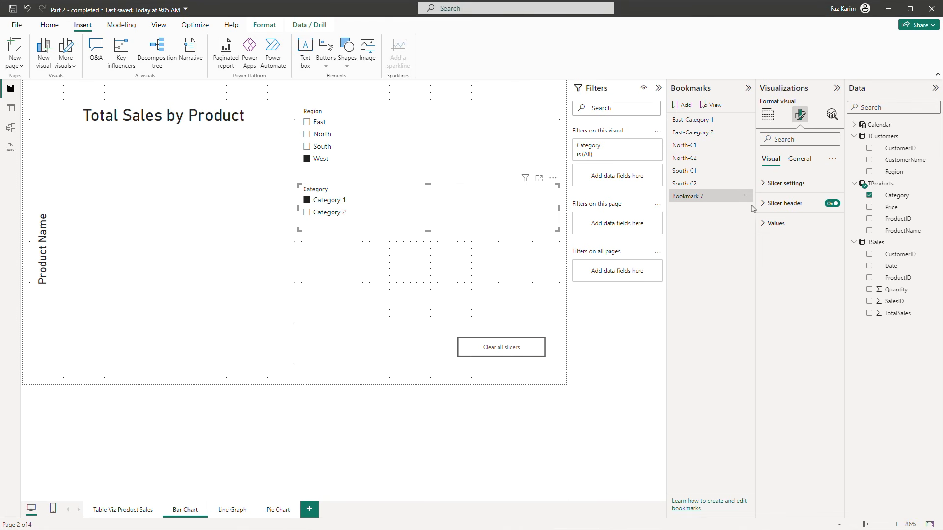
Rename the seventh bookmark as West - C1.
{"action": "left_click", "coordinate": [746, 196]}
{"action": "left_click", "coordinate": [767, 213]}
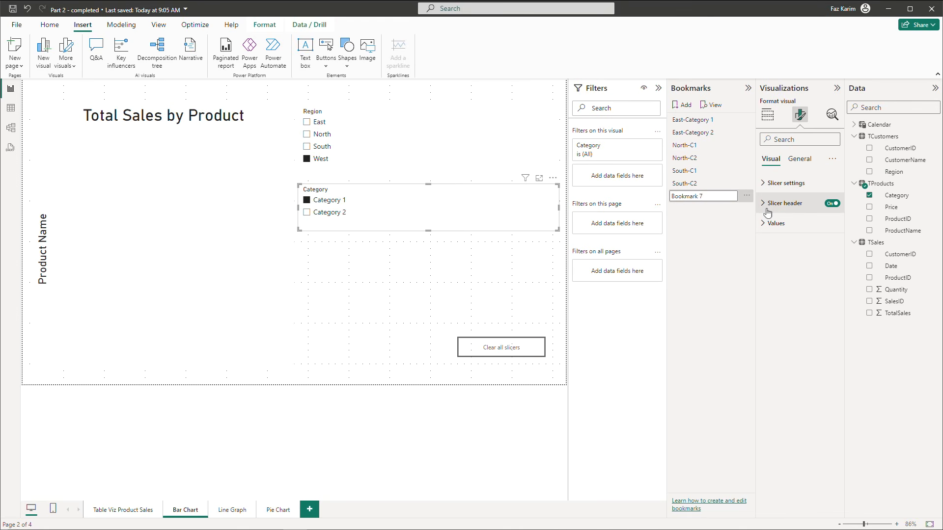
{"action": "key", "text": "BackSpace"}
{"action": "key", "text": "BackSpace"}
{"action": "key", "text": "BackSpace"}
{"action": "key", "text": "BackSpace"}
{"action": "key", "text": "BackSpace"}
{"action": "key", "text": "BackSpace"}
{"action": "key", "text": "BackSpace"}
{"action": "key", "text": "BackSpace"}
{"action": "type", "text": "West - C1"}
{"action": "key", "text": "Return"}
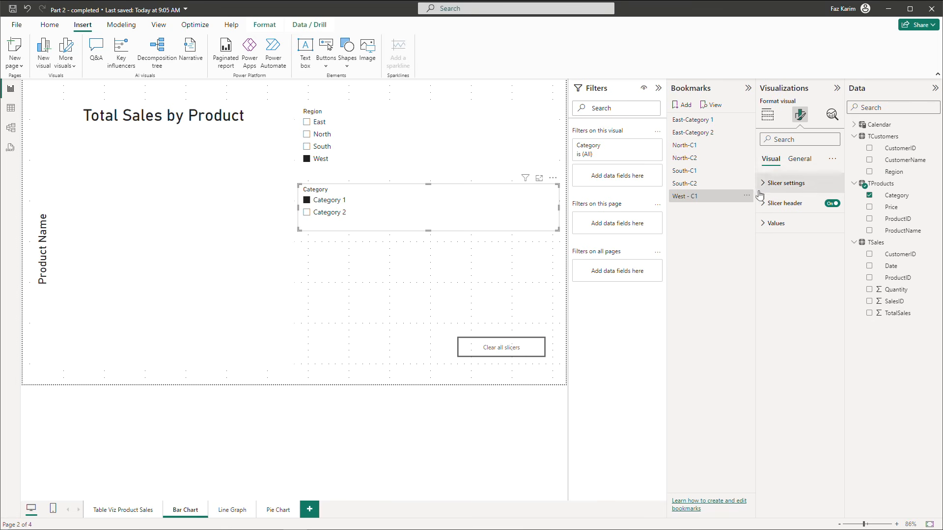
Add an eighth bookmark with the slicers set to West and Category 2.
{"action": "left_click", "coordinate": [307, 212]}
{"action": "left_click", "coordinate": [682, 105]}
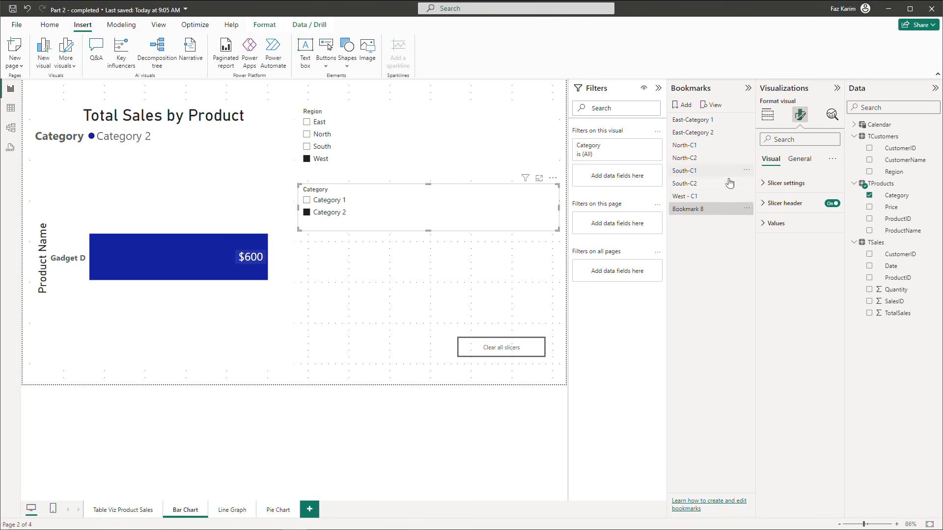
{"action": "left_click", "coordinate": [747, 209]}
{"action": "left_click", "coordinate": [771, 217]}
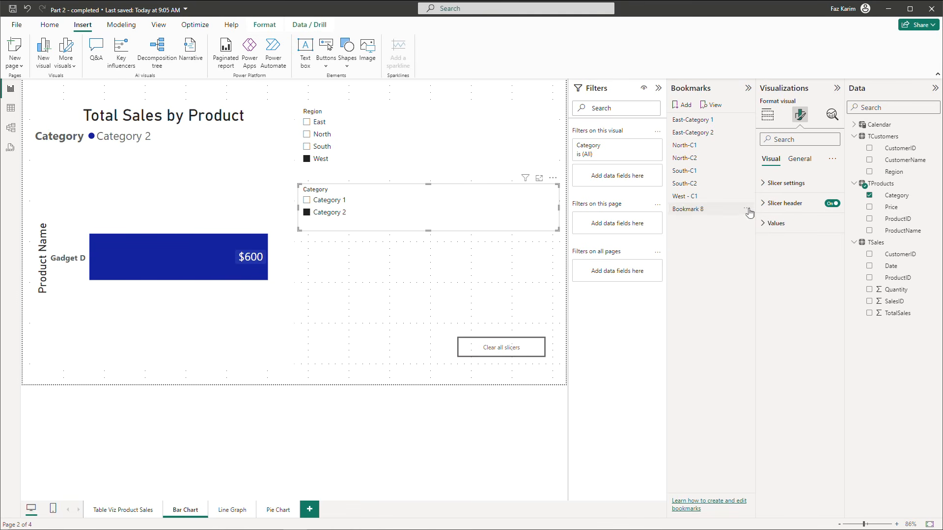
Rename the eighth bookmark as West - C2.
{"action": "left_click", "coordinate": [747, 209]}
{"action": "left_click", "coordinate": [765, 229]}
{"action": "key", "text": "BackSpace"}
{"action": "key", "text": "BackSpace"}
{"action": "key", "text": "BackSpace"}
{"action": "key", "text": "BackSpace"}
{"action": "key", "text": "BackSpace"}
{"action": "key", "text": "BackSpace"}
{"action": "key", "text": "BackSpace"}
{"action": "key", "text": "BackSpace"}
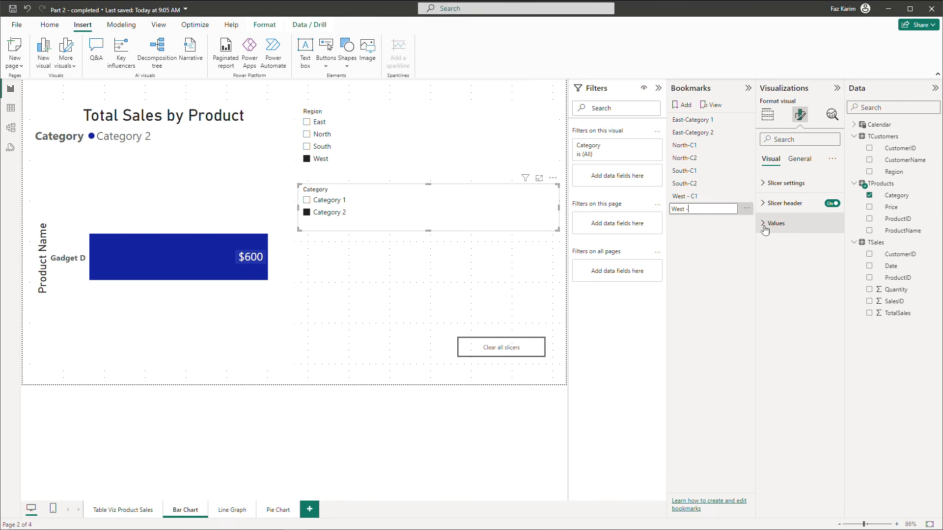
{"action": "type", "text": "West - C2"}
{"action": "key", "text": "Return"}
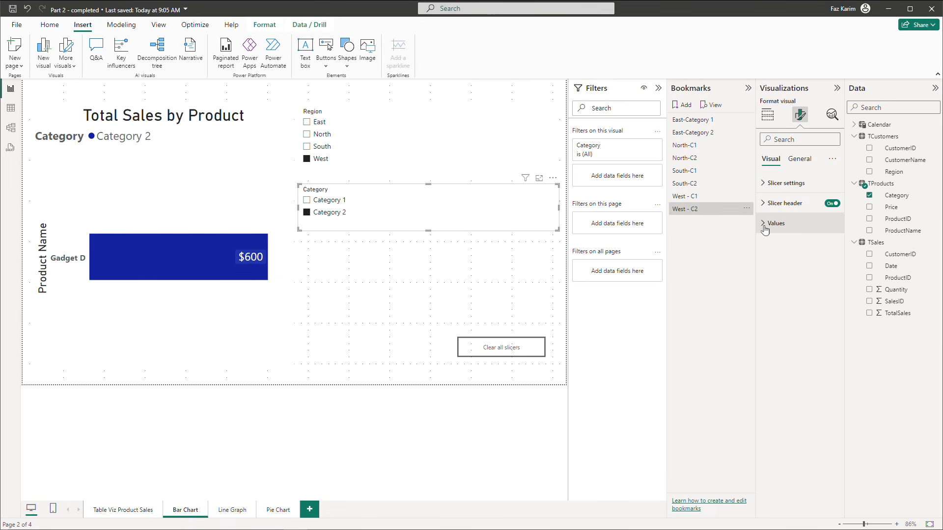
Test all eight bookmarks in order, from East-Category 1 to West - C2, checking the slicers and bar chart.
{"action": "left_click", "coordinate": [477, 280]}
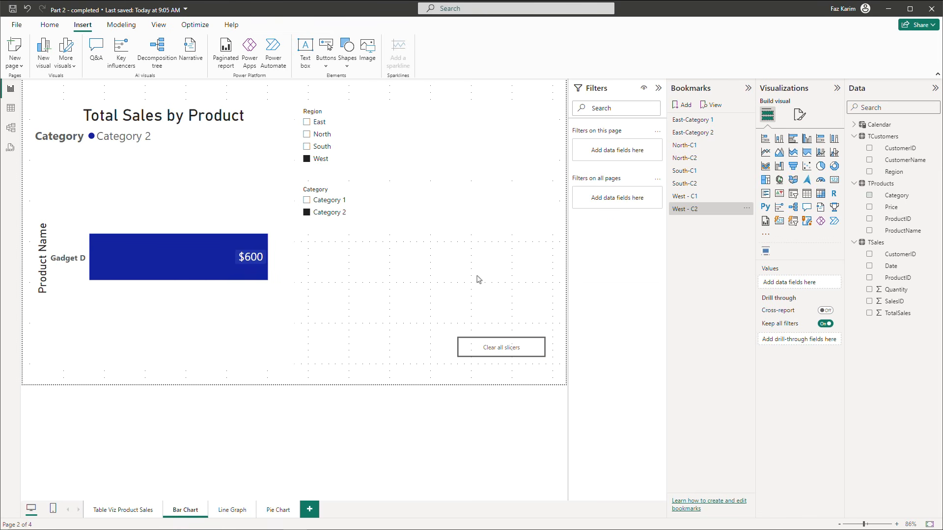
{"action": "left_click", "coordinate": [703, 122]}
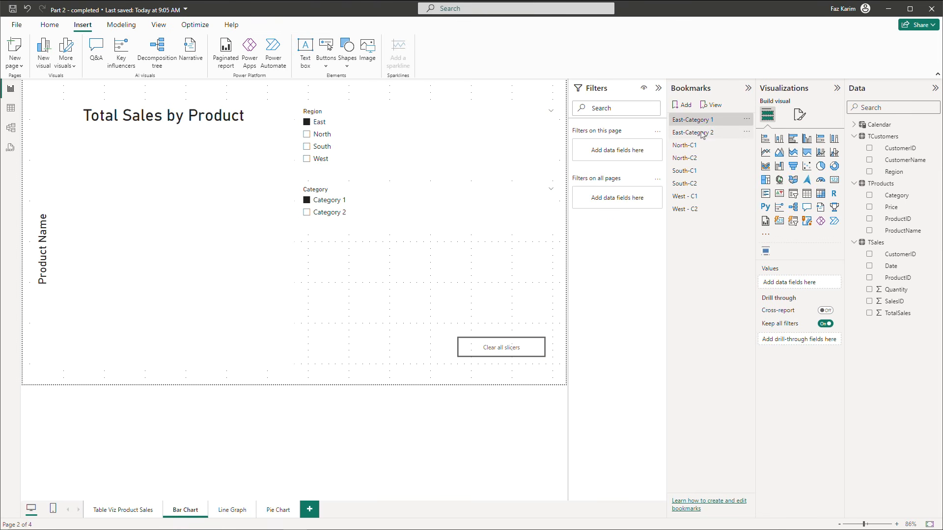
{"action": "left_click", "coordinate": [704, 134]}
{"action": "left_click", "coordinate": [702, 146]}
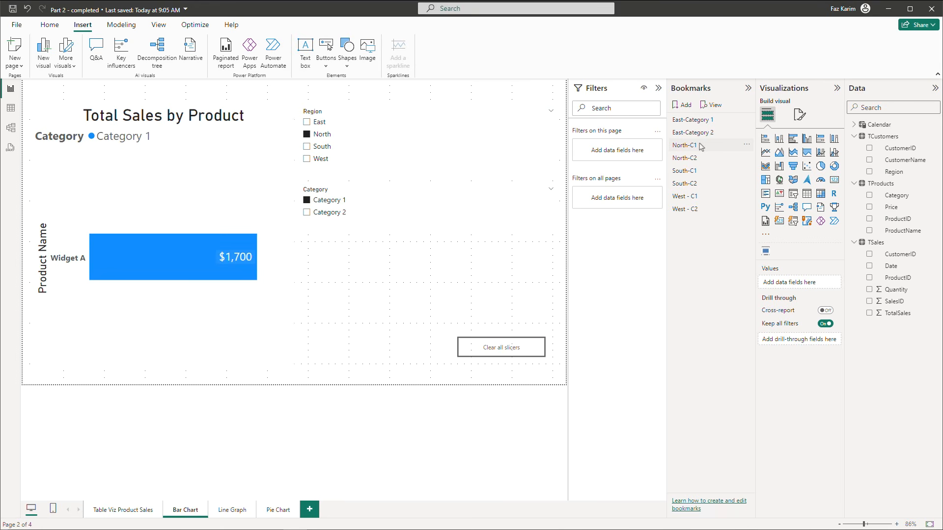
{"action": "left_click", "coordinate": [701, 159]}
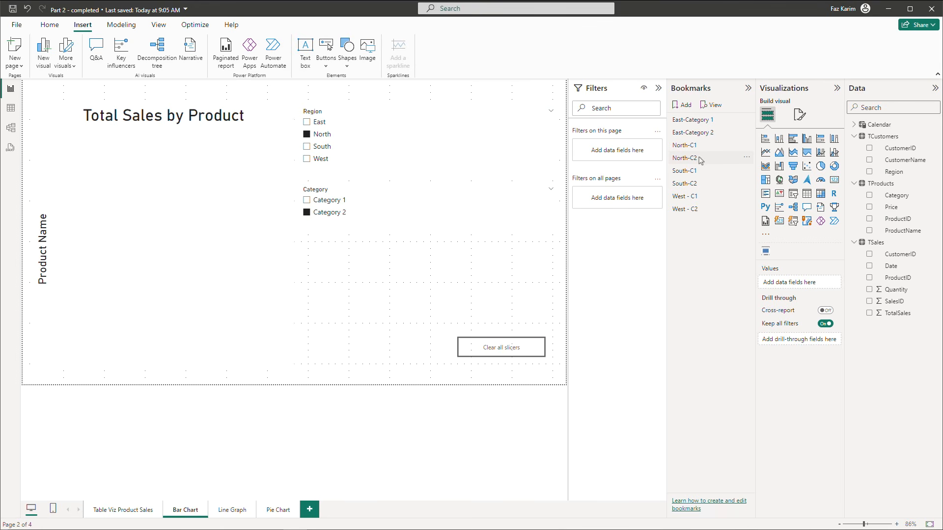
{"action": "left_click", "coordinate": [700, 172]}
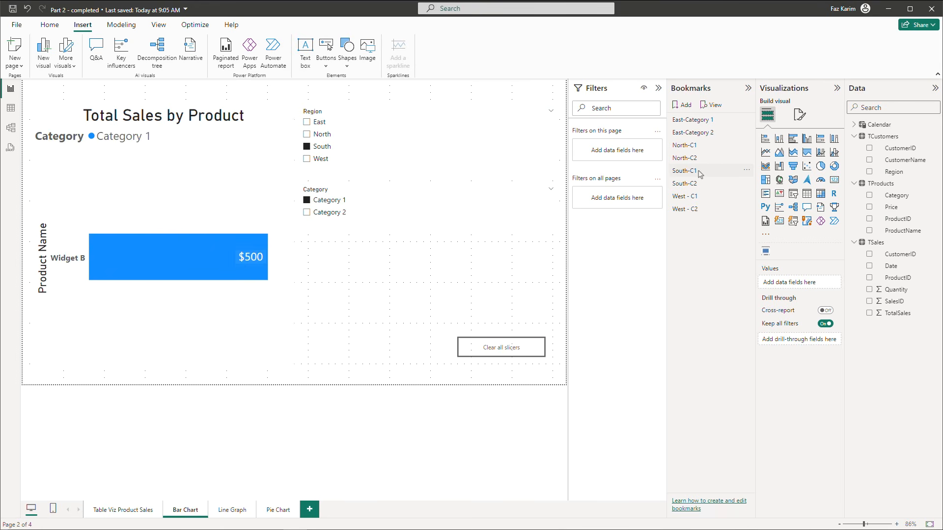
{"action": "left_click", "coordinate": [700, 185]}
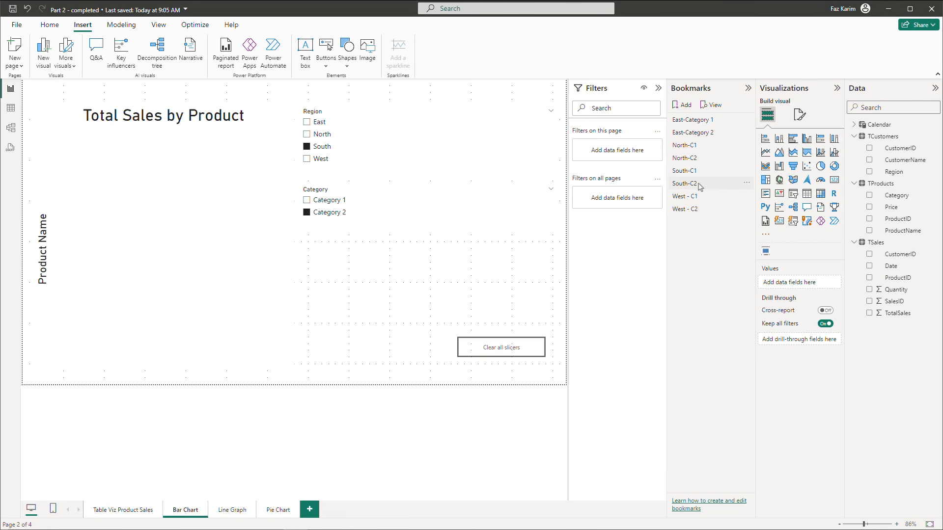
{"action": "left_click", "coordinate": [701, 196]}
{"action": "left_click", "coordinate": [701, 210]}
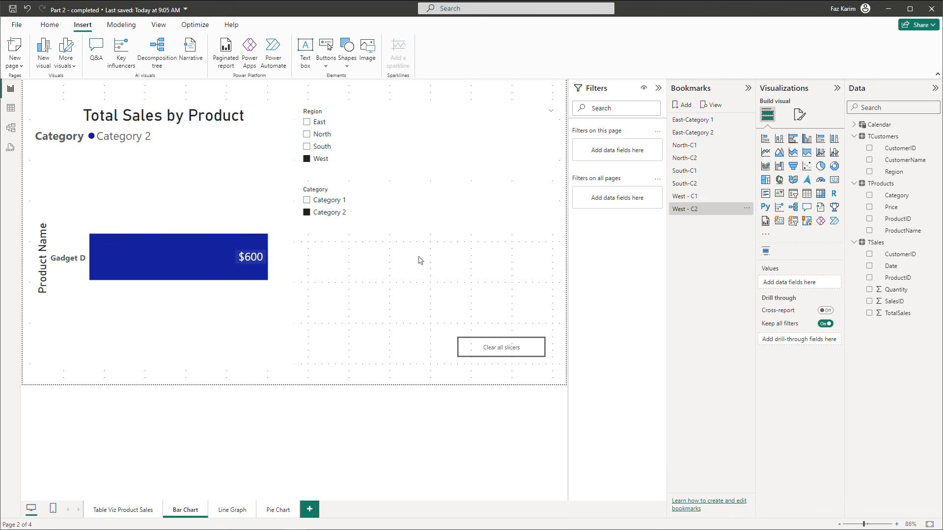
Insert a blank button and place it just below the Category slicer.
{"action": "left_click", "coordinate": [327, 64]}
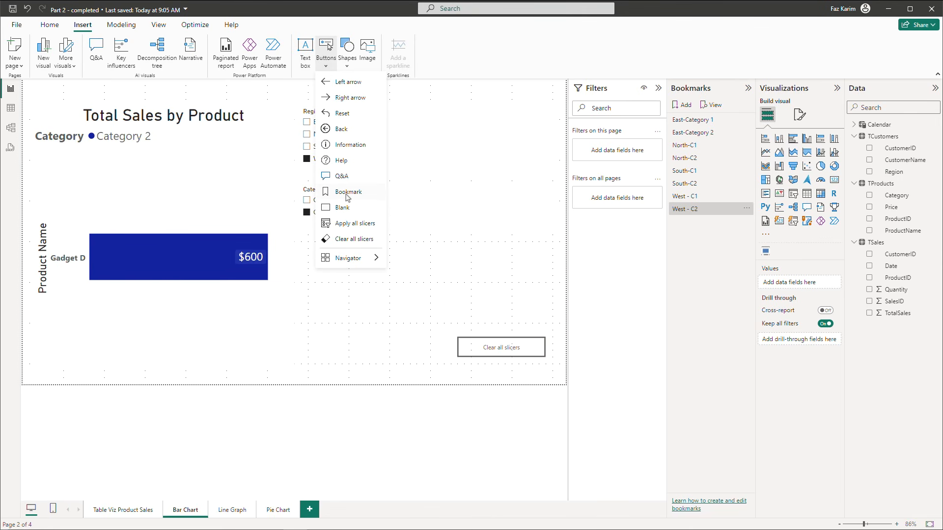
{"action": "left_click", "coordinate": [345, 208]}
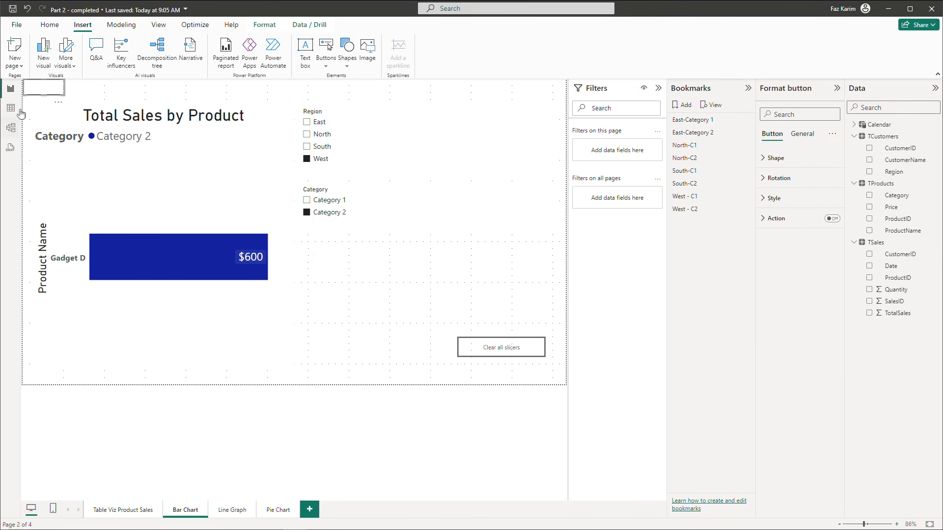
{"action": "left_click_drag", "start_coordinate": [40, 87], "coordinate": [324, 259]}
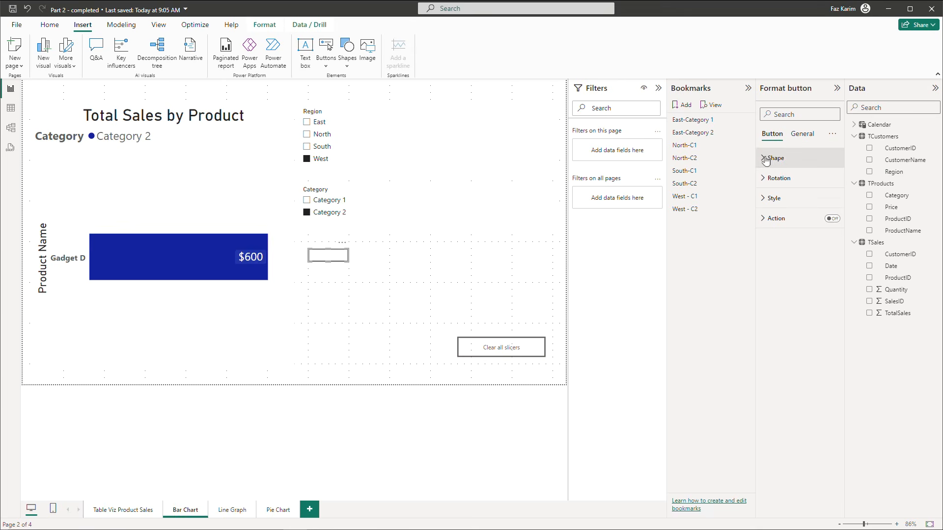
Turn on the blank button's action, with type Bookmark and the East-Category 1 bookmark as its target.
{"action": "left_click", "coordinate": [780, 221]}
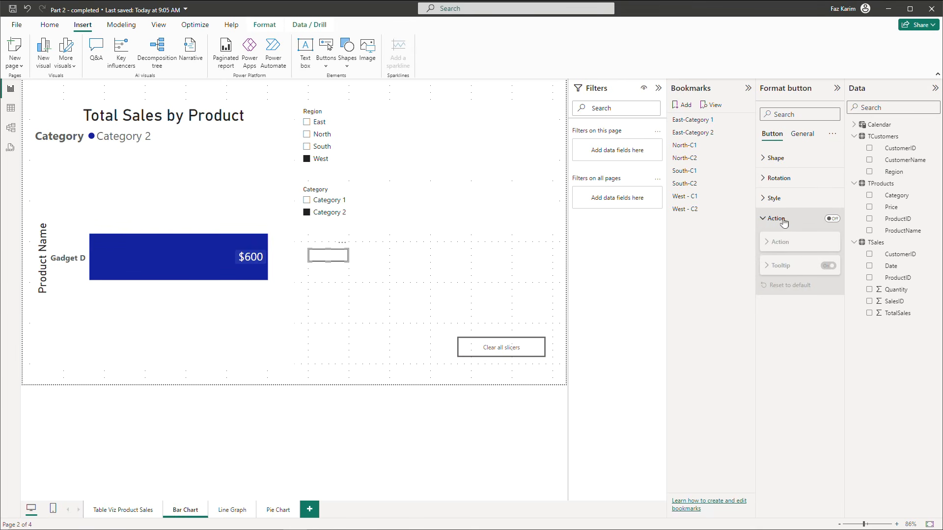
{"action": "left_click", "coordinate": [832, 218]}
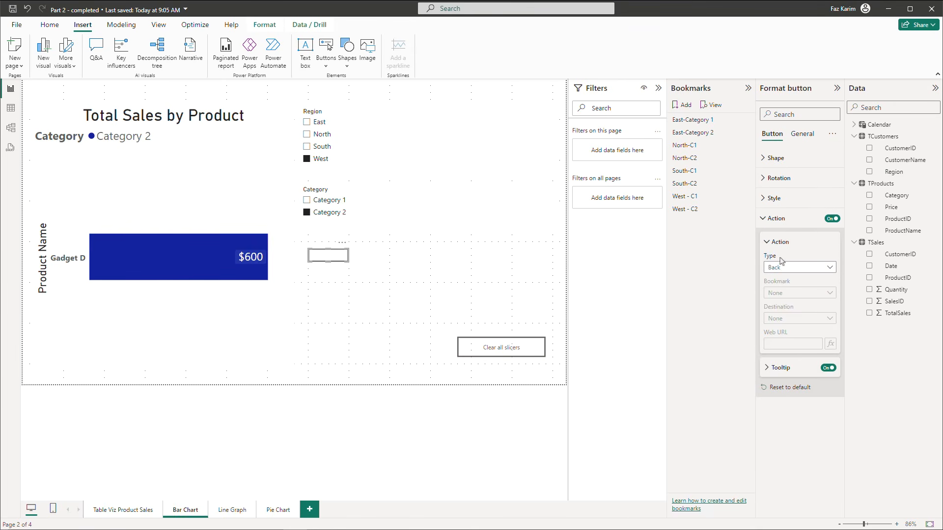
{"action": "left_click", "coordinate": [773, 268]}
{"action": "left_click", "coordinate": [774, 292]}
{"action": "left_click", "coordinate": [775, 293]}
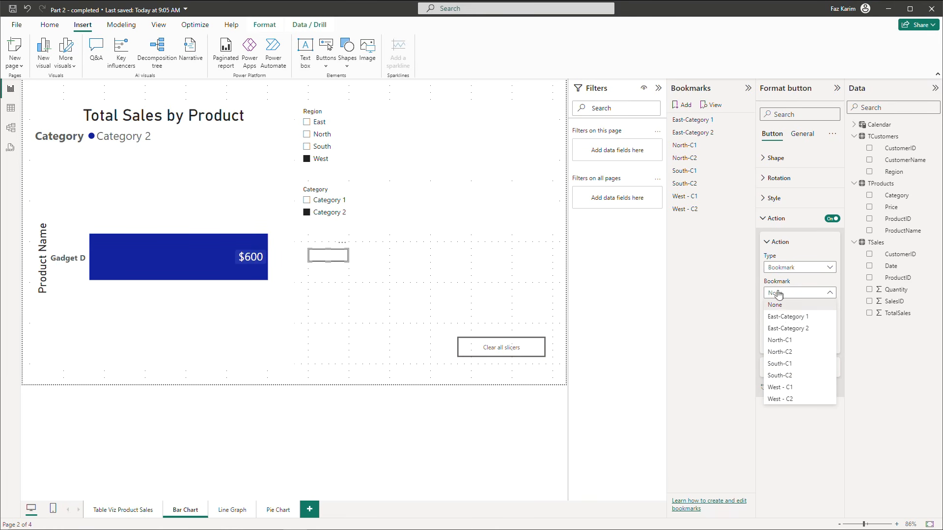
{"action": "left_click", "coordinate": [788, 317]}
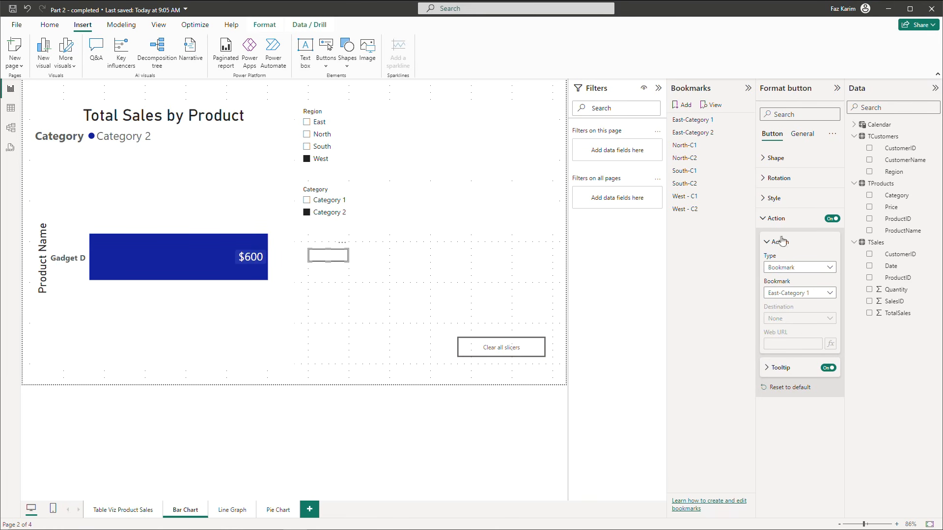
Turn on the blank button's title and set its text to East-c1.
{"action": "left_click", "coordinate": [764, 160]}
{"action": "left_click", "coordinate": [764, 158]}
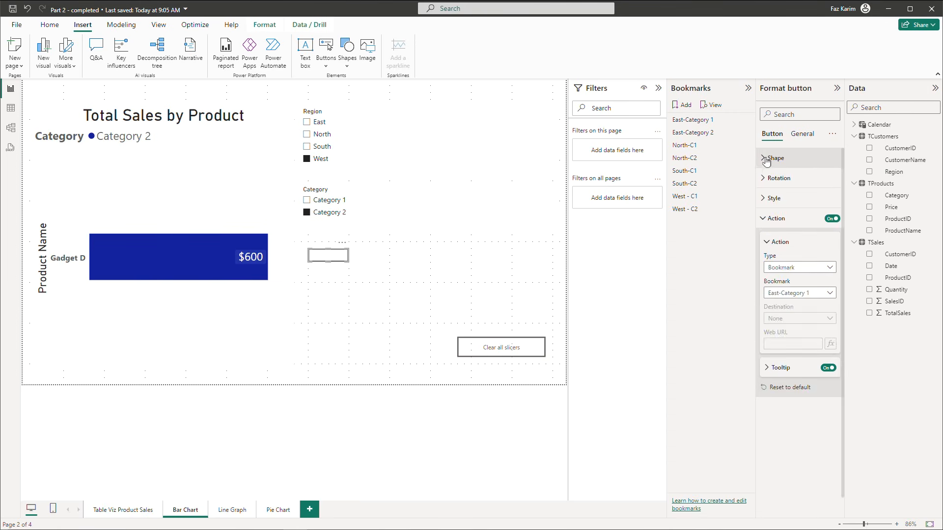
{"action": "left_click", "coordinate": [801, 134]}
{"action": "left_click", "coordinate": [764, 182]}
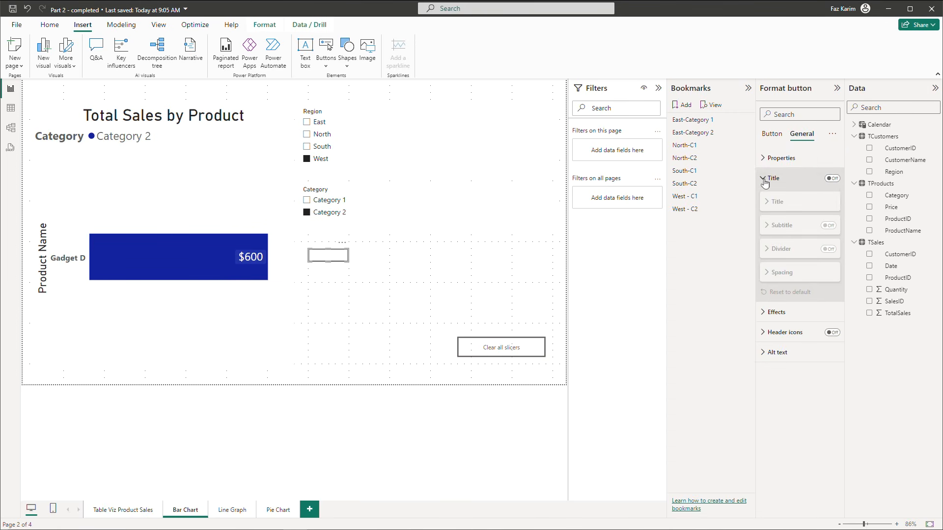
{"action": "left_click", "coordinate": [831, 178]}
{"action": "left_click", "coordinate": [781, 229]}
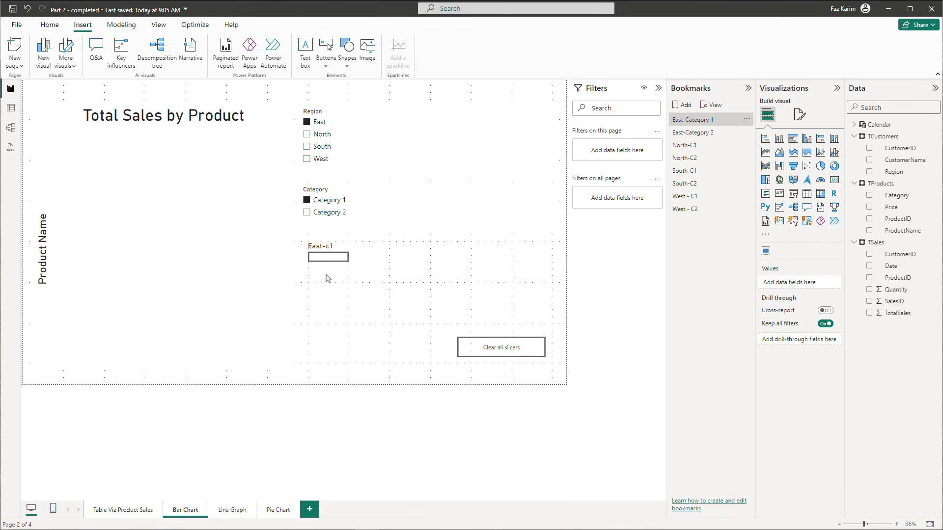
Check the East-c1 button's action settings, clear all slicers, and test the button's link to its bookmark.
{"action": "left_click", "coordinate": [341, 265]}
{"action": "left_click", "coordinate": [764, 219]}
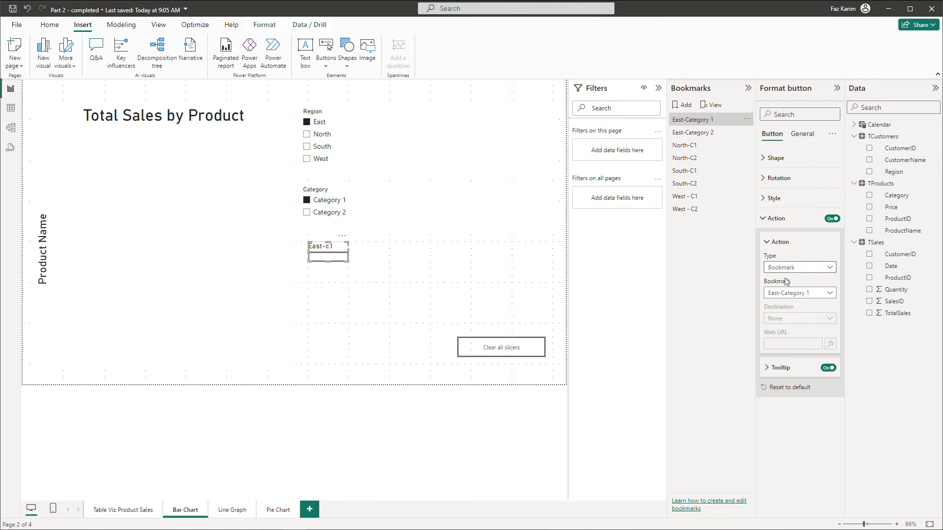
{"action": "left_click", "coordinate": [513, 350], "text": "ctrl"}
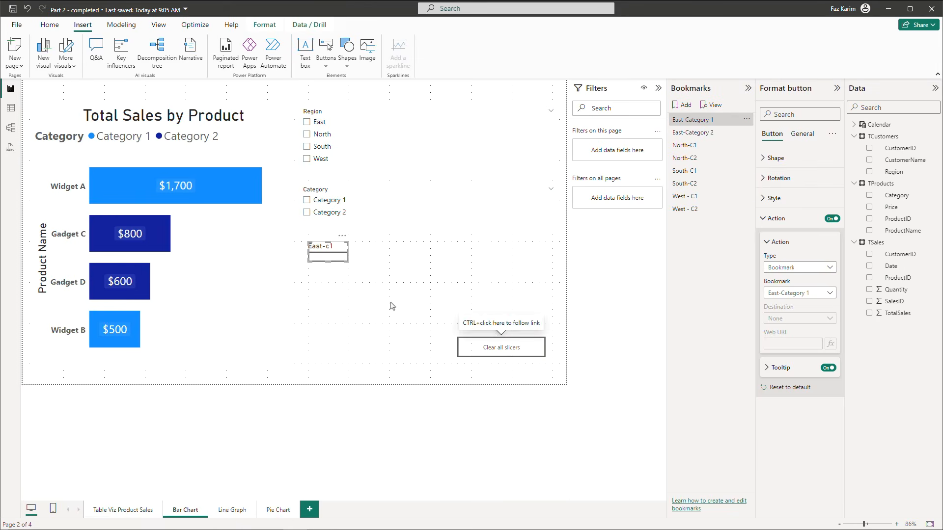
{"action": "left_click", "coordinate": [343, 280]}
{"action": "left_click", "coordinate": [328, 257], "text": "ctrl"}
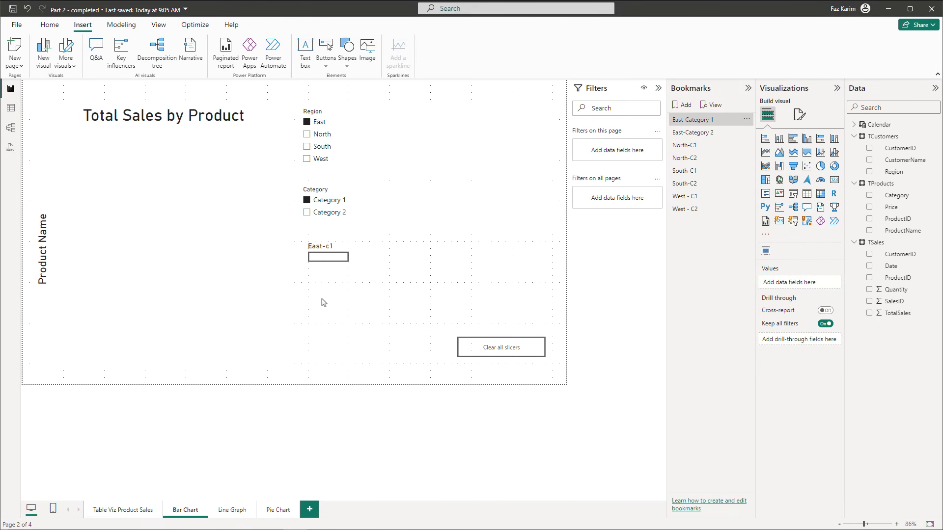
Set the East-c1 button's bookmark target to North-C1 and test the button on the page.
{"action": "left_click", "coordinate": [329, 256]}
{"action": "left_click", "coordinate": [764, 219]}
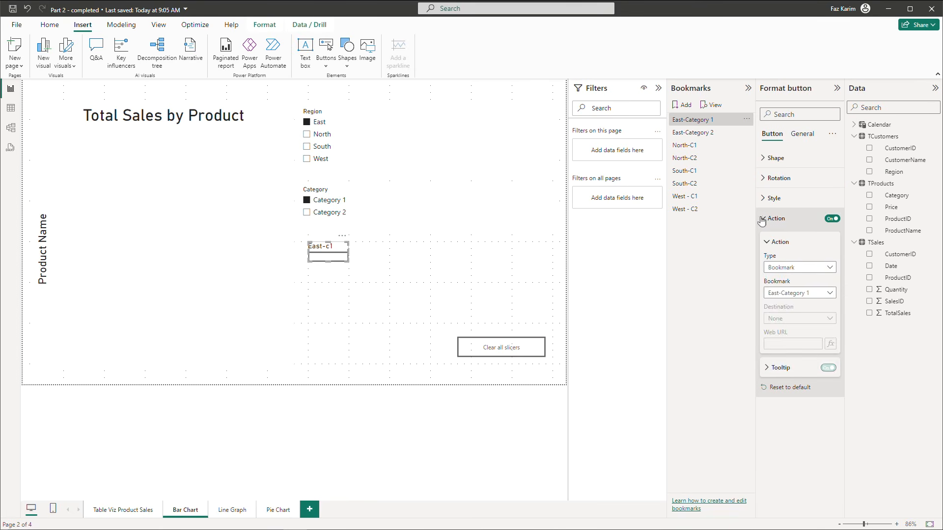
{"action": "left_click", "coordinate": [803, 271]}
{"action": "left_click", "coordinate": [799, 291]}
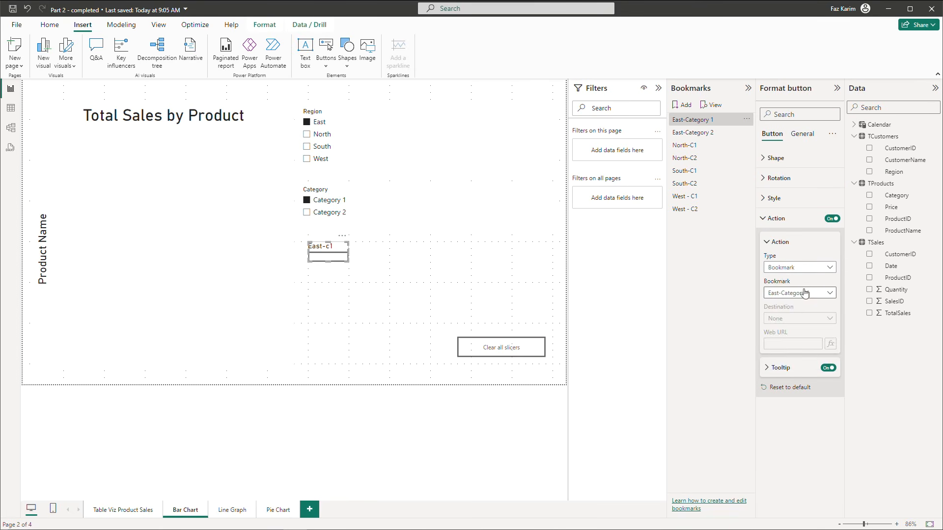
{"action": "left_click", "coordinate": [805, 295]}
{"action": "left_click", "coordinate": [794, 330]}
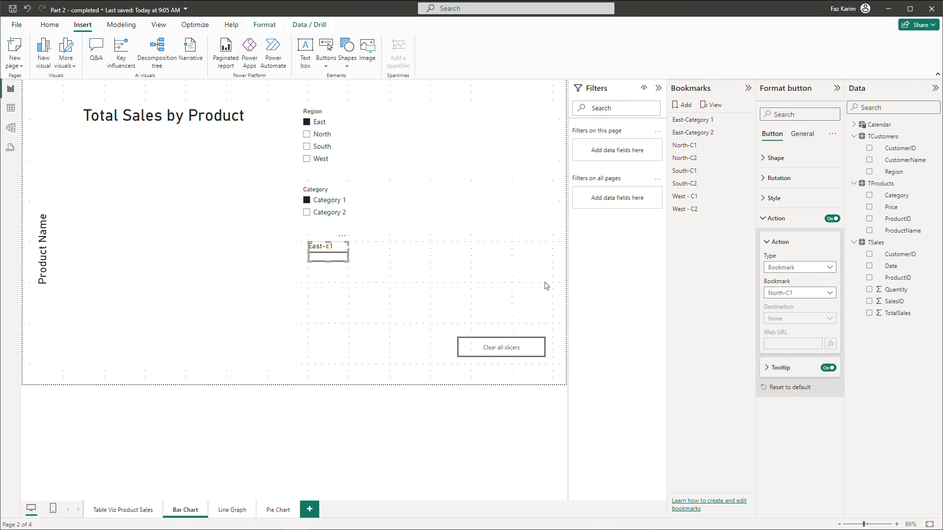
{"action": "left_click", "coordinate": [545, 287]}
{"action": "left_click", "coordinate": [327, 257], "text": "ctrl"}
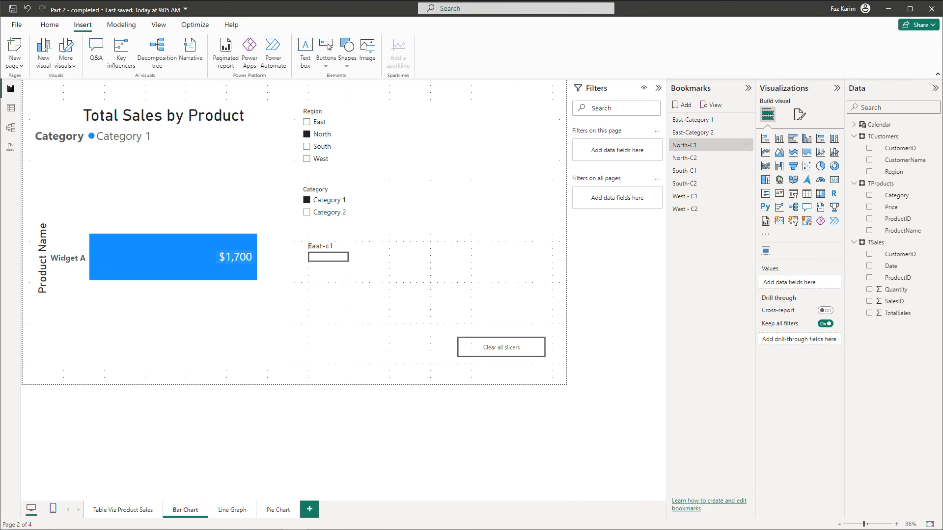
Browse the Table Viz Product Sales, Bar Chart, Line Graph and Pie Chart report pages to review their contents.
{"action": "left_click", "coordinate": [119, 511]}
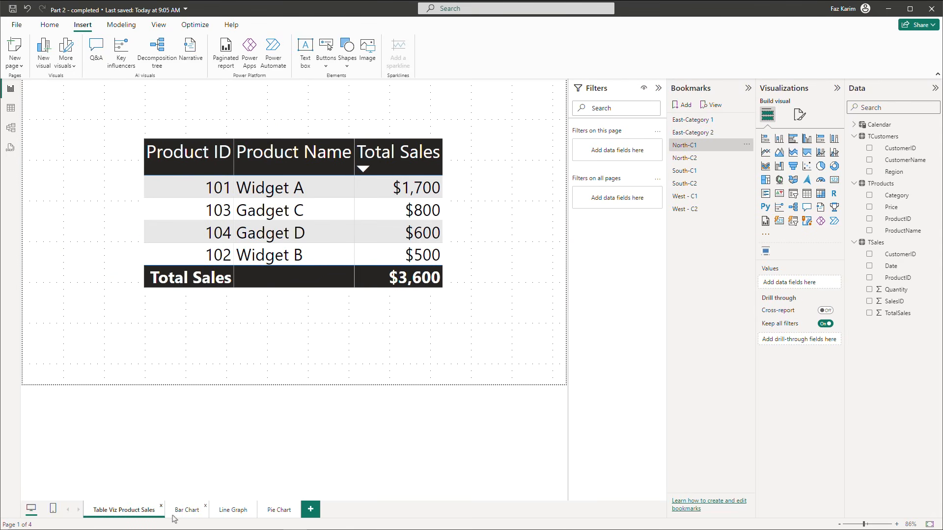
{"action": "left_click", "coordinate": [186, 510]}
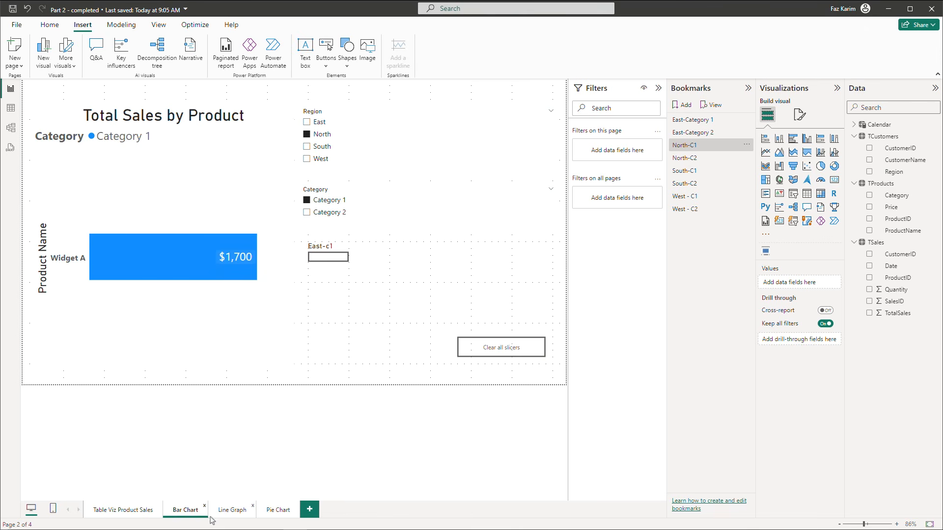
{"action": "left_click", "coordinate": [229, 513]}
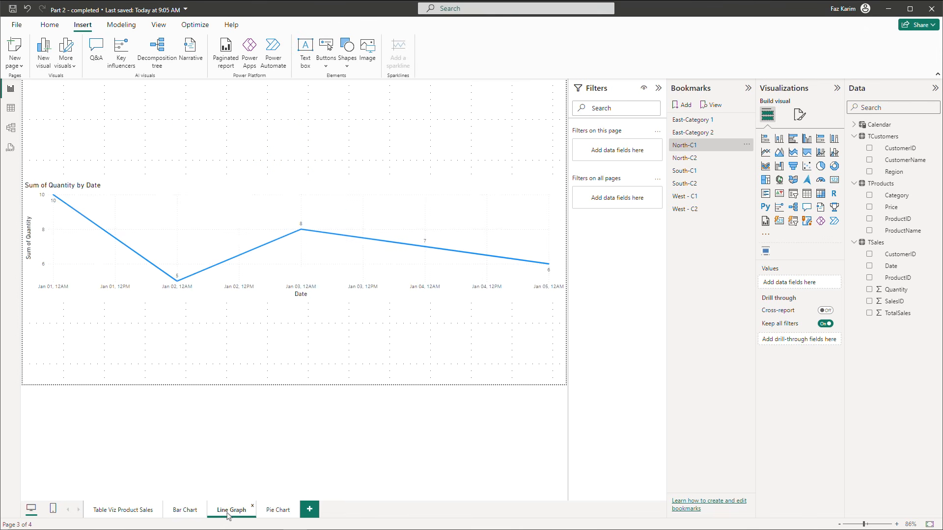
{"action": "left_click", "coordinate": [269, 511]}
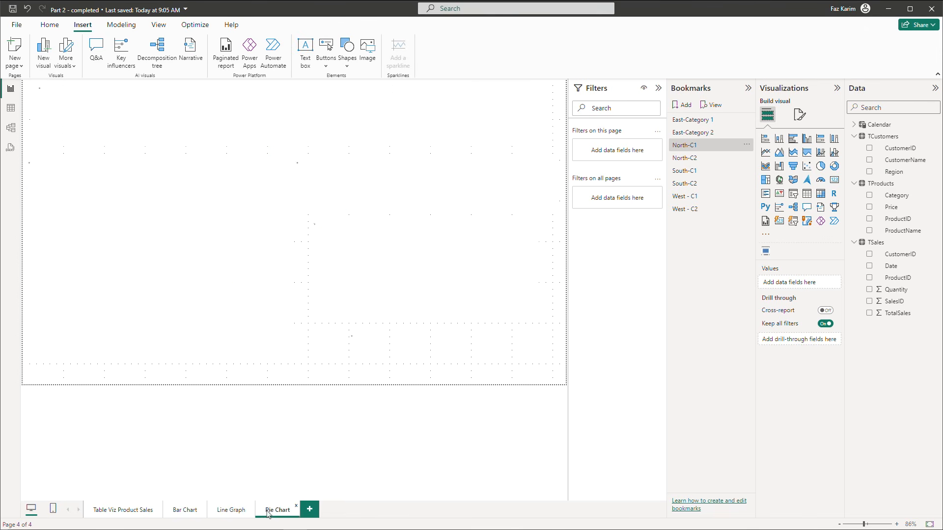
{"action": "left_click", "coordinate": [232, 513]}
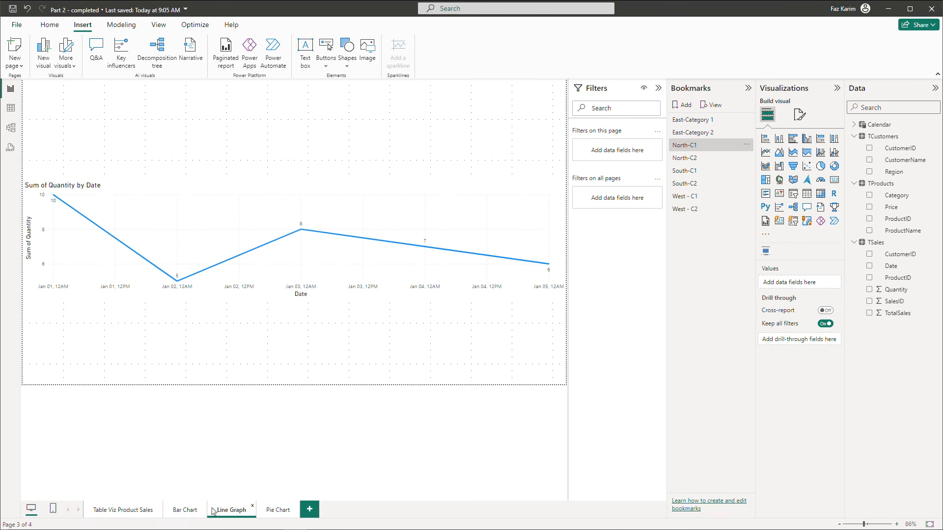
{"action": "left_click", "coordinate": [182, 513]}
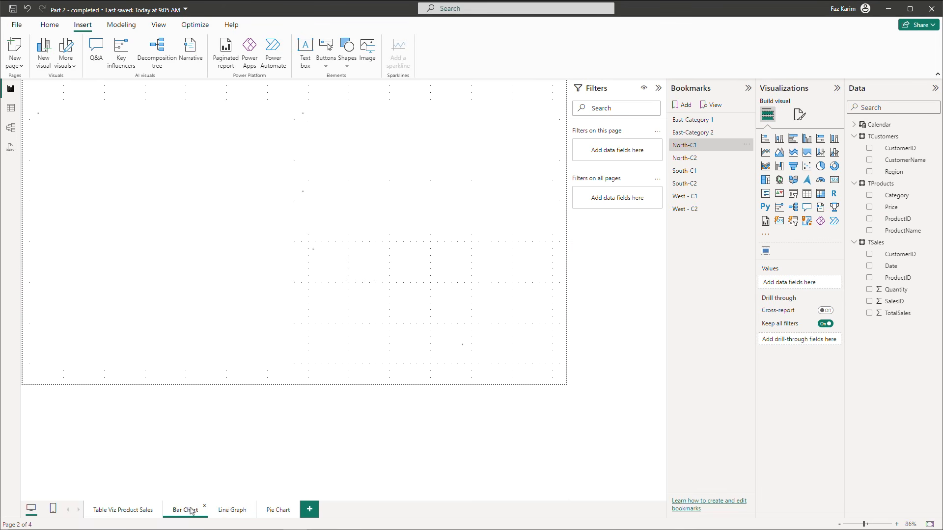
{"action": "left_click", "coordinate": [145, 513]}
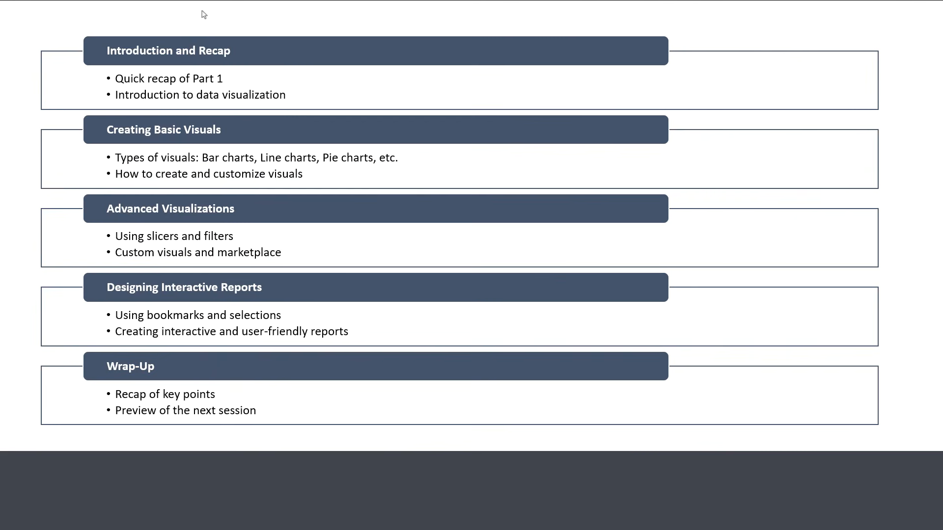
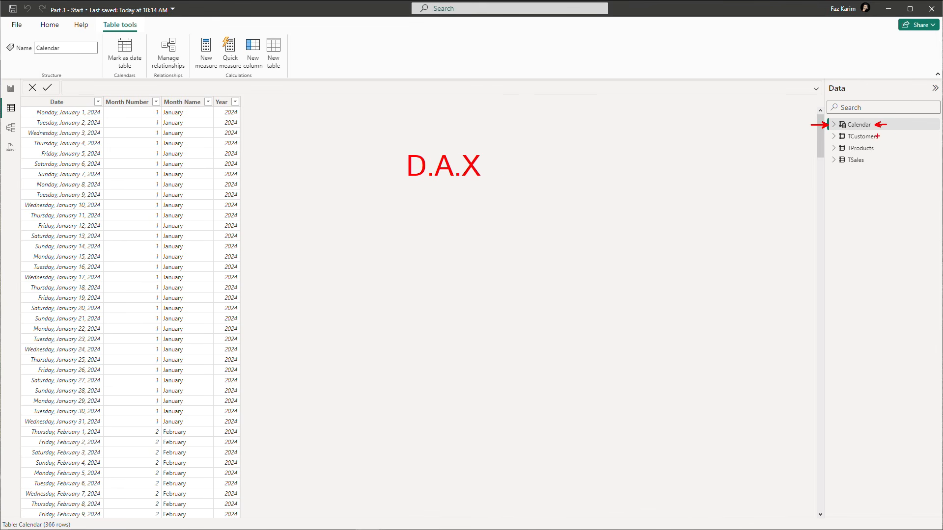
{"action": "mouse_move", "coordinate": [878, 136]}
{"action": "left_mouse_down"}
{"action": "mouse_move", "coordinate": [887, 136]}
{"action": "mouse_move", "coordinate": [820, 136]}
{"action": "left_mouse_up"}
{"action": "key", "text": "Escape"}
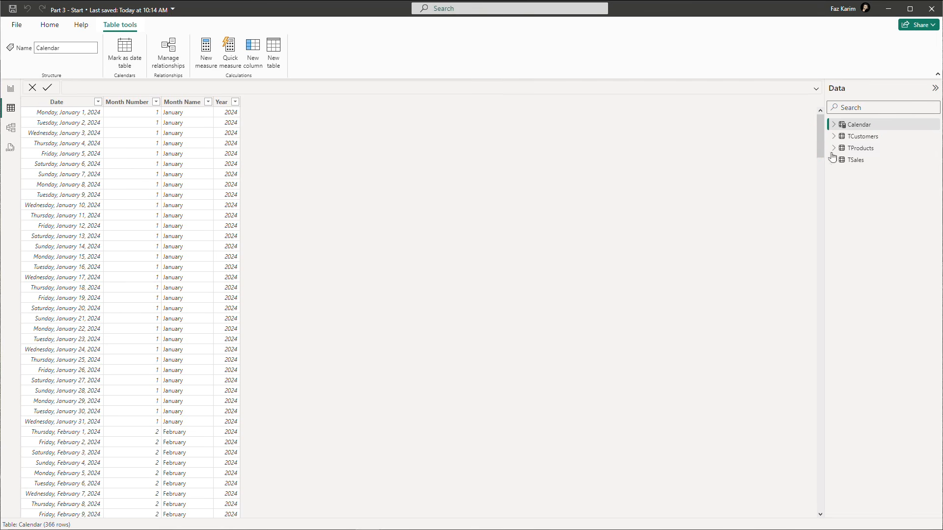
View the data in the TCustomers, TProducts and TSales tables in turn.
{"action": "left_click", "coordinate": [855, 137]}
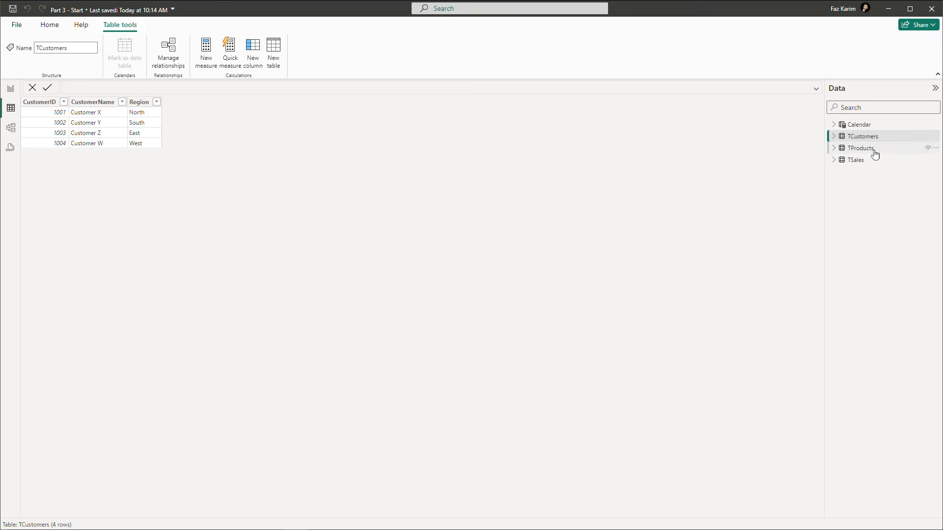
{"action": "left_click", "coordinate": [865, 149]}
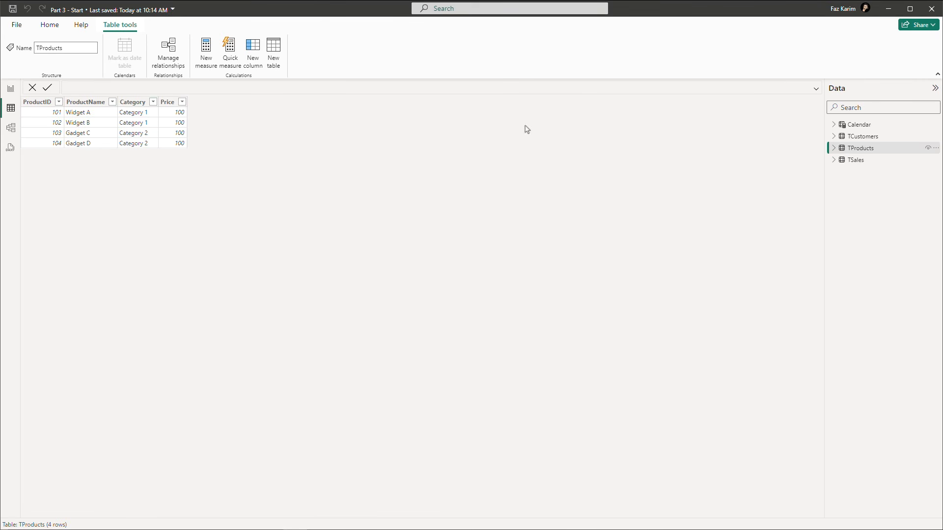
{"action": "left_click", "coordinate": [849, 160]}
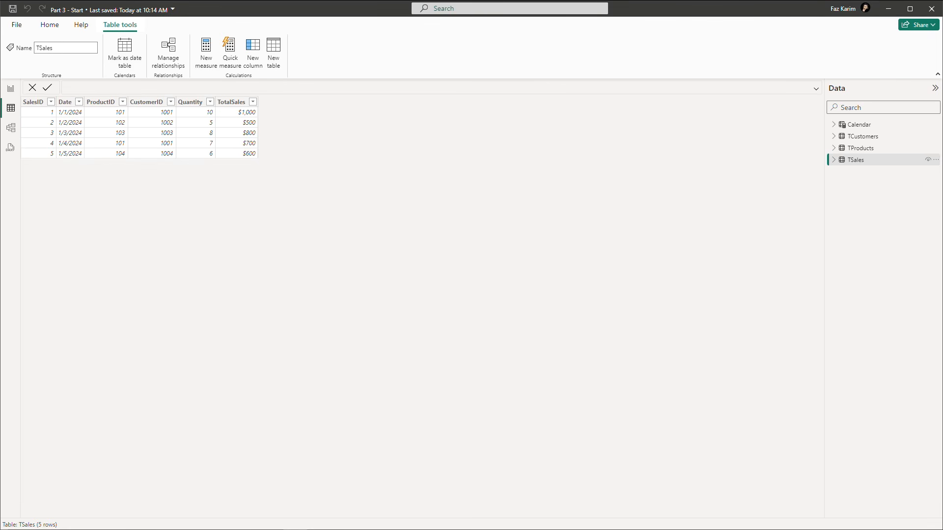
{"action": "left_click", "coordinate": [209, 63]}
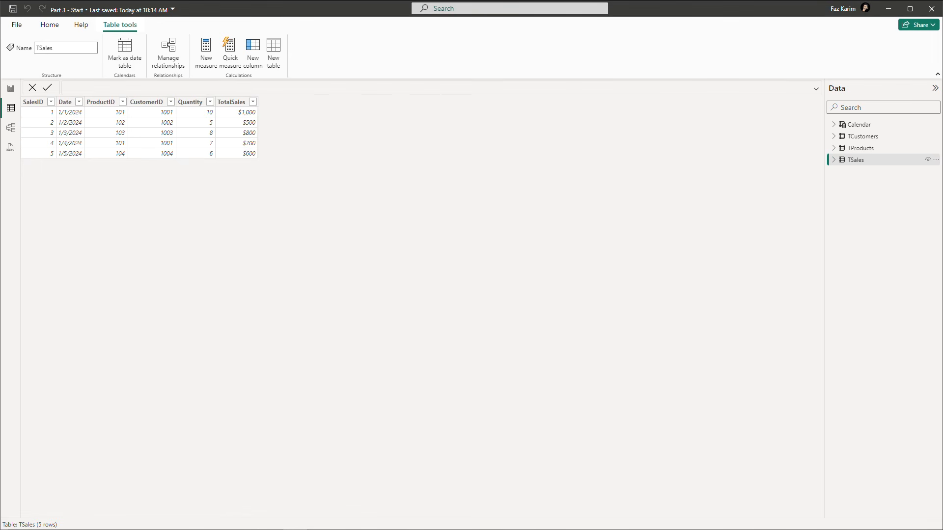
{"action": "left_click", "coordinate": [259, 59]}
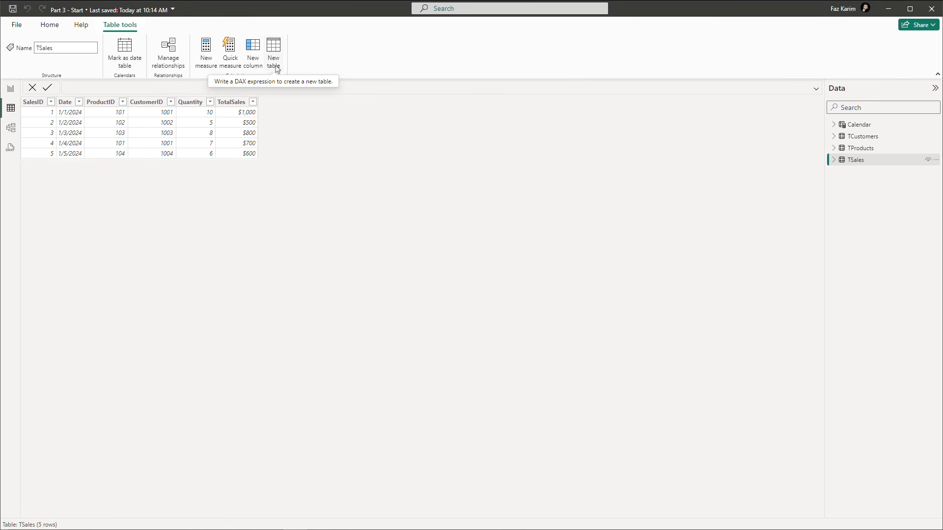
Examine the DAX formulas of the Calendar table and its Month Number, Month Name and Year columns.
{"action": "left_click", "coordinate": [890, 127]}
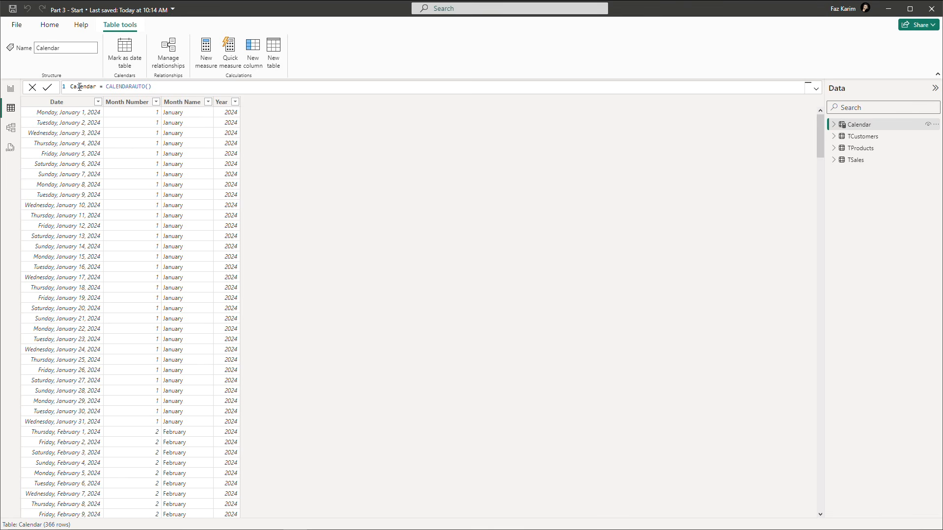
{"action": "left_click", "coordinate": [124, 103]}
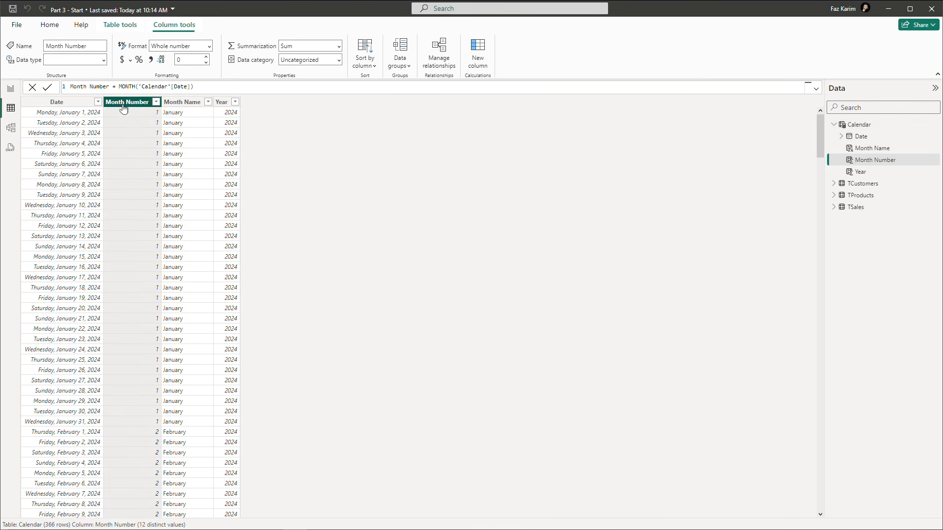
{"action": "left_click", "coordinate": [181, 102]}
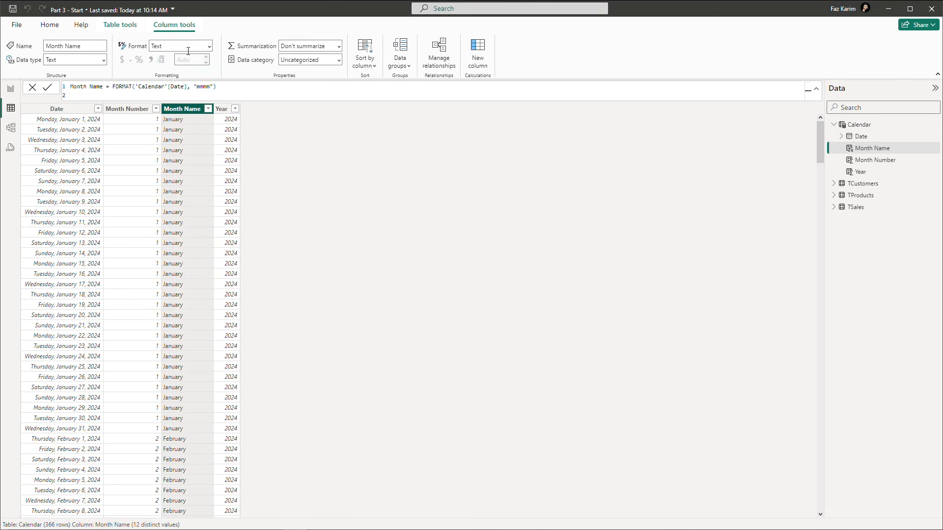
{"action": "left_click", "coordinate": [229, 109]}
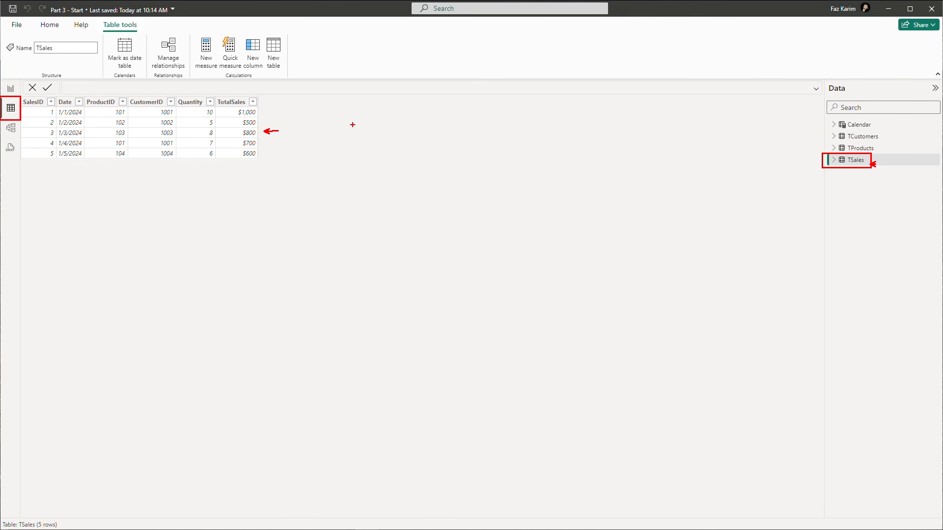
{"action": "key", "text": "t"}
{"action": "type", "text": "SUM"}
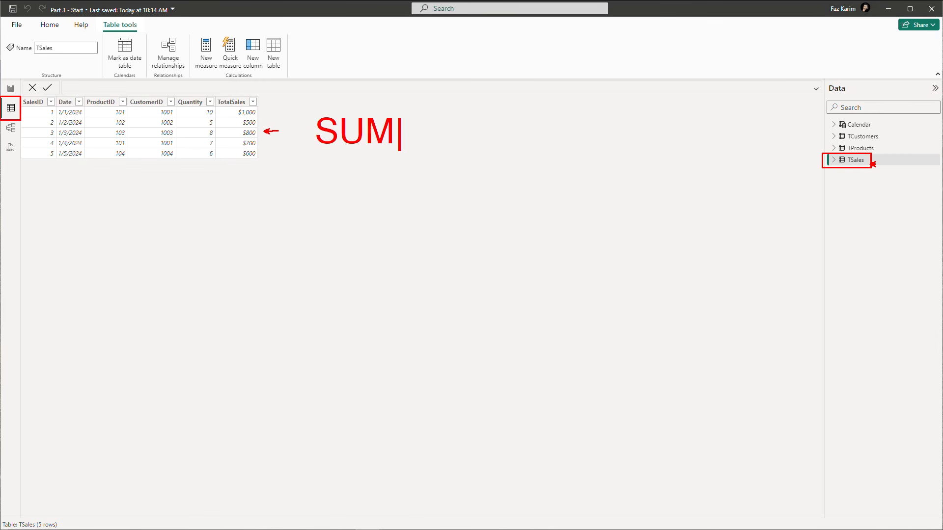
{"action": "key", "text": "Escape"}
{"action": "left_click_drag", "start_coordinate": [184, 93], "coordinate": [192, 86]}
{"action": "key", "text": "Escape"}
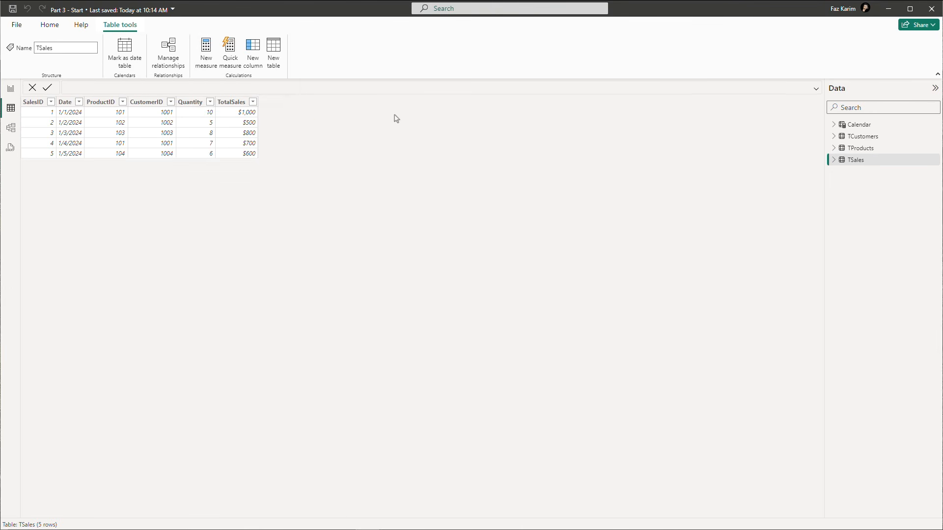
Create a measure in the TSales table with the formula MM_Total_Quantity = SUM(TSales[Quantity]).
{"action": "left_click", "coordinate": [843, 162]}
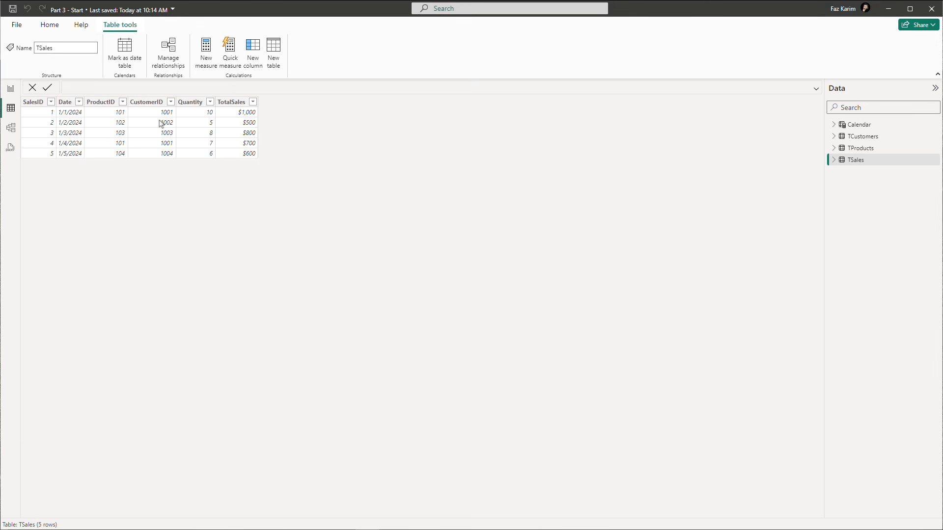
{"action": "left_click", "coordinate": [206, 47]}
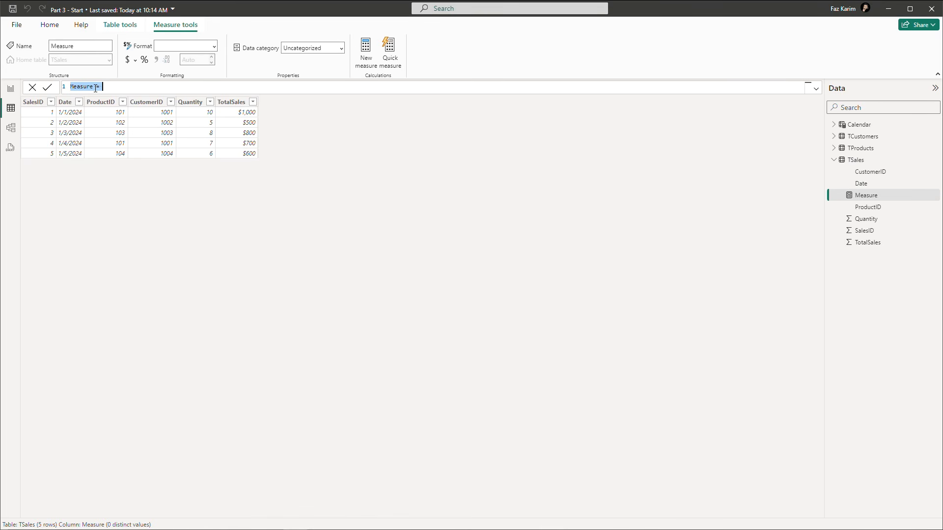
{"action": "key", "text": "BackSpace"}
{"action": "type", "text": "MM_Total_Quantity = su"}
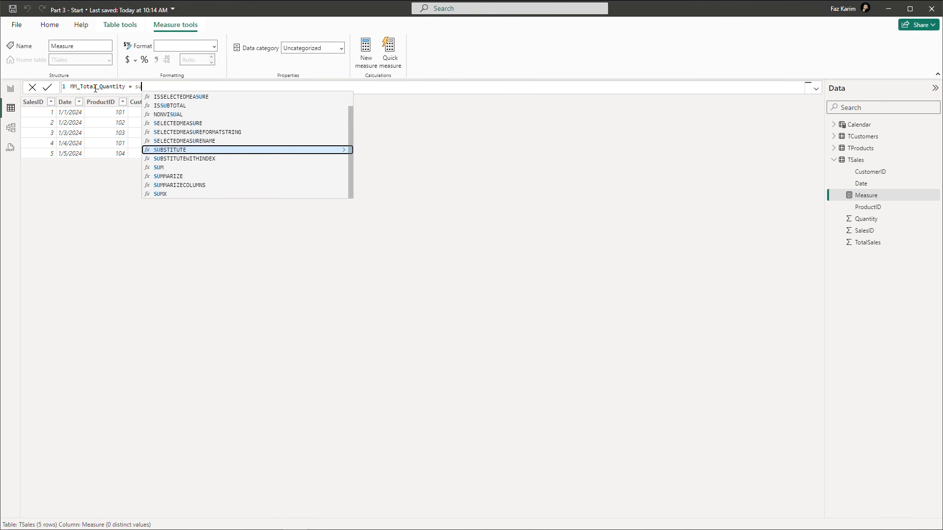
{"action": "type", "text": "m"}
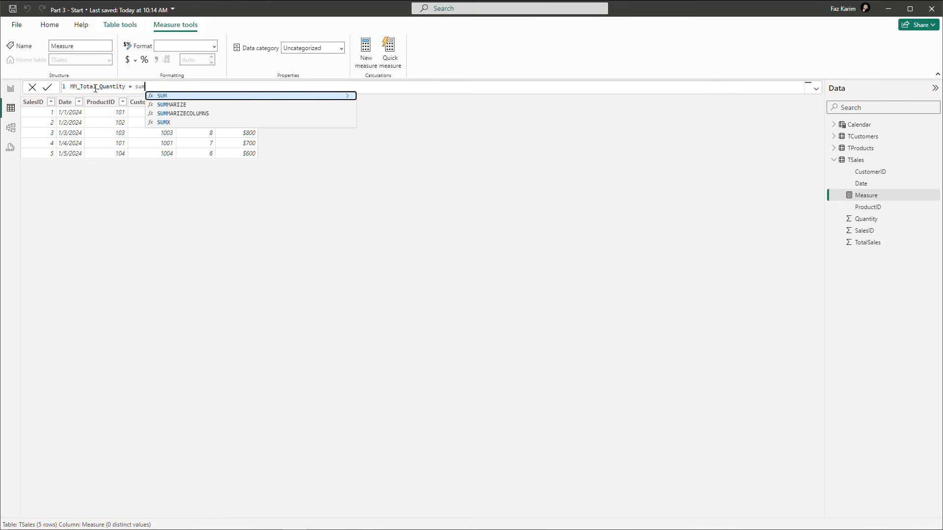
{"action": "key", "text": "Tab"}
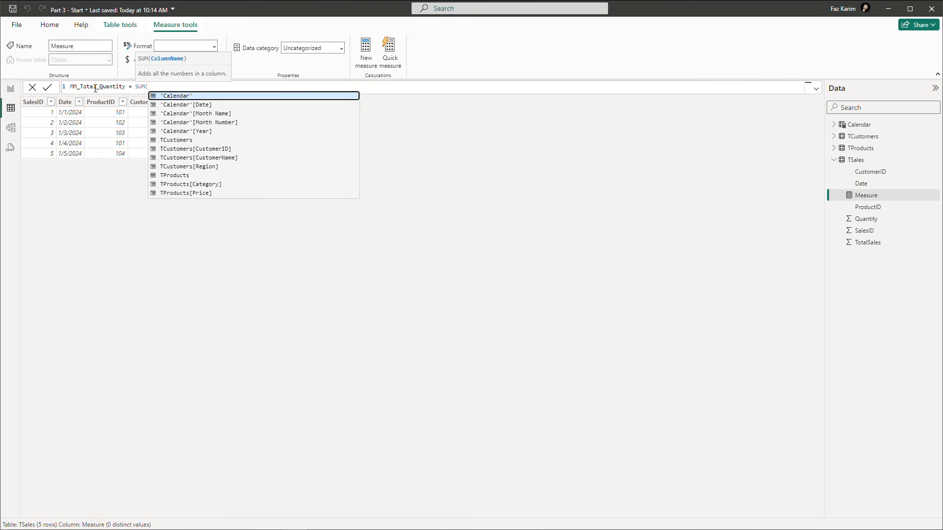
{"action": "key", "text": "Down"}
{"action": "key", "text": "Down"}
{"action": "key", "text": "Down"}
{"action": "key", "text": "Down"}
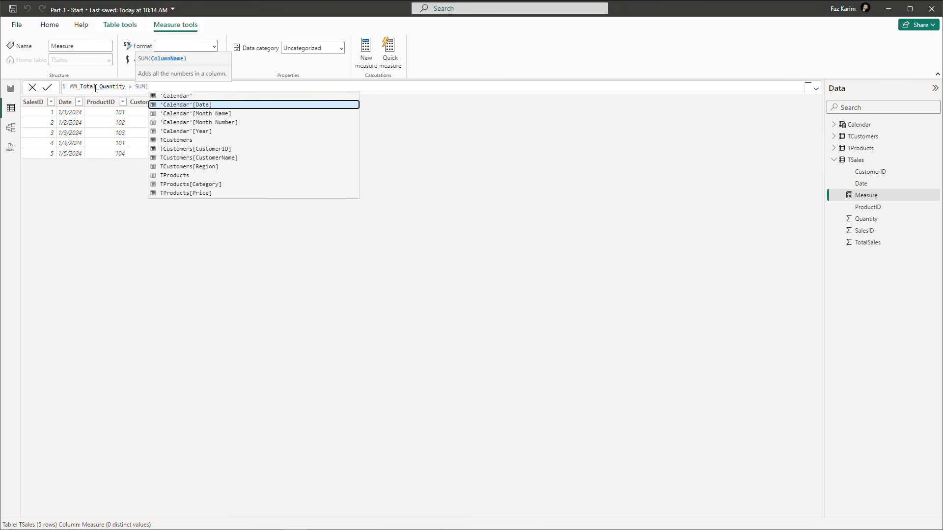
{"action": "key", "text": "Down"}
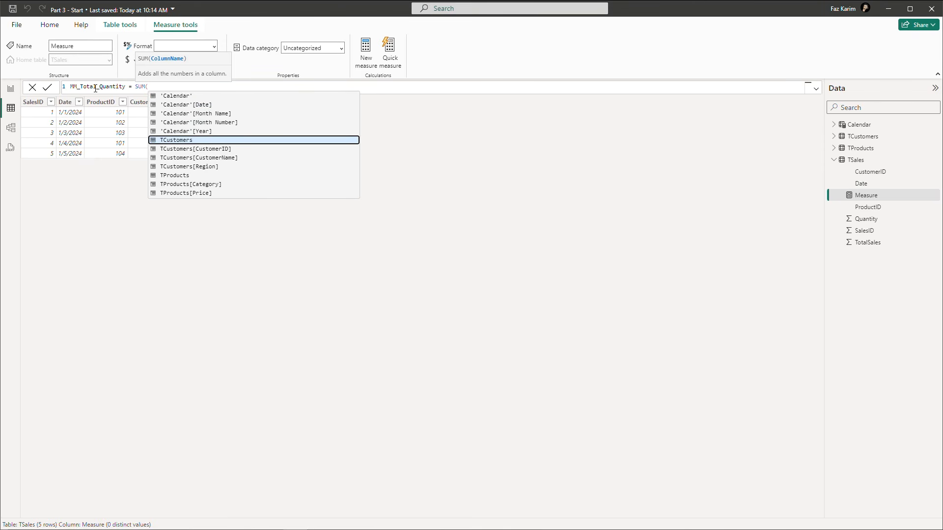
{"action": "key", "text": "Down"}
{"action": "key", "text": "Down"}
{"action": "key", "text": "Down"}
{"action": "key", "text": "Down"}
{"action": "key", "text": "Down"}
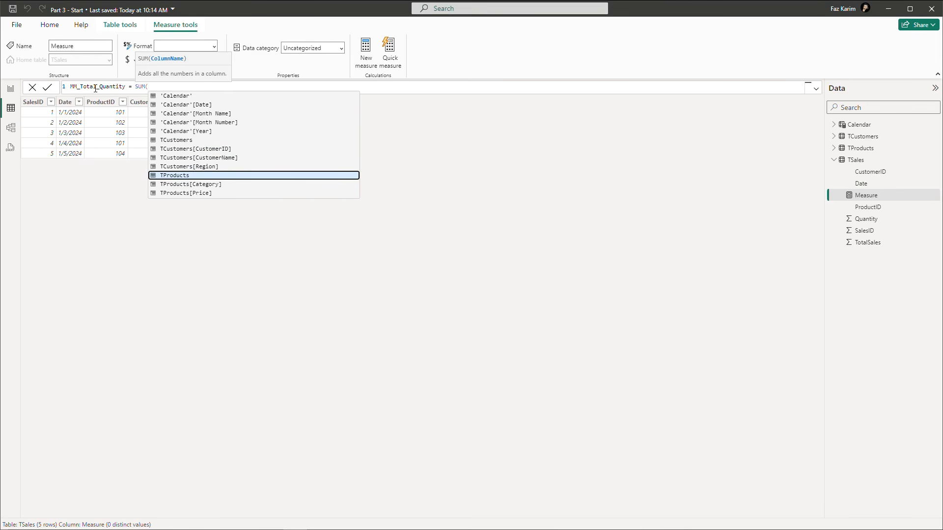
{"action": "key", "text": "Down"}
{"action": "key", "text": "Down"}
{"action": "key", "text": "Down"}
{"action": "key", "text": "Down"}
{"action": "key", "text": "Down"}
{"action": "key", "text": "Down"}
{"action": "key", "text": "Down"}
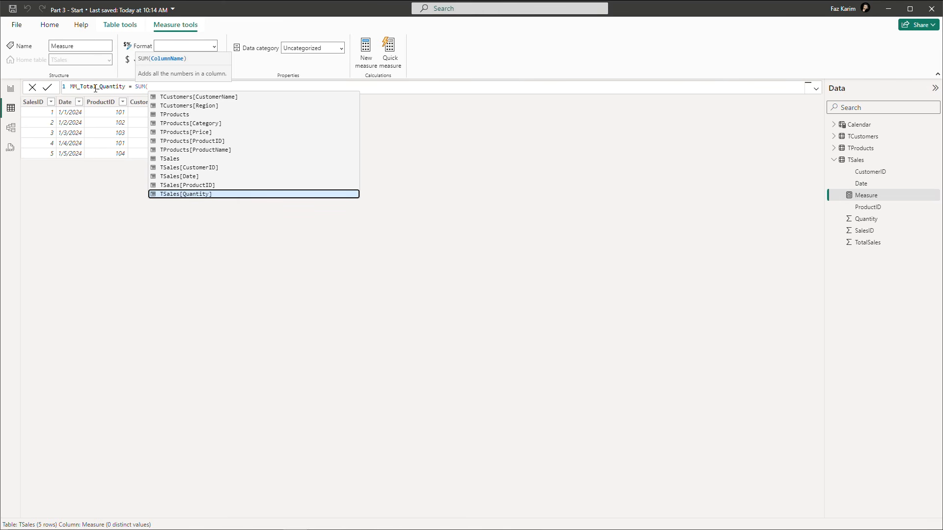
{"action": "key", "text": "Tab"}
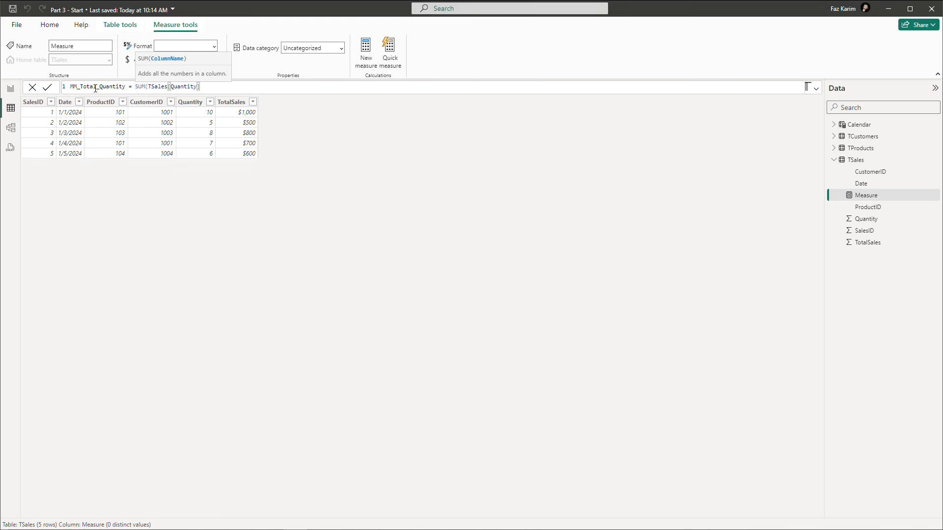
{"action": "type", "text": ")"}
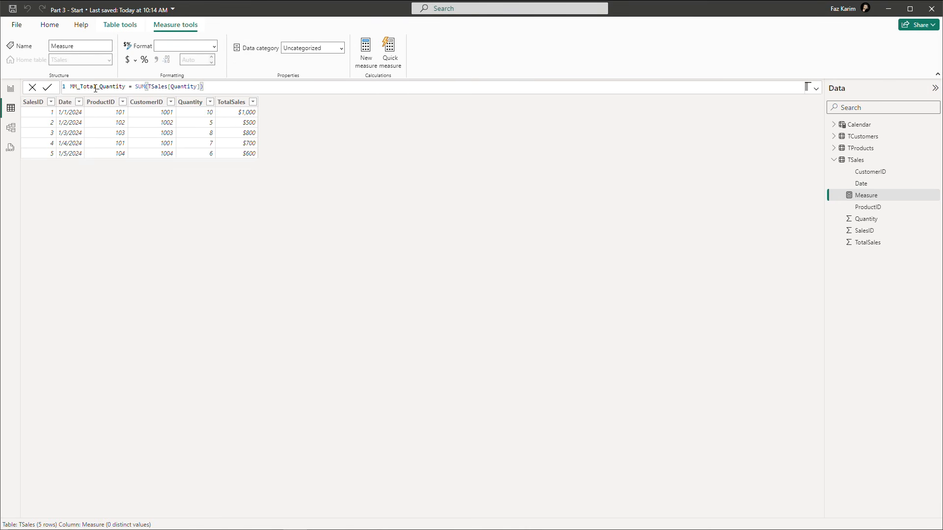
{"action": "key", "text": "Return"}
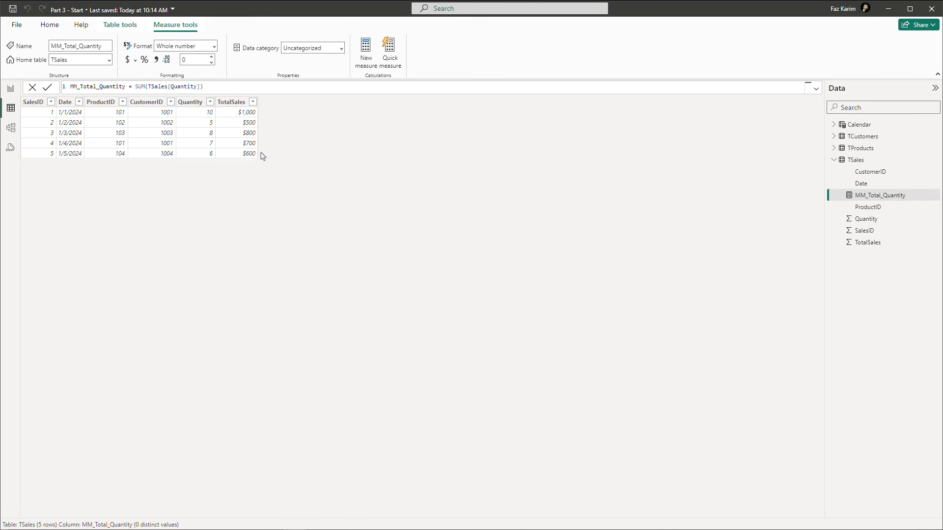
Assign the MM_Total_Quantity measure to a display folder named AAA_Measures in the model and check the folder under TSales.
{"action": "left_click", "coordinate": [860, 199]}
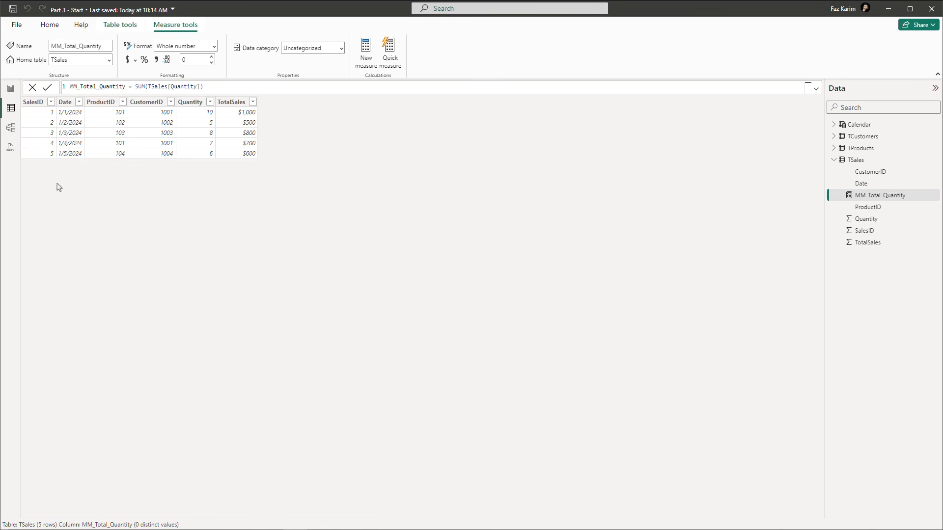
{"action": "left_click", "coordinate": [13, 141]}
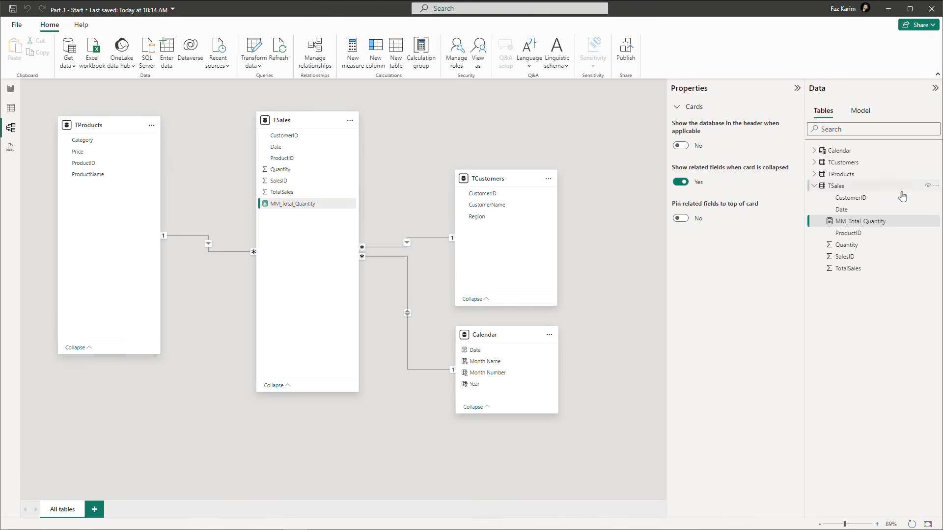
{"action": "left_click", "coordinate": [887, 225]}
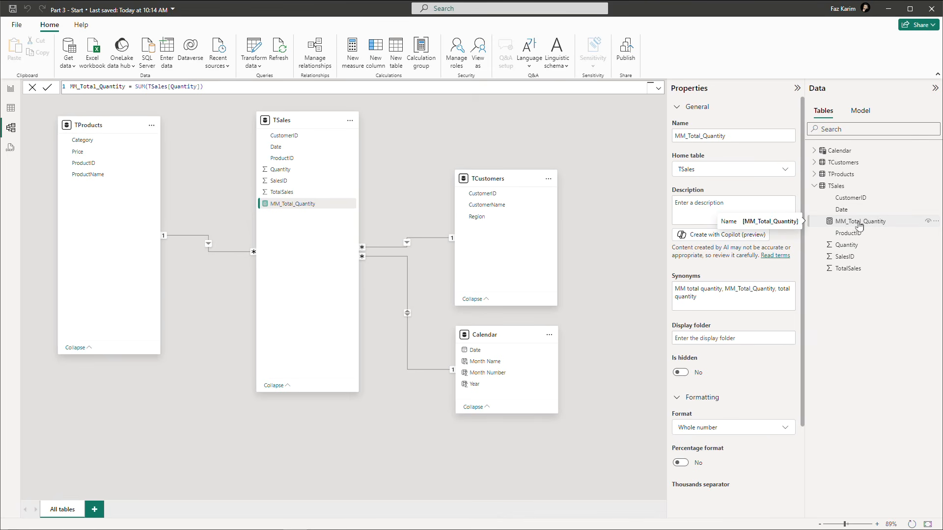
{"action": "left_click", "coordinate": [712, 338]}
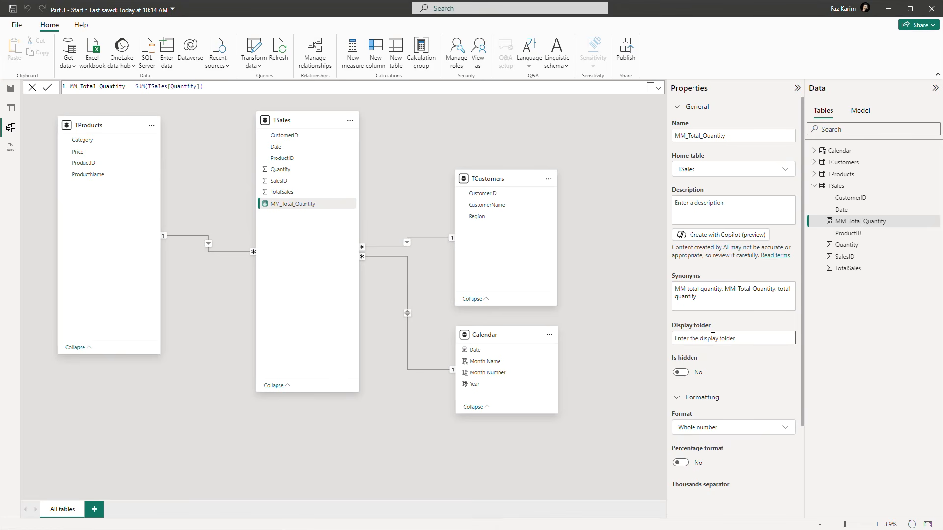
{"action": "type", "text": "Measures"}
{"action": "key", "text": "Home"}
{"action": "type", "text": "AAA_"}
{"action": "key", "text": "Return"}
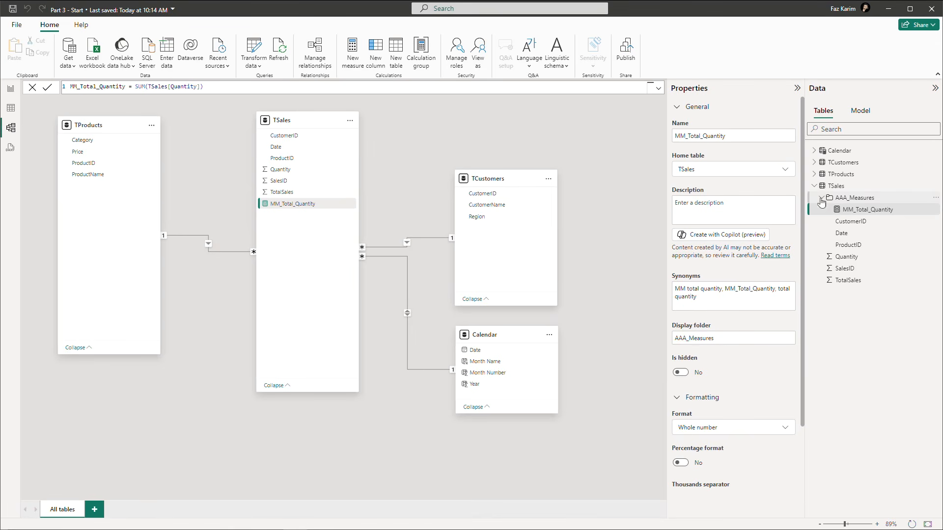
{"action": "left_click", "coordinate": [823, 198]}
{"action": "left_click", "coordinate": [822, 198]}
{"action": "left_click", "coordinate": [823, 199]}
{"action": "left_click", "coordinate": [822, 198]}
Add a new report page after Pie Chart and place an empty table visual in its upper-left area.
{"action": "left_click", "coordinate": [11, 93]}
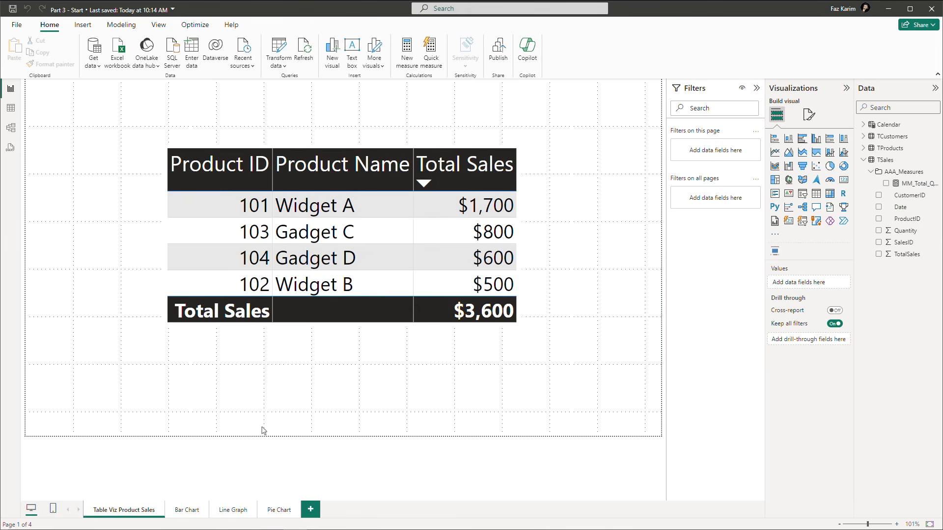
{"action": "left_click", "coordinate": [292, 513]}
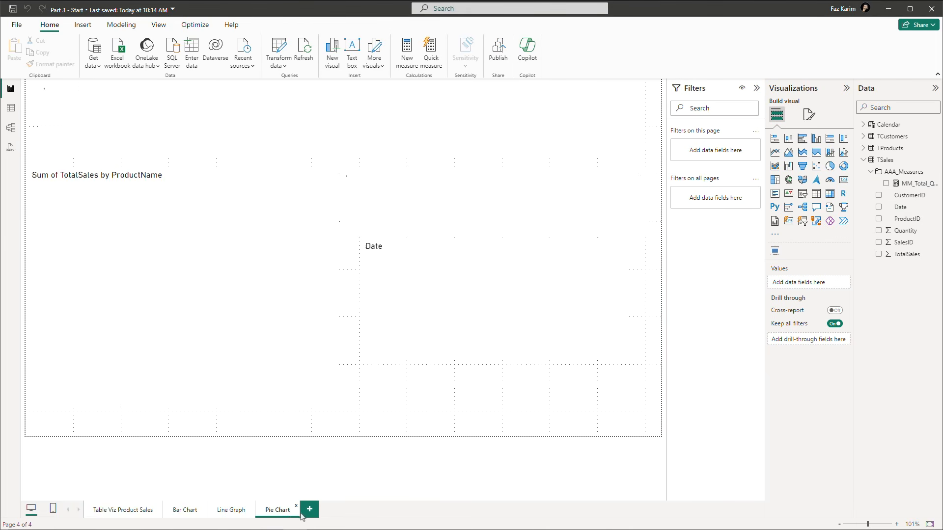
{"action": "left_click", "coordinate": [309, 509]}
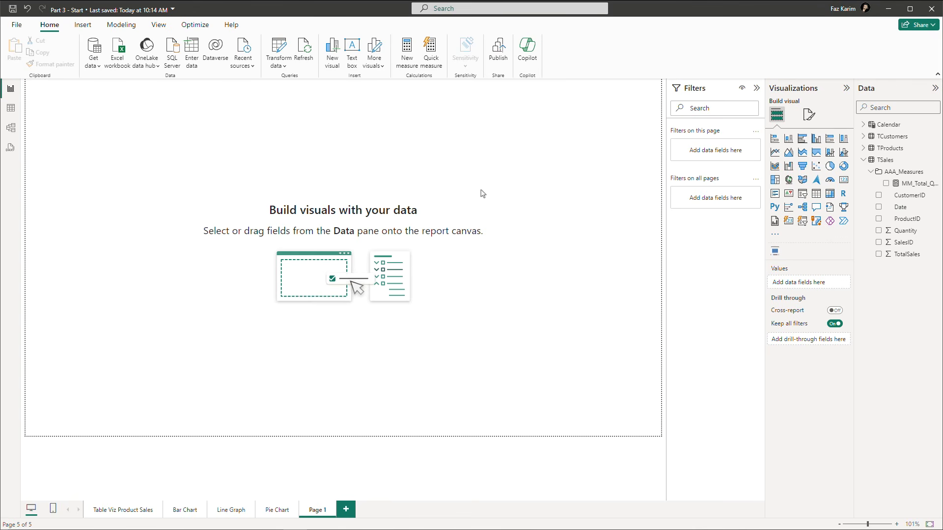
{"action": "left_click", "coordinate": [816, 195]}
{"action": "left_click_drag", "start_coordinate": [105, 89], "coordinate": [201, 165]}
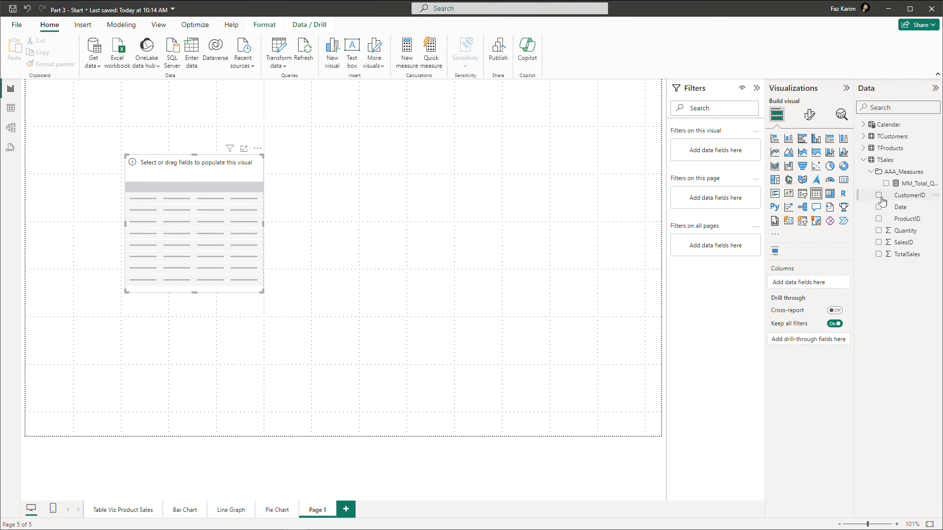
Fill the table with ProductID, ProductName and Quantity in that order, and shrink the visual to fit its rows.
{"action": "left_click", "coordinate": [878, 219]}
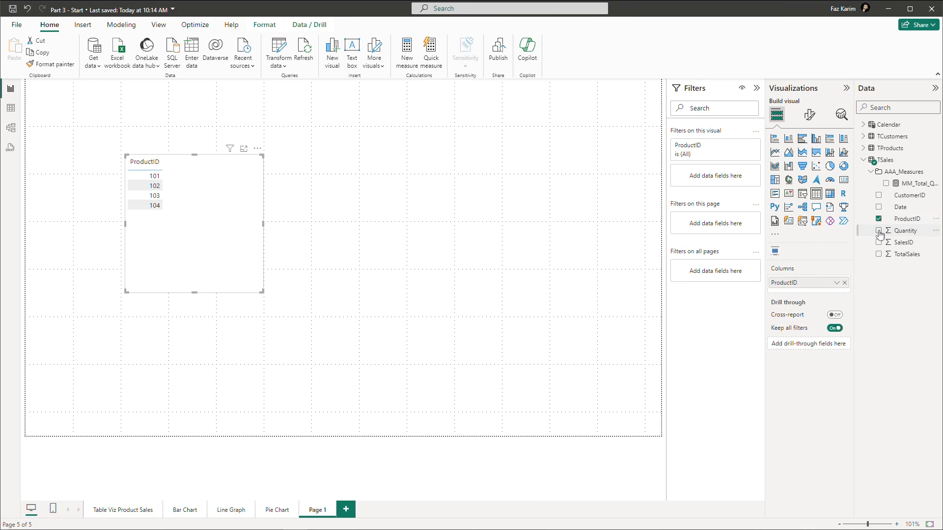
{"action": "left_click", "coordinate": [879, 232]}
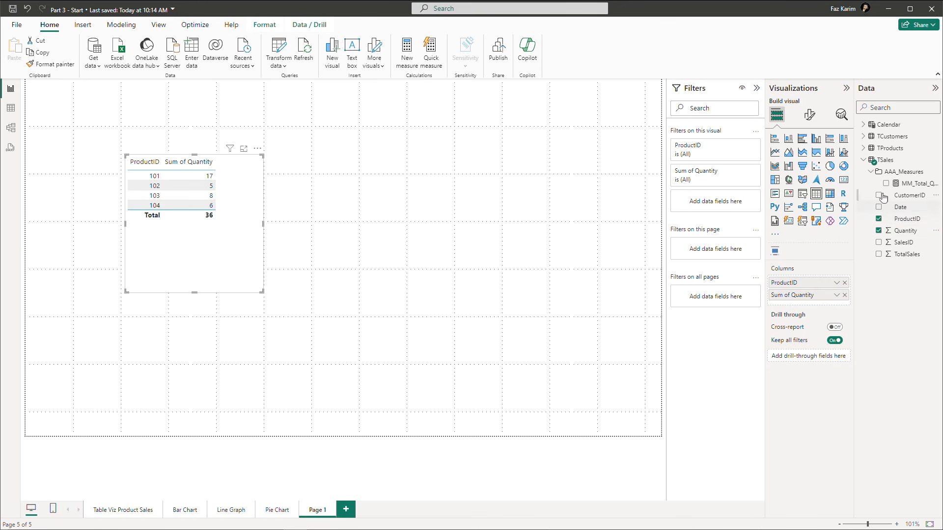
{"action": "left_click", "coordinate": [864, 148]}
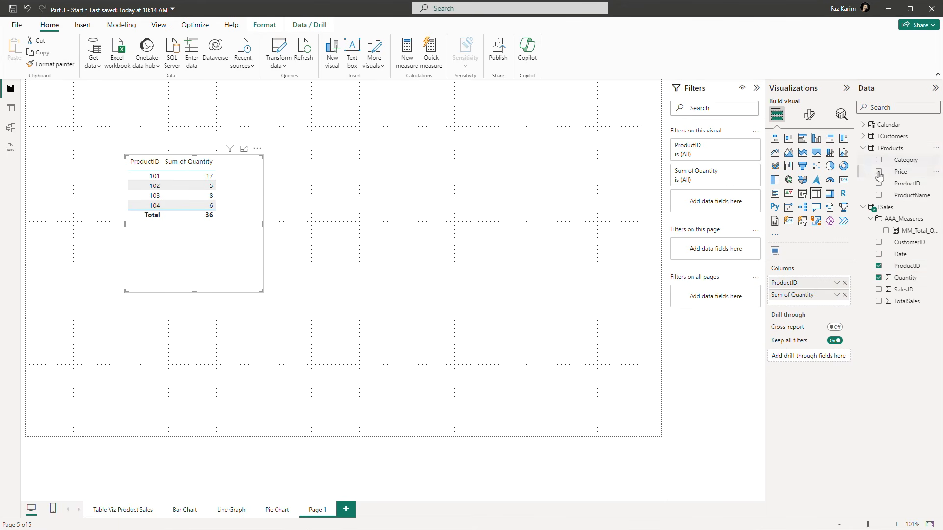
{"action": "left_click", "coordinate": [879, 195]}
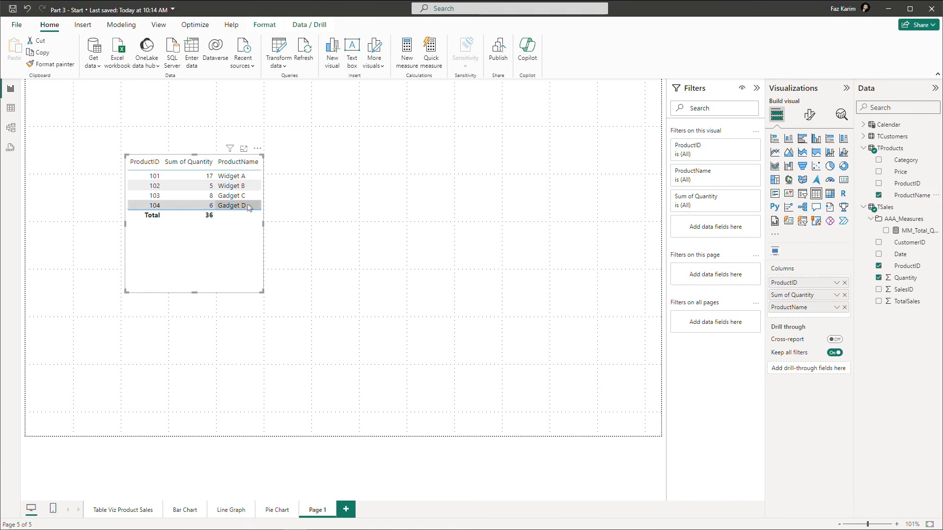
{"action": "mouse_move", "coordinate": [818, 308]}
{"action": "left_mouse_down"}
{"action": "mouse_move", "coordinate": [819, 283]}
{"action": "mouse_move", "coordinate": [820, 293]}
{"action": "left_mouse_up"}
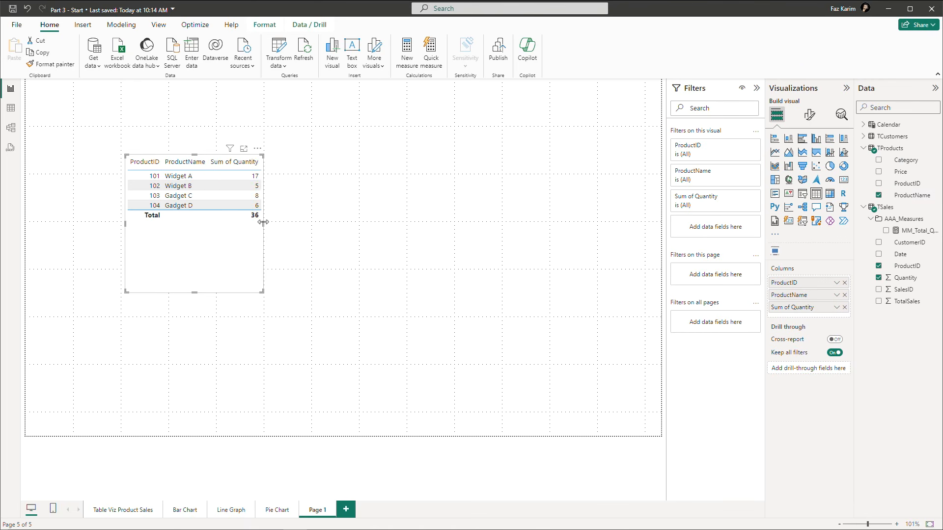
{"action": "mouse_move", "coordinate": [264, 224]}
{"action": "left_mouse_down"}
{"action": "mouse_move", "coordinate": [324, 232]}
{"action": "mouse_move", "coordinate": [260, 237]}
{"action": "left_mouse_up"}
{"action": "left_click_drag", "start_coordinate": [194, 288], "coordinate": [200, 225]}
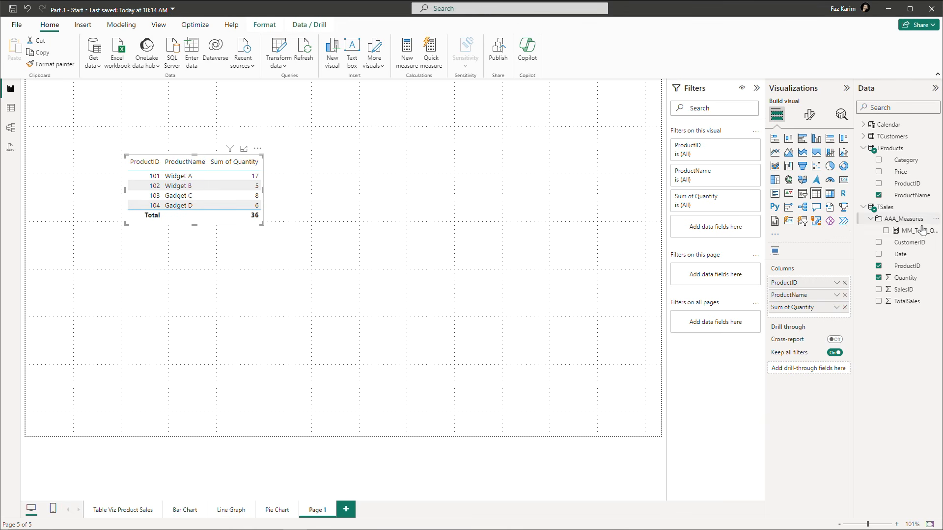
Replace the table's Sum of Quantity column with the MM_Total_Quantity measure and resize the visual to fit its columns.
{"action": "left_click_drag", "start_coordinate": [918, 232], "coordinate": [804, 317]}
{"action": "left_click_drag", "start_coordinate": [264, 191], "coordinate": [363, 192]}
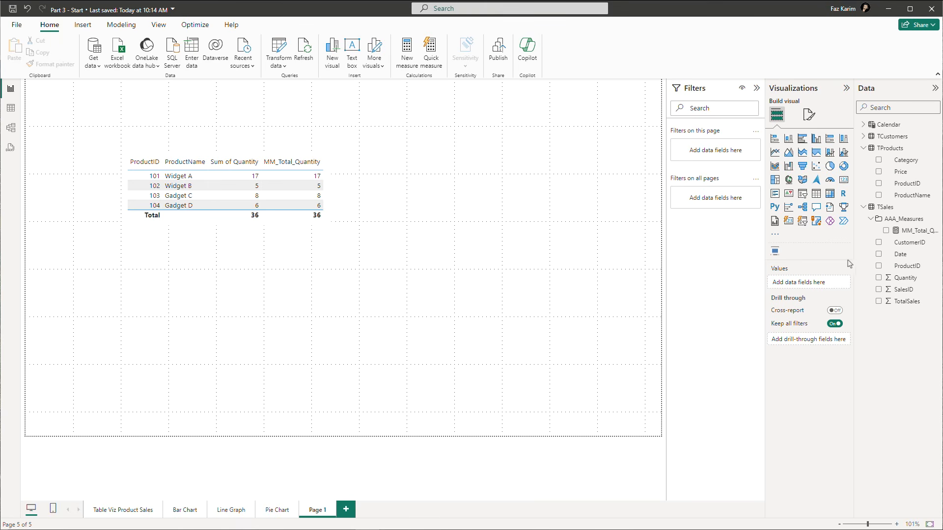
{"action": "left_click", "coordinate": [328, 164]}
{"action": "left_click_drag", "start_coordinate": [804, 307], "coordinate": [520, 230]}
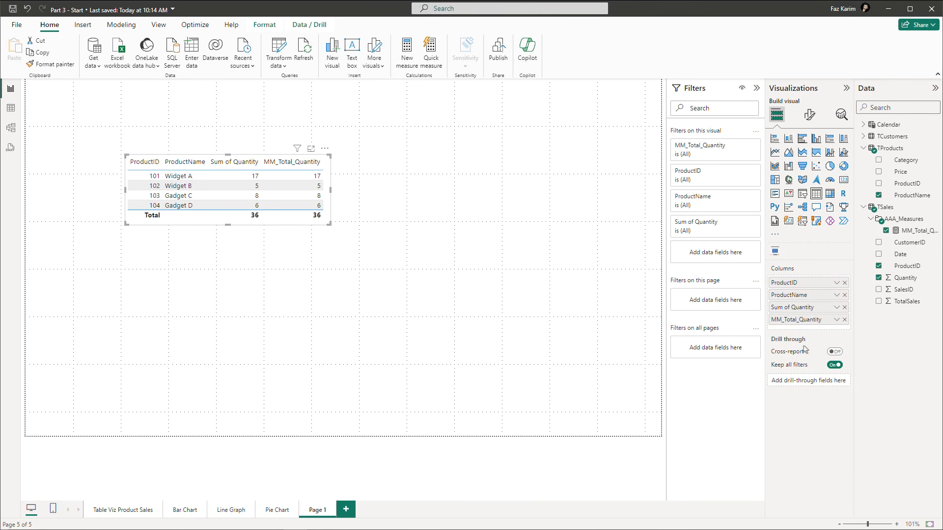
{"action": "left_click", "coordinate": [845, 307]}
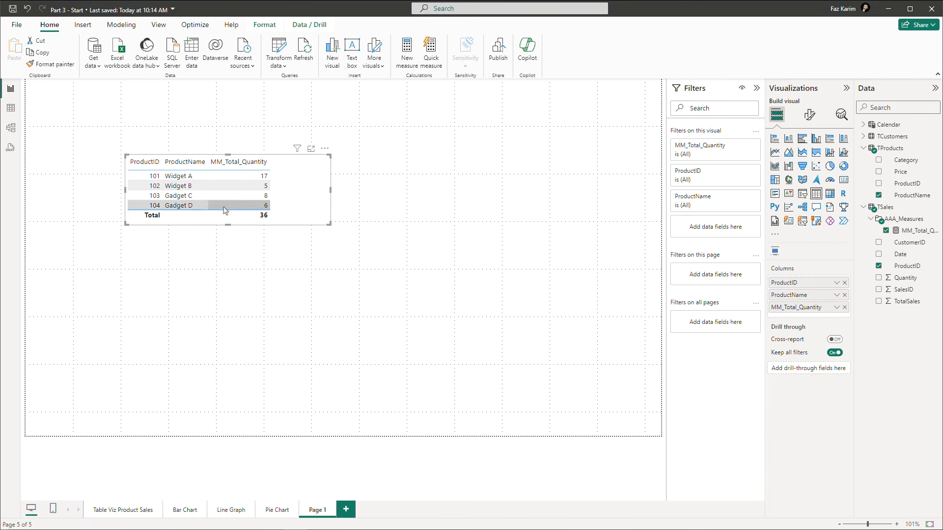
{"action": "left_click", "coordinate": [221, 288]}
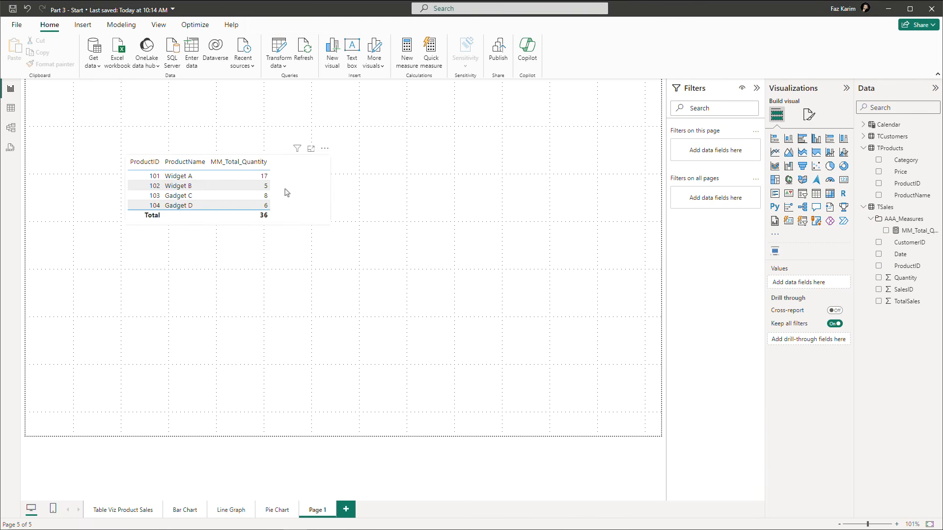
{"action": "left_click", "coordinate": [312, 190]}
{"action": "left_click_drag", "start_coordinate": [332, 192], "coordinate": [279, 192]}
Add a card visual showing MM_Total_Quantity in the page's upper-right area and make it narrower.
{"action": "left_click", "coordinate": [545, 161]}
{"action": "left_click", "coordinate": [844, 183]}
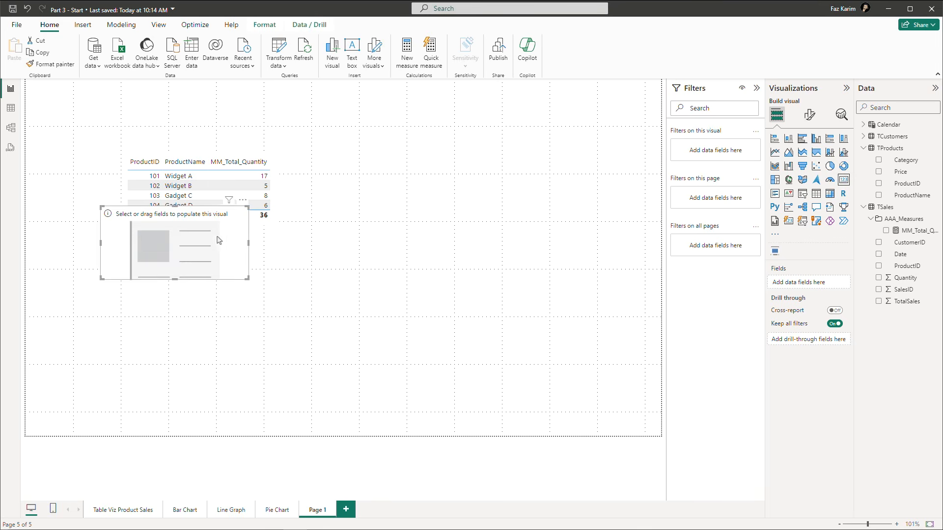
{"action": "left_click_drag", "start_coordinate": [264, 211], "coordinate": [624, 114]}
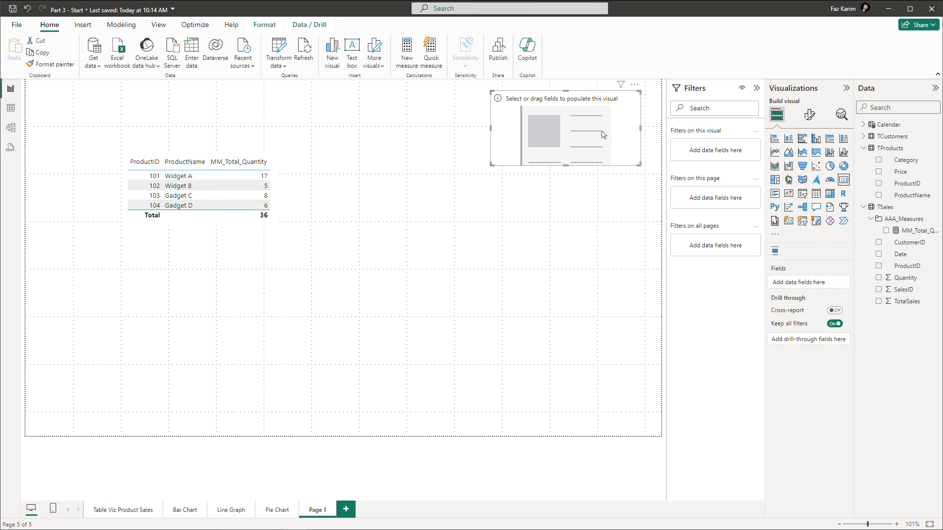
{"action": "left_click_drag", "start_coordinate": [915, 232], "coordinate": [826, 282]}
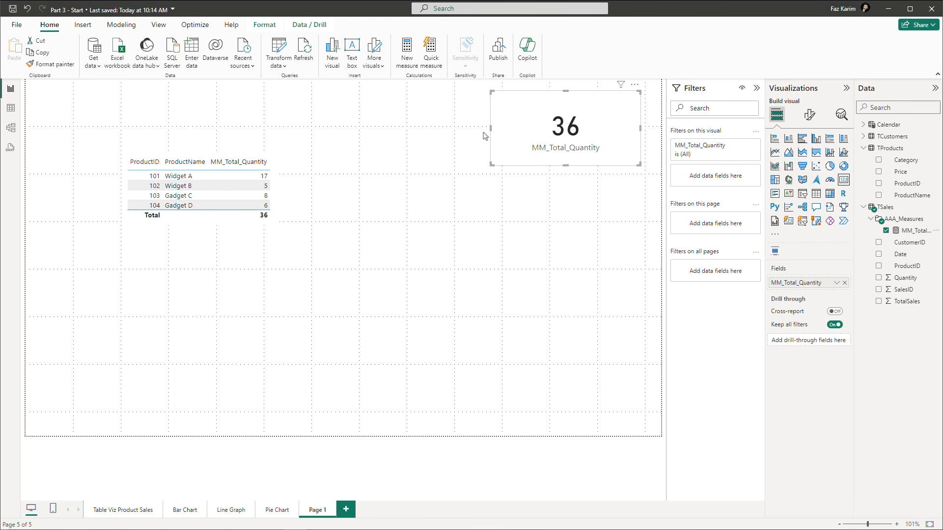
{"action": "left_click_drag", "start_coordinate": [492, 128], "coordinate": [527, 130]}
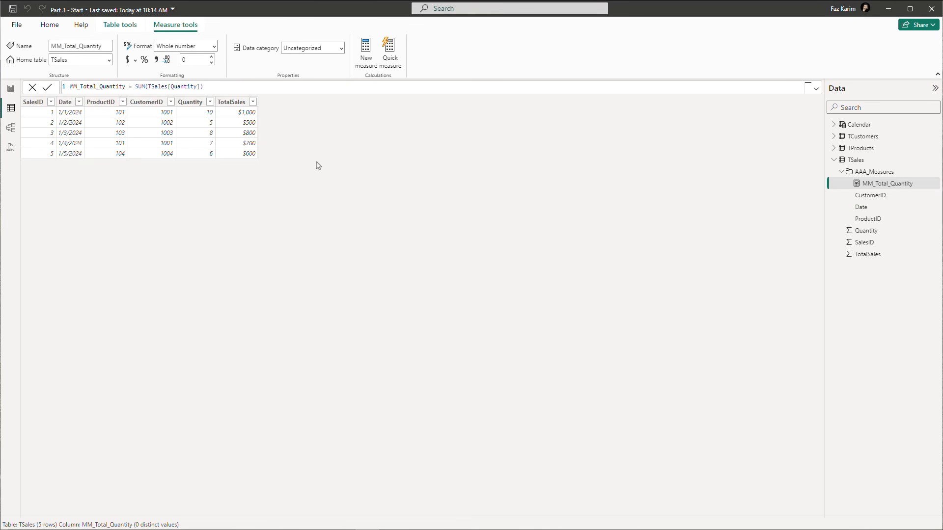
Create a new measure in TSales named MM_total_sales_amount and begin its formula with the SUMX function.
{"action": "type", "text": "SUMX"}
{"action": "left_click", "coordinate": [50, 25]}
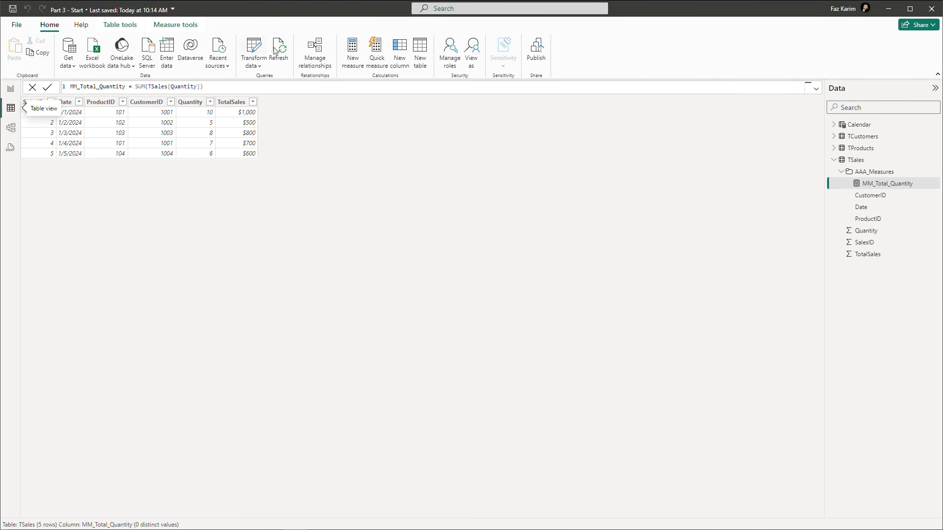
{"action": "left_click", "coordinate": [352, 54]}
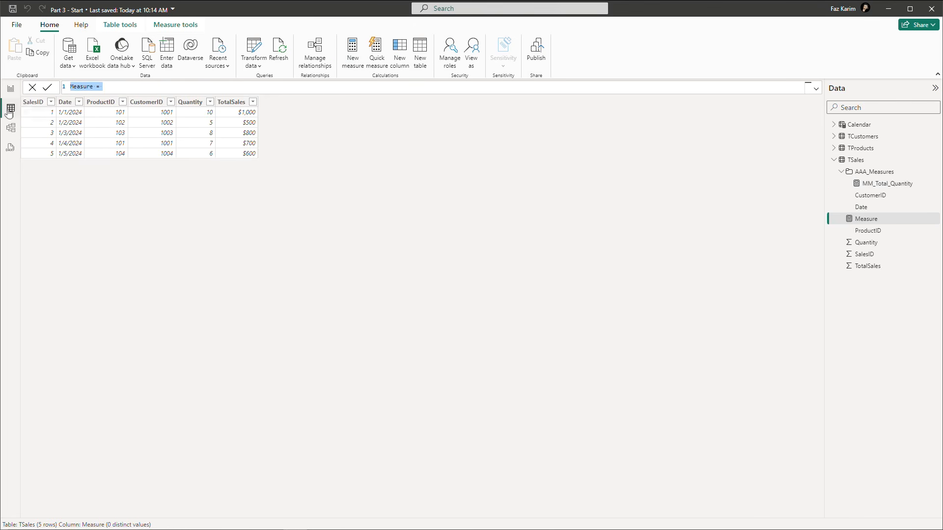
{"action": "key", "text": "BackSpace"}
{"action": "type", "text": "MM"}
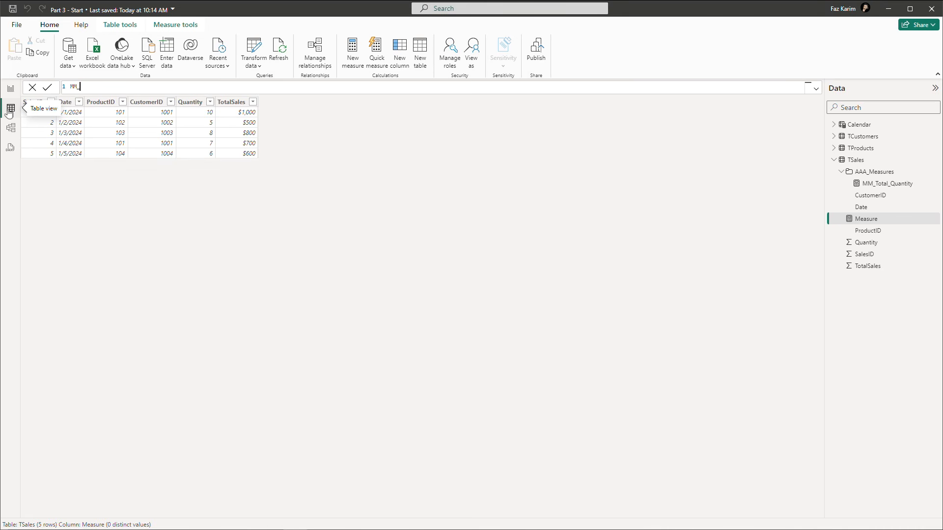
{"action": "type", "text": "_total_sales_amount = s"}
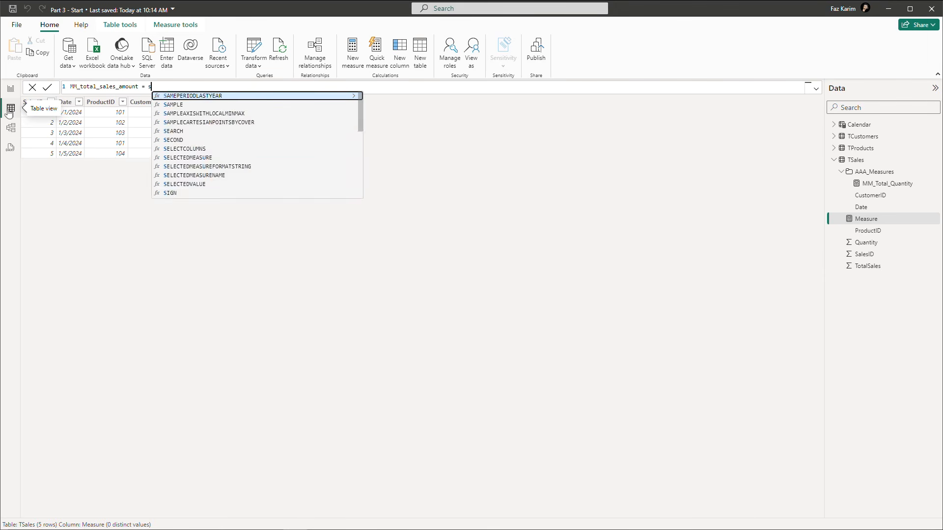
{"action": "type", "text": "umx("}
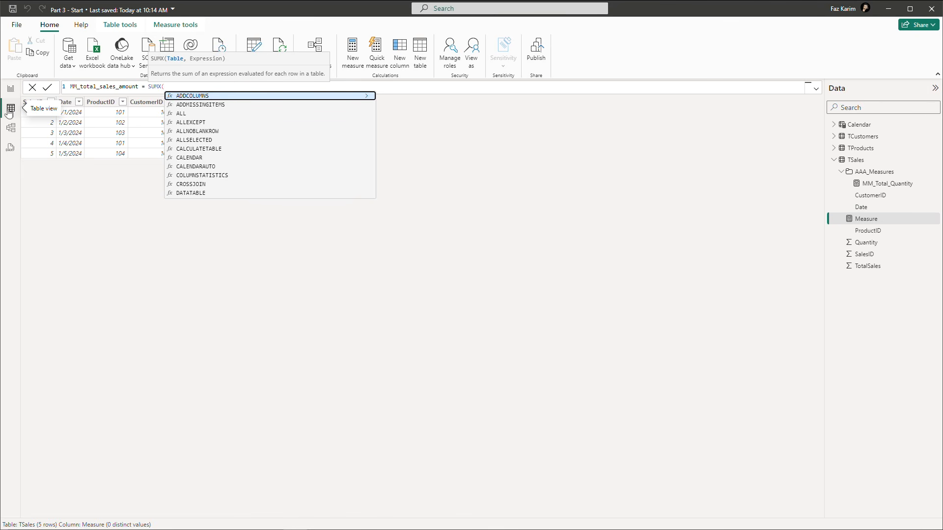
Set TSales as the SUMX table argument and start the expression with the TSales[Quantity] column.
{"action": "type", "text": "t"}
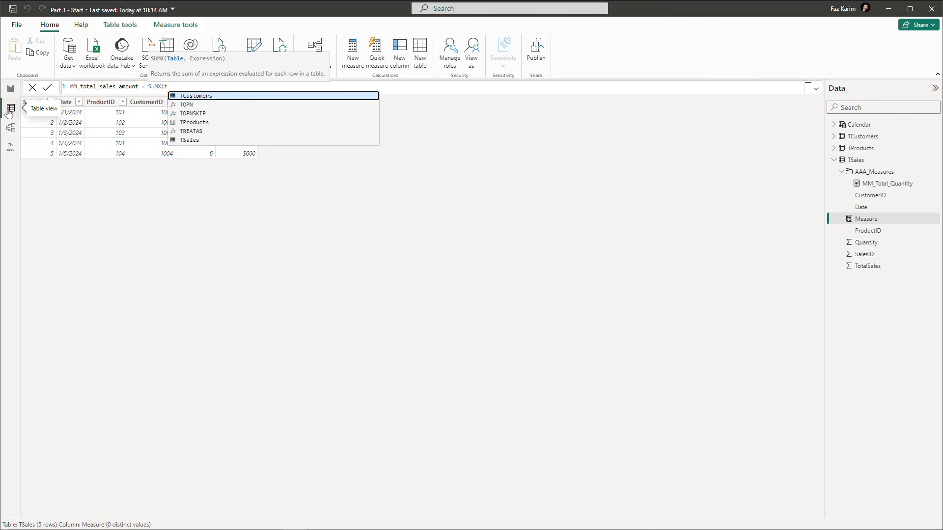
{"action": "key", "text": "Down"}
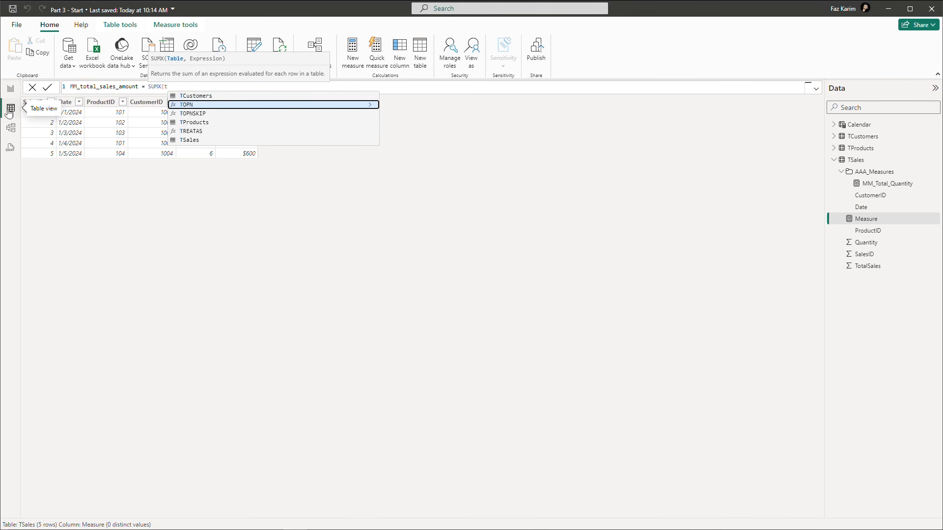
{"action": "key", "text": "Down"}
{"action": "key", "text": "Down"}
{"action": "key", "text": "Down"}
{"action": "key", "text": "Down"}
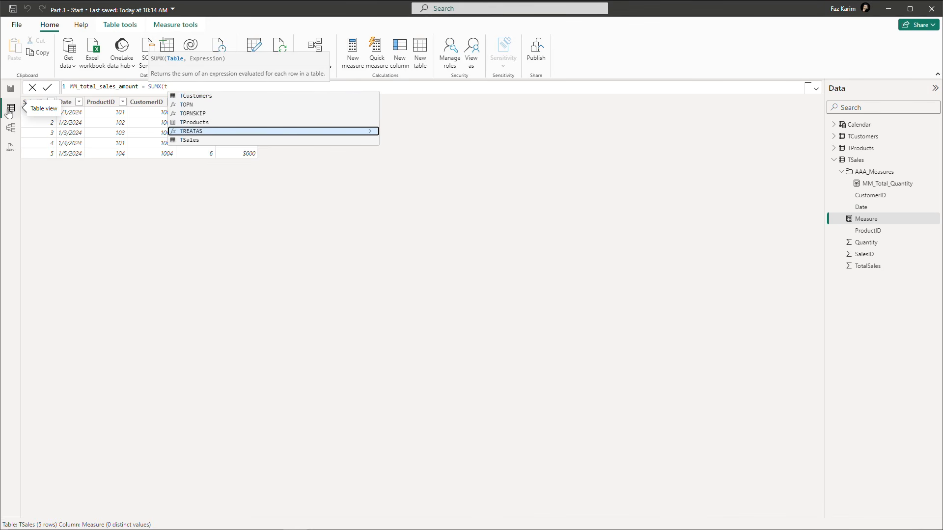
{"action": "key", "text": "Tab"}
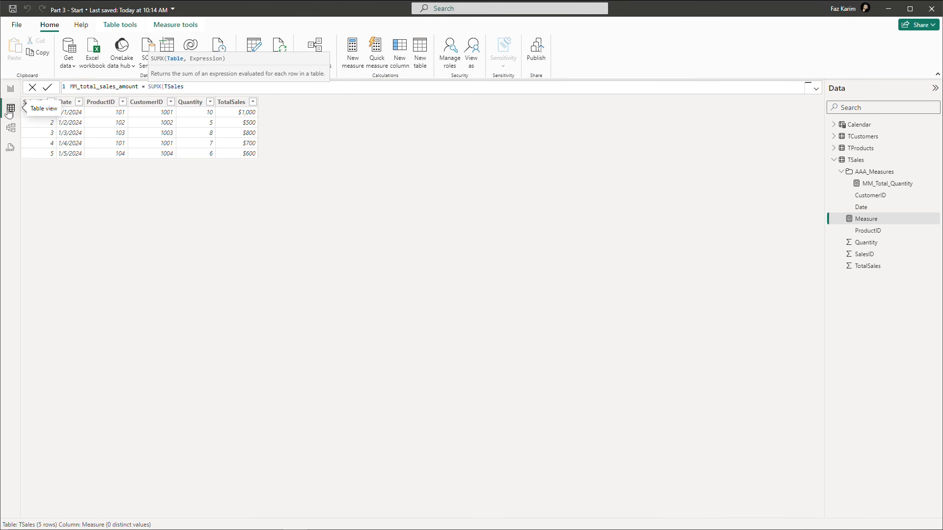
{"action": "type", "text": ", sal"}
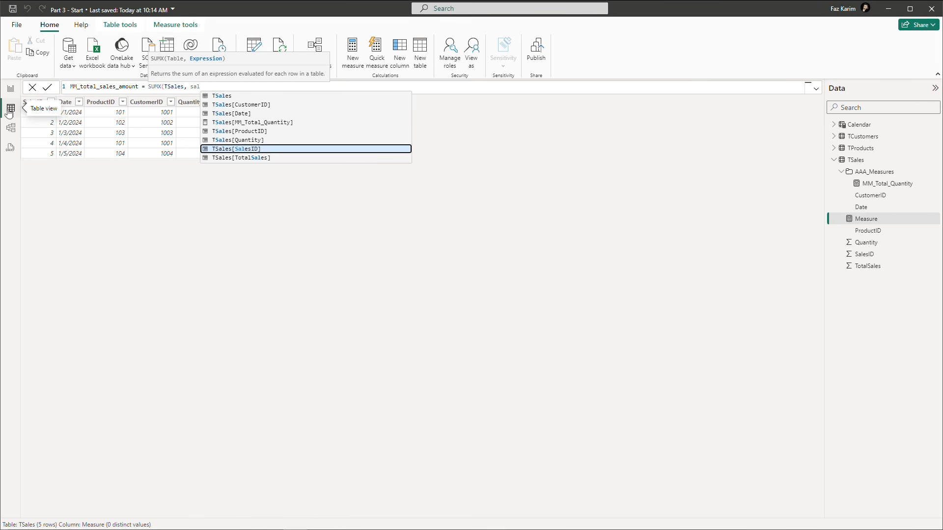
{"action": "key", "text": "Up"}
{"action": "key", "text": "Tab"}
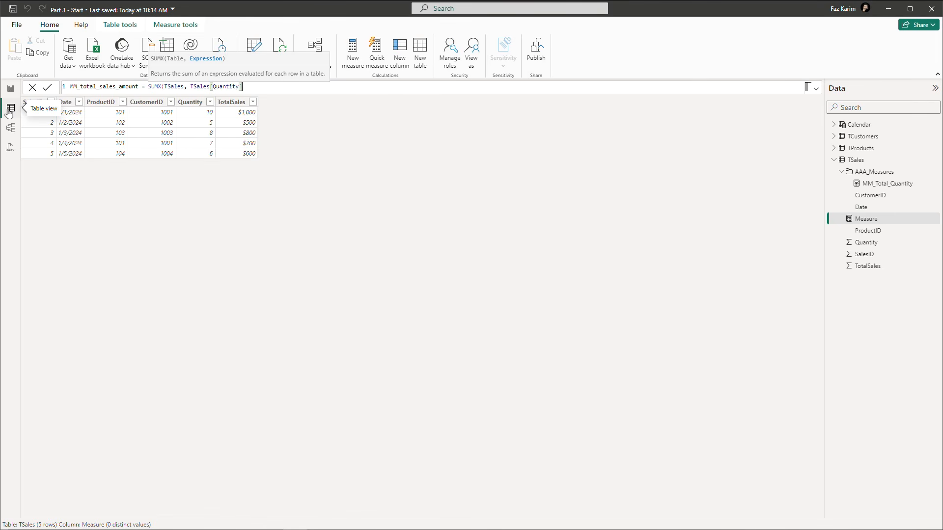
Multiply TSales[Quantity] by TSales[TotalSales] in the SUMX expression and close the formula's parenthesis.
{"action": "type", "text": "*"}
{"action": "type", "text": "tsa"}
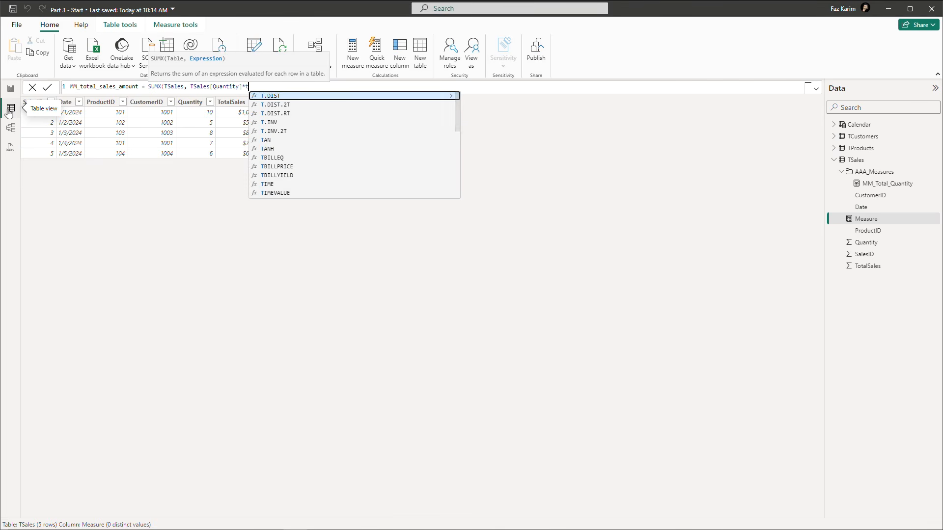
{"action": "key", "text": "Down"}
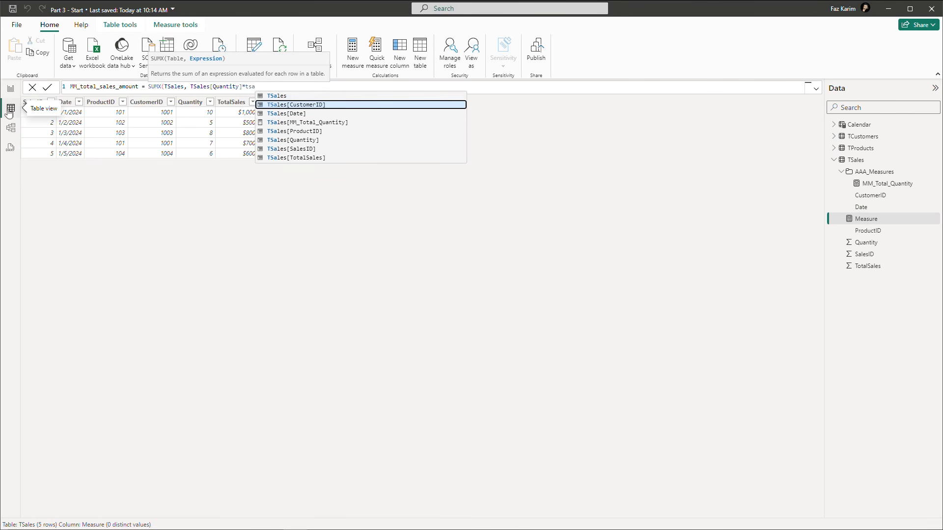
{"action": "key", "text": "Down"}
{"action": "key", "text": "Down"}
{"action": "key", "text": "Down"}
{"action": "key", "text": "Down"}
{"action": "key", "text": "Down"}
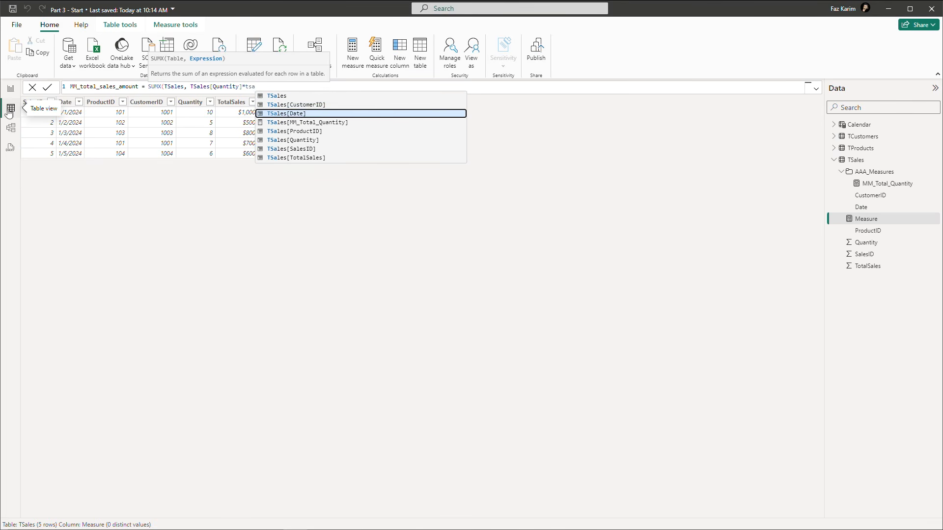
{"action": "key", "text": "Down"}
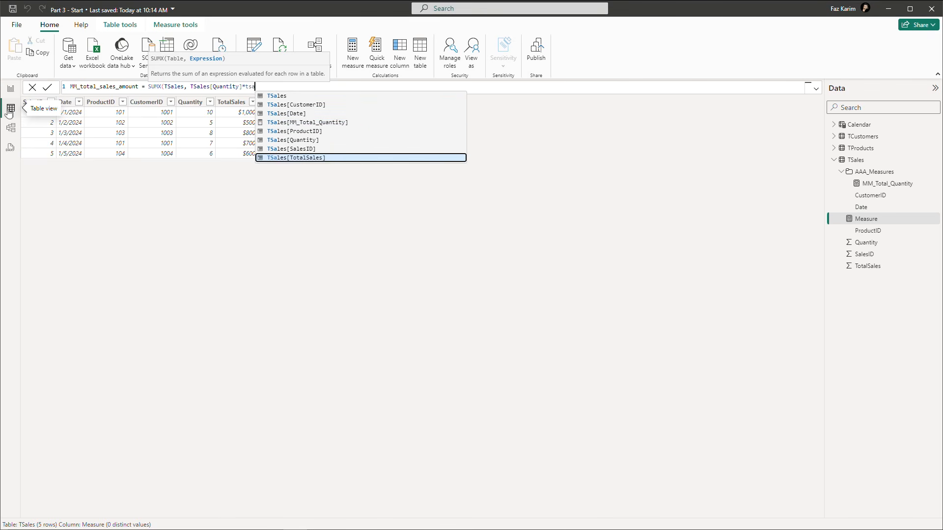
{"action": "key", "text": "Tab"}
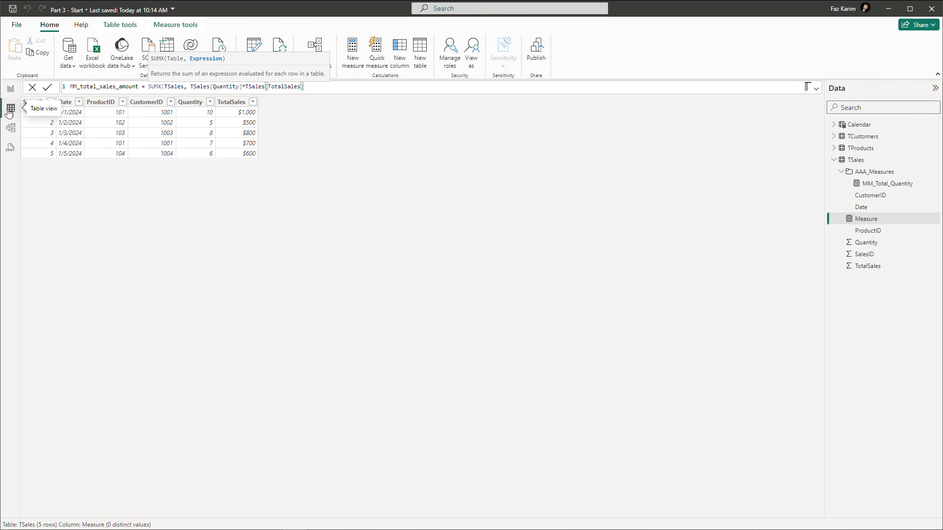
{"action": "type", "text": ")"}
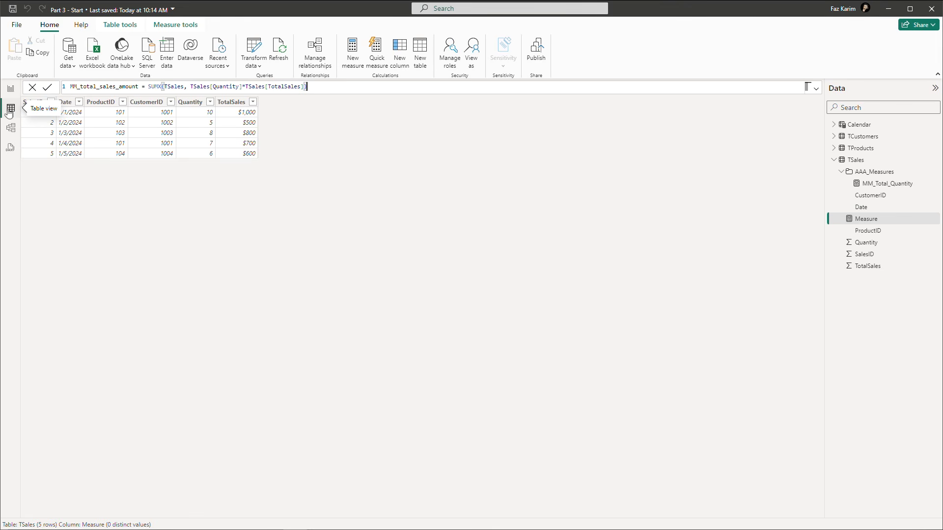
Commit the measure MM_total_sales_amount = SUMX(TSales, TSales[Quantity]*TSales[TotalSales]) and try to move it into the AAA_Measures folder.
{"action": "key", "text": "Return"}
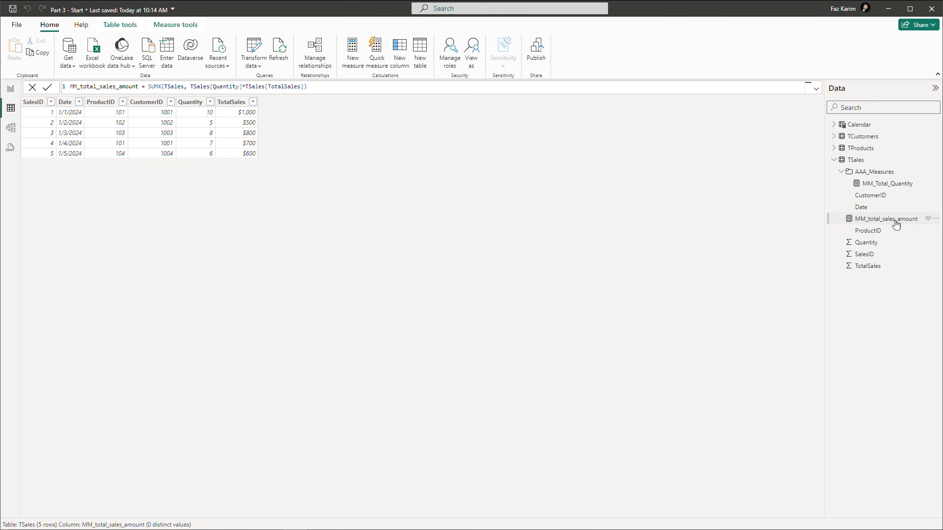
{"action": "left_click_drag", "start_coordinate": [896, 223], "coordinate": [891, 177]}
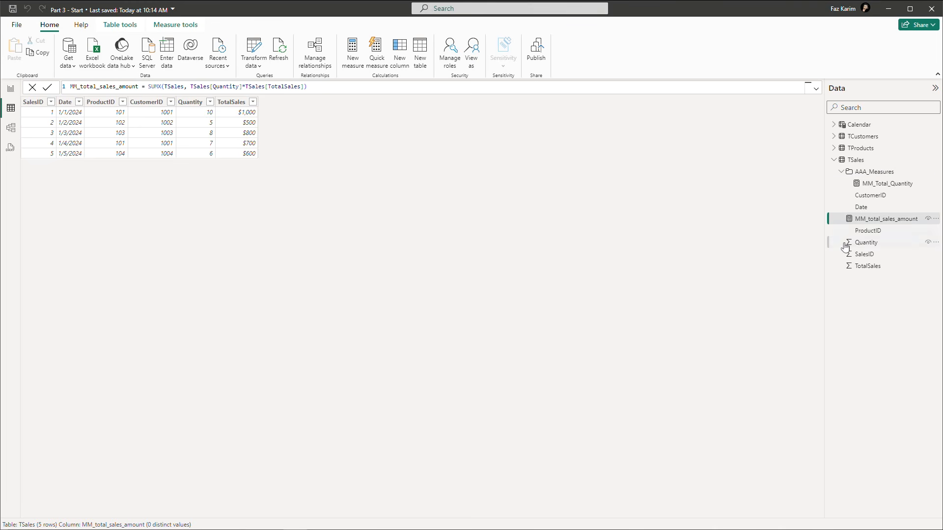
{"action": "left_click_drag", "start_coordinate": [837, 223], "coordinate": [892, 178]}
In the model view, assign the MM_total_sales_amount measure to the AAA_Measures display folder.
{"action": "left_click", "coordinate": [14, 130]}
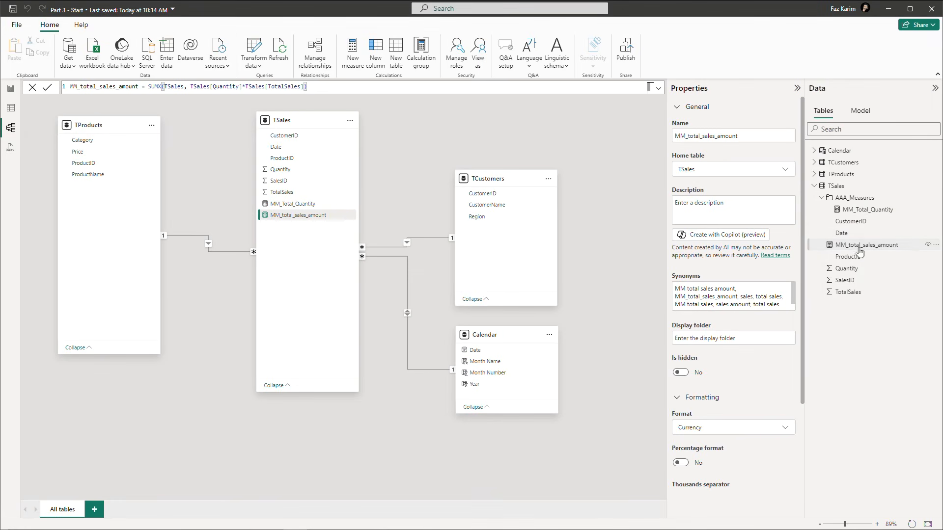
{"action": "left_click_drag", "start_coordinate": [859, 248], "coordinate": [860, 212]}
{"action": "left_click", "coordinate": [852, 200]}
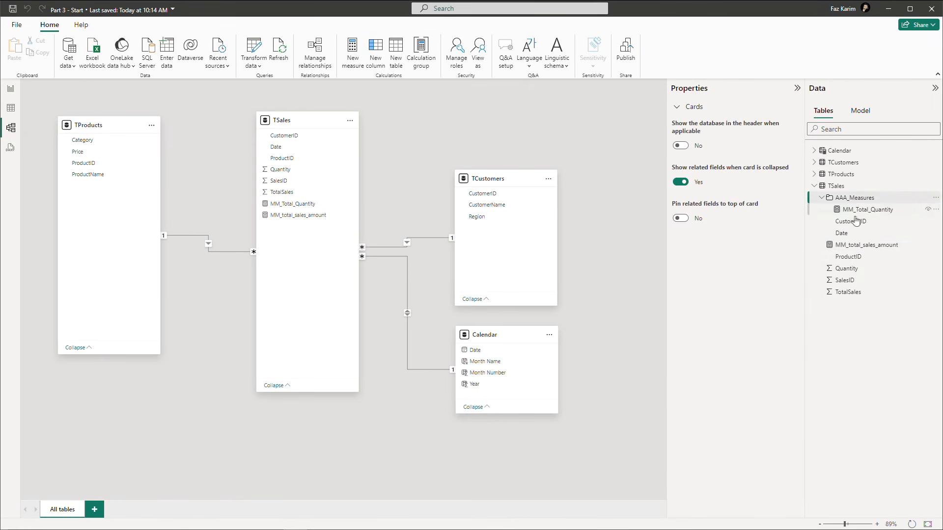
{"action": "left_click_drag", "start_coordinate": [860, 251], "coordinate": [865, 211]}
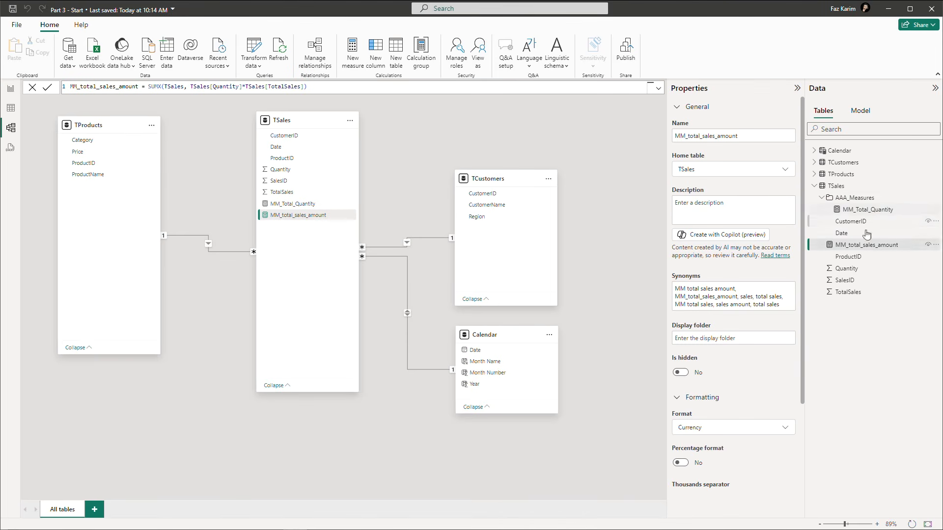
{"action": "right_click", "coordinate": [936, 251]}
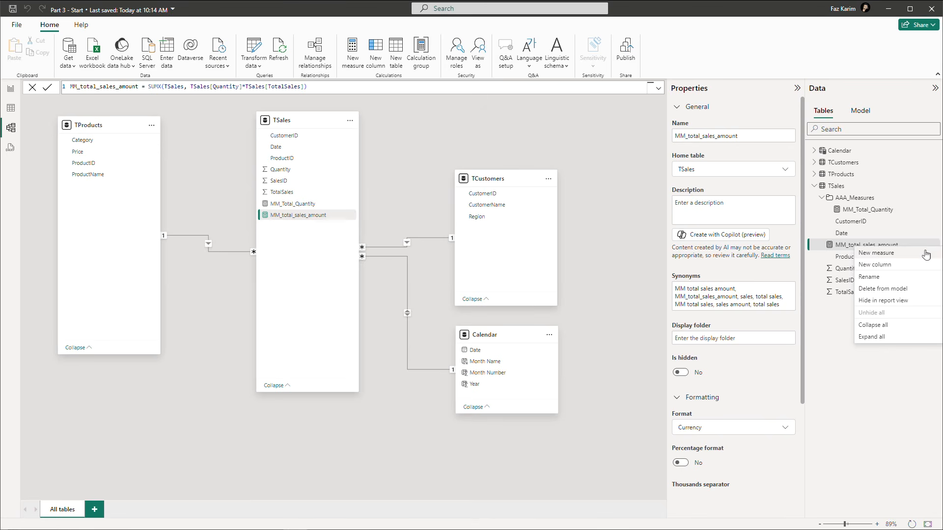
{"action": "left_click", "coordinate": [730, 340]}
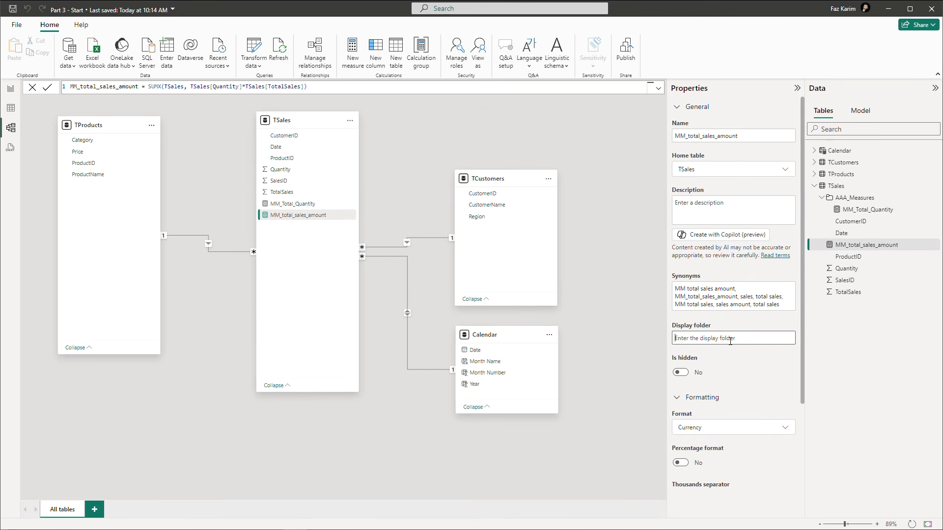
{"action": "type", "text": "AAA_Measures"}
{"action": "key", "text": "Return"}
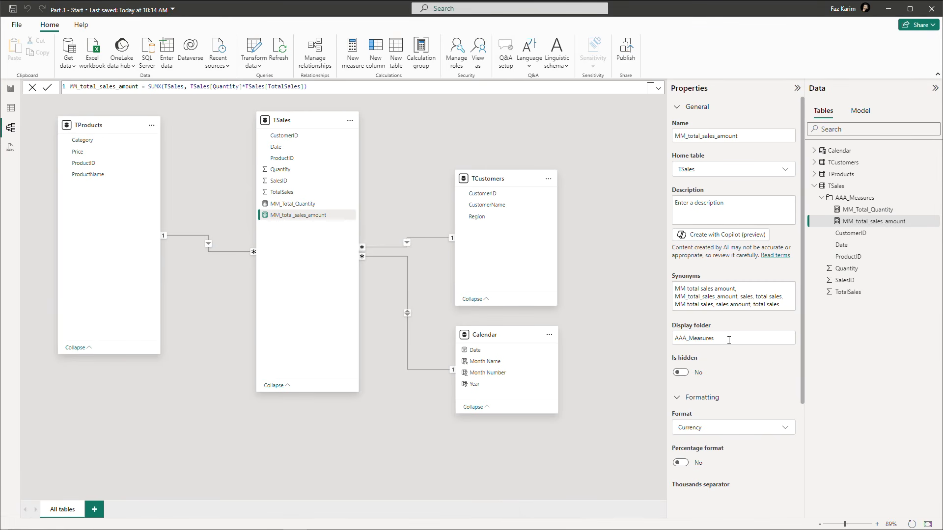
Return to the report view and move the product table visual to the left part of the Page 1 canvas.
{"action": "left_click", "coordinate": [9, 99]}
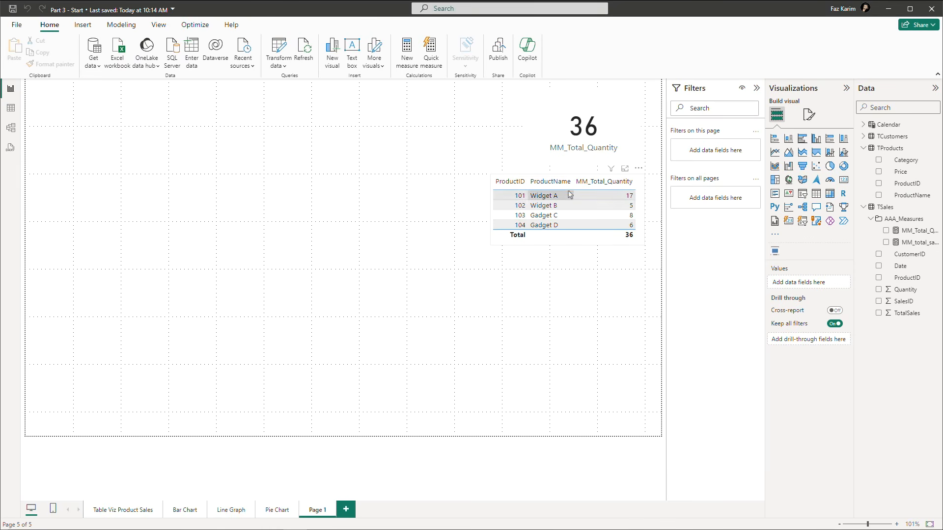
{"action": "left_click_drag", "start_coordinate": [565, 180], "coordinate": [390, 164]}
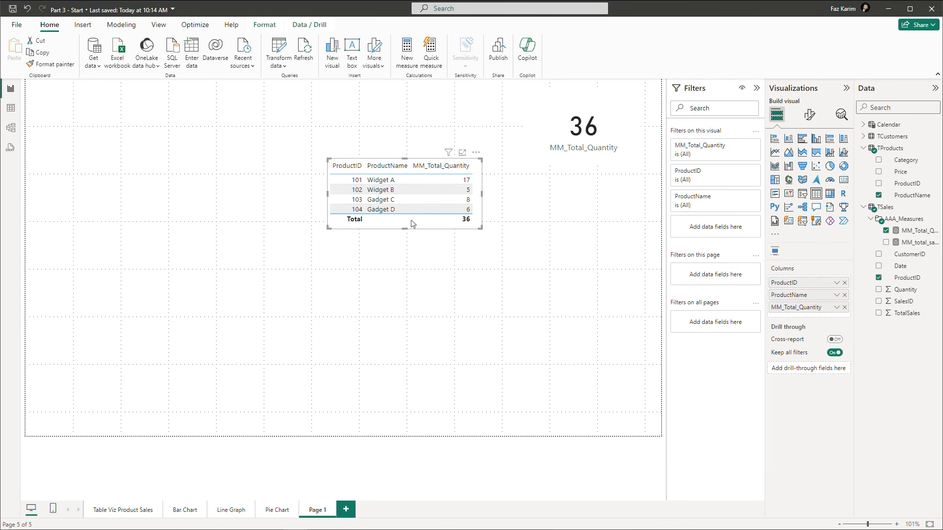
{"action": "left_click_drag", "start_coordinate": [387, 227], "coordinate": [188, 227]}
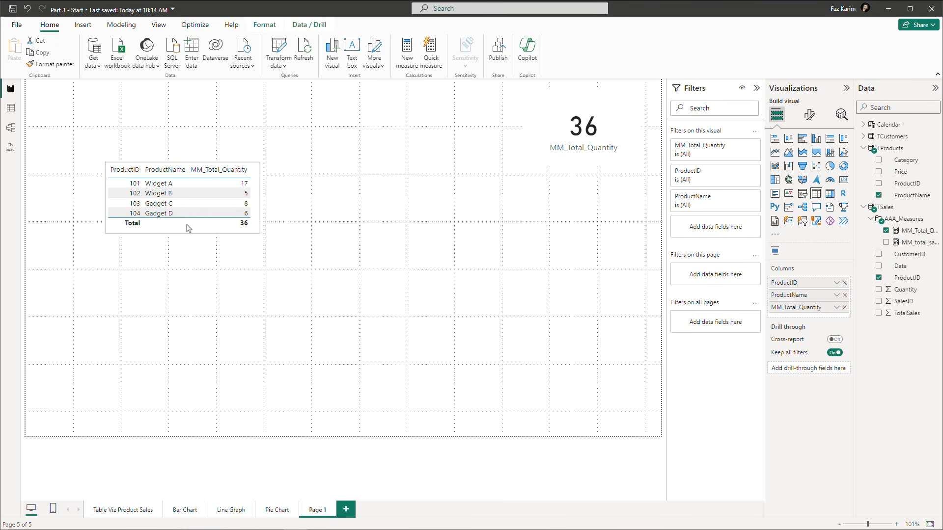
Add the MM_total_sales_amount measure as the last column of the product table and widen the visual to fit it.
{"action": "left_click_drag", "start_coordinate": [917, 243], "coordinate": [811, 318]}
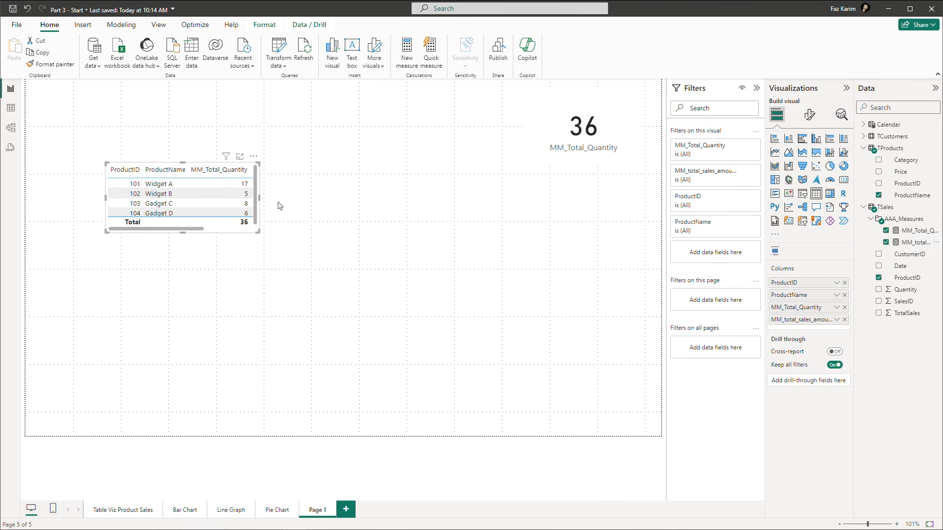
{"action": "left_click_drag", "start_coordinate": [260, 198], "coordinate": [338, 204]}
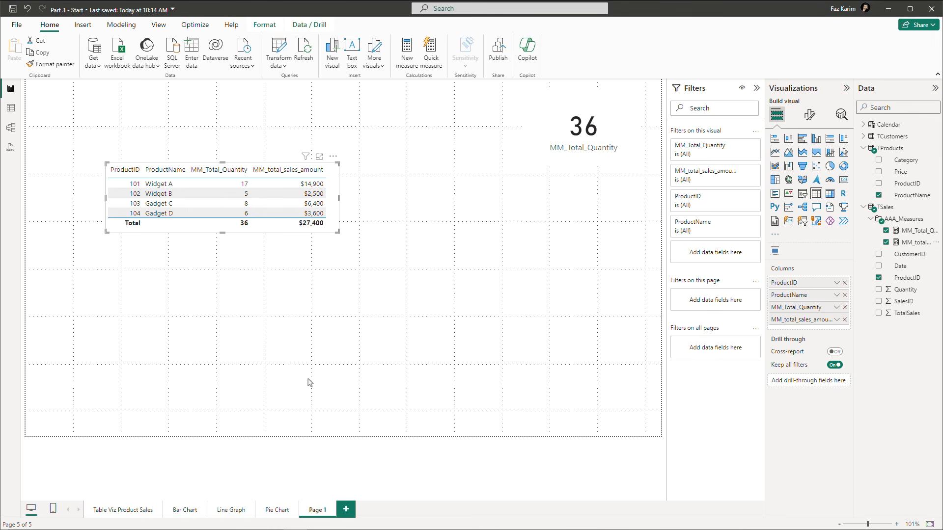
{"action": "left_click", "coordinate": [320, 204]}
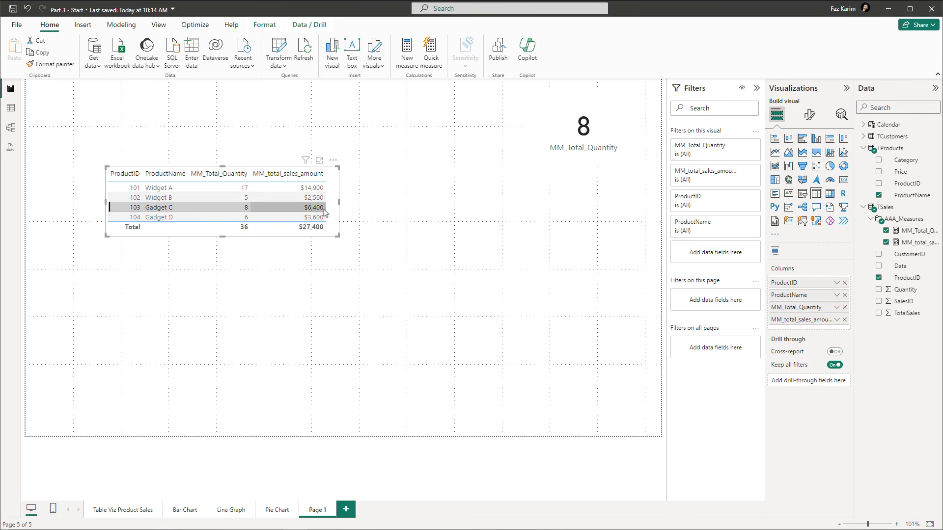
{"action": "left_click", "coordinate": [323, 208]}
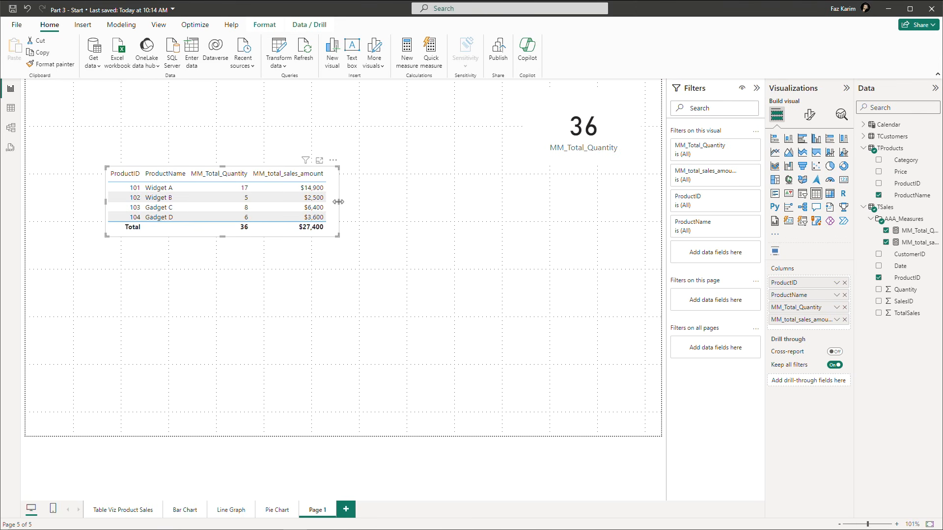
{"action": "mouse_move", "coordinate": [338, 202]}
{"action": "left_mouse_down"}
{"action": "mouse_move", "coordinate": [348, 205]}
{"action": "mouse_move", "coordinate": [336, 195]}
{"action": "left_mouse_up"}
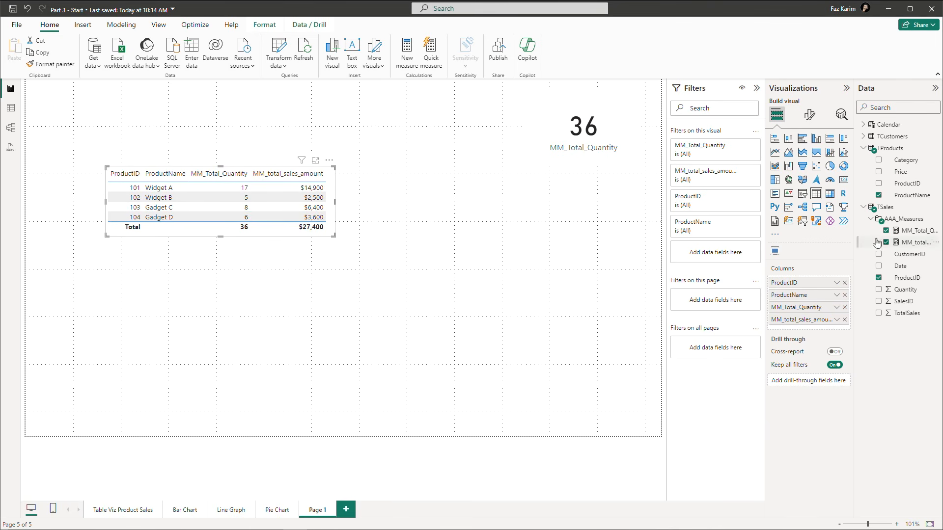
Widen the Data pane and rename the table's MM_Total_Quantity column to Total Quantity for this visual.
{"action": "left_click_drag", "start_coordinate": [856, 236], "coordinate": [837, 235]}
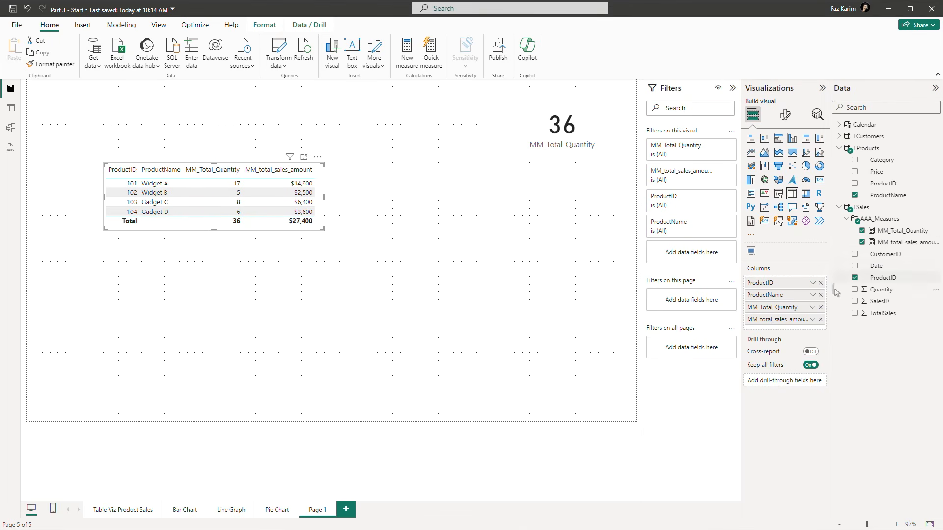
{"action": "left_click", "coordinate": [812, 309]}
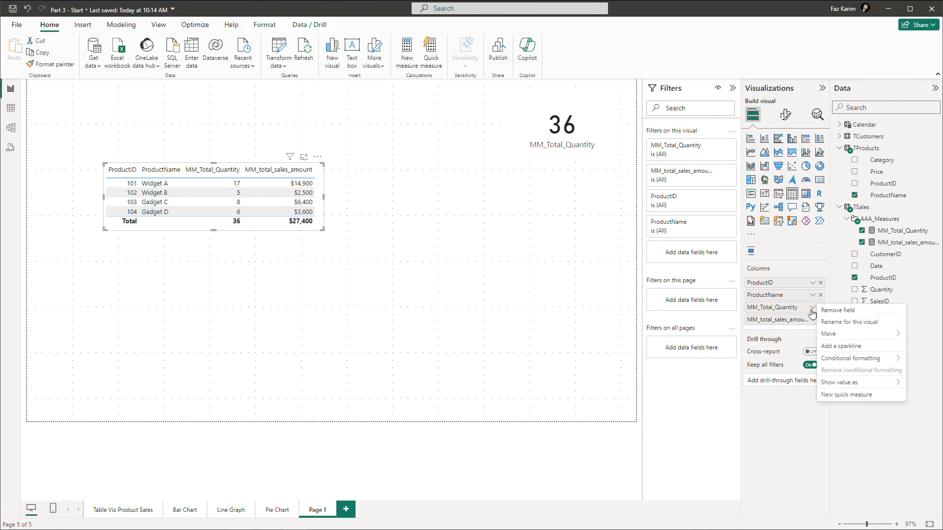
{"action": "left_click", "coordinate": [841, 326]}
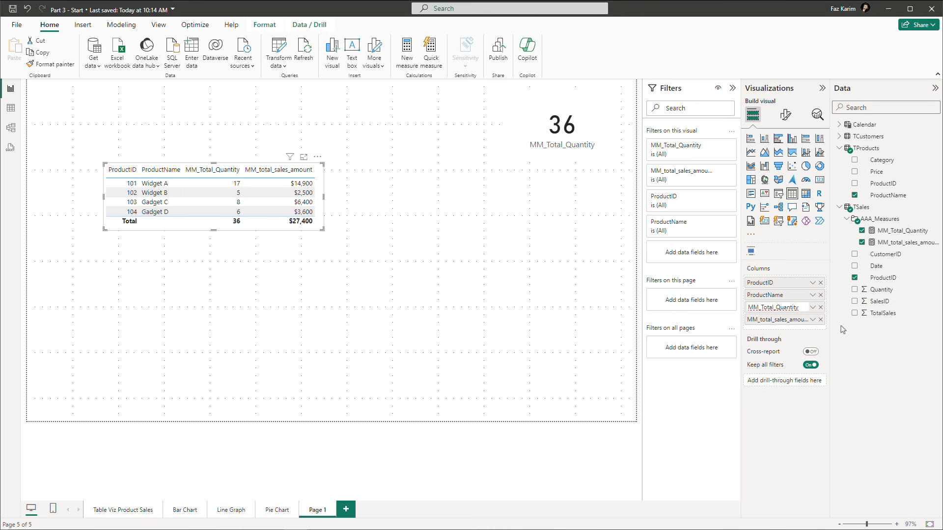
{"action": "key", "text": "End"}
{"action": "key", "text": "BackSpace"}
{"action": "key", "text": "BackSpace"}
{"action": "key", "text": "BackSpace"}
{"action": "key", "text": "BackSpace"}
{"action": "key", "text": "BackSpace"}
{"action": "key", "text": "BackSpace"}
{"action": "key", "text": "BackSpace"}
{"action": "key", "text": "BackSpace"}
{"action": "key", "text": "BackSpace"}
{"action": "key", "text": "BackSpace"}
{"action": "key", "text": "BackSpace"}
{"action": "key", "text": "BackSpace"}
{"action": "key", "text": "BackSpace"}
{"action": "key", "text": "BackSpace"}
{"action": "key", "text": "BackSpace"}
{"action": "key", "text": "BackSpace"}
{"action": "key", "text": "BackSpace"}
{"action": "key", "text": "Return"}
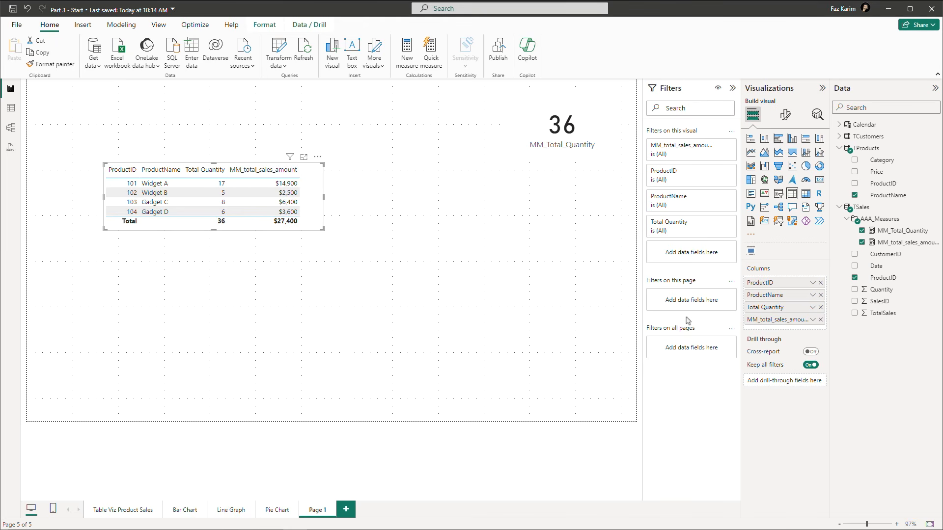
Rename the table's MM_total_sales_amount column to Total Sales Amount for this visual only.
{"action": "right_click", "coordinate": [765, 328]}
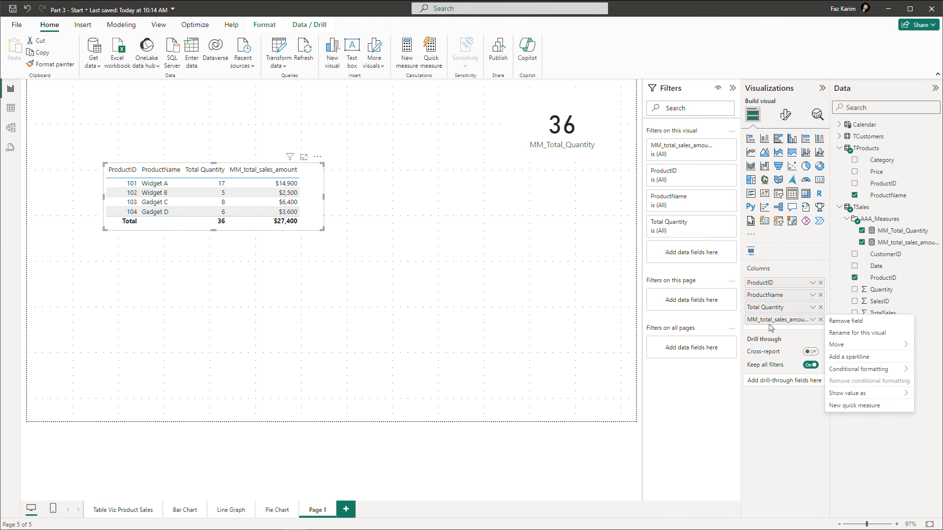
{"action": "left_click", "coordinate": [841, 341]}
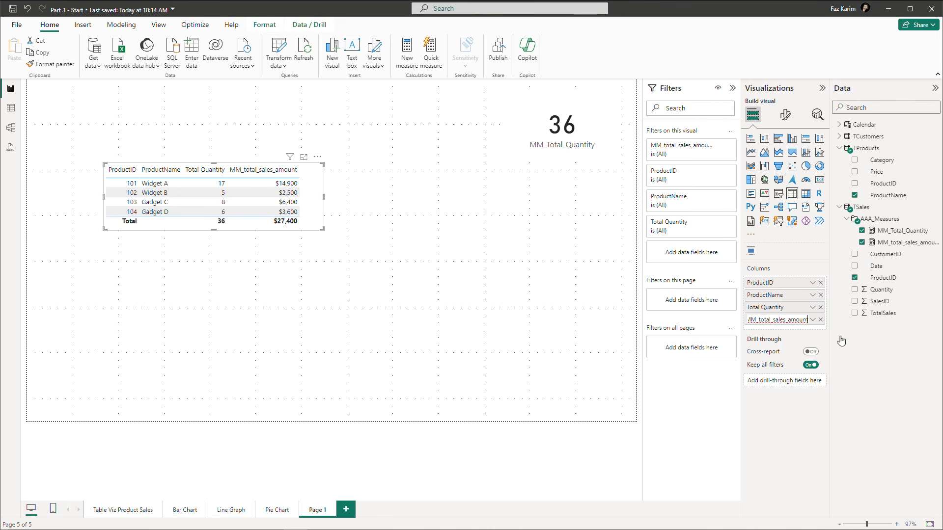
{"action": "key", "text": "BackSpace"}
{"action": "key", "text": "BackSpace"}
{"action": "key", "text": "BackSpace"}
{"action": "key", "text": "BackSpace"}
{"action": "key", "text": "BackSpace"}
{"action": "key", "text": "BackSpace"}
{"action": "key", "text": "BackSpace"}
{"action": "key", "text": "BackSpace"}
{"action": "key", "text": "BackSpace"}
{"action": "key", "text": "BackSpace"}
{"action": "key", "text": "BackSpace"}
{"action": "key", "text": "BackSpace"}
{"action": "key", "text": "BackSpace"}
{"action": "key", "text": "BackSpace"}
{"action": "key", "text": "BackSpace"}
{"action": "key", "text": "BackSpace"}
{"action": "key", "text": "BackSpace"}
{"action": "key", "text": "BackSpace"}
{"action": "key", "text": "BackSpace"}
{"action": "key", "text": "BackSpace"}
{"action": "key", "text": "BackSpace"}
{"action": "key", "text": "Return"}
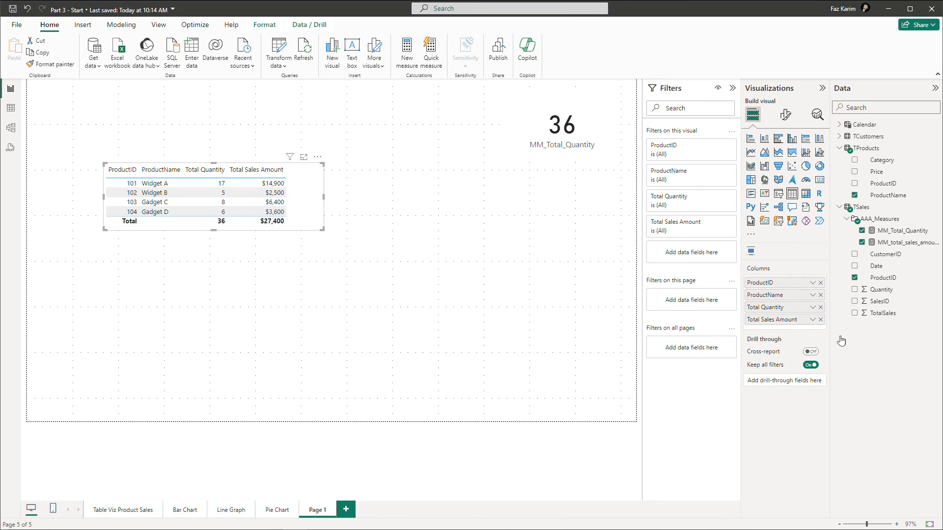
{"action": "mouse_move", "coordinate": [769, 321]}
{"action": "left_mouse_down"}
{"action": "mouse_move", "coordinate": [768, 284]}
{"action": "mouse_move", "coordinate": [766, 325]}
{"action": "left_mouse_up"}
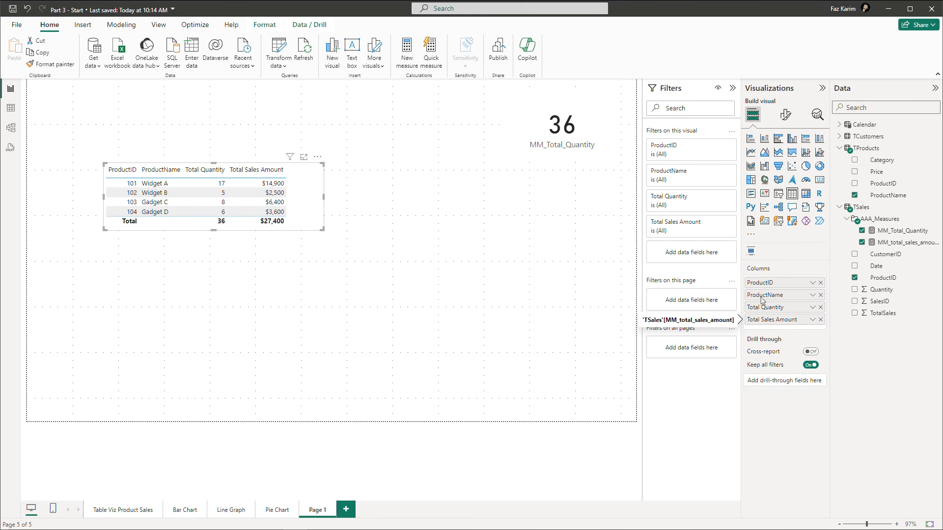
Find the font options in the table visual's formatting and set the global font size to 14.
{"action": "left_click", "coordinate": [785, 114]}
{"action": "left_click", "coordinate": [775, 140]}
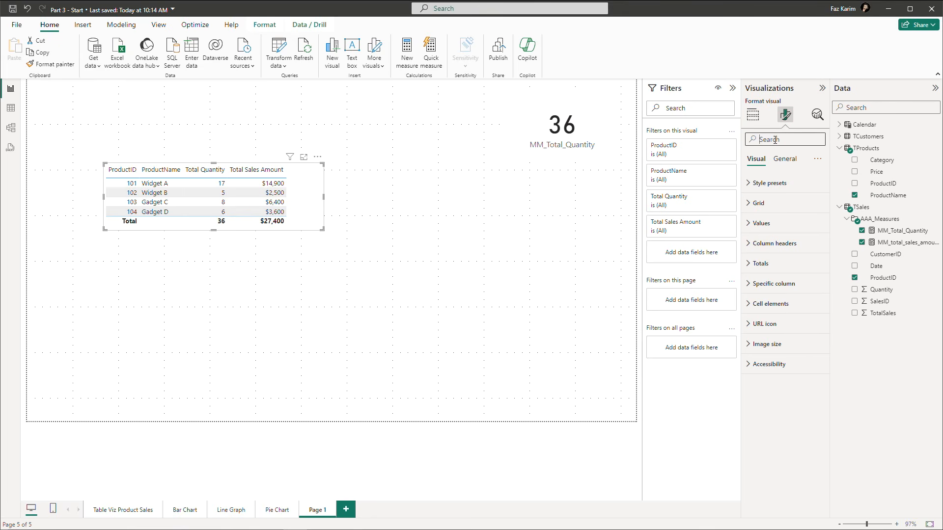
{"action": "type", "text": "font"}
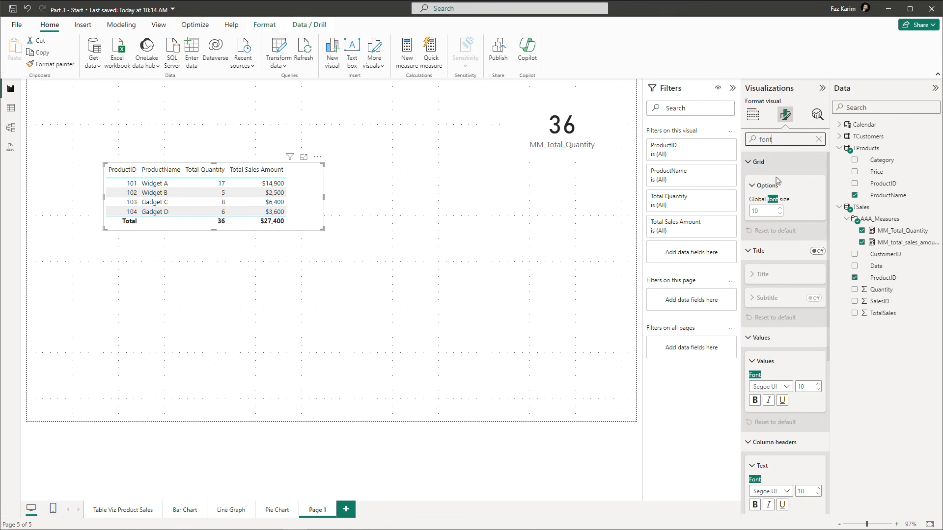
{"action": "left_click", "coordinate": [781, 214]}
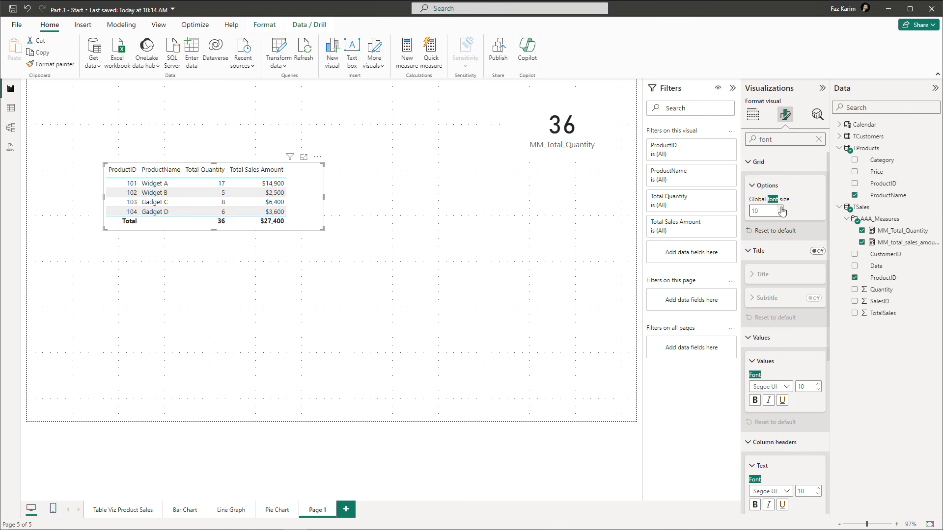
{"action": "left_click", "coordinate": [782, 212]}
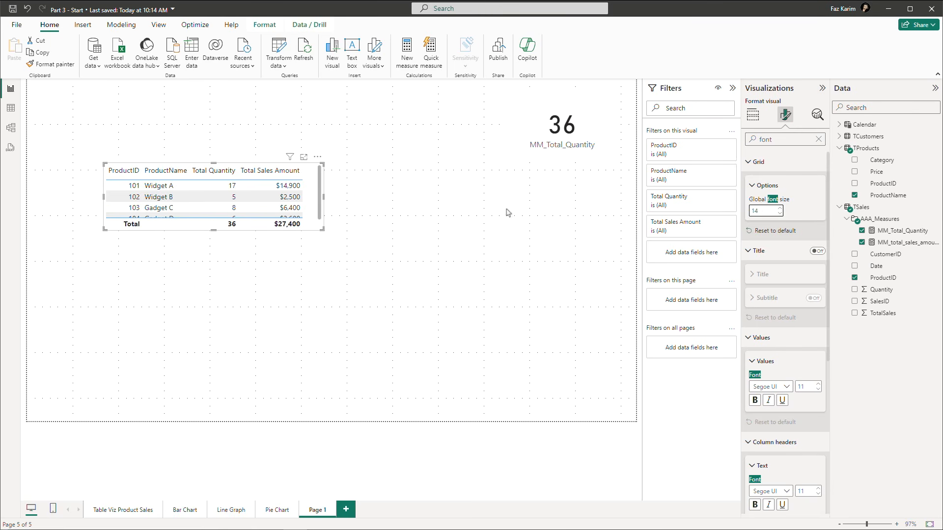
Resize the product table visual so all its rows and columns fit without scrollbars or much empty space.
{"action": "left_click", "coordinate": [215, 236]}
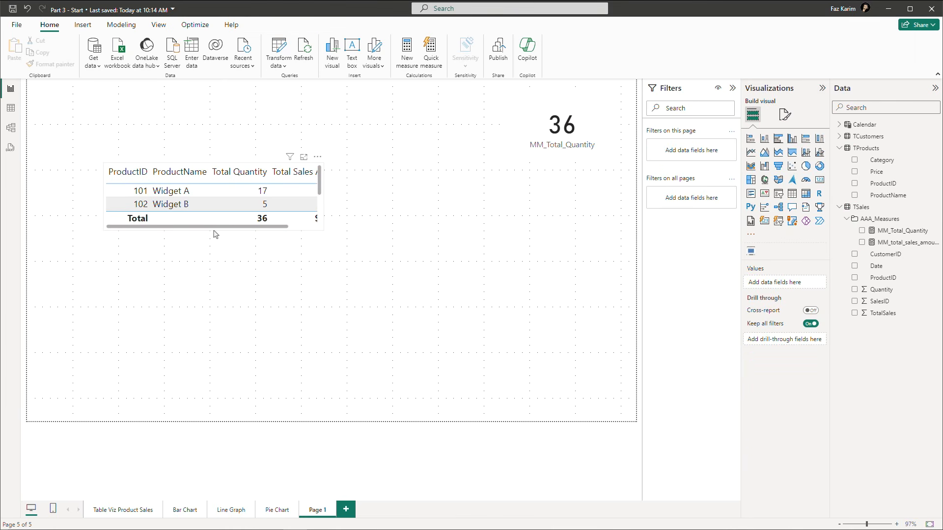
{"action": "left_click_drag", "start_coordinate": [214, 231], "coordinate": [212, 305]}
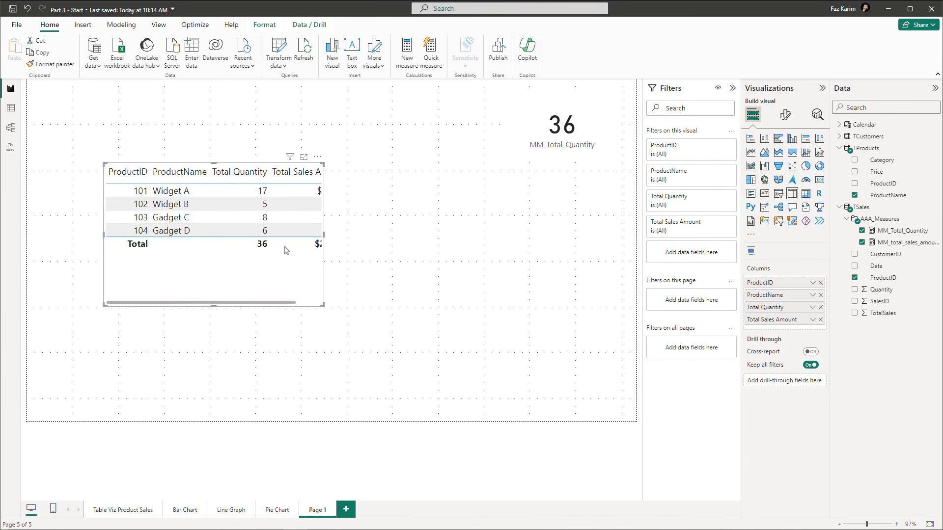
{"action": "left_click_drag", "start_coordinate": [323, 235], "coordinate": [409, 236]}
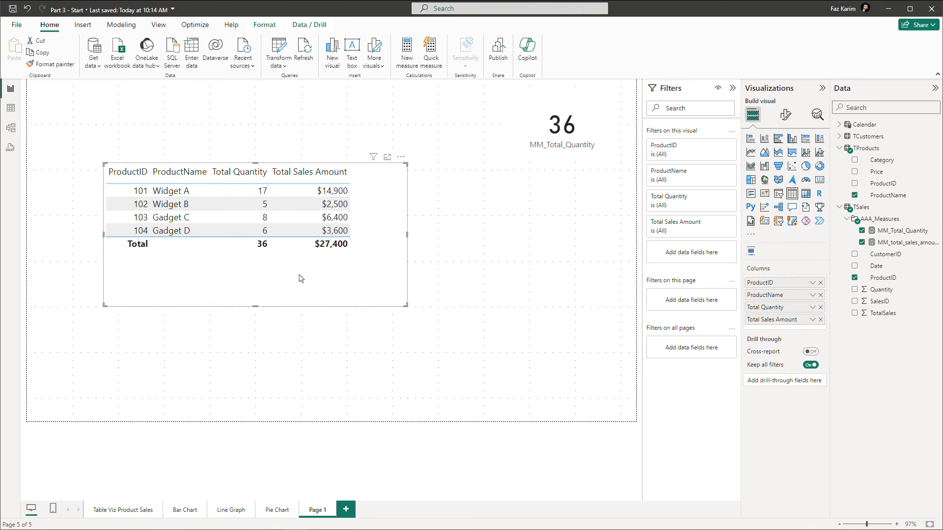
{"action": "left_click_drag", "start_coordinate": [255, 308], "coordinate": [272, 268]}
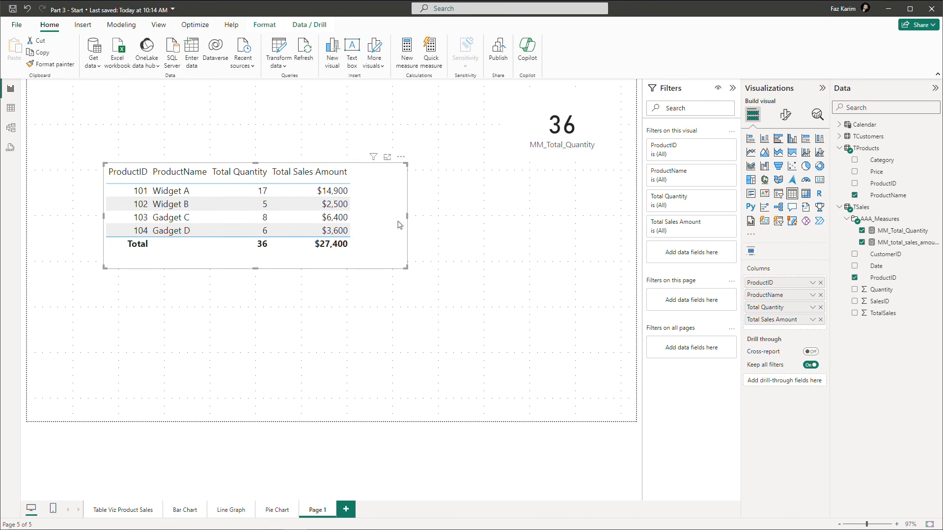
{"action": "left_click_drag", "start_coordinate": [407, 216], "coordinate": [362, 216]}
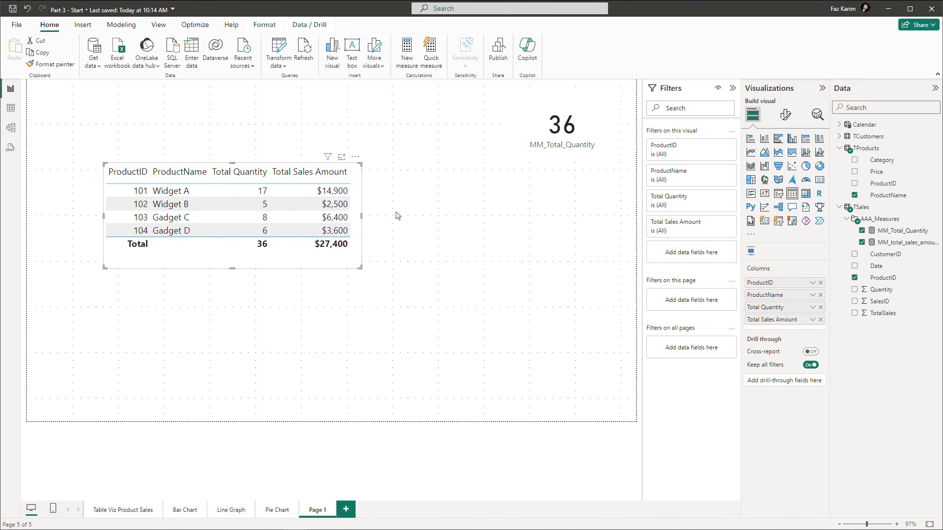
Insert an empty card visual on the report page and place it directly below the MM_Total_Quantity card.
{"action": "left_click", "coordinate": [559, 197]}
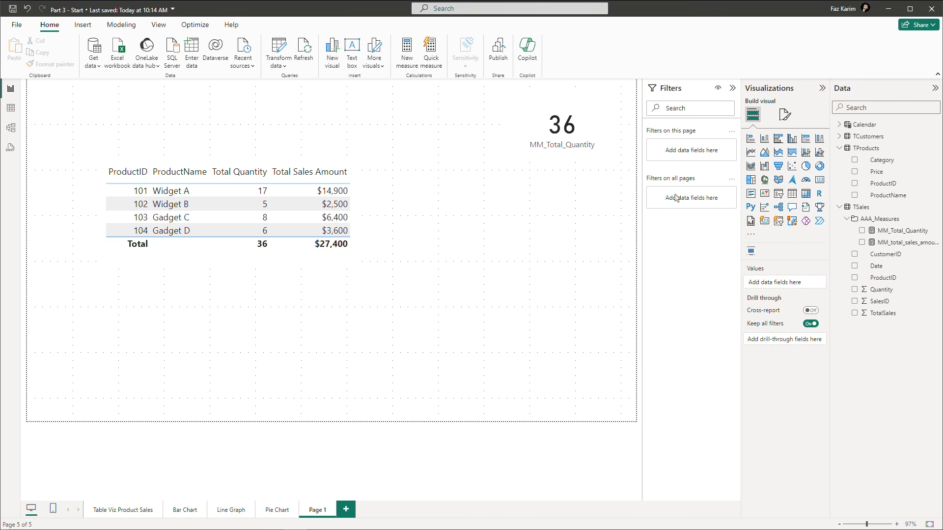
{"action": "left_click", "coordinate": [820, 183]}
{"action": "left_click_drag", "start_coordinate": [111, 116], "coordinate": [573, 210]}
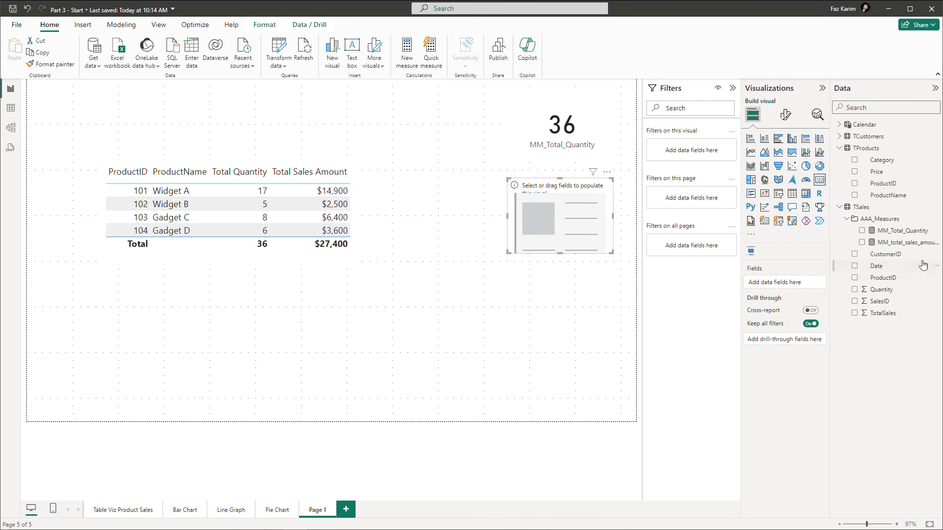
Show the MM_total_sales_amount measure in the empty card and move the card up closer to the MM_Total_Quantity card.
{"action": "left_click_drag", "start_coordinate": [918, 242], "coordinate": [766, 282]}
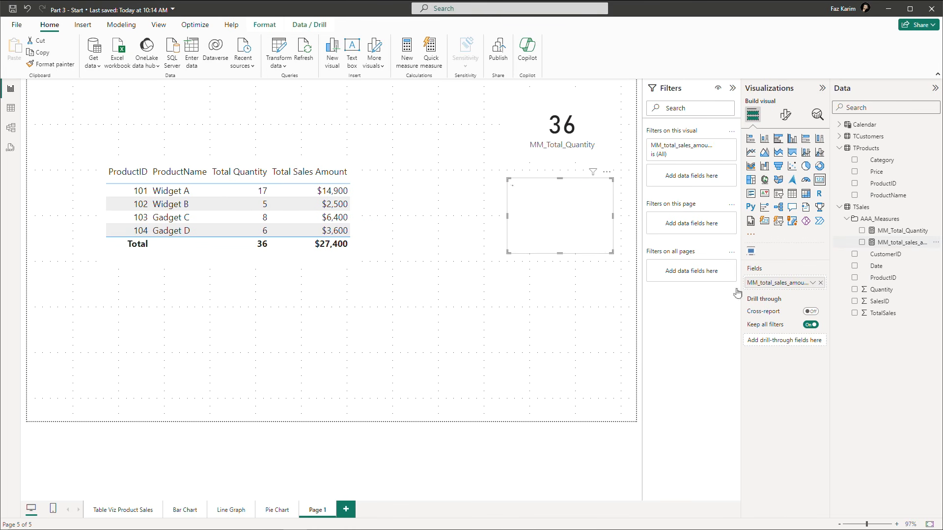
{"action": "left_click", "coordinate": [507, 219]}
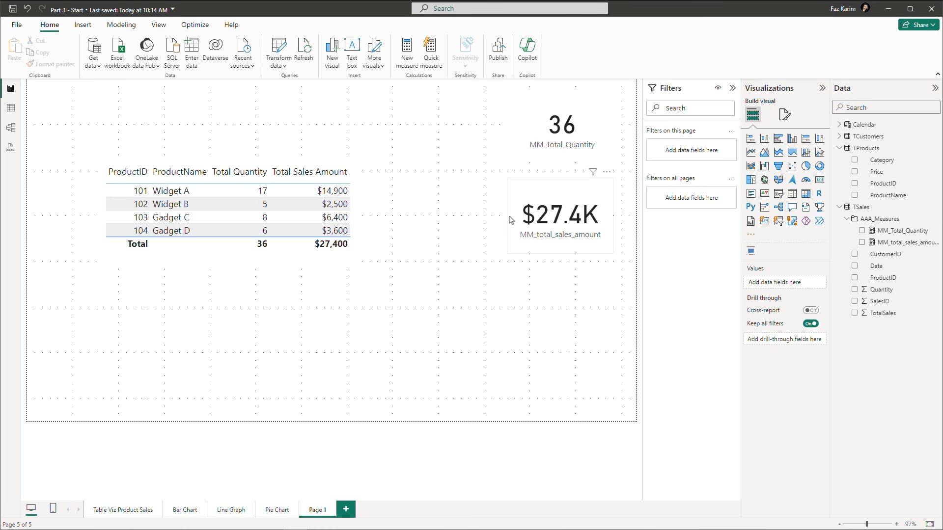
{"action": "left_click", "coordinate": [511, 219]}
{"action": "left_click_drag", "start_coordinate": [526, 192], "coordinate": [527, 179]}
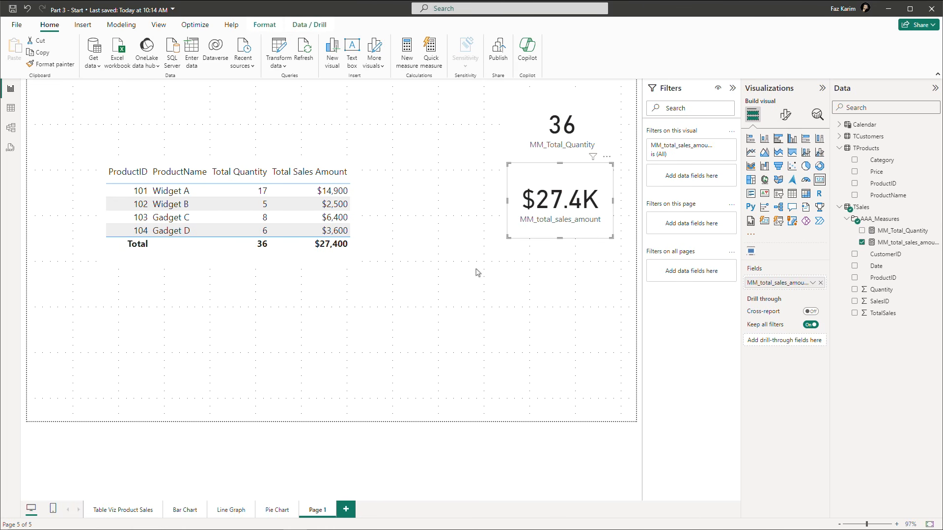
{"action": "left_click", "coordinate": [443, 331]}
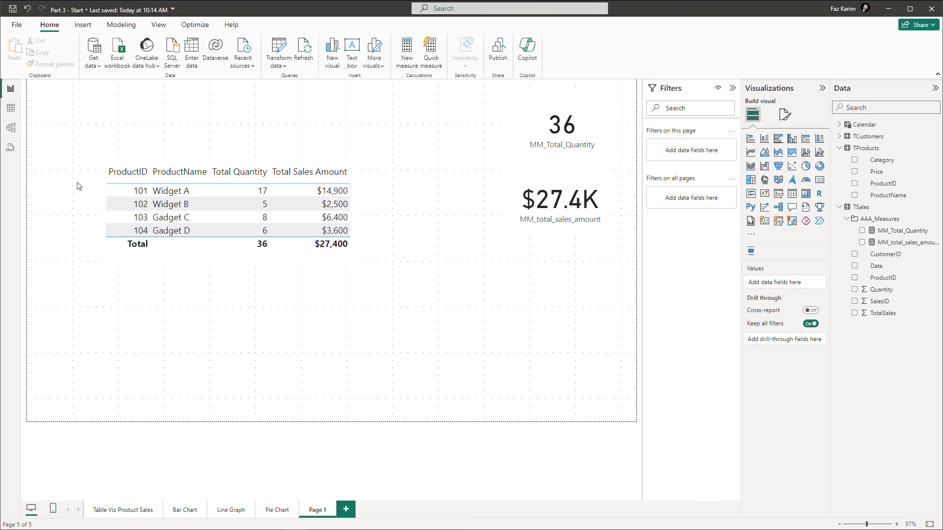
Cross-filter the cards by the Widget A row of the product table and review the MM_total_sales_amount formula.
{"action": "left_click", "coordinate": [132, 194]}
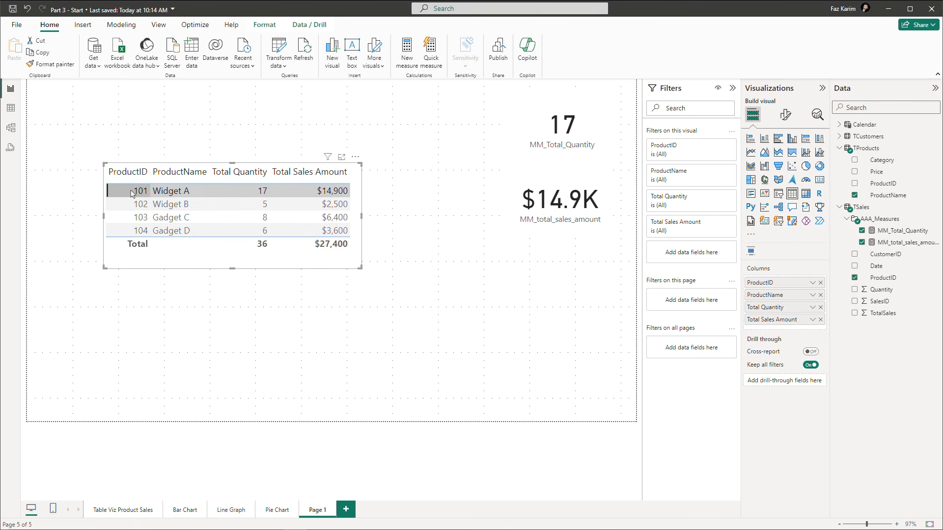
{"action": "left_click", "coordinate": [887, 244]}
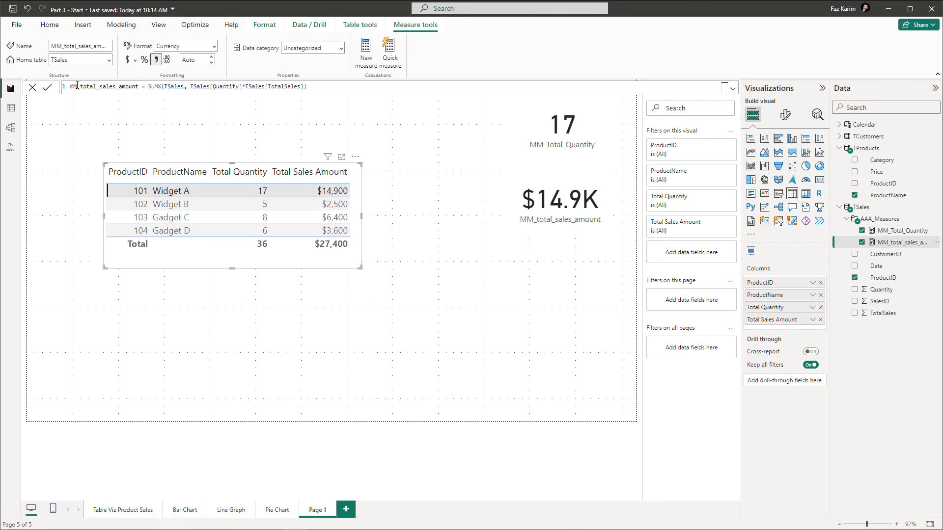
{"action": "left_click_drag", "start_coordinate": [72, 87], "coordinate": [314, 87]}
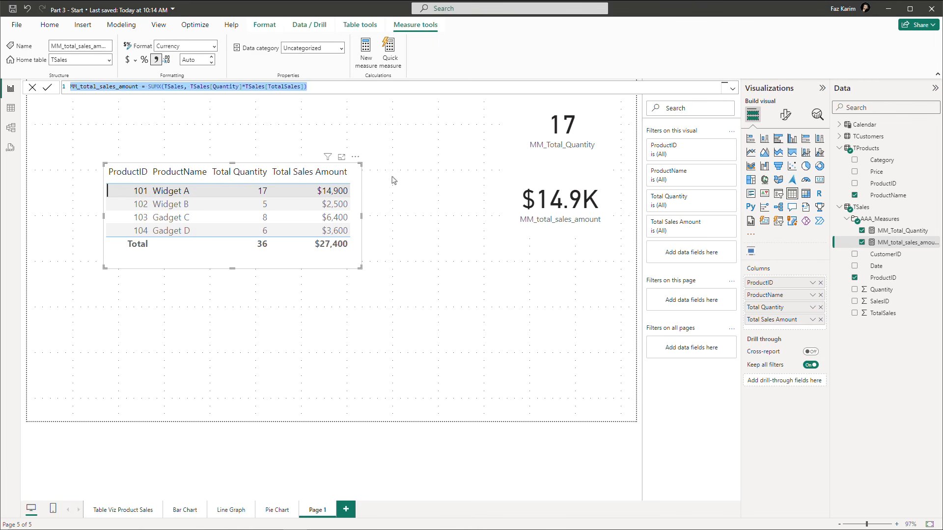
{"action": "left_click", "coordinate": [461, 118]}
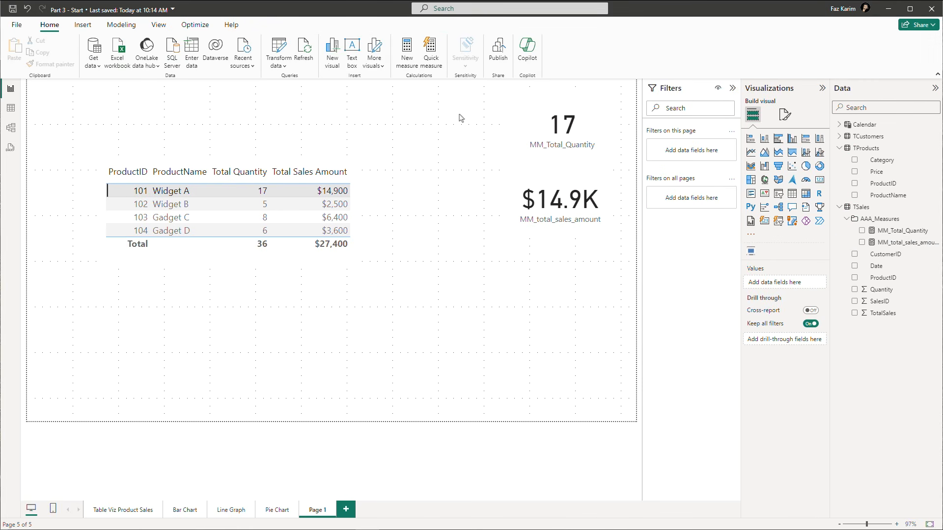
In the table view of TSales, create the measure MM_AVG_Quantity = AVERAGE(TSales[Quantity]).
{"action": "left_click", "coordinate": [10, 108]}
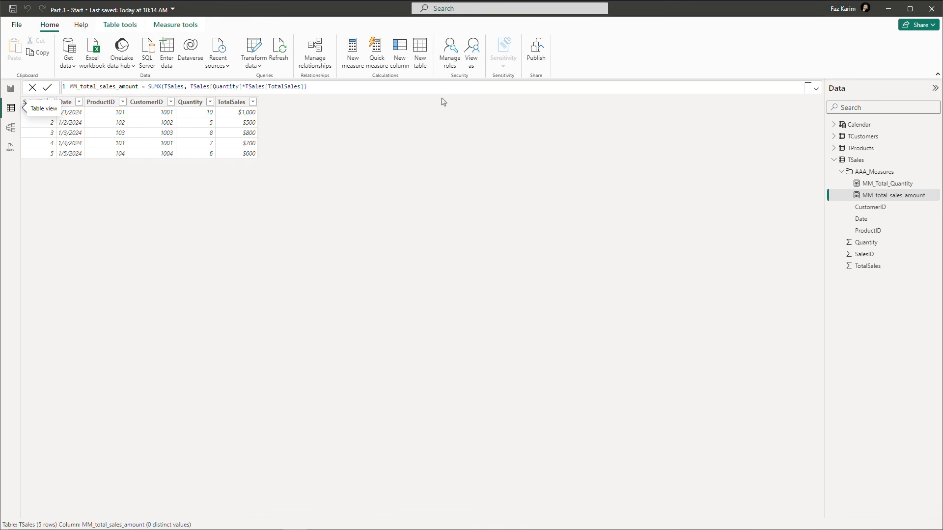
{"action": "left_click", "coordinate": [350, 70]}
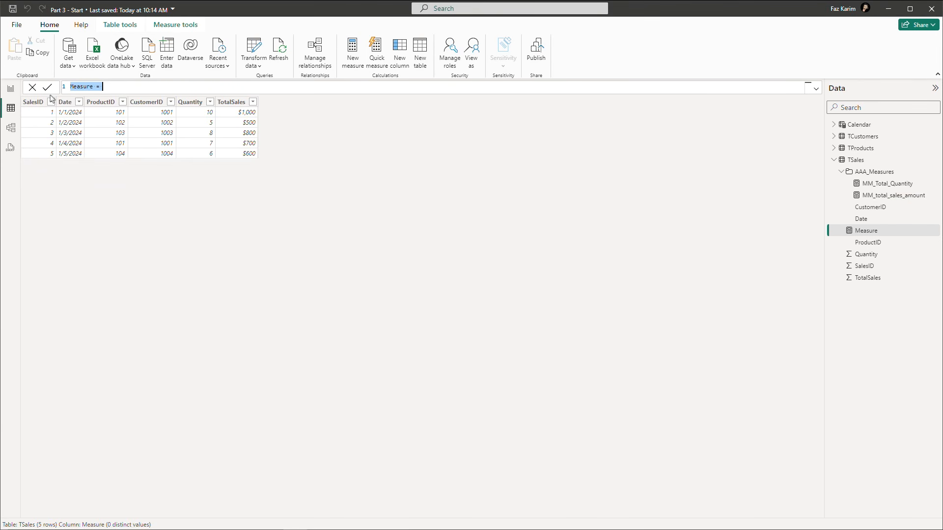
{"action": "key", "text": "BackSpace"}
{"action": "type", "text": "av"}
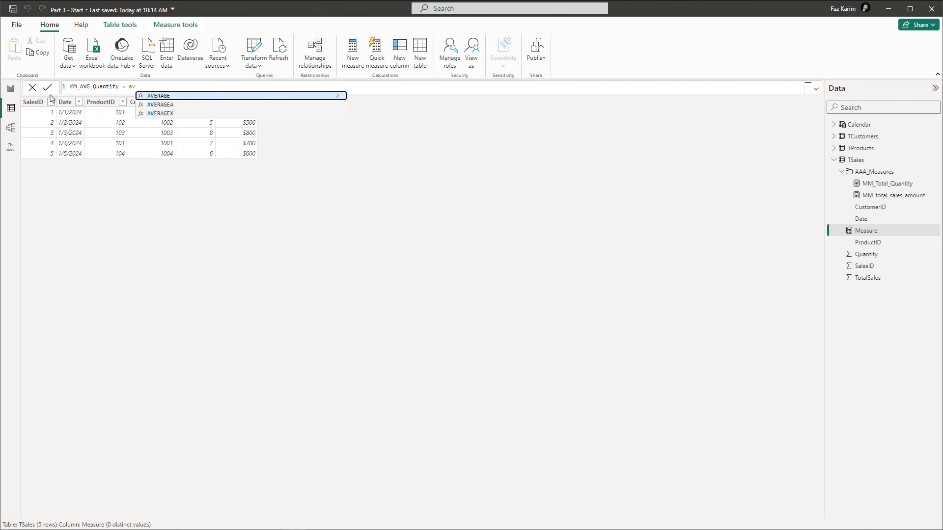
{"action": "key", "text": "Tab"}
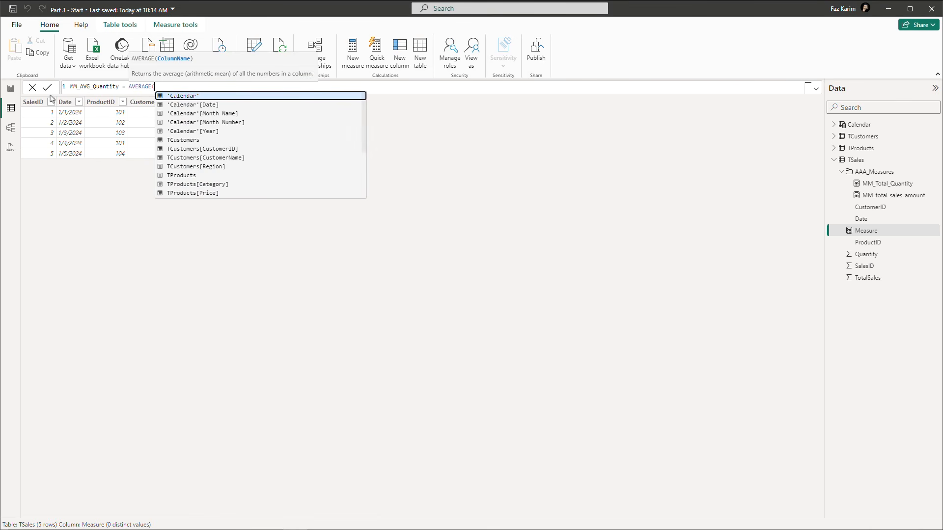
{"action": "type", "text": "ts"}
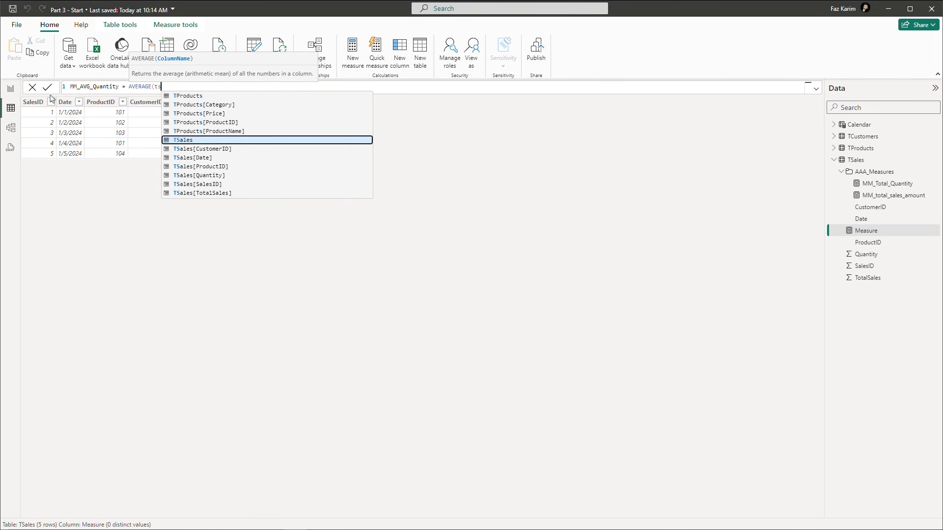
{"action": "key", "text": "Down"}
{"action": "key", "text": "Down"}
{"action": "key", "text": "Down"}
{"action": "key", "text": "Down"}
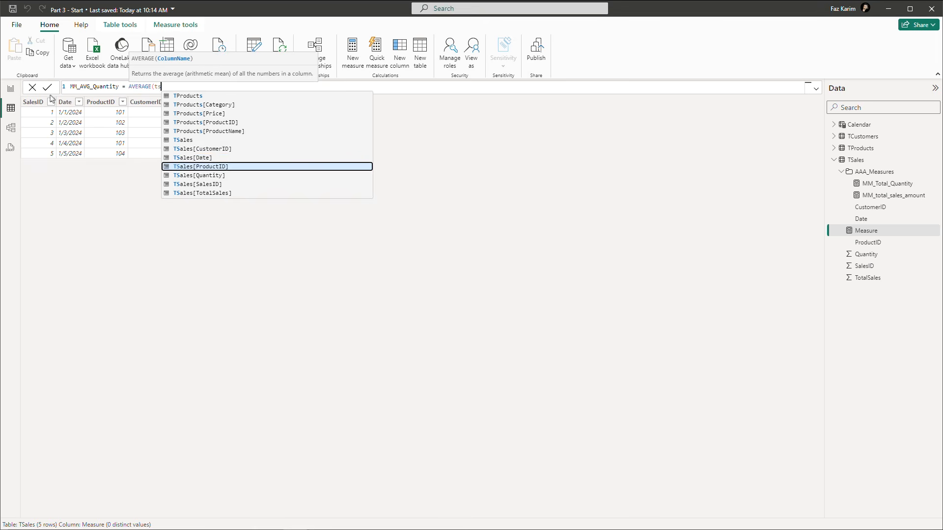
{"action": "key", "text": "Tab"}
{"action": "type", "text": ")"}
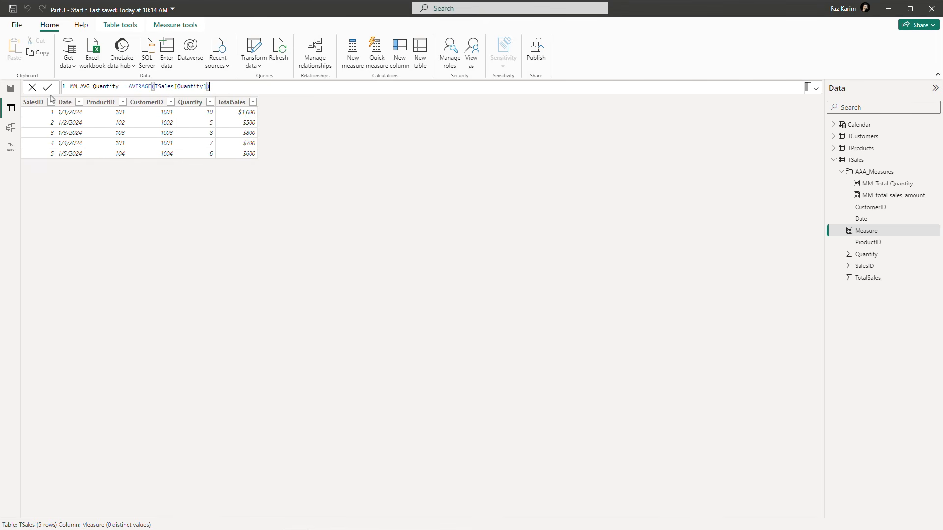
{"action": "key", "text": "Return"}
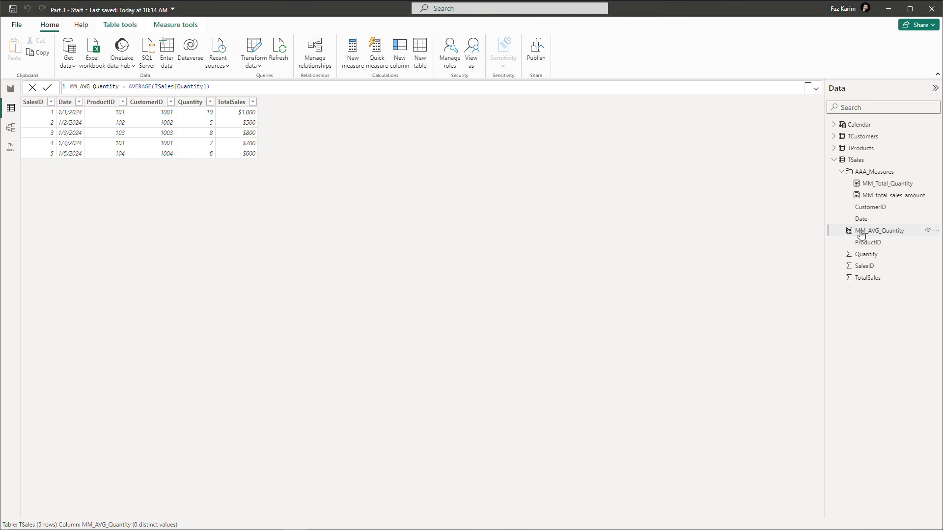
In the model view, set the display folder of MM_AVG_Quantity to AAA_Measures.
{"action": "left_click", "coordinate": [11, 128]}
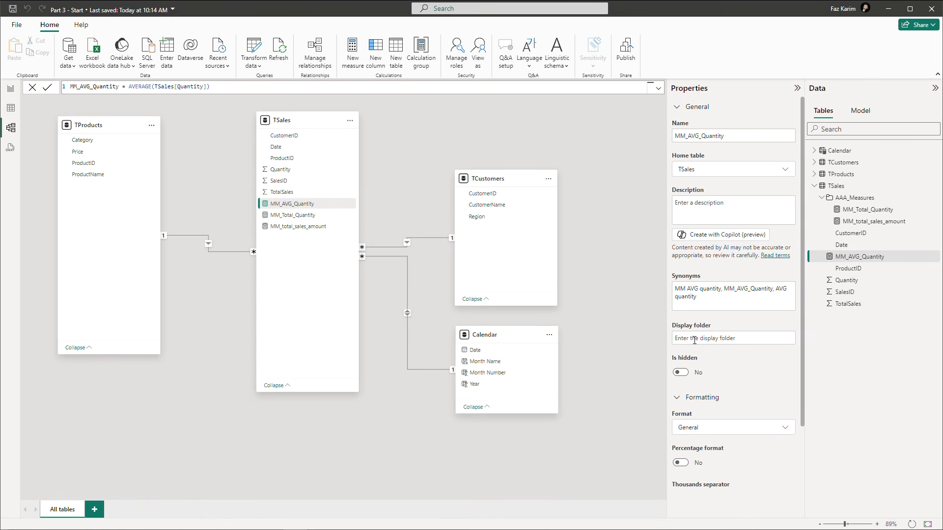
{"action": "left_click", "coordinate": [695, 340]}
{"action": "type", "text": "AAA_Measures"}
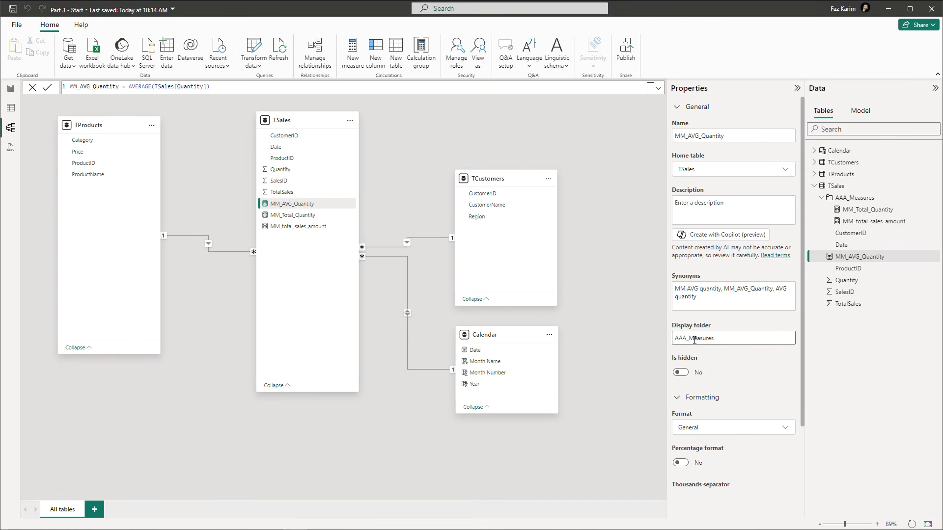
{"action": "key", "text": "Return"}
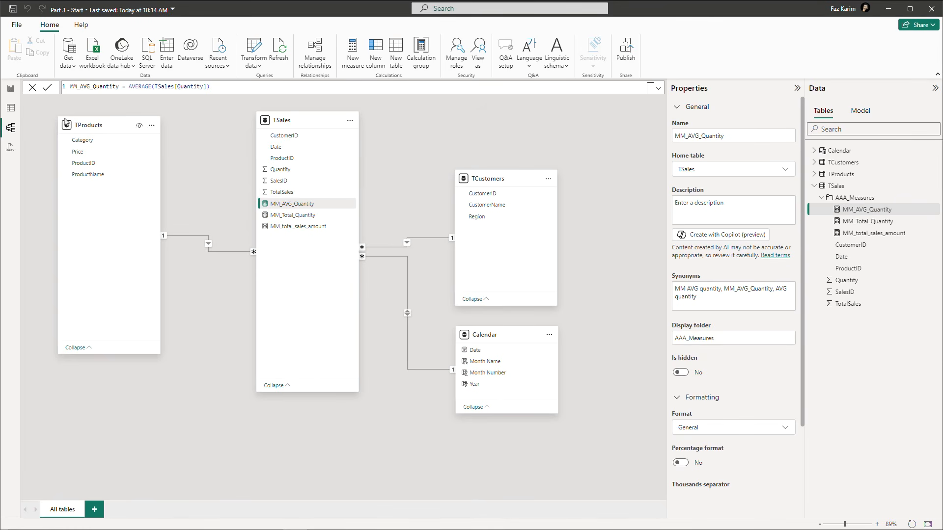
Insert a card on the report page directly below the MM_total_sales_amount card and fill it with MM_AVG_Quantity.
{"action": "left_click", "coordinate": [11, 91]}
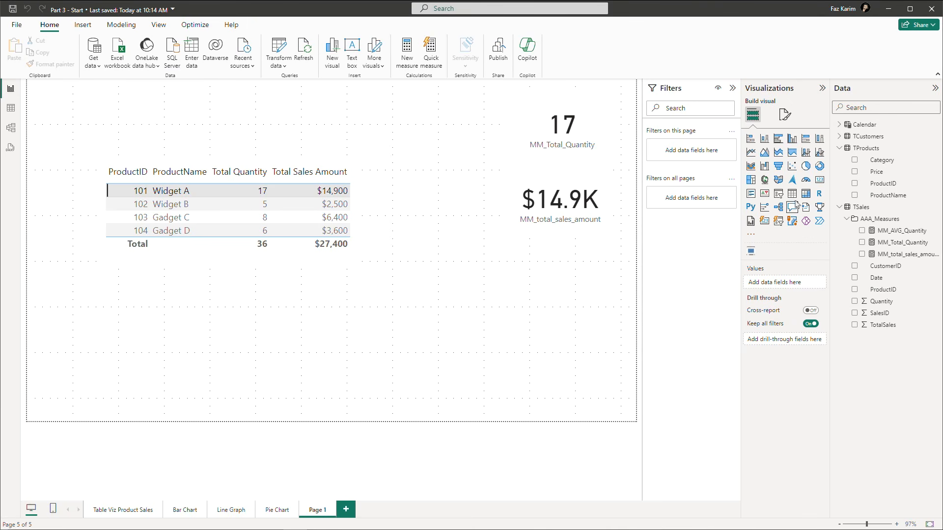
{"action": "left_click", "coordinate": [820, 180]}
{"action": "left_click_drag", "start_coordinate": [122, 152], "coordinate": [563, 284]}
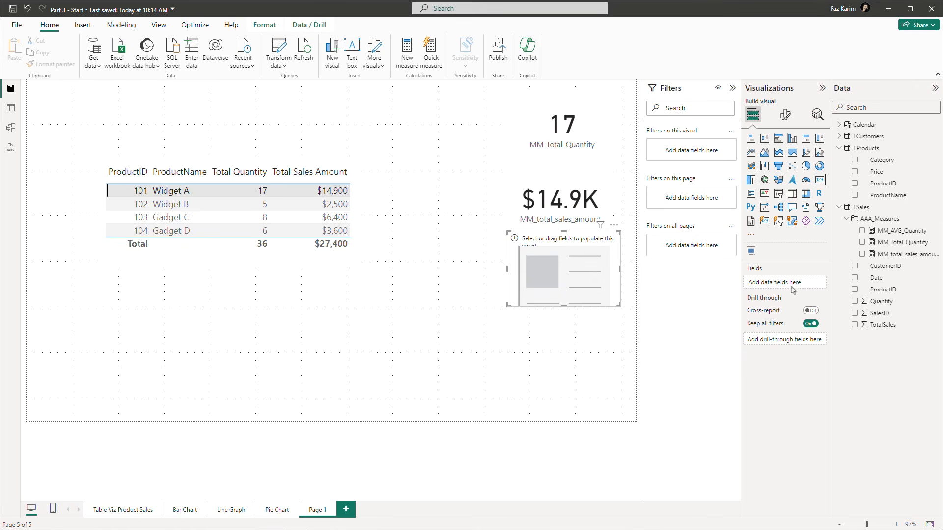
{"action": "left_click_drag", "start_coordinate": [902, 231], "coordinate": [779, 283]}
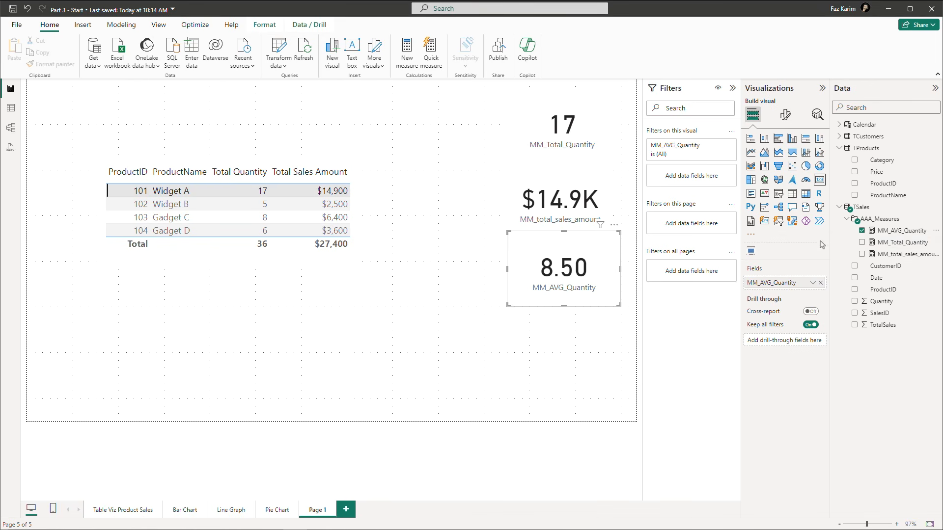
Add MM_AVG_Quantity as a column to the product table visual and widen the table to fit it.
{"action": "left_click_drag", "start_coordinate": [906, 232], "coordinate": [333, 227]}
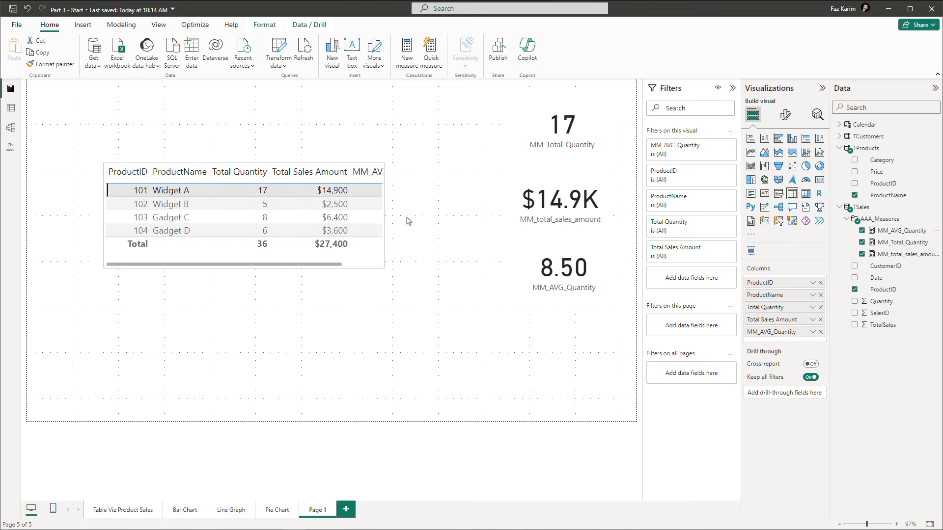
{"action": "left_click", "coordinate": [362, 363]}
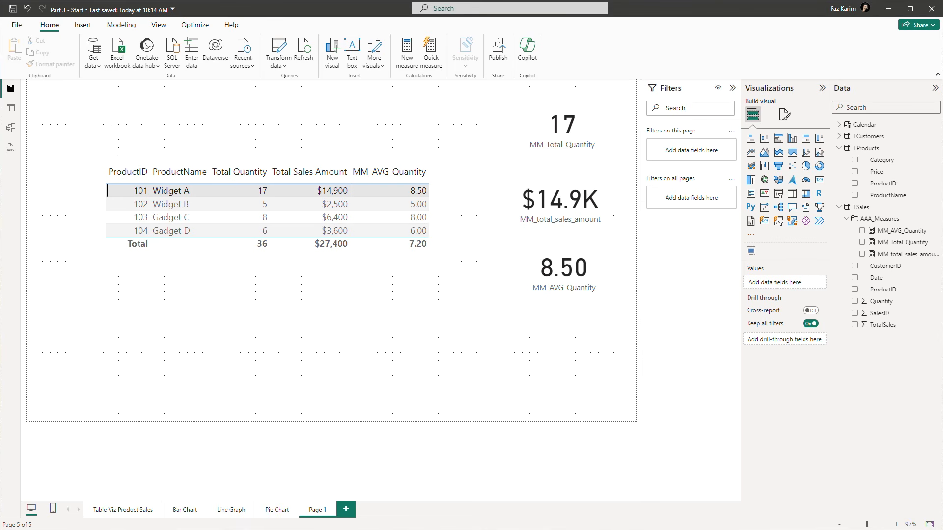
Switch to the browser's DAX function reference on Microsoft Learn, widen the window and open the Aggregation functions category.
{"action": "left_click_drag", "start_coordinate": [0, 0], "coordinate": [393, 46]}
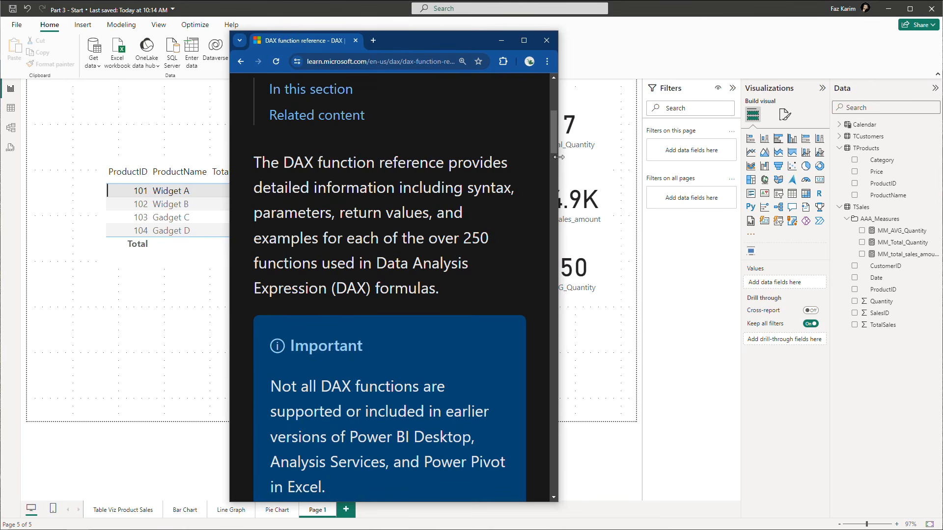
{"action": "left_click_drag", "start_coordinate": [558, 158], "coordinate": [802, 149]}
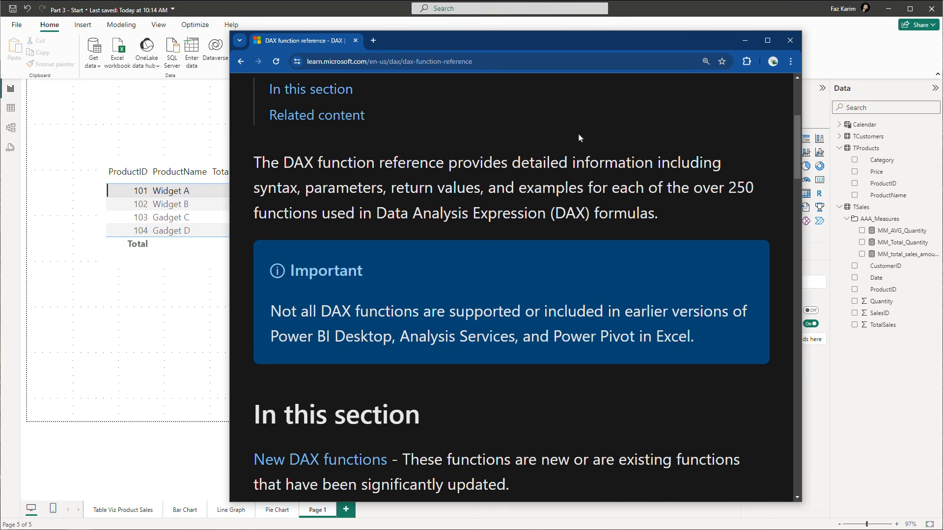
{"action": "scroll", "coordinate": [580, 138], "scroll_direction": "down", "scroll_amount": 1}
{"action": "scroll", "coordinate": [579, 135], "scroll_direction": "down", "scroll_amount": 4}
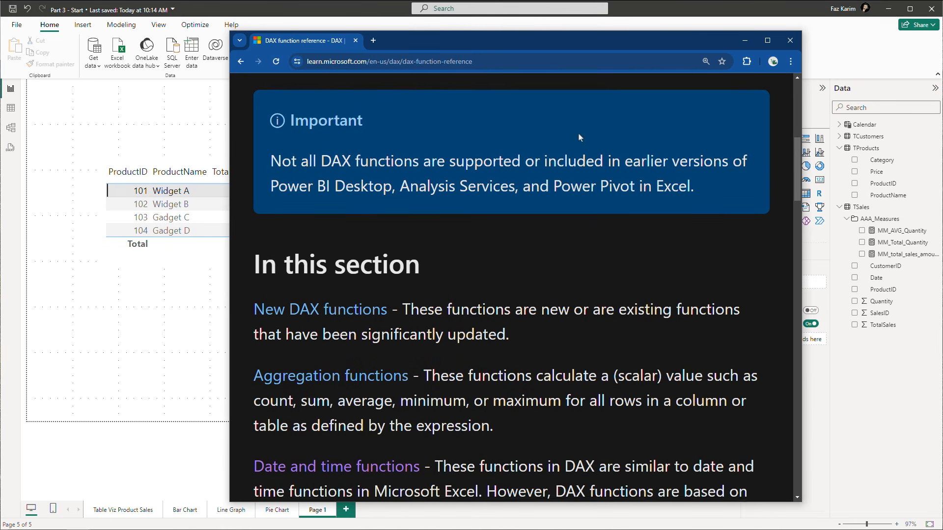
{"action": "scroll", "coordinate": [579, 139], "scroll_direction": "down", "scroll_amount": 1}
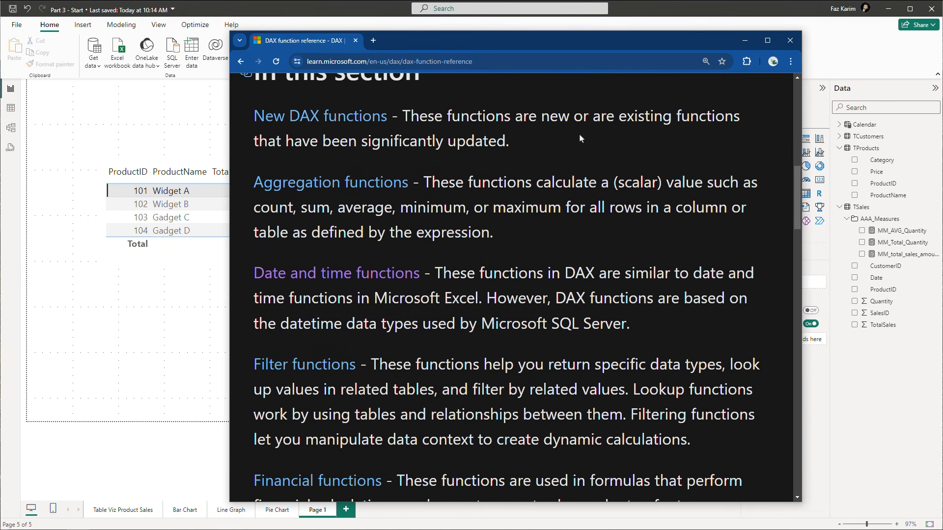
{"action": "left_click", "coordinate": [360, 189]}
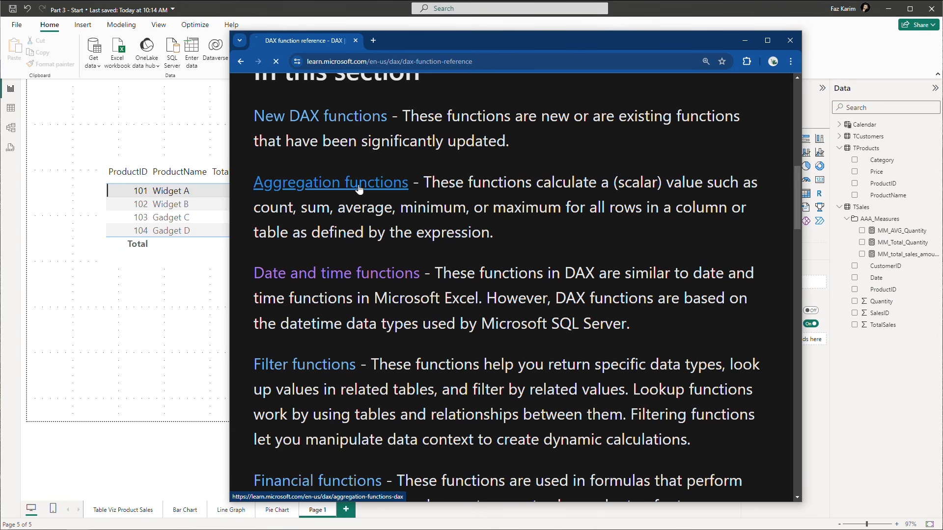
Open the AVERAGE function article and read its syntax, parameters, return value and remarks.
{"action": "scroll", "coordinate": [360, 190], "scroll_direction": "down", "scroll_amount": 2}
{"action": "scroll", "coordinate": [459, 191], "scroll_direction": "down", "scroll_amount": 3}
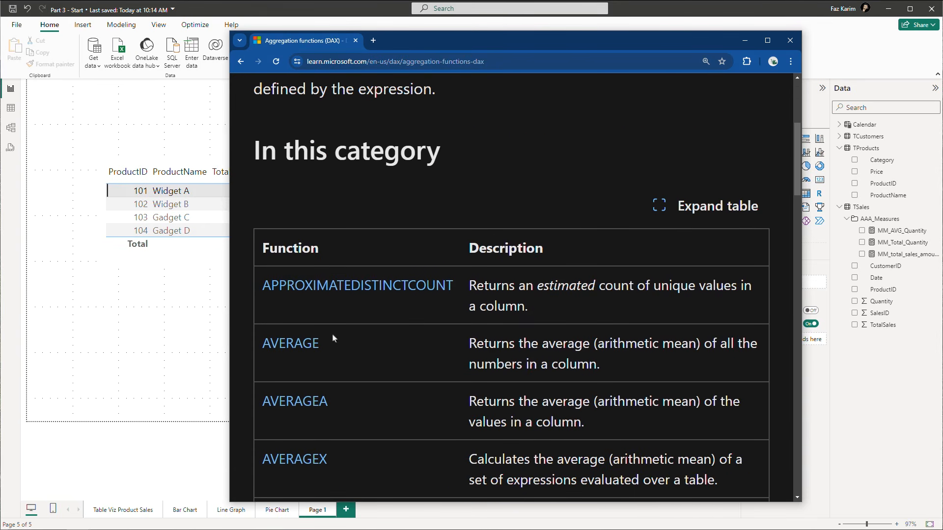
{"action": "left_click", "coordinate": [311, 354]}
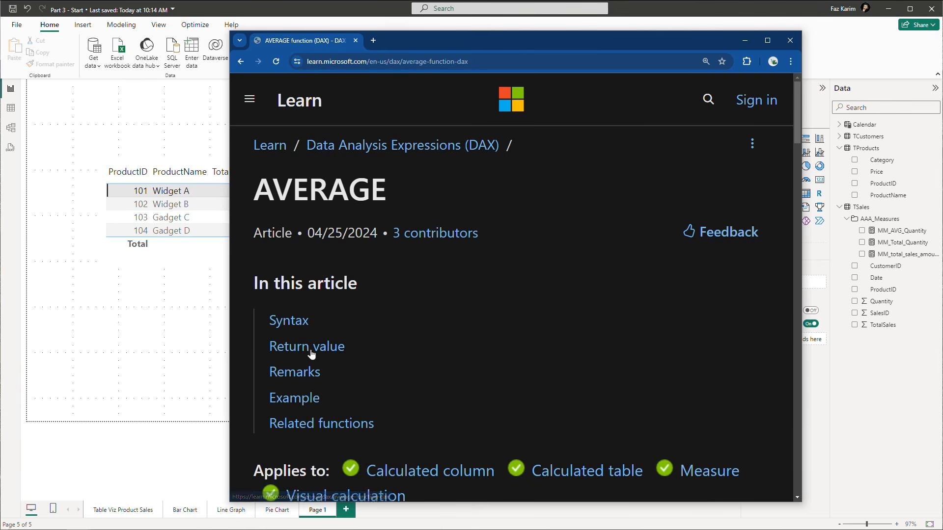
{"action": "scroll", "coordinate": [442, 301], "scroll_direction": "down", "scroll_amount": 2}
{"action": "scroll", "coordinate": [444, 302], "scroll_direction": "down", "scroll_amount": 5}
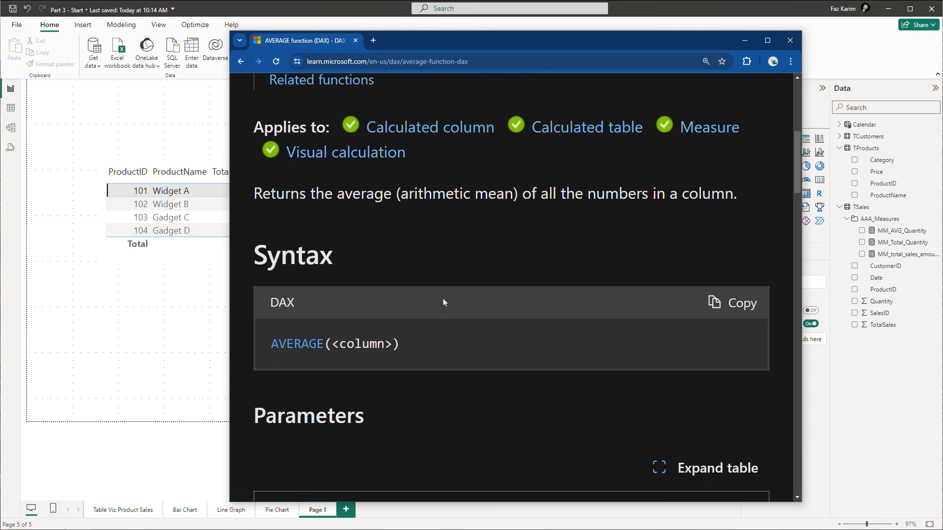
{"action": "scroll", "coordinate": [444, 302], "scroll_direction": "down", "scroll_amount": 5}
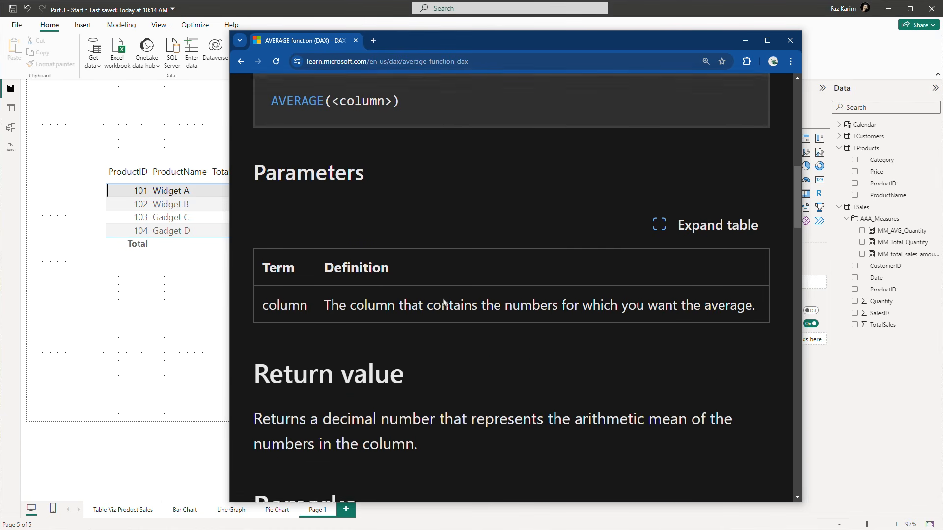
{"action": "scroll", "coordinate": [444, 302], "scroll_direction": "down", "scroll_amount": 5}
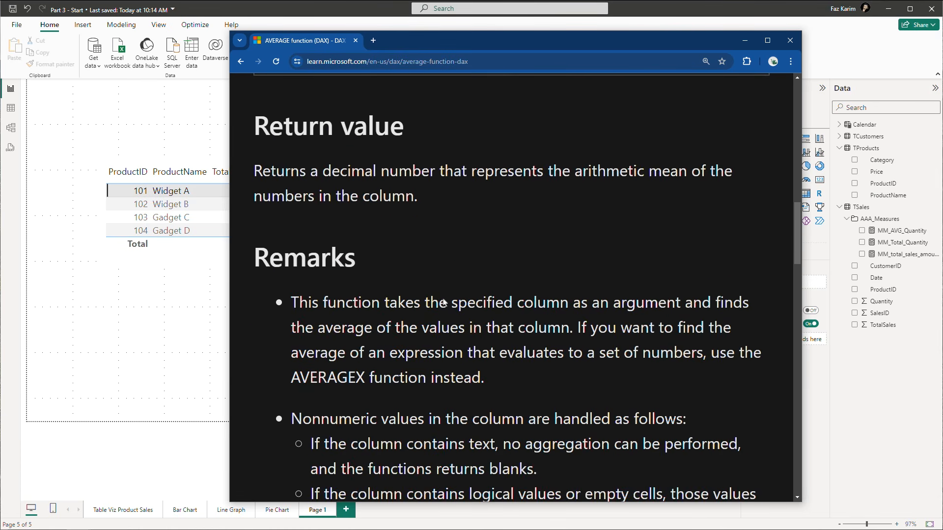
{"action": "scroll", "coordinate": [444, 302], "scroll_direction": "down", "scroll_amount": 5}
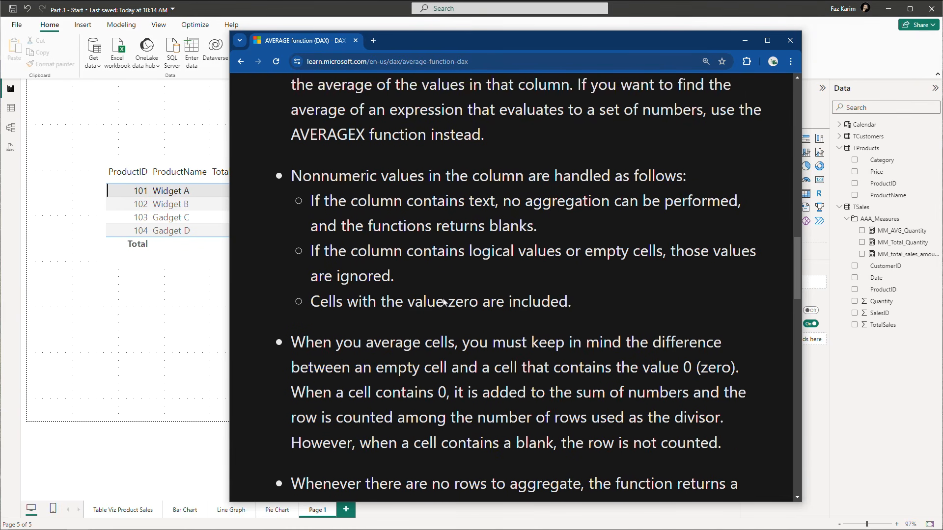
Read the rest of the AVERAGE function article, including its remaining remarks, example formula and related functions.
{"action": "scroll", "coordinate": [444, 302], "scroll_direction": "down", "scroll_amount": 4}
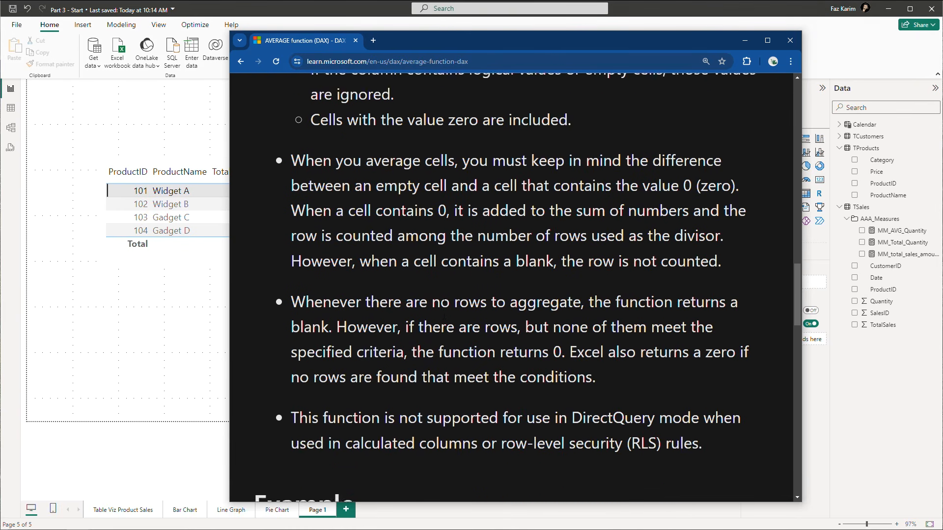
{"action": "scroll", "coordinate": [443, 316], "scroll_direction": "down", "scroll_amount": 5}
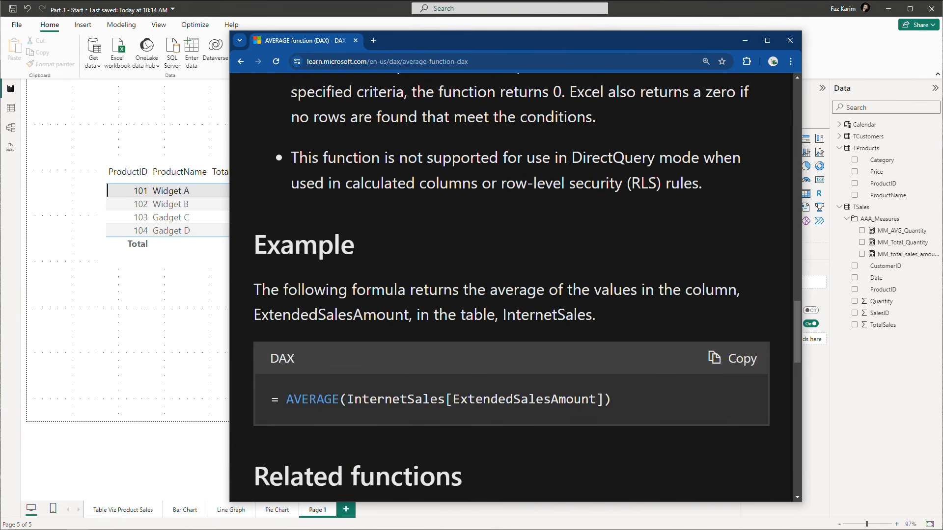
{"action": "scroll", "coordinate": [444, 298], "scroll_direction": "down", "scroll_amount": 4}
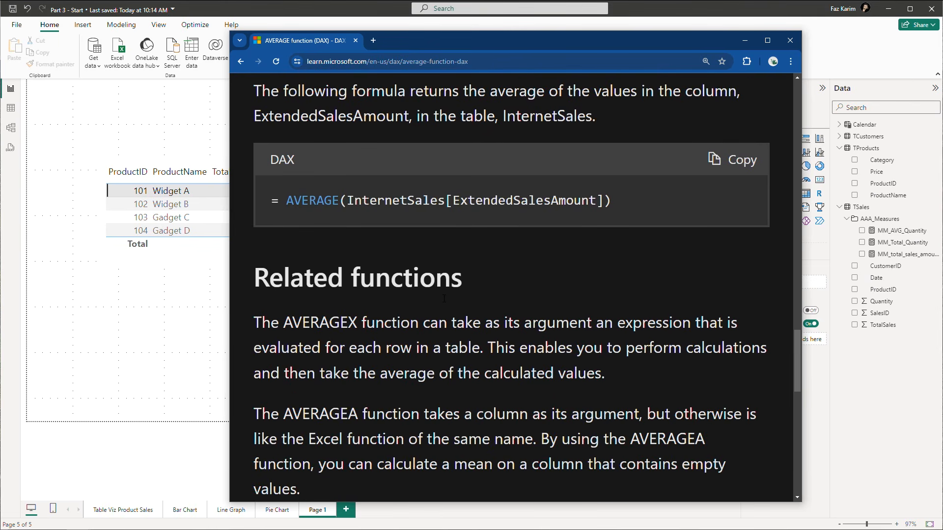
{"action": "scroll", "coordinate": [444, 298], "scroll_direction": "down", "scroll_amount": 4}
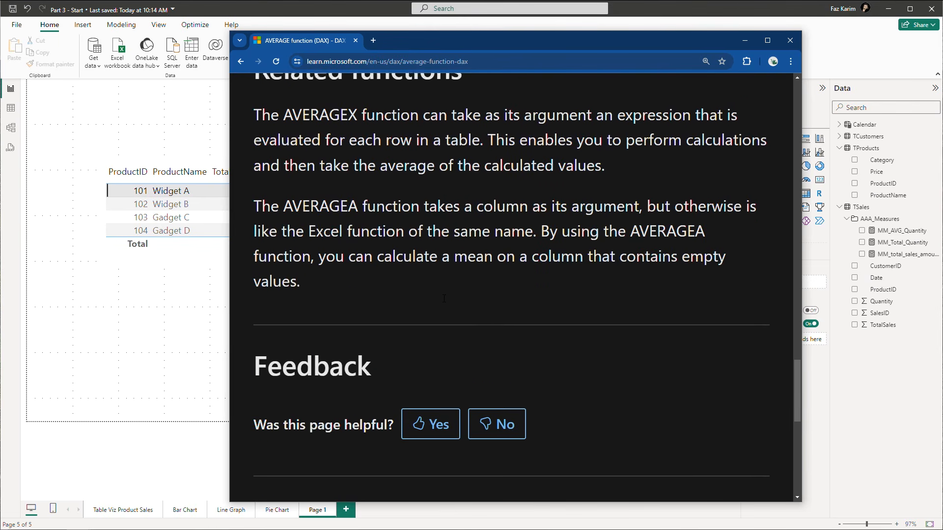
{"action": "scroll", "coordinate": [444, 298], "scroll_direction": "down", "scroll_amount": 5}
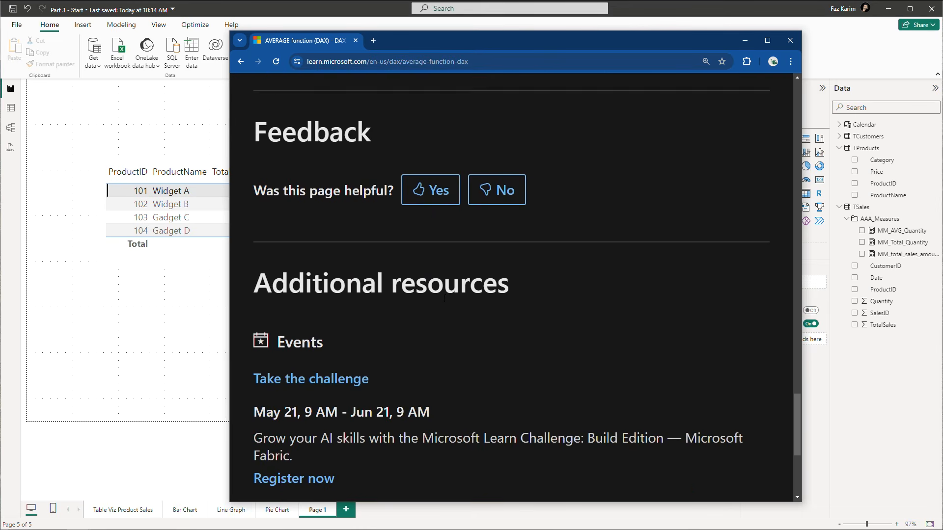
{"action": "scroll", "coordinate": [444, 299], "scroll_direction": "down", "scroll_amount": 3}
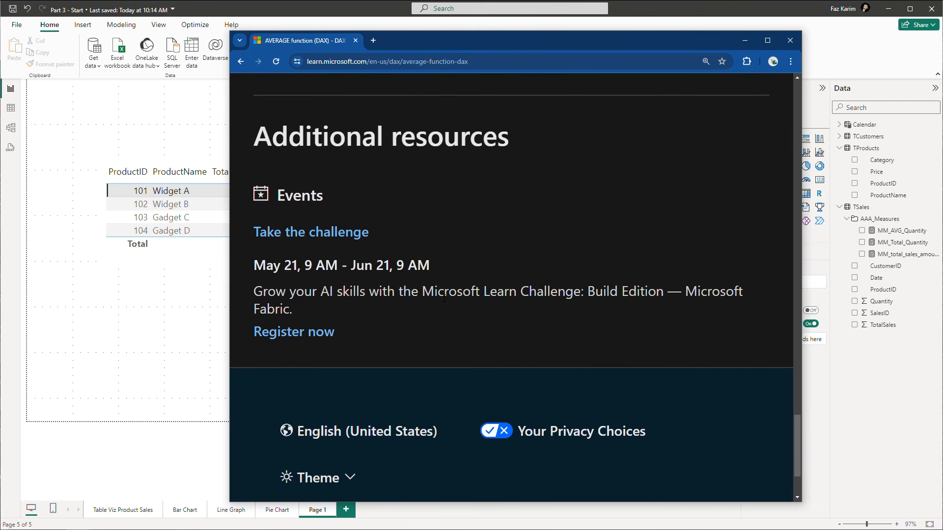
{"action": "scroll", "coordinate": [444, 298], "scroll_direction": "up", "scroll_amount": 5}
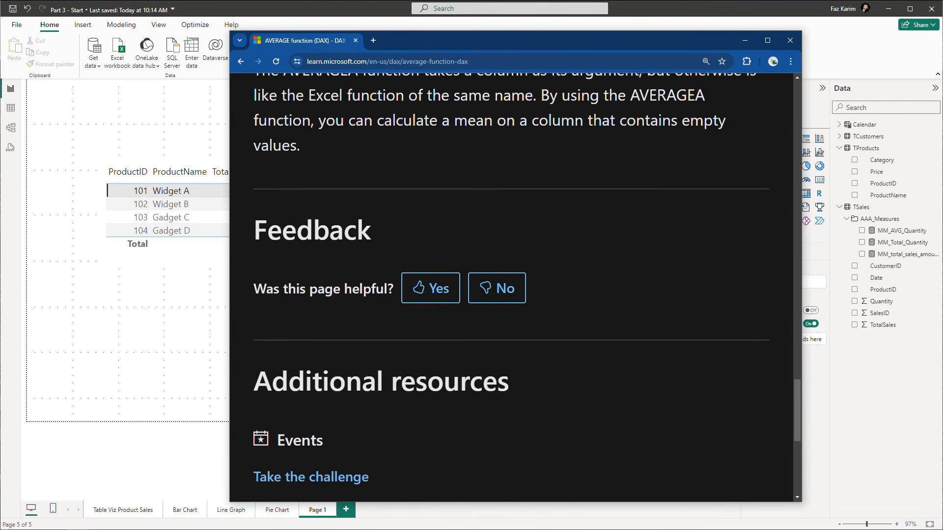
{"action": "scroll", "coordinate": [444, 300], "scroll_direction": "up", "scroll_amount": 6}
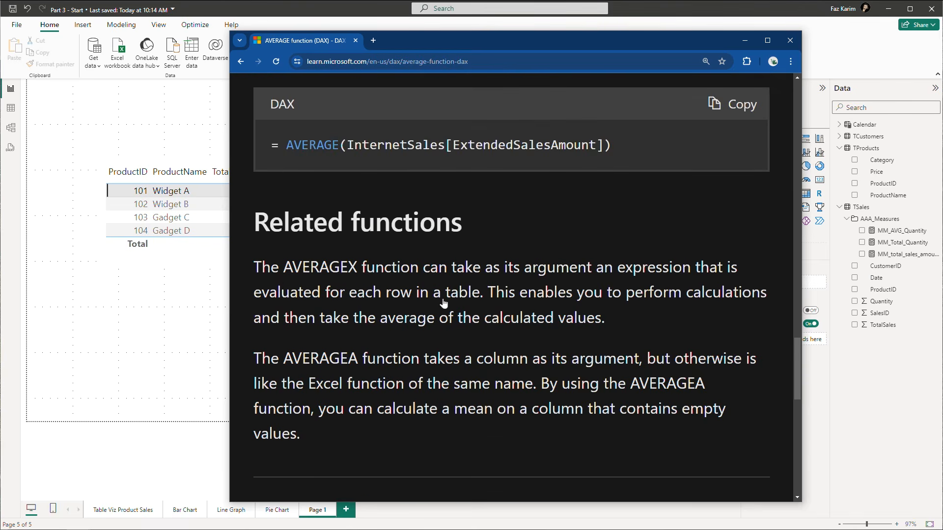
{"action": "scroll", "coordinate": [444, 303], "scroll_direction": "up", "scroll_amount": 6}
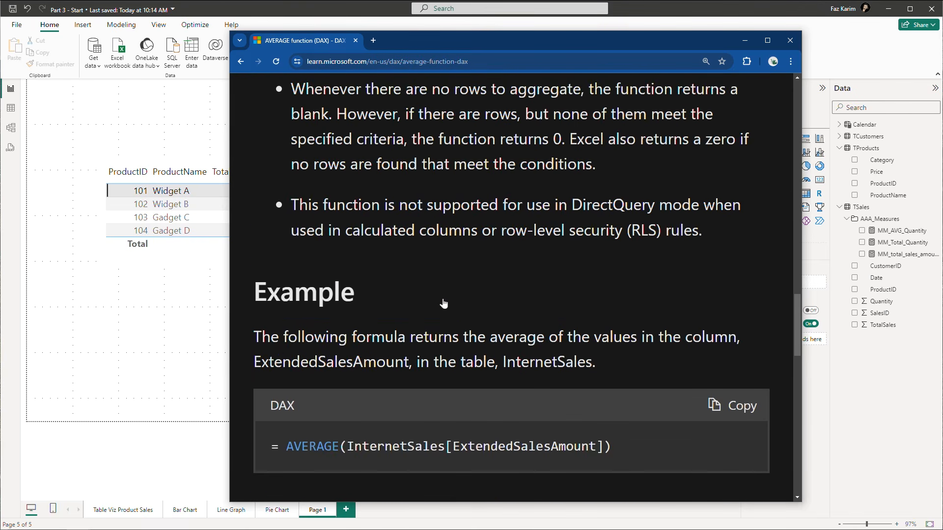
{"action": "scroll", "coordinate": [444, 303], "scroll_direction": "up", "scroll_amount": 4}
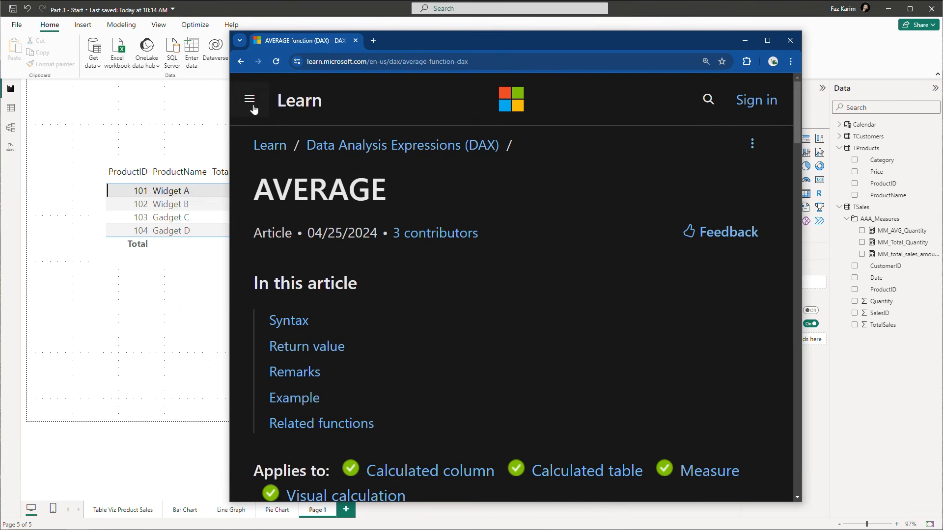
Return to the DAX function reference, open the Aggregation functions category and look through its function list.
{"action": "left_click", "coordinate": [250, 99]}
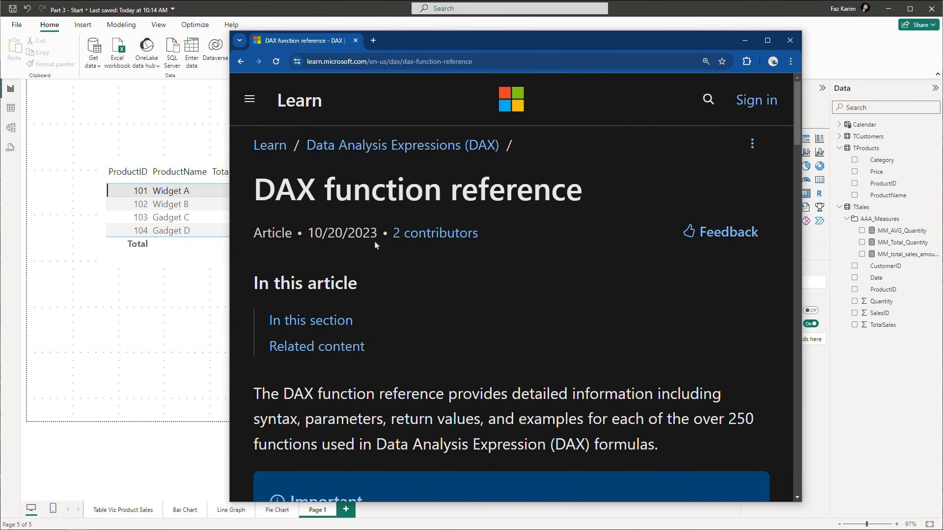
{"action": "scroll", "coordinate": [374, 244], "scroll_direction": "down", "scroll_amount": 7}
{"action": "scroll", "coordinate": [400, 240], "scroll_direction": "down", "scroll_amount": 2}
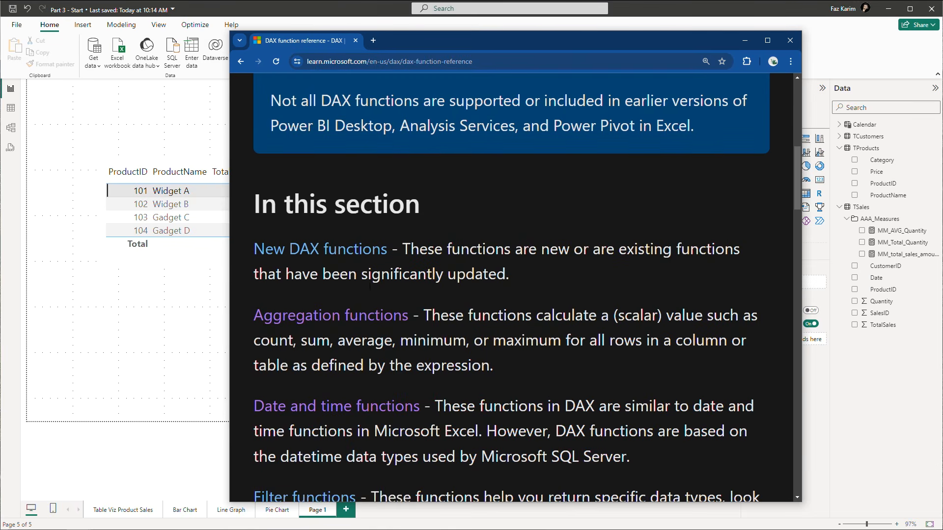
{"action": "left_click", "coordinate": [353, 317]}
{"action": "scroll", "coordinate": [402, 275], "scroll_direction": "down", "scroll_amount": 15}
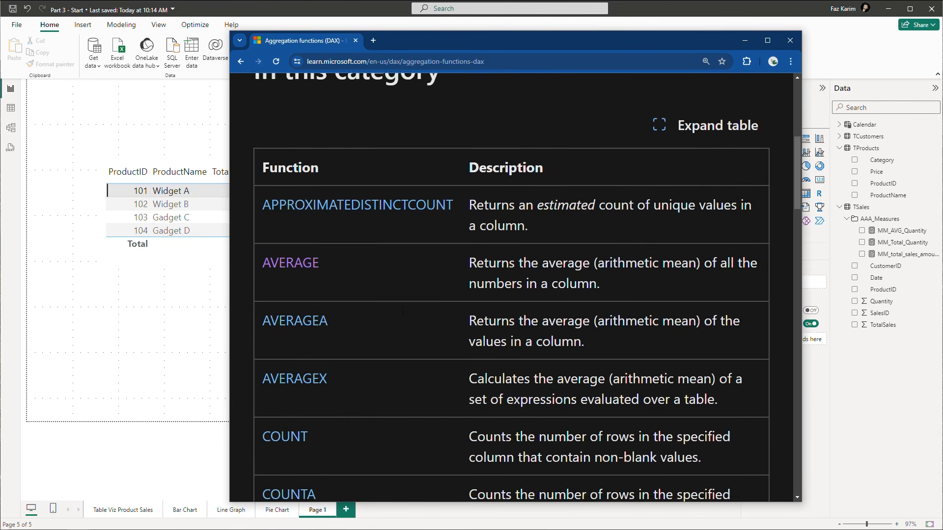
{"action": "scroll", "coordinate": [403, 293], "scroll_direction": "down", "scroll_amount": 10}
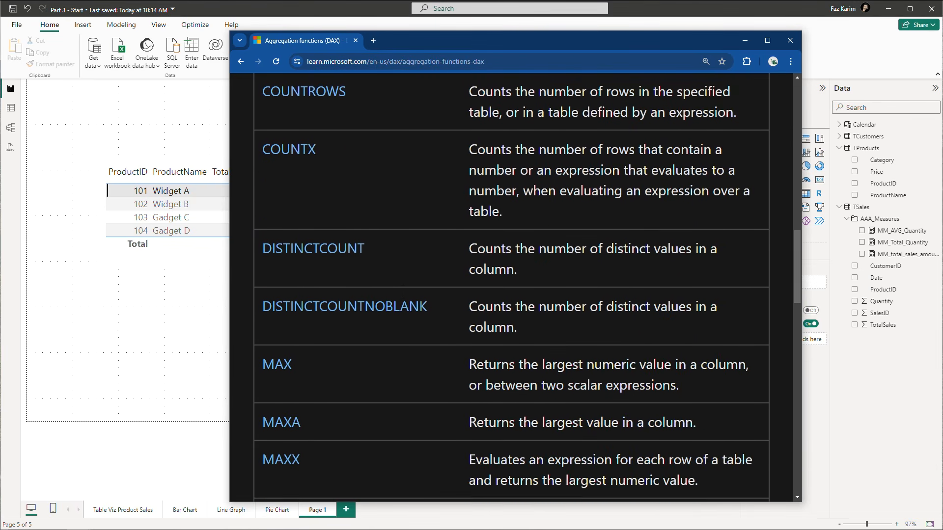
{"action": "scroll", "coordinate": [278, 314], "scroll_direction": "down", "scroll_amount": 3}
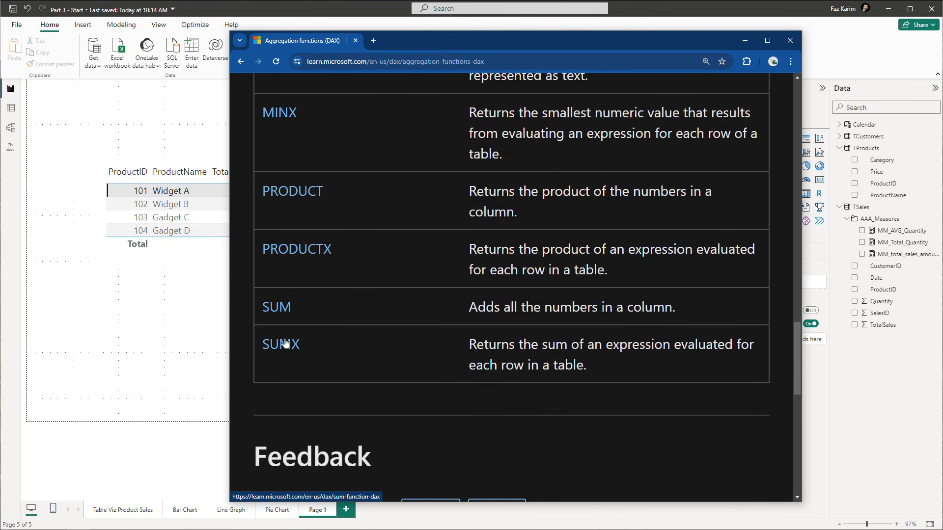
Open the SUM function article and read its syntax, parameters, return value, remarks, example and related content.
{"action": "left_click", "coordinate": [277, 308]}
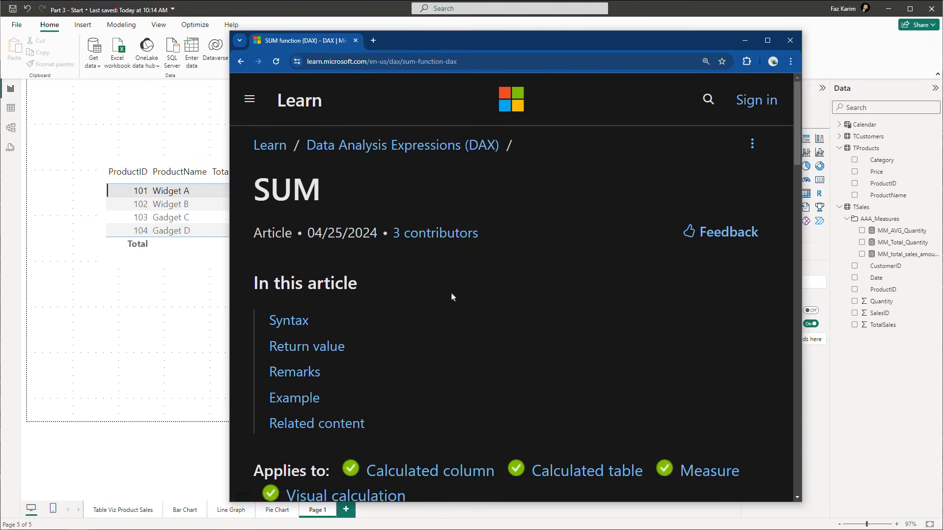
{"action": "scroll", "coordinate": [453, 297], "scroll_direction": "down", "scroll_amount": 6}
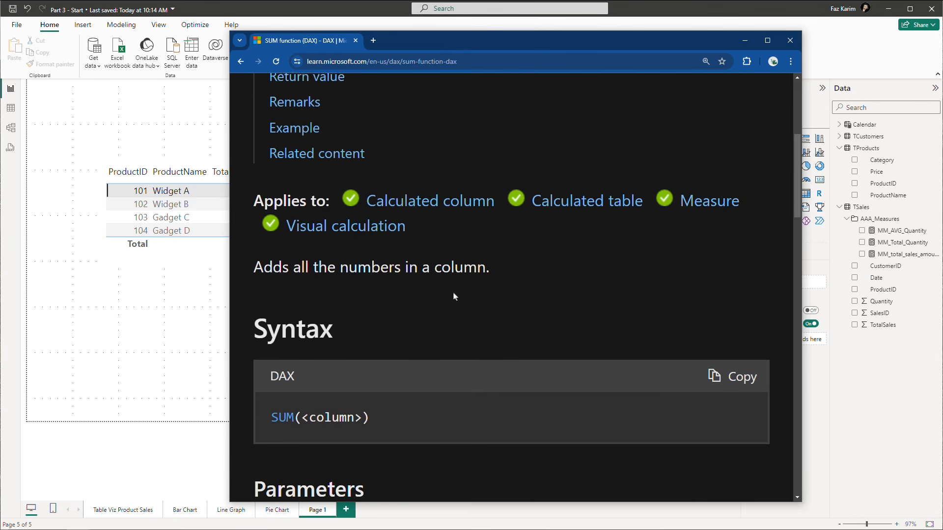
{"action": "scroll", "coordinate": [453, 297], "scroll_direction": "down", "scroll_amount": 5}
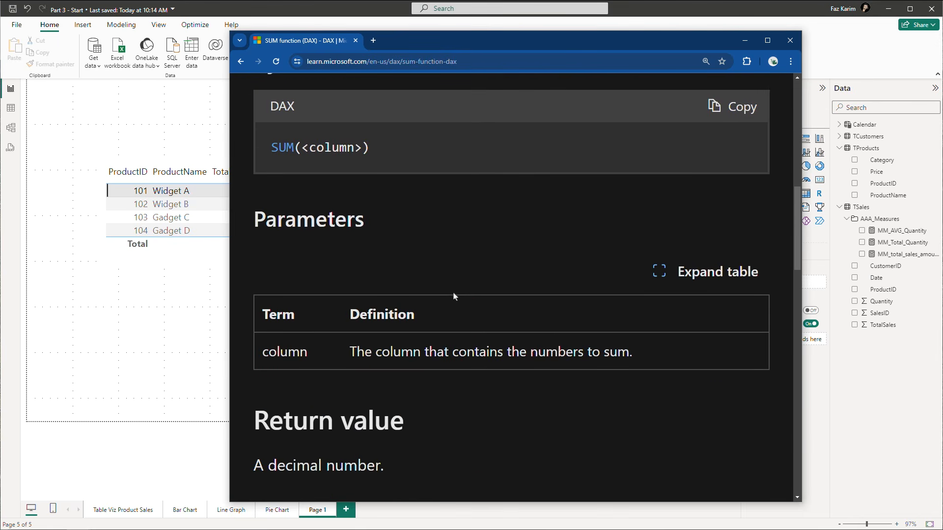
{"action": "scroll", "coordinate": [454, 296], "scroll_direction": "down", "scroll_amount": 6}
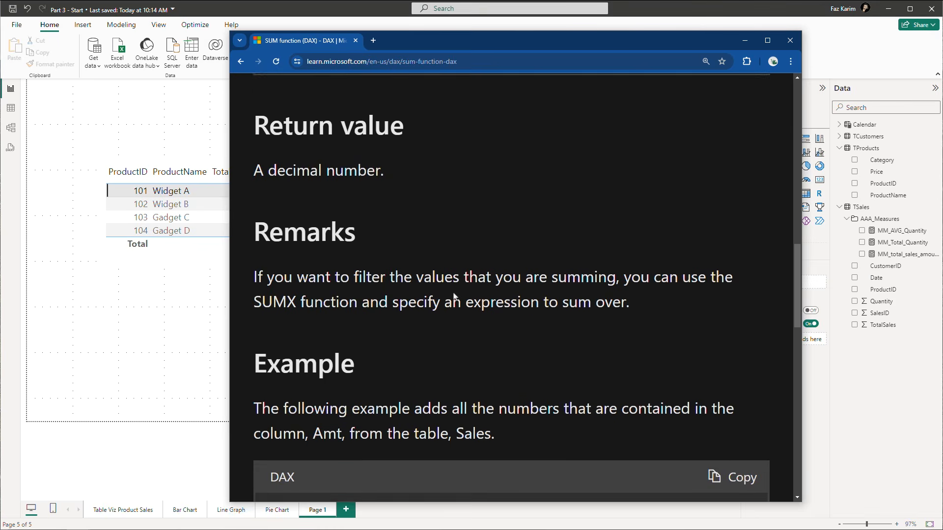
{"action": "scroll", "coordinate": [454, 297], "scroll_direction": "down", "scroll_amount": 5}
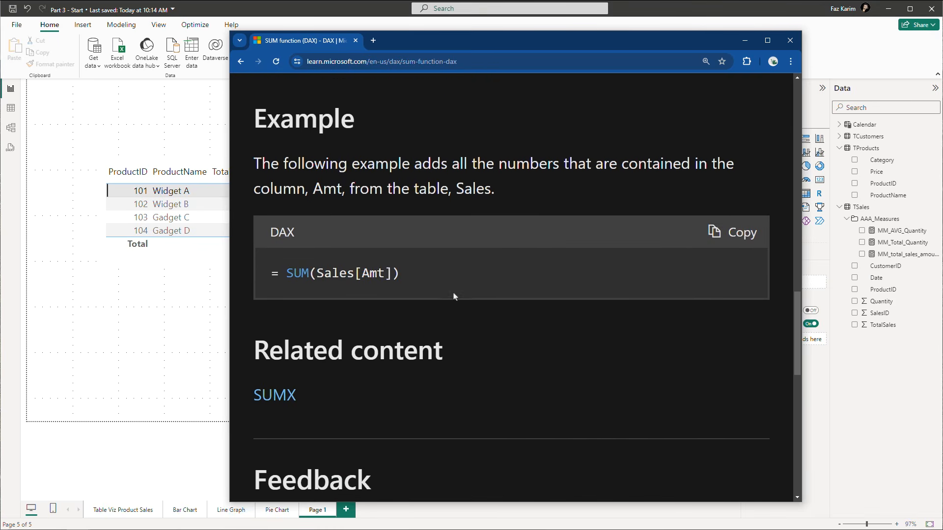
{"action": "scroll", "coordinate": [453, 296], "scroll_direction": "down", "scroll_amount": 1}
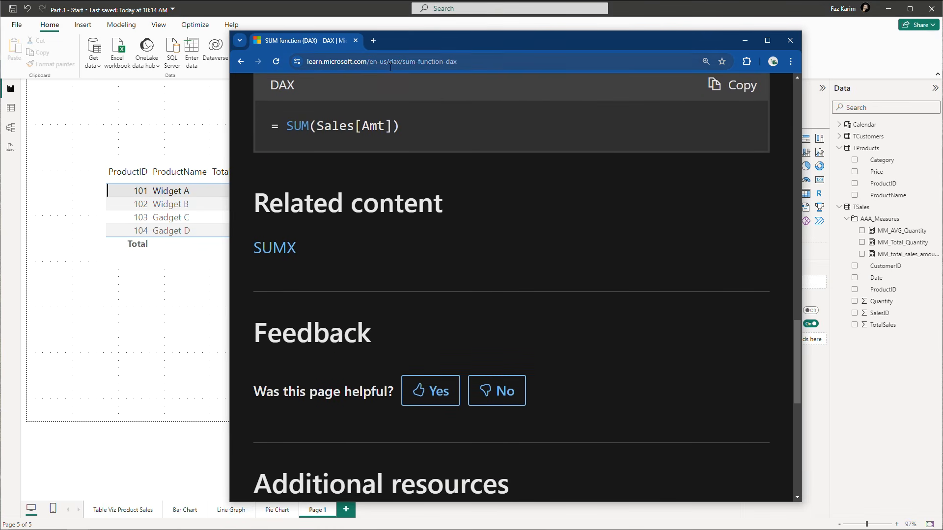
{"action": "scroll", "coordinate": [478, 248], "scroll_direction": "down", "scroll_amount": 1}
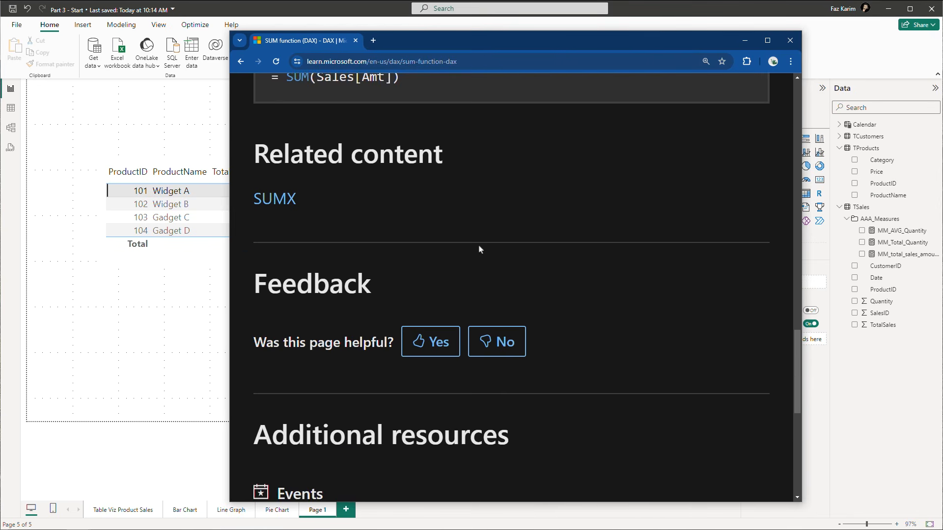
{"action": "scroll", "coordinate": [480, 250], "scroll_direction": "up", "scroll_amount": 2}
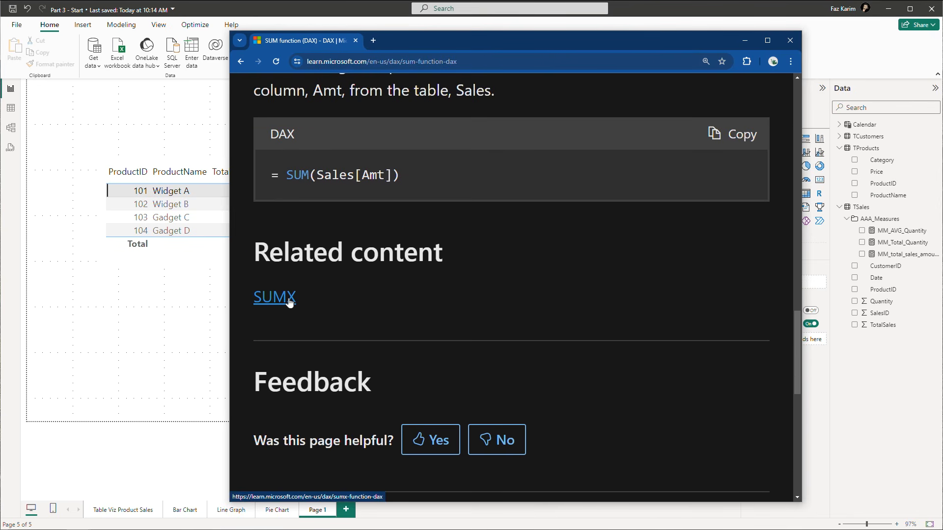
Open the related SUMX function article and read its description, syntax and parameters, highlighting "for each row in a table".
{"action": "left_click", "coordinate": [290, 302]}
{"action": "scroll", "coordinate": [573, 229], "scroll_direction": "down", "scroll_amount": 3}
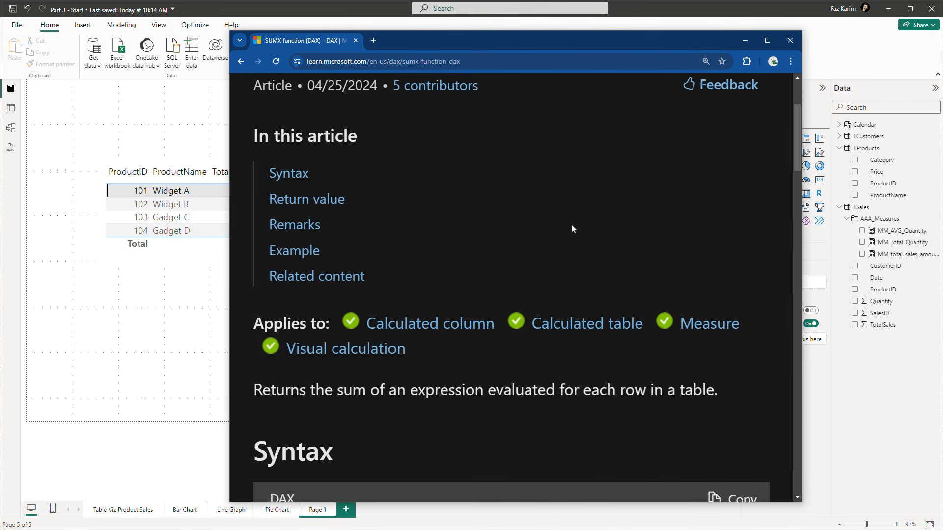
{"action": "scroll", "coordinate": [572, 229], "scroll_direction": "down", "scroll_amount": 3}
{"action": "left_click_drag", "start_coordinate": [565, 243], "coordinate": [775, 258]}
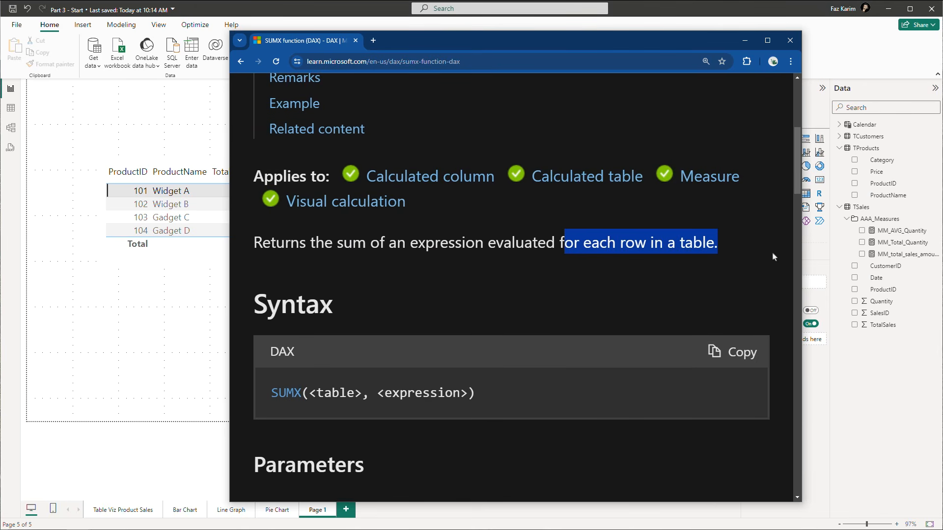
{"action": "scroll", "coordinate": [577, 264], "scroll_direction": "down", "scroll_amount": 1}
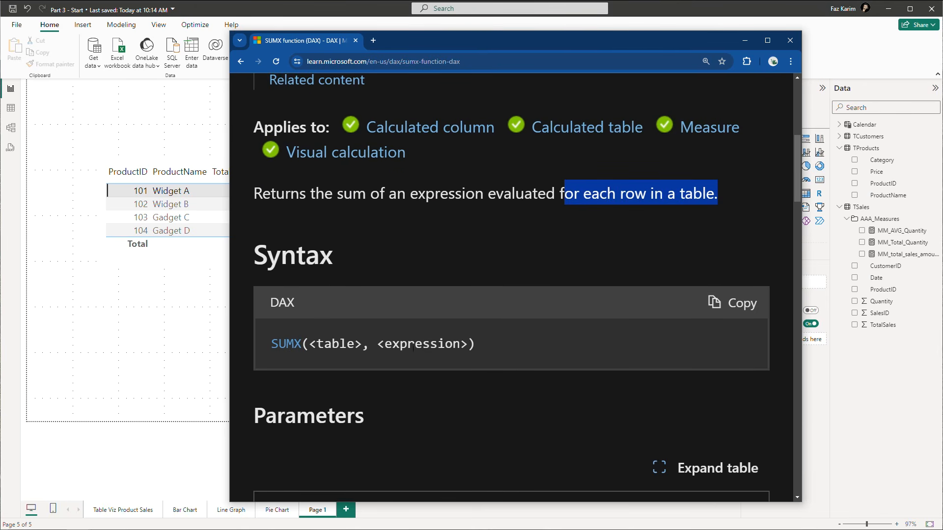
{"action": "scroll", "coordinate": [497, 240], "scroll_direction": "down", "scroll_amount": 5}
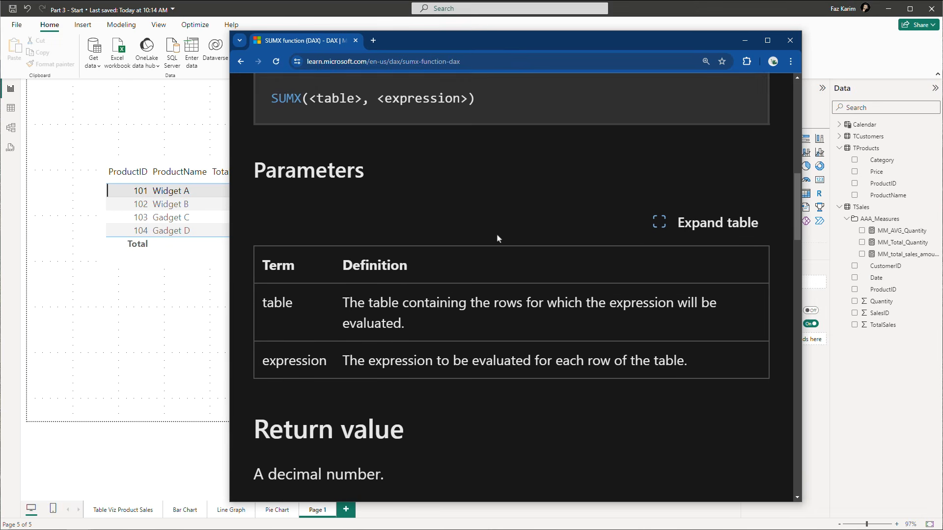
Read the SUMX remarks and example, following the FILTER formula through to its [Freight] argument.
{"action": "scroll", "coordinate": [497, 239], "scroll_direction": "down", "scroll_amount": 6}
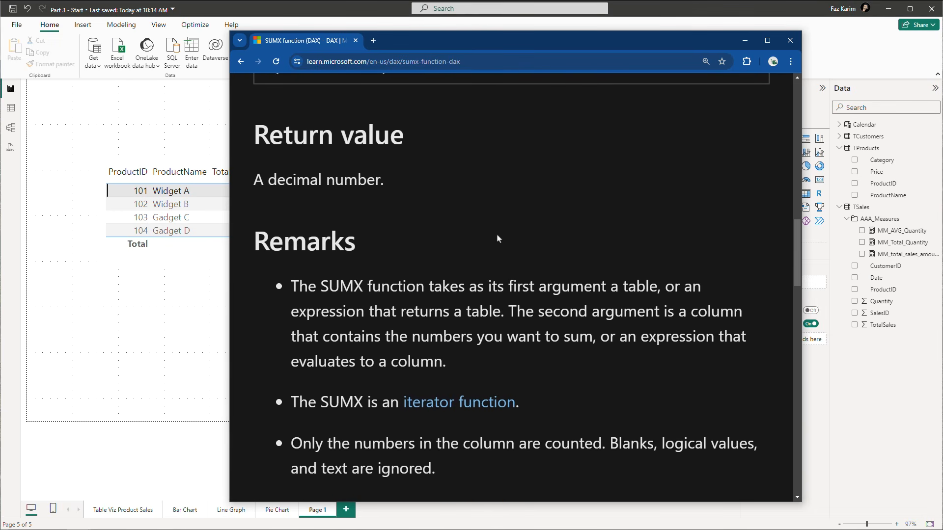
{"action": "scroll", "coordinate": [498, 240], "scroll_direction": "down", "scroll_amount": 5}
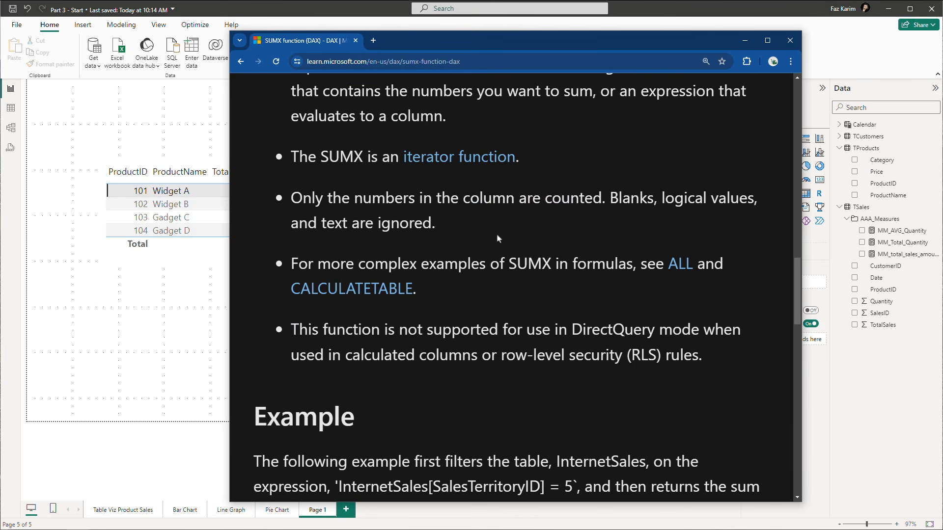
{"action": "scroll", "coordinate": [498, 239], "scroll_direction": "down", "scroll_amount": 5}
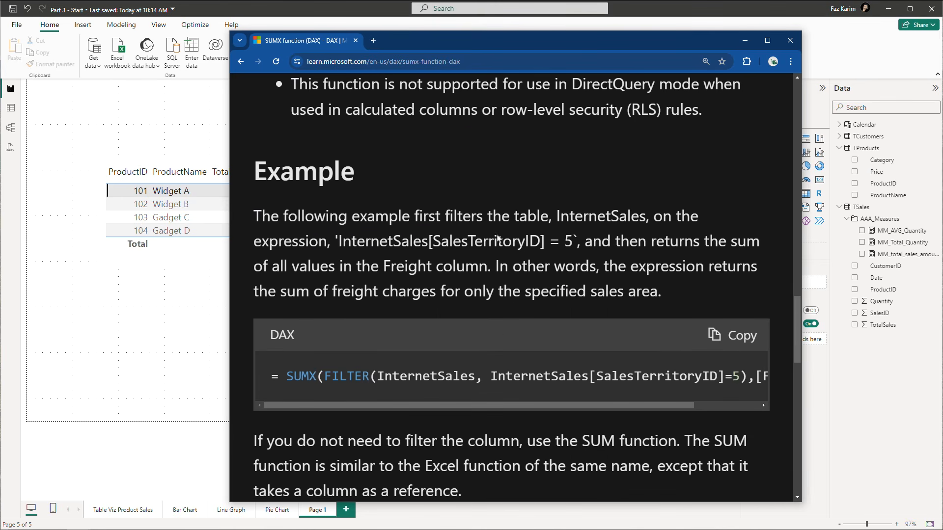
{"action": "scroll", "coordinate": [497, 239], "scroll_direction": "down", "scroll_amount": 5}
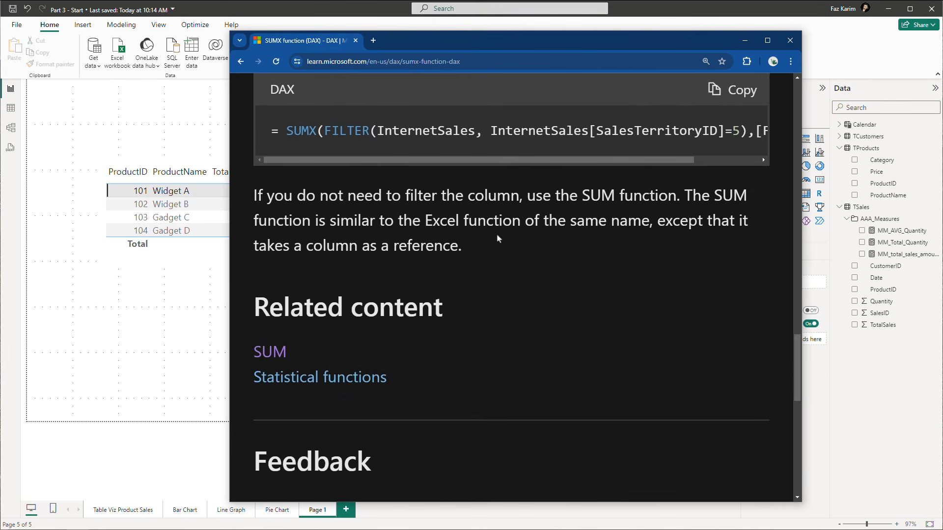
{"action": "scroll", "coordinate": [499, 238], "scroll_direction": "up", "scroll_amount": 3}
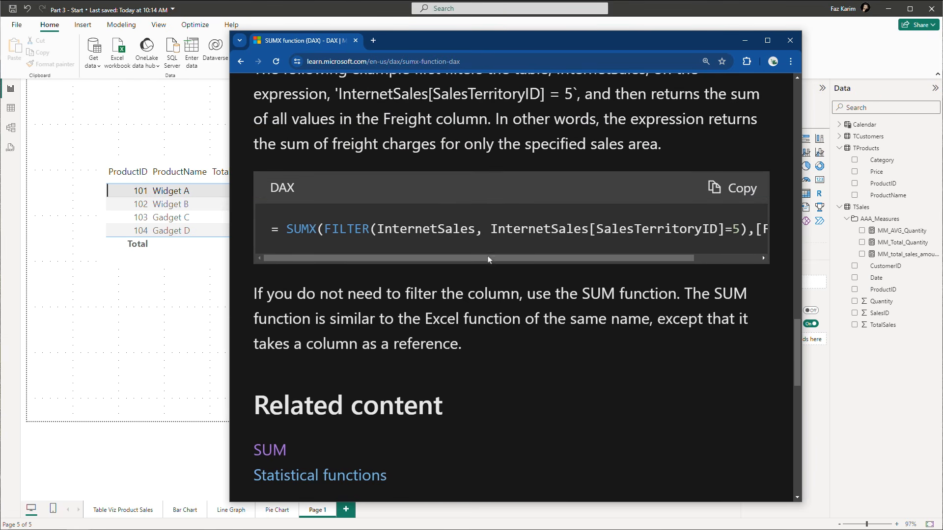
{"action": "left_click_drag", "start_coordinate": [486, 264], "coordinate": [584, 275]}
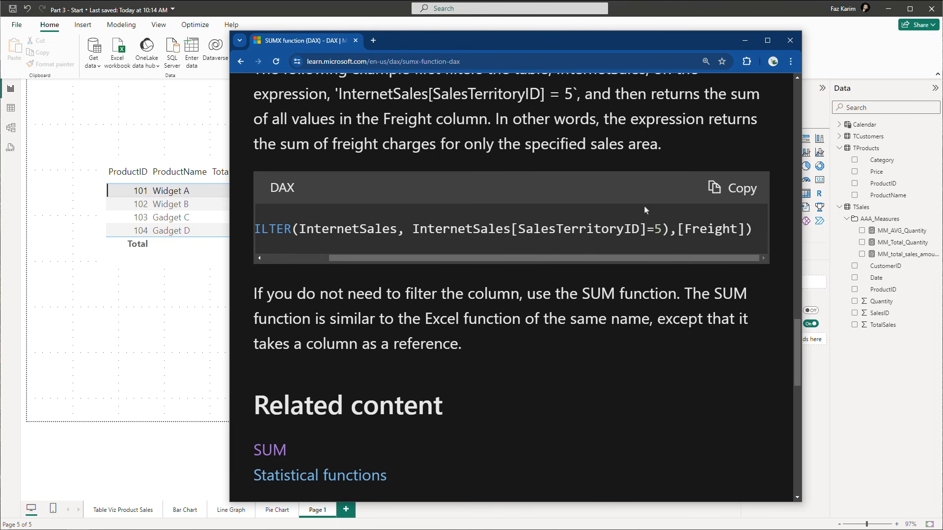
{"action": "mouse_move", "coordinate": [701, 263]}
{"action": "left_mouse_down"}
{"action": "mouse_move", "coordinate": [557, 264]}
{"action": "mouse_move", "coordinate": [717, 264]}
{"action": "left_mouse_up"}
Minimise the browser to return to the Power BI report, check the MM_AVG_Quantity card and switch to the table view of TSales.
{"action": "left_click", "coordinate": [745, 41]}
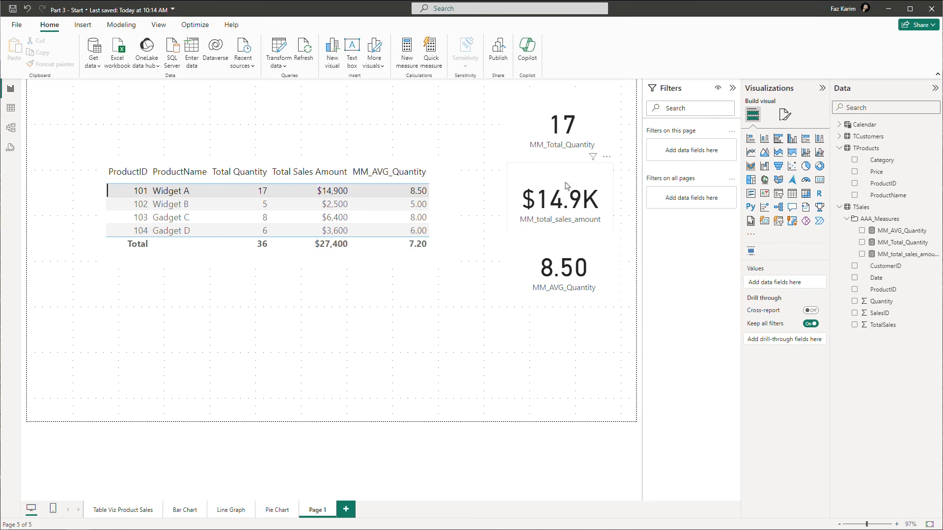
{"action": "left_click", "coordinate": [554, 264]}
{"action": "left_click_drag", "start_coordinate": [553, 266], "coordinate": [544, 280]}
{"action": "left_click", "coordinate": [494, 340]}
{"action": "left_click", "coordinate": [11, 109]}
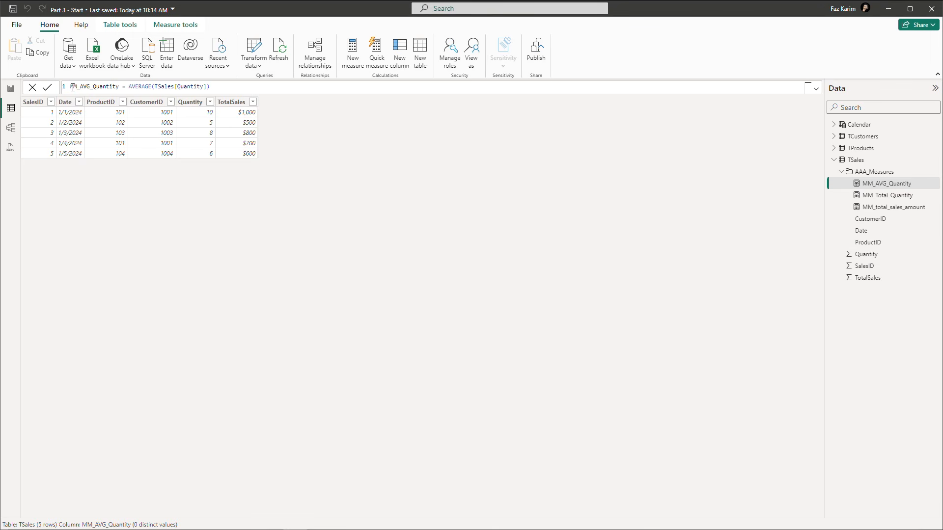
Review the MM_AVG_Quantity formula against the TSales data, collapsing and re-expanding the AAA_Measures folder.
{"action": "left_click_drag", "start_coordinate": [73, 87], "coordinate": [221, 86]}
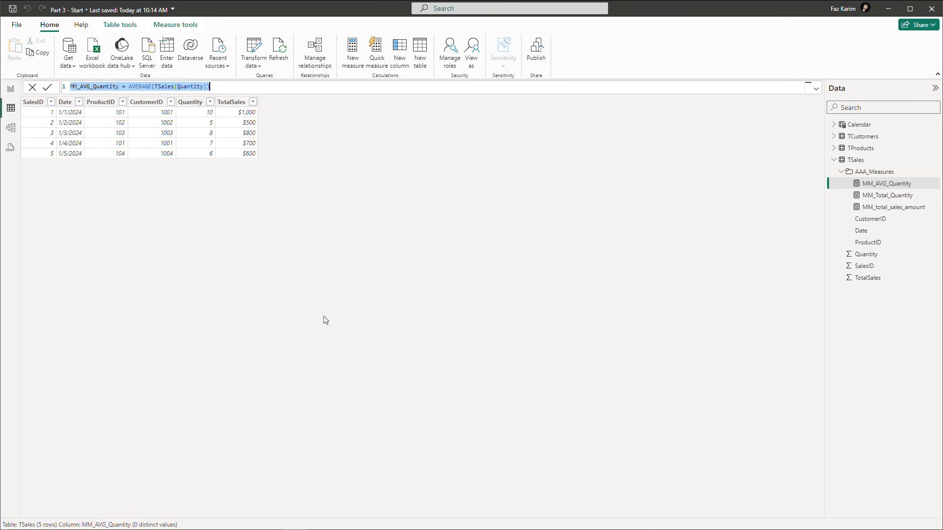
{"action": "left_click", "coordinate": [840, 173]}
{"action": "left_click", "coordinate": [840, 172]}
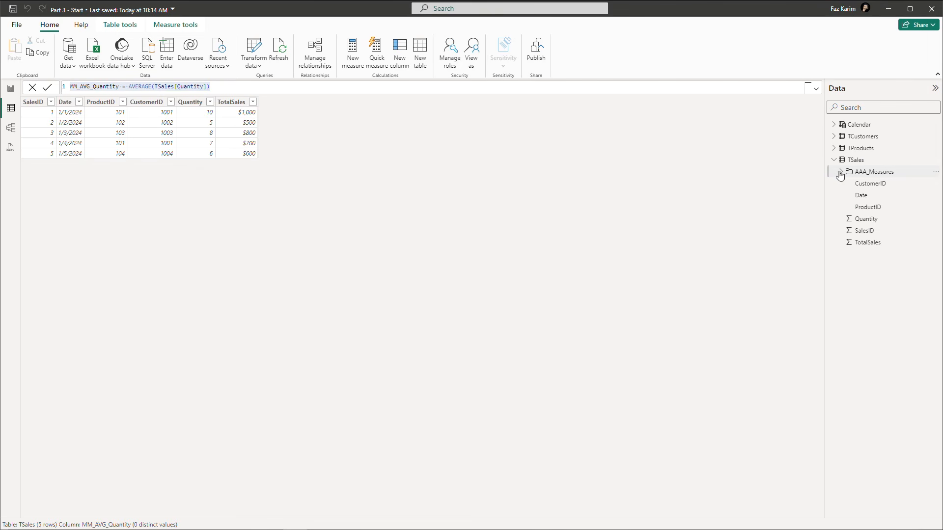
{"action": "left_click", "coordinate": [840, 173]}
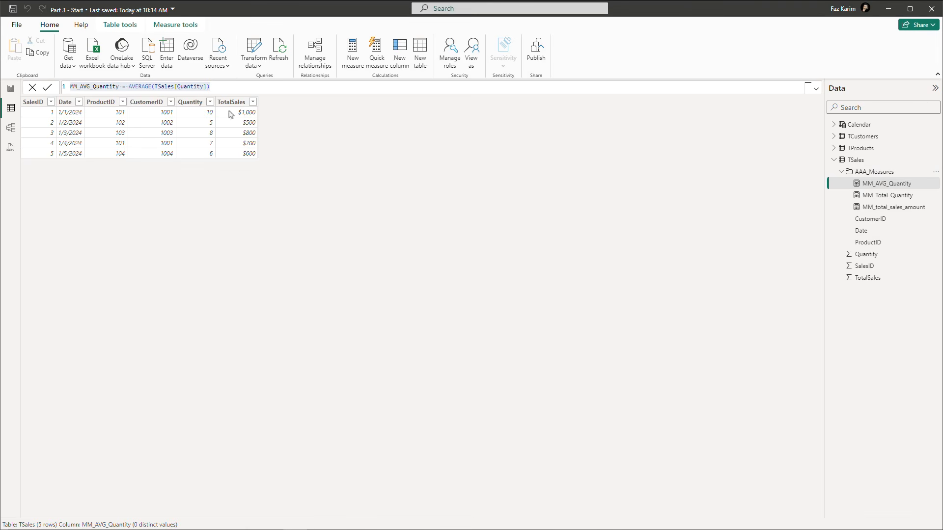
{"action": "left_click", "coordinate": [213, 88]}
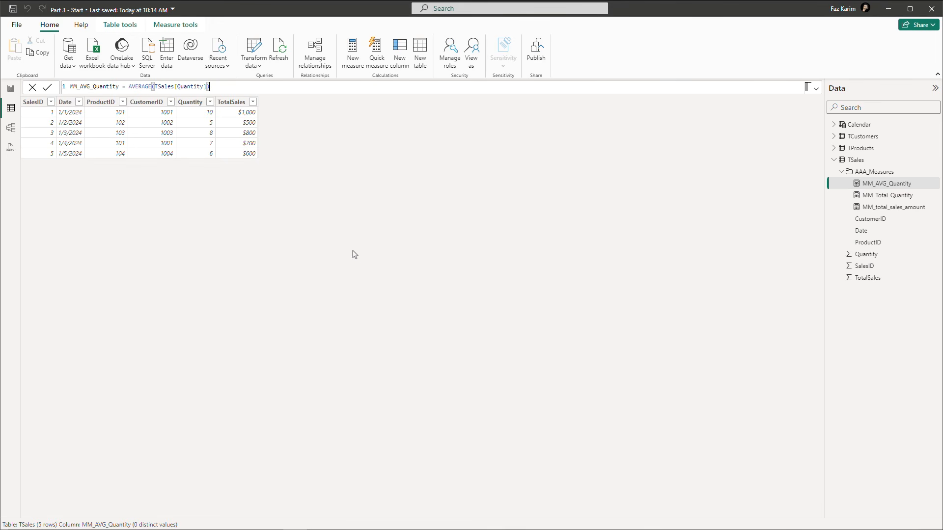
{"action": "key", "text": "ctrl+2"}
{"action": "type", "text": "t"}
{"action": "type", "text": "Calcul"}
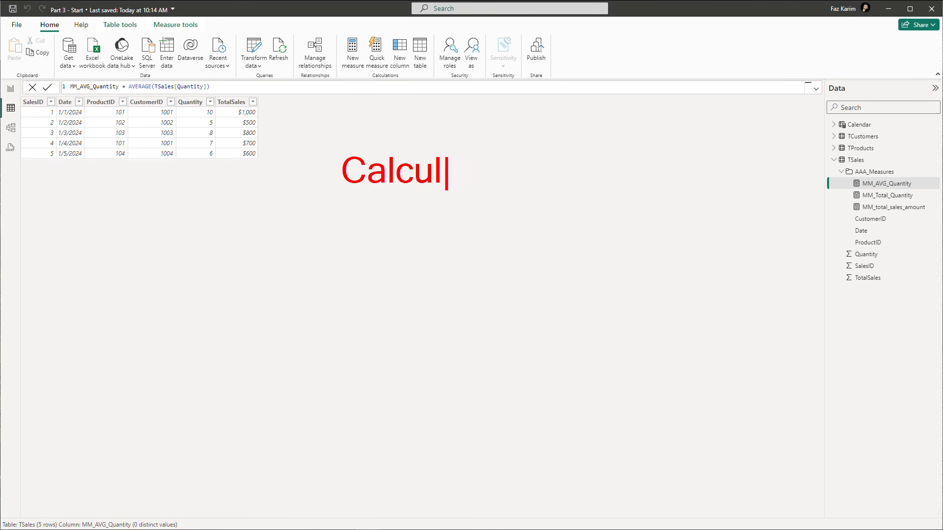
{"action": "type", "text": "ate"}
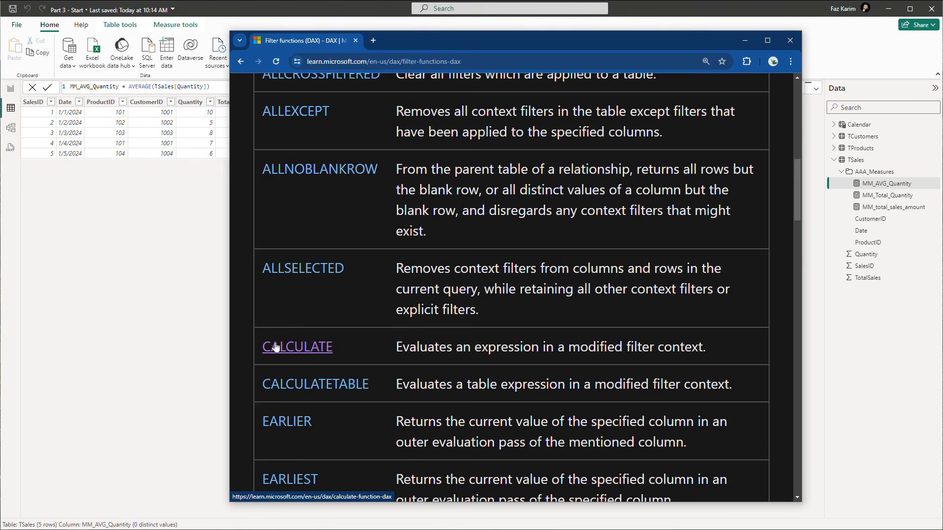
Open the CALCULATE function article from the DAX filter functions list and read its syntax, parameters and allowed filter types.
{"action": "left_click", "coordinate": [276, 347]}
{"action": "scroll", "coordinate": [344, 353], "scroll_direction": "down", "scroll_amount": 5}
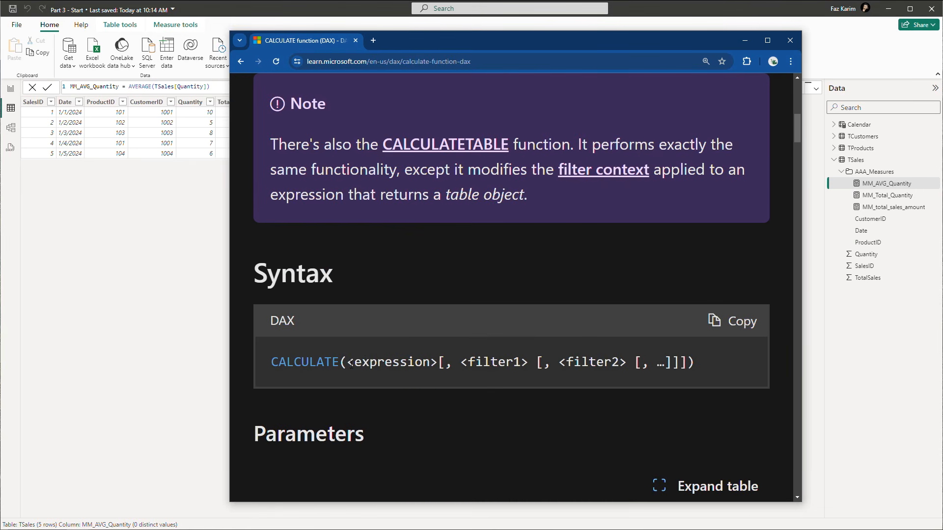
{"action": "left_click_drag", "start_coordinate": [350, 363], "coordinate": [628, 363]}
{"action": "scroll", "coordinate": [600, 393], "scroll_direction": "down", "scroll_amount": 4}
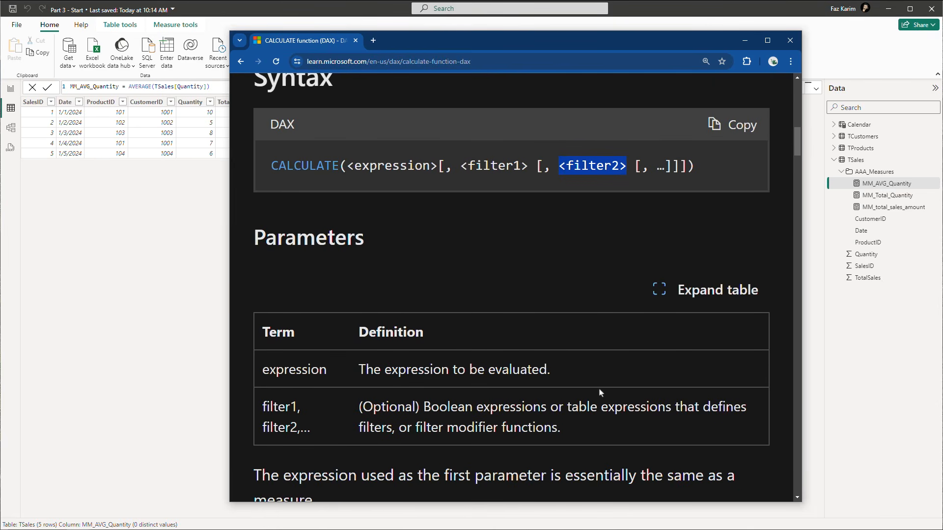
{"action": "scroll", "coordinate": [600, 393], "scroll_direction": "down", "scroll_amount": 4}
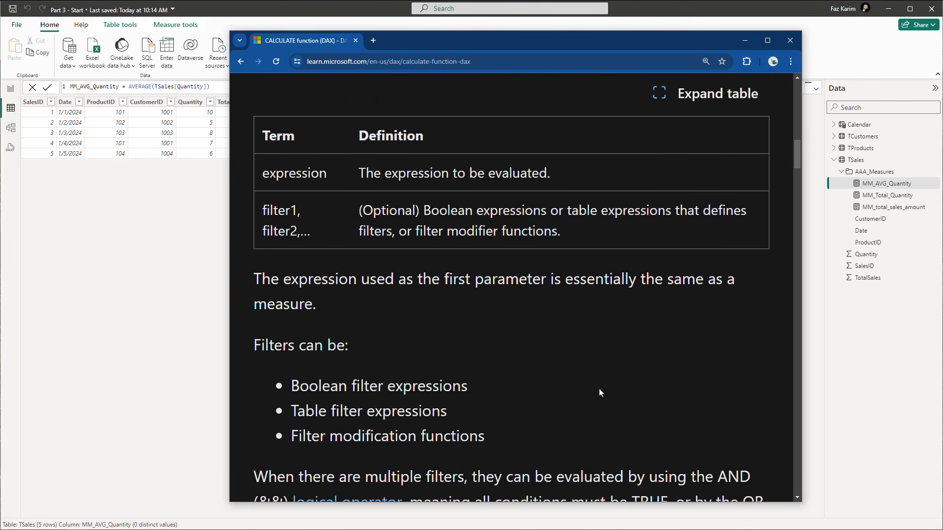
{"action": "scroll", "coordinate": [601, 393], "scroll_direction": "down", "scroll_amount": 4}
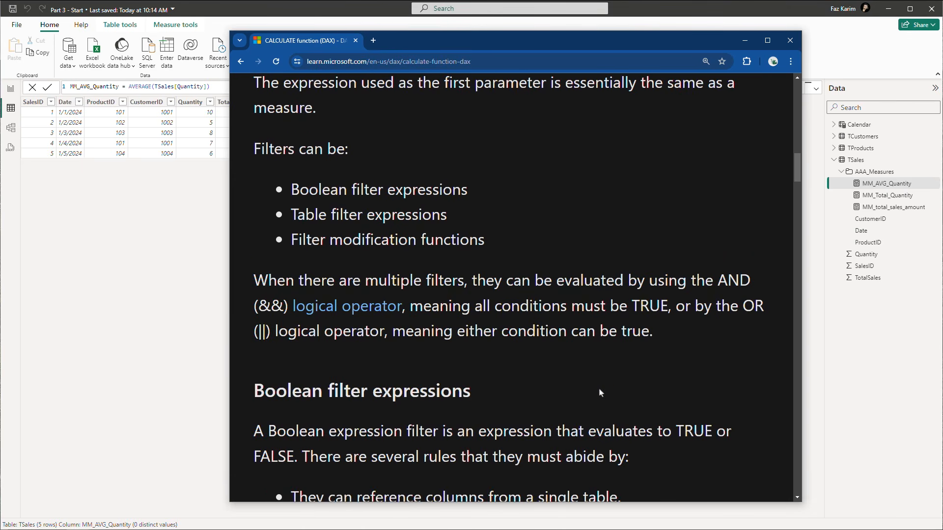
Read the Boolean filter expression rules, including those added with the September 2021 release, highlighting the individual rules.
{"action": "scroll", "coordinate": [600, 393], "scroll_direction": "down", "scroll_amount": 3}
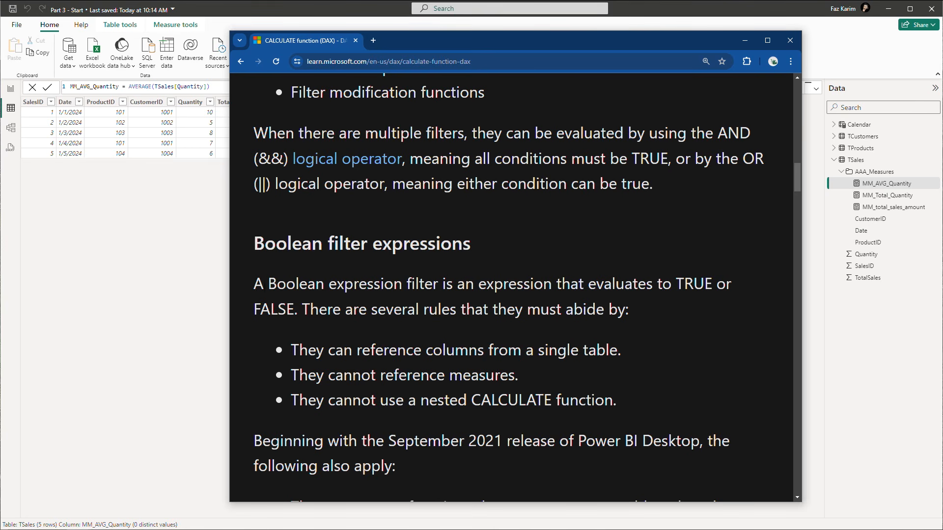
{"action": "left_click_drag", "start_coordinate": [253, 284], "coordinate": [748, 309]}
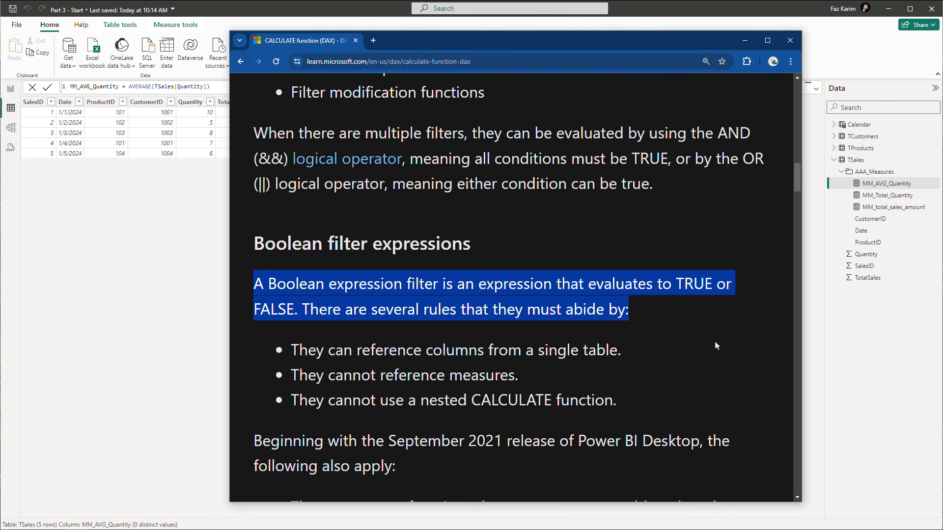
{"action": "left_click_drag", "start_coordinate": [523, 380], "coordinate": [645, 410]}
{"action": "scroll", "coordinate": [712, 381], "scroll_direction": "down", "scroll_amount": 2}
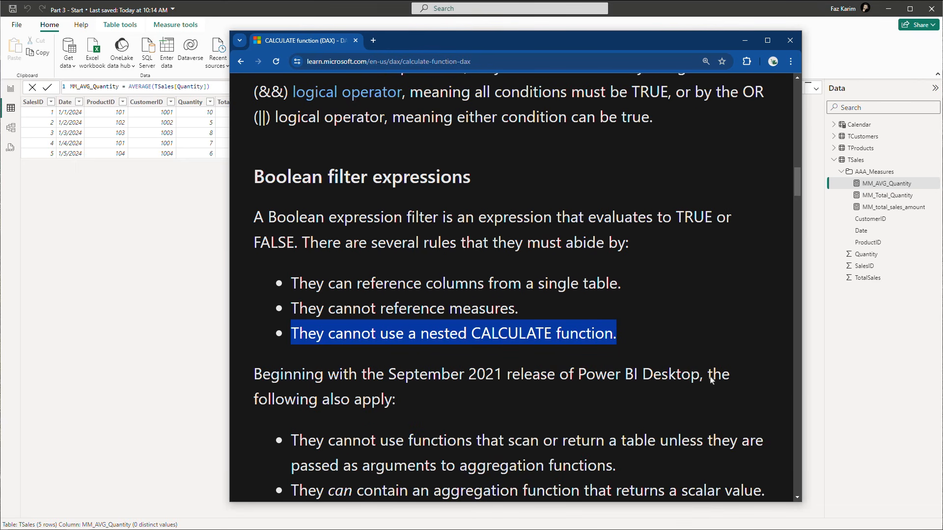
{"action": "scroll", "coordinate": [712, 381], "scroll_direction": "down", "scroll_amount": 1}
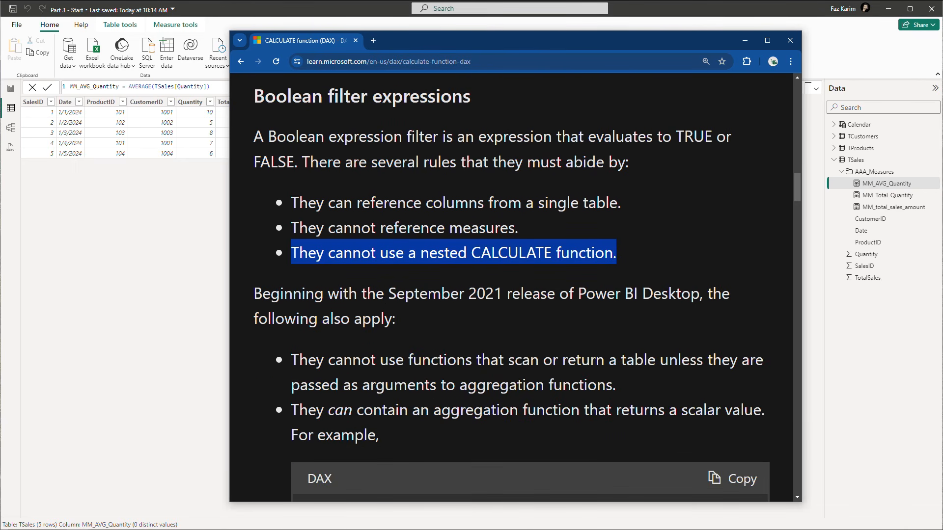
{"action": "left_click_drag", "start_coordinate": [293, 360], "coordinate": [723, 384]}
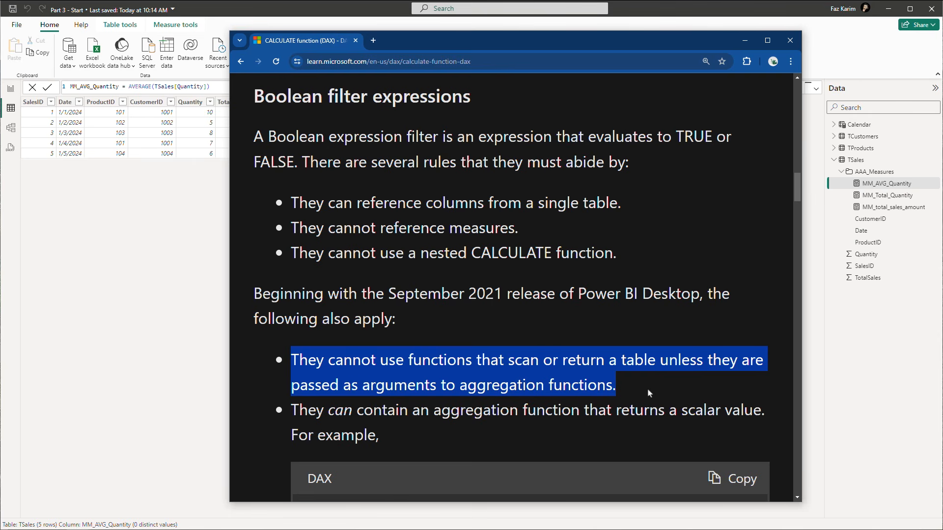
{"action": "scroll", "coordinate": [649, 393], "scroll_direction": "down", "scroll_amount": 1}
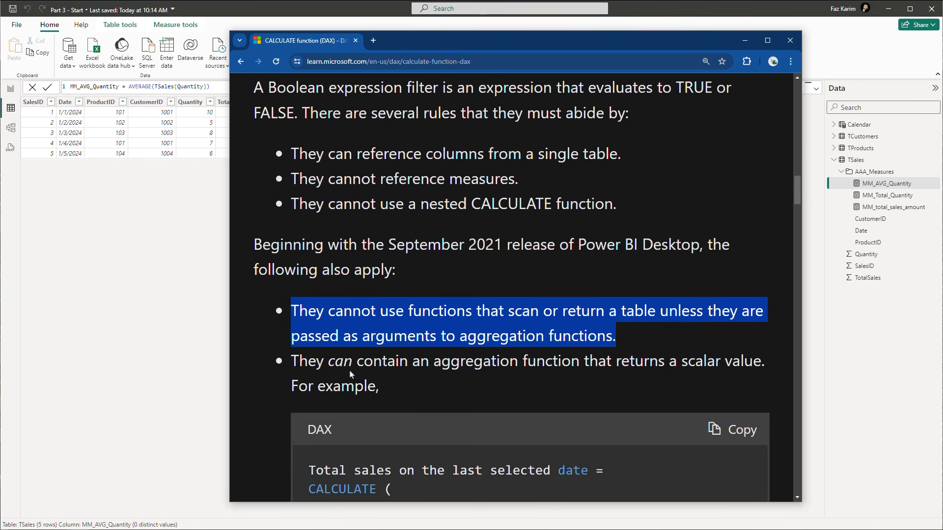
{"action": "left_click_drag", "start_coordinate": [291, 367], "coordinate": [407, 388]}
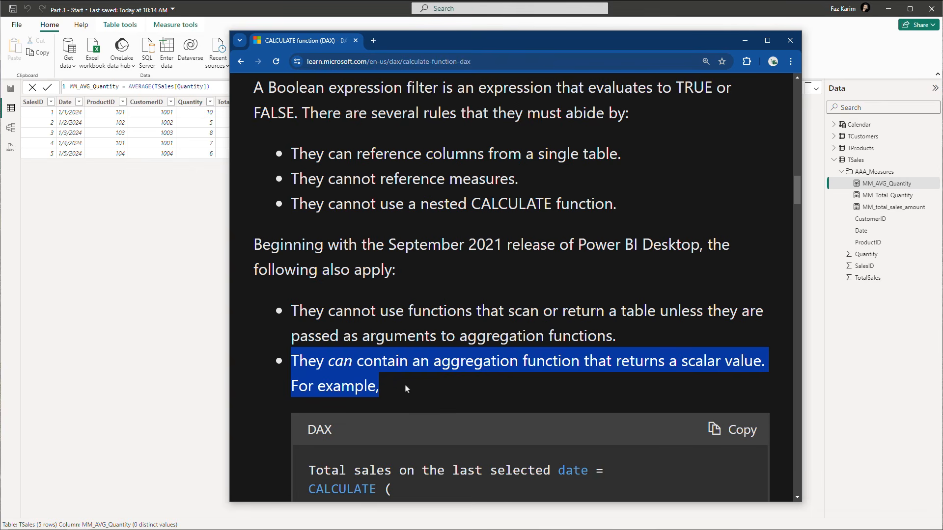
Examine the "Total sales on the last selected date" example, highlighting its SUM expression and the MAX OrderDateKey filter.
{"action": "scroll", "coordinate": [405, 388], "scroll_direction": "down", "scroll_amount": 2}
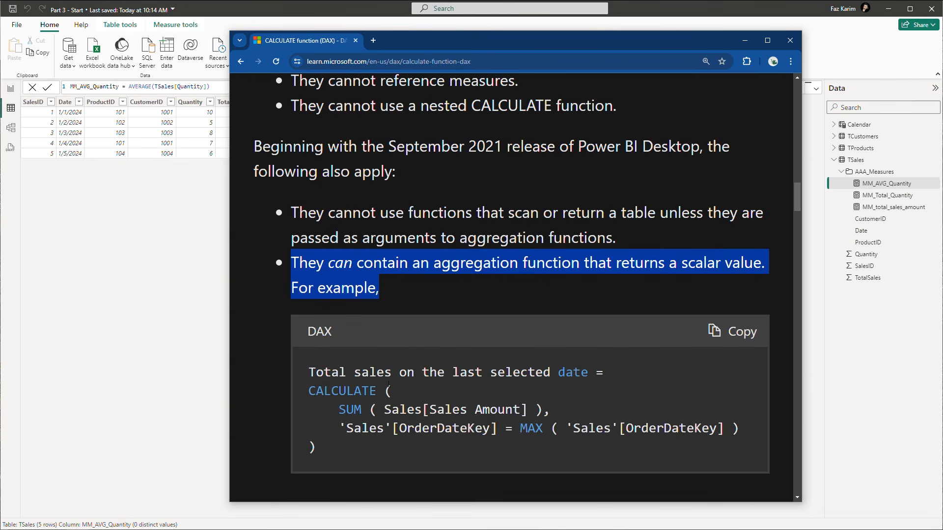
{"action": "left_click_drag", "start_coordinate": [310, 375], "coordinate": [614, 379]}
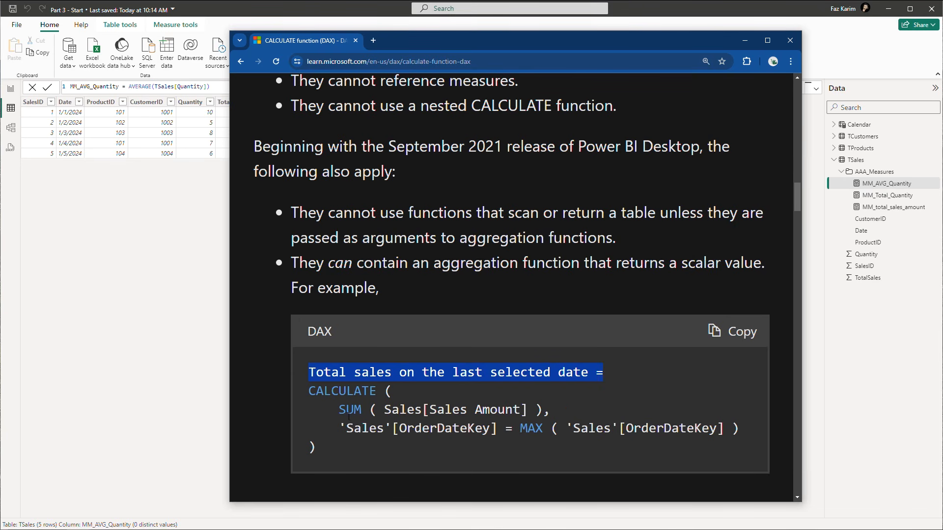
{"action": "left_click_drag", "start_coordinate": [339, 411], "coordinate": [543, 407]}
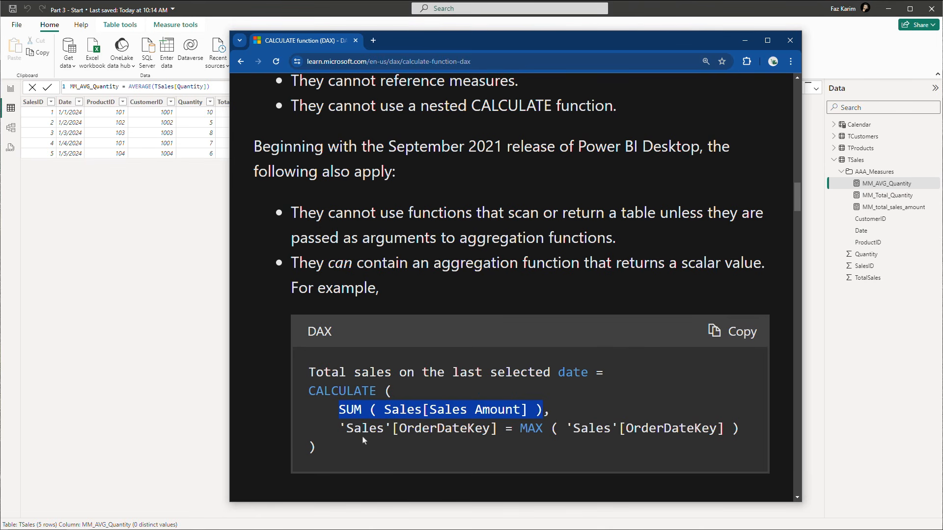
{"action": "left_click_drag", "start_coordinate": [347, 428], "coordinate": [742, 431]}
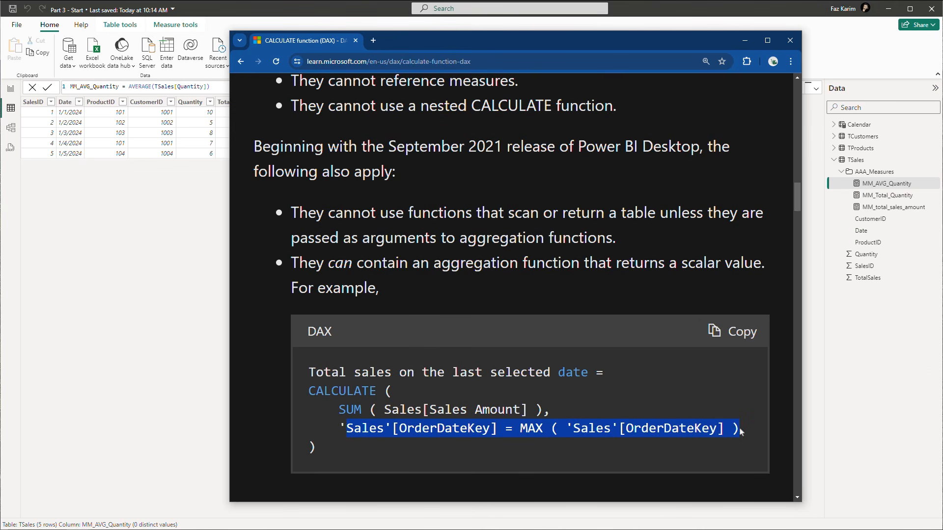
Read the Table filter expression section, highlighting the sentence on using FILTER for complex filter conditions.
{"action": "scroll", "coordinate": [518, 355], "scroll_direction": "down", "scroll_amount": 4}
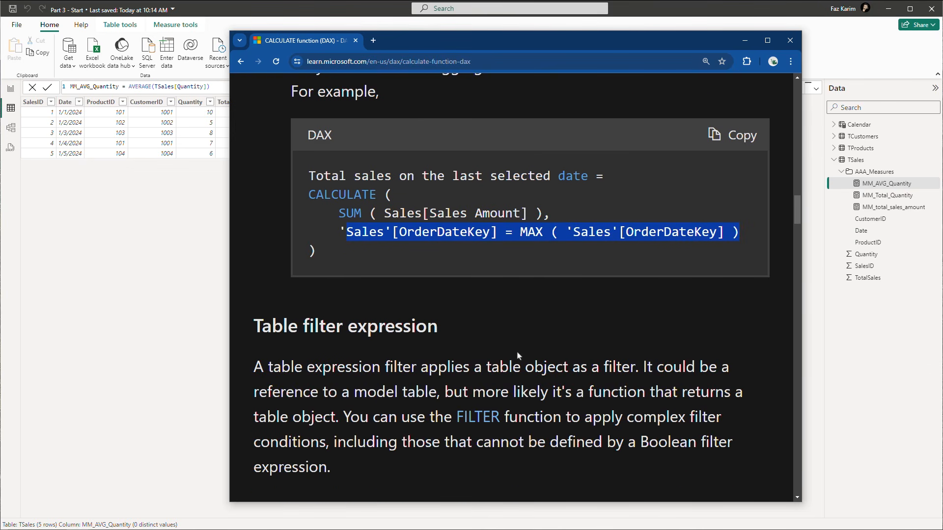
{"action": "scroll", "coordinate": [518, 355], "scroll_direction": "down", "scroll_amount": 2}
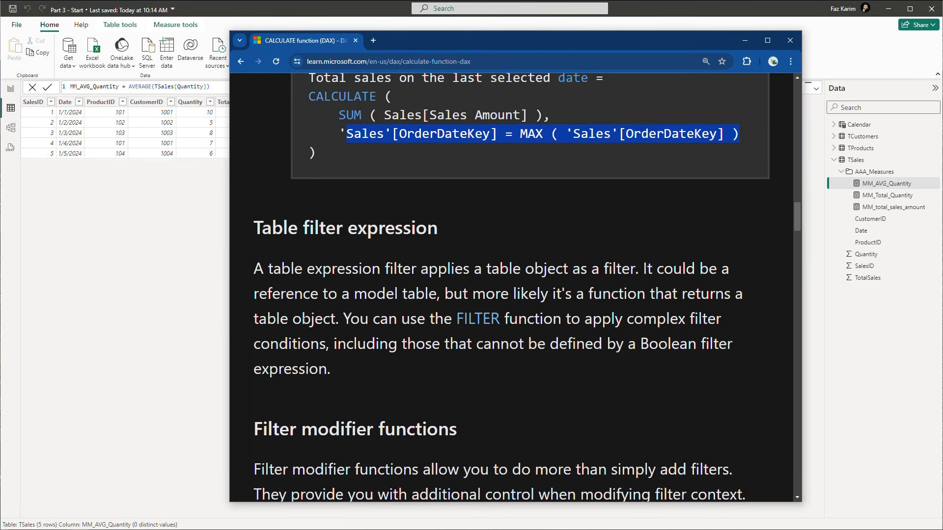
{"action": "left_click_drag", "start_coordinate": [253, 269], "coordinate": [630, 270]}
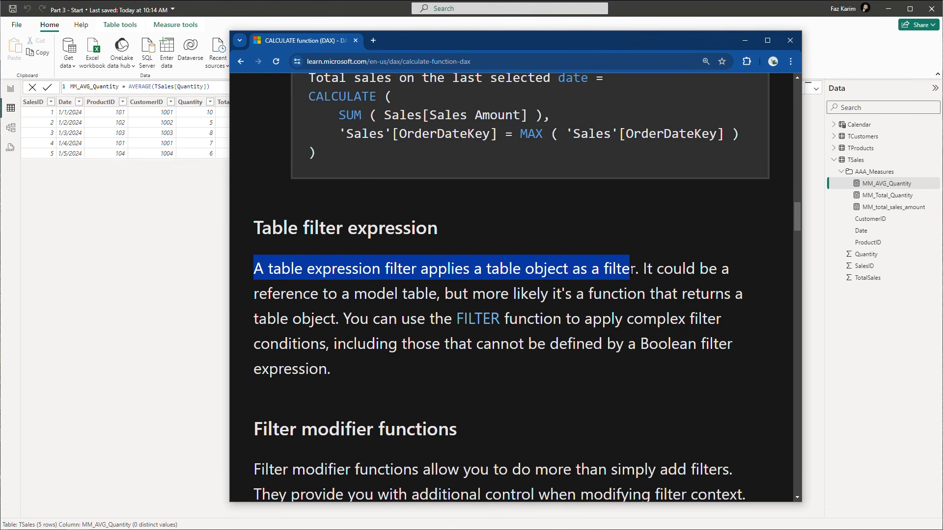
{"action": "left_click_drag", "start_coordinate": [346, 134], "coordinate": [550, 133]}
{"action": "left_click_drag", "start_coordinate": [344, 319], "coordinate": [732, 337]}
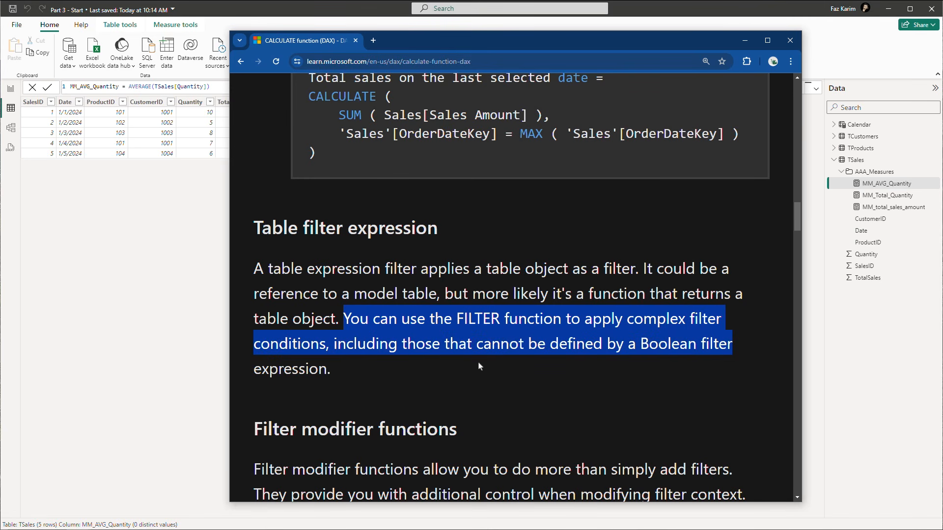
Study the Blue Revenue example, highlighting SUM(Sales[Sales Amount]) and the 'Product'[Color] = "Blue" filter, and read its results table and explanation.
{"action": "scroll", "coordinate": [481, 365], "scroll_direction": "down", "scroll_amount": 10}
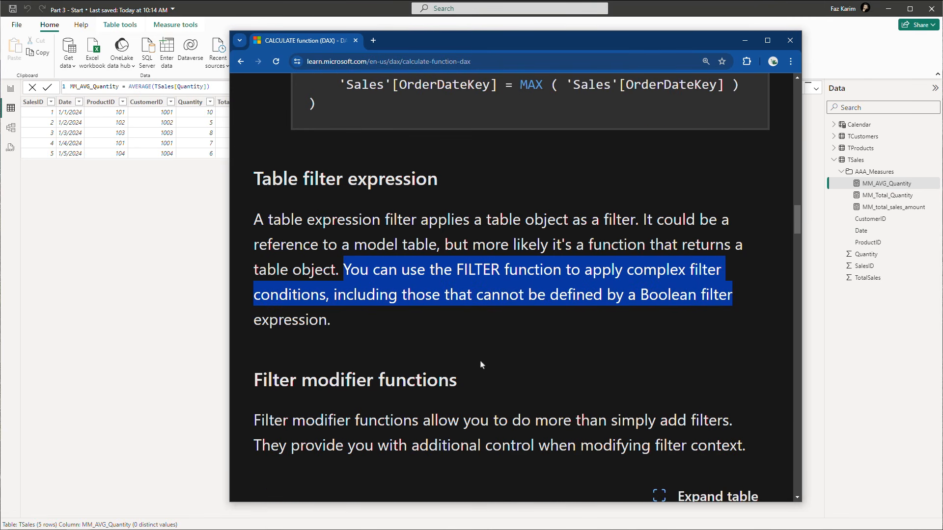
{"action": "scroll", "coordinate": [471, 361], "scroll_direction": "down", "scroll_amount": 4}
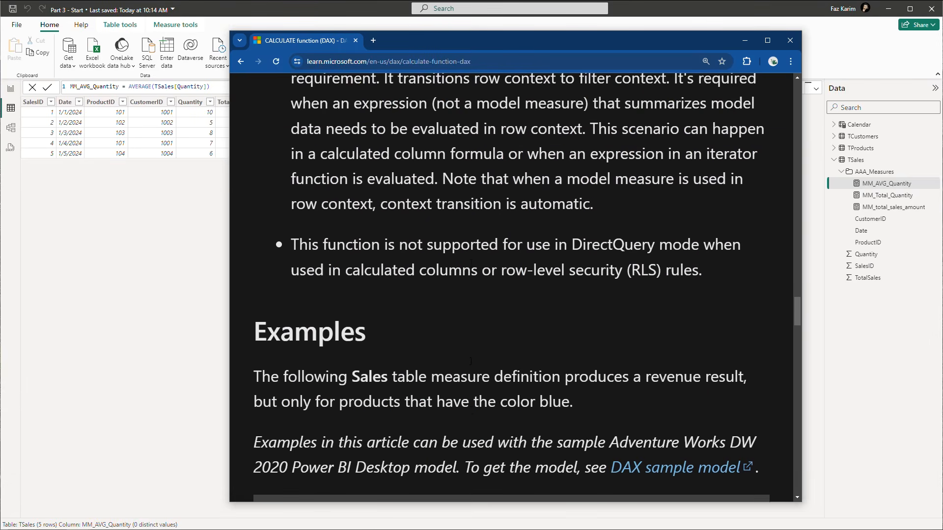
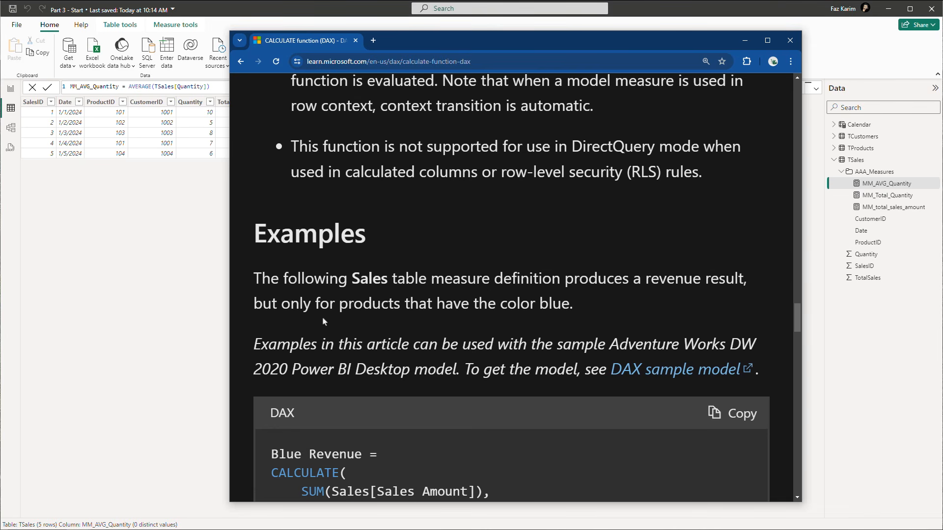
{"action": "scroll", "coordinate": [324, 322], "scroll_direction": "down", "scroll_amount": 1}
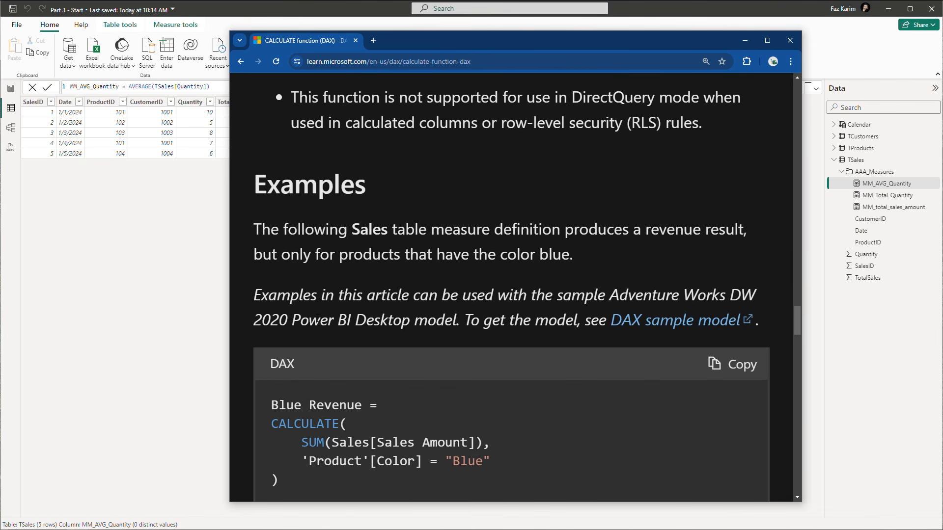
{"action": "scroll", "coordinate": [318, 319], "scroll_direction": "down", "scroll_amount": 1}
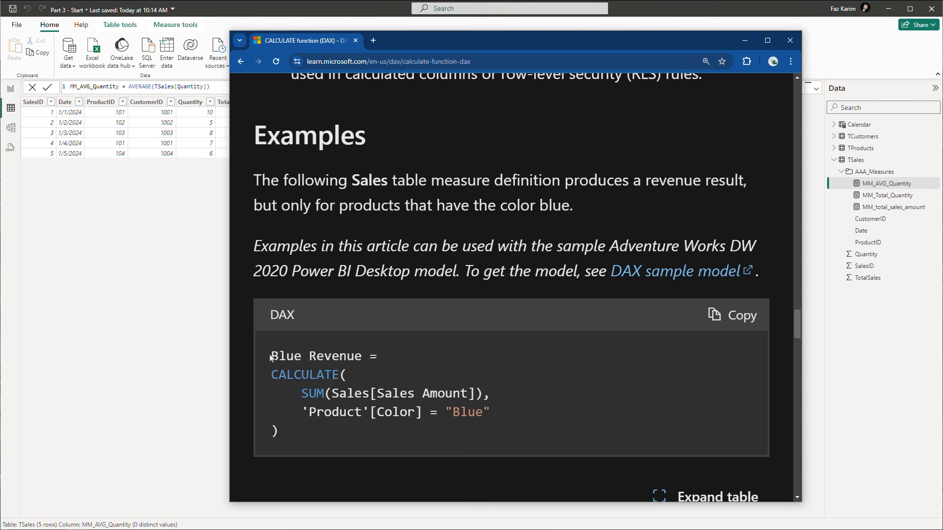
{"action": "left_click_drag", "start_coordinate": [271, 357], "coordinate": [377, 356]}
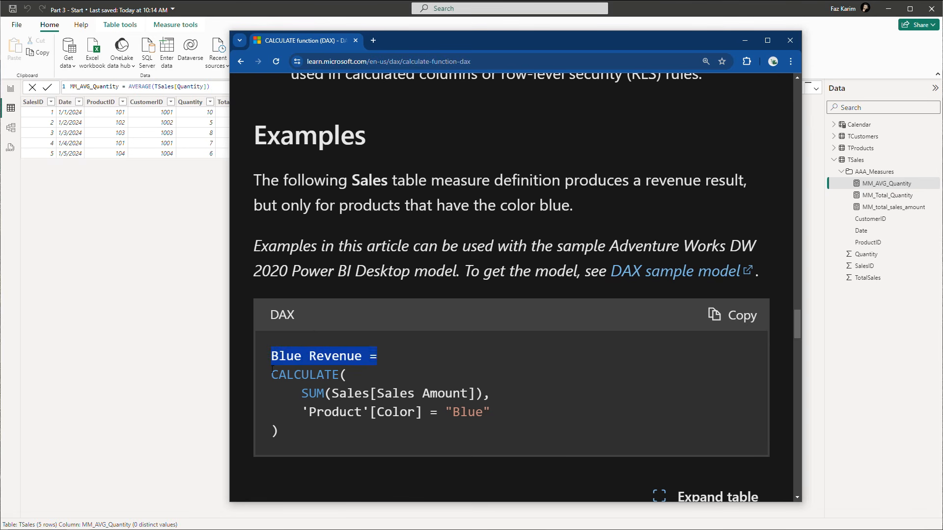
{"action": "left_click_drag", "start_coordinate": [272, 374], "coordinate": [358, 376]}
{"action": "left_click_drag", "start_coordinate": [301, 394], "coordinate": [495, 391]}
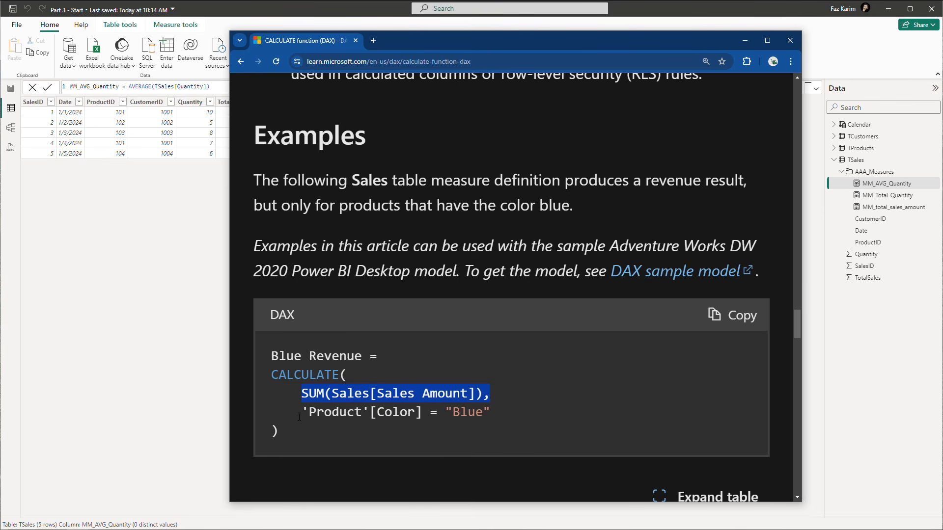
{"action": "left_click_drag", "start_coordinate": [300, 413], "coordinate": [486, 413]}
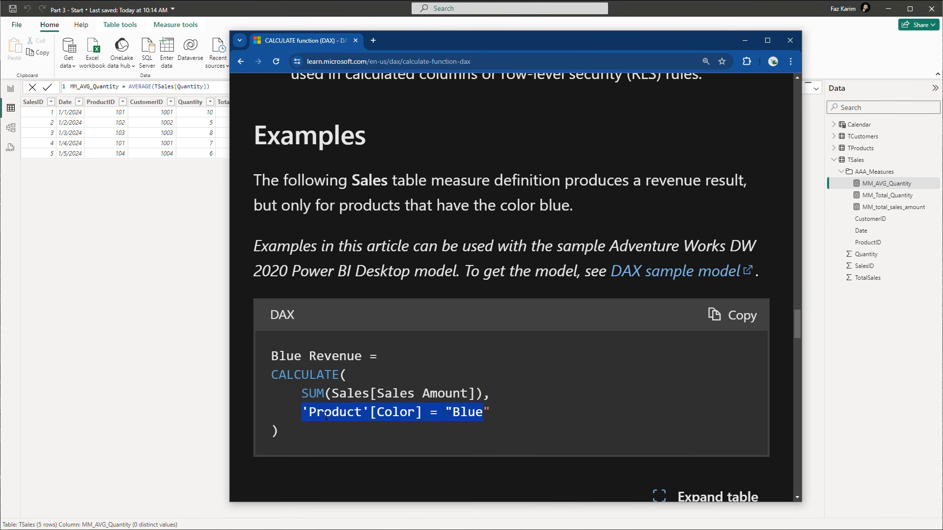
{"action": "left_click_drag", "start_coordinate": [490, 416], "coordinate": [249, 402]}
{"action": "scroll", "coordinate": [249, 402], "scroll_direction": "down", "scroll_amount": 8}
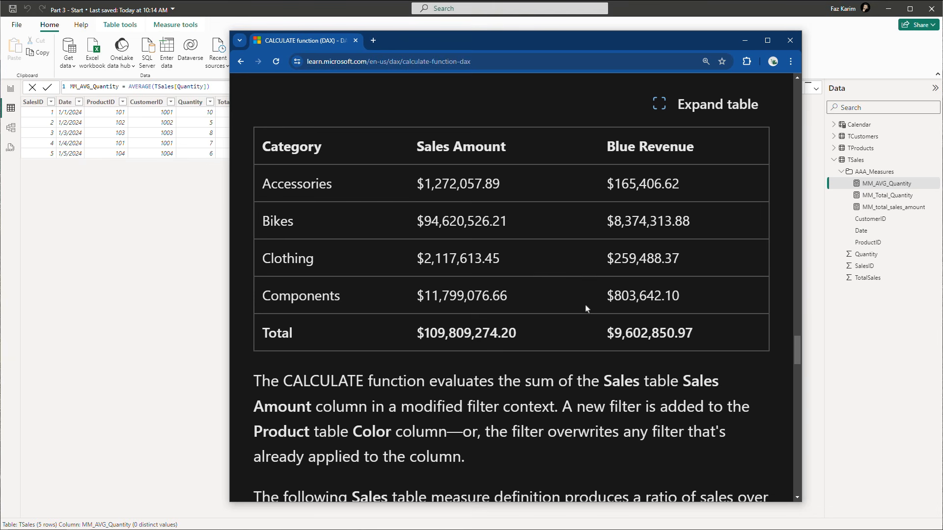
{"action": "scroll", "coordinate": [615, 340], "scroll_direction": "down", "scroll_amount": 1}
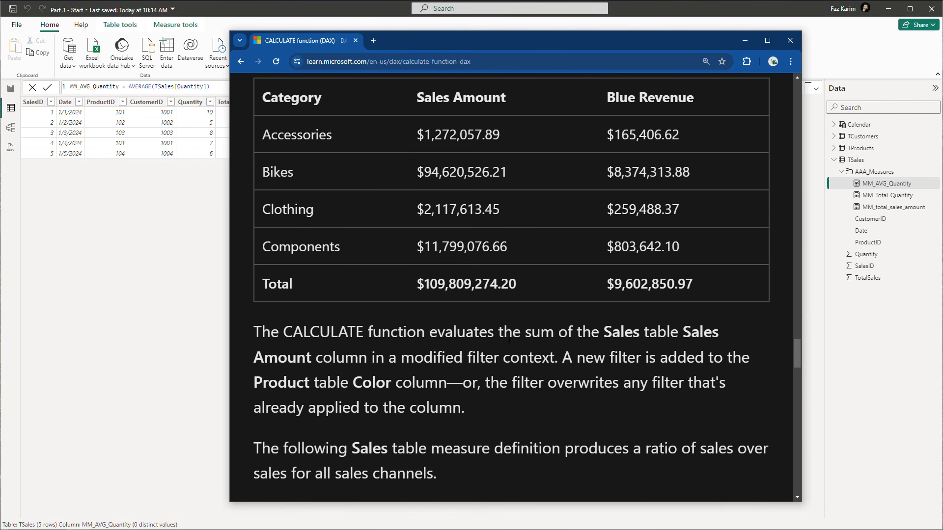
Read the explanation below the Blue Revenue results, highlighting the modified filter context sentences and the Blue Revenue column values.
{"action": "left_click_drag", "start_coordinate": [270, 339], "coordinate": [720, 337]}
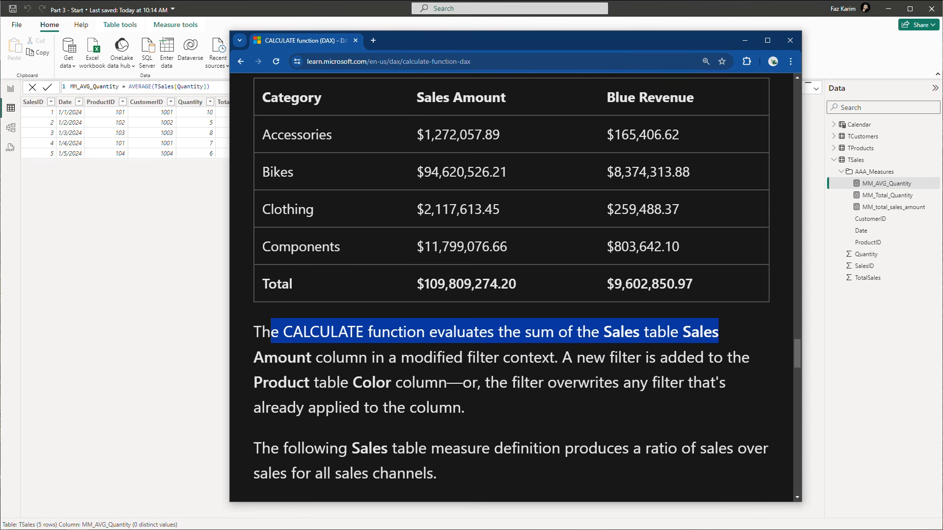
{"action": "left_click_drag", "start_coordinate": [264, 358], "coordinate": [754, 384]}
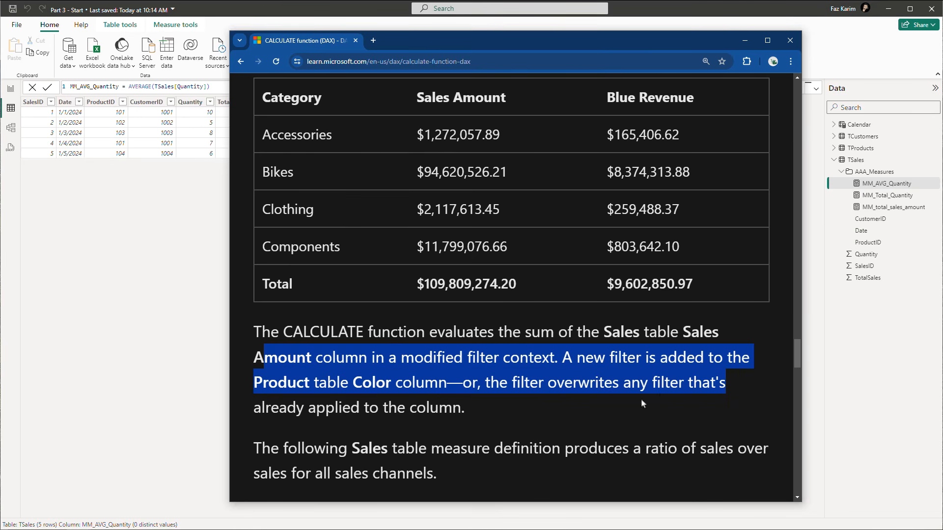
{"action": "left_click", "coordinate": [488, 411]}
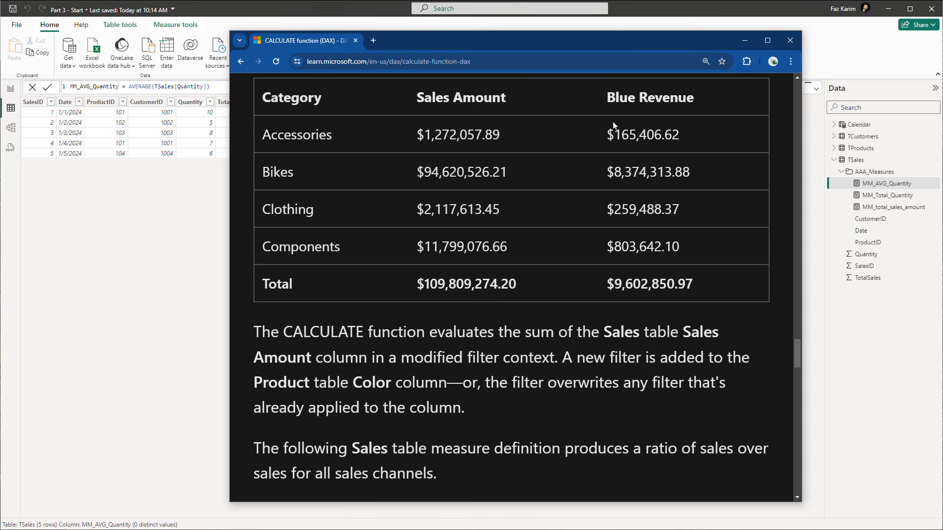
{"action": "left_click_drag", "start_coordinate": [613, 125], "coordinate": [634, 321]}
{"action": "left_click", "coordinate": [531, 379]}
Study the Revenue % Total Channel example, highlighting the REMOVEFILTERS('Sales Order'[Channel]) argument in its DAX definition.
{"action": "scroll", "coordinate": [531, 378], "scroll_direction": "down", "scroll_amount": 2}
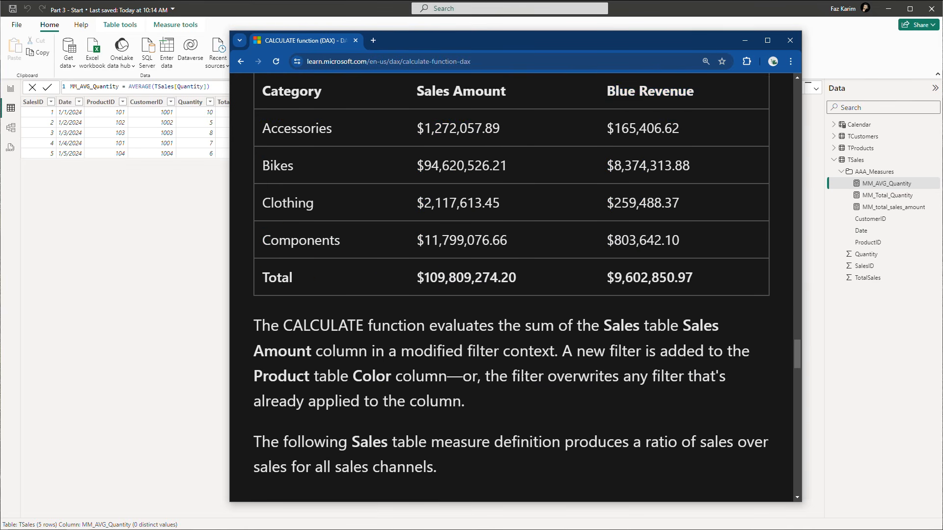
{"action": "scroll", "coordinate": [523, 369], "scroll_direction": "down", "scroll_amount": 5}
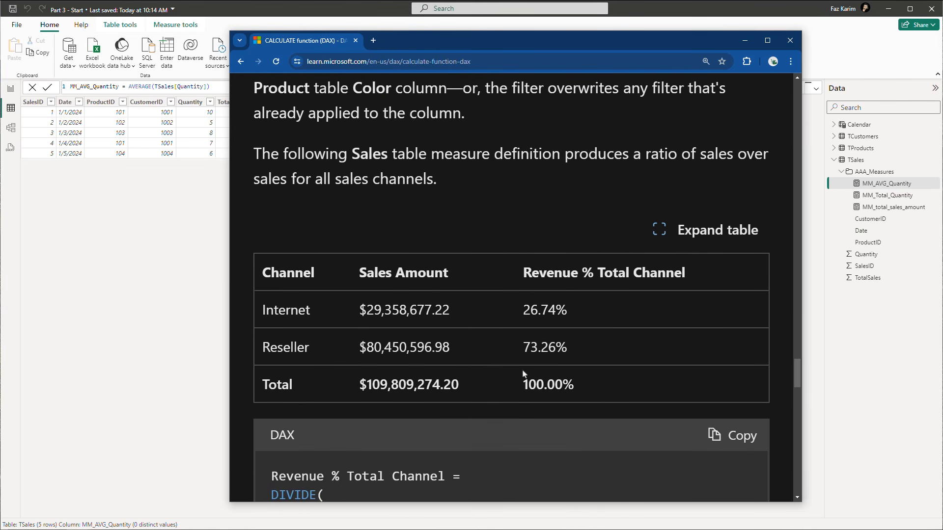
{"action": "scroll", "coordinate": [524, 375], "scroll_direction": "down", "scroll_amount": 3}
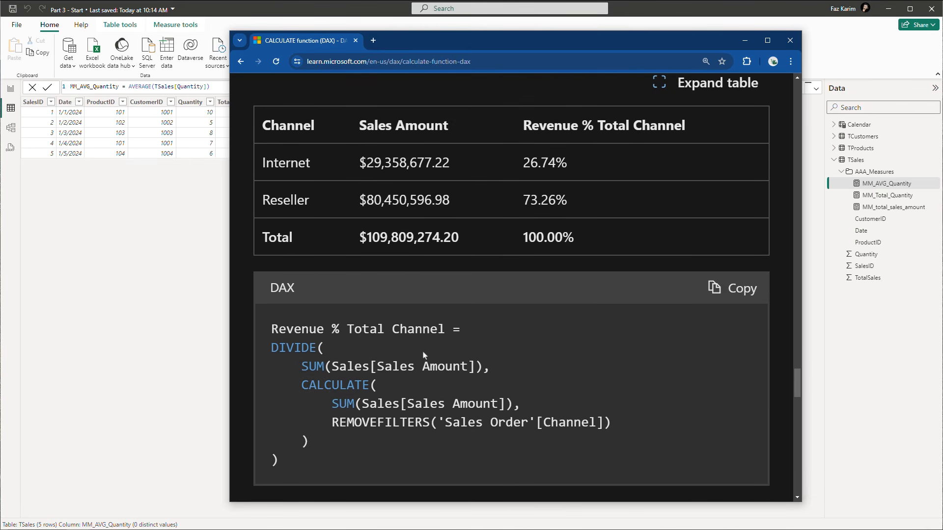
{"action": "left_click_drag", "start_coordinate": [340, 423], "coordinate": [609, 438]}
{"action": "scroll", "coordinate": [620, 337], "scroll_direction": "up", "scroll_amount": 2}
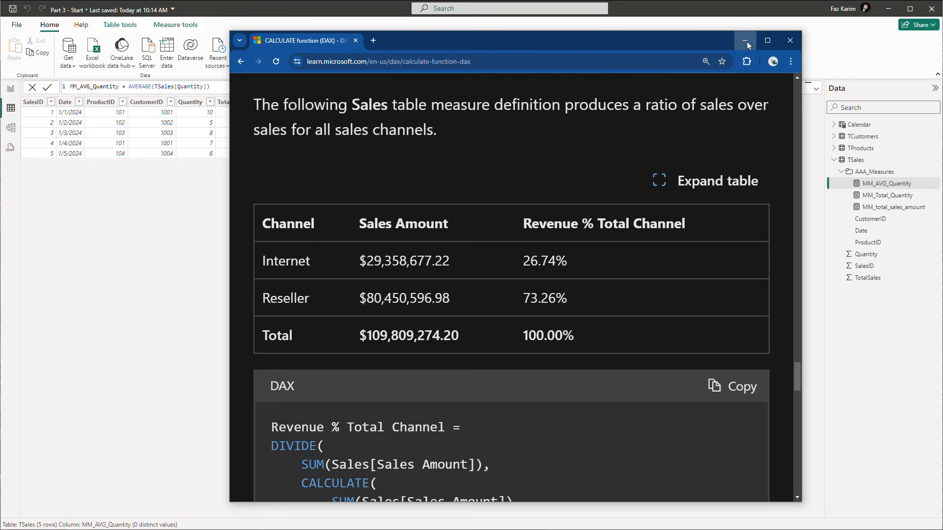
Switch back to Power BI Desktop and start a TSales measure named MM_TotalSales_Product101 with the CALCULATE function.
{"action": "left_click", "coordinate": [745, 41]}
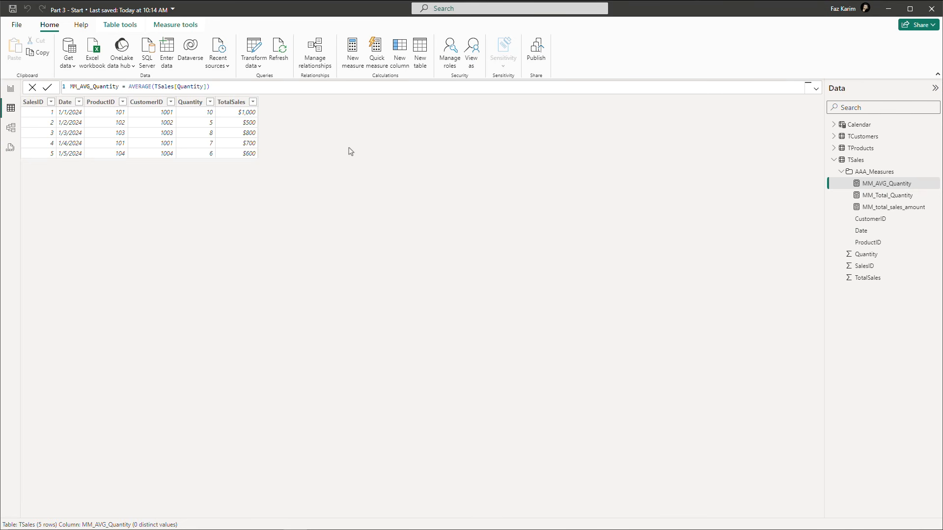
{"action": "left_click", "coordinate": [357, 68]}
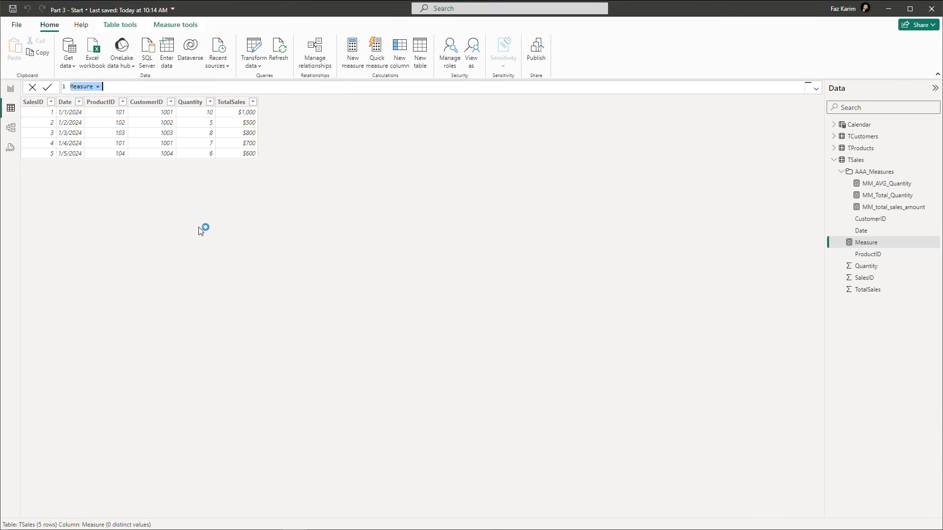
{"action": "key", "text": "BackSpace"}
{"action": "type", "text": "MM_TotalSales_Product101 = CALCULATE("}
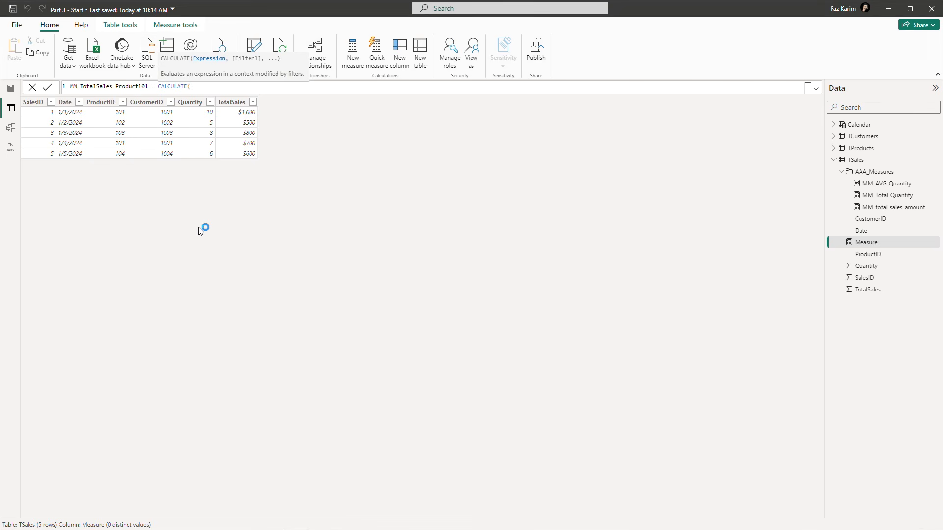
{"action": "key", "text": "shift+Return"}
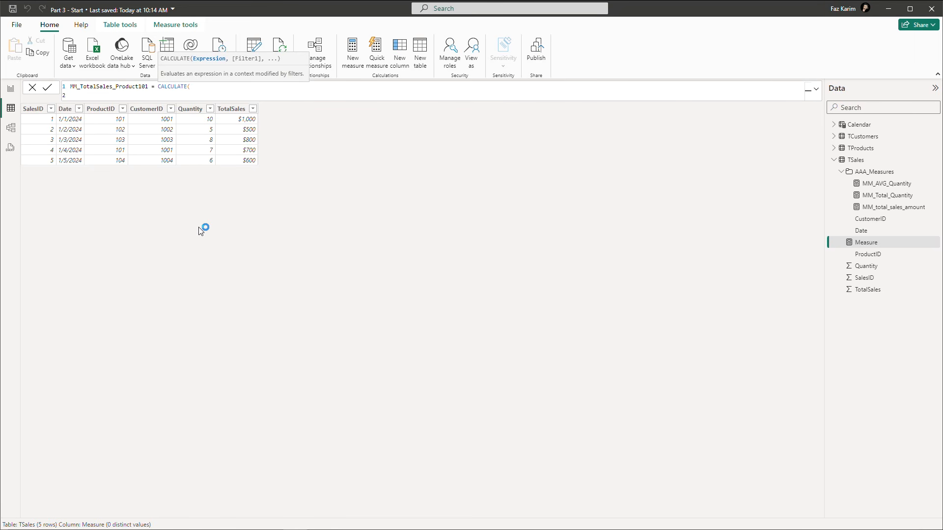
Enter SUM(TSales[TotalSales]) as the CALCULATE expression on the second formula line, followed by a comma.
{"action": "type", "text": "sum"}
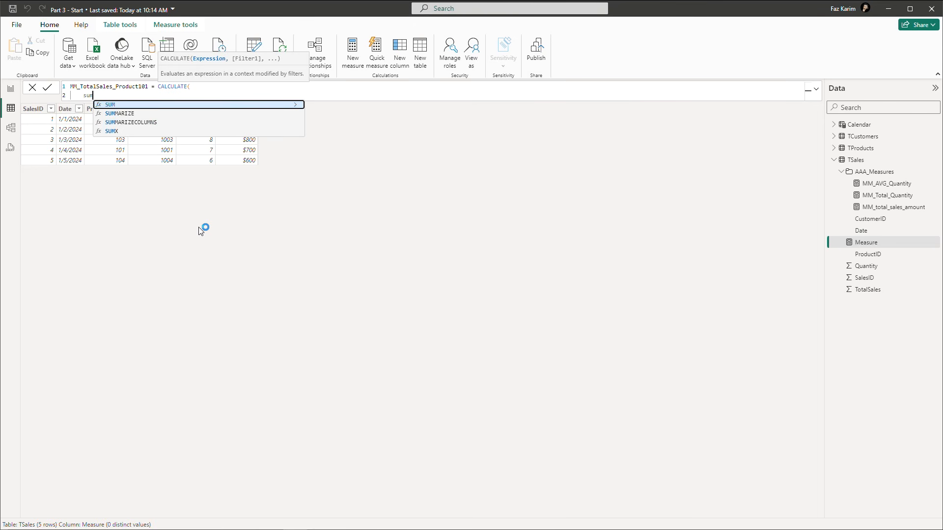
{"action": "key", "text": "Tab"}
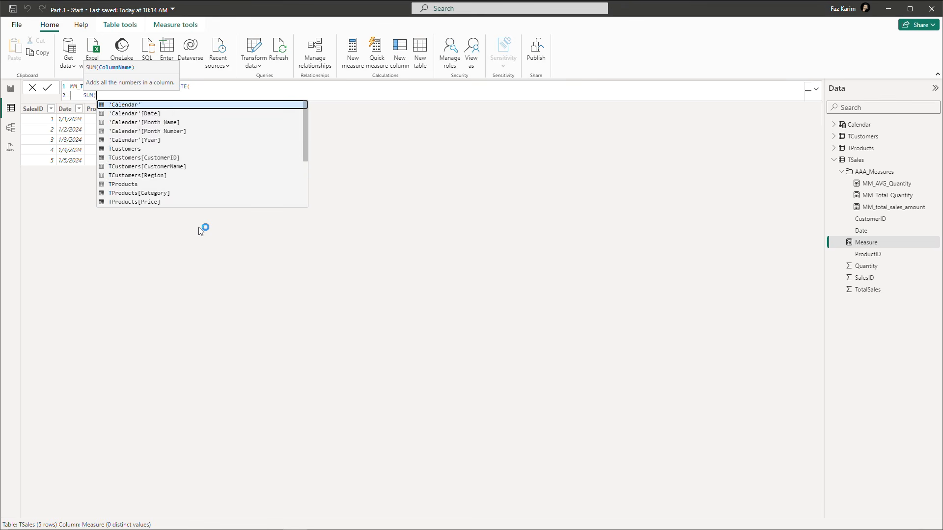
{"action": "type", "text": "tsa"}
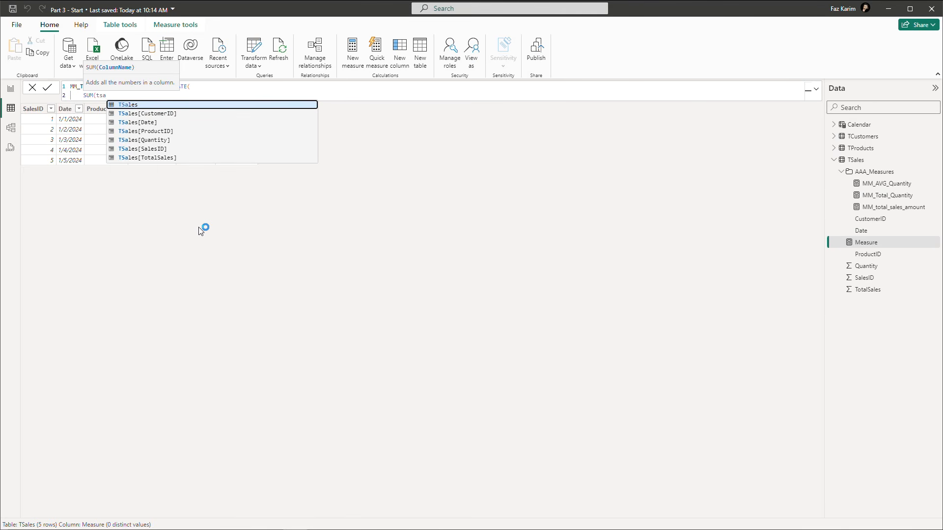
{"action": "key", "text": "Down"}
{"action": "key", "text": "Down"}
{"action": "key", "text": "Down"}
{"action": "key", "text": "Down"}
{"action": "key", "text": "Down"}
{"action": "key", "text": "Down"}
{"action": "key", "text": "Tab"}
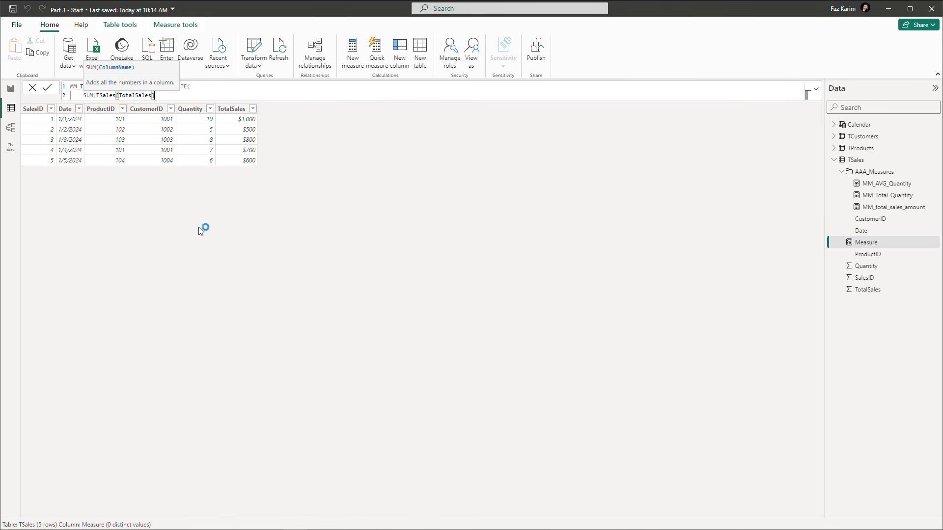
{"action": "type", "text": "),"}
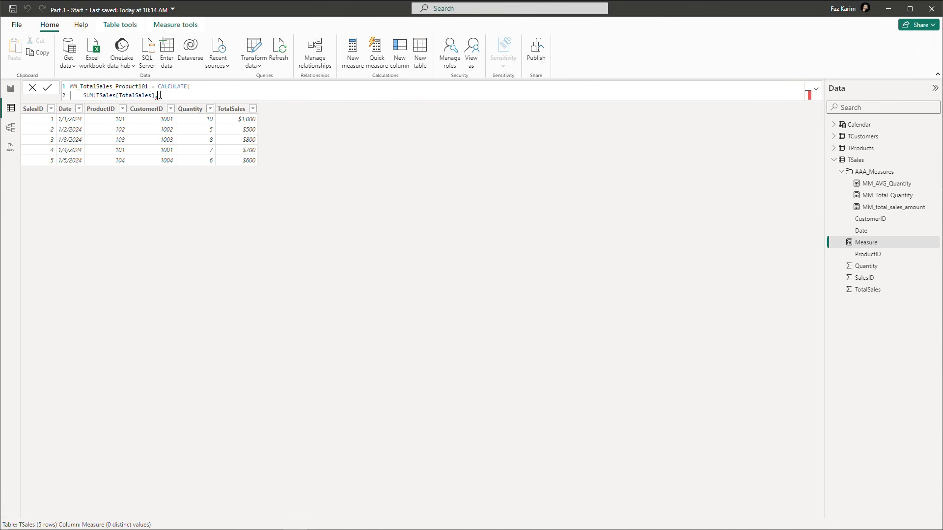
{"action": "key", "text": "BackSpace"}
{"action": "key", "text": "BackSpace"}
{"action": "type", "text": ","}
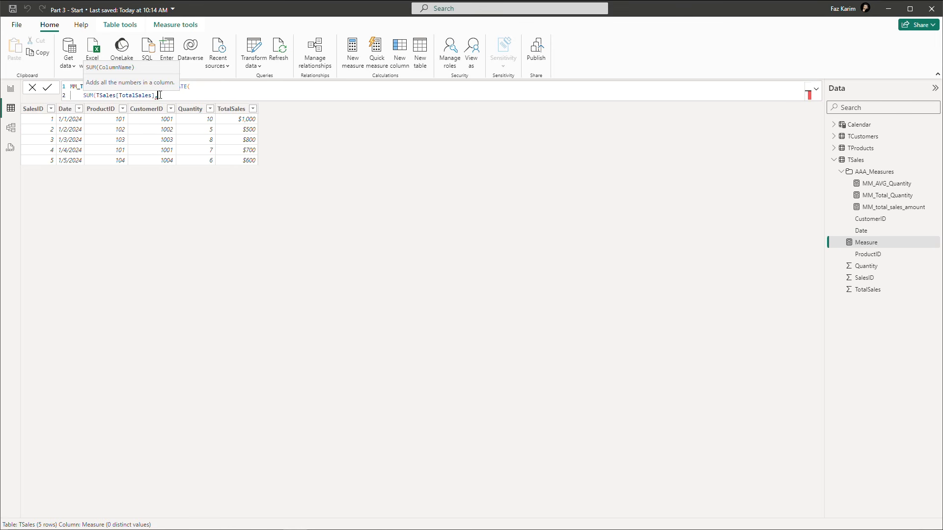
{"action": "key", "text": "BackSpace"}
{"action": "type", "text": ")"}
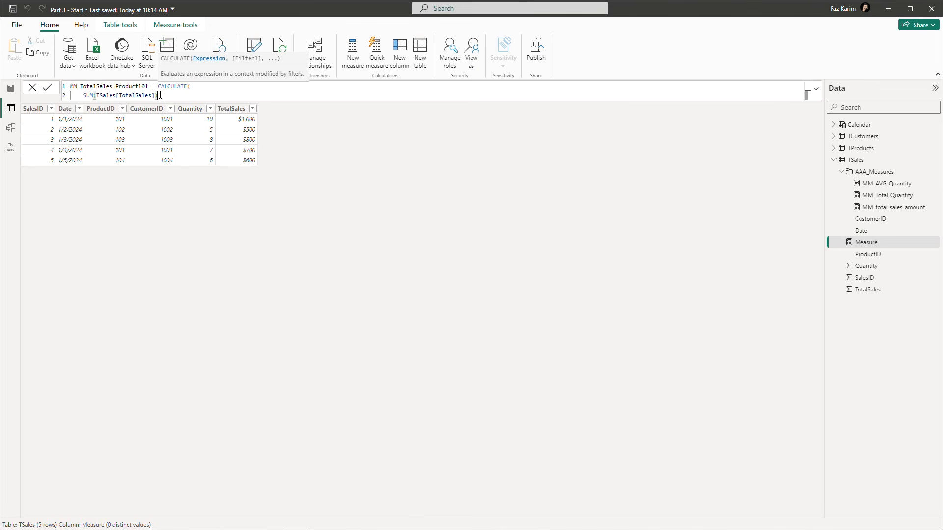
{"action": "type", "text": ","}
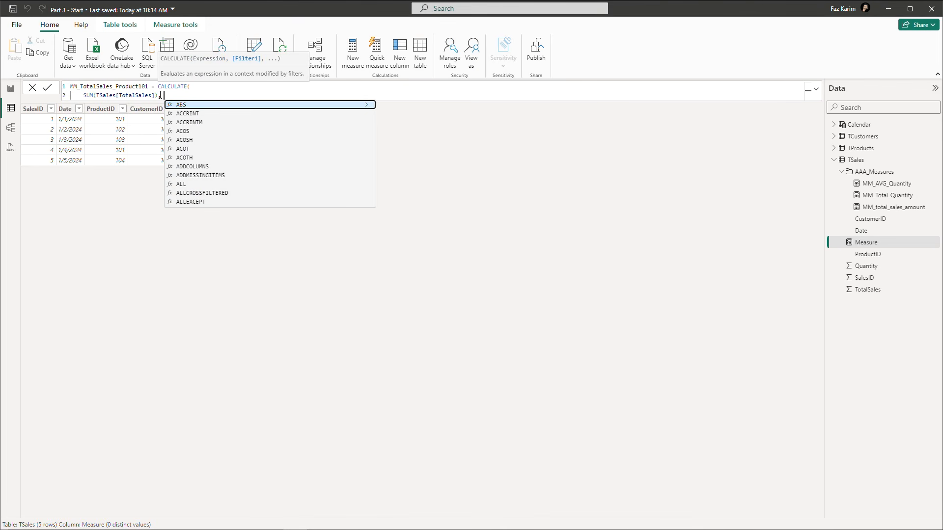
Add the filter TProducts[ProductID] = 101 on its own line, close the CALCULATE formula and commit the measure.
{"action": "type", "text": " ts"}
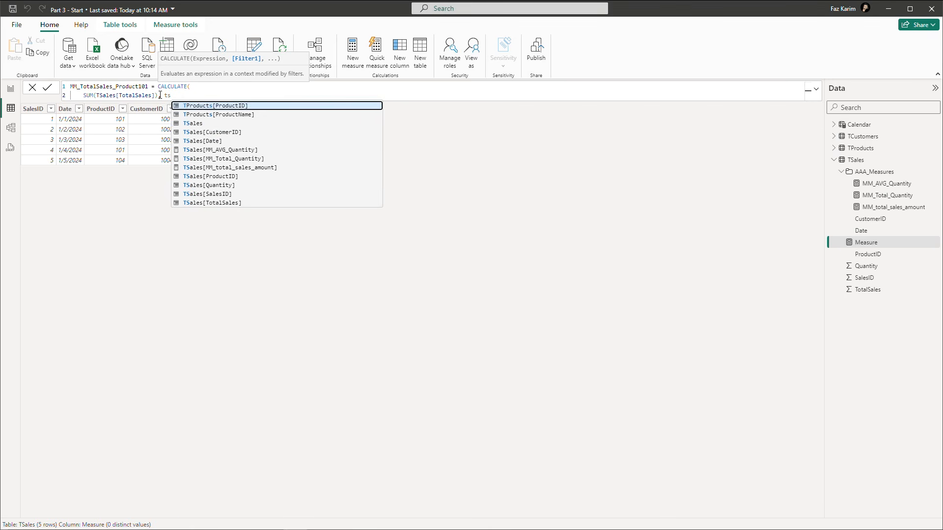
{"action": "key", "text": "Tab"}
{"action": "type", "text": "="}
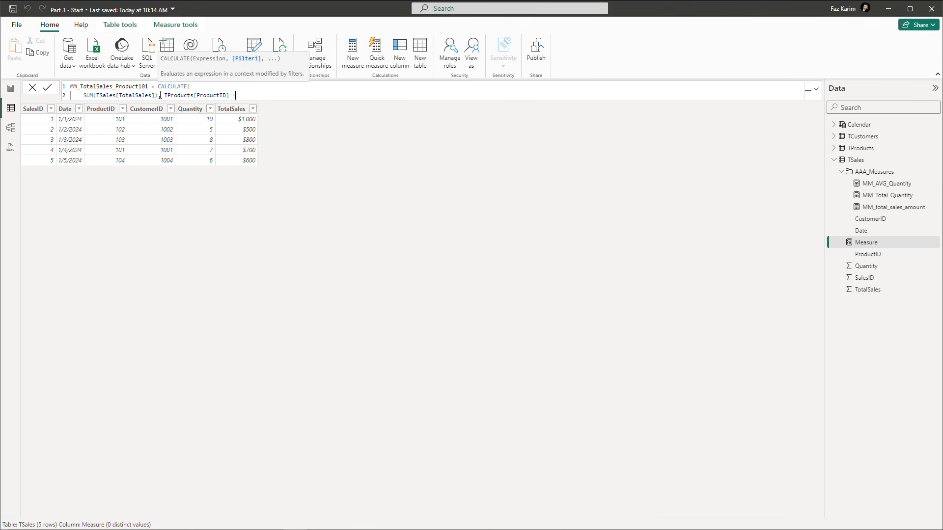
{"action": "type", "text": " 101)"}
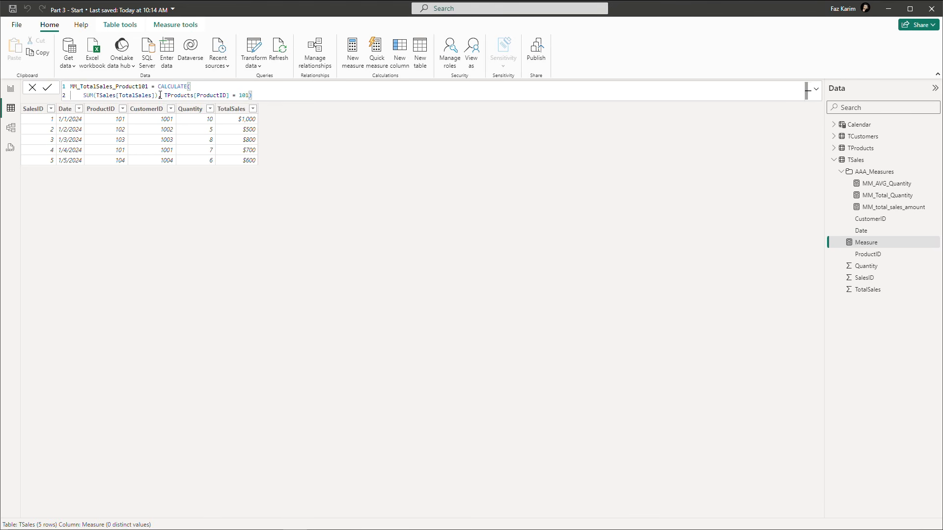
{"action": "double_click", "coordinate": [166, 95]}
{"action": "key", "text": "shift+Return"}
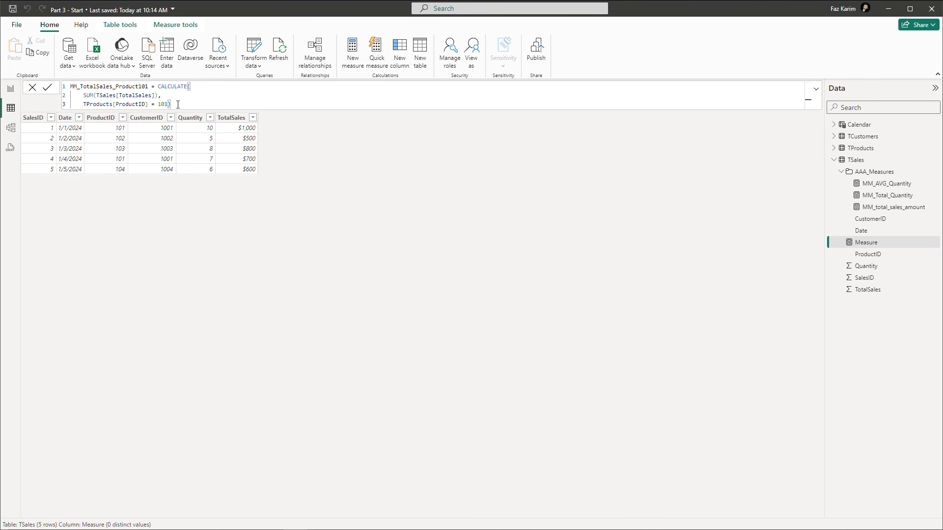
{"action": "left_click_drag", "start_coordinate": [161, 98], "coordinate": [181, 104]}
{"action": "key", "text": "Return"}
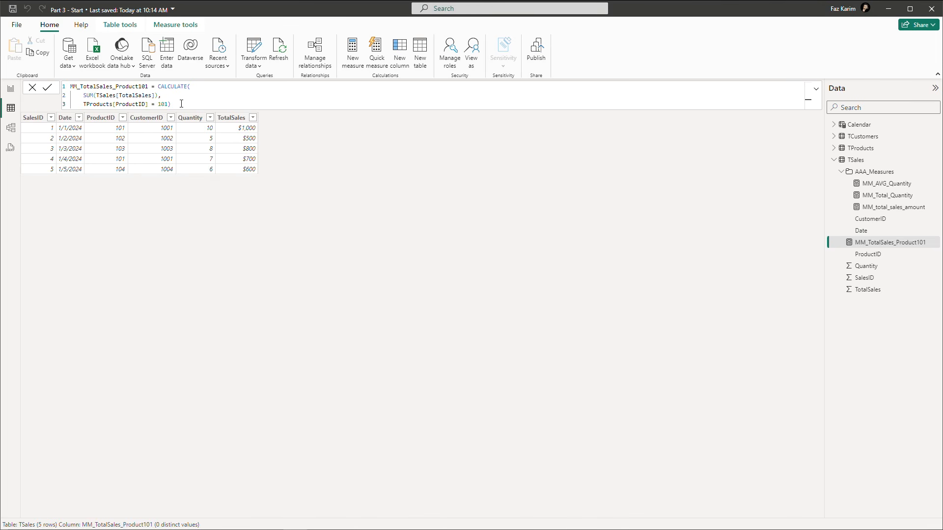
Set the display folder of MM_TotalSales_Product101 to AAA_measures in the model view.
{"action": "left_click", "coordinate": [13, 89]}
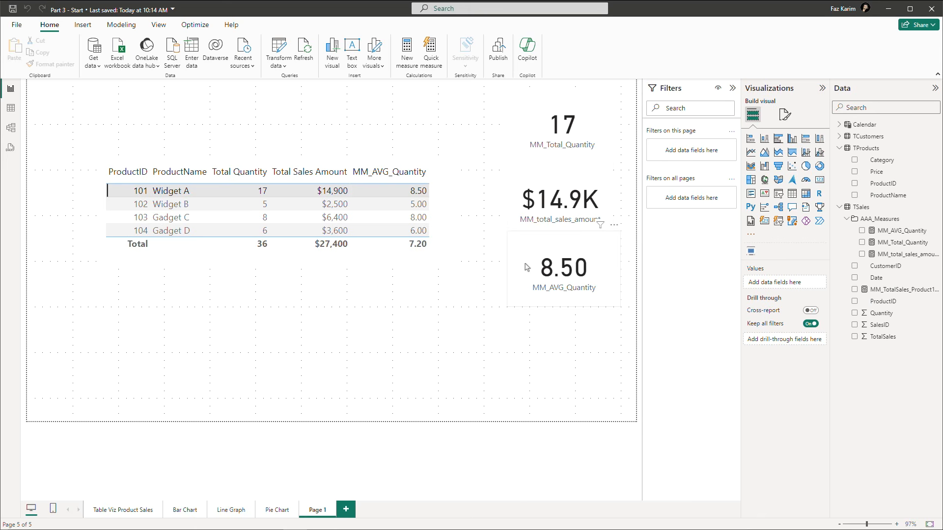
{"action": "left_click", "coordinate": [10, 129]}
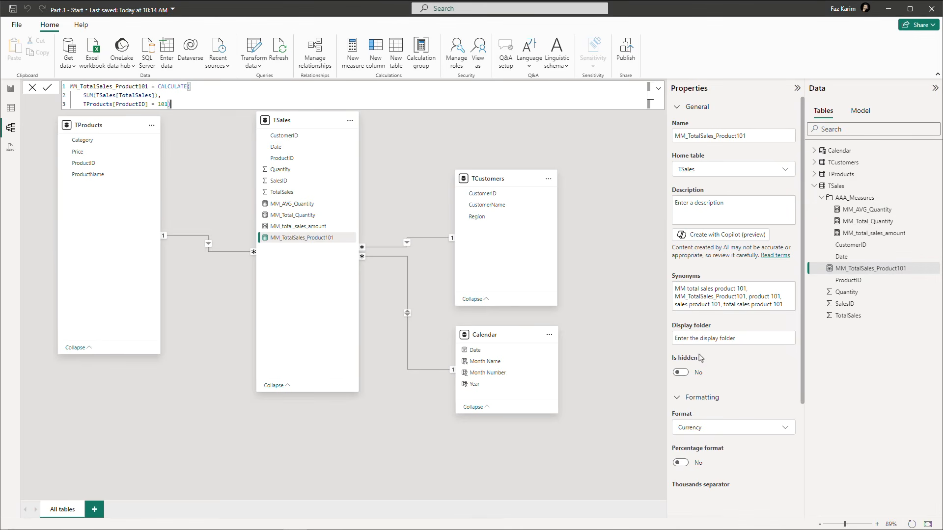
{"action": "left_click", "coordinate": [703, 338]}
{"action": "type", "text": "AA"}
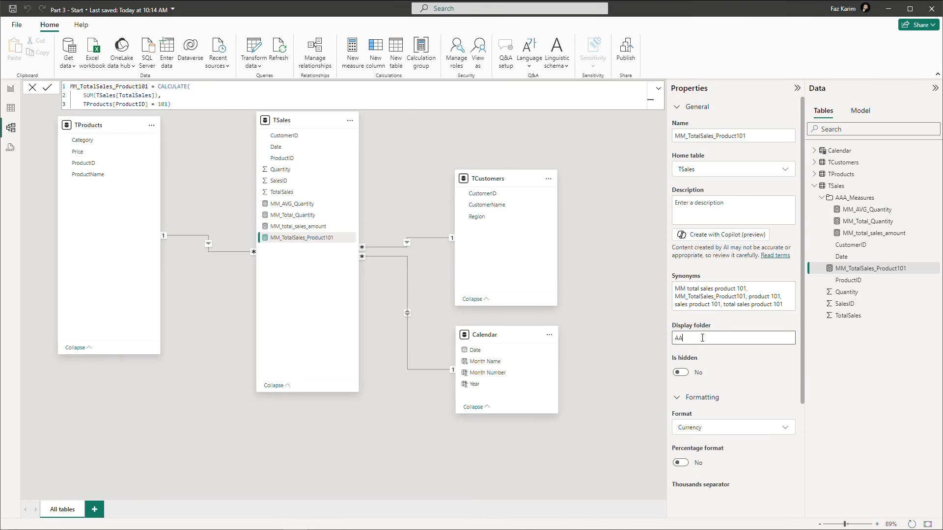
{"action": "type", "text": "A_measures"}
{"action": "key", "text": "Return"}
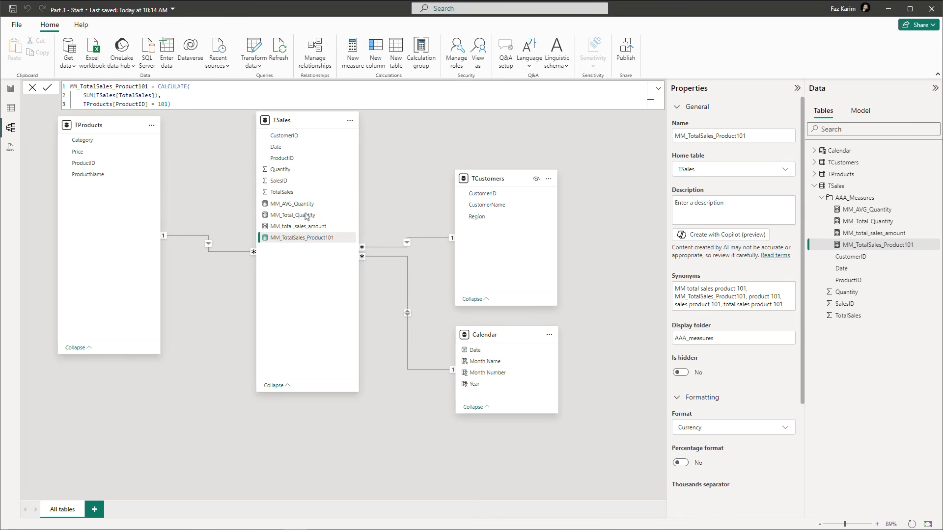
Add the MM_TotalSales_Product101 measure as a column to the product table visual on report Page 1.
{"action": "left_click", "coordinate": [11, 89]}
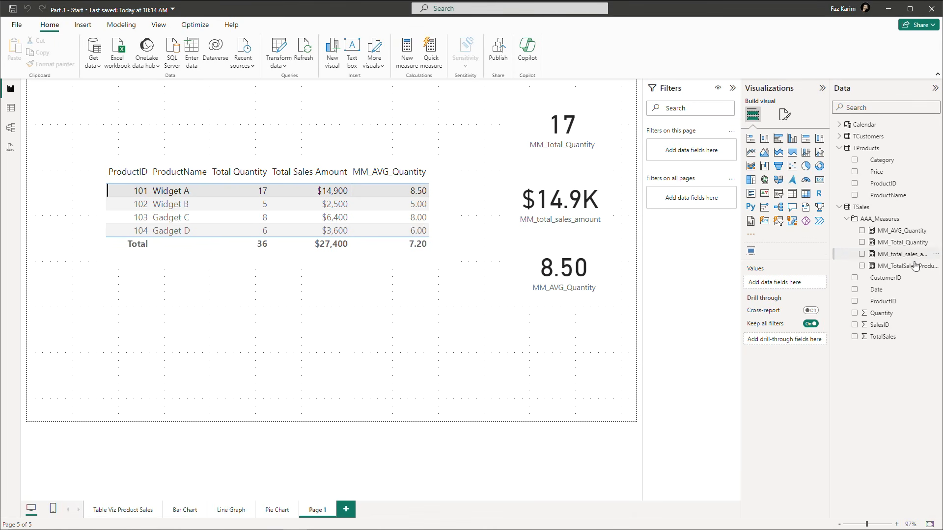
{"action": "left_click_drag", "start_coordinate": [915, 266], "coordinate": [444, 215]}
{"action": "left_click_drag", "start_coordinate": [370, 267], "coordinate": [454, 266]}
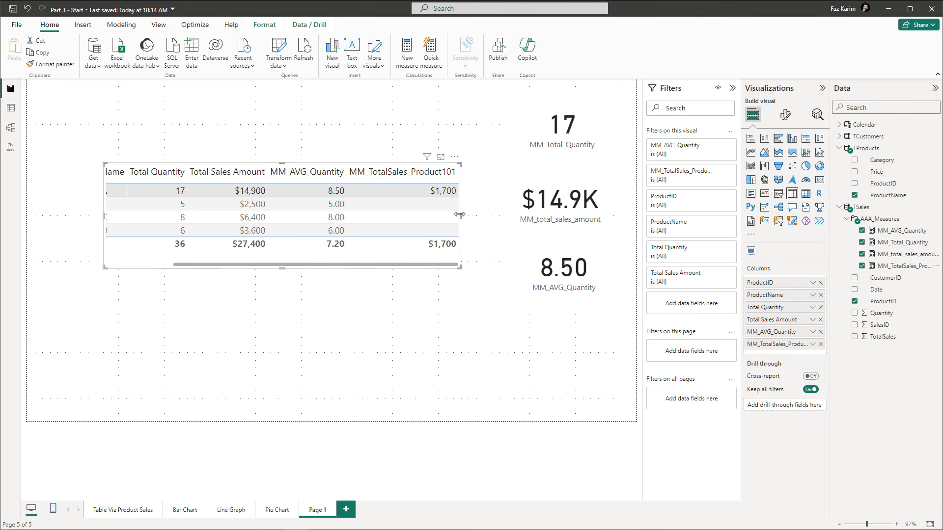
Widen the product table visual towards the cards and check its MM_TotalSales_Product101 column.
{"action": "left_click", "coordinate": [486, 221]}
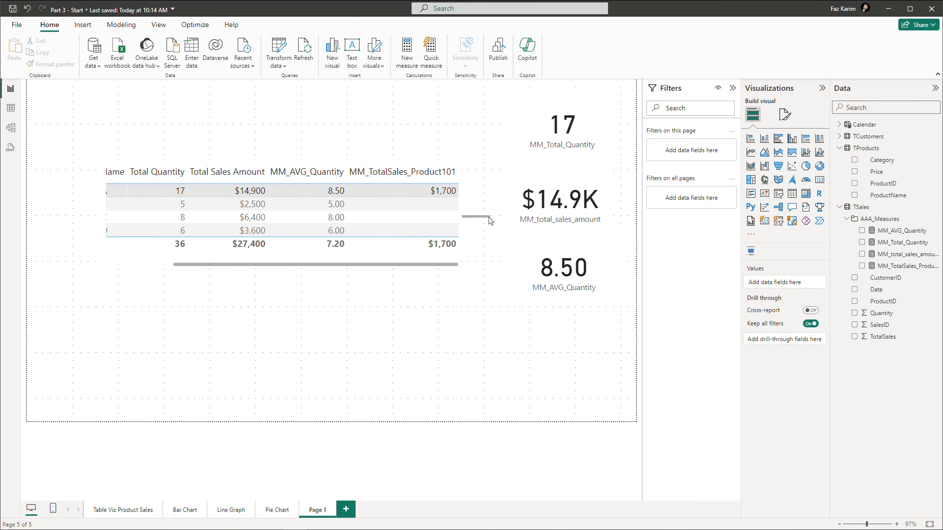
{"action": "left_click", "coordinate": [442, 251]}
{"action": "left_click_drag", "start_coordinate": [462, 219], "coordinate": [486, 219]}
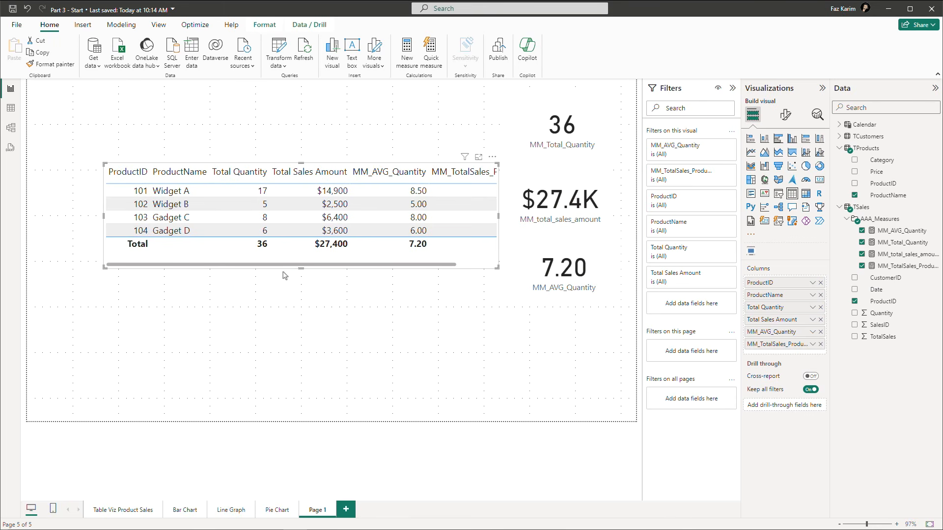
{"action": "left_click_drag", "start_coordinate": [300, 265], "coordinate": [397, 265]}
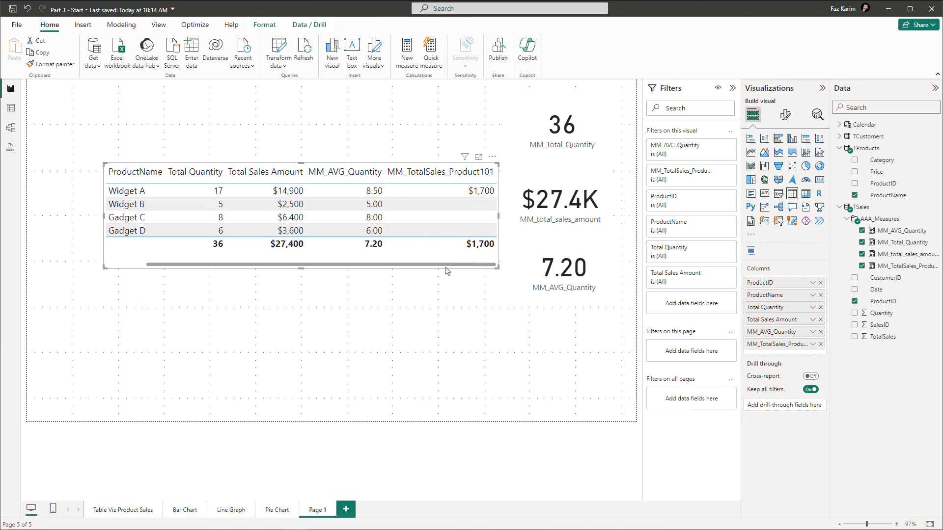
{"action": "mouse_move", "coordinate": [448, 264]}
{"action": "left_mouse_down"}
{"action": "mouse_move", "coordinate": [407, 266]}
{"action": "mouse_move", "coordinate": [466, 266]}
{"action": "left_mouse_up"}
{"action": "left_click", "coordinate": [531, 346]}
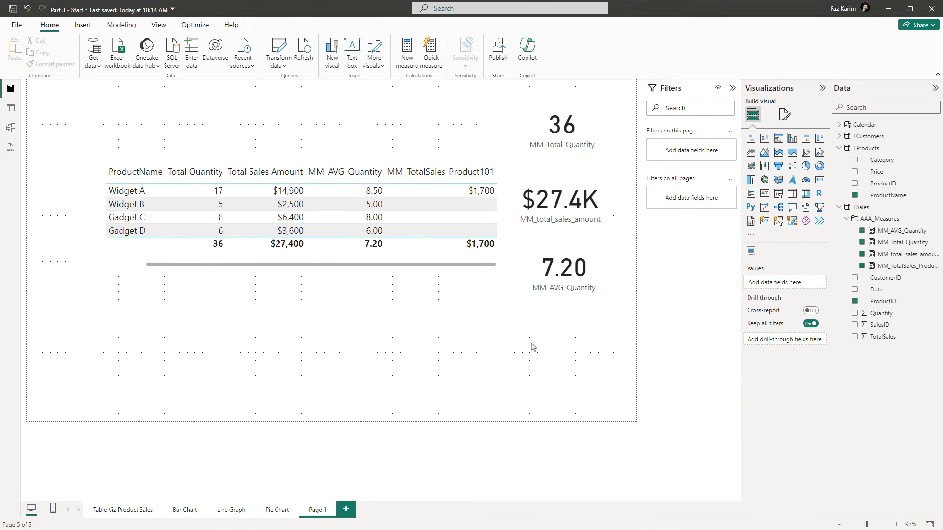
Add a card showing MM_TotalSales_Product101 below the MM_AVG_Quantity card and widen it slightly.
{"action": "left_click", "coordinate": [819, 180]}
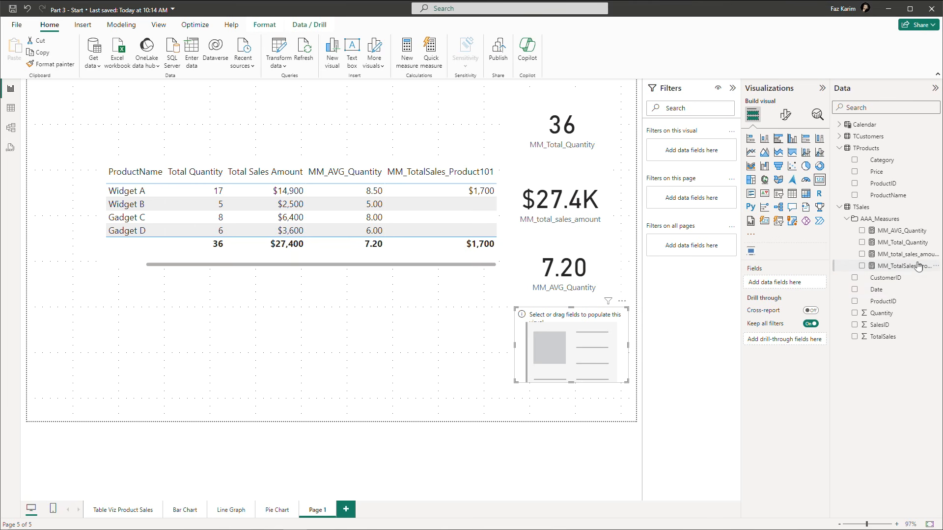
{"action": "left_click_drag", "start_coordinate": [917, 266], "coordinate": [625, 335]}
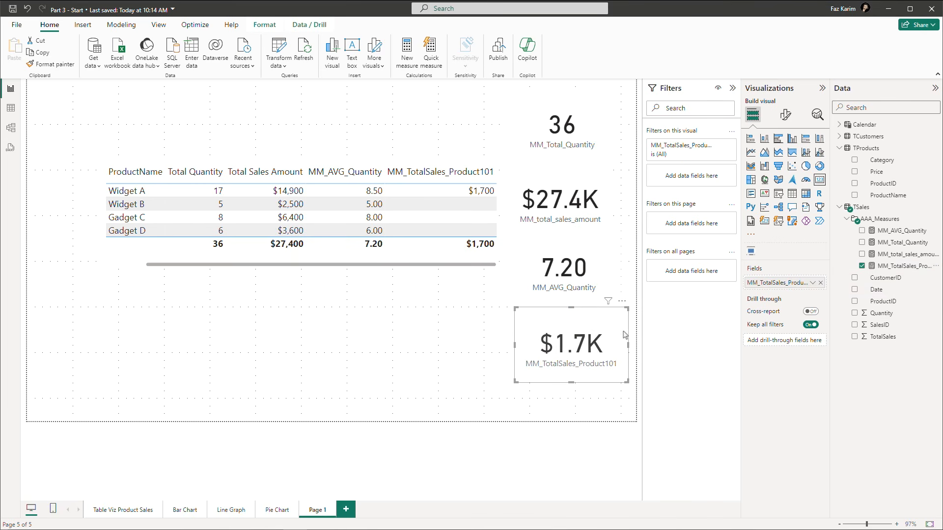
{"action": "left_click", "coordinate": [517, 346]}
{"action": "left_click", "coordinate": [519, 347]}
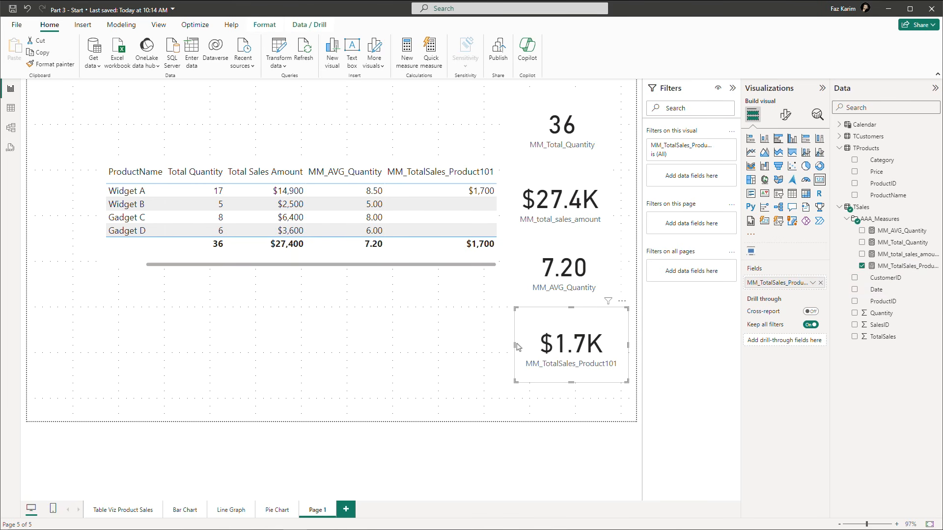
{"action": "left_click_drag", "start_coordinate": [509, 350], "coordinate": [497, 349]}
{"action": "left_click", "coordinate": [461, 399]}
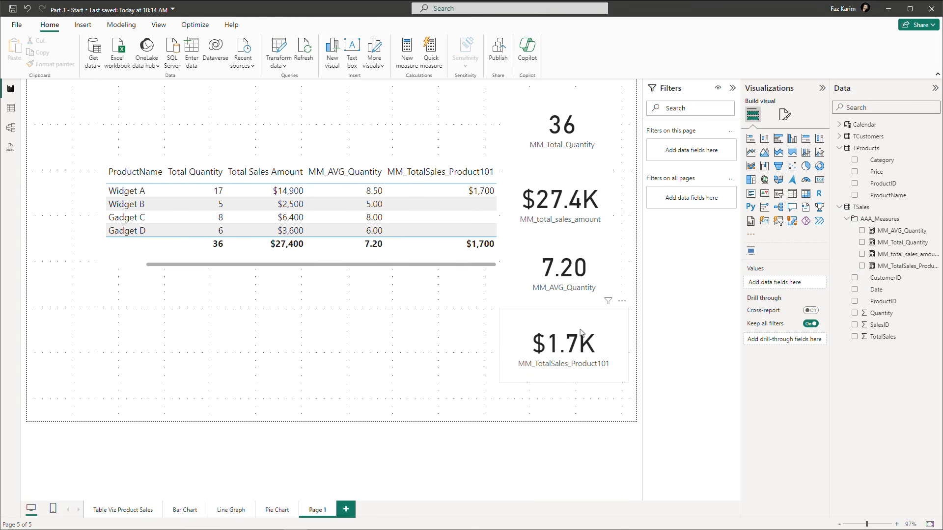
{"action": "right_click", "coordinate": [935, 267]}
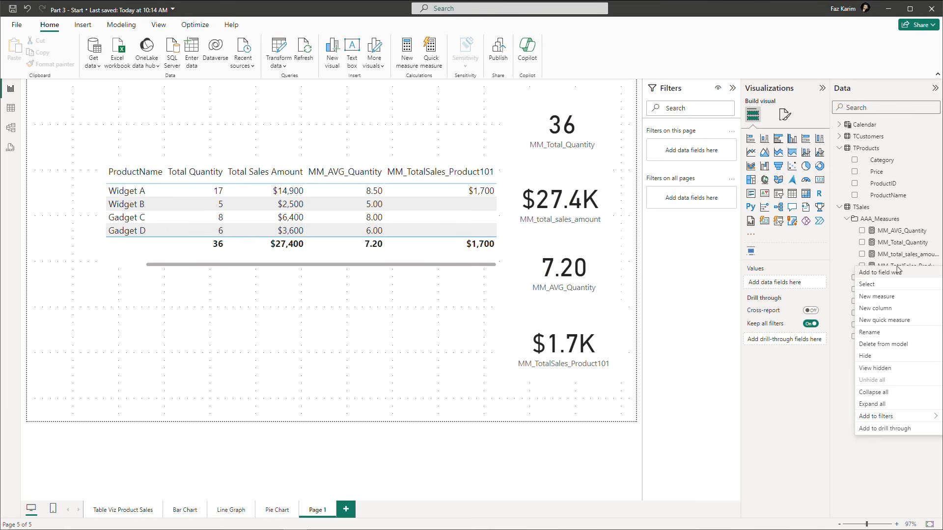
{"action": "left_click", "coordinate": [385, 350]}
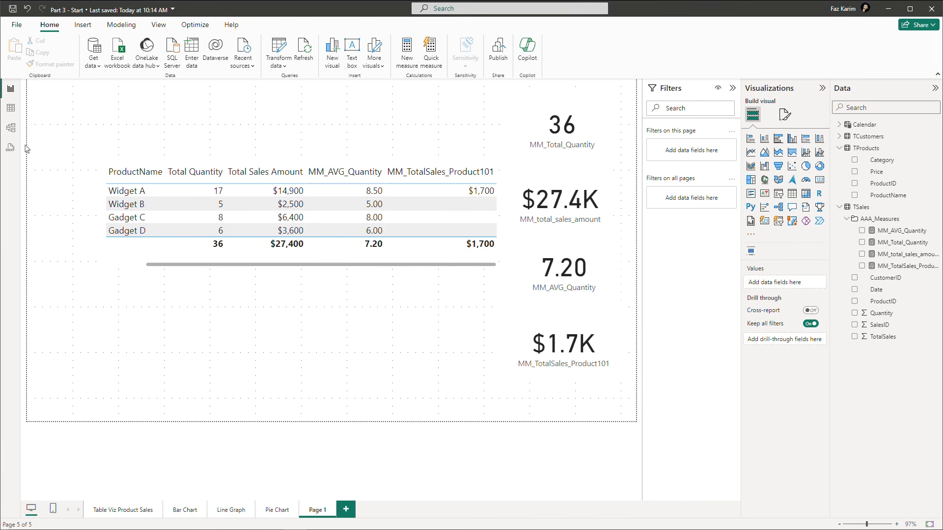
Copy the whole MM_TotalSales_Product101 formula in the table view and paste it into a new TSales measure.
{"action": "left_click", "coordinate": [11, 109]}
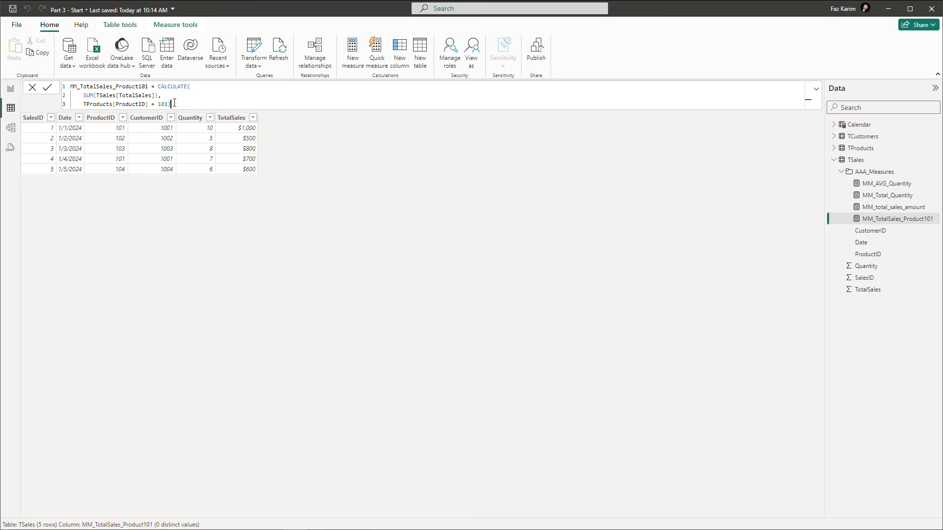
{"action": "left_click_drag", "start_coordinate": [174, 103], "coordinate": [54, 82]}
{"action": "key", "text": "ctrl+c"}
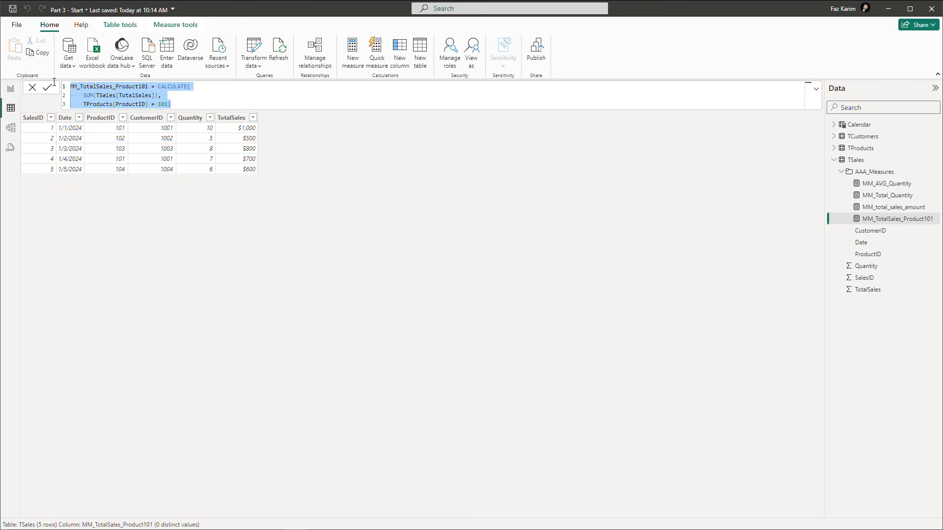
{"action": "left_click", "coordinate": [379, 149]}
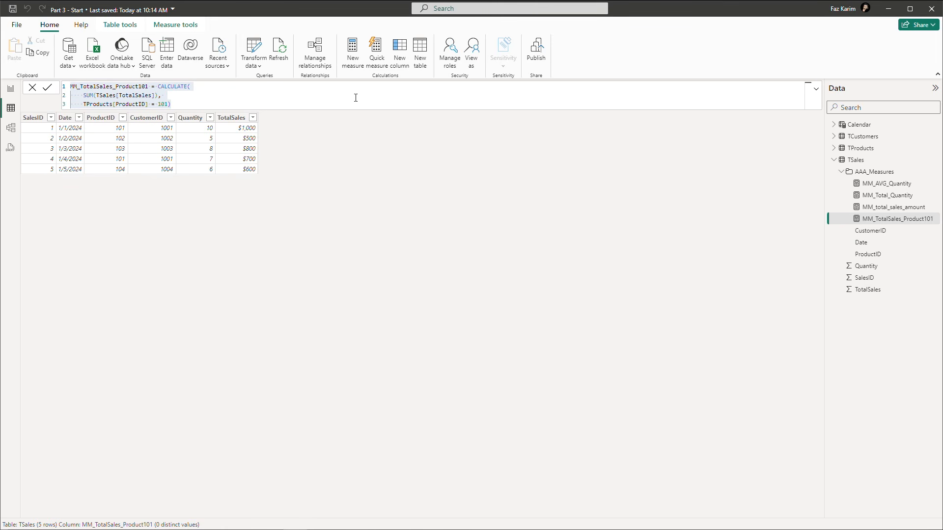
{"action": "left_click", "coordinate": [354, 67]}
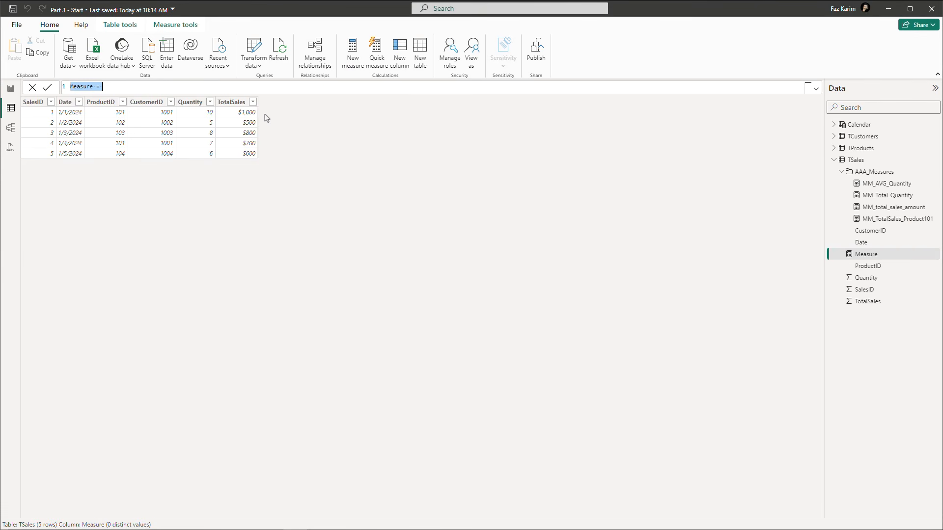
{"action": "key", "text": "ctrl+v"}
Rename the pasted measure to MM_TotalSales_Product102, set its filter to TProducts[ProductID] = 102 and commit it.
{"action": "double_click", "coordinate": [147, 86]}
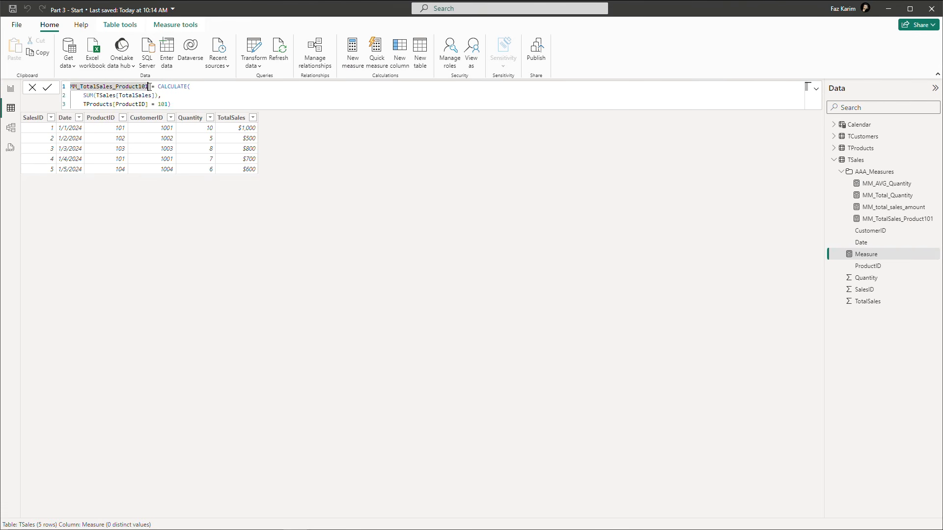
{"action": "left_click", "coordinate": [153, 90]}
{"action": "key", "text": "BackSpace"}
{"action": "type", "text": "2"}
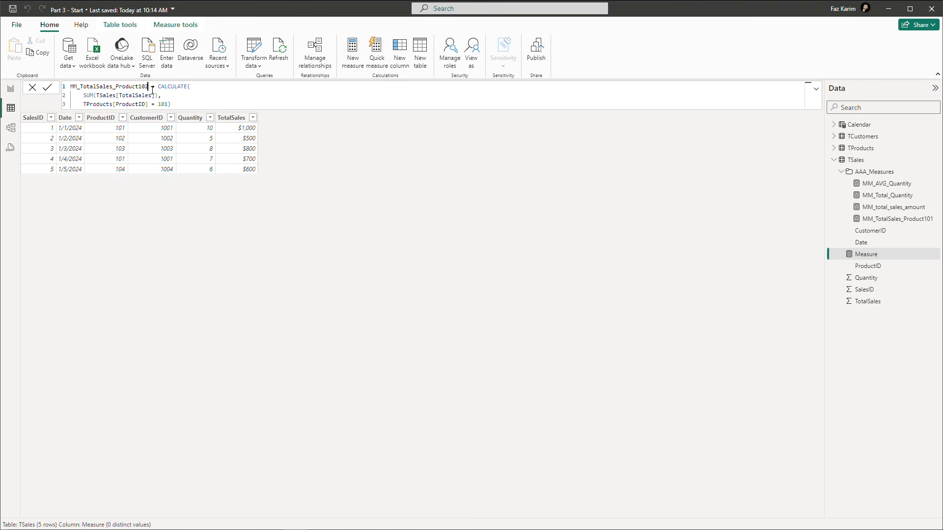
{"action": "left_click", "coordinate": [168, 103]}
{"action": "key", "text": "BackSpace"}
{"action": "key", "text": "Return"}
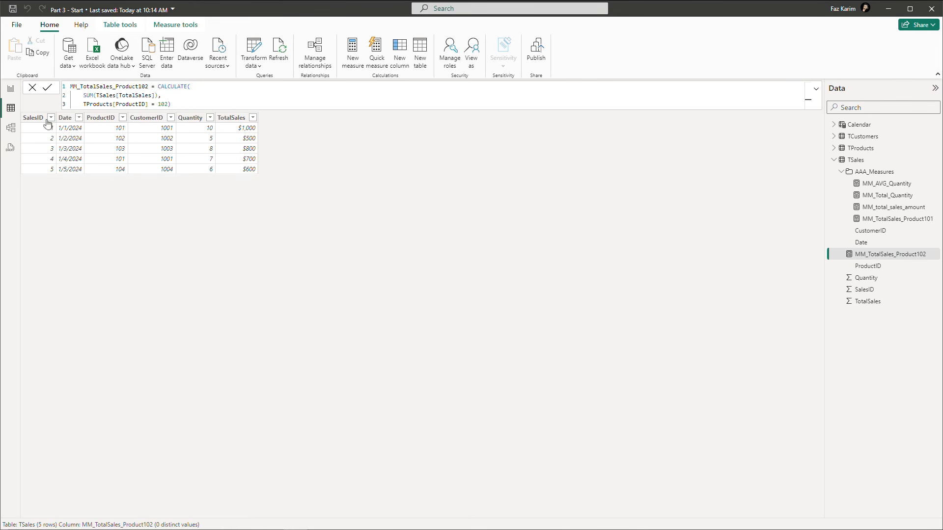
Set the display folder of MM_TotalSales_Product102 to AAA_Measures in the model view.
{"action": "left_click", "coordinate": [10, 128]}
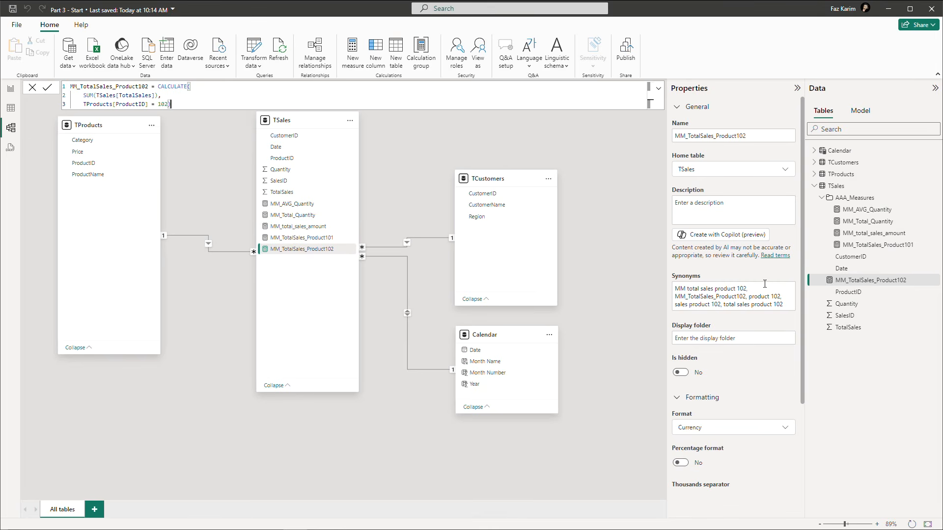
{"action": "left_click", "coordinate": [748, 339]}
{"action": "type", "text": "AAA_M"}
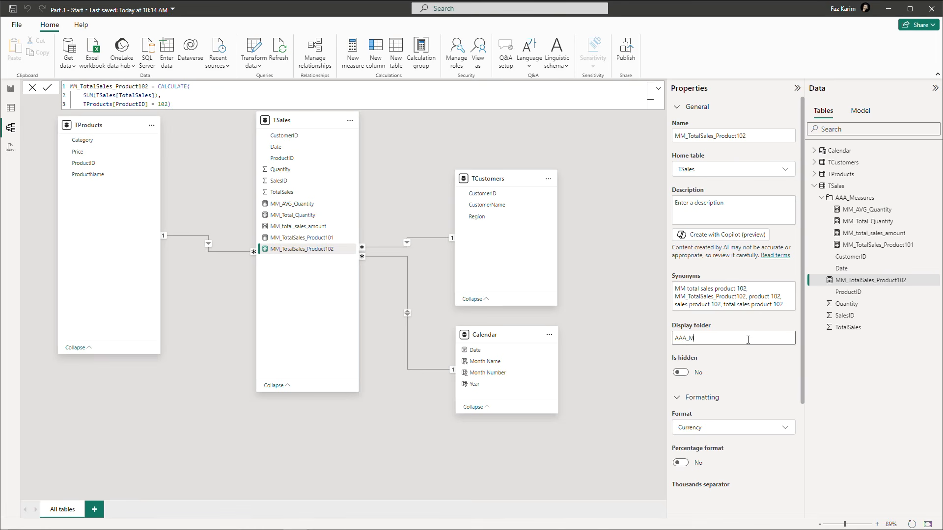
{"action": "type", "text": "easures"}
{"action": "key", "text": "Return"}
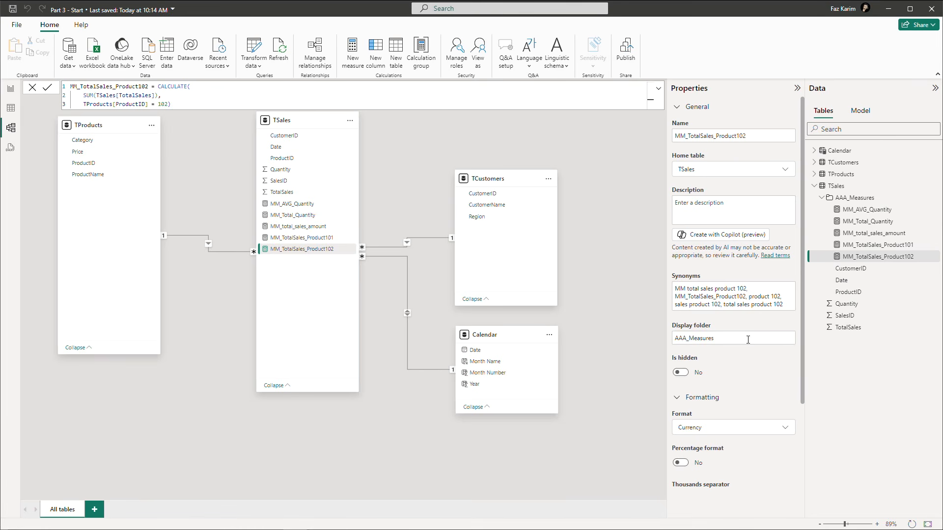
Add the MM_TotalSales_Product102 measure as a column to the product table visual on report Page 1.
{"action": "left_click", "coordinate": [10, 89]}
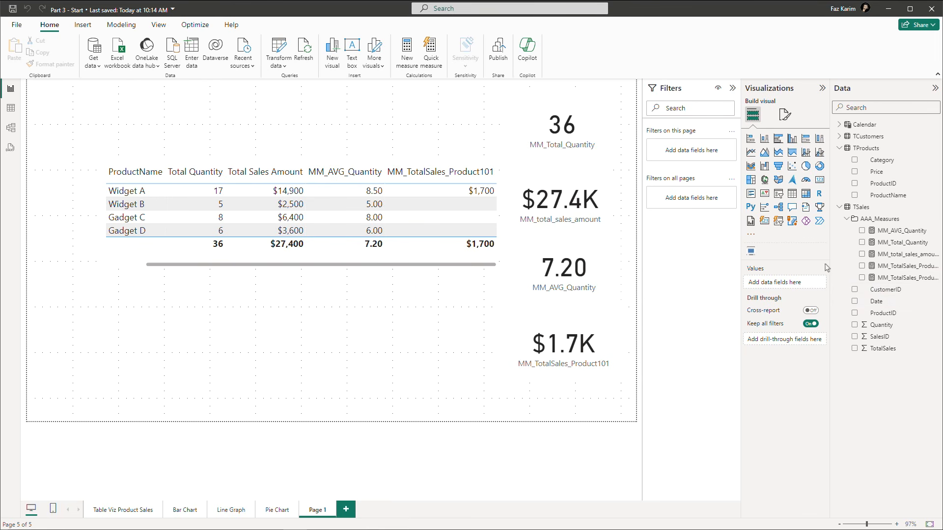
{"action": "left_click_drag", "start_coordinate": [834, 269], "coordinate": [428, 255]}
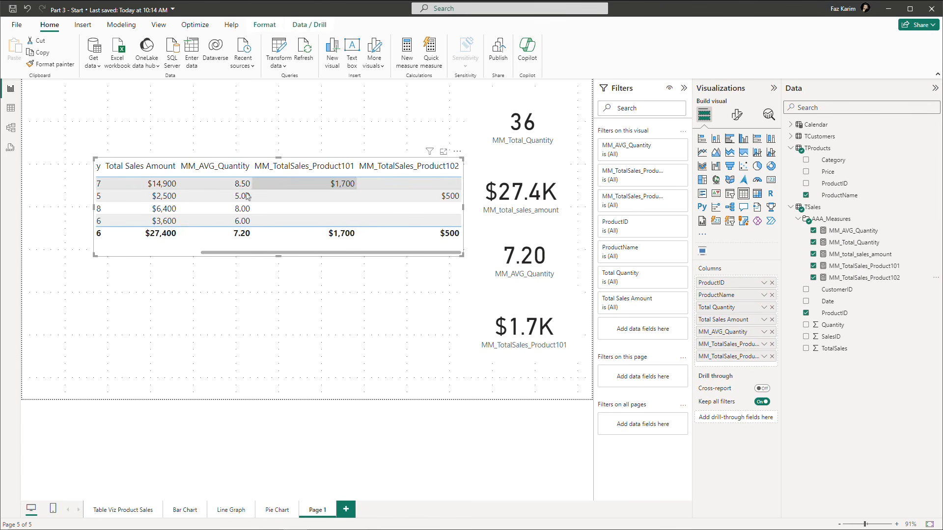
{"action": "left_click", "coordinate": [405, 316]}
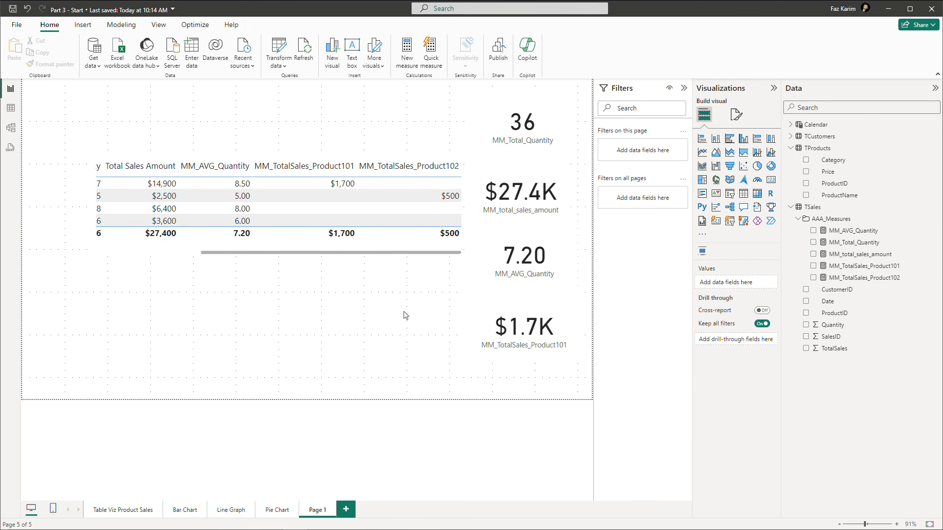
Add a card showing MM_TotalSales_Product102 beside the MM_TotalSales_Product101 card, below the product table.
{"action": "left_click", "coordinate": [727, 208]}
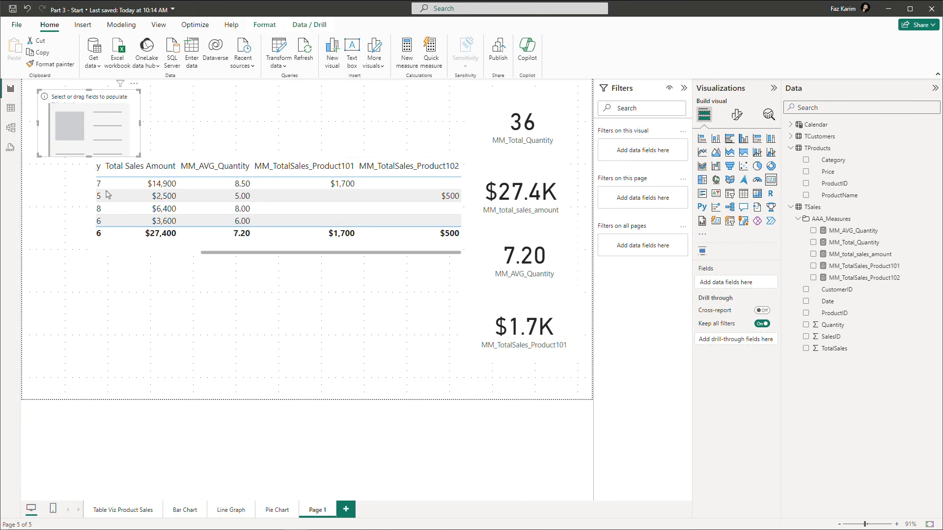
{"action": "left_click_drag", "start_coordinate": [74, 136], "coordinate": [404, 338]}
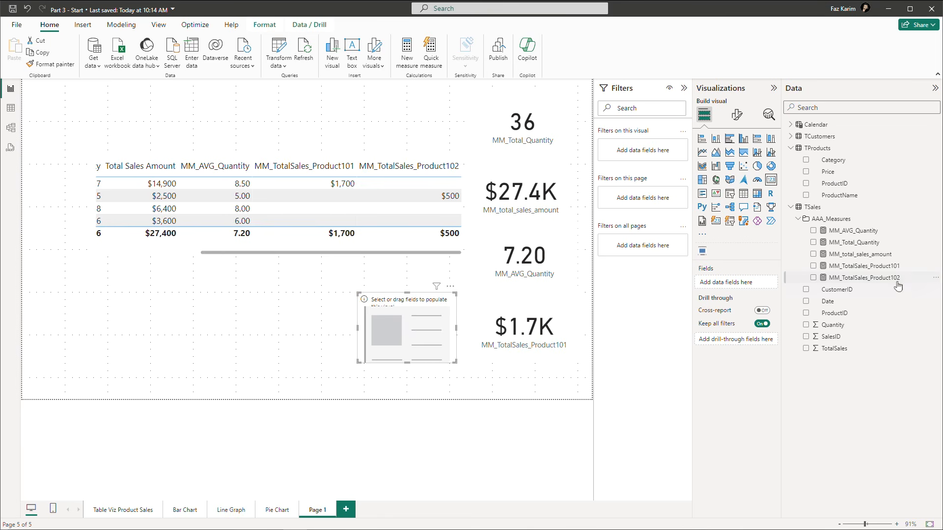
{"action": "left_click_drag", "start_coordinate": [892, 279], "coordinate": [407, 324]}
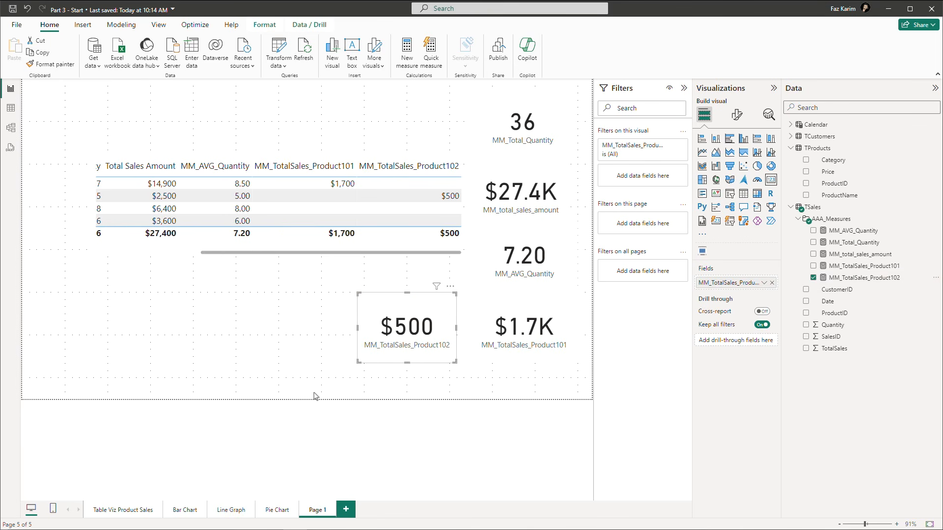
{"action": "left_click", "coordinate": [290, 350]}
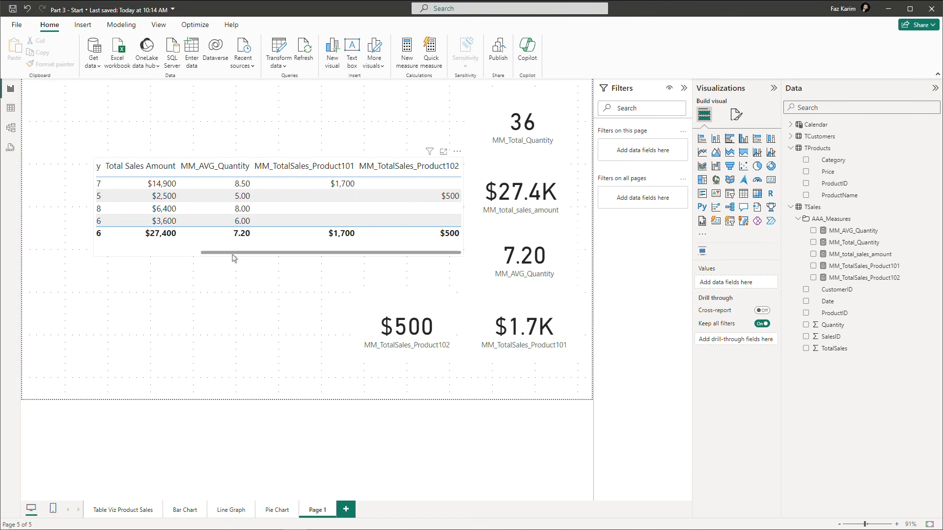
{"action": "left_click_drag", "start_coordinate": [236, 252], "coordinate": [126, 256]}
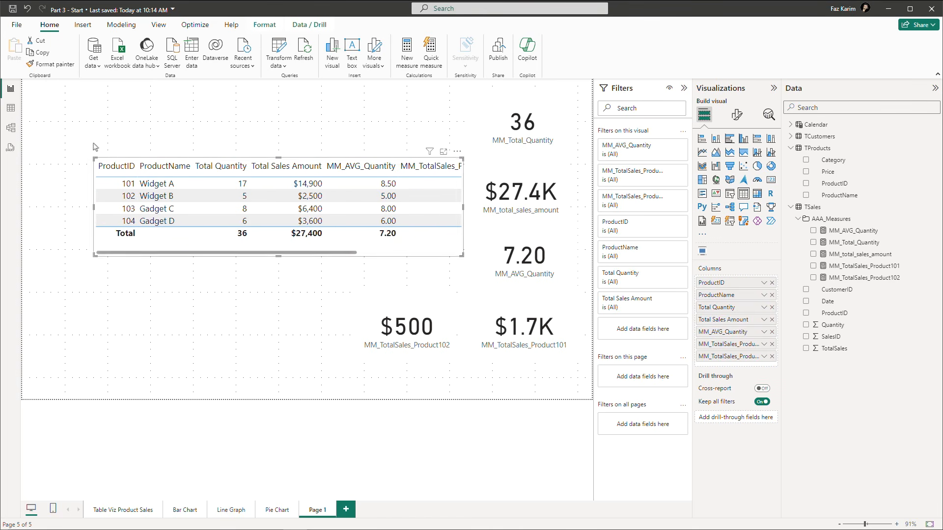
Create another TSales measure in the table view from the copied MM_TotalSales_Product101 formula.
{"action": "left_click", "coordinate": [15, 111]}
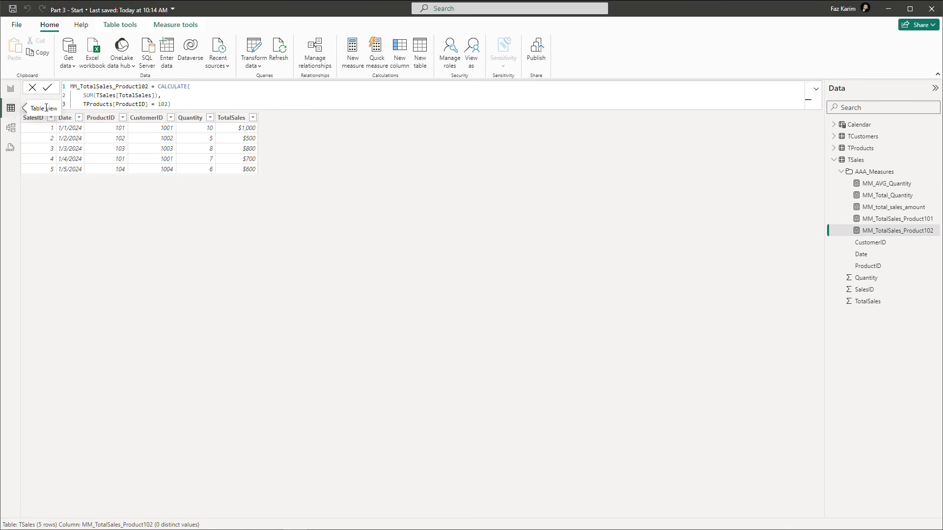
{"action": "left_click", "coordinate": [354, 69]}
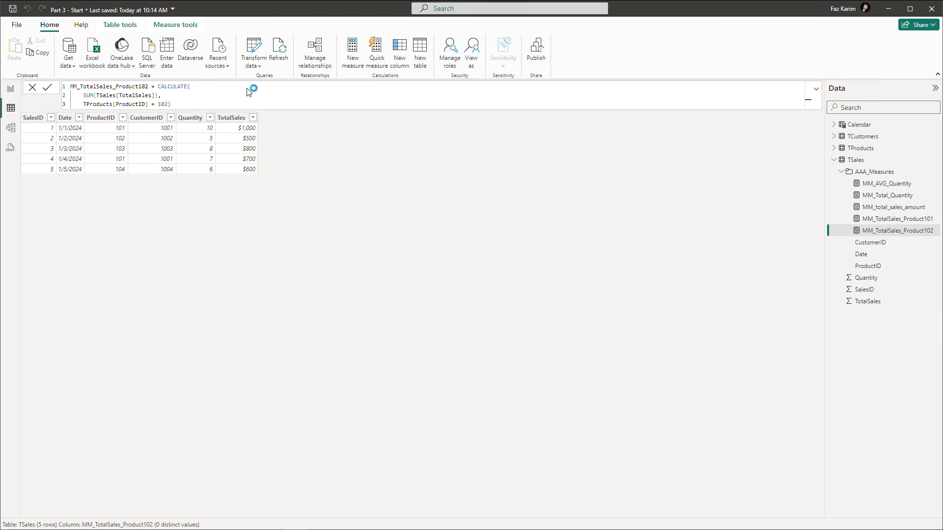
{"action": "key", "text": "ctrl+v"}
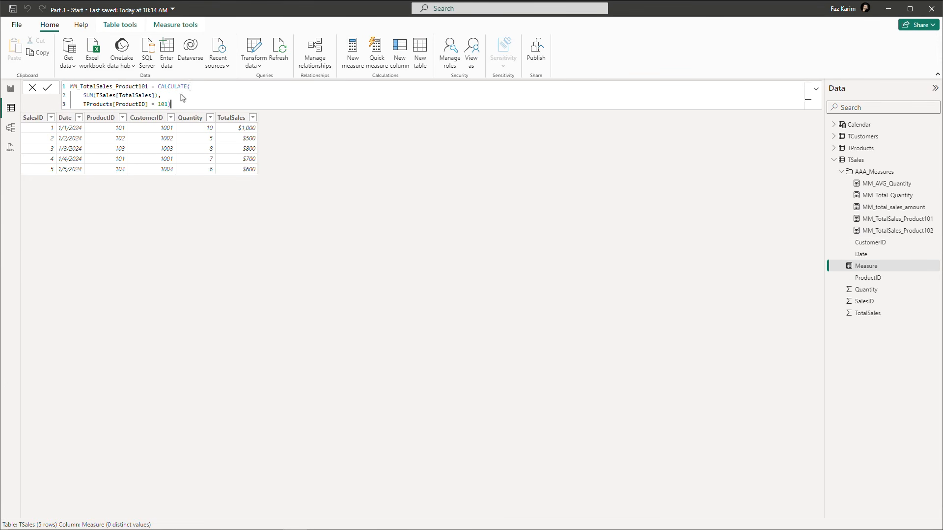
Rename the pasted measure to MM_TotalSales_Product103, set its filter to TProducts[ProductID] = 103 and commit it.
{"action": "double_click", "coordinate": [147, 87]}
{"action": "left_click", "coordinate": [147, 87]}
{"action": "key", "text": "BackSpace"}
{"action": "type", "text": "3"}
{"action": "left_click", "coordinate": [168, 105]}
{"action": "key", "text": "Return"}
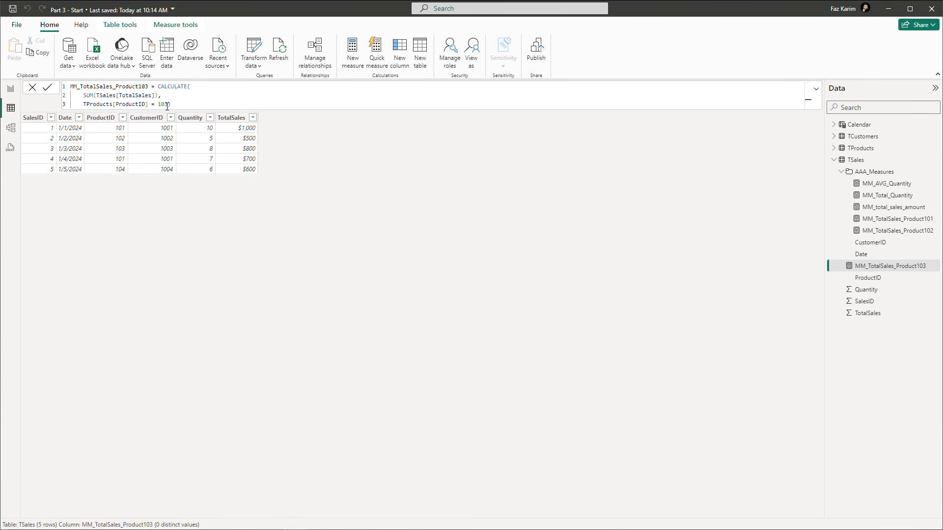
Set the display folder of MM_TotalSales_Product103 to AAA_measures in the model view.
{"action": "left_click", "coordinate": [11, 128]}
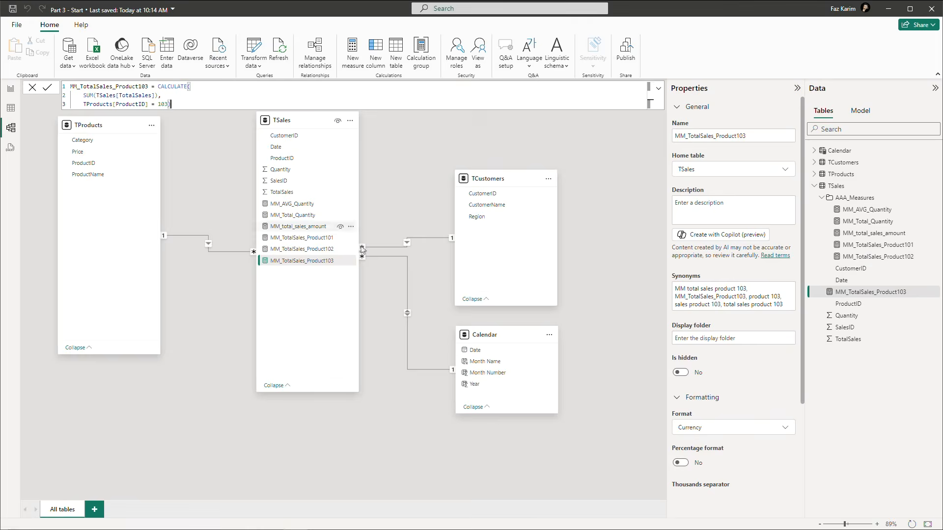
{"action": "left_click", "coordinate": [686, 338]}
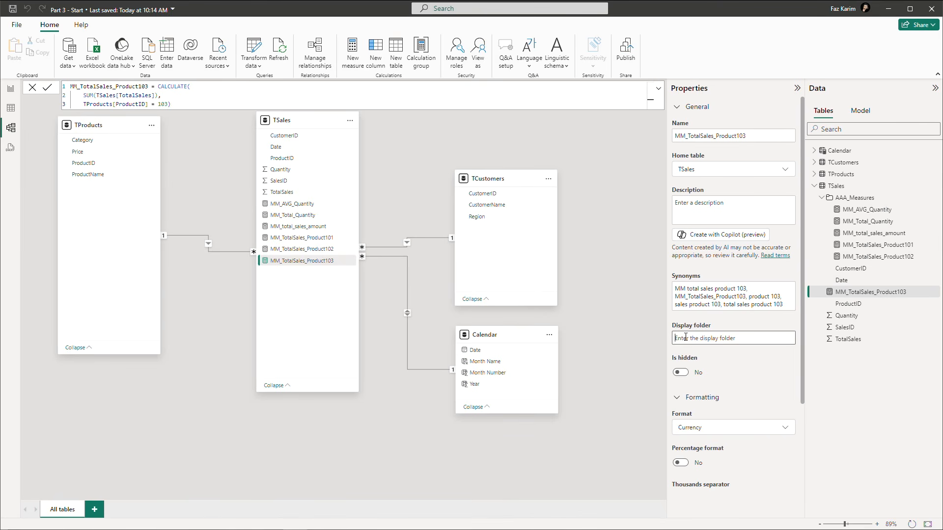
{"action": "type", "text": "AAA_measures"}
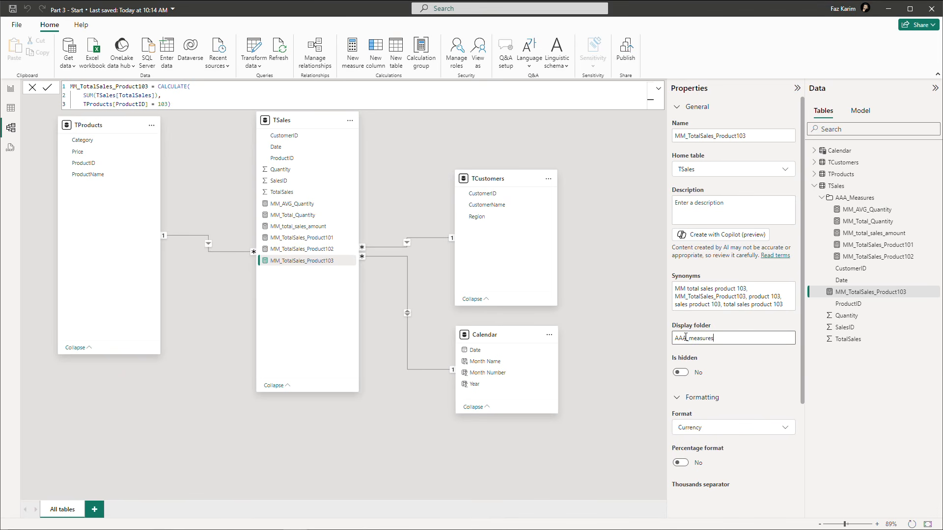
{"action": "key", "text": "Return"}
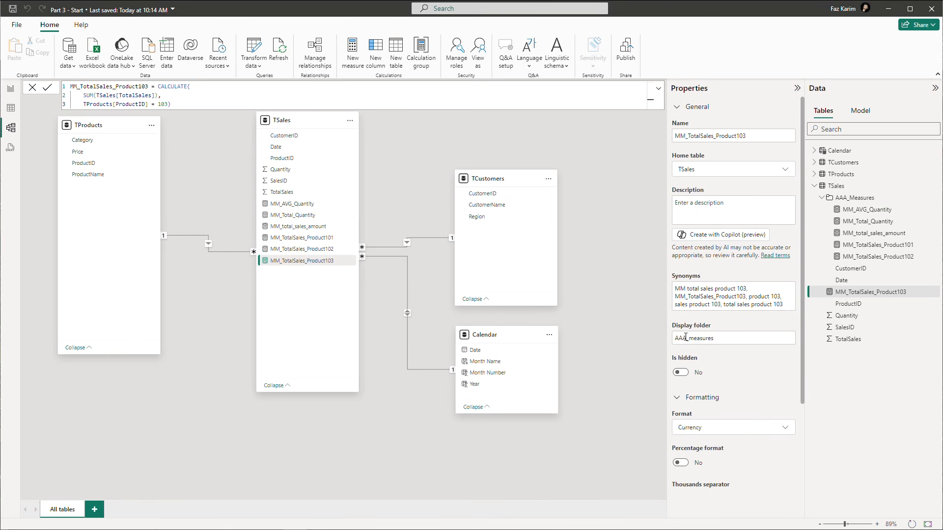
Add the MM_TotalSales_Product103 measure as a column to the product table visual on report Page 1.
{"action": "left_click", "coordinate": [11, 109]}
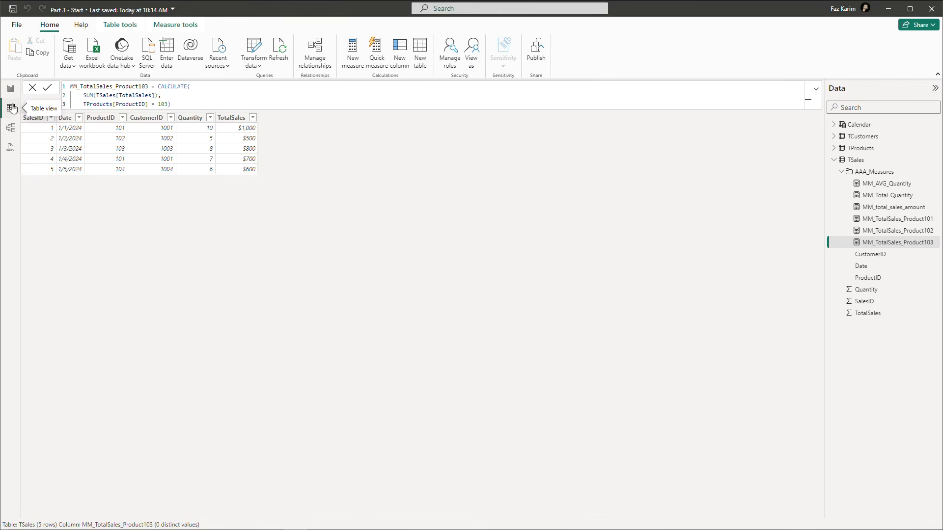
{"action": "left_click", "coordinate": [10, 90]}
{"action": "left_click", "coordinate": [331, 201]}
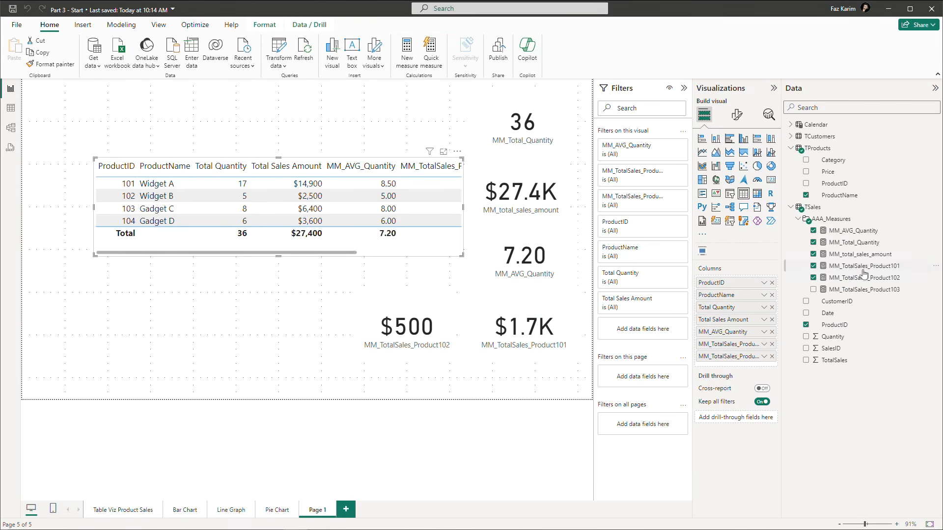
{"action": "left_click_drag", "start_coordinate": [864, 290], "coordinate": [435, 235]}
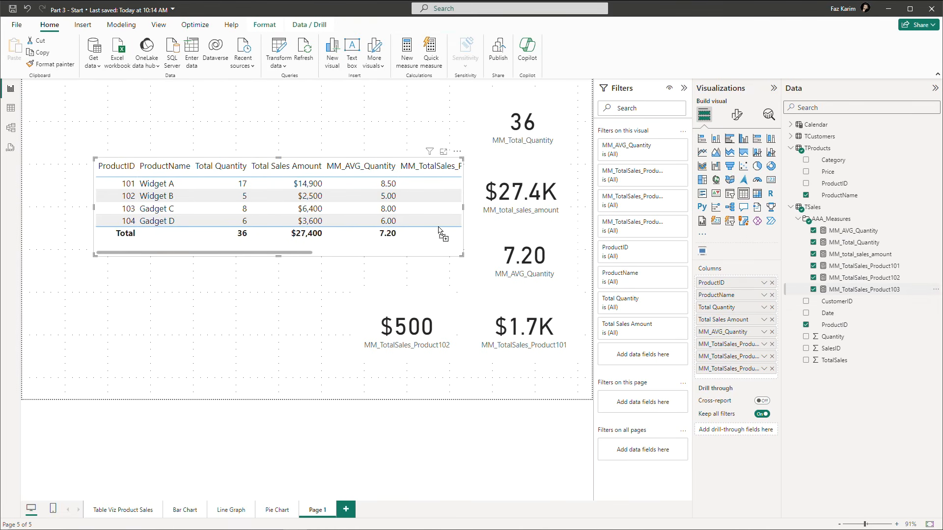
Add a card visual showing MM_TotalSales_Product103 beside the MM_TotalSales_Product102 card on report Page 1.
{"action": "left_click_drag", "start_coordinate": [279, 253], "coordinate": [456, 259]}
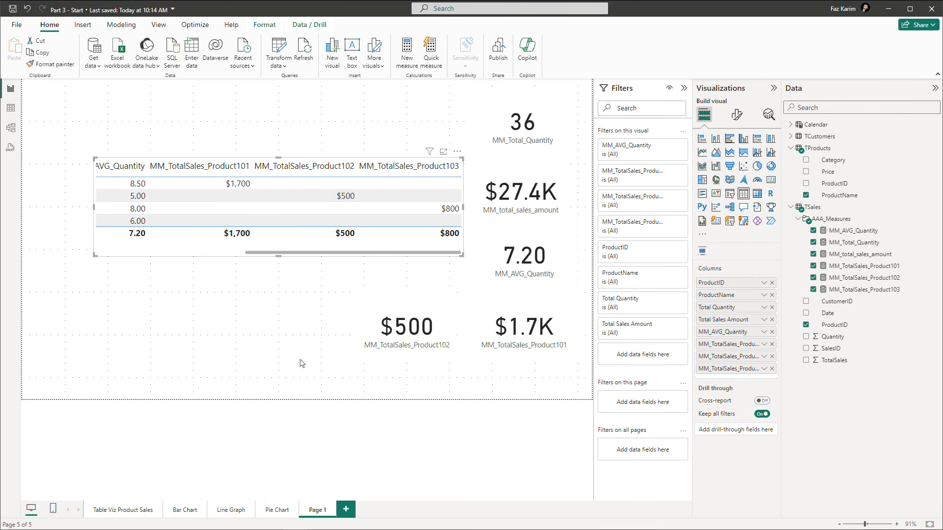
{"action": "left_click", "coordinate": [319, 357]}
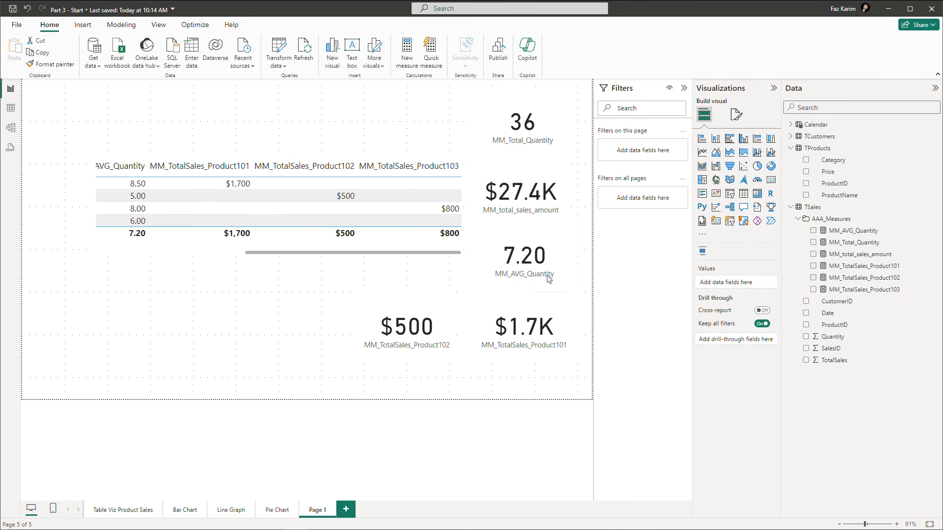
{"action": "left_click", "coordinate": [771, 180]}
{"action": "left_click_drag", "start_coordinate": [102, 145], "coordinate": [327, 344]}
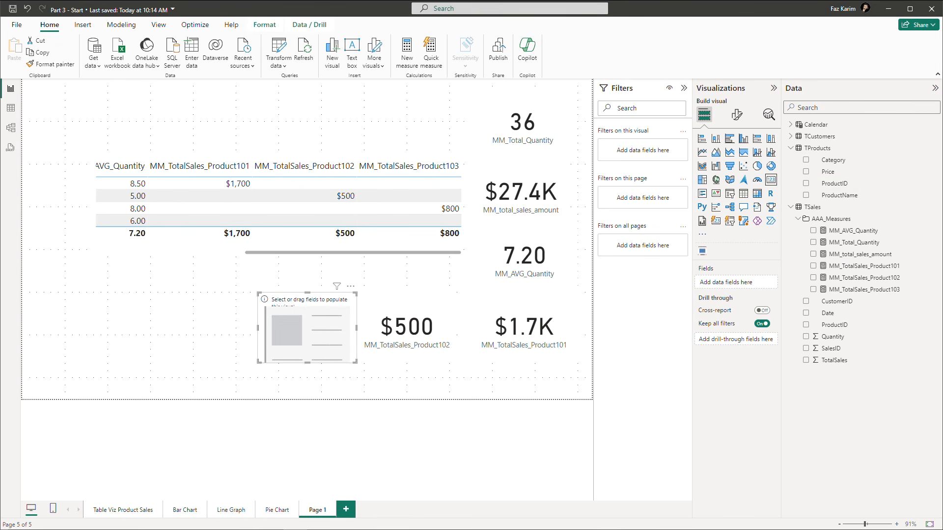
{"action": "left_click_drag", "start_coordinate": [896, 293], "coordinate": [281, 328]}
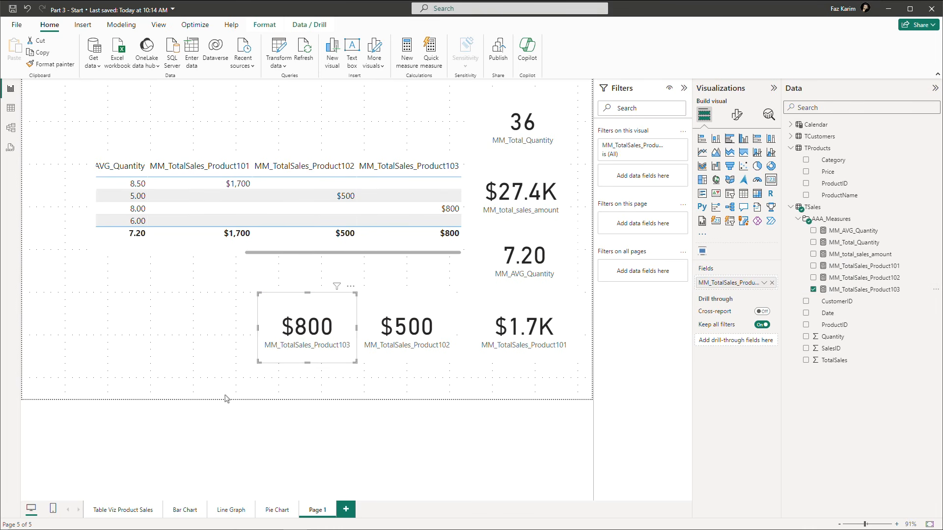
{"action": "left_click", "coordinate": [185, 342]}
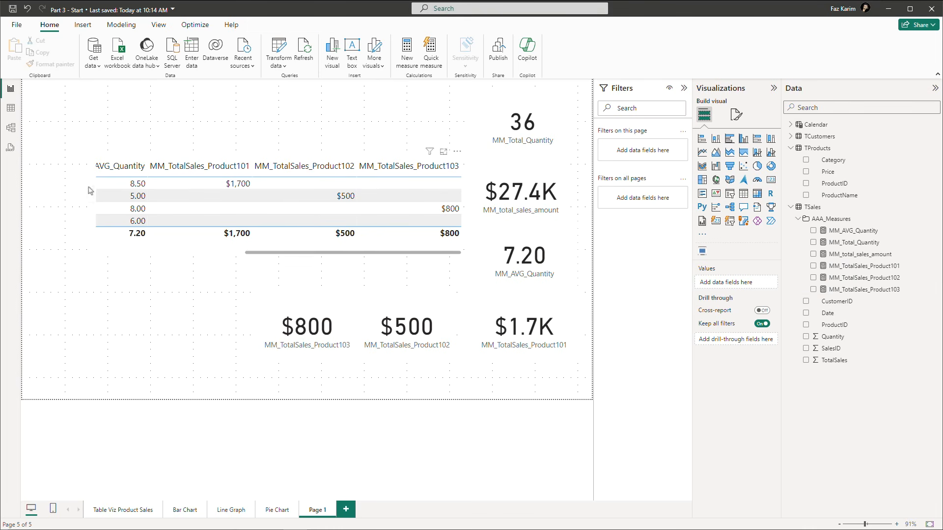
Create TSales measure MM_TotalSales_Product104 from the copied CALCULATE formula, with its filter set to TProducts[ProductID] = 104.
{"action": "left_click", "coordinate": [11, 108]}
{"action": "left_click", "coordinate": [350, 67]}
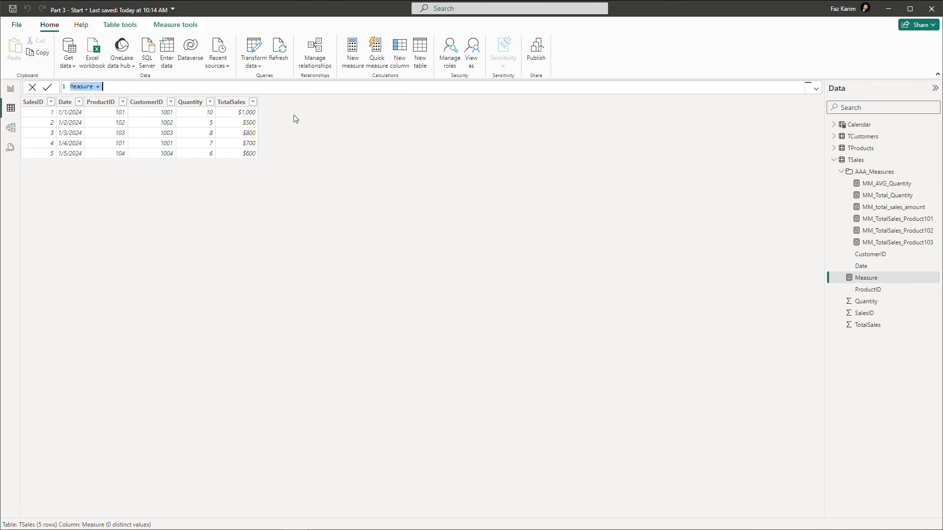
{"action": "type", "text": "MM_TotalSales_Product101 = CALCULATE(     SUM(TSales[TotalSales]),     TProducts[ProductID] = 101)"}
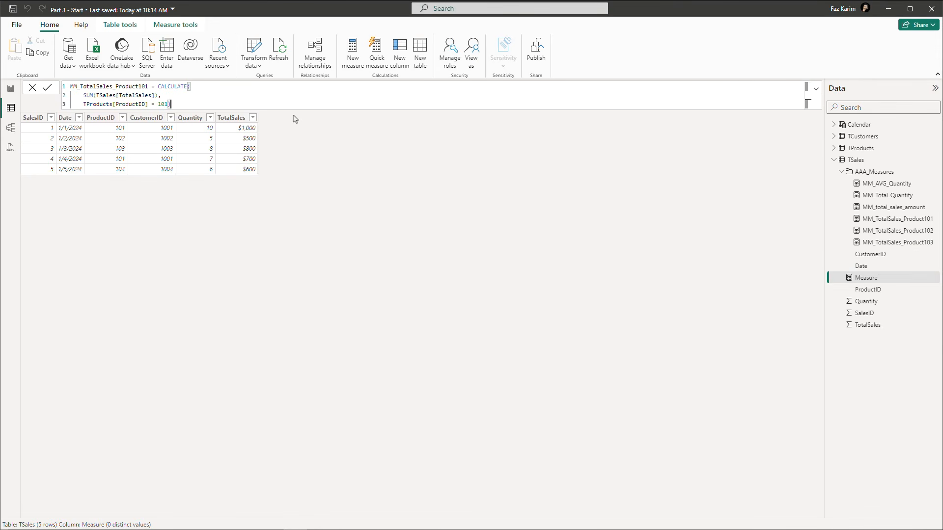
{"action": "double_click", "coordinate": [147, 86]}
{"action": "left_click", "coordinate": [147, 86]}
{"action": "key", "text": "BackSpace"}
{"action": "type", "text": "4"}
{"action": "left_click", "coordinate": [169, 104]}
{"action": "key", "text": "BackSpace"}
{"action": "key", "text": "Return"}
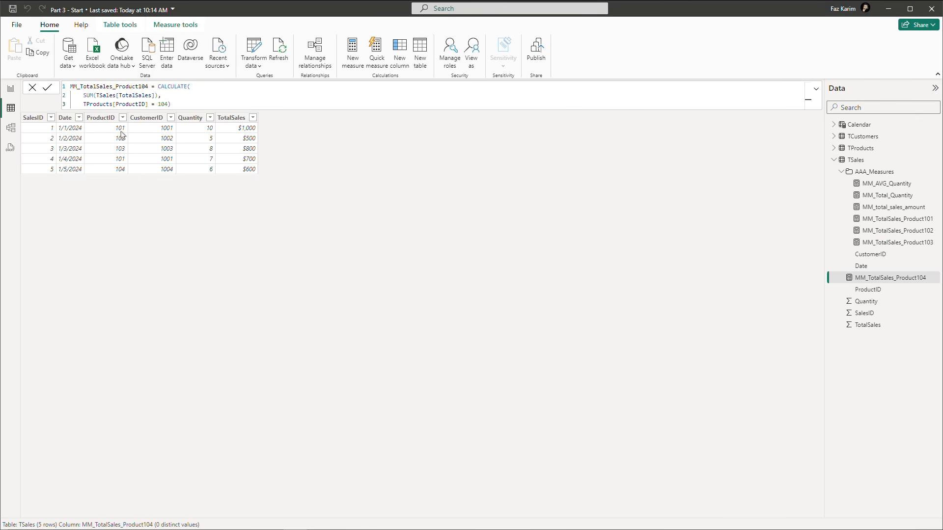
Set the display folder of MM_TotalSales_Product104 to AAA_Measures in the model view.
{"action": "left_click", "coordinate": [11, 128]}
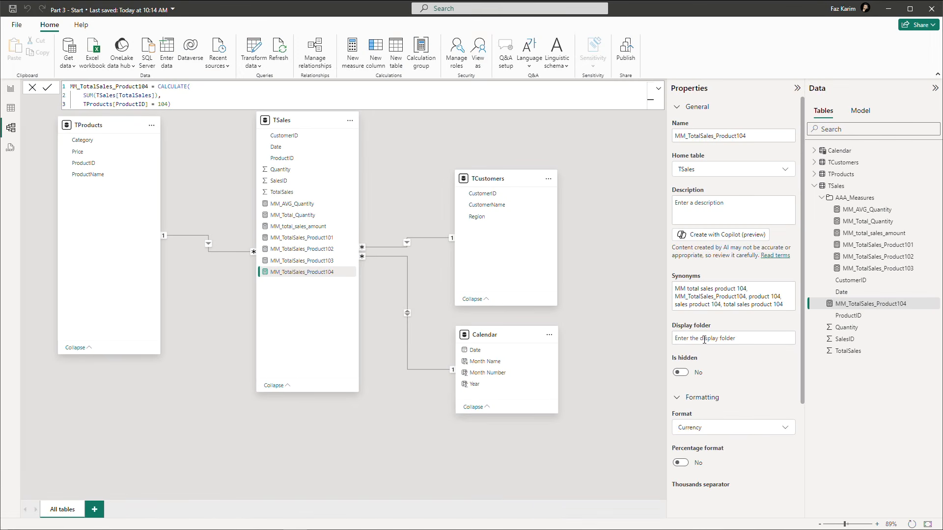
{"action": "left_click", "coordinate": [705, 340]}
{"action": "type", "text": "AAA_Measures"}
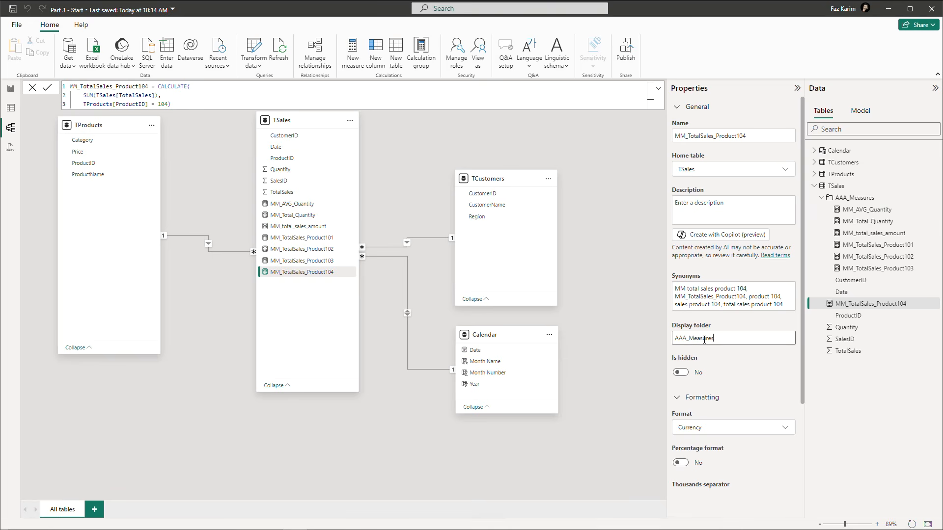
{"action": "key", "text": "Return"}
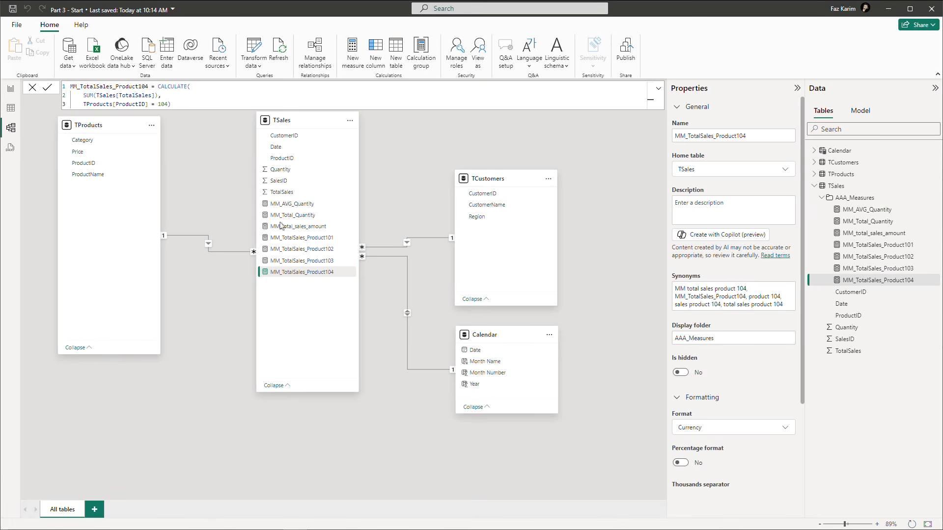
Add the MM_TotalSales_Product104 measure as a column to the product table visual on report Page 1.
{"action": "left_click", "coordinate": [11, 89]}
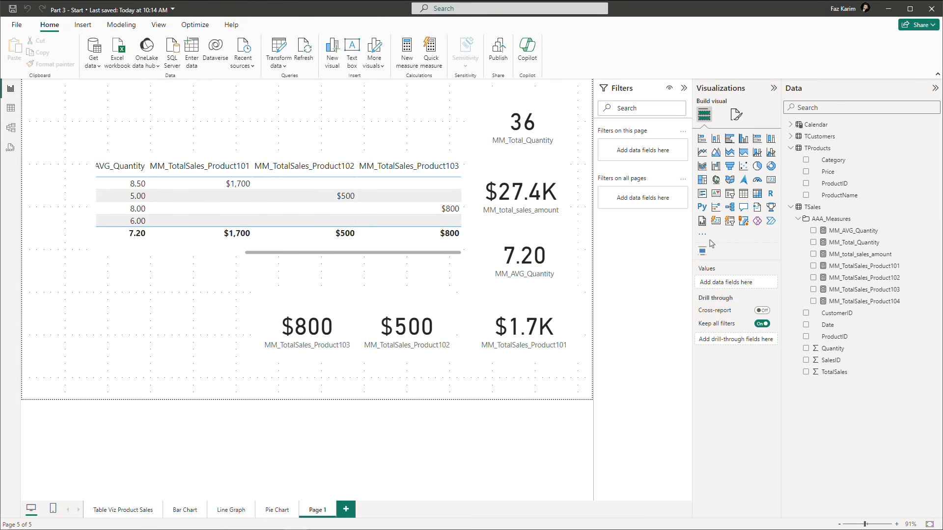
{"action": "left_click_drag", "start_coordinate": [841, 303], "coordinate": [473, 253]}
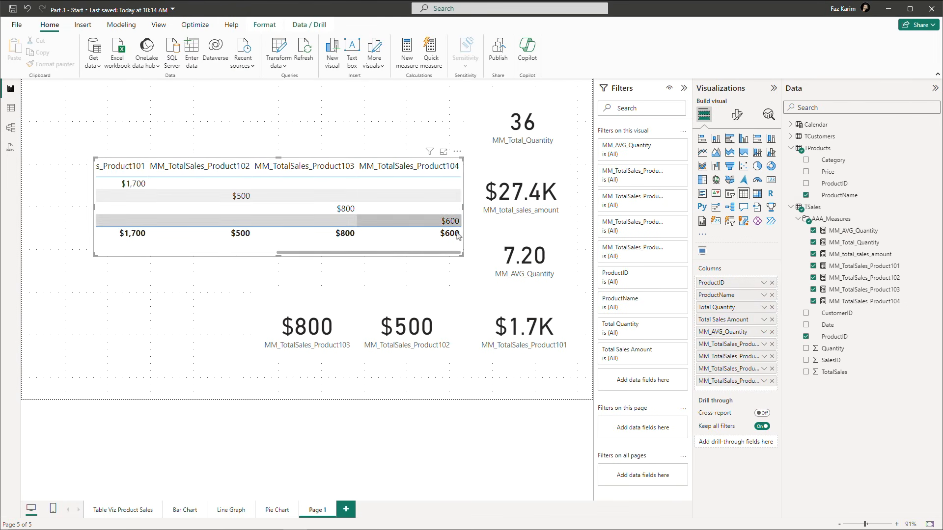
{"action": "left_click", "coordinate": [232, 329]}
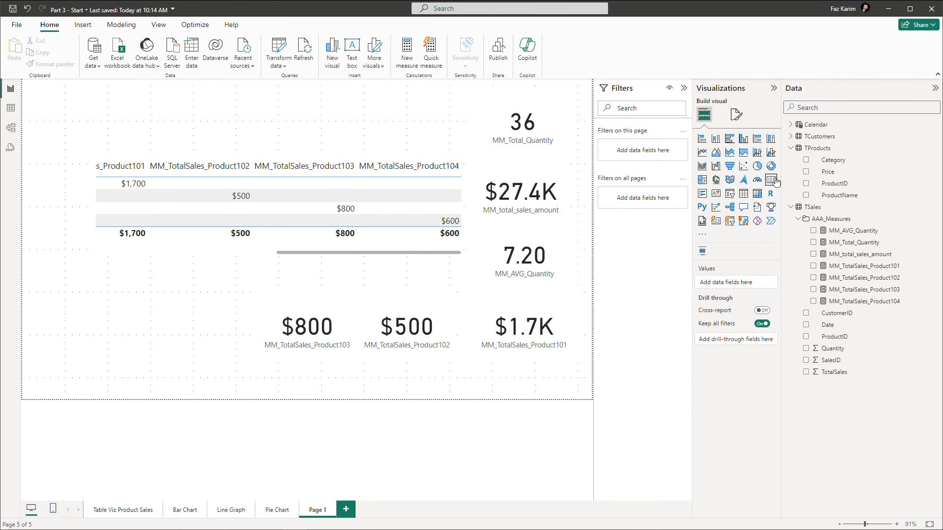
Add a card visual showing MM_TotalSales_Product104 beside the MM_TotalSales_Product103 card.
{"action": "left_click", "coordinate": [771, 180]}
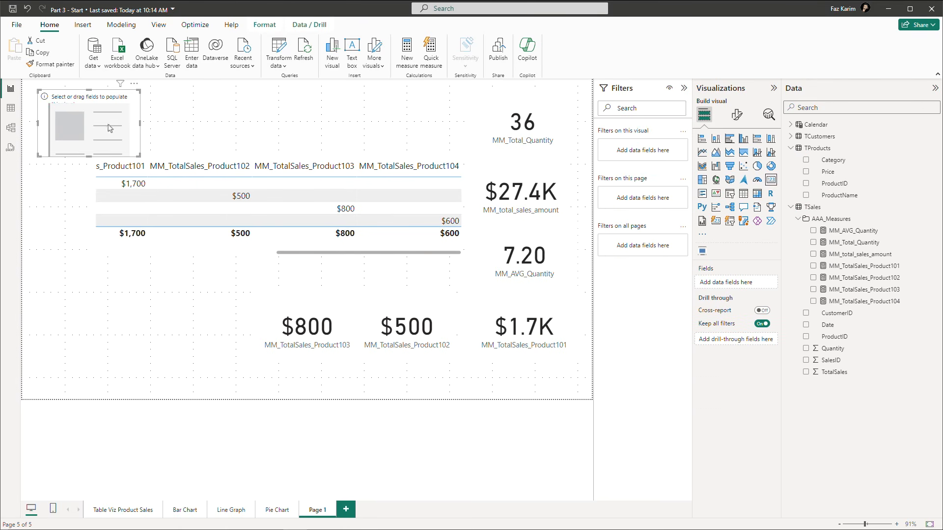
{"action": "left_click_drag", "start_coordinate": [110, 129], "coordinate": [231, 333]}
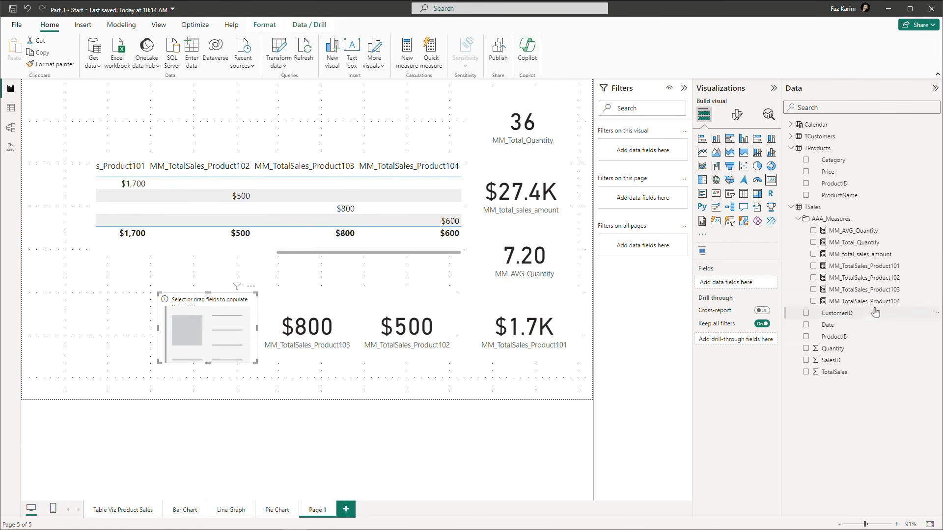
{"action": "left_click_drag", "start_coordinate": [864, 302], "coordinate": [737, 288]}
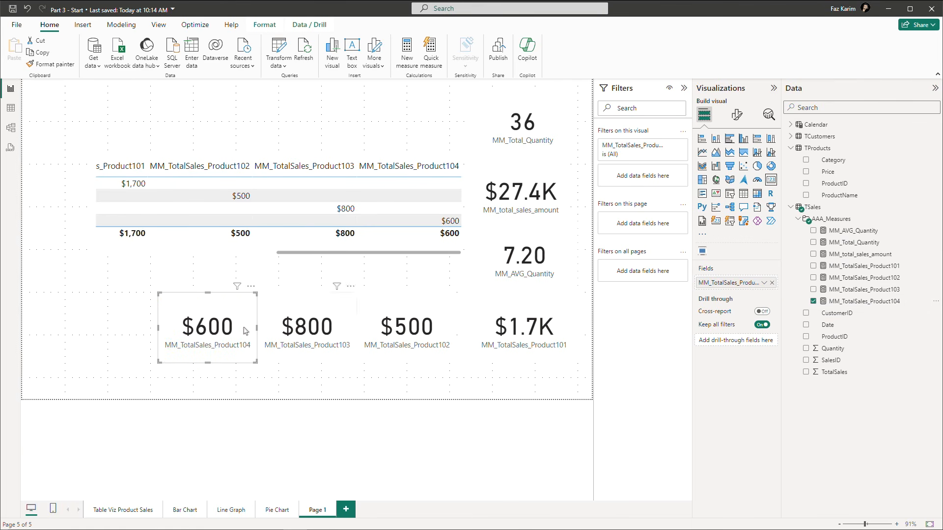
{"action": "left_click", "coordinate": [126, 315]}
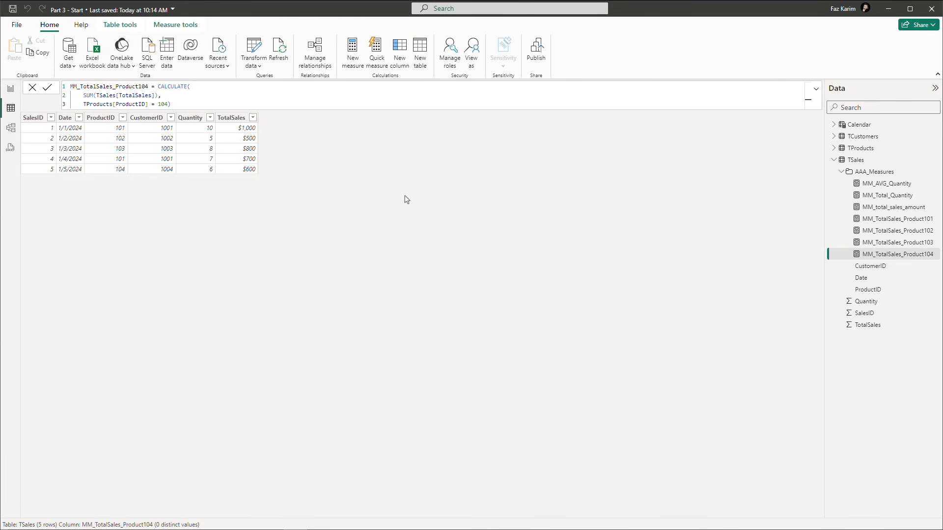
Start a new calculated table named T_SalesAbove700 in the table view, using FILTER on the TSales table.
{"action": "key", "text": "t"}
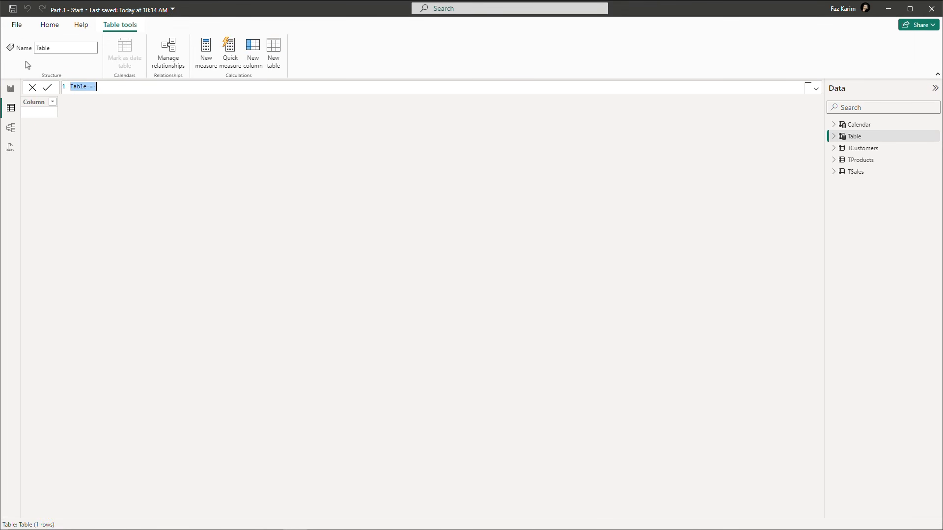
{"action": "key", "text": "BackSpace"}
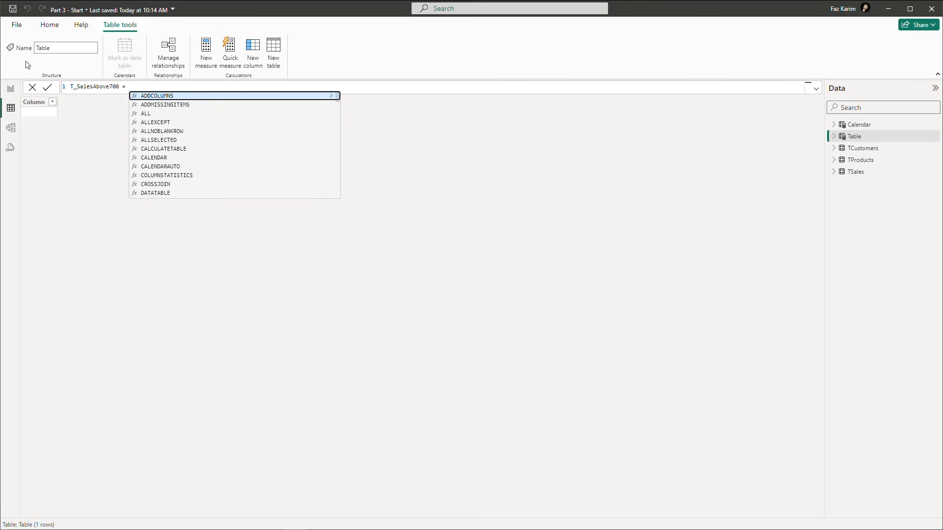
{"action": "type", "text": "FILTER("}
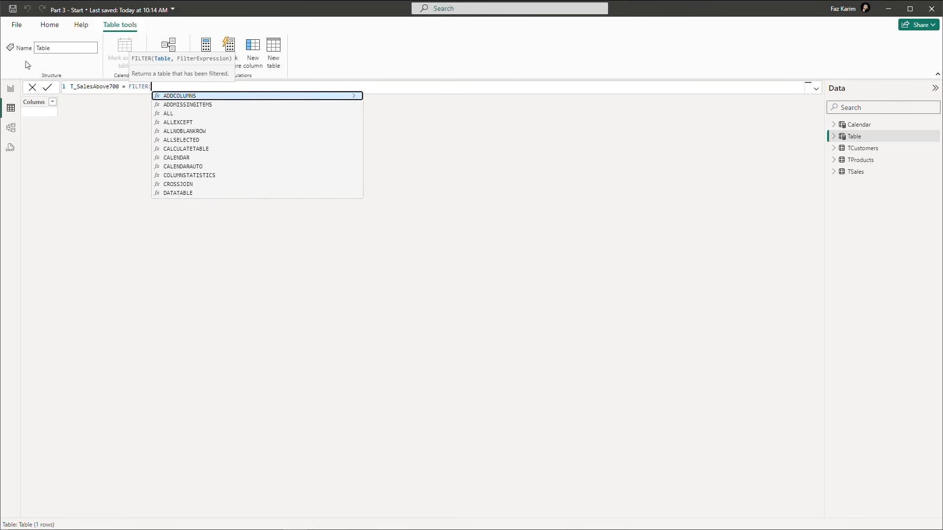
{"action": "type", "text": "sales"}
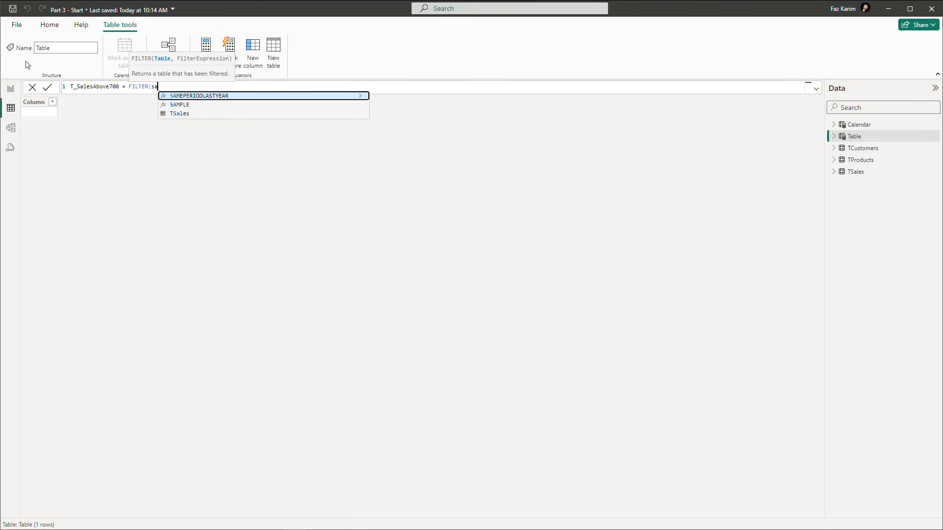
{"action": "key", "text": "Tab"}
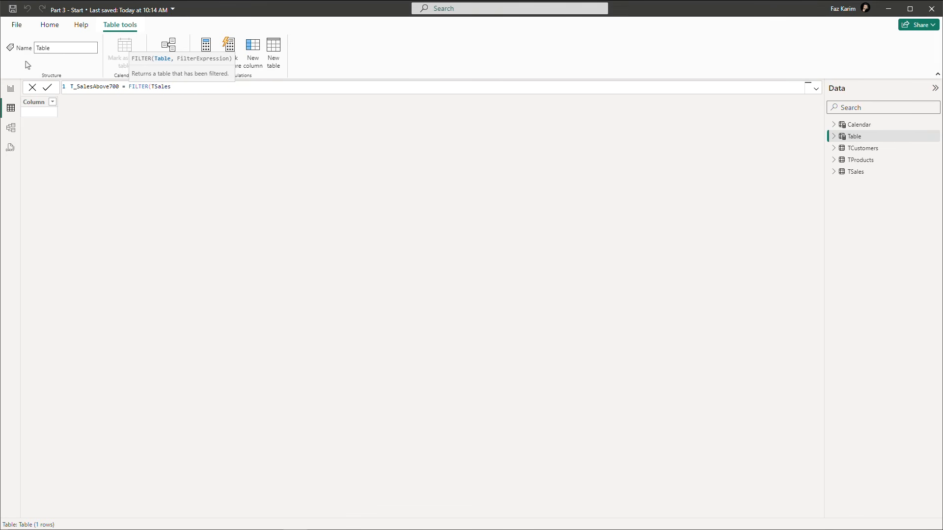
Complete the T_SalesAbove700 formula with the filter condition TSales[TotalSales] > 700 and commit it.
{"action": "type", "text": ",ts"}
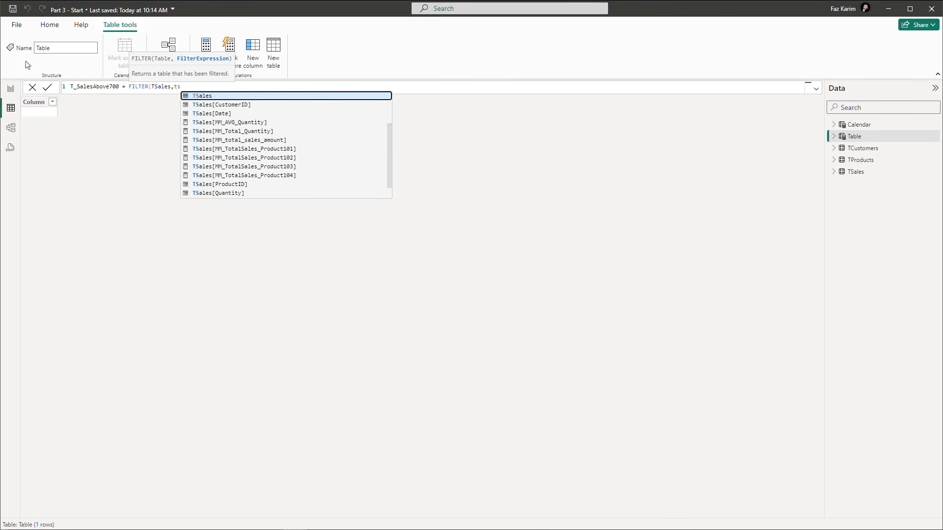
{"action": "key", "text": "Down"}
{"action": "key", "text": "Down"}
{"action": "key", "text": "Down"}
{"action": "key", "text": "Down"}
{"action": "key", "text": "Down"}
{"action": "key", "text": "Down"}
{"action": "key", "text": "Down"}
{"action": "key", "text": "Down"}
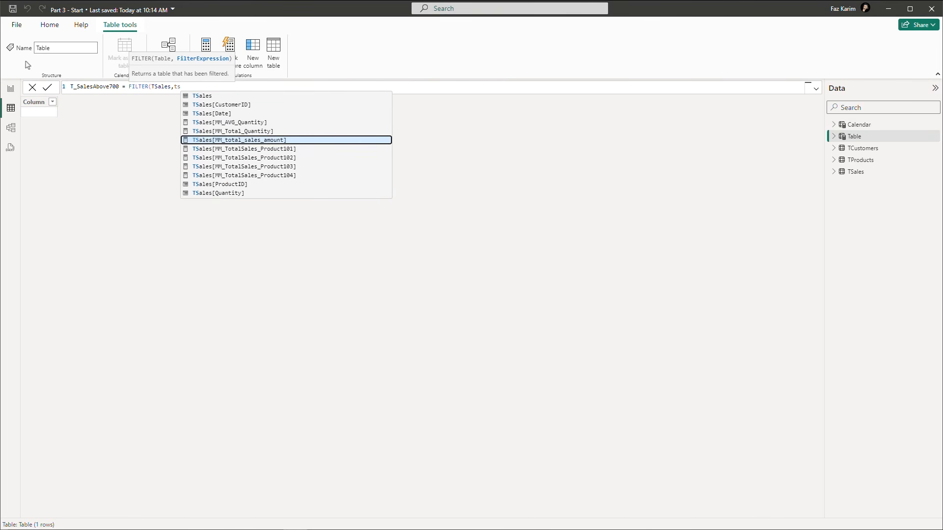
{"action": "key", "text": "Down"}
{"action": "key", "text": "Down"}
{"action": "key", "text": "Down"}
{"action": "key", "text": "Down"}
{"action": "key", "text": "Down"}
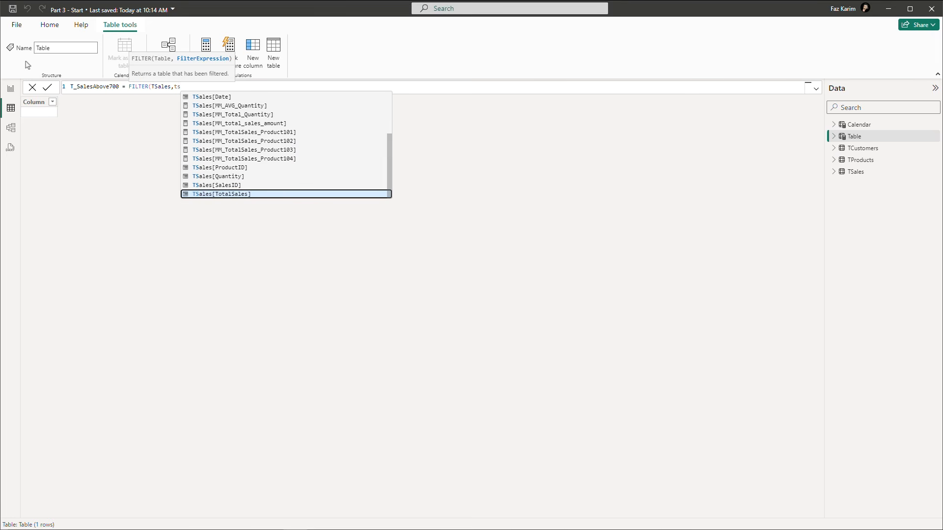
{"action": "key", "text": "Tab"}
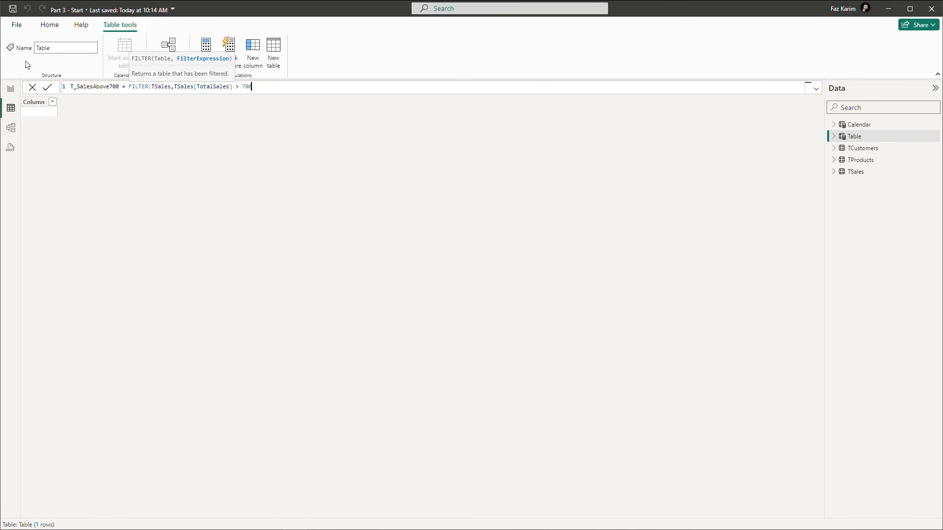
{"action": "type", "text": "> 700)"}
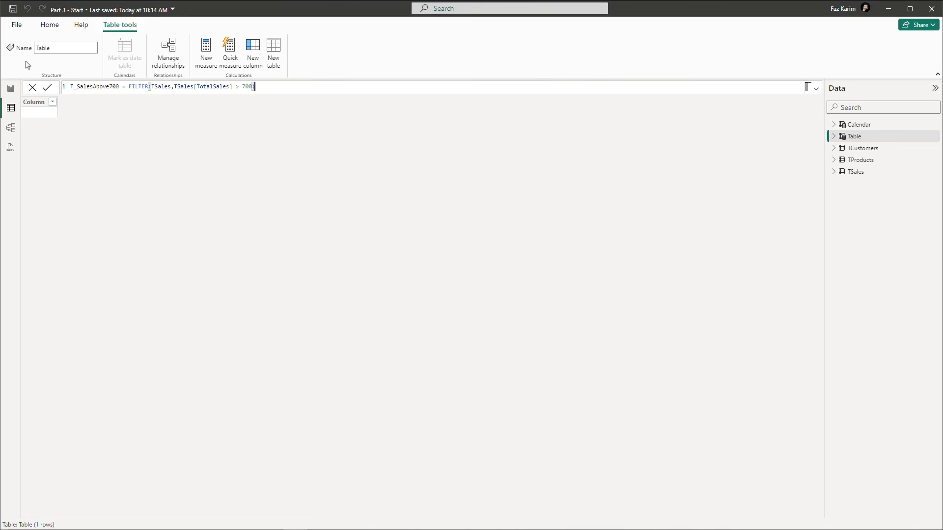
{"action": "key", "text": "Return"}
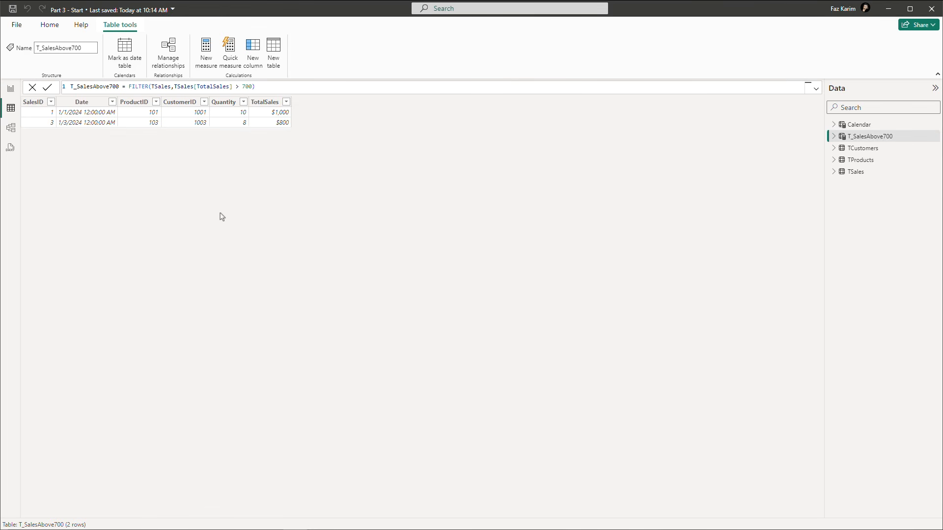
Place T_SalesAbove700 beside TCustomers in the model diagram and relate its ProductID to TSales ProductID as an active one-to-many relationship.
{"action": "left_click", "coordinate": [11, 128]}
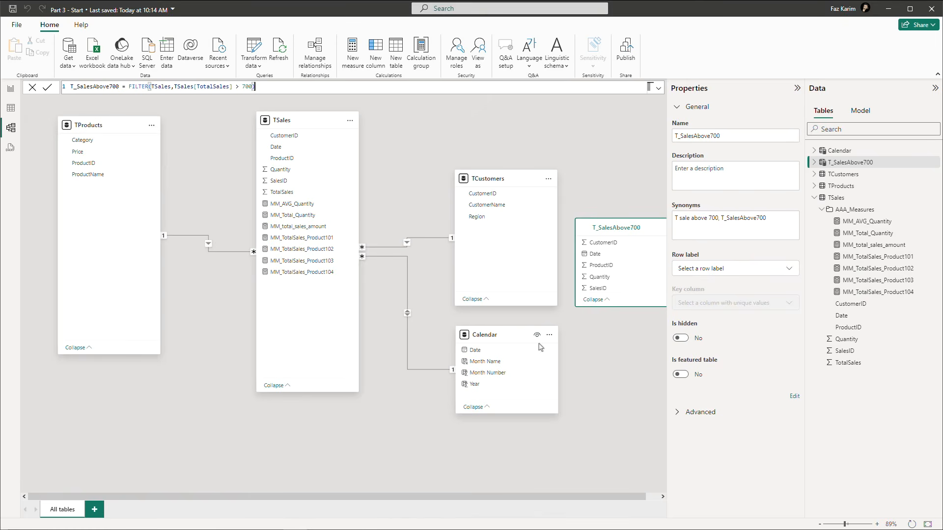
{"action": "left_click_drag", "start_coordinate": [627, 227], "coordinate": [620, 112]}
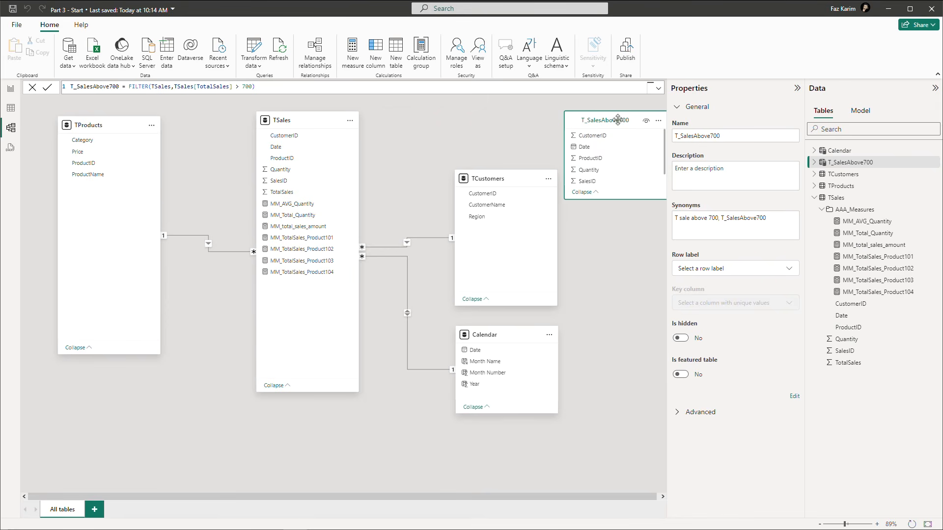
{"action": "mouse_move", "coordinate": [628, 121]}
{"action": "left_mouse_down"}
{"action": "mouse_move", "coordinate": [476, 122]}
{"action": "mouse_move", "coordinate": [619, 126]}
{"action": "left_mouse_up"}
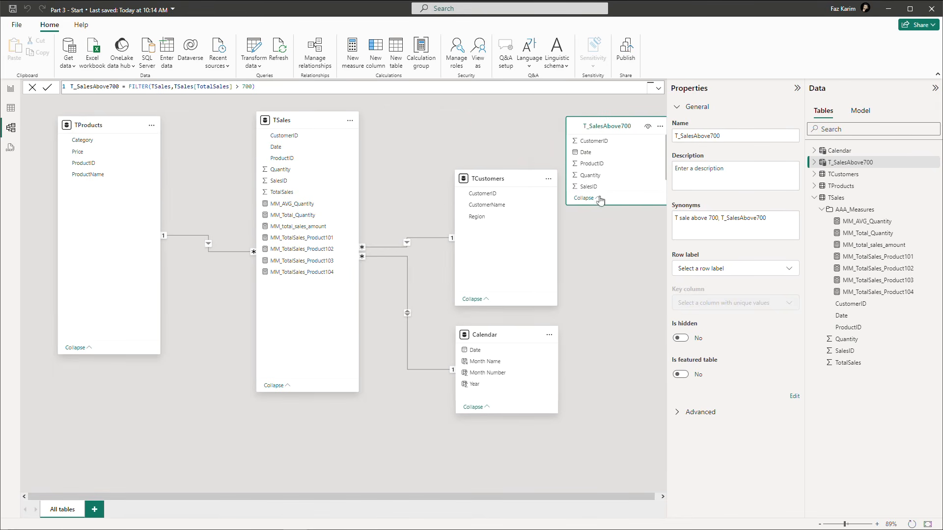
{"action": "left_click_drag", "start_coordinate": [596, 163], "coordinate": [284, 158]}
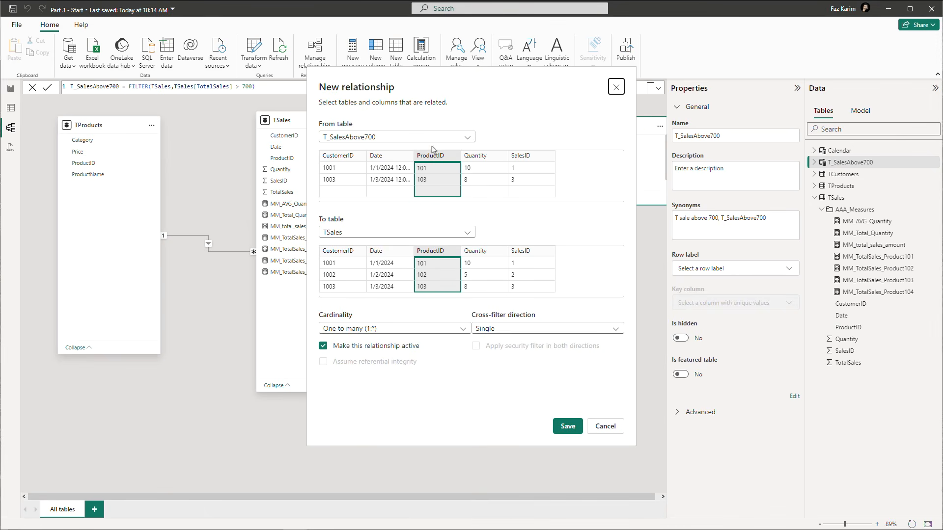
{"action": "left_click", "coordinate": [566, 427]}
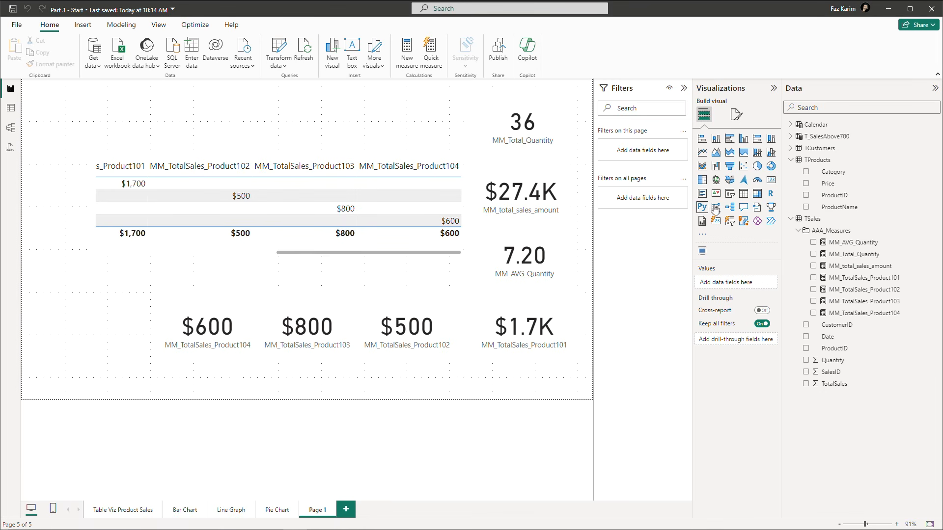
Insert an empty table visual above the existing product sales table and widen it across the space beside the quantity card.
{"action": "left_click", "coordinate": [744, 194]}
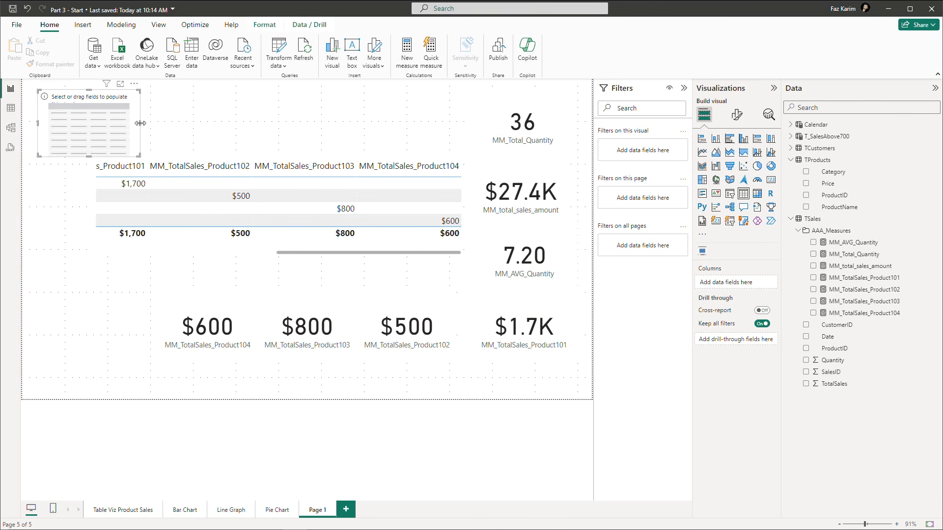
{"action": "left_click_drag", "start_coordinate": [140, 123], "coordinate": [459, 127]}
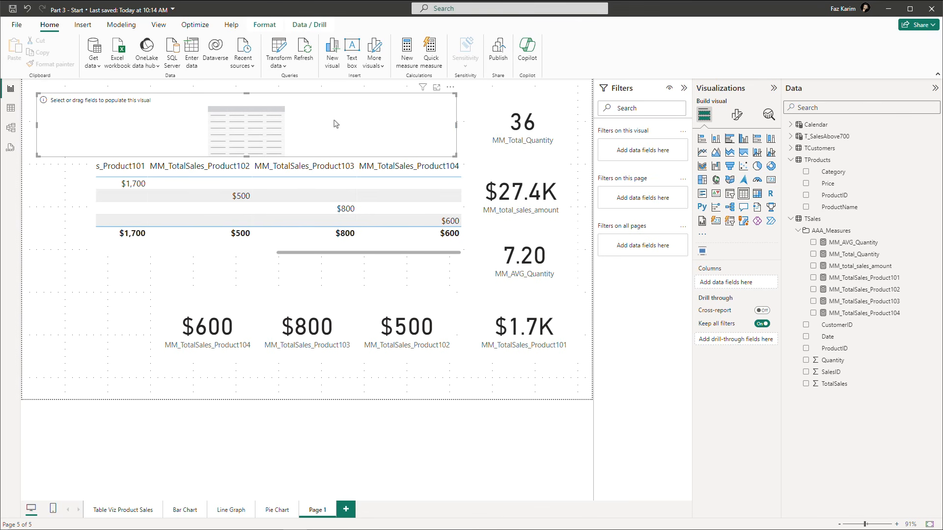
{"action": "left_click_drag", "start_coordinate": [290, 120], "coordinate": [304, 121]}
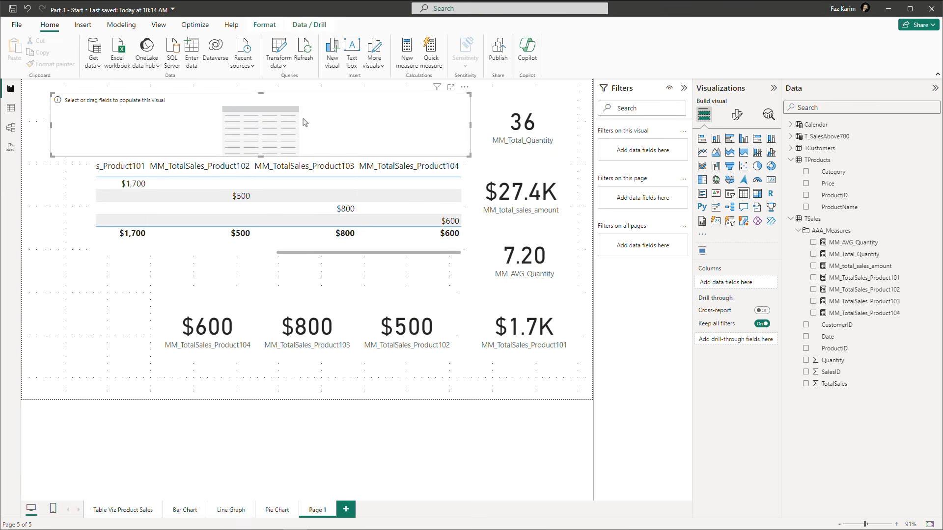
Fill the new table visual with CustomerID, Date, ProductID, Quantity, SalesID and TotalSales from T_SalesAbove700.
{"action": "left_click", "coordinate": [791, 219]}
{"action": "left_click", "coordinate": [791, 136]}
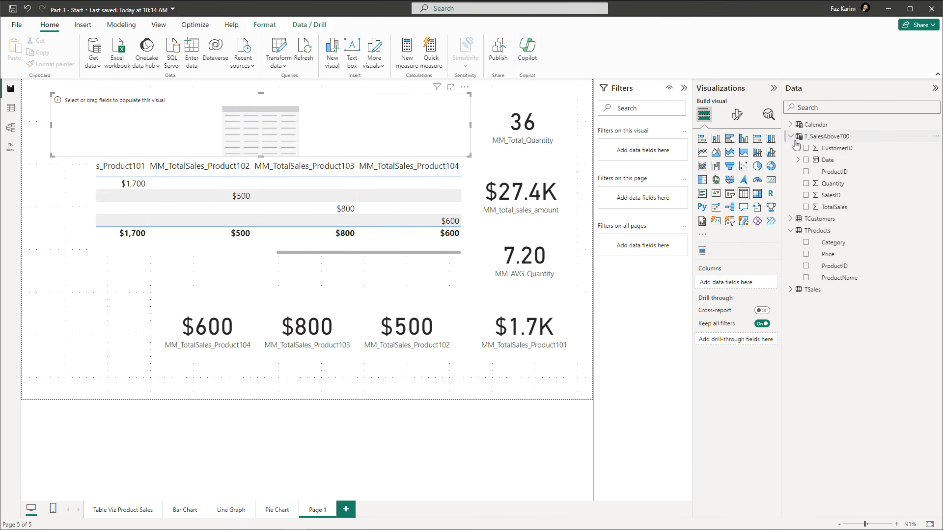
{"action": "left_click", "coordinate": [806, 148]}
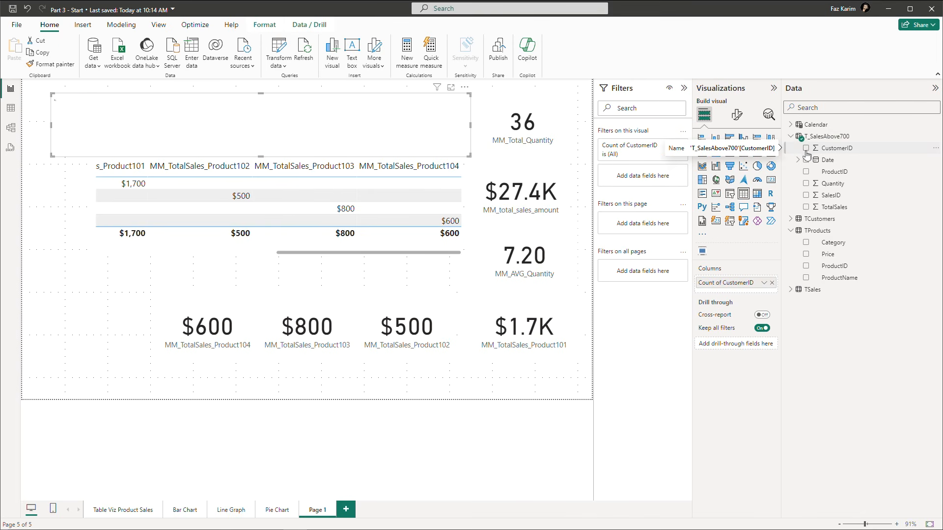
{"action": "left_click", "coordinate": [806, 161]}
{"action": "left_click", "coordinate": [806, 172]}
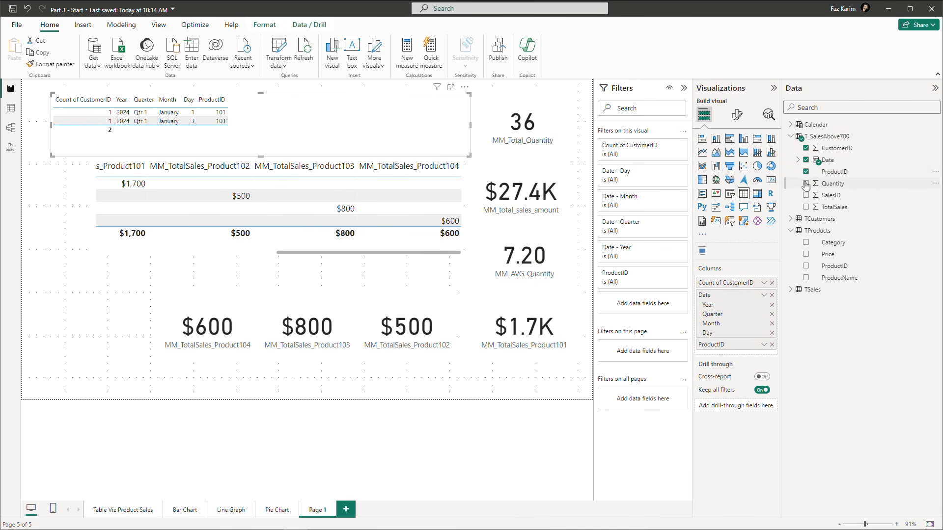
{"action": "left_click", "coordinate": [806, 184]}
{"action": "left_click", "coordinate": [806, 196]}
{"action": "left_click", "coordinate": [806, 207]}
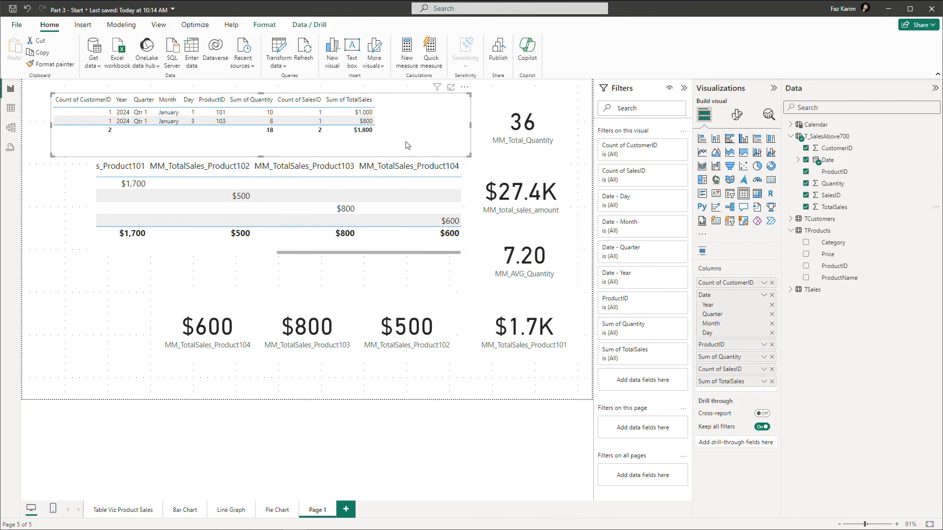
Shrink the T_SalesAbove700 table visual to fit its columns and rows, and align it above the product sales table.
{"action": "left_click_drag", "start_coordinate": [472, 129], "coordinate": [381, 127]}
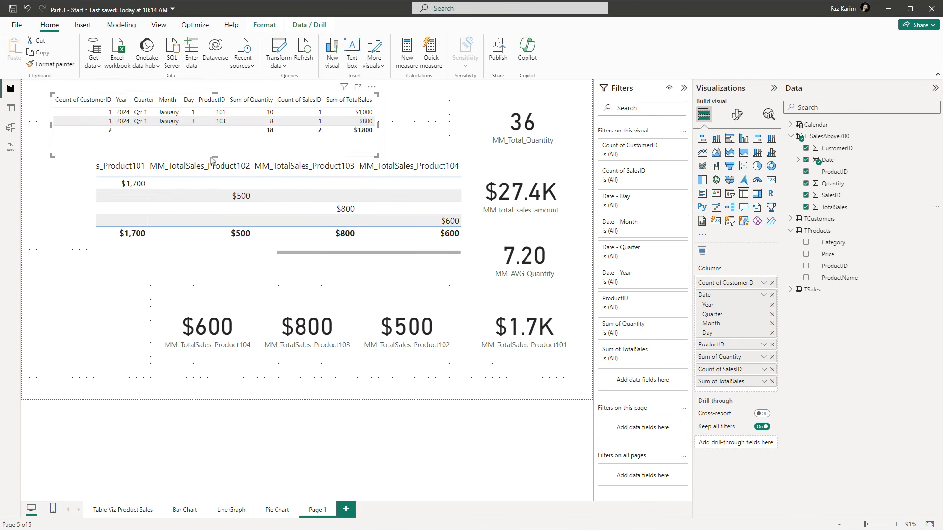
{"action": "mouse_move", "coordinate": [214, 157]}
{"action": "left_mouse_down"}
{"action": "mouse_move", "coordinate": [216, 142]}
{"action": "mouse_move", "coordinate": [215, 152]}
{"action": "left_mouse_up"}
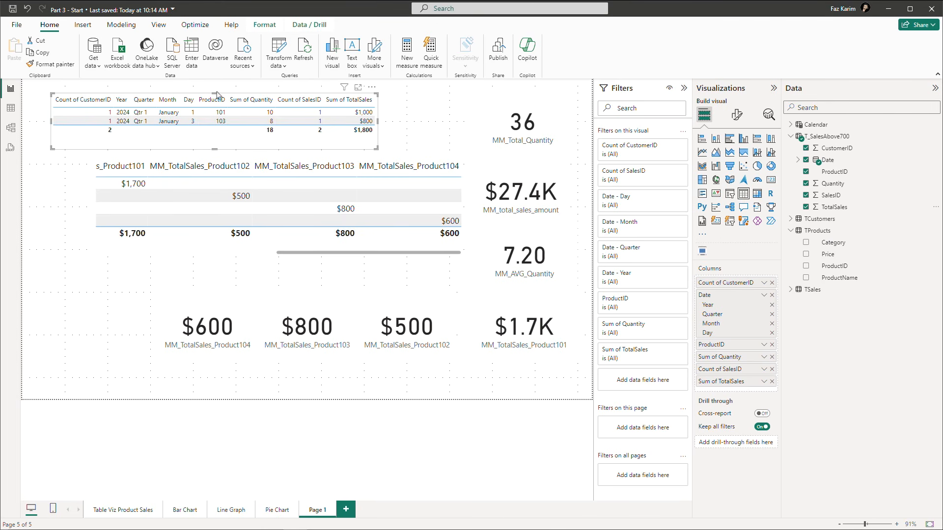
{"action": "left_click_drag", "start_coordinate": [217, 93], "coordinate": [294, 99]}
Switch to the browser's DAX filter functions reference and examine the FILTER function's parameters and return value.
{"action": "key", "text": "alt+Tab"}
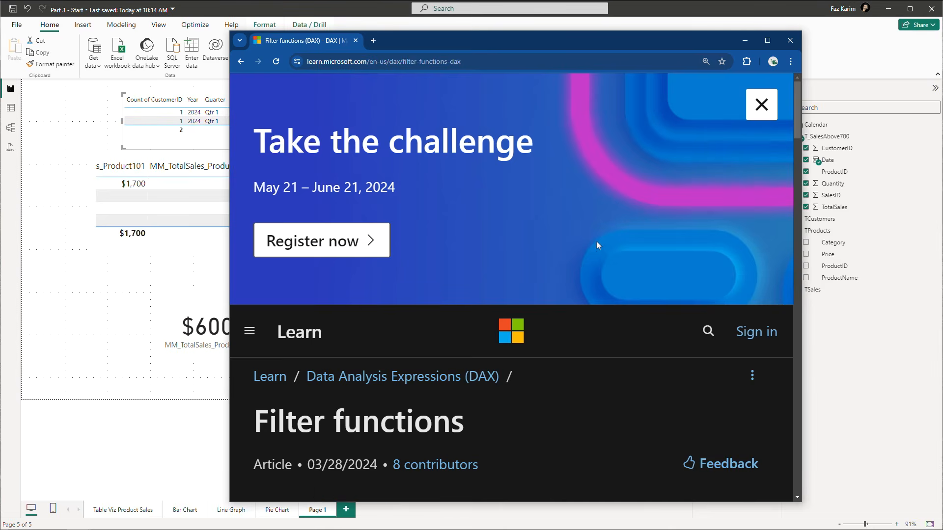
{"action": "scroll", "coordinate": [598, 246], "scroll_direction": "down", "scroll_amount": 7}
{"action": "scroll", "coordinate": [598, 244], "scroll_direction": "down", "scroll_amount": 10}
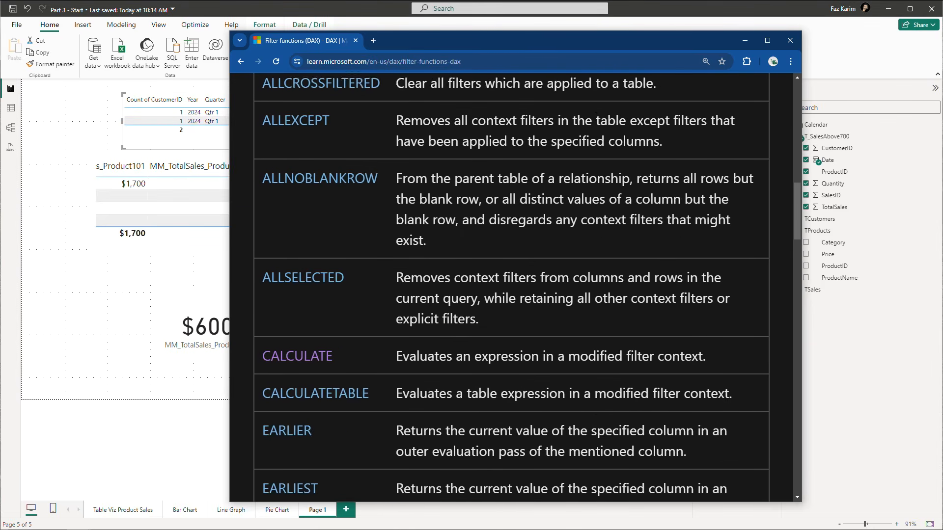
{"action": "scroll", "coordinate": [597, 240], "scroll_direction": "down", "scroll_amount": 2}
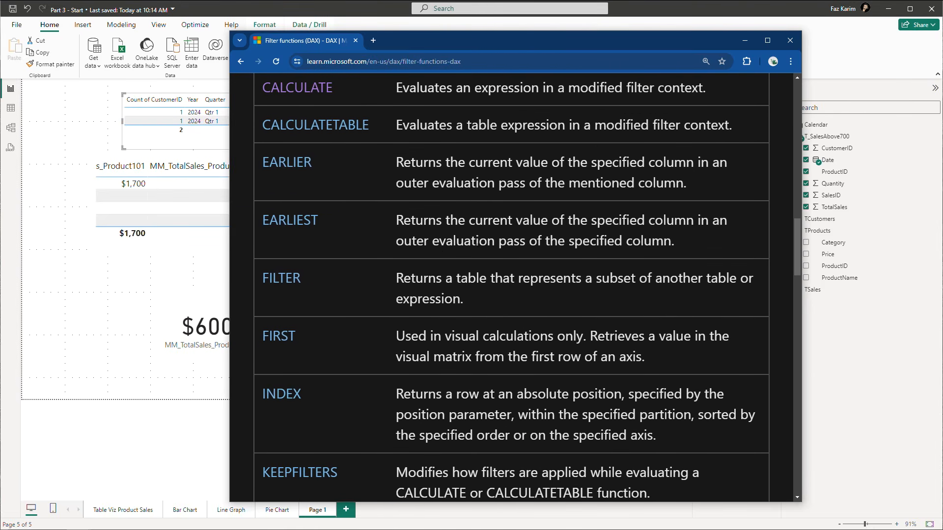
{"action": "left_click", "coordinate": [284, 277]}
{"action": "scroll", "coordinate": [543, 259], "scroll_direction": "down", "scroll_amount": 3}
{"action": "scroll", "coordinate": [543, 258], "scroll_direction": "down", "scroll_amount": 10}
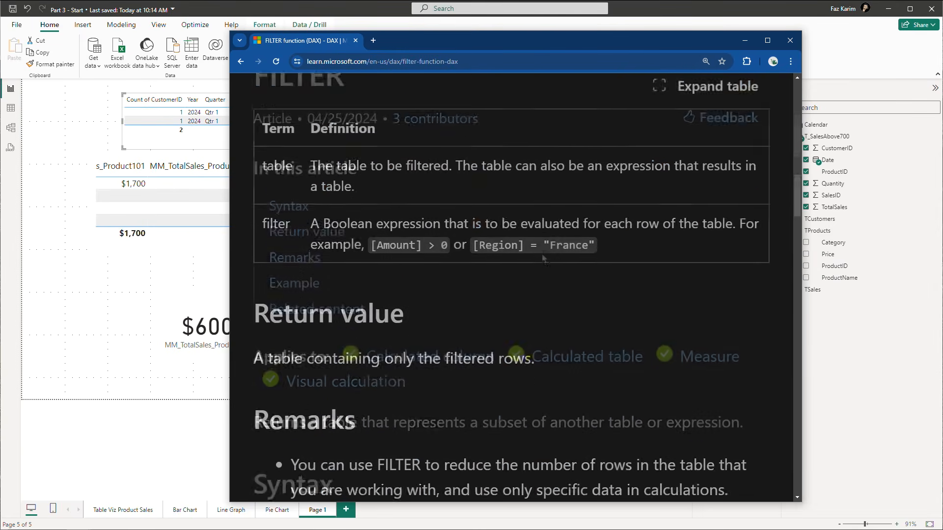
{"action": "scroll", "coordinate": [476, 185], "scroll_direction": "down", "scroll_amount": 4}
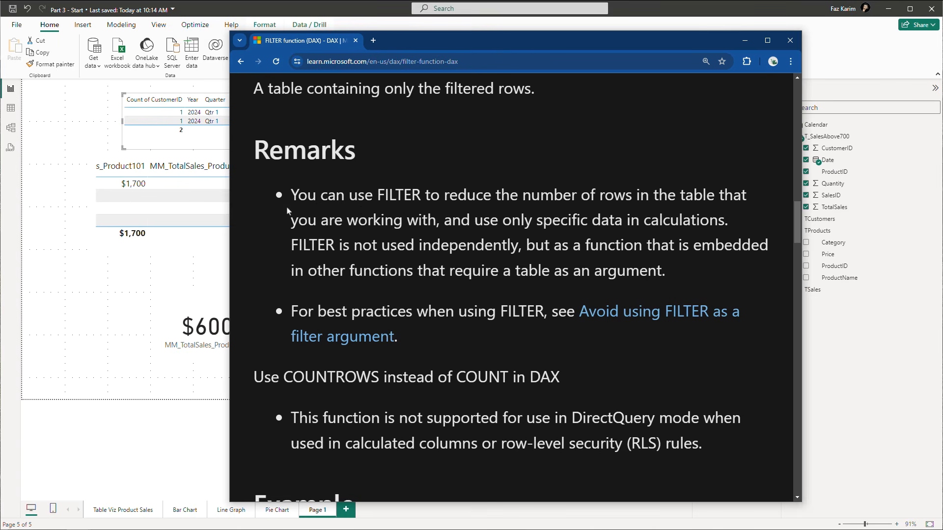
Read the FILTER page's remarks on embedding the function, best practices, COUNTROWS and DirectQuery support.
{"action": "left_click_drag", "start_coordinate": [288, 210], "coordinate": [749, 199]}
{"action": "left_click_drag", "start_coordinate": [290, 226], "coordinate": [741, 233]}
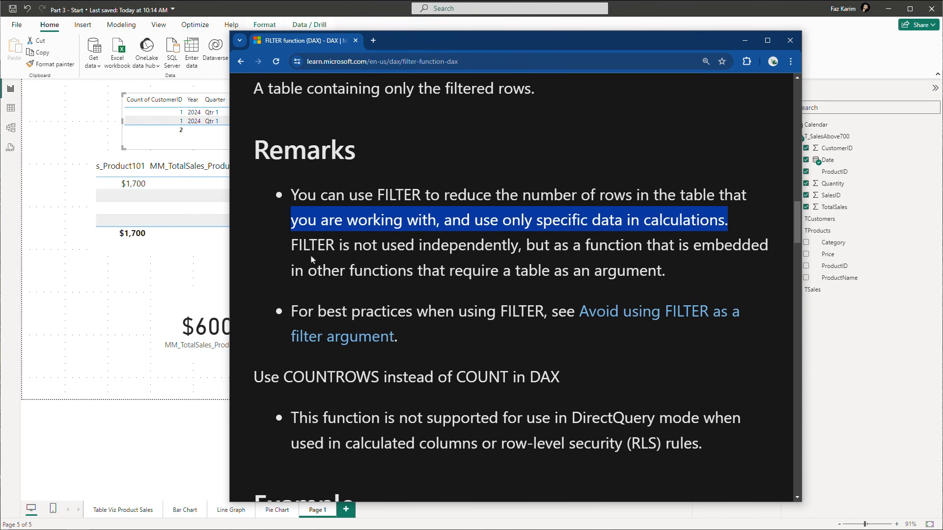
{"action": "left_click_drag", "start_coordinate": [288, 249], "coordinate": [702, 268]}
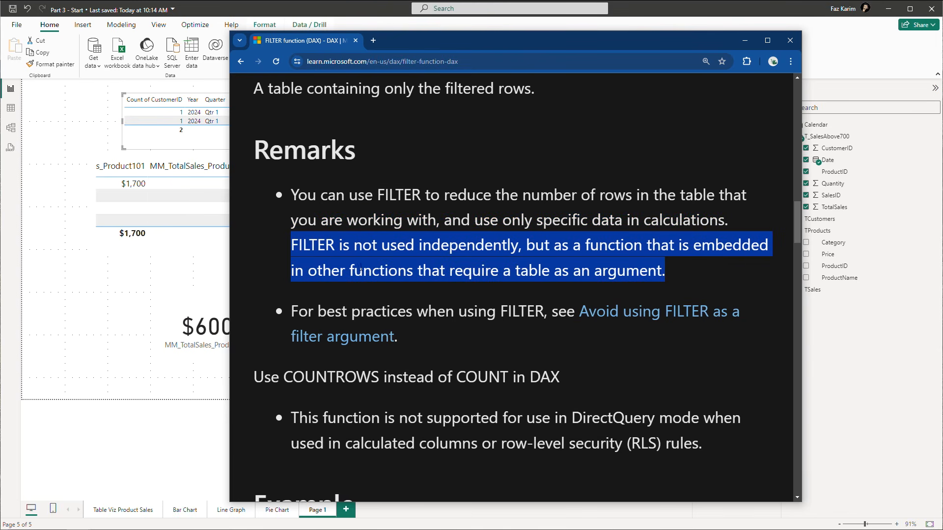
{"action": "left_click_drag", "start_coordinate": [290, 312], "coordinate": [693, 340]}
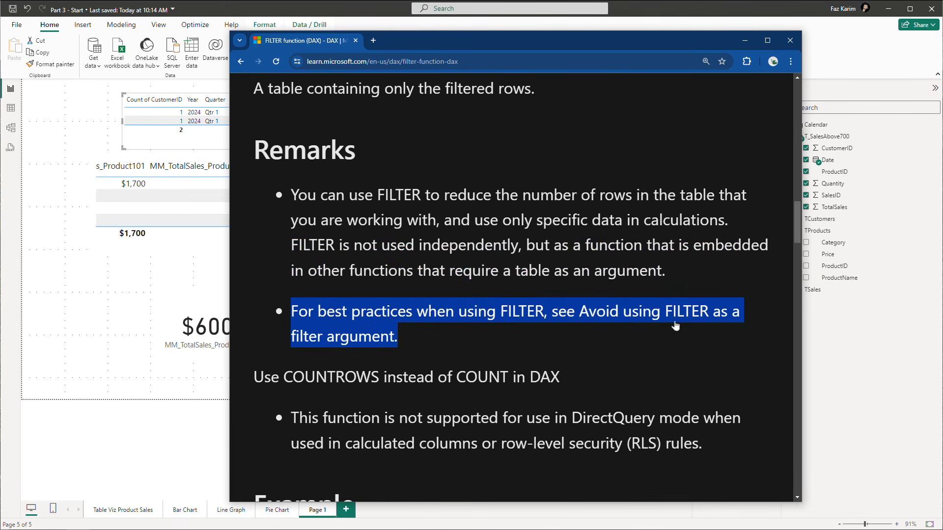
{"action": "scroll", "coordinate": [426, 351], "scroll_direction": "down", "scroll_amount": 1}
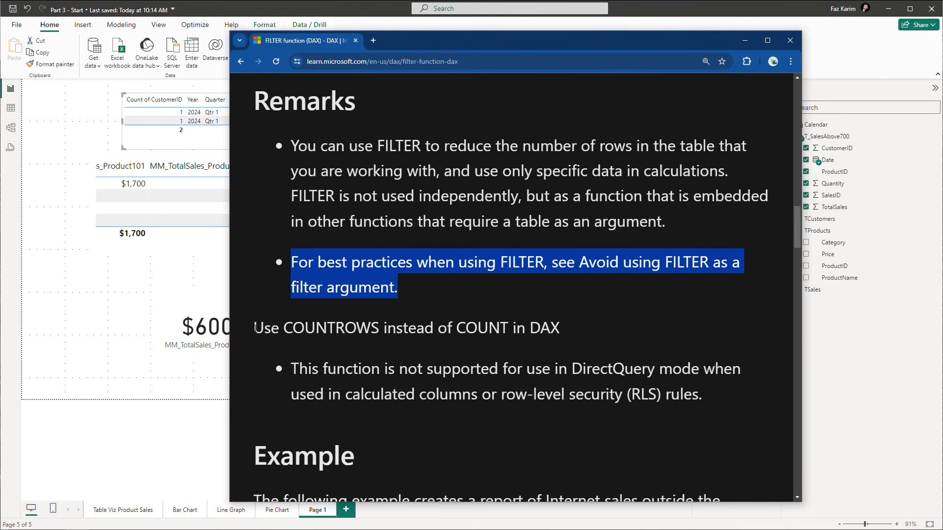
{"action": "left_click_drag", "start_coordinate": [254, 328], "coordinate": [579, 342]}
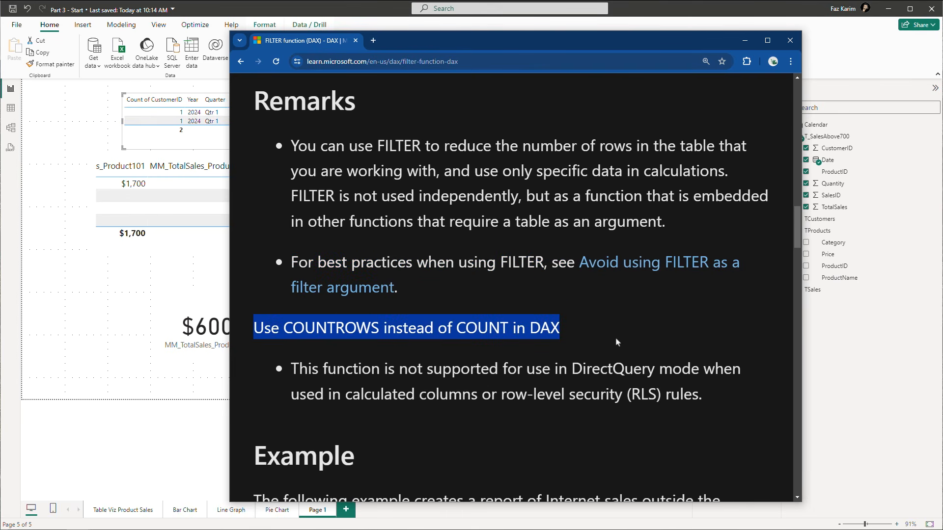
{"action": "scroll", "coordinate": [617, 342], "scroll_direction": "down", "scroll_amount": 1}
{"action": "left_click_drag", "start_coordinate": [290, 320], "coordinate": [355, 408]}
Examine the SUMX with FILTER example in the documentation, and return to the Power BI report.
{"action": "scroll", "coordinate": [433, 351], "scroll_direction": "down", "scroll_amount": 10}
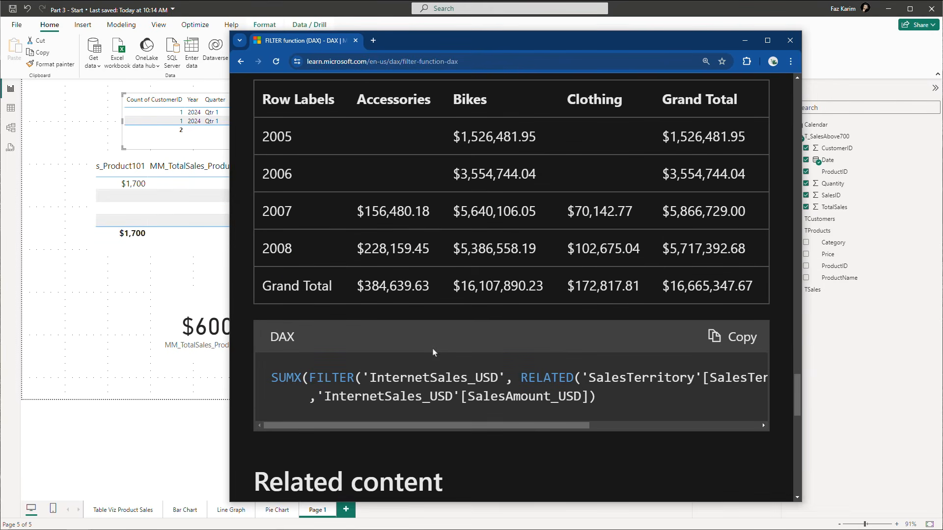
{"action": "scroll", "coordinate": [373, 388], "scroll_direction": "right", "scroll_amount": 5}
{"action": "scroll", "coordinate": [343, 390], "scroll_direction": "left", "scroll_amount": 5}
{"action": "scroll", "coordinate": [324, 391], "scroll_direction": "down", "scroll_amount": 5}
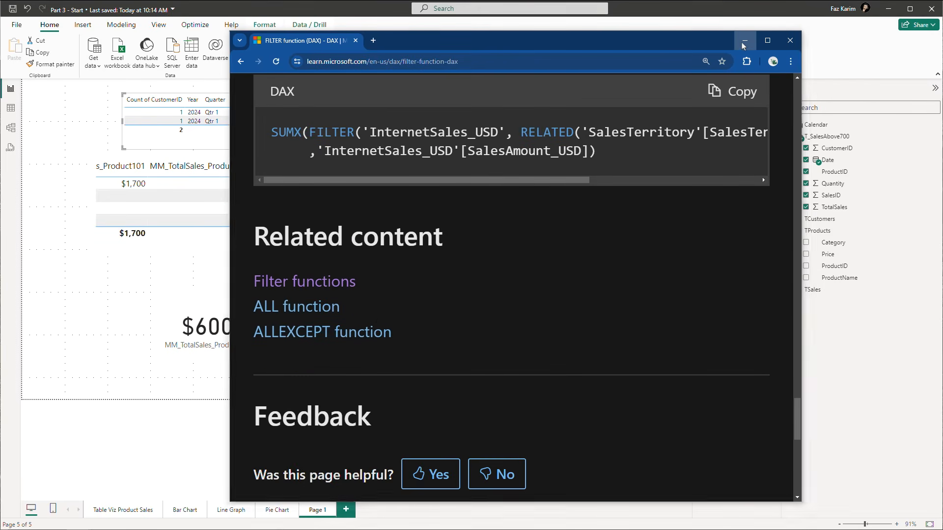
{"action": "left_click", "coordinate": [744, 41]}
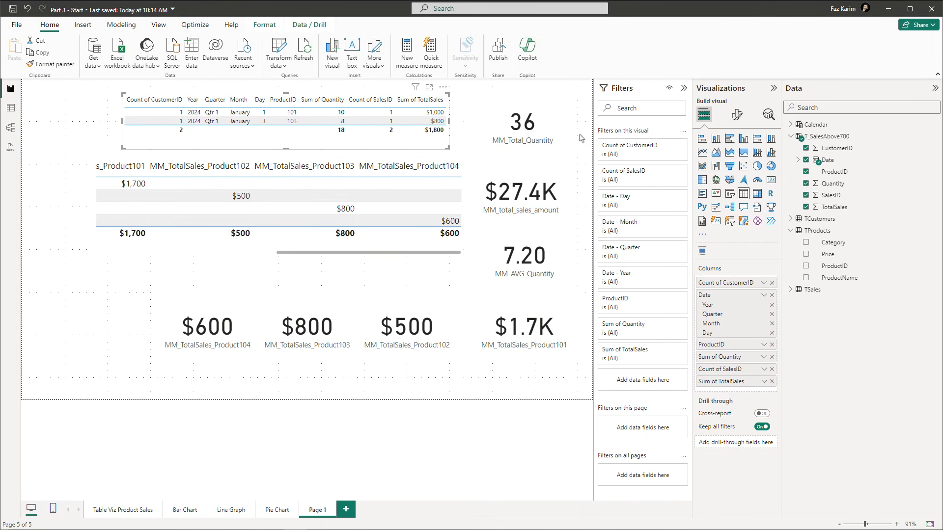
Review the T_SalesAbove700 formula in the table view and bring up the TSales table.
{"action": "left_click", "coordinate": [11, 109]}
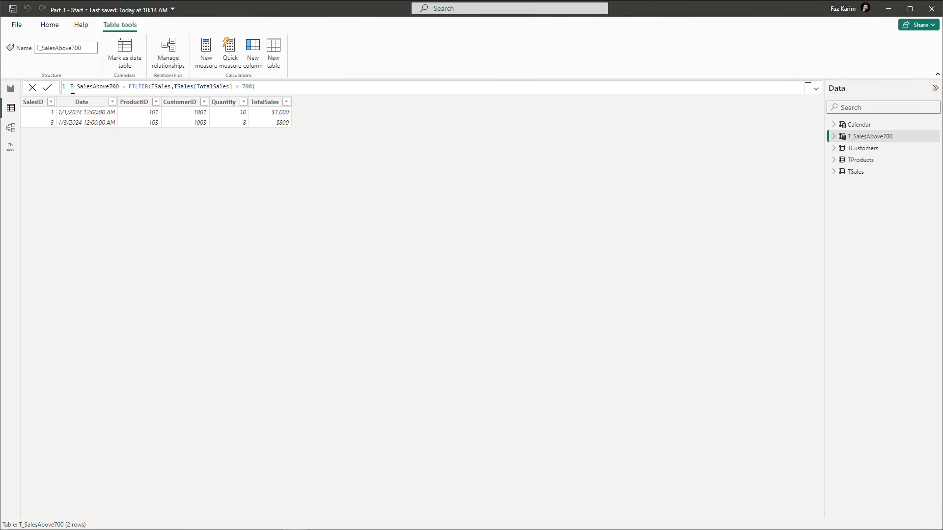
{"action": "left_click_drag", "start_coordinate": [74, 87], "coordinate": [268, 86]}
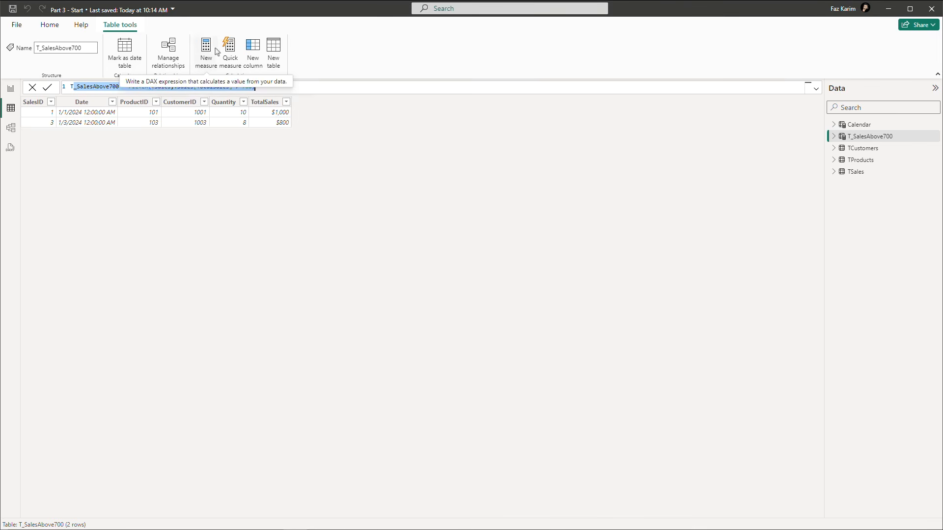
{"action": "key", "text": "ctrl+2"}
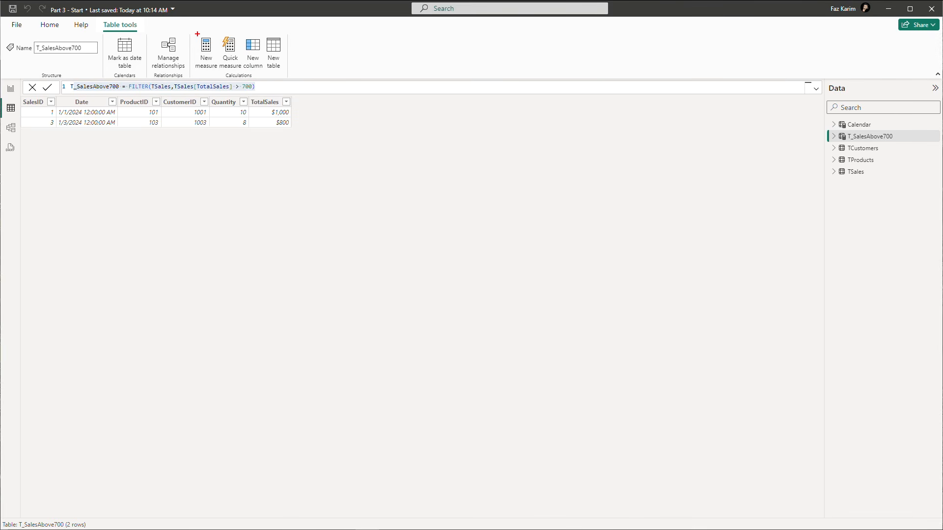
{"action": "left_click_drag", "start_coordinate": [195, 36], "coordinate": [209, 64]}
{"action": "left_click", "coordinate": [840, 174]}
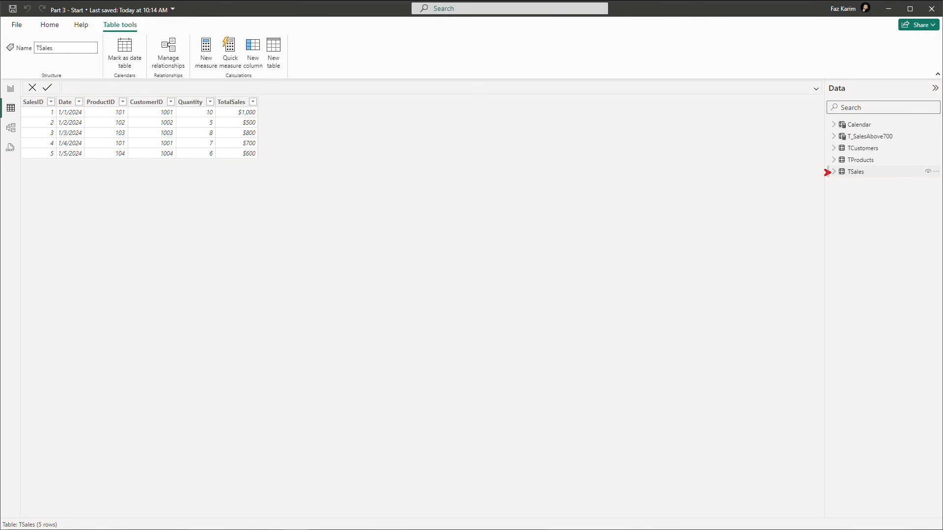
{"action": "left_click_drag", "start_coordinate": [827, 164], "coordinate": [871, 180]}
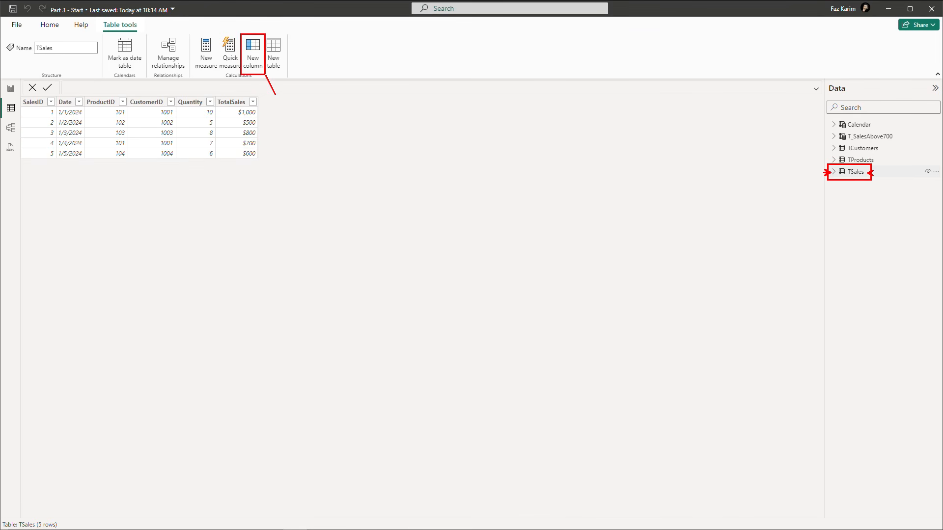
{"action": "left_click_drag", "start_coordinate": [260, 97], "coordinate": [302, 159]}
{"action": "type", "text": "t"}
{"action": "type", "text": "Related"}
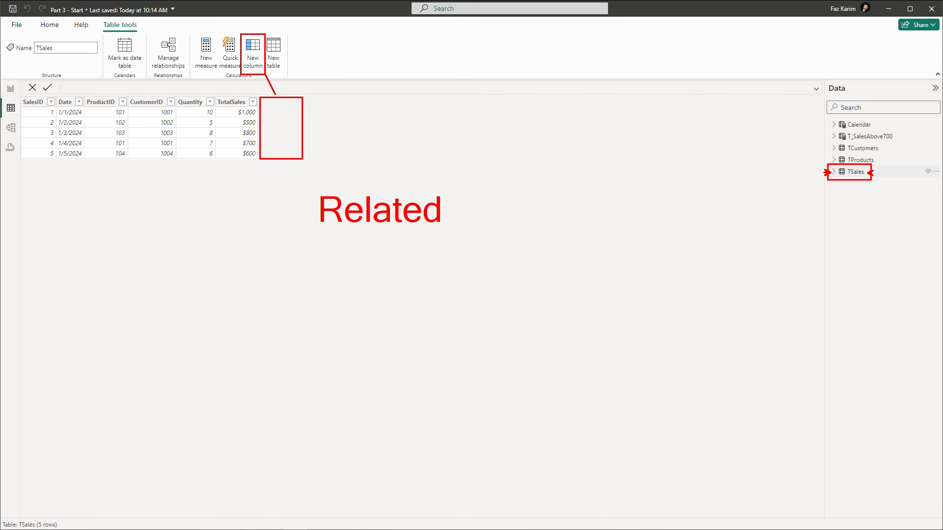
{"action": "mouse_move", "coordinate": [107, 109]}
{"action": "left_mouse_down"}
{"action": "mouse_move", "coordinate": [111, 92]}
{"action": "mouse_move", "coordinate": [107, 102]}
{"action": "left_mouse_up"}
{"action": "left_click_drag", "start_coordinate": [96, 135], "coordinate": [106, 122]}
{"action": "left_click_drag", "start_coordinate": [93, 156], "coordinate": [102, 146]}
{"action": "left_click_drag", "start_coordinate": [281, 128], "coordinate": [293, 128]}
{"action": "key", "text": "Escape"}
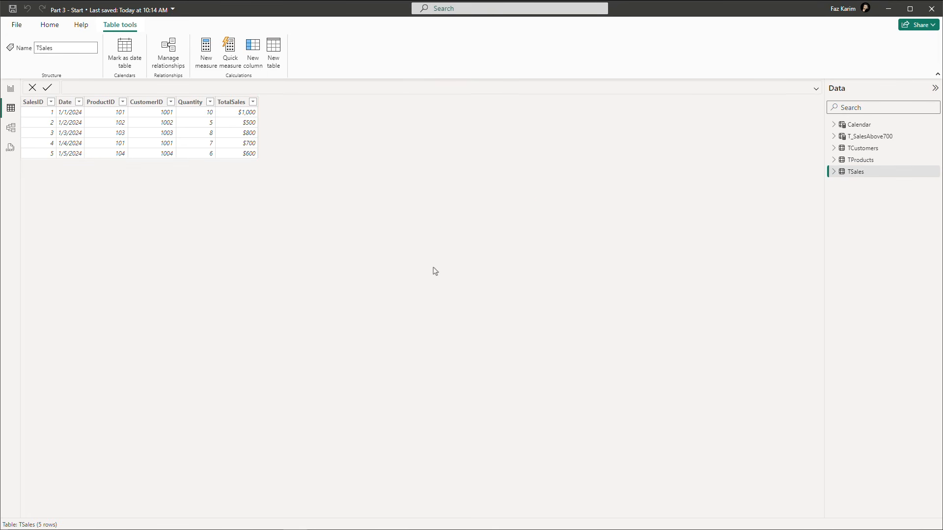
Start a new calculated column in the TSales table.
{"action": "left_click", "coordinate": [254, 64]}
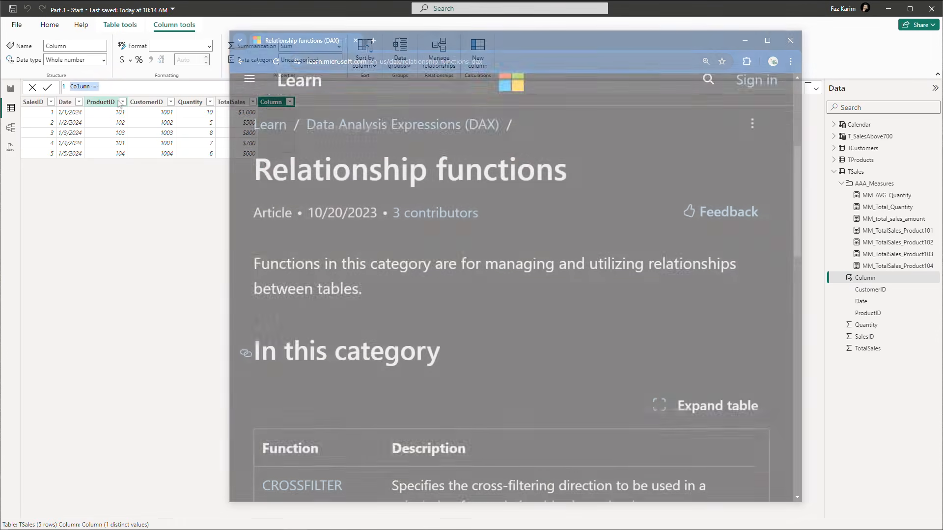
Open the RELATED function's documentation from the relationship functions list and read its syntax, column parameter and return value.
{"action": "scroll", "coordinate": [402, 342], "scroll_direction": "down", "scroll_amount": 5}
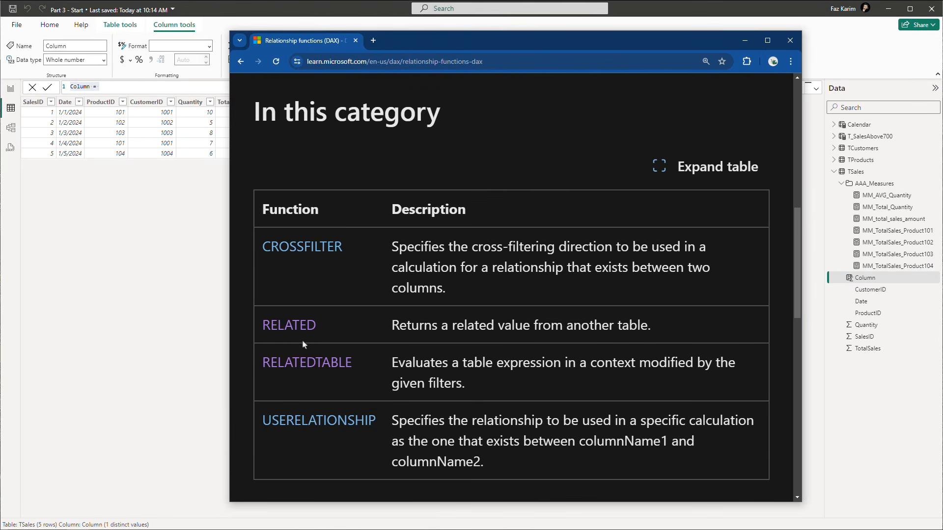
{"action": "left_click", "coordinate": [280, 329]}
{"action": "scroll", "coordinate": [491, 285], "scroll_direction": "down", "scroll_amount": 1}
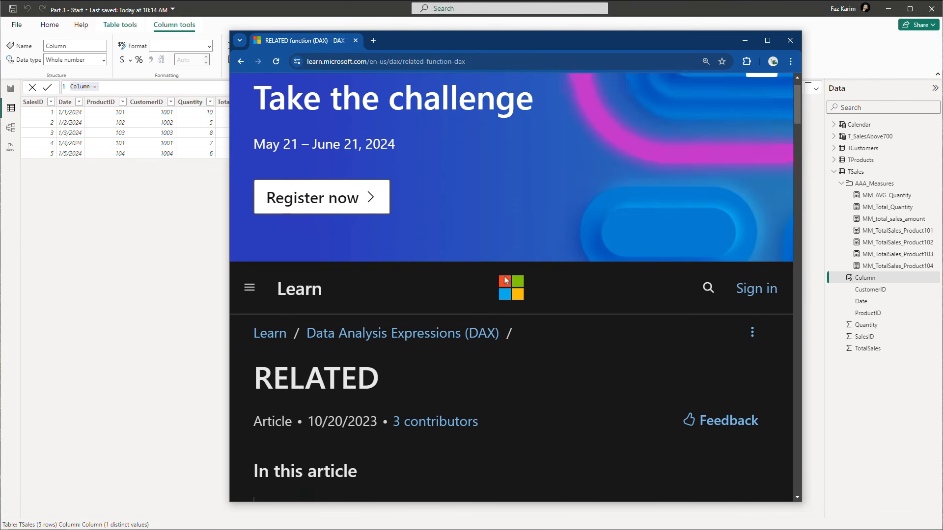
{"action": "scroll", "coordinate": [505, 280], "scroll_direction": "down", "scroll_amount": 10}
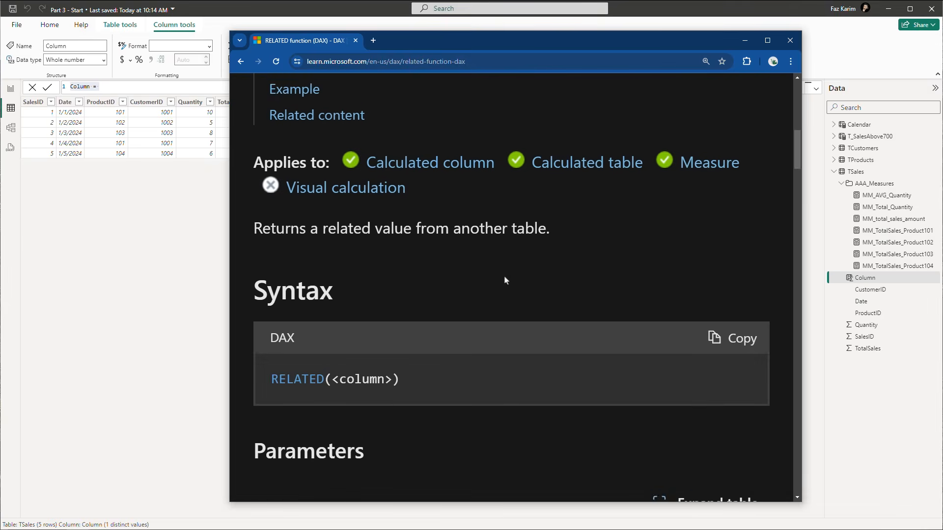
{"action": "scroll", "coordinate": [491, 287], "scroll_direction": "down", "scroll_amount": 1}
{"action": "scroll", "coordinate": [393, 323], "scroll_direction": "down", "scroll_amount": 4}
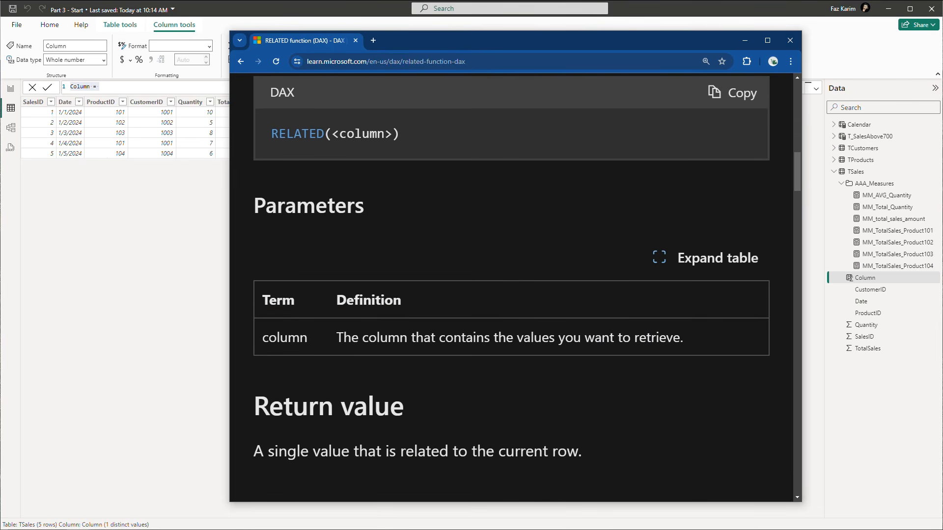
{"action": "left_click_drag", "start_coordinate": [337, 338], "coordinate": [694, 340]}
{"action": "scroll", "coordinate": [531, 399], "scroll_direction": "down", "scroll_amount": 4}
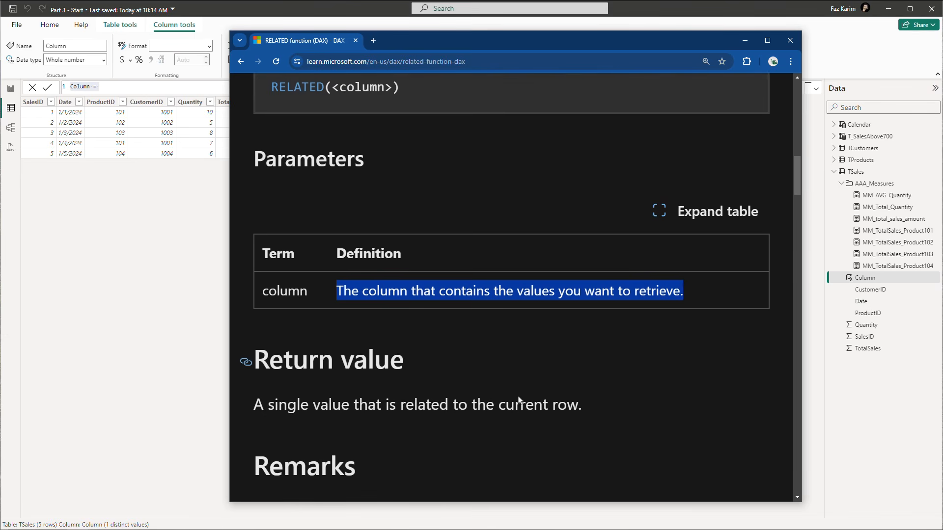
Read the RELATED remarks on required relationships, lookups ignoring filters and row context, and return to the Power BI report.
{"action": "scroll", "coordinate": [520, 400], "scroll_direction": "down", "scroll_amount": 2}
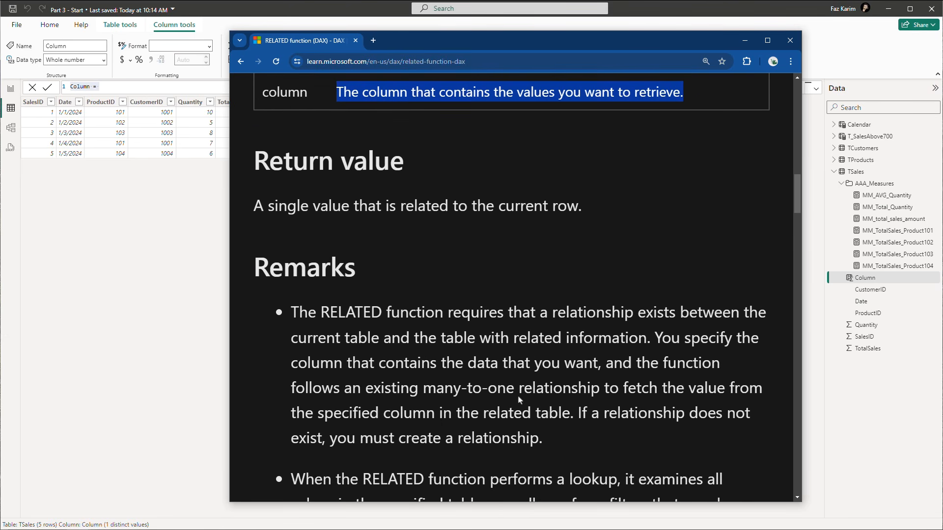
{"action": "left_click_drag", "start_coordinate": [291, 263], "coordinate": [784, 290]}
{"action": "left_click", "coordinate": [776, 276]}
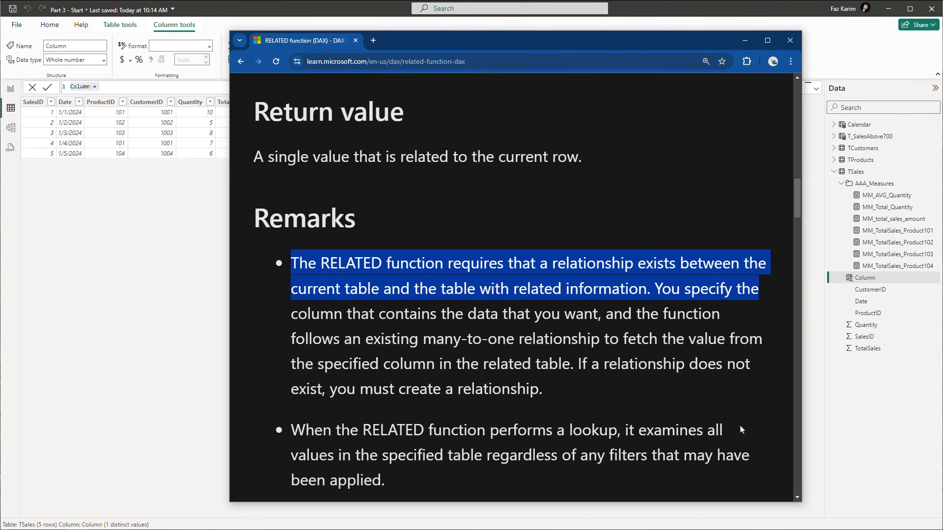
{"action": "left_click_drag", "start_coordinate": [656, 292], "coordinate": [735, 314]}
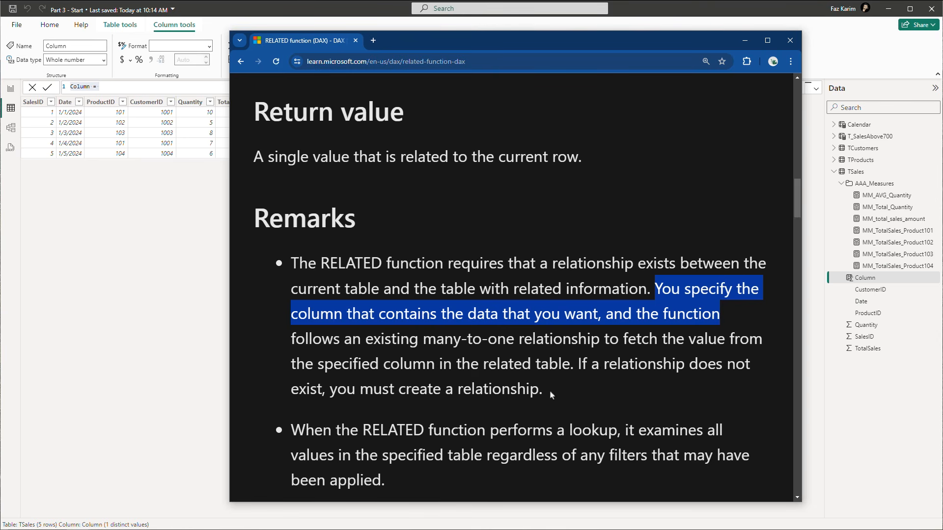
{"action": "scroll", "coordinate": [551, 395], "scroll_direction": "down", "scroll_amount": 1}
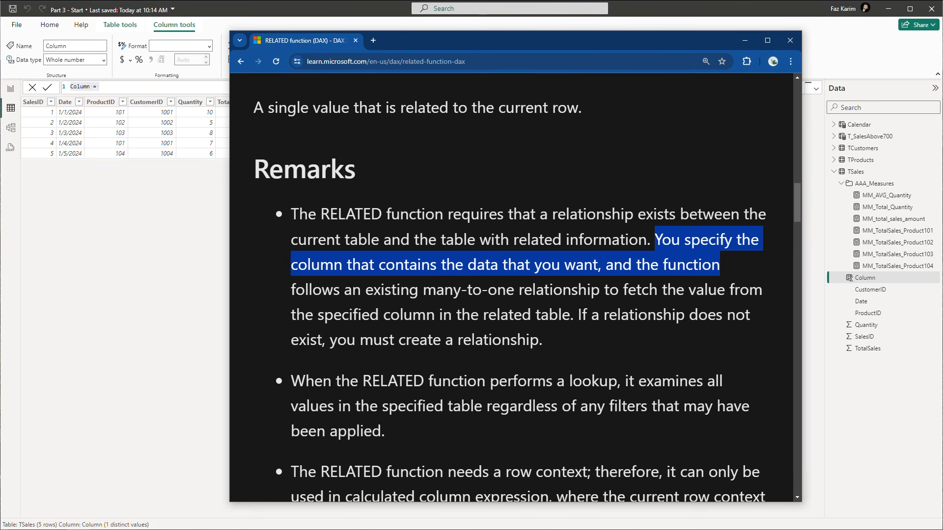
{"action": "left_click_drag", "start_coordinate": [291, 381], "coordinate": [609, 381]}
{"action": "scroll", "coordinate": [592, 424], "scroll_direction": "down", "scroll_amount": 1}
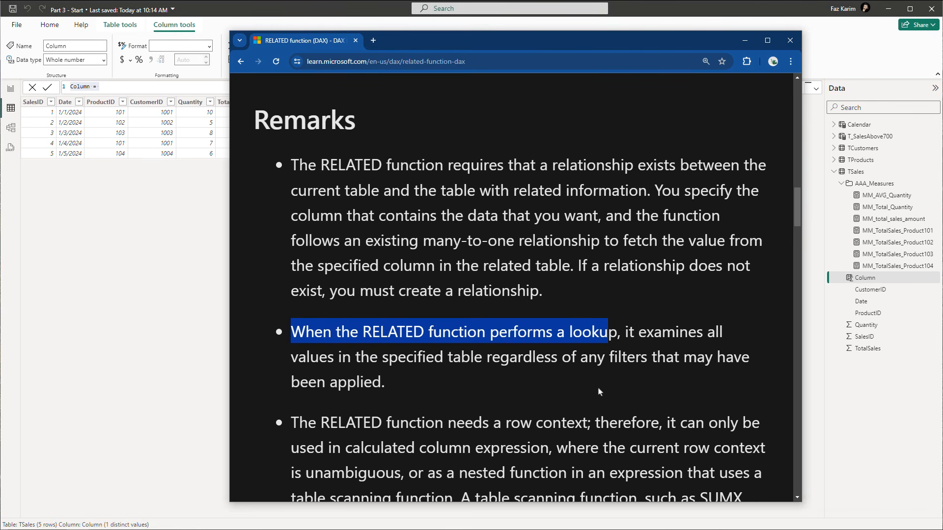
{"action": "scroll", "coordinate": [599, 391], "scroll_direction": "down", "scroll_amount": 1}
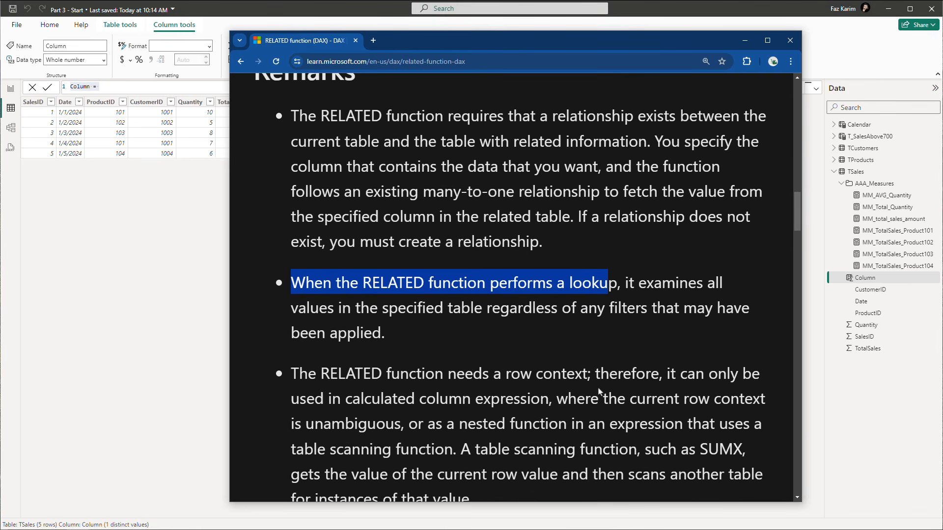
{"action": "scroll", "coordinate": [599, 392], "scroll_direction": "down", "scroll_amount": 1}
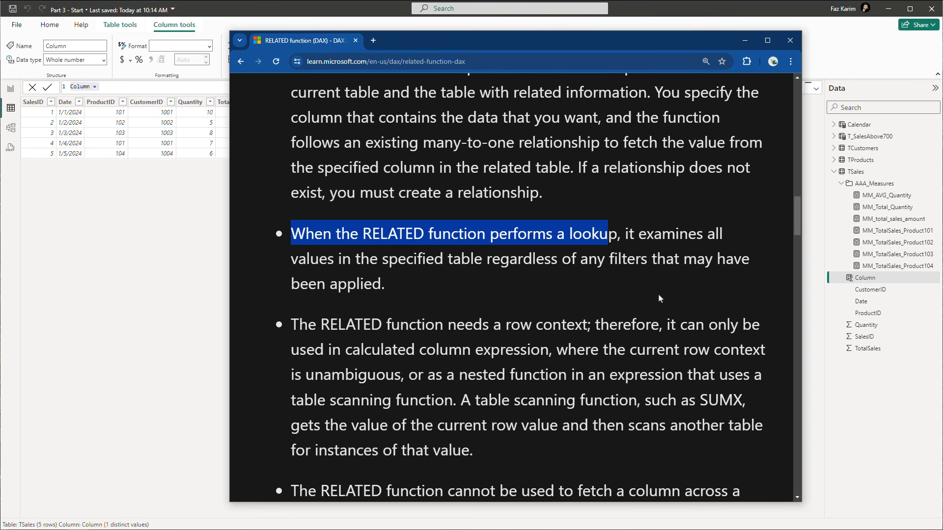
{"action": "left_click", "coordinate": [791, 41]}
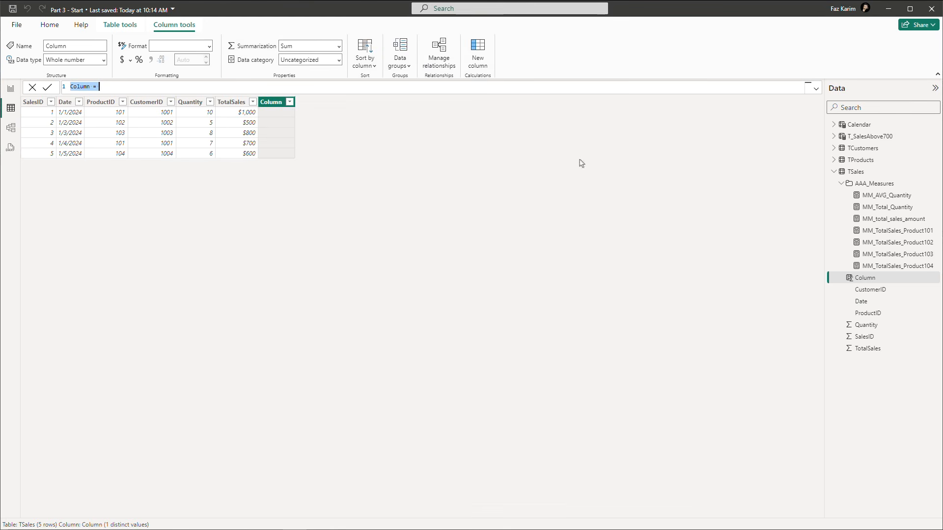
Define the new TSales calculated column as Related Product Name = RELATED(TProducts[ProductName]).
{"action": "key", "text": "BackSpace"}
{"action": "type", "text": "Related Product Name ="}
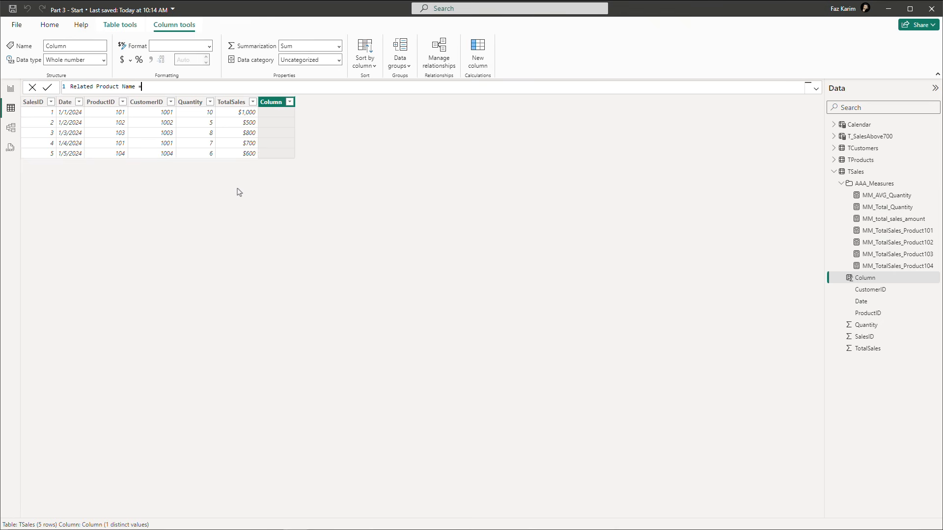
{"action": "type", "text": " RELATED("}
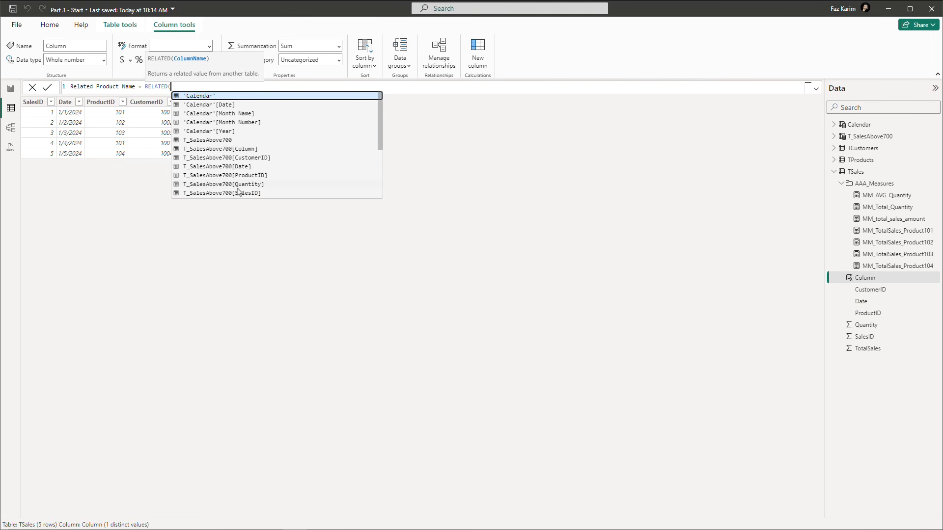
{"action": "key", "text": "Down"}
{"action": "key", "text": "Down"}
{"action": "key", "text": "Down"}
{"action": "key", "text": "Down"}
{"action": "key", "text": "Down"}
{"action": "key", "text": "Down"}
{"action": "key", "text": "Down"}
{"action": "key", "text": "Down"}
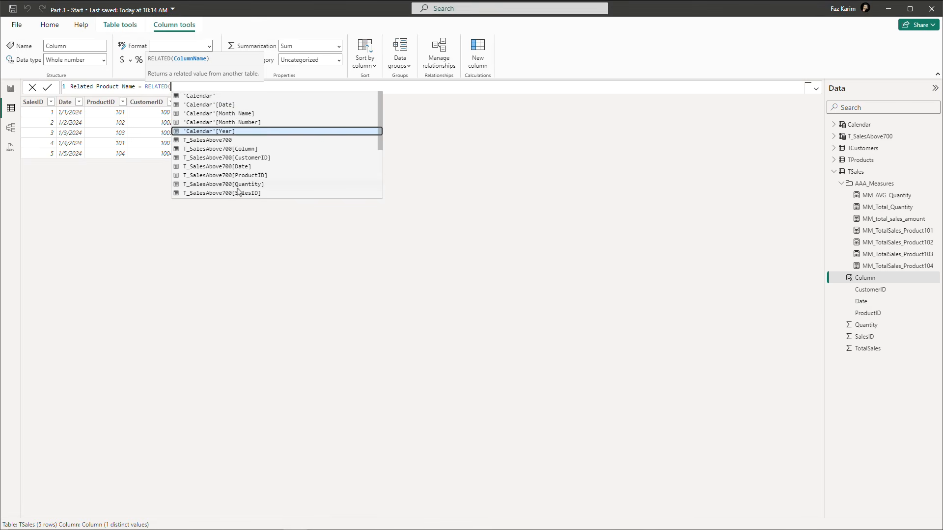
{"action": "key", "text": "Down"}
{"action": "key", "text": "Down"}
{"action": "key", "text": "Down"}
{"action": "key", "text": "Down"}
{"action": "key", "text": "Down"}
{"action": "key", "text": "Down"}
{"action": "key", "text": "Down"}
{"action": "key", "text": "Down"}
{"action": "key", "text": "Down"}
{"action": "key", "text": "Down"}
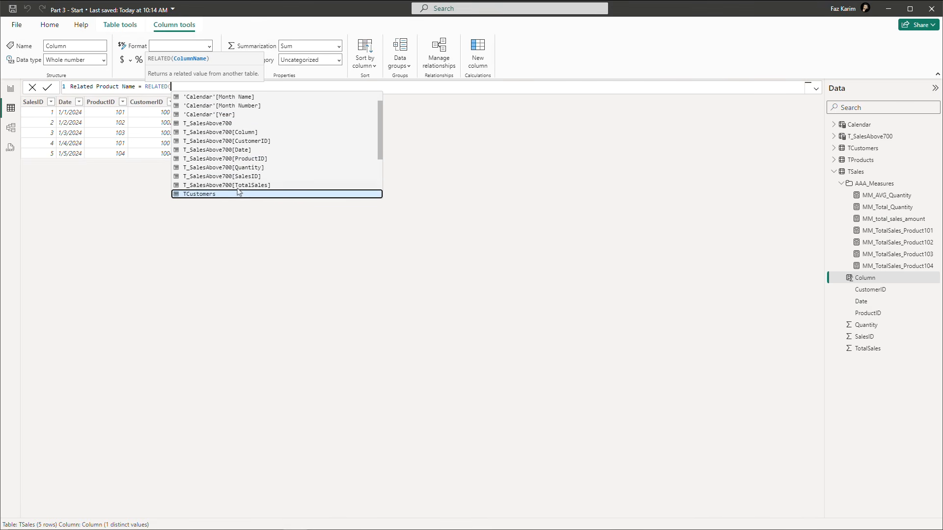
{"action": "key", "text": "Down"}
{"action": "key", "text": "Down"}
{"action": "key", "text": "Down"}
{"action": "key", "text": "Down"}
{"action": "key", "text": "Down"}
{"action": "key", "text": "Down"}
{"action": "key", "text": "Down"}
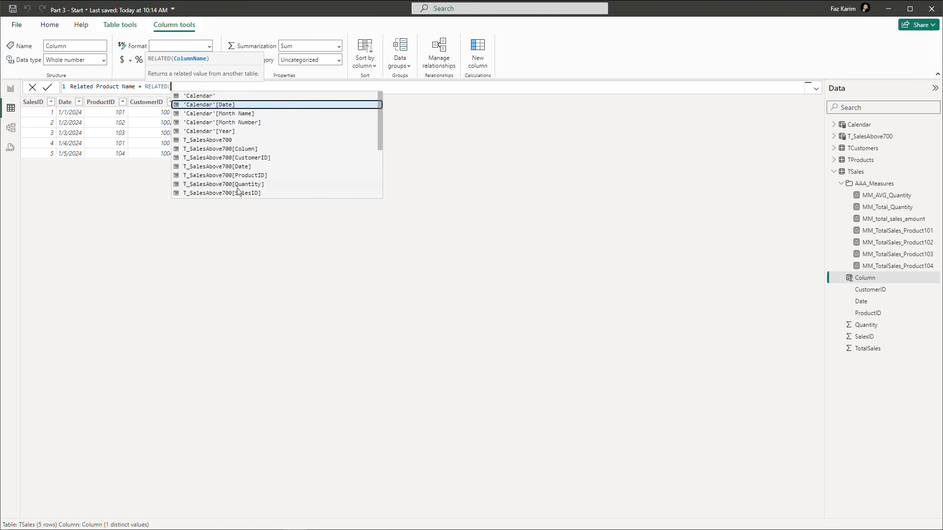
{"action": "key", "text": "Down"}
{"action": "key", "text": "Down"}
{"action": "key", "text": "Down"}
{"action": "key", "text": "Down"}
{"action": "key", "text": "Down"}
{"action": "key", "text": "Down"}
{"action": "key", "text": "Down"}
{"action": "key", "text": "Down"}
{"action": "key", "text": "Down"}
{"action": "key", "text": "Down"}
{"action": "key", "text": "Down"}
{"action": "key", "text": "Down"}
{"action": "key", "text": "Down"}
{"action": "key", "text": "Down"}
{"action": "key", "text": "Down"}
{"action": "key", "text": "Down"}
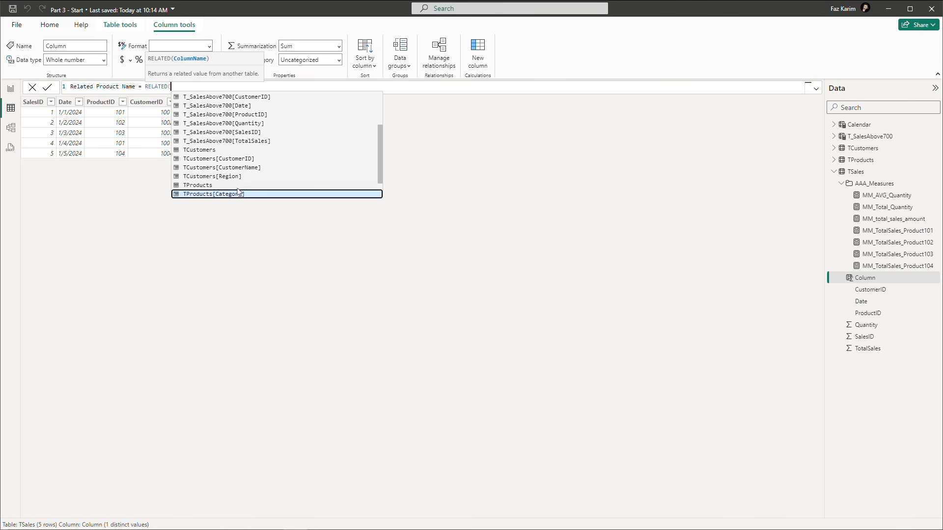
{"action": "key", "text": "Down"}
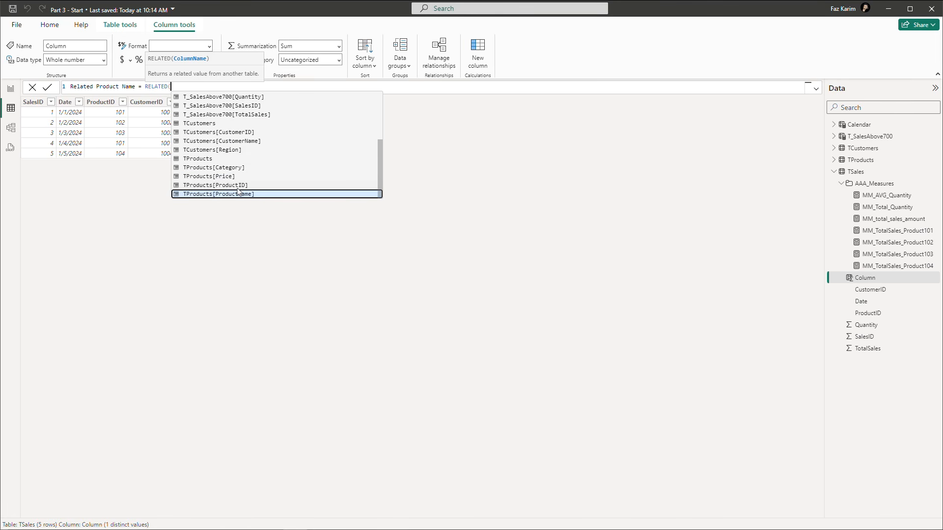
{"action": "key", "text": "Tab"}
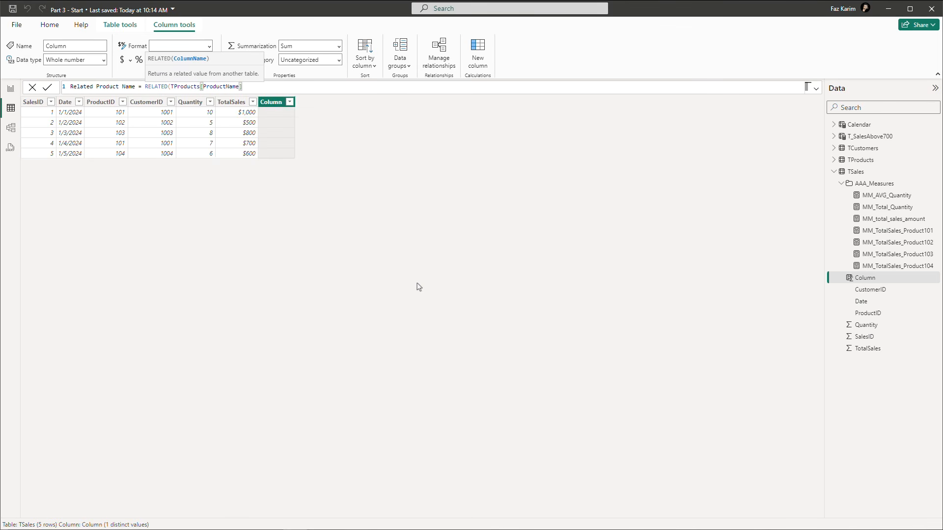
{"action": "type", "text": ")"}
{"action": "key", "text": "Return"}
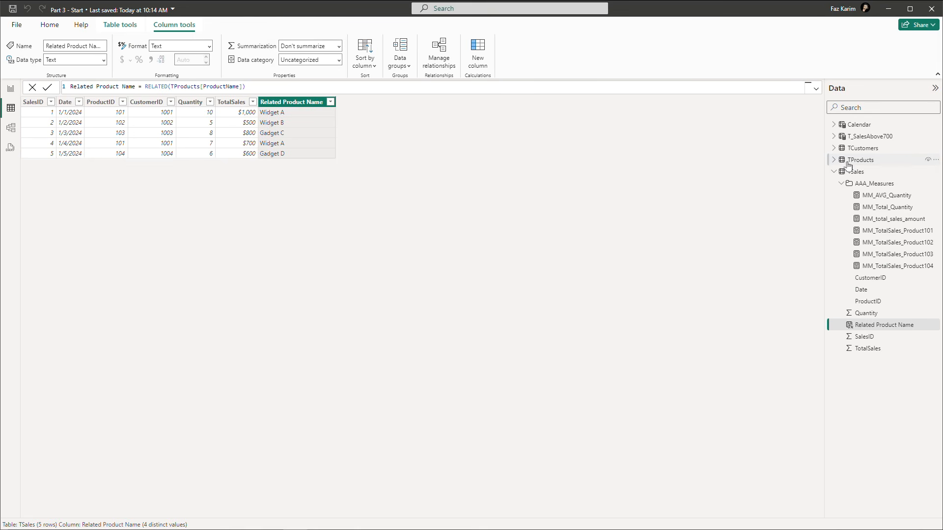
Expand the TProducts fields and add a TSales calculated column Related Category Name = RELATED(TProducts[Category]).
{"action": "left_click", "coordinate": [832, 161]}
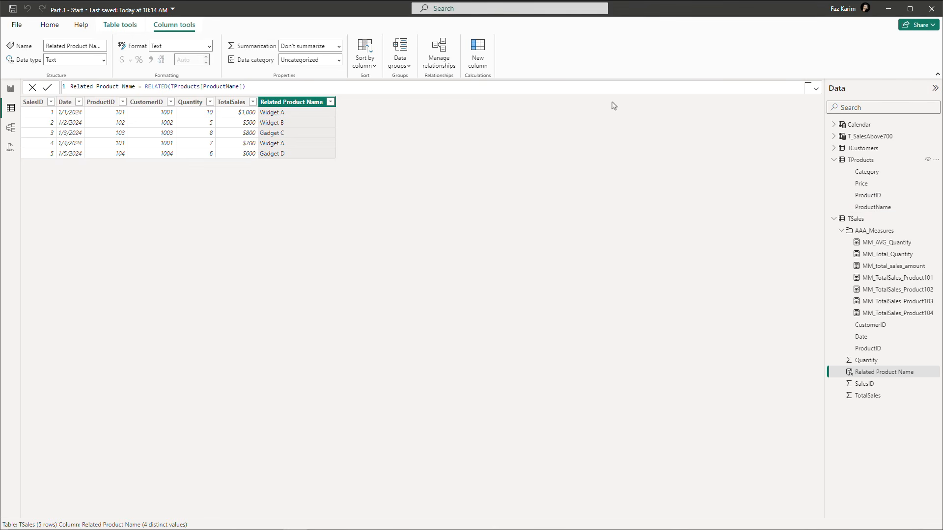
{"action": "left_click", "coordinate": [475, 65]}
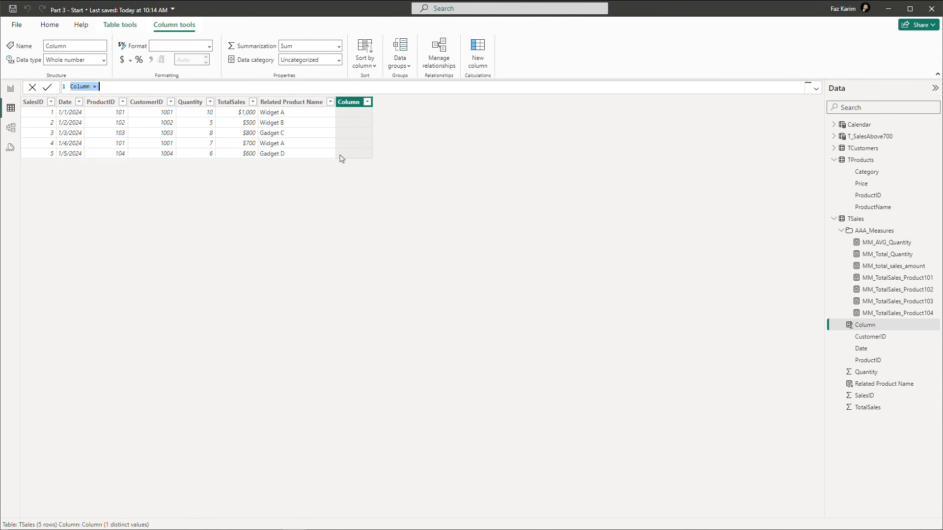
{"action": "type", "text": "Related Categoryu Na,e"}
{"action": "key", "text": "BackSpace"}
{"action": "type", "text": "me = RELATED("}
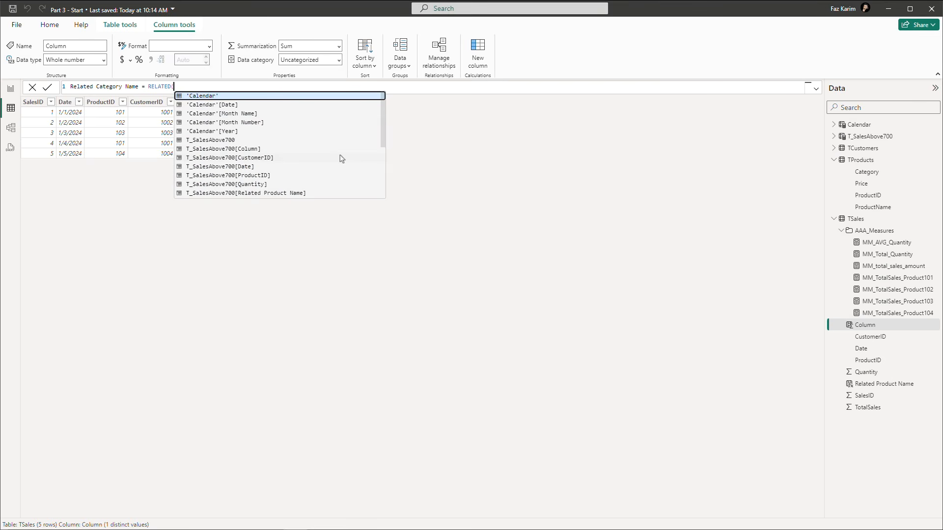
{"action": "type", "text": "c"}
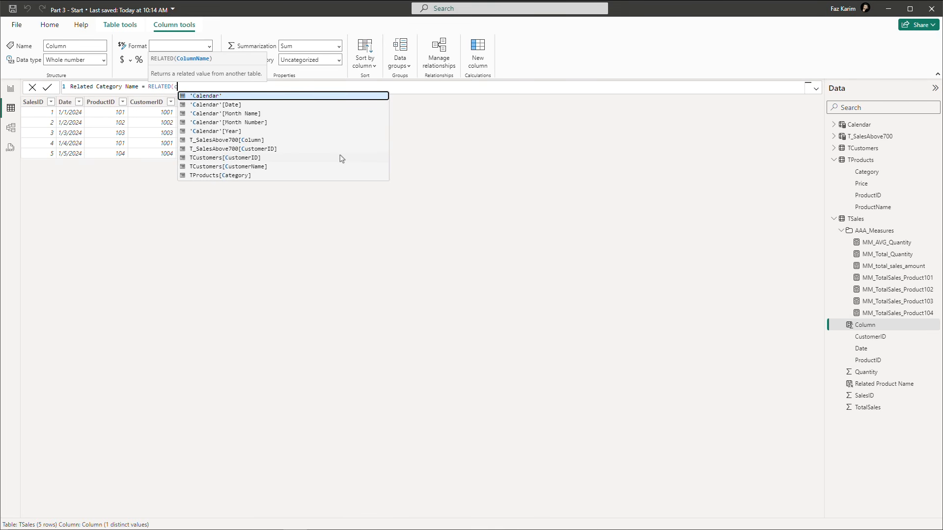
{"action": "key", "text": "BackSpace"}
{"action": "type", "text": "tp"}
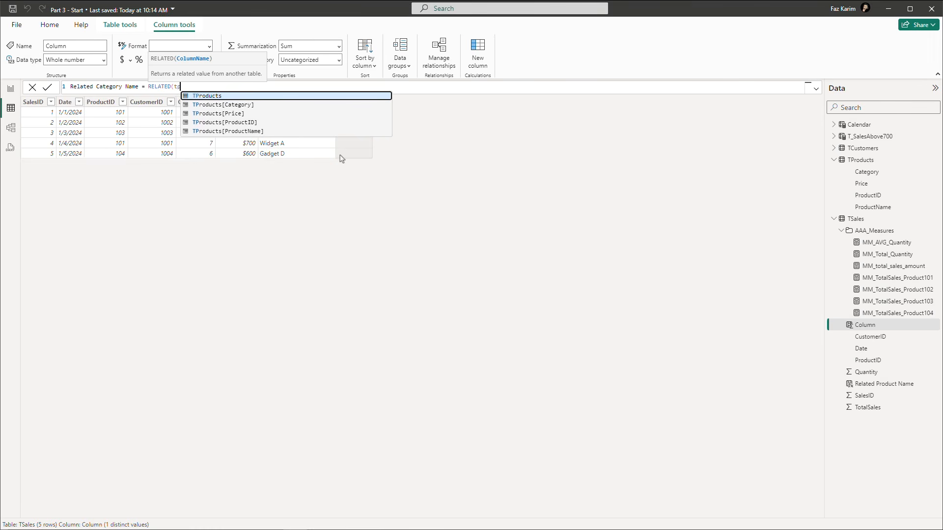
{"action": "key", "text": "Down"}
{"action": "key", "text": "Tab"}
{"action": "type", "text": ")"}
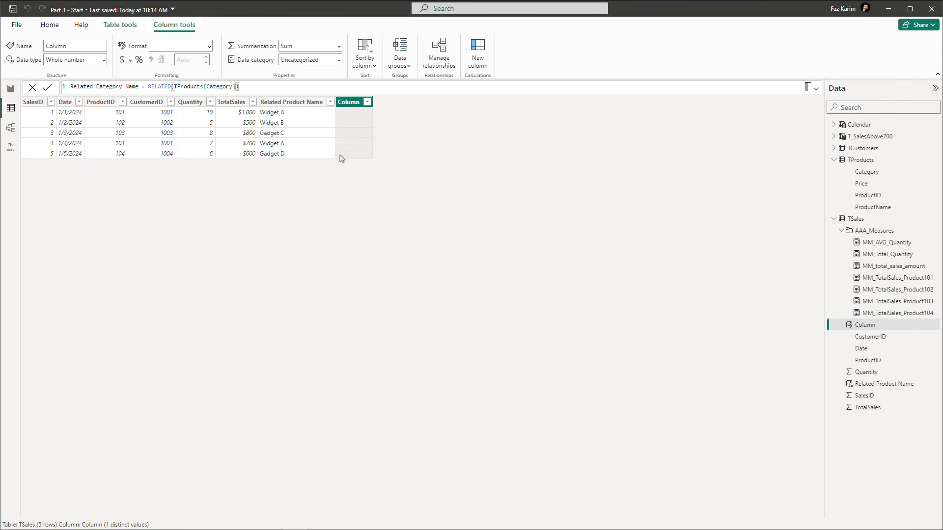
{"action": "key", "text": "Return"}
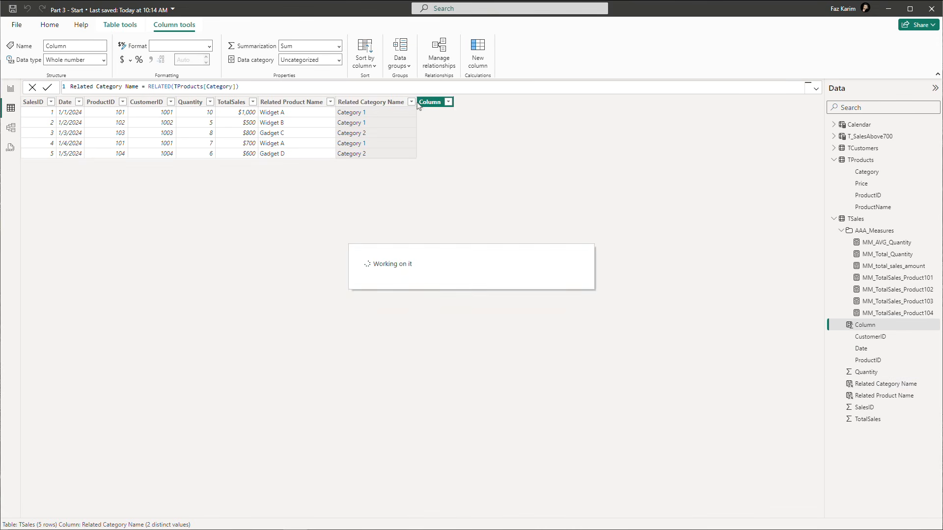
Add another TSales calculated column defined as Price of Product = RELATED(TProducts[Price]).
{"action": "type", "text": "Price"}
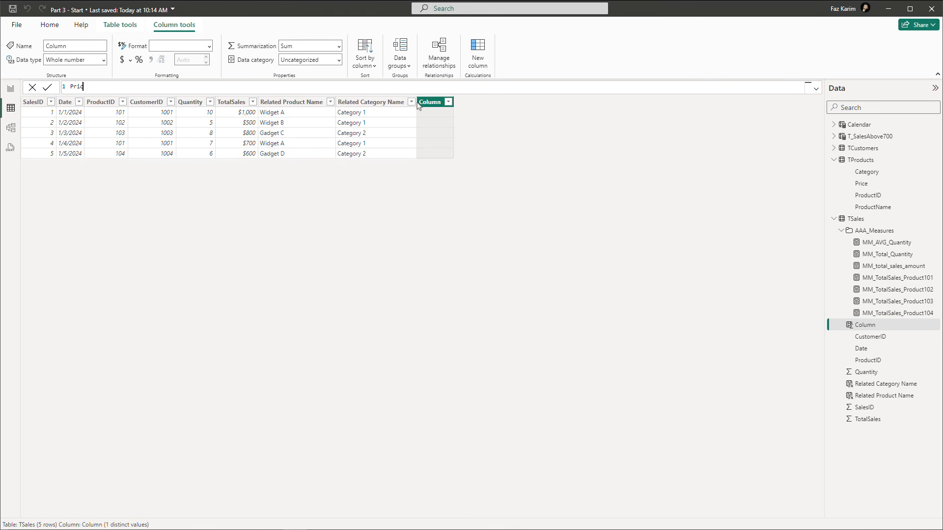
{"action": "type", "text": " of Product = RELATED("}
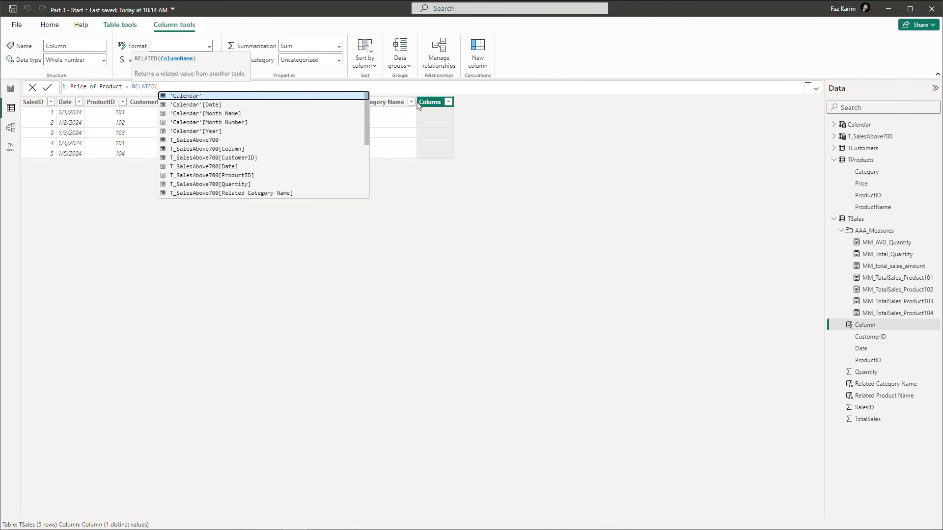
{"action": "key", "text": "Up"}
{"action": "key", "text": "Up"}
{"action": "key", "text": "Up"}
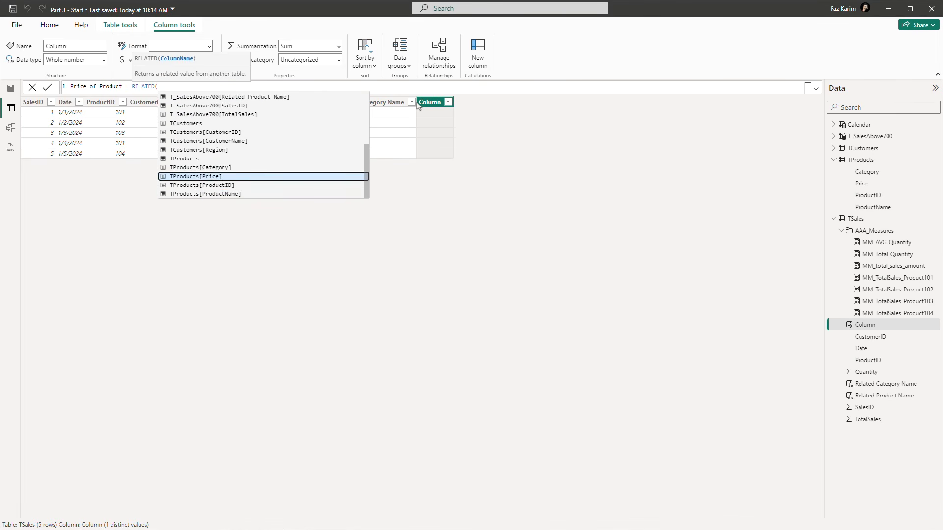
{"action": "key", "text": "Tab"}
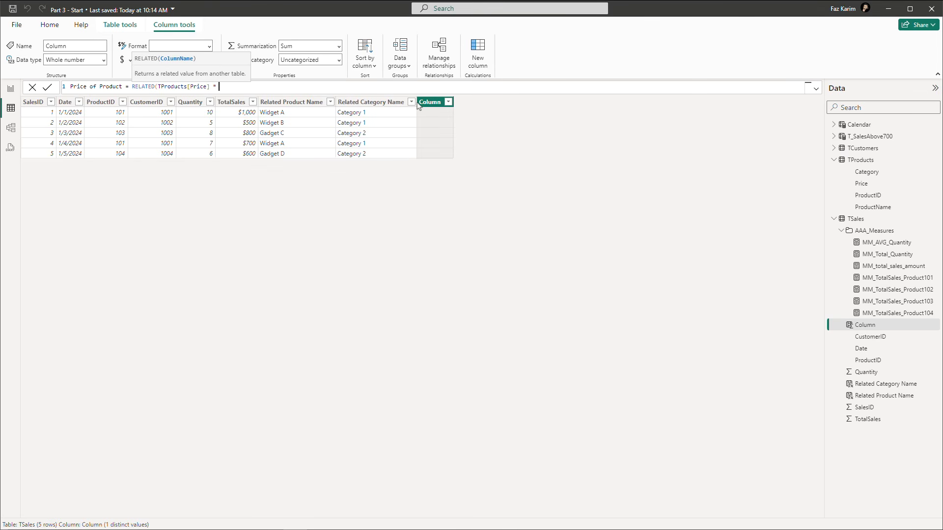
{"action": "type", "text": ")"}
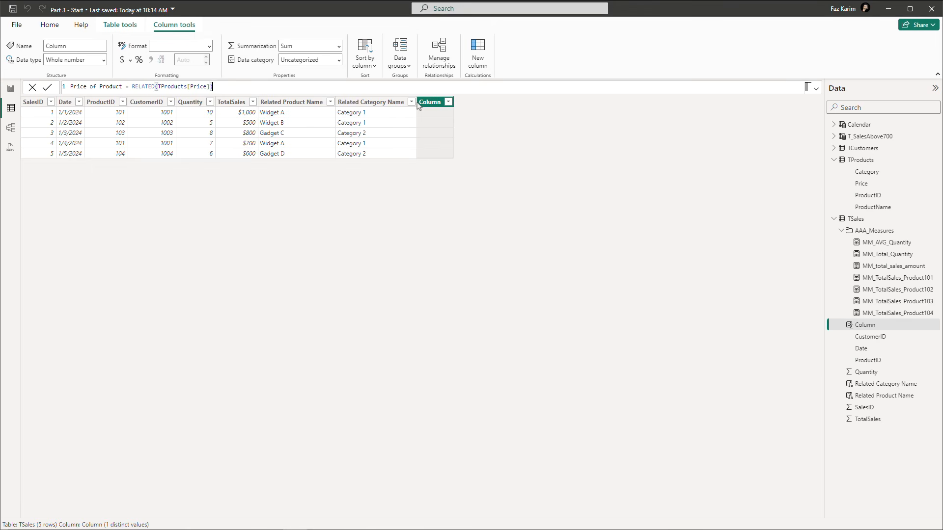
{"action": "key", "text": "Return"}
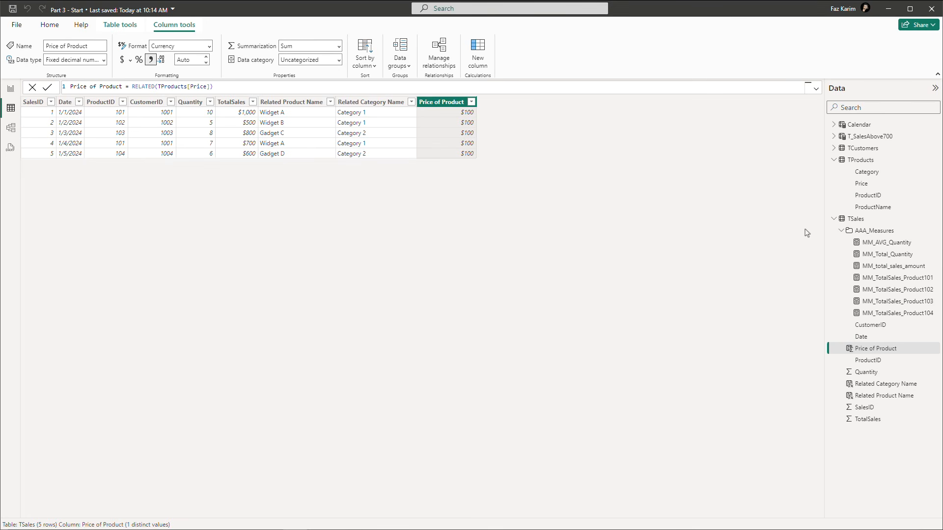
Review the RELATED formulas of the product name, category name and price columns in TSales.
{"action": "left_click", "coordinate": [314, 108]}
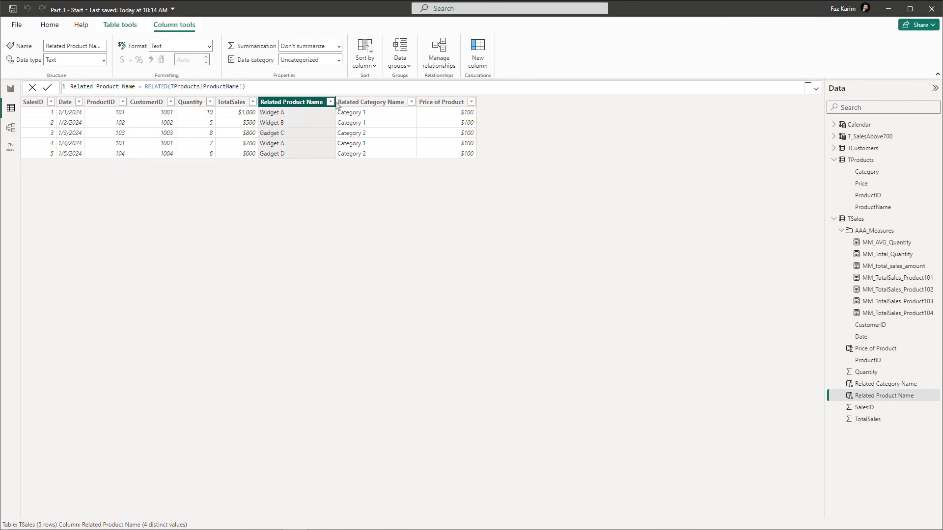
{"action": "left_click", "coordinate": [366, 107]}
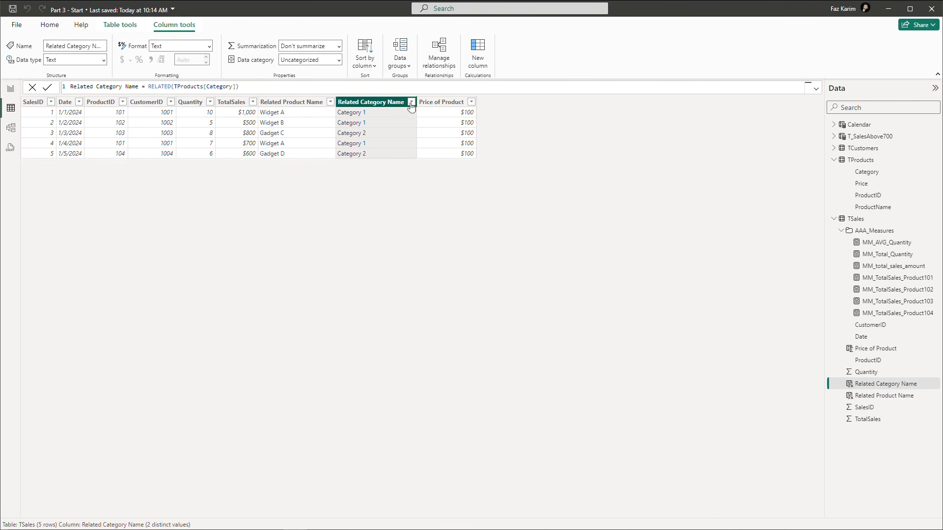
{"action": "left_click", "coordinate": [432, 105]}
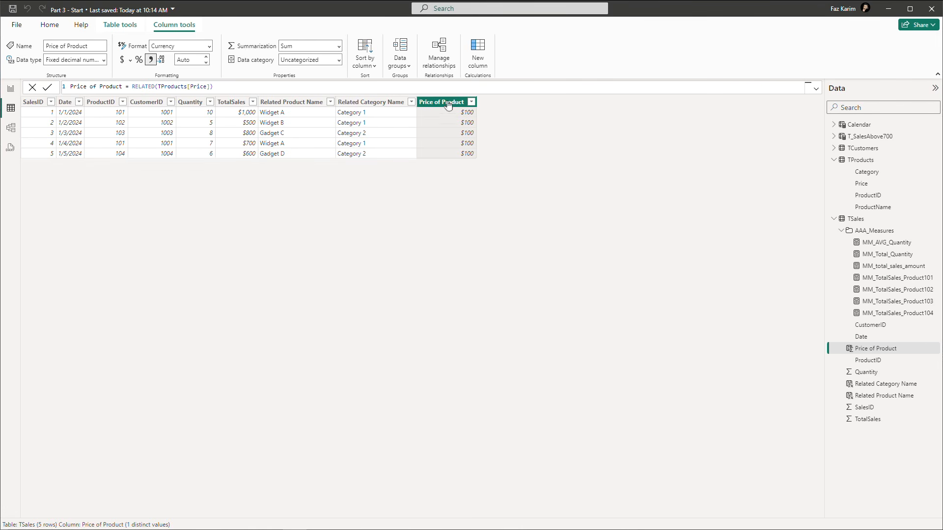
Add a TSales calculated column defined as High Sales Flag = IF(TSales[TotalSales] > 700, "High", "Low").
{"action": "left_click", "coordinate": [485, 68]}
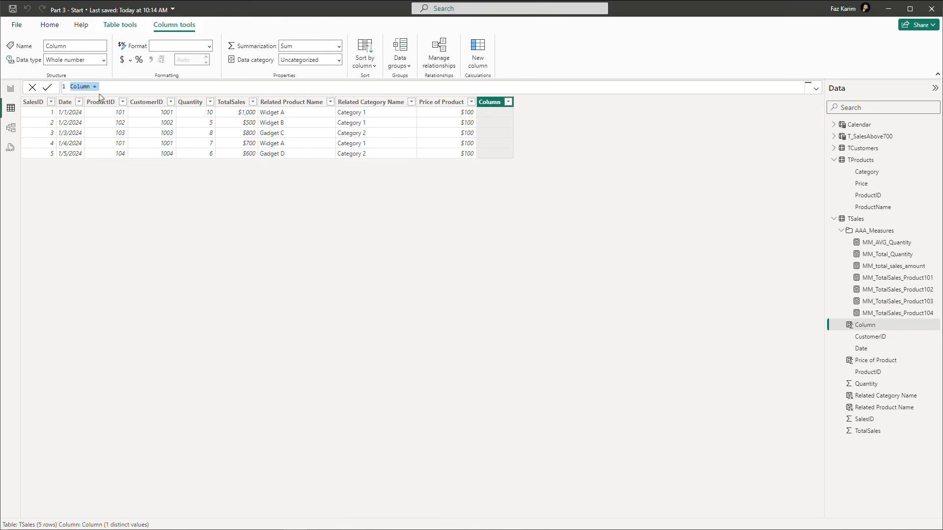
{"action": "type", "text": "High Sales Flag"}
{"action": "type", "text": "= IF("}
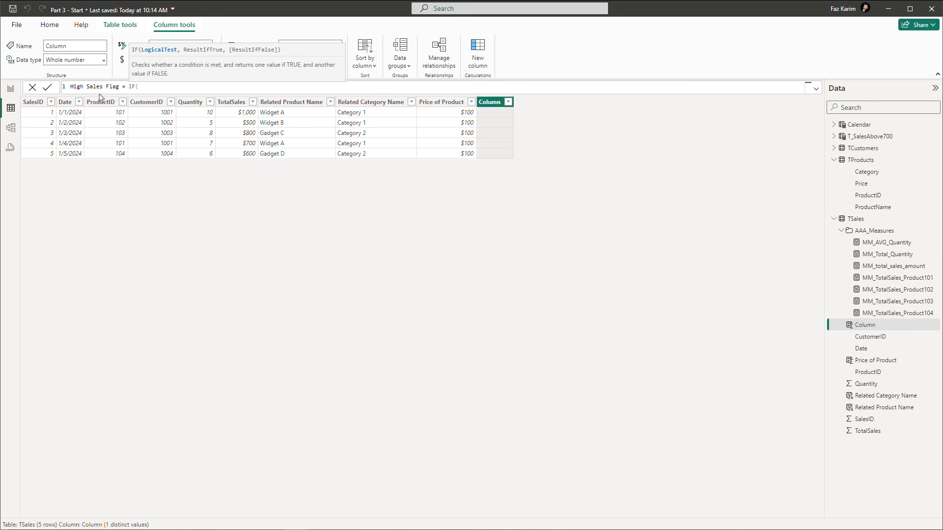
{"action": "type", "text": "t"}
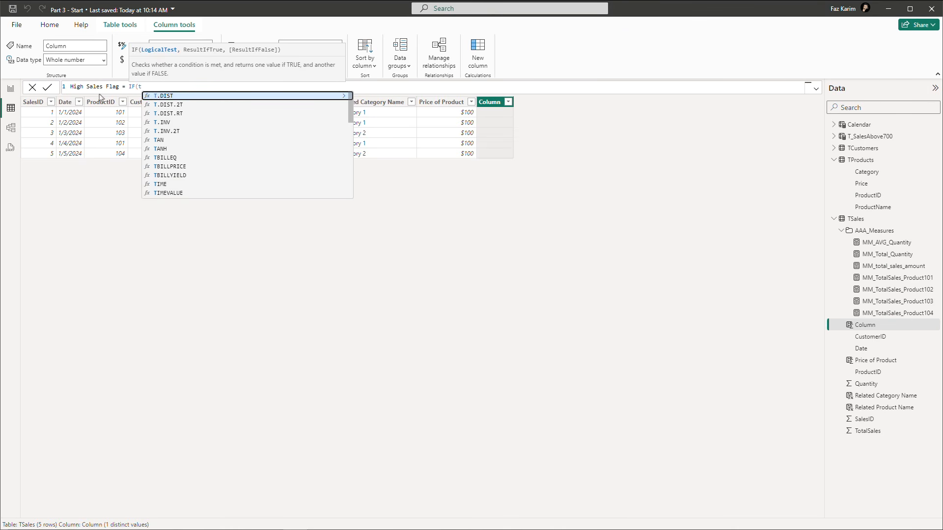
{"action": "type", "text": "sa"}
{"action": "key", "text": "Down"}
{"action": "key", "text": "Down"}
{"action": "key", "text": "Down"}
{"action": "key", "text": "Down"}
{"action": "key", "text": "Down"}
{"action": "key", "text": "Down"}
{"action": "key", "text": "Down"}
{"action": "key", "text": "Down"}
{"action": "key", "text": "Down"}
{"action": "key", "text": "Down"}
{"action": "key", "text": "Down"}
{"action": "key", "text": "Down"}
{"action": "key", "text": "Down"}
{"action": "key", "text": "Down"}
{"action": "key", "text": "Down"}
{"action": "key", "text": "Down"}
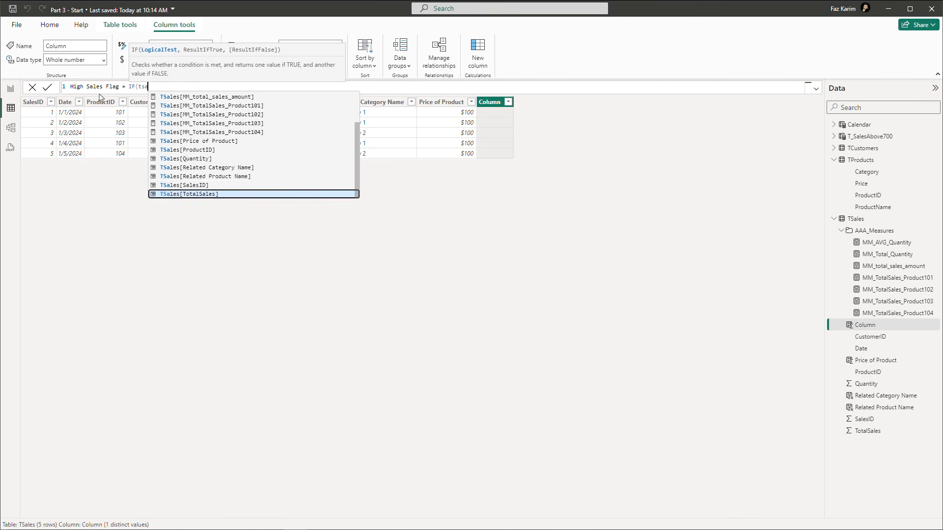
{"action": "key", "text": "Up"}
{"action": "key", "text": "Down"}
{"action": "key", "text": "Tab"}
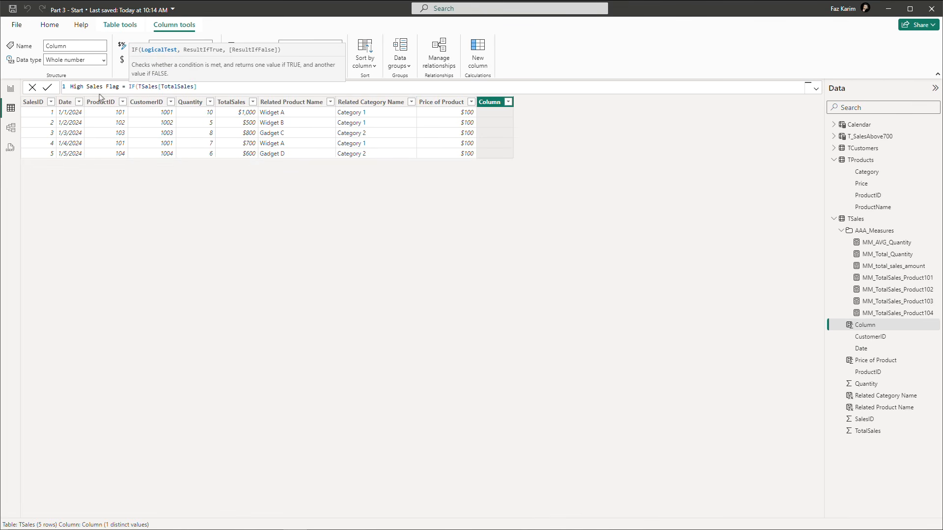
{"action": "type", "text": "> 700, \"High\", Low"}
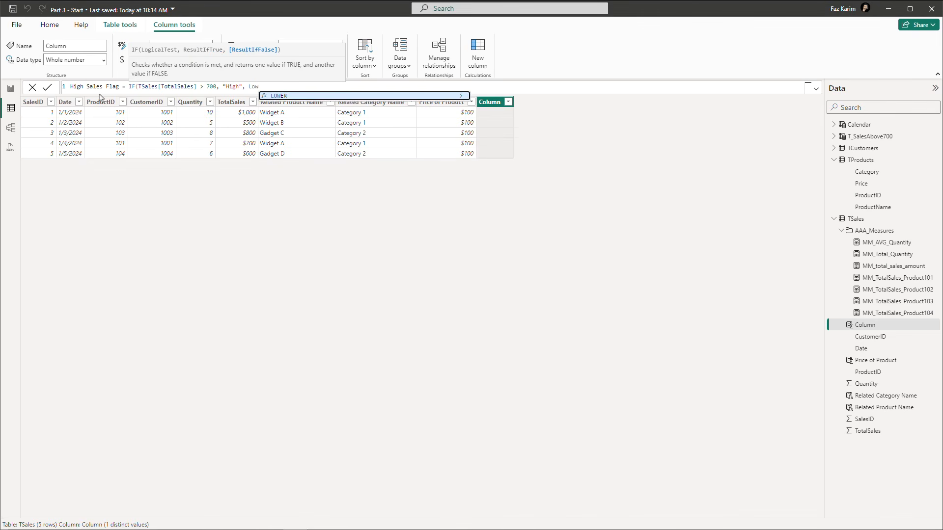
{"action": "key", "text": "BackSpace"}
{"action": "key", "text": "BackSpace"}
{"action": "key", "text": "BackSpace"}
{"action": "type", "text": "\"Low\""}
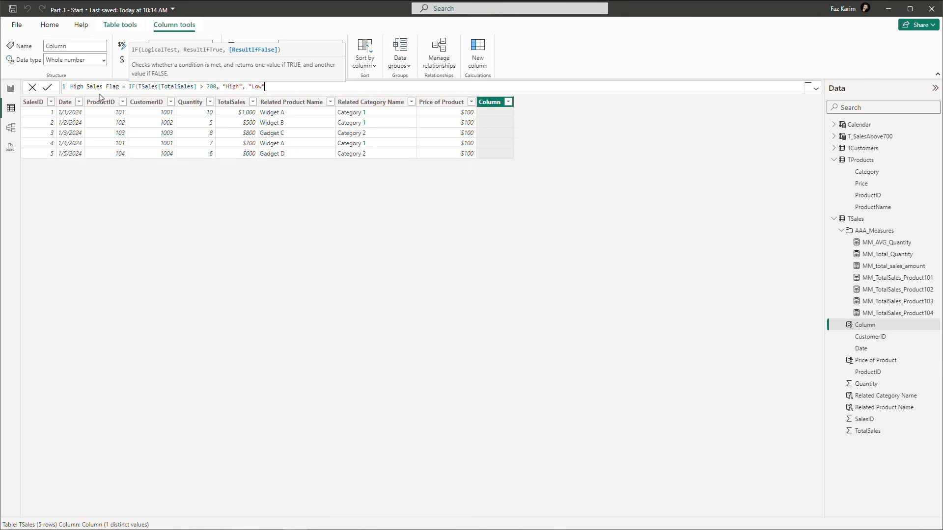
{"action": "type", "text": ")"}
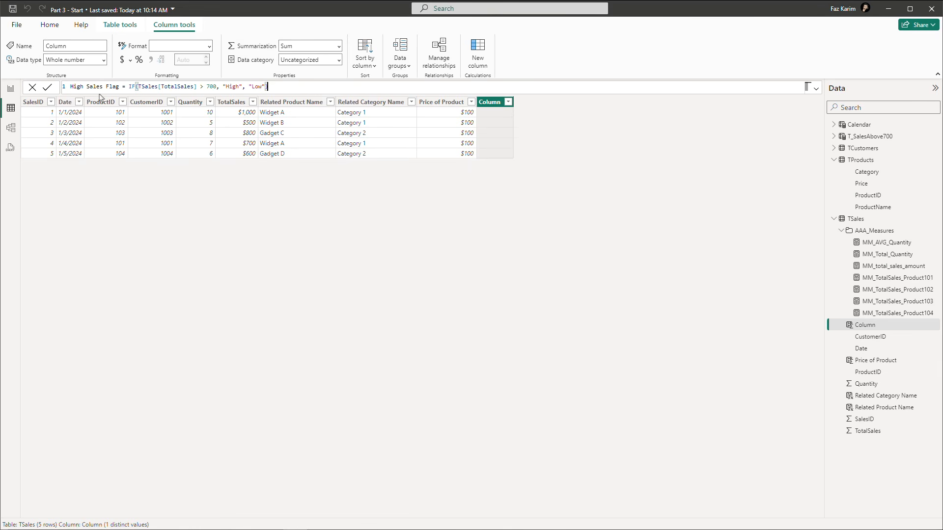
{"action": "key", "text": "Return"}
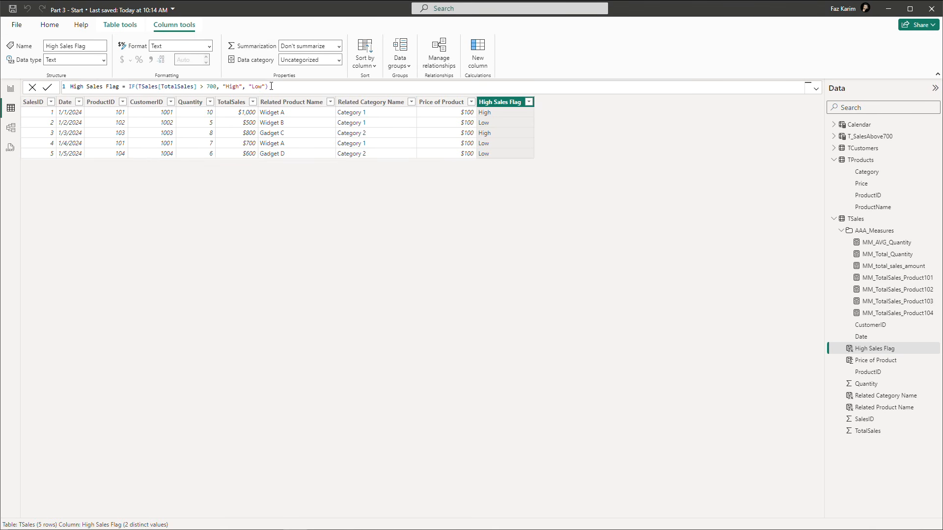
{"action": "left_click_drag", "start_coordinate": [268, 86], "coordinate": [64, 87]}
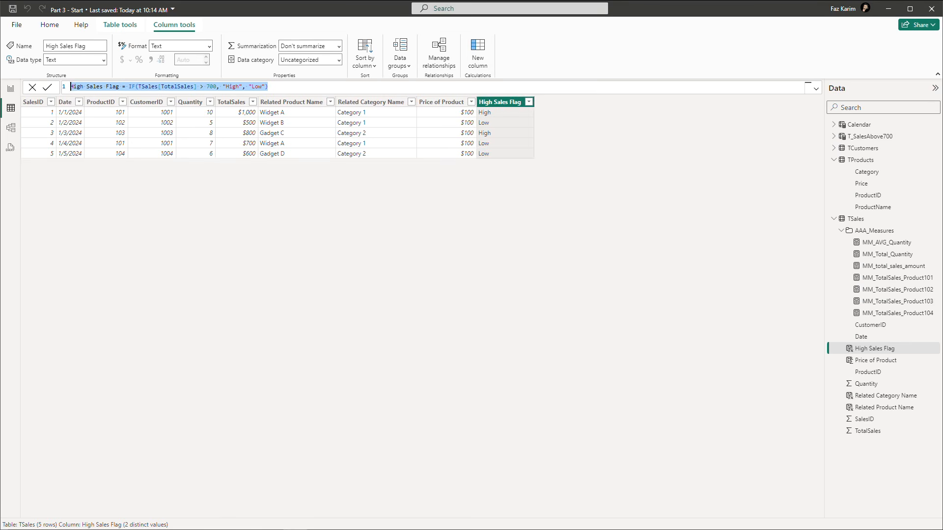
{"action": "type", "text": "tD"}
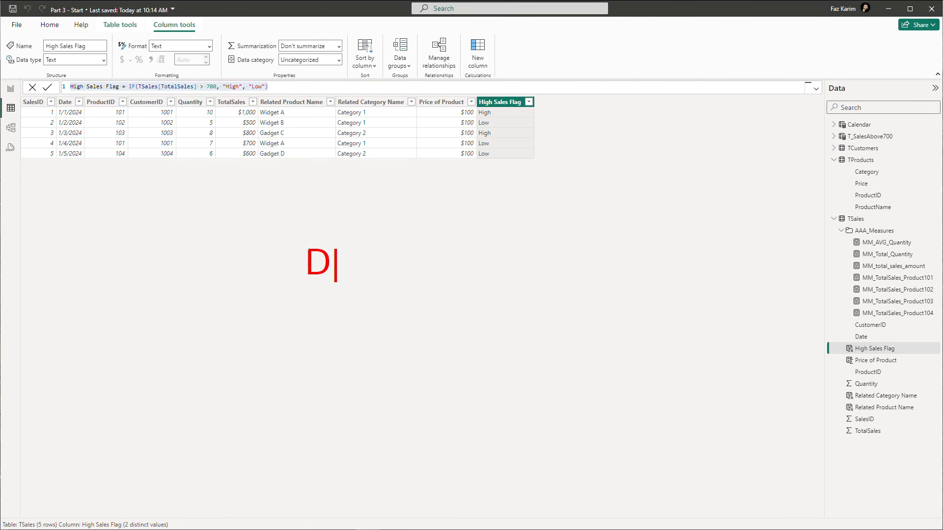
{"action": "type", "text": "ate"}
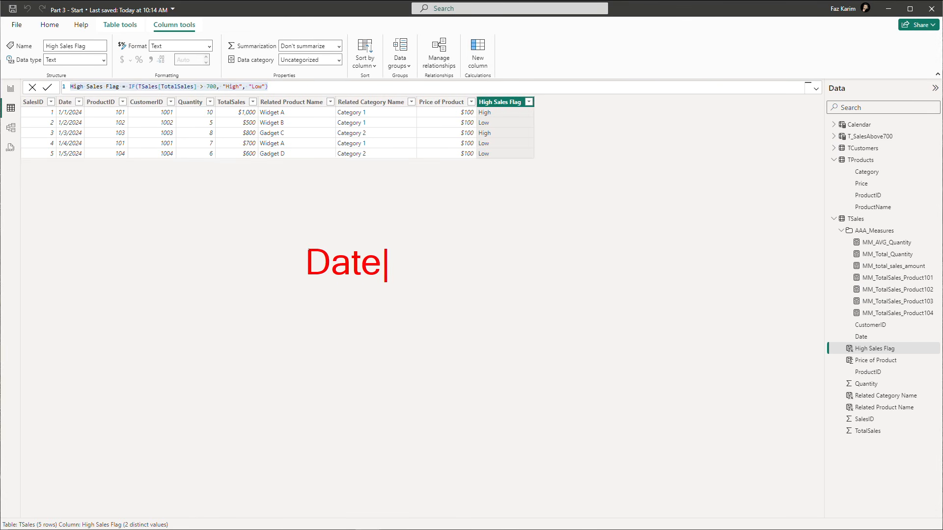
{"action": "type", "text": "ADD"}
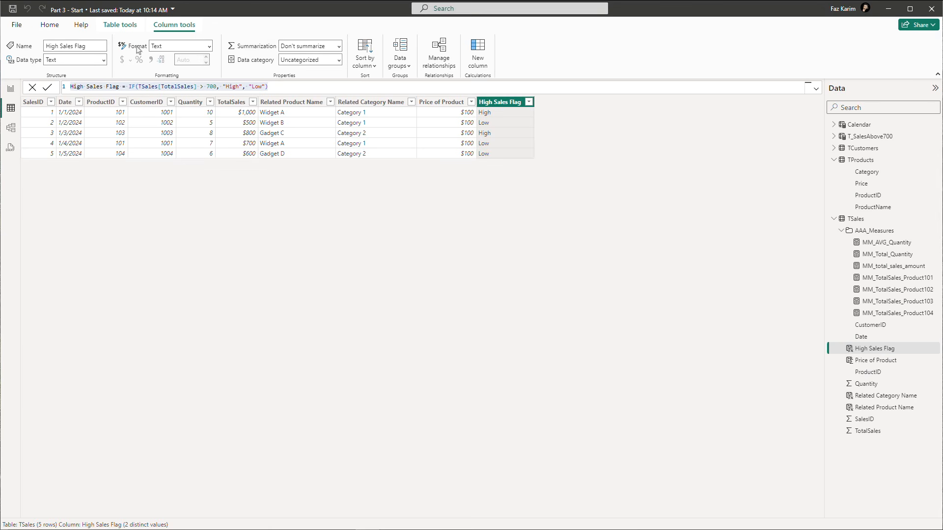
Create a new measure in TSales starting Sales last month = CALCULATE(SUM(TSales[TotalSales].
{"action": "left_click", "coordinate": [50, 24]}
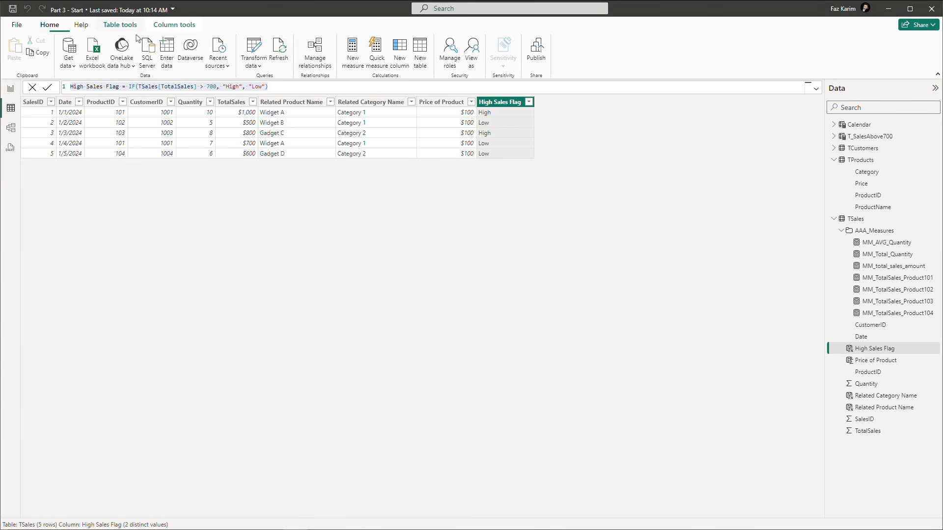
{"action": "left_click", "coordinate": [360, 52]}
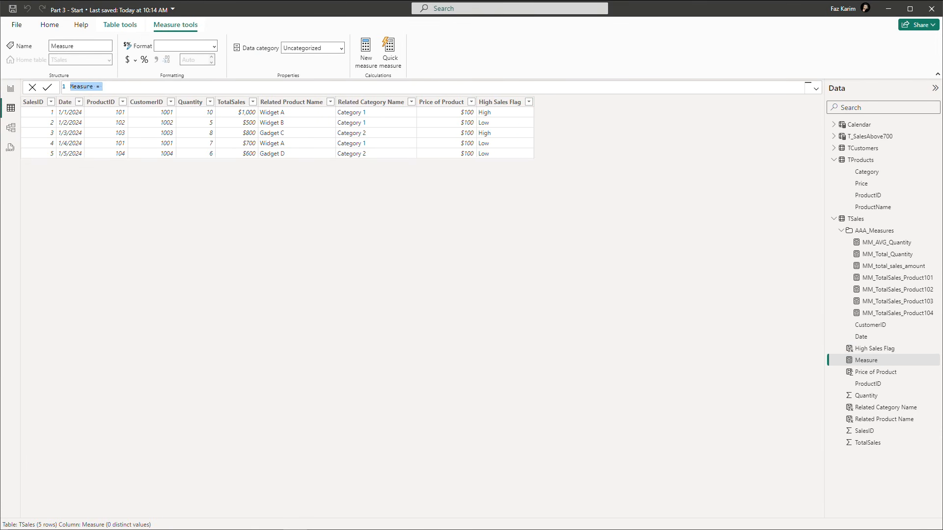
{"action": "left_click", "coordinate": [214, 254]}
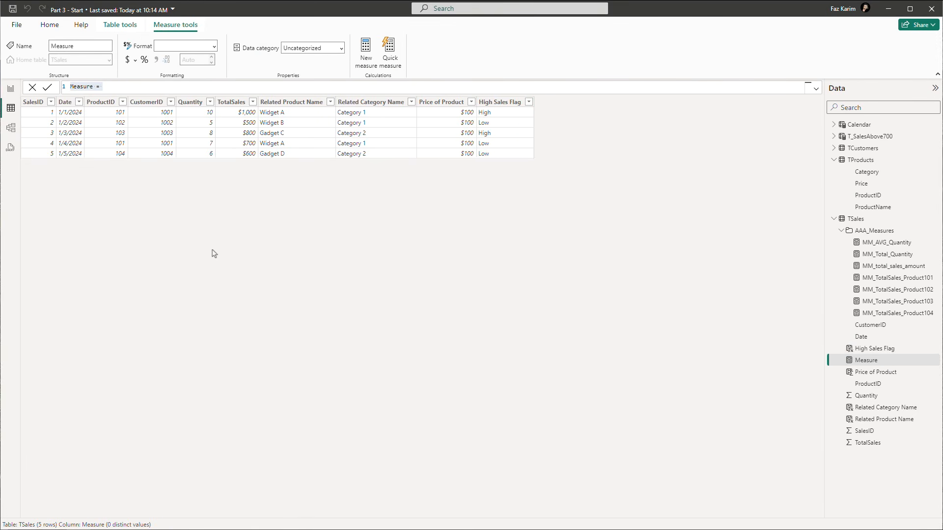
{"action": "left_click", "coordinate": [139, 86]}
{"action": "type", "text": "S"}
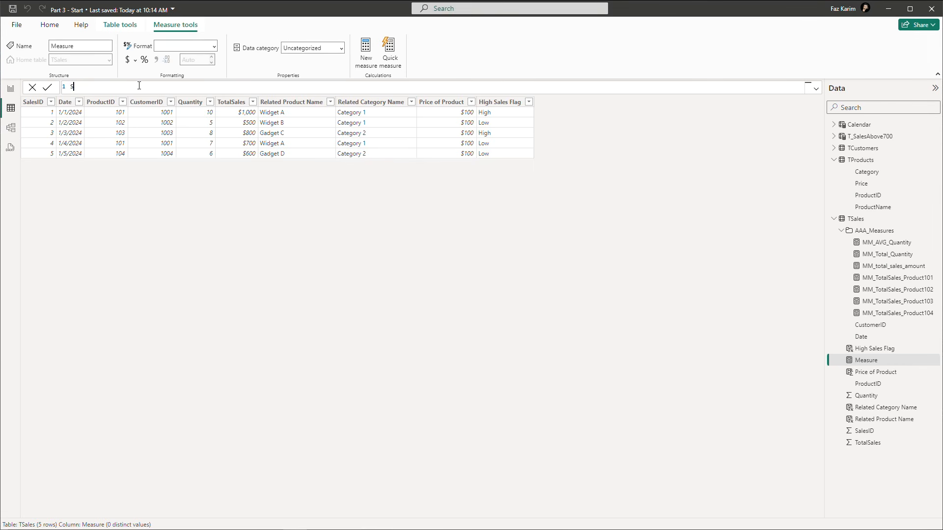
{"action": "type", "text": "ales last month = CALCULATE("}
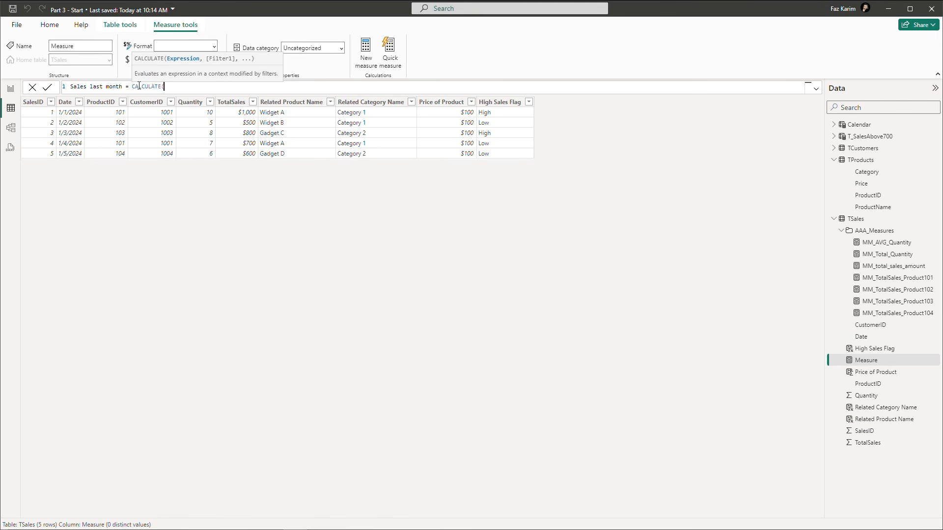
{"action": "type", "text": "SUM("}
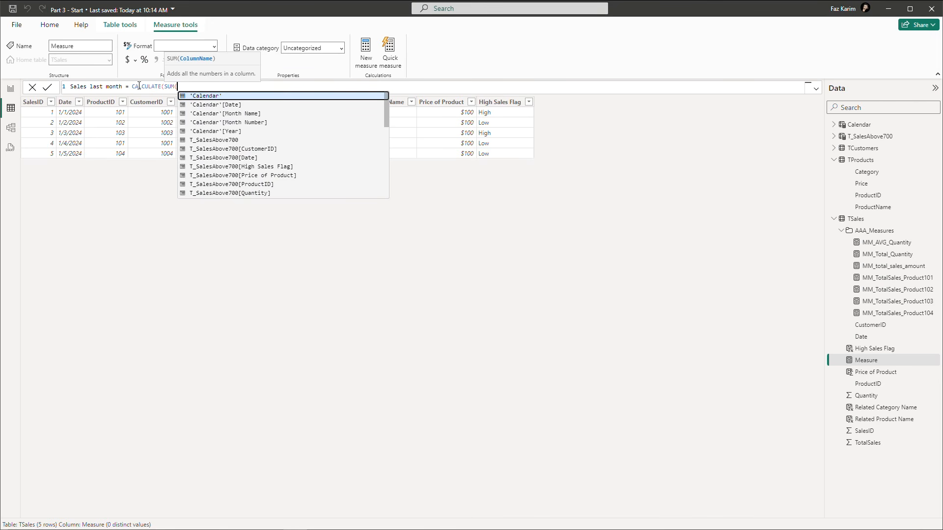
{"action": "type", "text": "ts"}
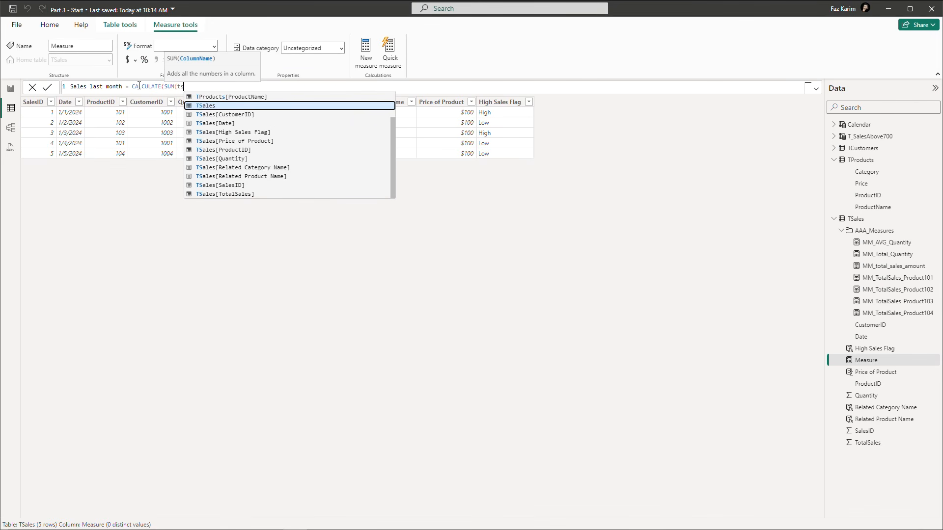
{"action": "key", "text": "Down"}
{"action": "key", "text": "Down"}
{"action": "key", "text": "Down"}
{"action": "key", "text": "Down"}
{"action": "key", "text": "Down"}
{"action": "key", "text": "Down"}
{"action": "key", "text": "Down"}
{"action": "key", "text": "Down"}
{"action": "key", "text": "Down"}
{"action": "key", "text": "Down"}
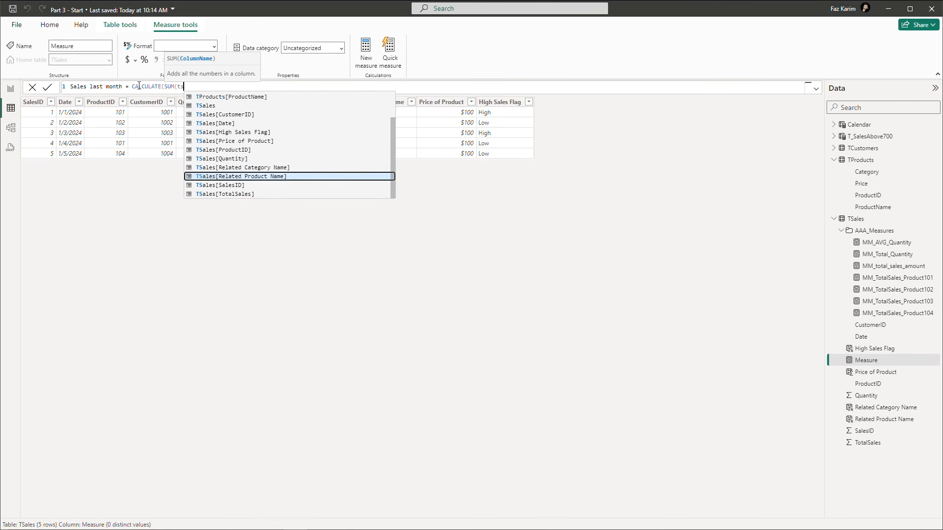
{"action": "key", "text": "Tab"}
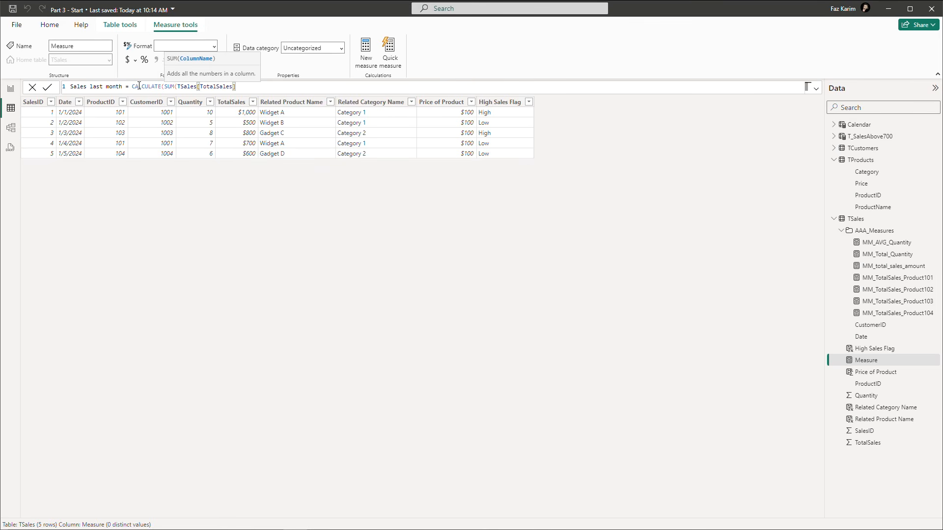
Add DATEADD over TSales[Date] as the filter argument in the Sales last month formula.
{"action": "type", "text": "), da"}
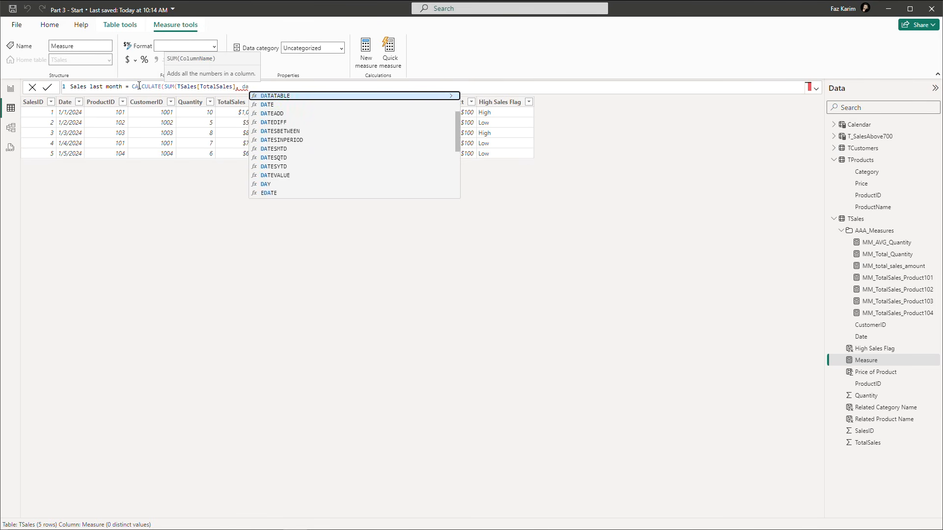
{"action": "key", "text": "Down"}
{"action": "key", "text": "Down"}
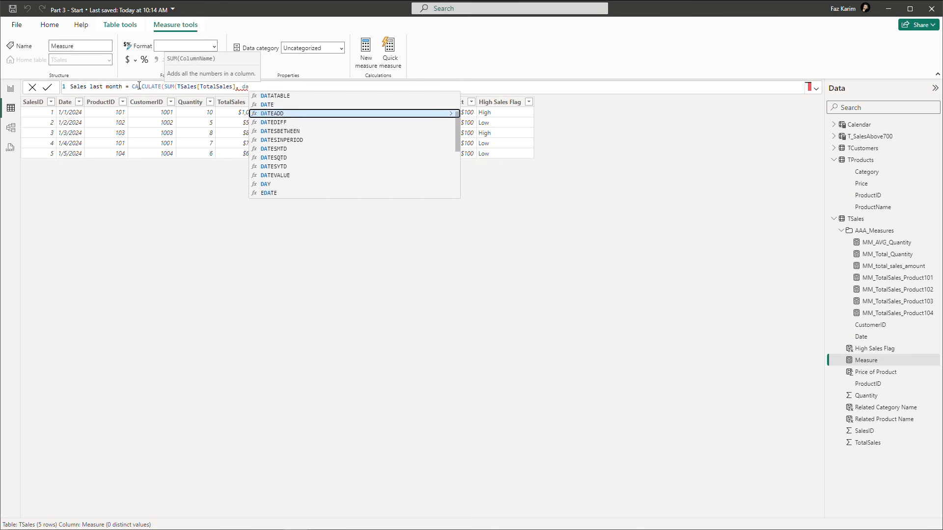
{"action": "key", "text": "Tab"}
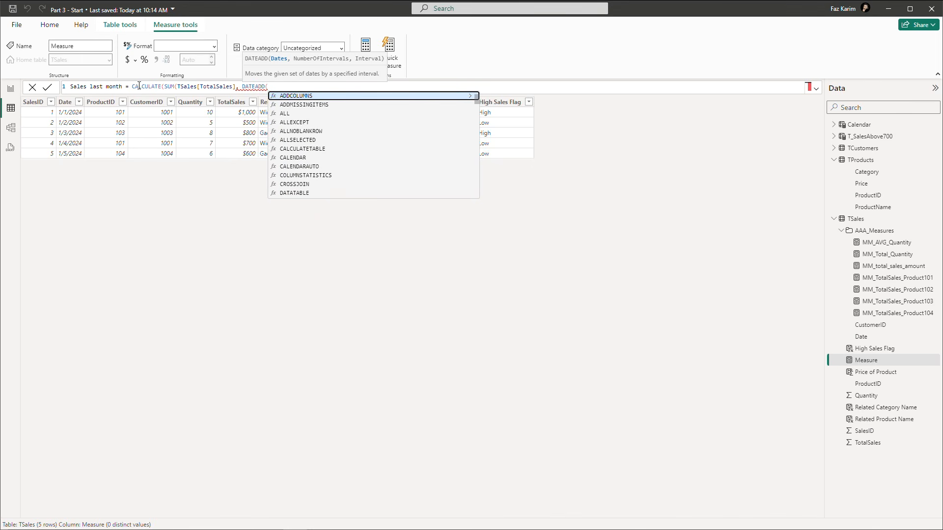
{"action": "type", "text": "sale"}
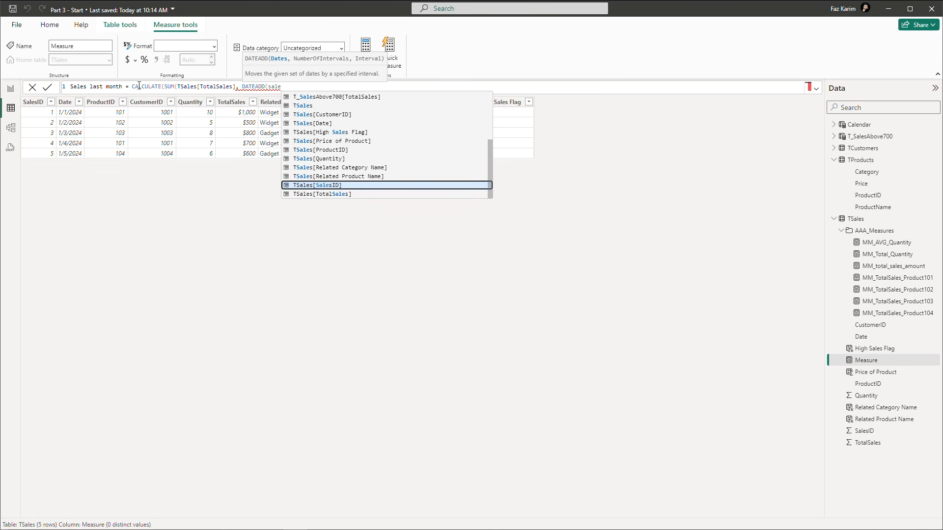
{"action": "key", "text": "Up"}
{"action": "key", "text": "Down"}
{"action": "key", "text": "Down"}
{"action": "key", "text": "Down"}
{"action": "key", "text": "Down"}
{"action": "key", "text": "Down"}
{"action": "key", "text": "Down"}
{"action": "key", "text": "Down"}
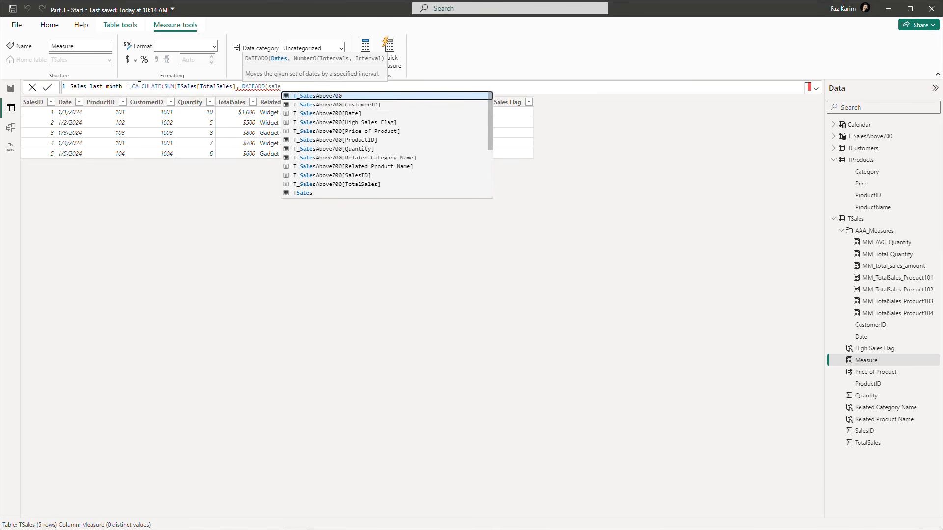
{"action": "key", "text": "Down"}
{"action": "key", "text": "Down"}
{"action": "key", "text": "Down"}
{"action": "key", "text": "Down"}
{"action": "key", "text": "Down"}
{"action": "key", "text": "Down"}
{"action": "key", "text": "Down"}
{"action": "key", "text": "Down"}
{"action": "key", "text": "Down"}
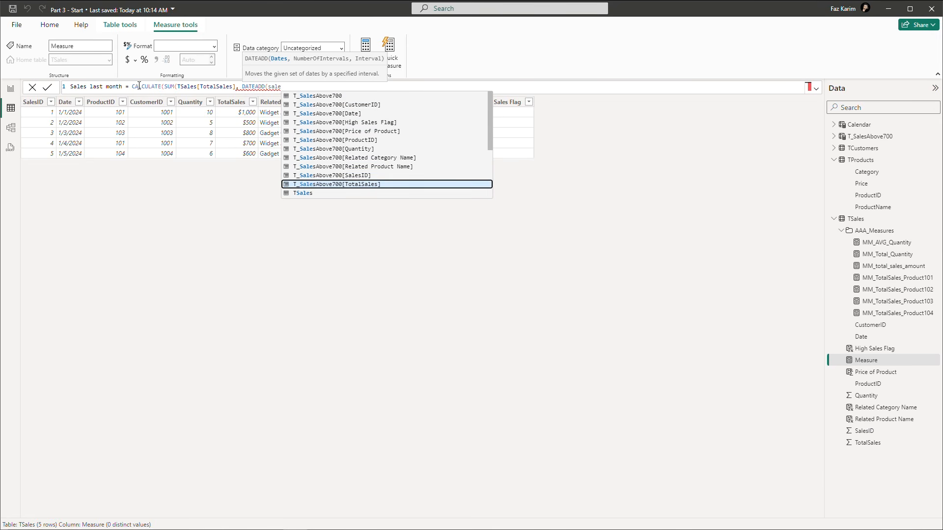
{"action": "key", "text": "Tab"}
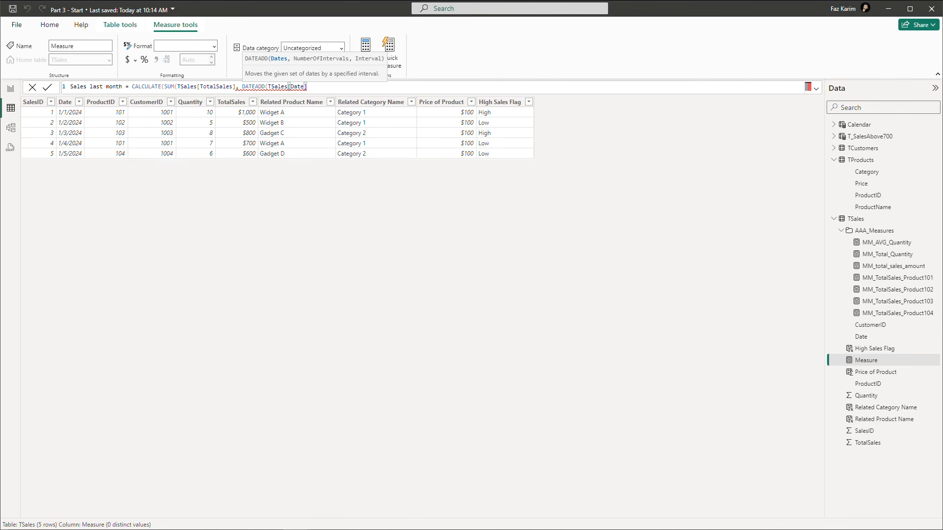
Complete and commit the measure as Sales last month = CALCULATE(SUM(TSales[TotalSales]), DATEADD(TSales[Date], -1, MONTH)).
{"action": "left_click", "coordinate": [316, 85]}
{"action": "left_click", "coordinate": [234, 86]}
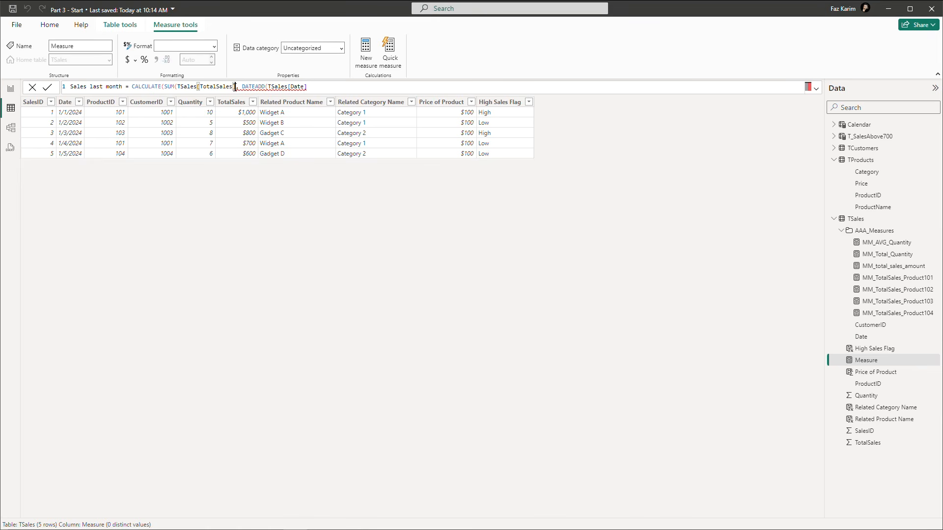
{"action": "type", "text": ")"}
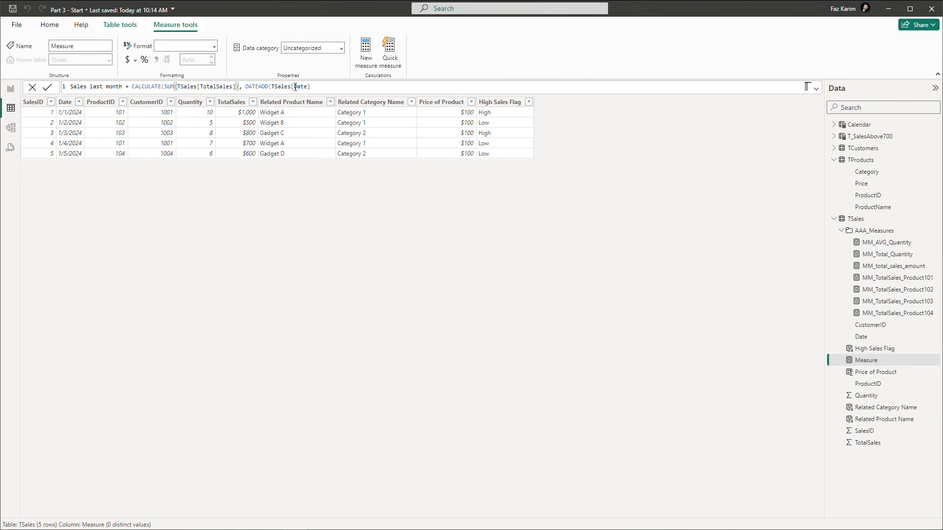
{"action": "left_click", "coordinate": [309, 87]}
{"action": "type", "text": ", -1"}
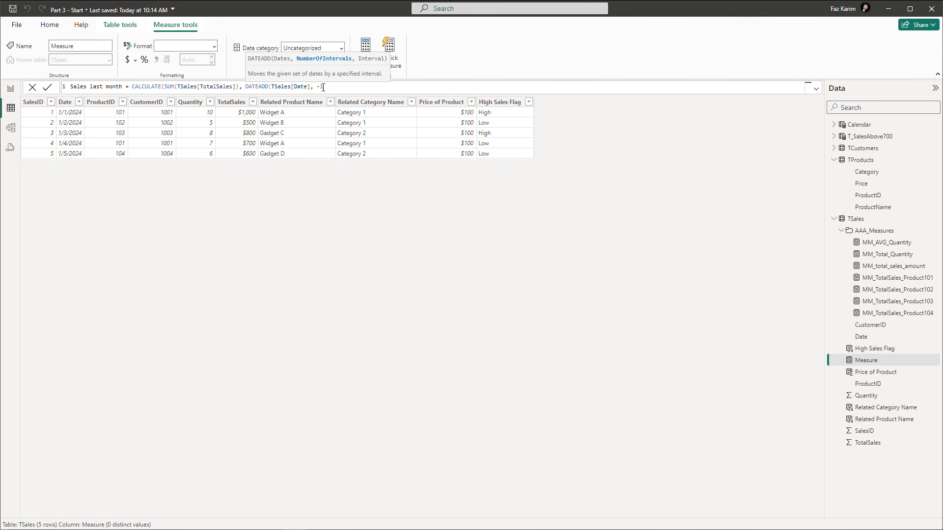
{"action": "type", "text": ", MONTH"}
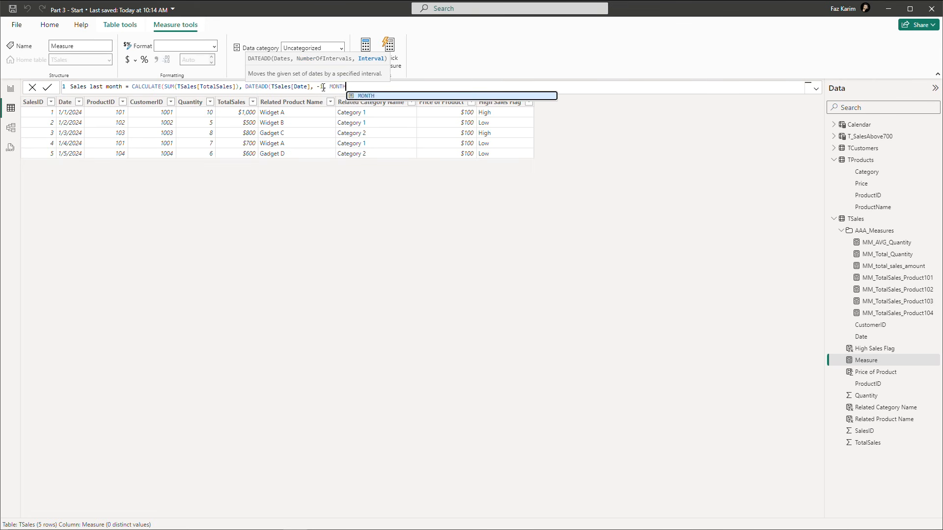
{"action": "type", "text": ")"}
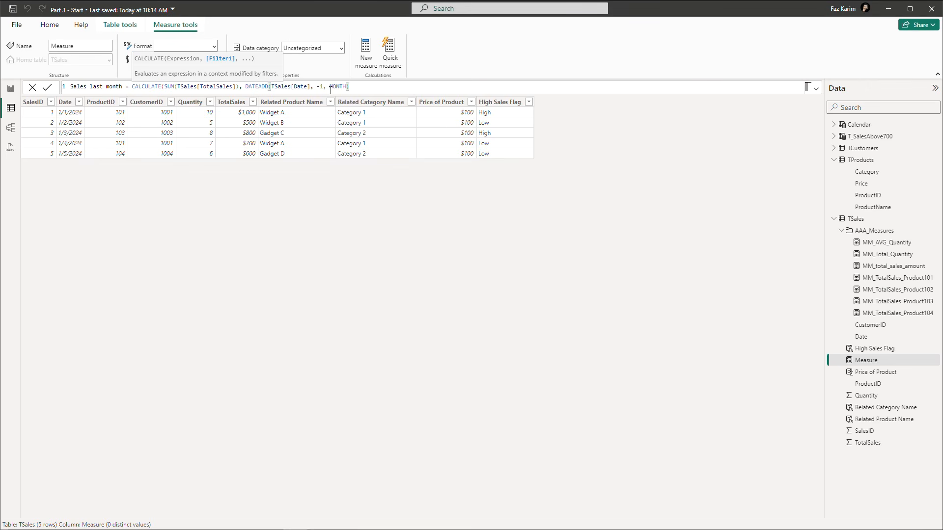
{"action": "left_click_drag", "start_coordinate": [347, 88], "coordinate": [248, 87]}
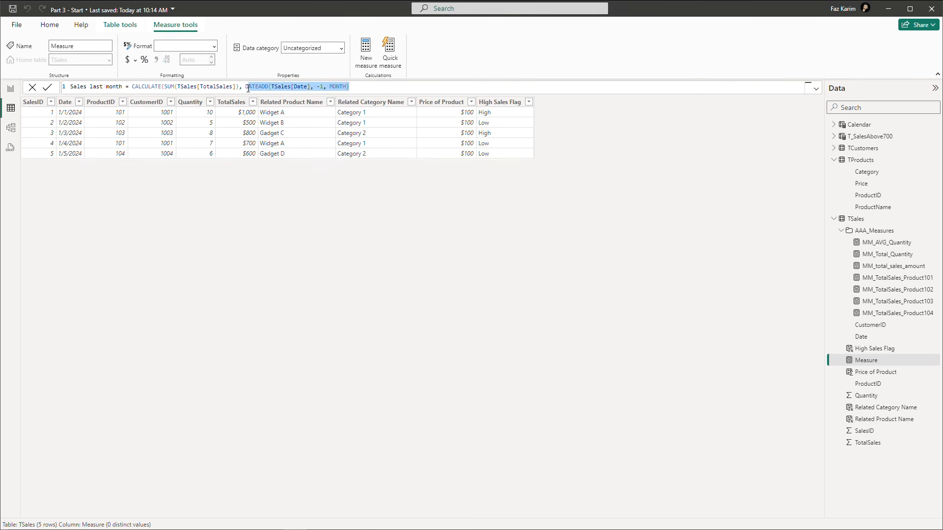
{"action": "left_click", "coordinate": [374, 86]}
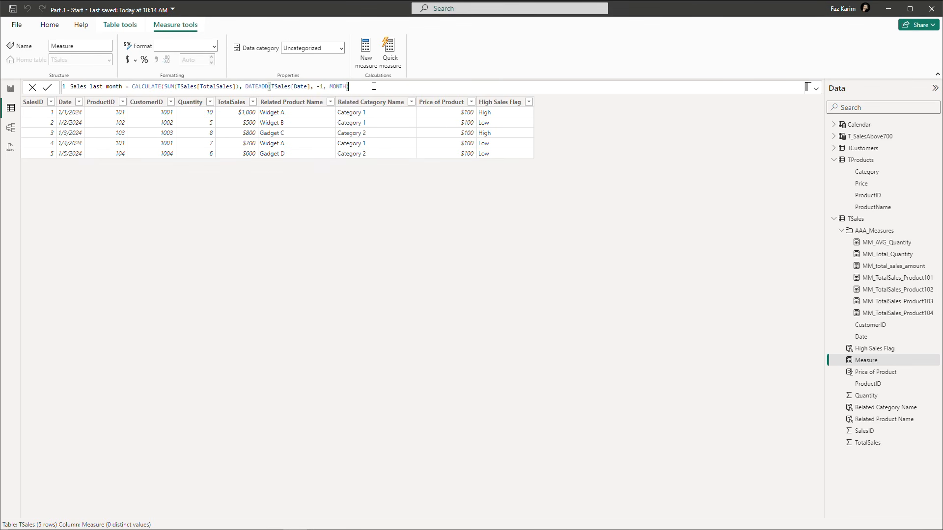
{"action": "type", "text": ")"}
{"action": "key", "text": "Return"}
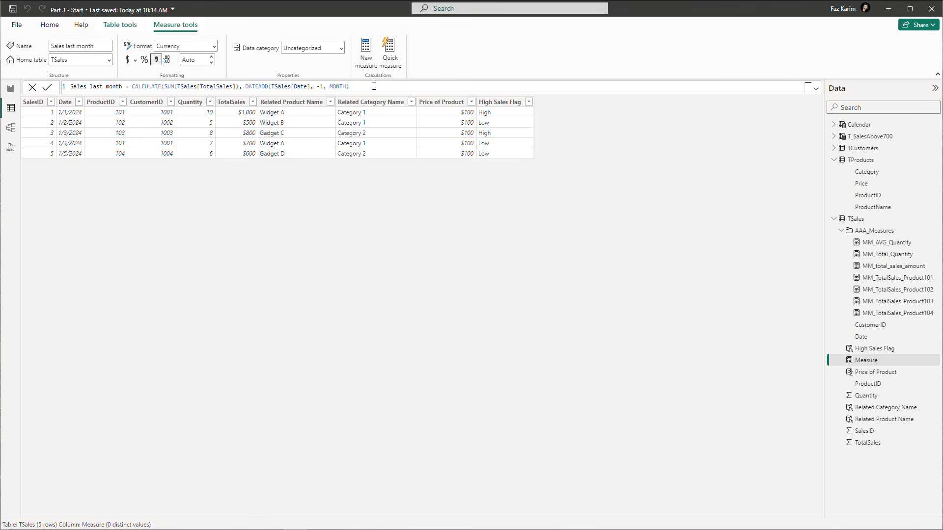
Rename the Sales last month measure to MM_Sales last month within its formula.
{"action": "left_click", "coordinate": [71, 87]}
{"action": "type", "text": "MM_"}
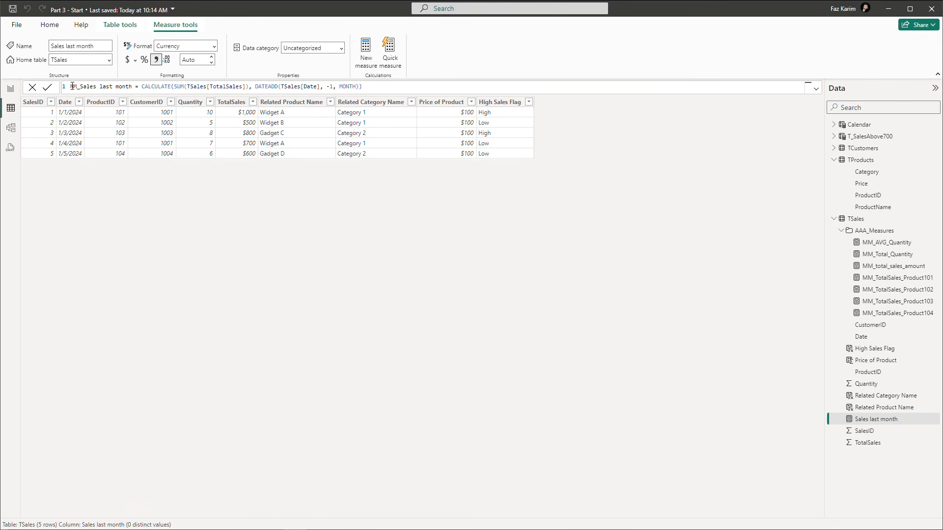
{"action": "key", "text": "Return"}
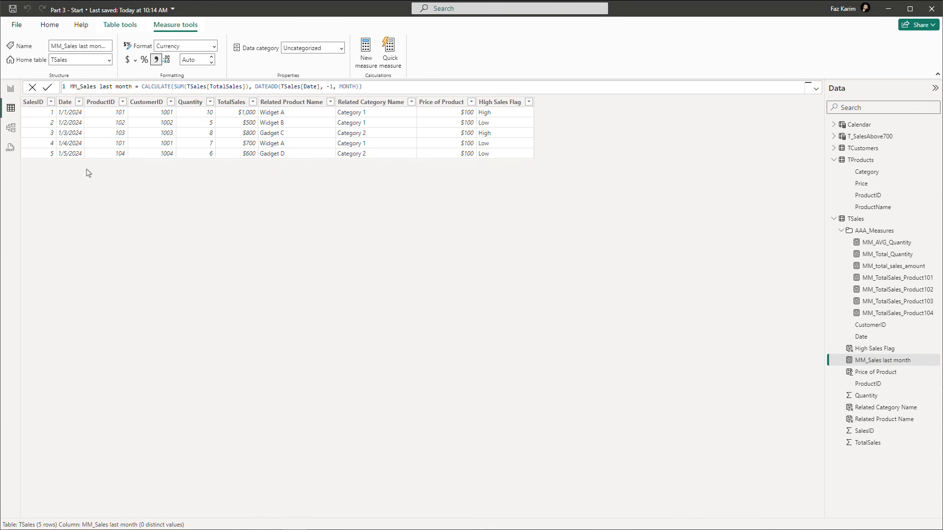
Assign the MM_Sales last month measure to the display folder AAA_measures in the model view.
{"action": "left_click", "coordinate": [10, 131]}
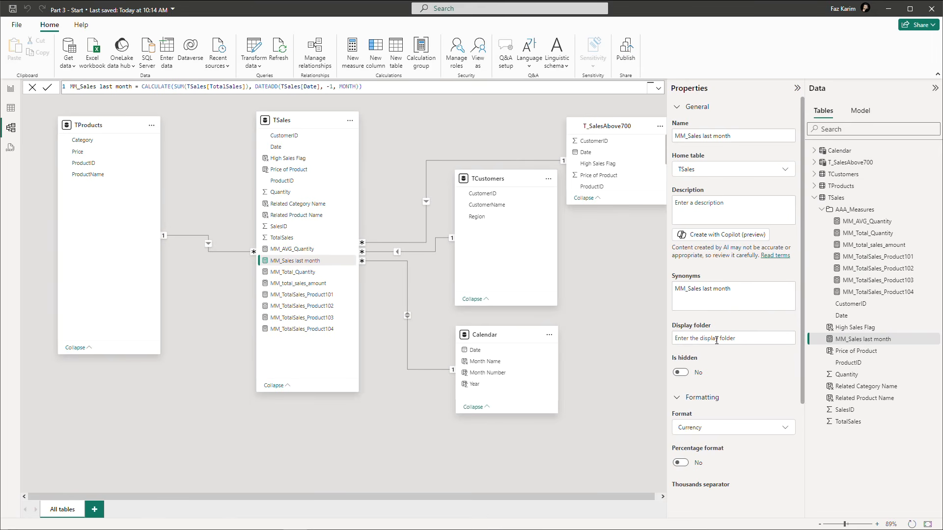
{"action": "left_click", "coordinate": [716, 339]}
{"action": "type", "text": "A"}
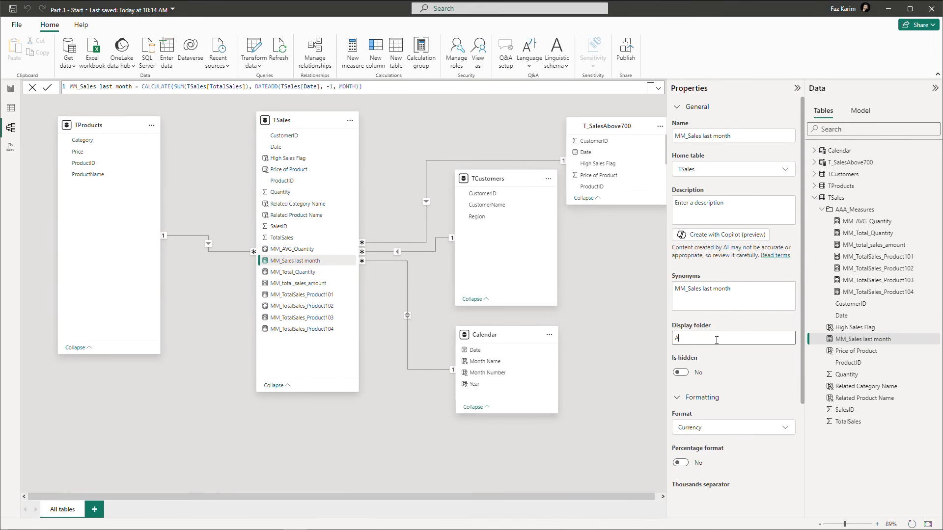
{"action": "type", "text": "AA_measures"}
{"action": "key", "text": "Return"}
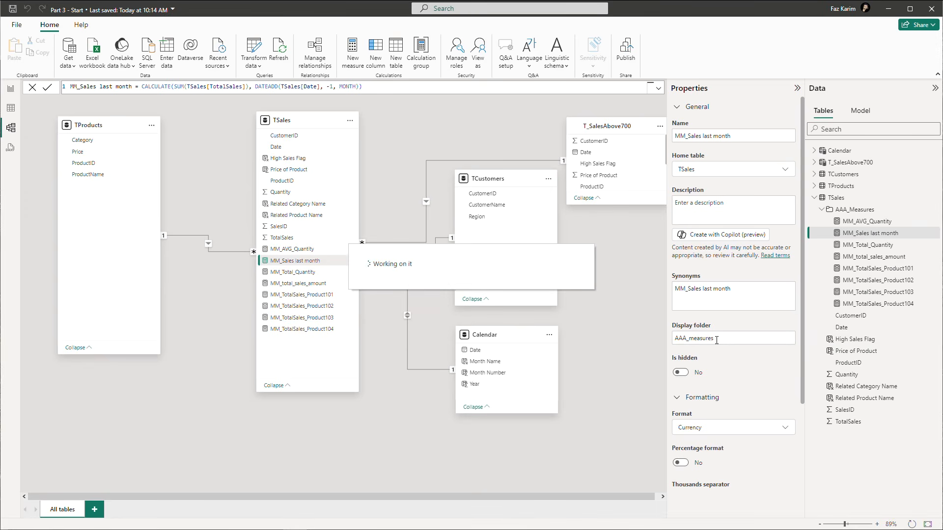
Add a small card showing MM_Sales last month on Page 1, beside the MM_TotalSales_Product104 card.
{"action": "left_click", "coordinate": [11, 88]}
{"action": "left_click", "coordinate": [88, 341]}
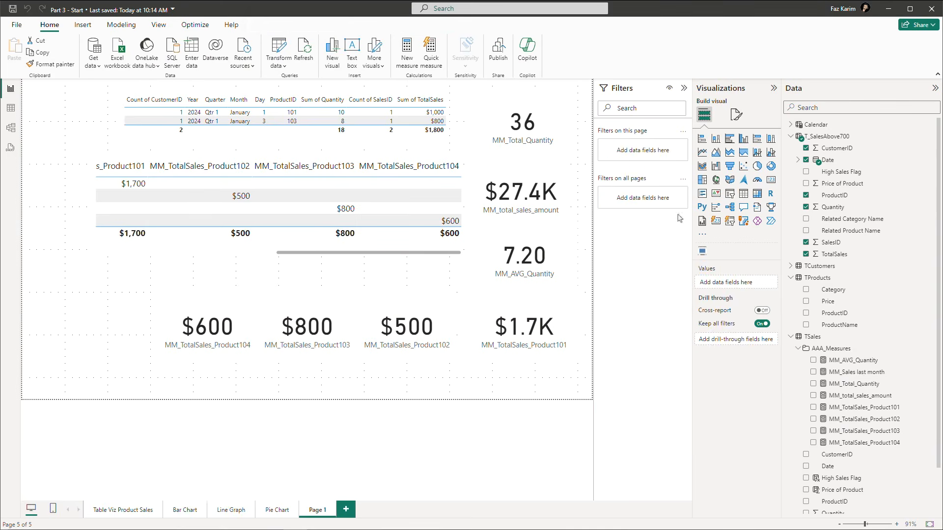
{"action": "left_click", "coordinate": [770, 183]}
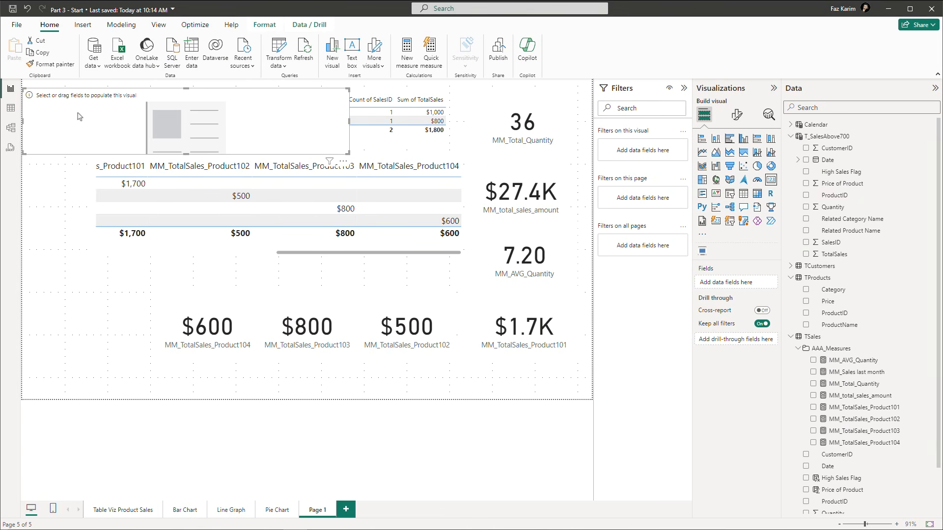
{"action": "left_click_drag", "start_coordinate": [349, 289], "coordinate": [138, 322]}
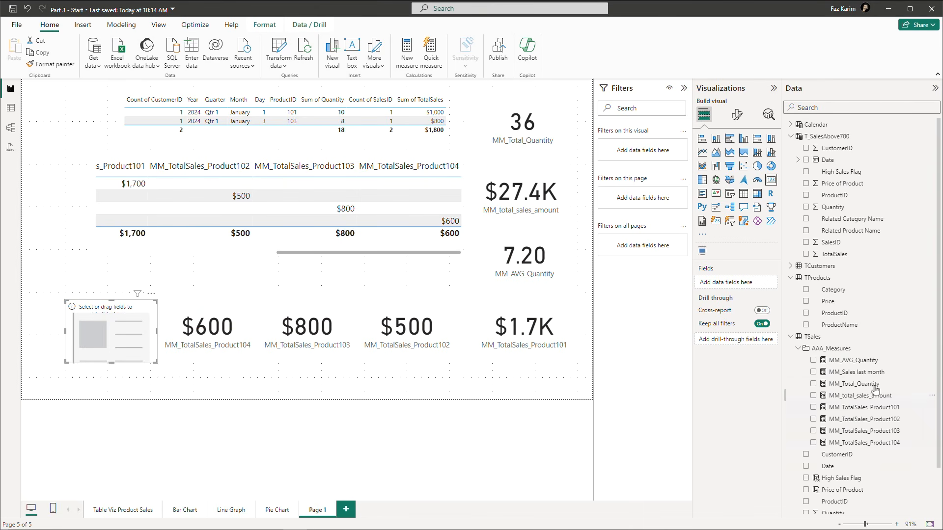
{"action": "left_click_drag", "start_coordinate": [867, 373], "coordinate": [732, 283]}
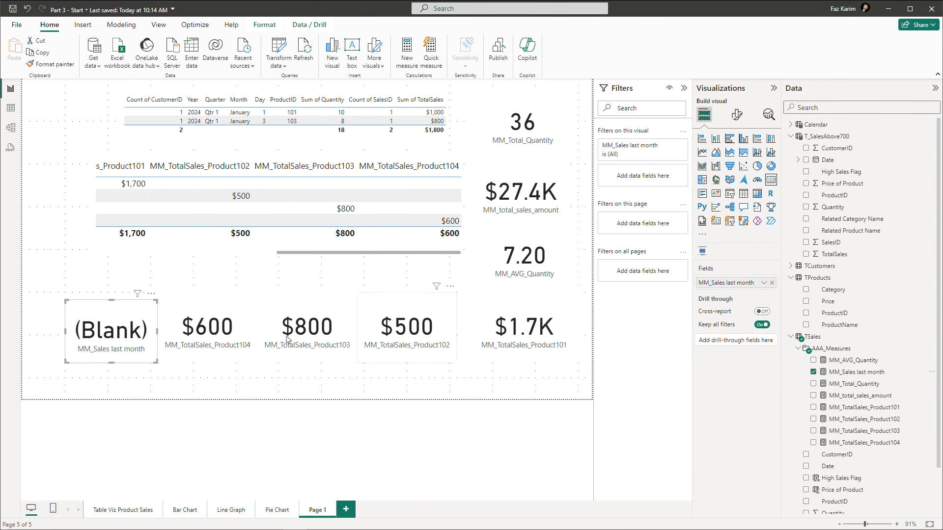
{"action": "left_click_drag", "start_coordinate": [68, 336], "coordinate": [59, 334]}
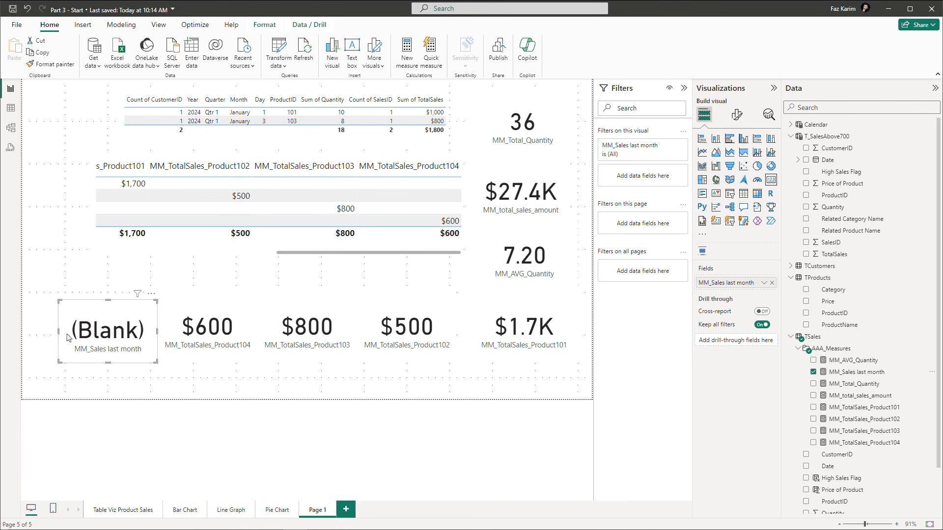
{"action": "left_click", "coordinate": [206, 385]}
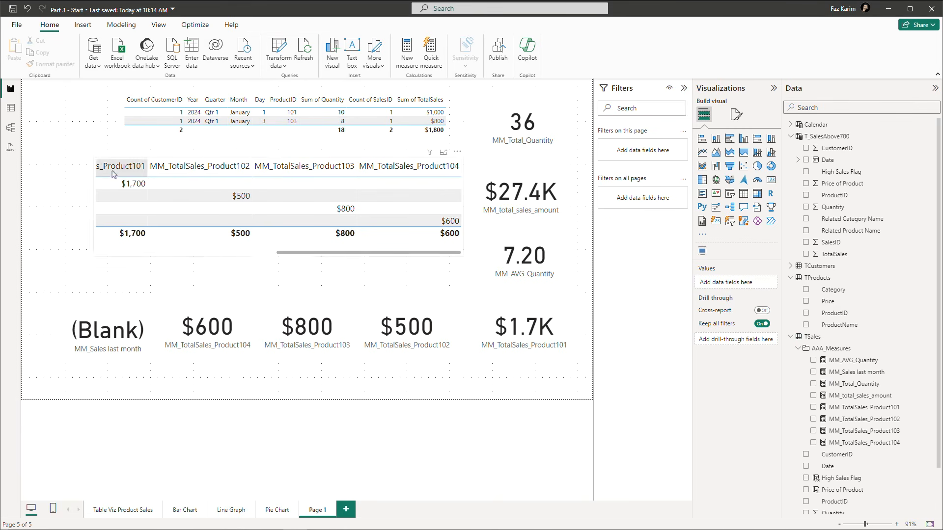
Review the full formula of the MM_Sales last month measure in the table view.
{"action": "left_click", "coordinate": [10, 113]}
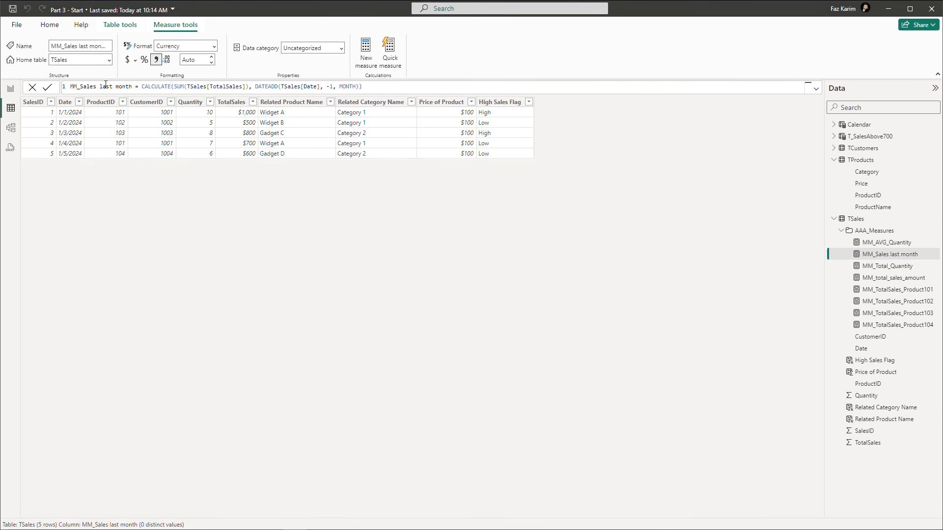
{"action": "left_click_drag", "start_coordinate": [75, 87], "coordinate": [383, 88]}
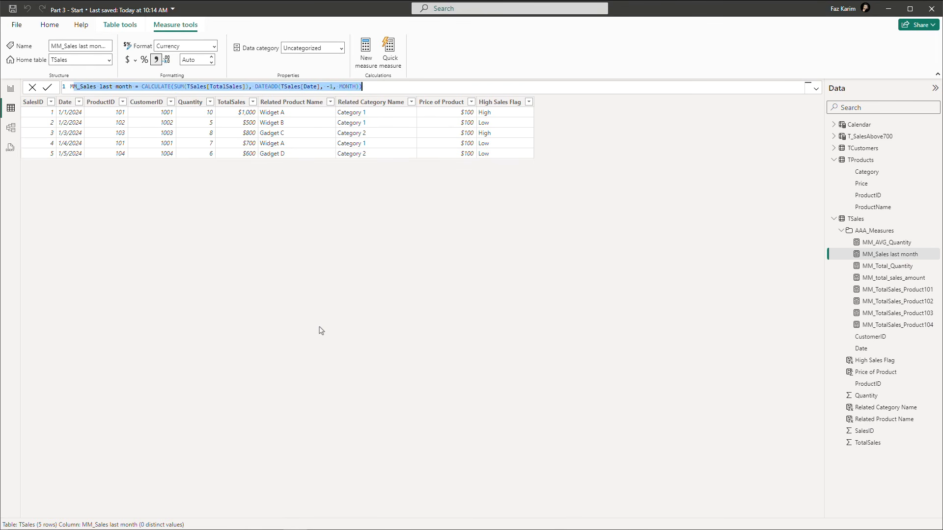
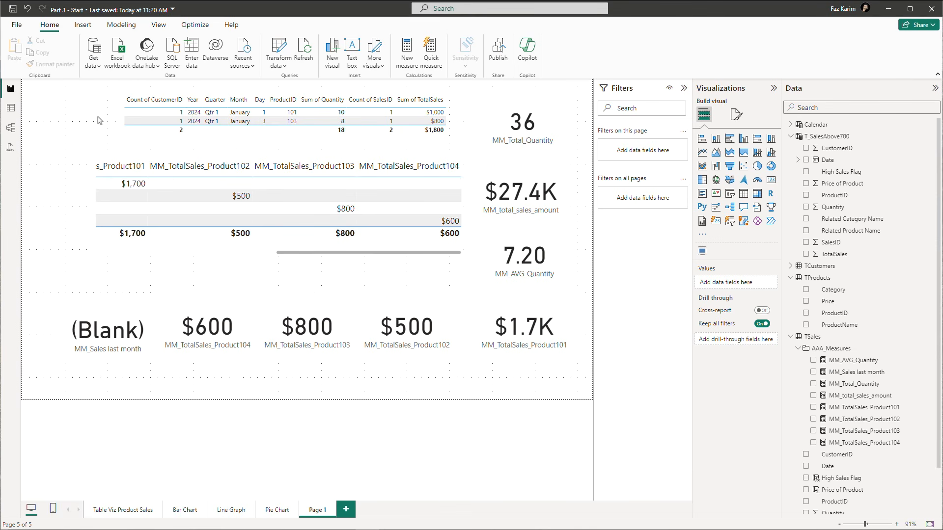
{"action": "left_click_drag", "start_coordinate": [36, 19], "coordinate": [61, 32]}
{"action": "left_click_drag", "start_coordinate": [483, 30], "coordinate": [512, 73]}
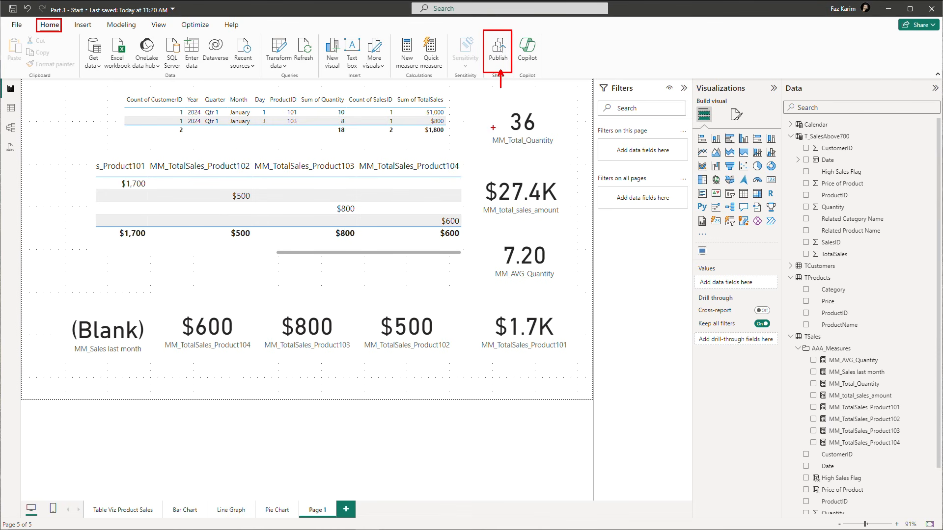
{"action": "key", "text": "Escape"}
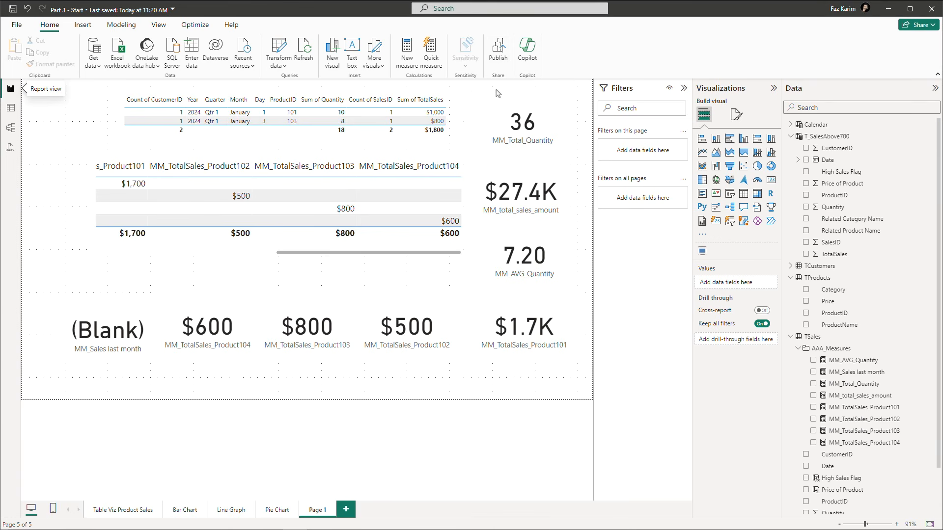
Publish the Part 3 - Start report to My workspace.
{"action": "left_click", "coordinate": [498, 63]}
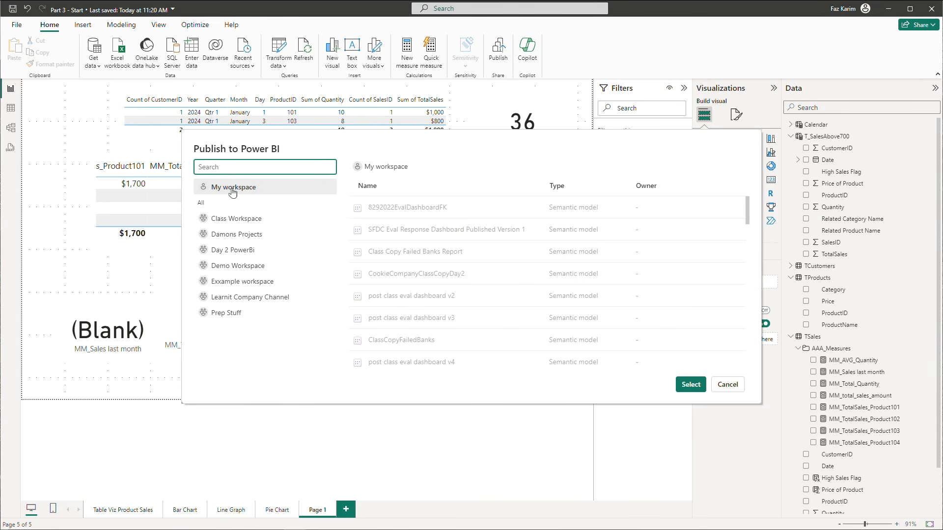
{"action": "left_click", "coordinate": [233, 192]}
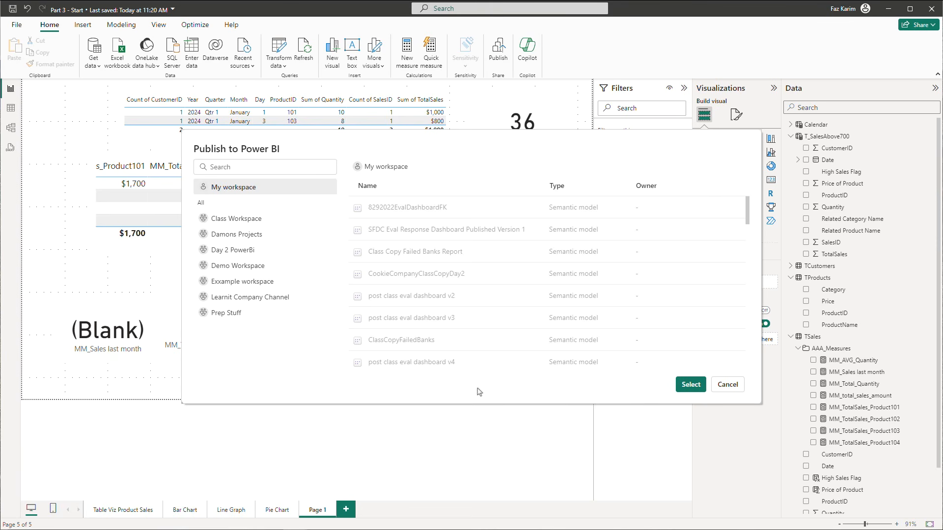
{"action": "left_click", "coordinate": [687, 386]}
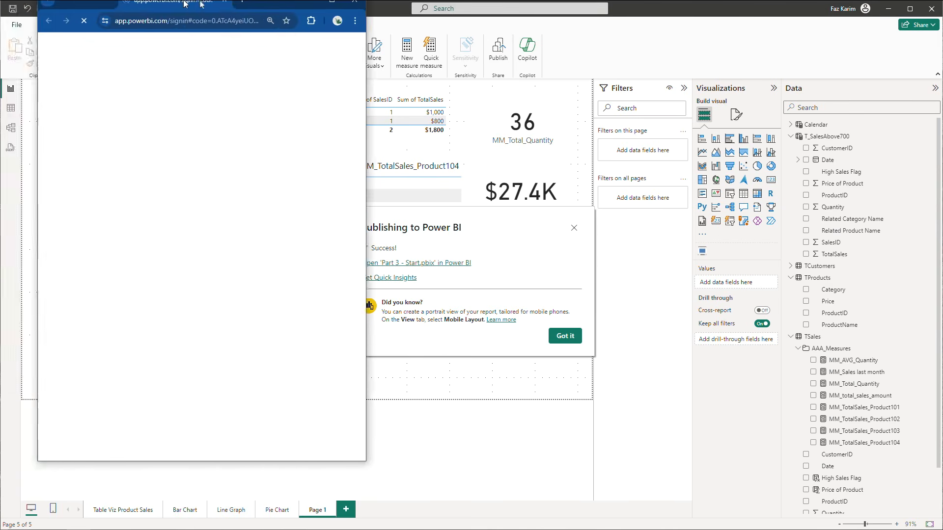
Open the published Part 3 - Start report in an enlarged browser window and view its file options.
{"action": "left_click_drag", "start_coordinate": [287, 67], "coordinate": [300, 39]}
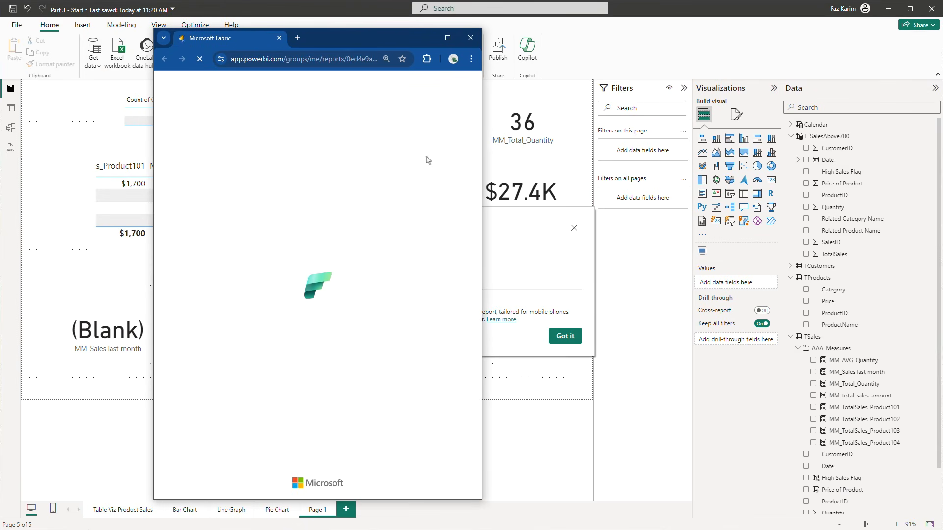
{"action": "left_click_drag", "start_coordinate": [481, 206], "coordinate": [806, 189]}
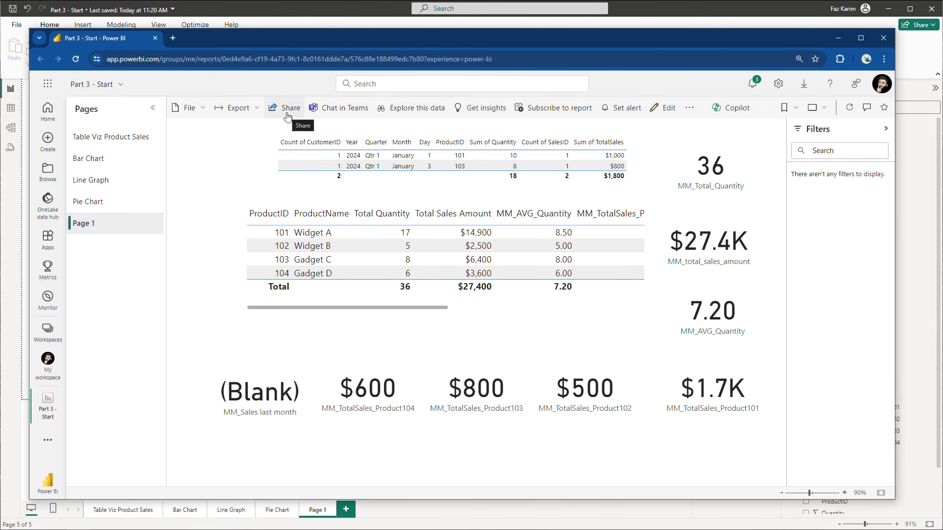
{"action": "left_click", "coordinate": [201, 112]}
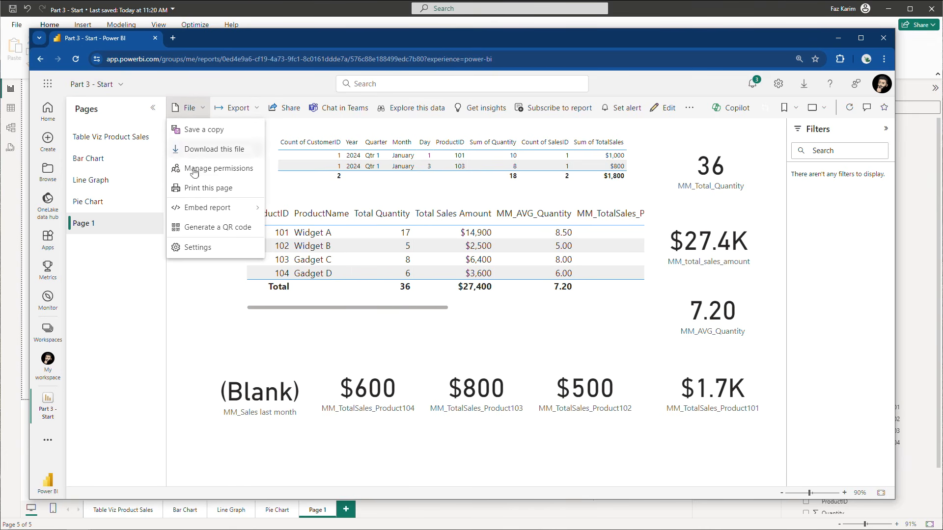
{"action": "mouse_move", "coordinate": [187, 211]}
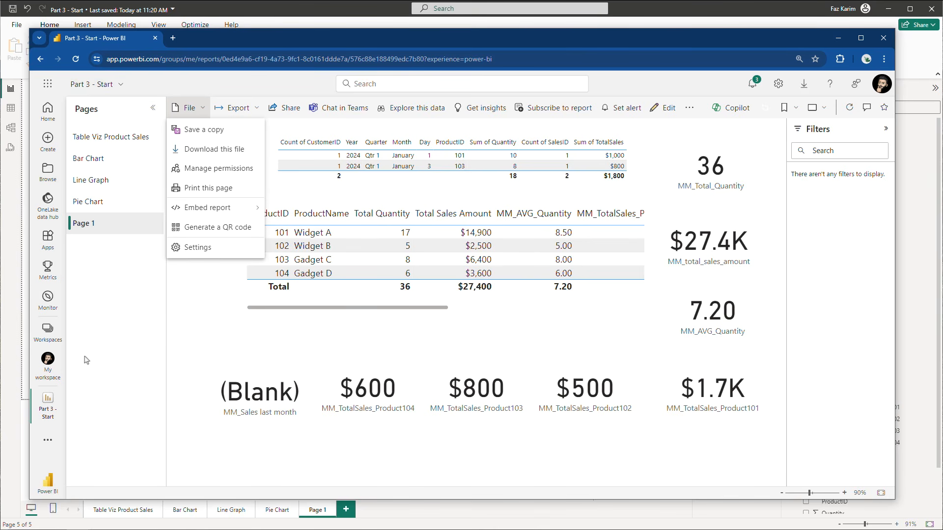
Open My workspace and dismiss the task flow introduction messages.
{"action": "left_click", "coordinate": [49, 381]}
{"action": "left_click", "coordinate": [50, 382]}
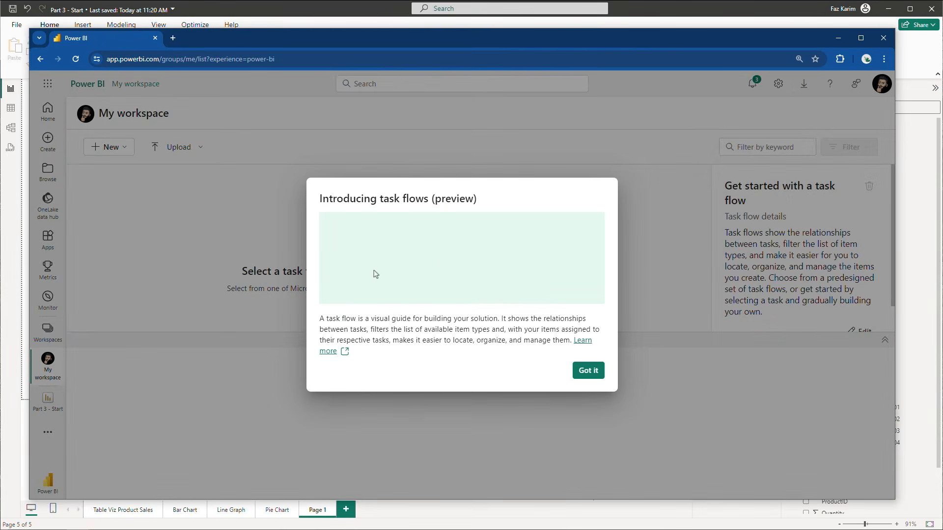
{"action": "left_click", "coordinate": [589, 371]}
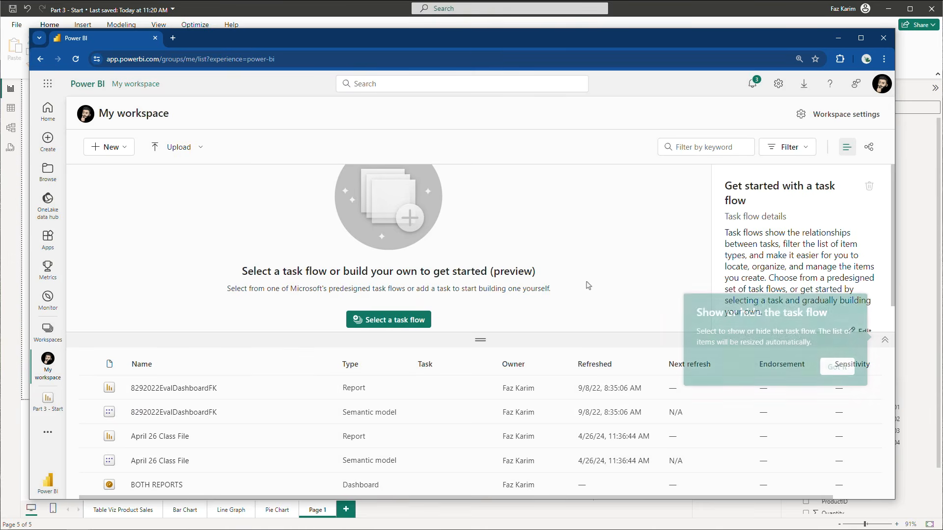
{"action": "left_click", "coordinate": [852, 372]}
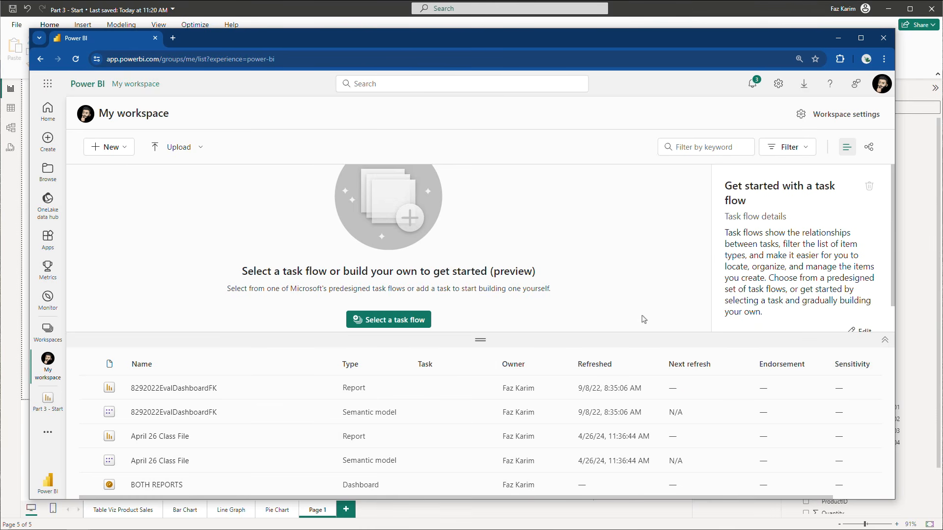
Locate the Part 3 - Start report and its semantic model in the My workspace item list.
{"action": "scroll", "coordinate": [414, 383], "scroll_direction": "down", "scroll_amount": 1}
{"action": "scroll", "coordinate": [414, 383], "scroll_direction": "down", "scroll_amount": 5}
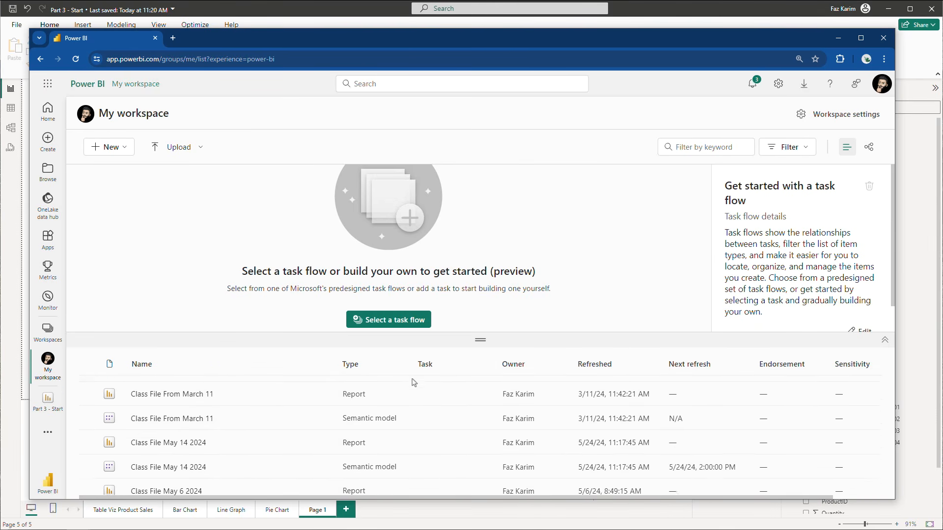
{"action": "scroll", "coordinate": [414, 383], "scroll_direction": "down", "scroll_amount": 6}
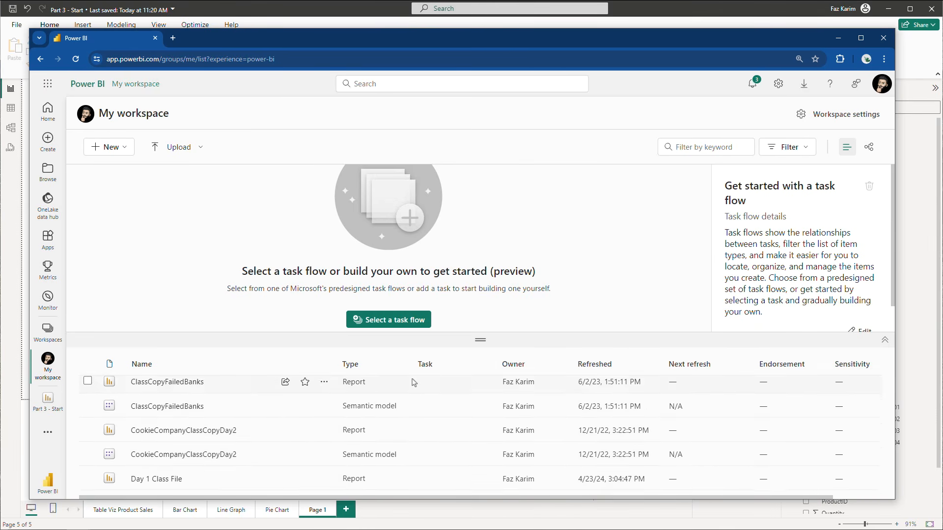
{"action": "scroll", "coordinate": [414, 383], "scroll_direction": "down", "scroll_amount": 5}
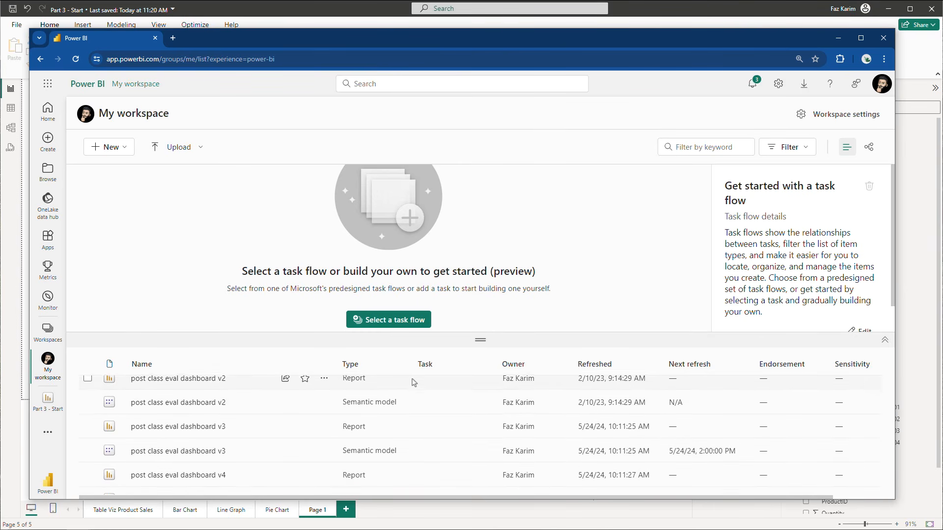
{"action": "scroll", "coordinate": [393, 398], "scroll_direction": "up", "scroll_amount": 1}
{"action": "scroll", "coordinate": [393, 398], "scroll_direction": "up", "scroll_amount": 1}
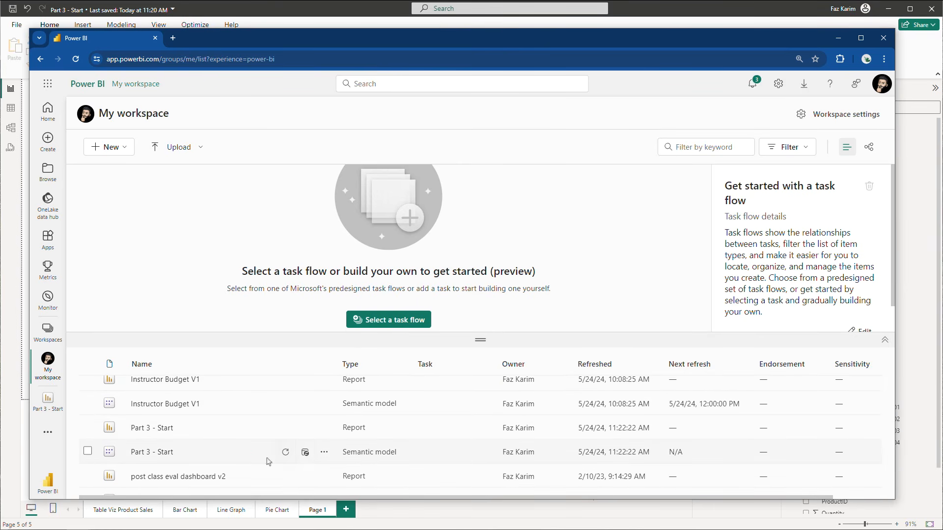
{"action": "left_click_drag", "start_coordinate": [176, 451], "coordinate": [276, 452]}
{"action": "mouse_move", "coordinate": [183, 428]}
{"action": "left_mouse_down"}
{"action": "mouse_move", "coordinate": [333, 429]}
{"action": "mouse_move", "coordinate": [314, 462]}
{"action": "left_mouse_up"}
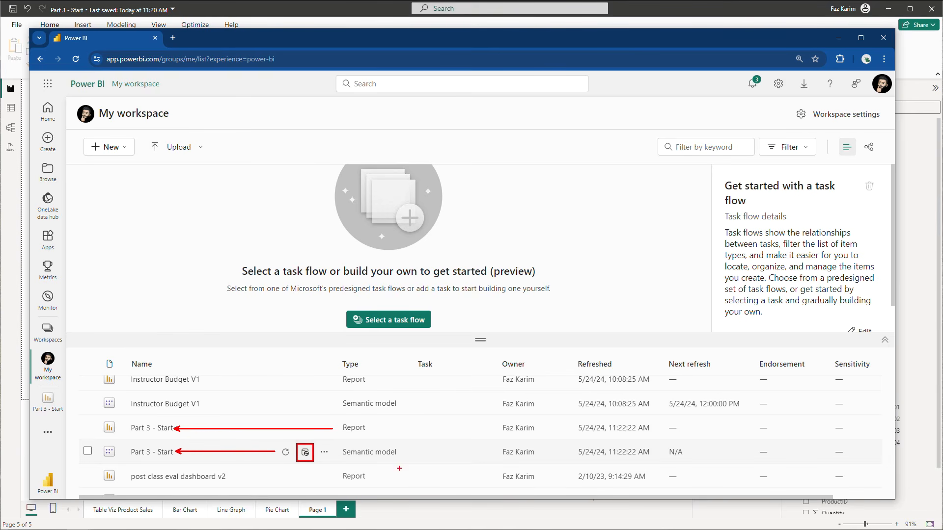
{"action": "key", "text": "Escape"}
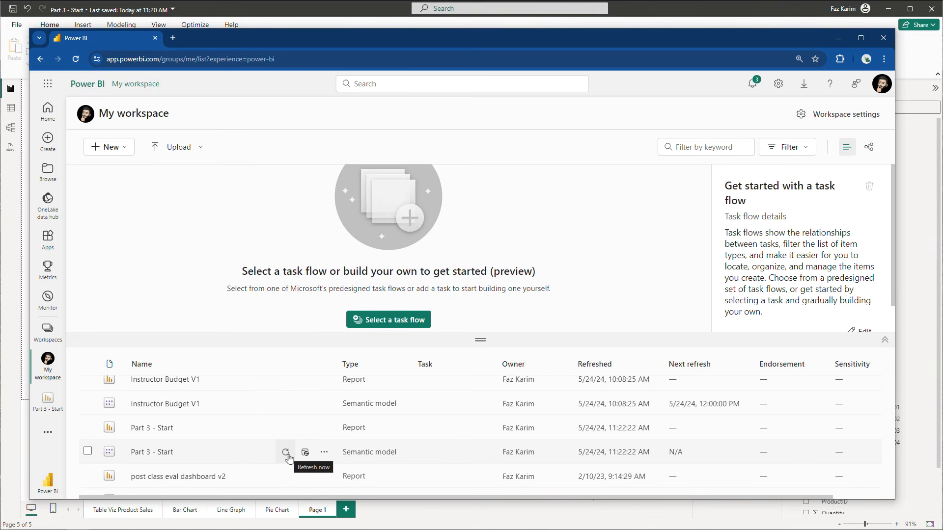
Open the settings of the Part 3 - Start semantic model and check its gateway and cloud connections and data source credentials.
{"action": "left_click", "coordinate": [286, 452]}
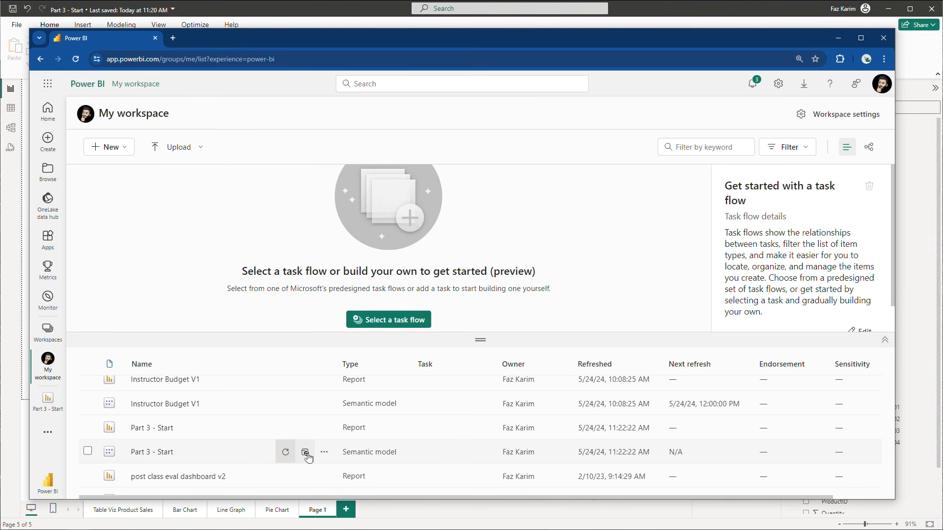
{"action": "left_click", "coordinate": [305, 452]}
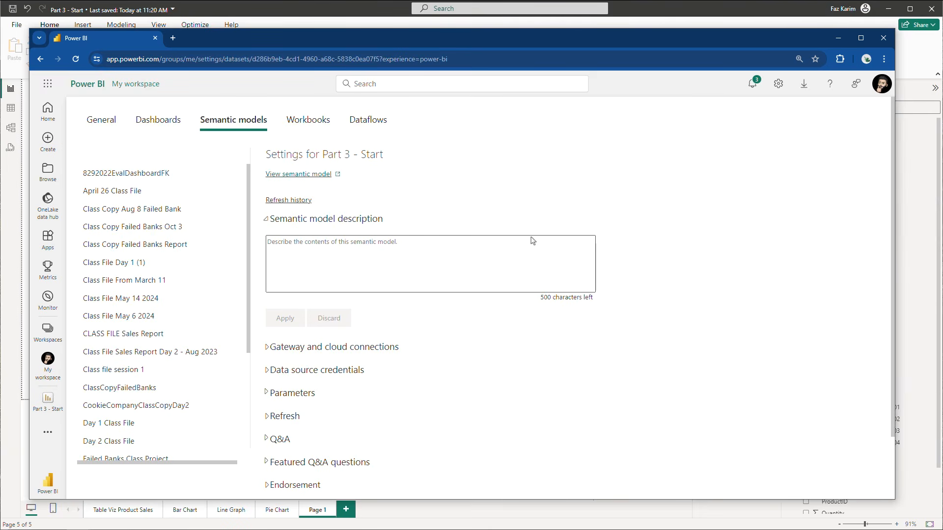
{"action": "scroll", "coordinate": [491, 256], "scroll_direction": "down", "scroll_amount": 1}
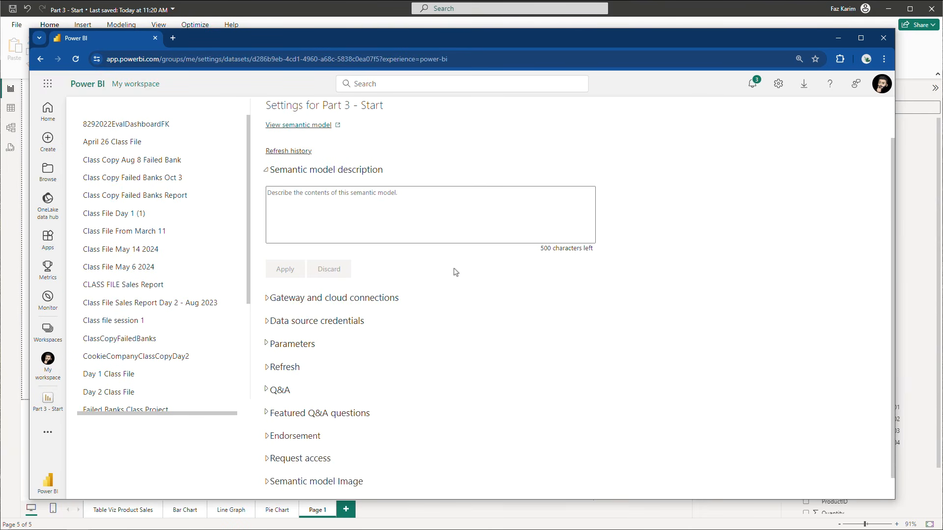
{"action": "left_click", "coordinate": [346, 303]}
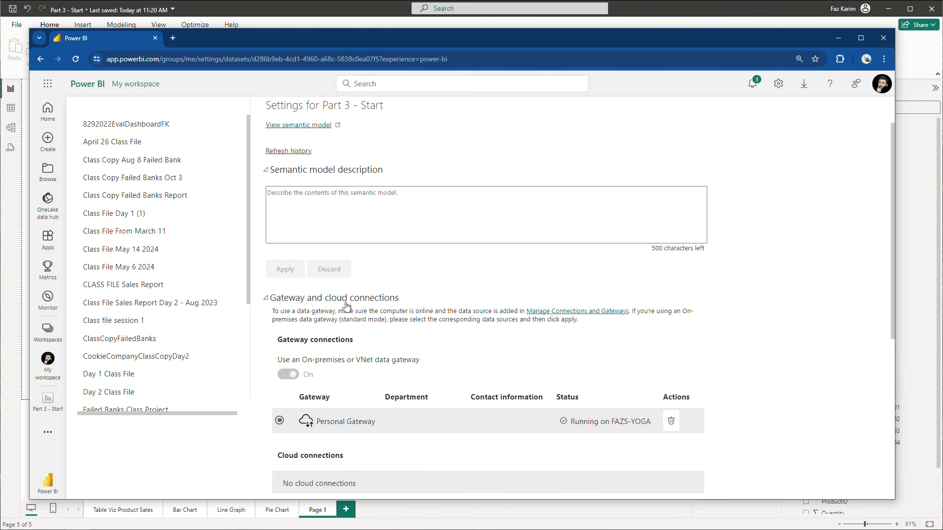
{"action": "left_click", "coordinate": [346, 305]}
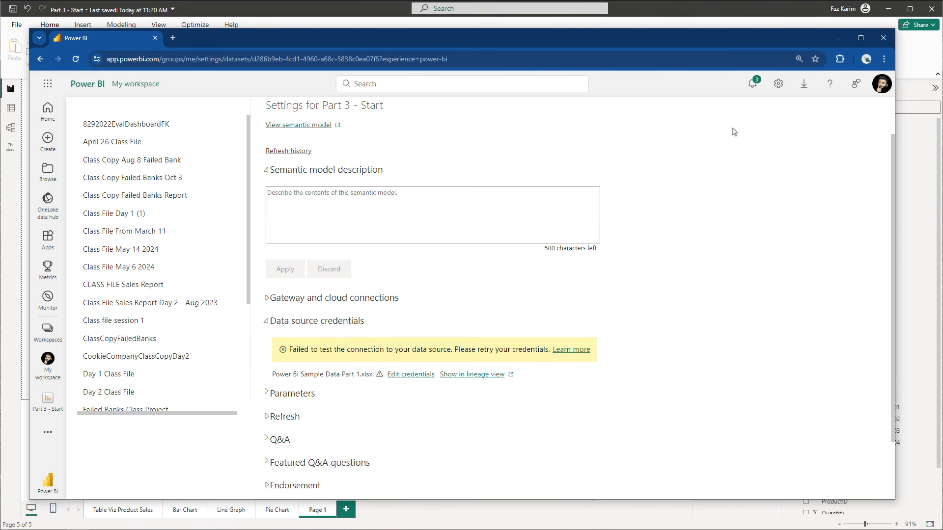
Review the refresh schedule options of the Part 3 - Start semantic model, including frequency, time zone and failure notifications, and collapse the section.
{"action": "left_click", "coordinate": [807, 87]}
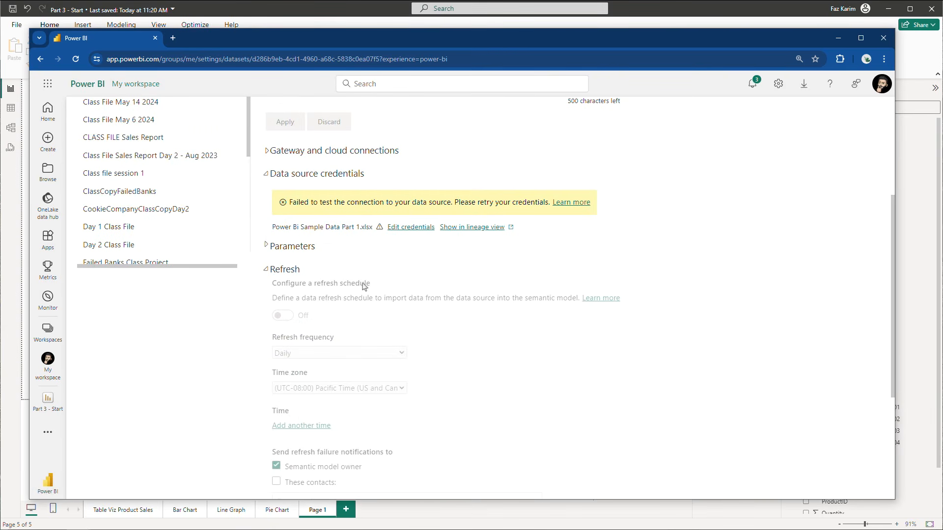
{"action": "scroll", "coordinate": [304, 317], "scroll_direction": "down", "scroll_amount": 2}
{"action": "scroll", "coordinate": [305, 317], "scroll_direction": "down", "scroll_amount": 1}
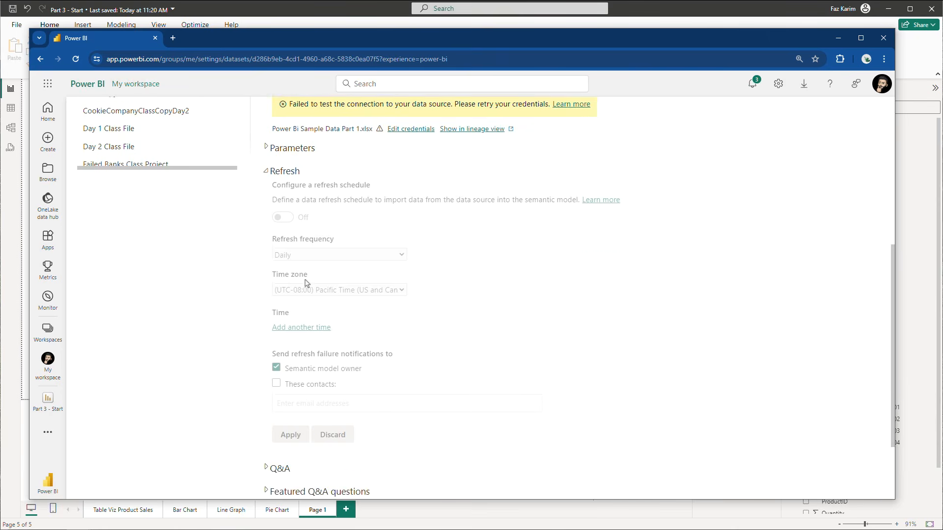
{"action": "scroll", "coordinate": [305, 314], "scroll_direction": "up", "scroll_amount": 1}
{"action": "scroll", "coordinate": [304, 304], "scroll_direction": "down", "scroll_amount": 3}
{"action": "scroll", "coordinate": [305, 283], "scroll_direction": "up", "scroll_amount": 6}
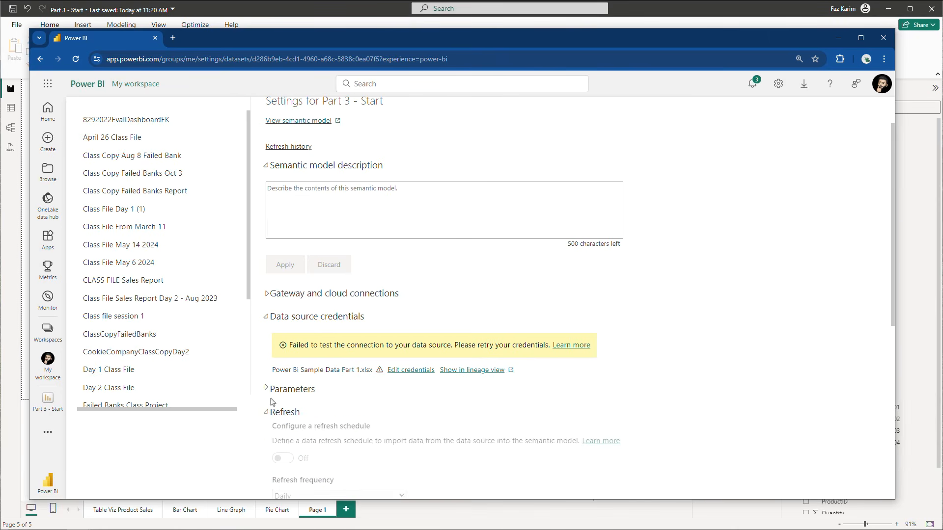
{"action": "left_click", "coordinate": [267, 415]}
{"action": "scroll", "coordinate": [350, 395], "scroll_direction": "up", "scroll_amount": 1}
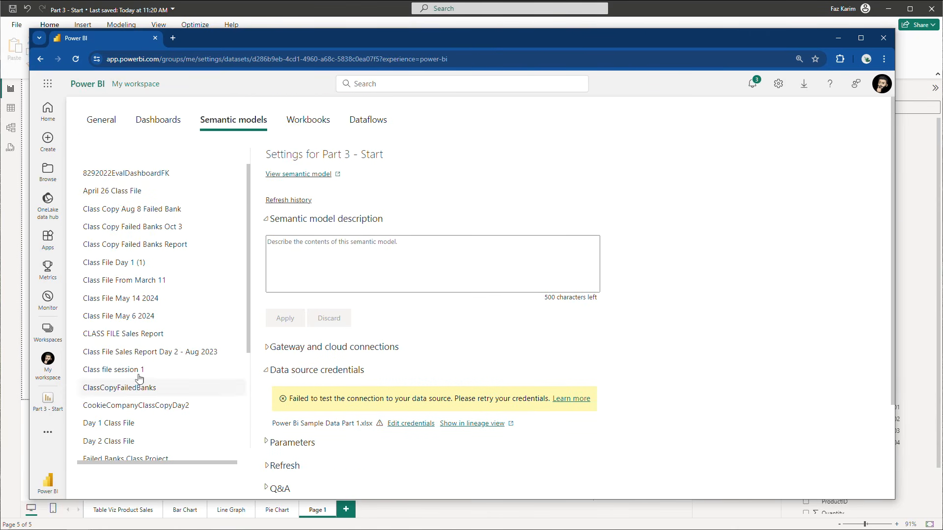
Return to My workspace and open the Part 3 - Start report.
{"action": "left_click", "coordinate": [38, 363]}
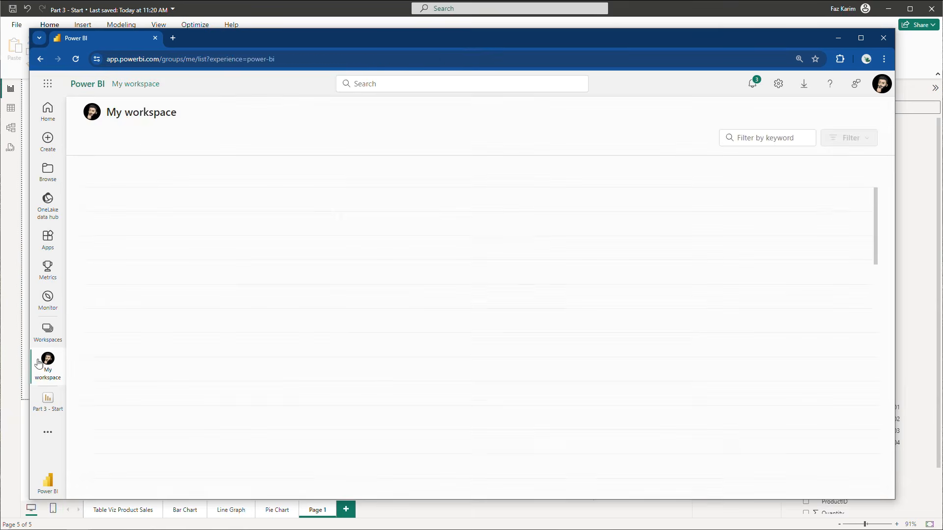
{"action": "scroll", "coordinate": [231, 413], "scroll_direction": "down", "scroll_amount": 8}
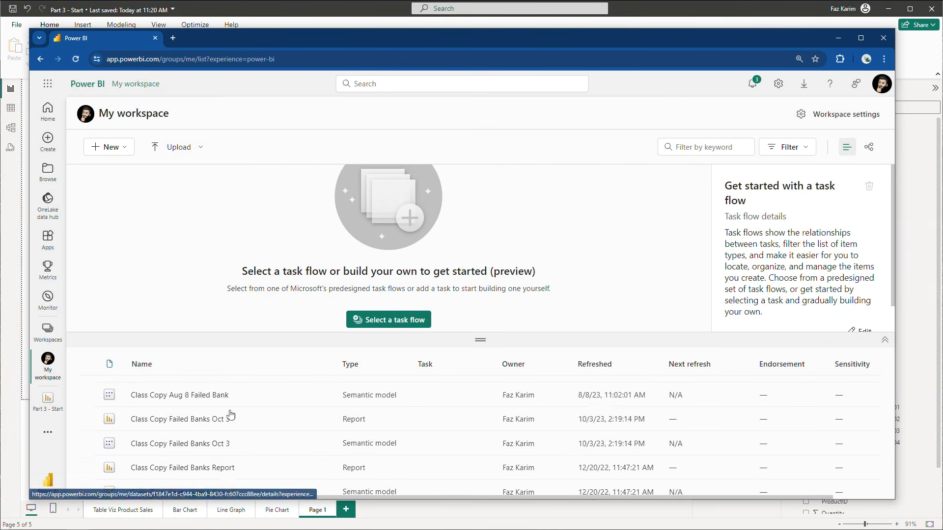
{"action": "scroll", "coordinate": [231, 413], "scroll_direction": "down", "scroll_amount": 10}
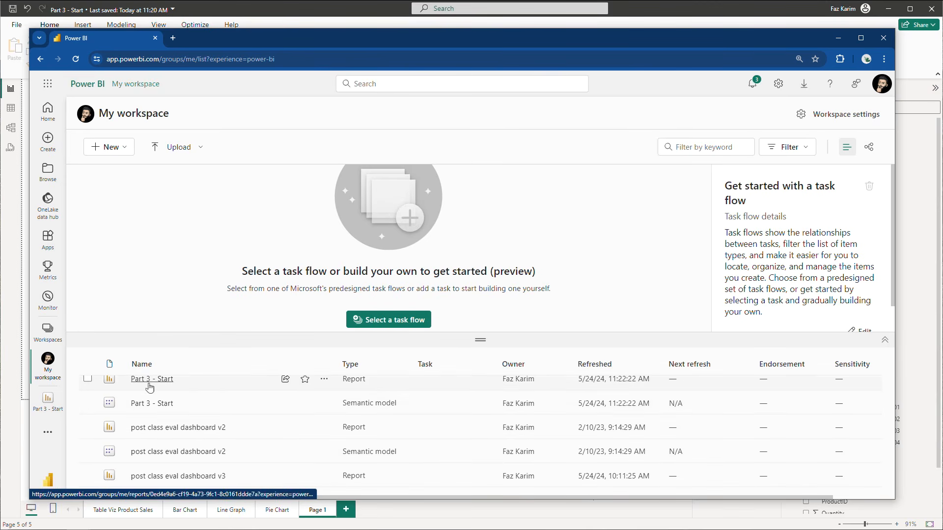
{"action": "left_click", "coordinate": [143, 380]}
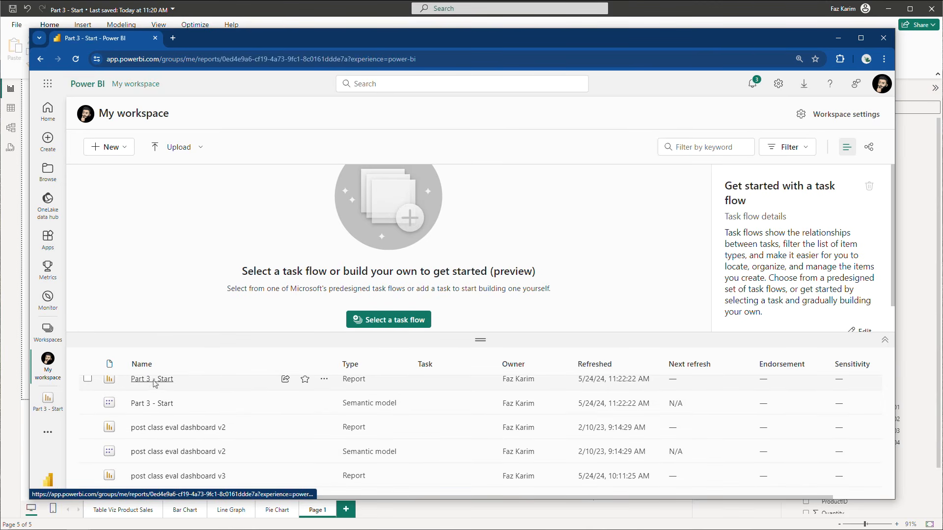